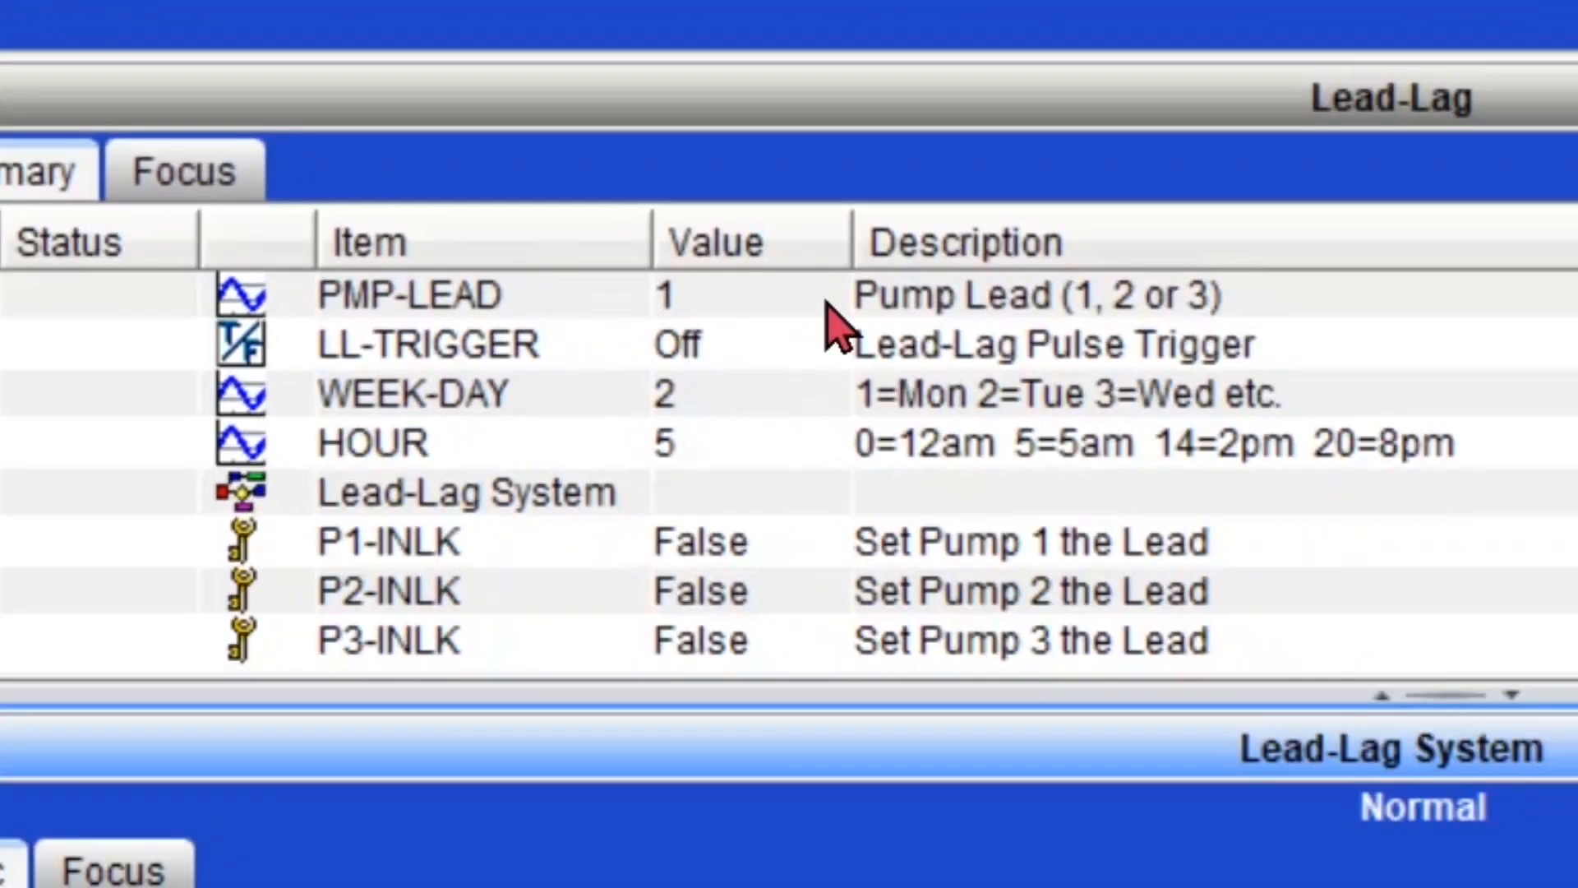
# Review the PMP-LEAD, LL-TRIGGER, WEEK-DAY and HOUR points with their values and descriptions in the Lead-Lag summary
pyautogui.click(835, 308)
pyautogui.click(690, 407)
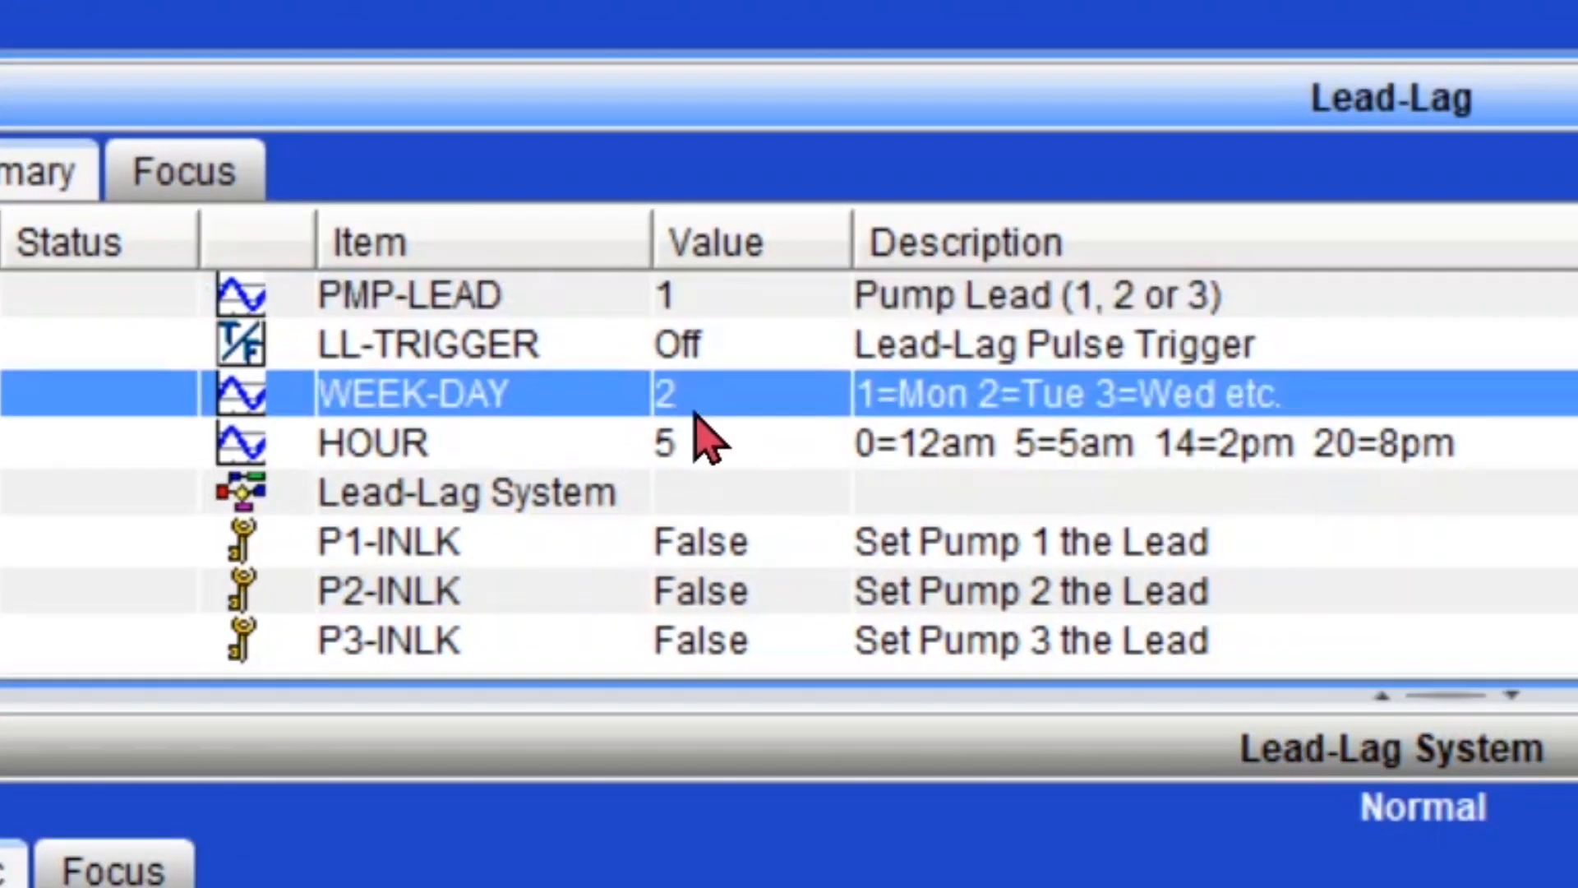
pyautogui.click(803, 448)
pyautogui.click(1270, 311)
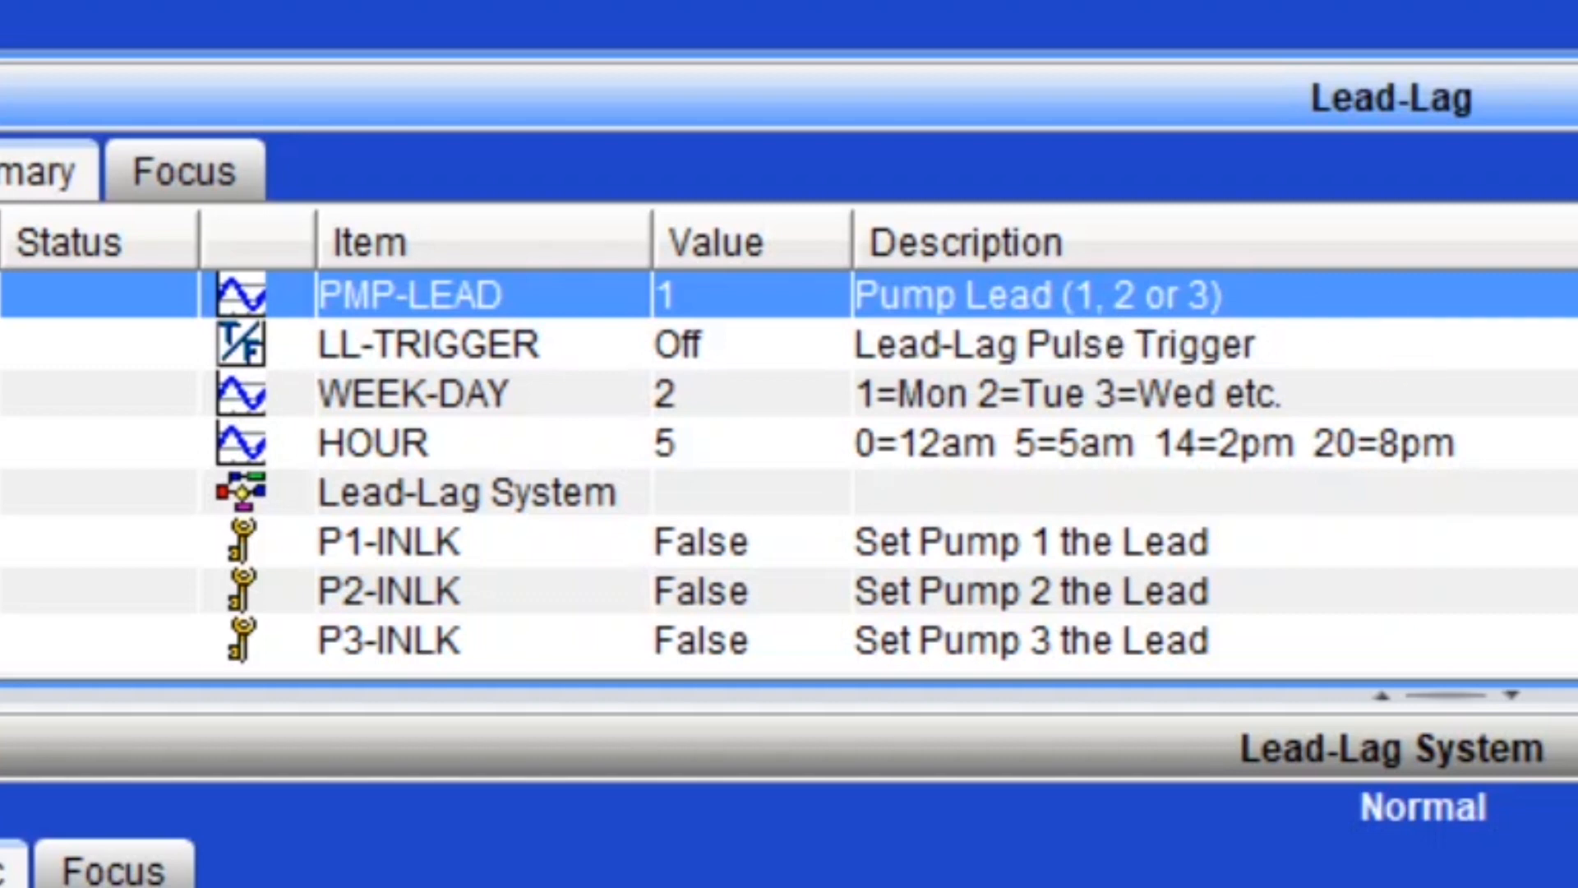
pyautogui.click(1572, 411)
pyautogui.click(1572, 443)
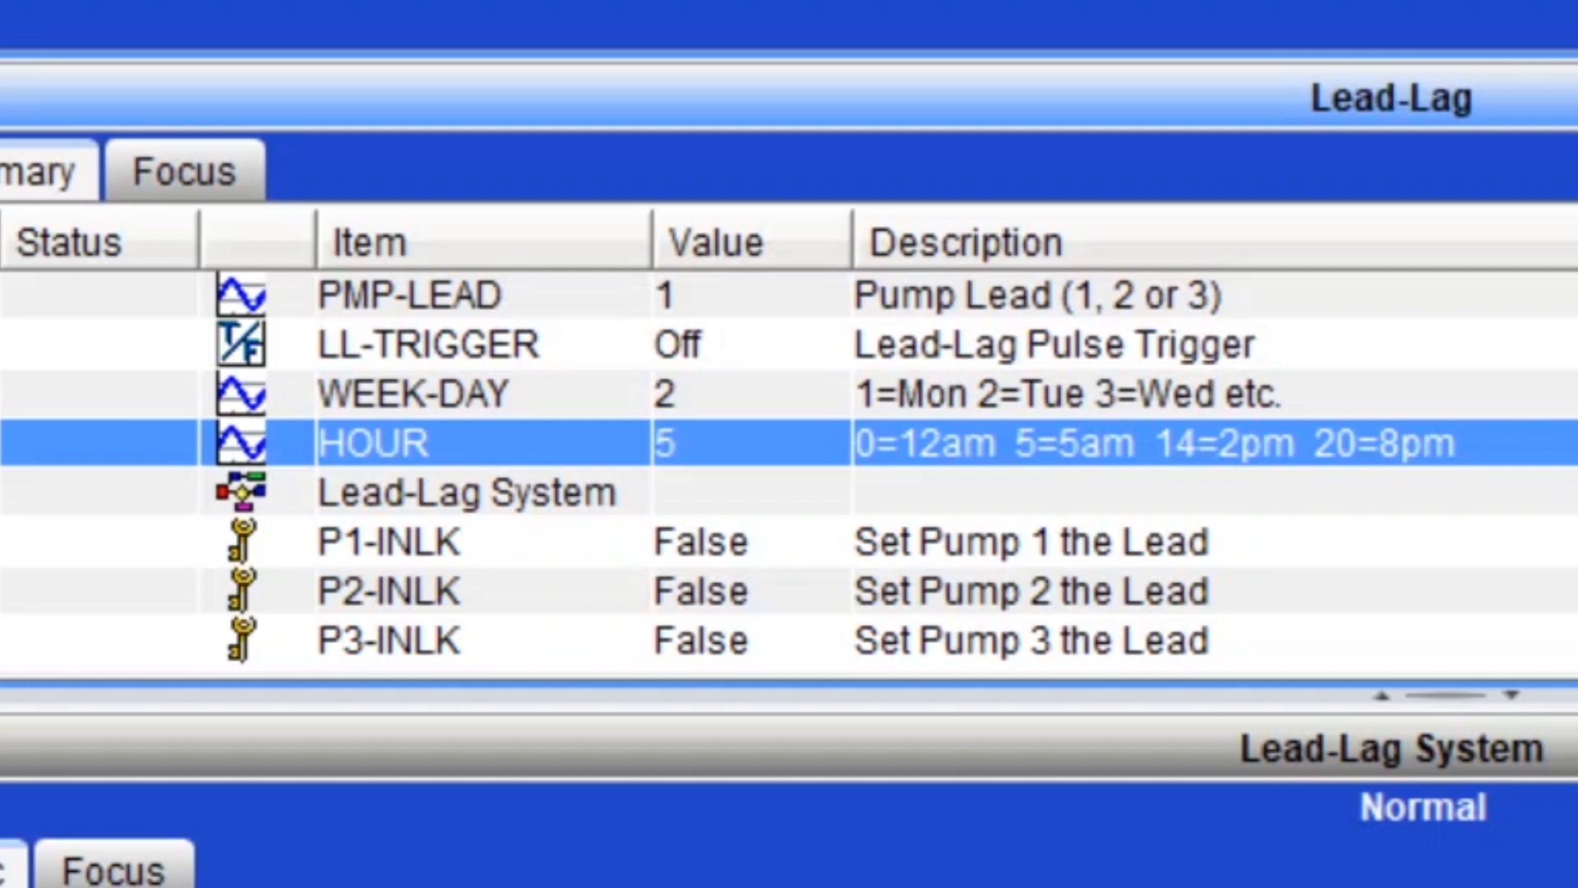
pyautogui.click(1545, 391)
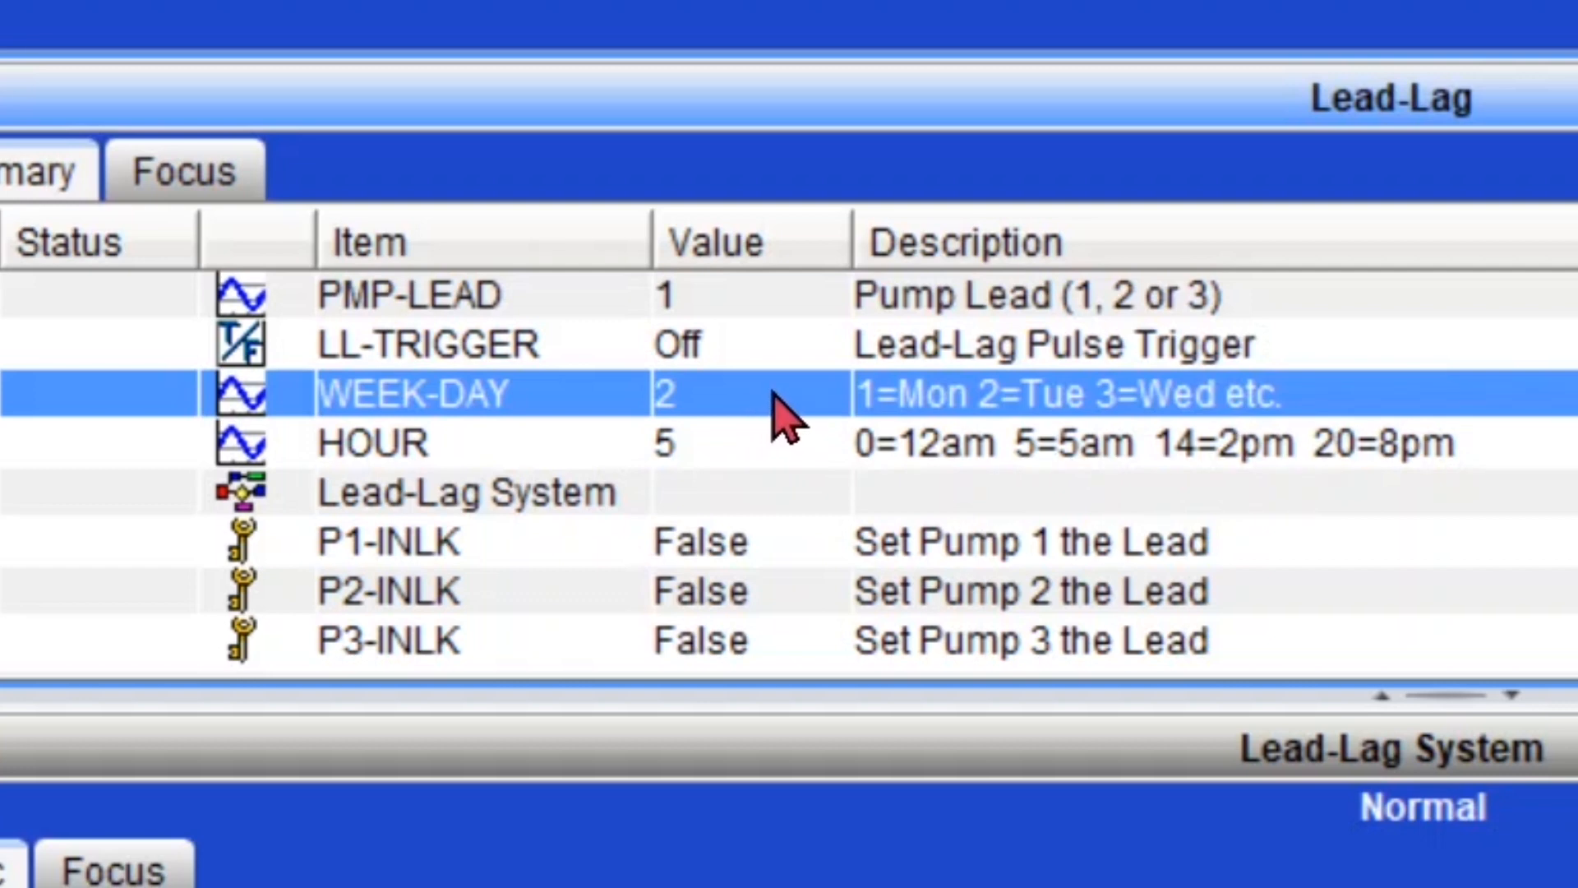
pyautogui.click(1017, 450)
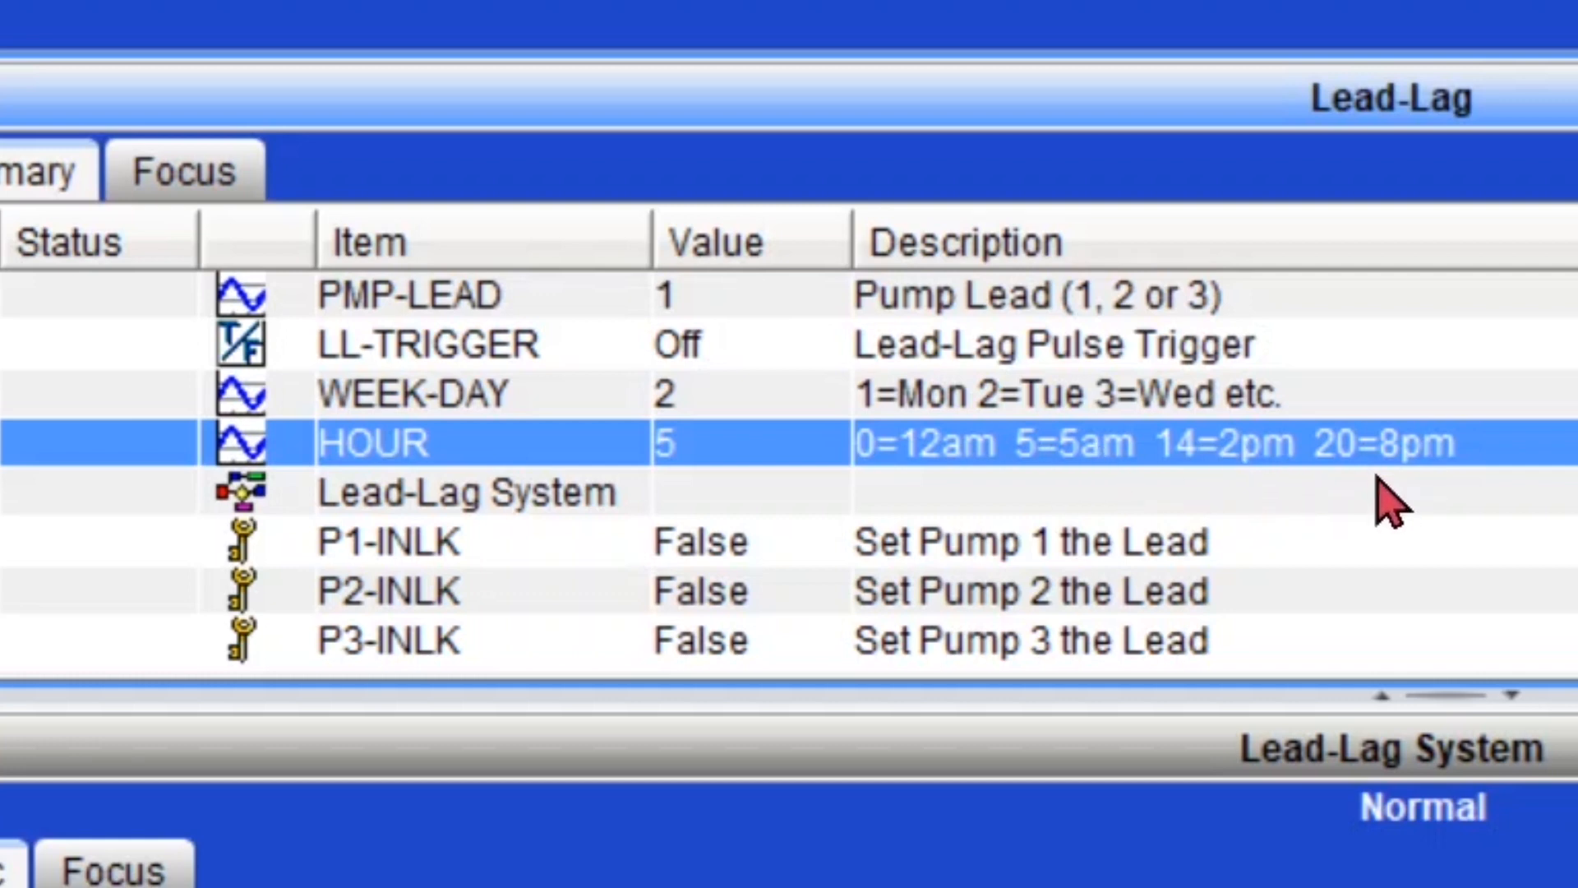
pyautogui.click(1403, 345)
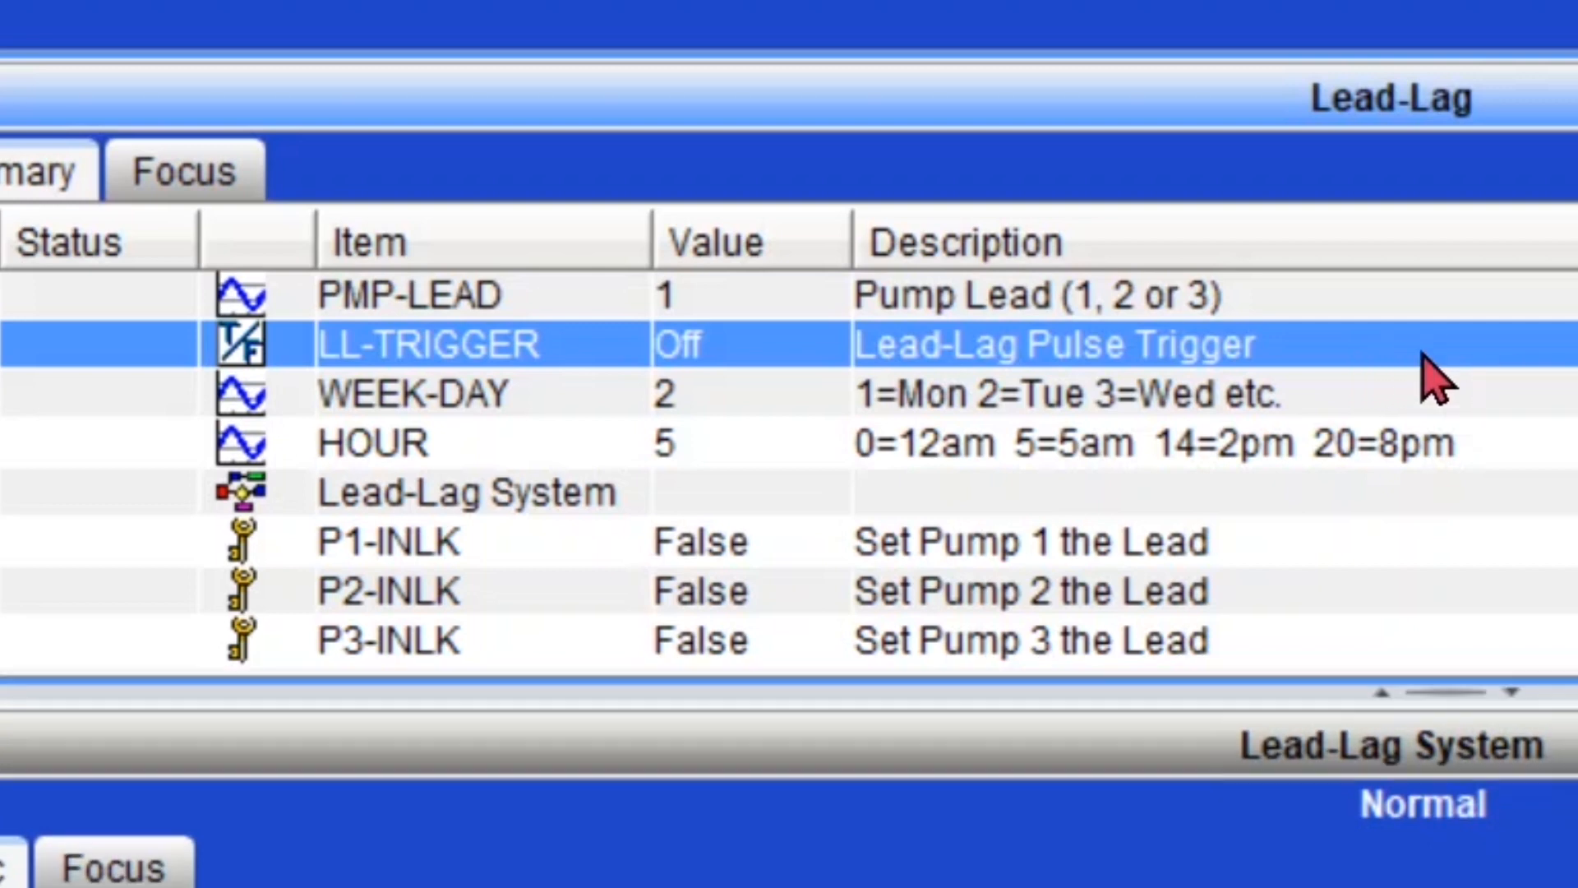
pyautogui.click(884, 300)
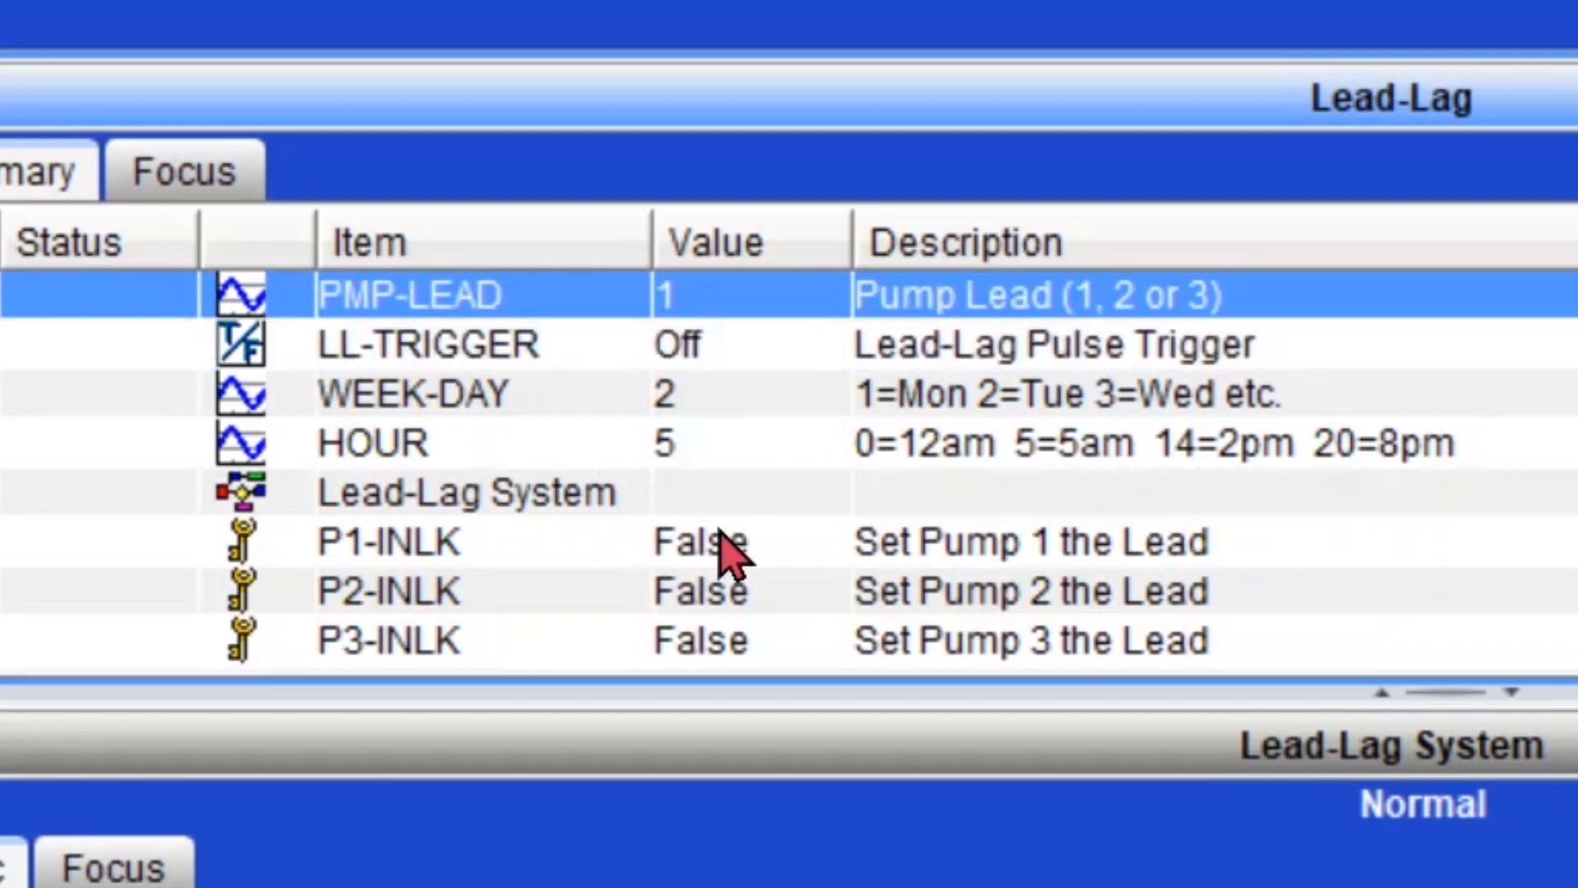
# Examine the P1-INLK, P2-INLK and P3-INLK interlocks that set each pump as the lead
pyautogui.click(764, 604)
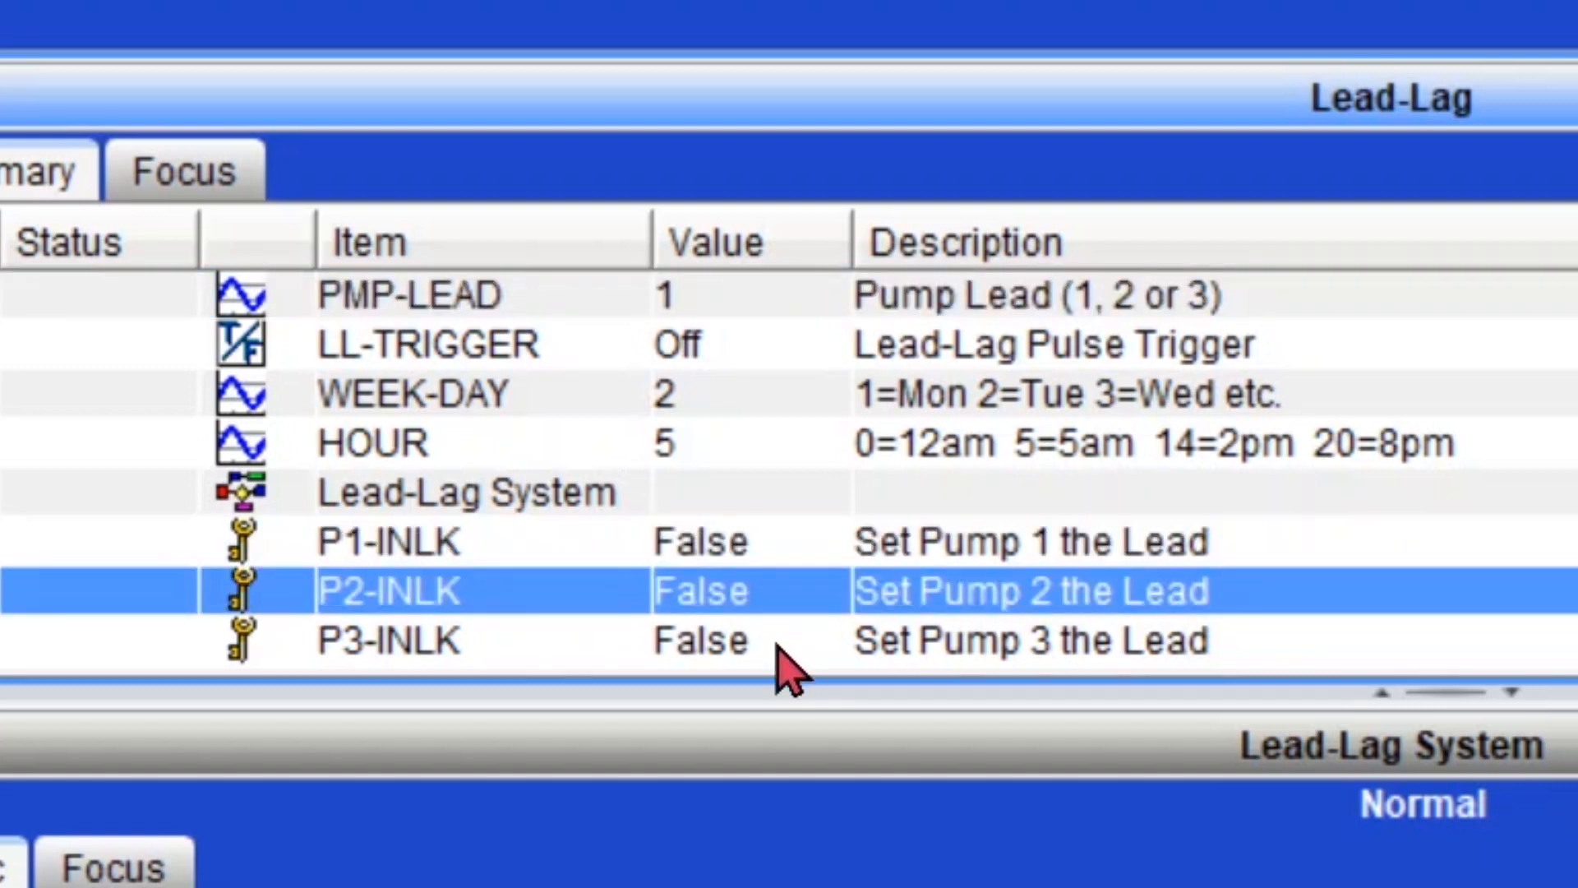
pyautogui.click(775, 641)
pyautogui.click(770, 602)
pyautogui.click(776, 544)
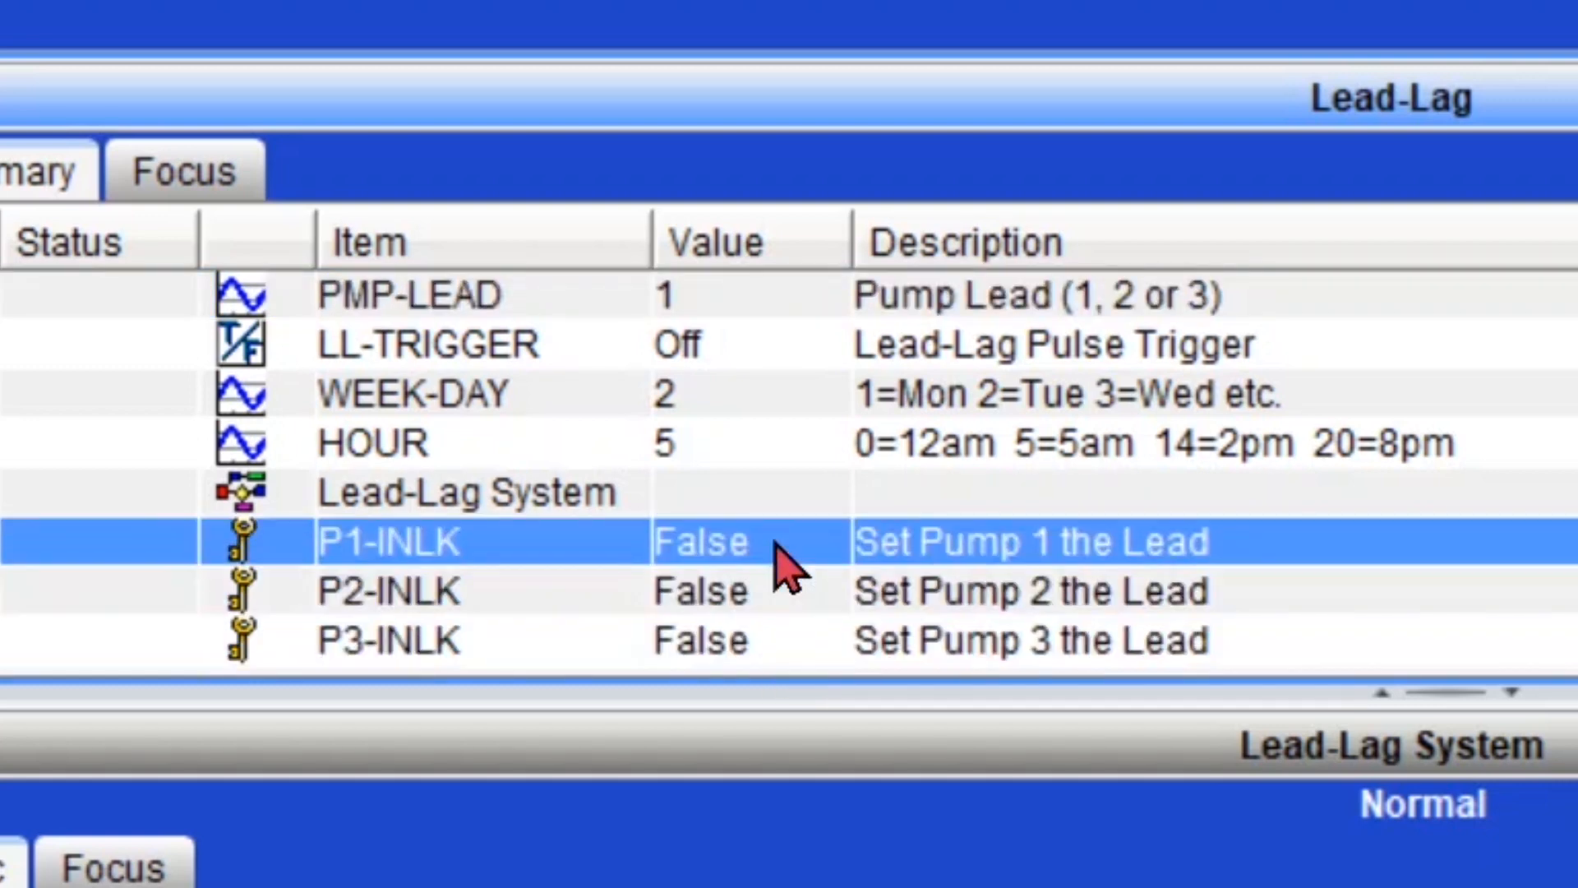
pyautogui.click(789, 591)
pyautogui.click(784, 624)
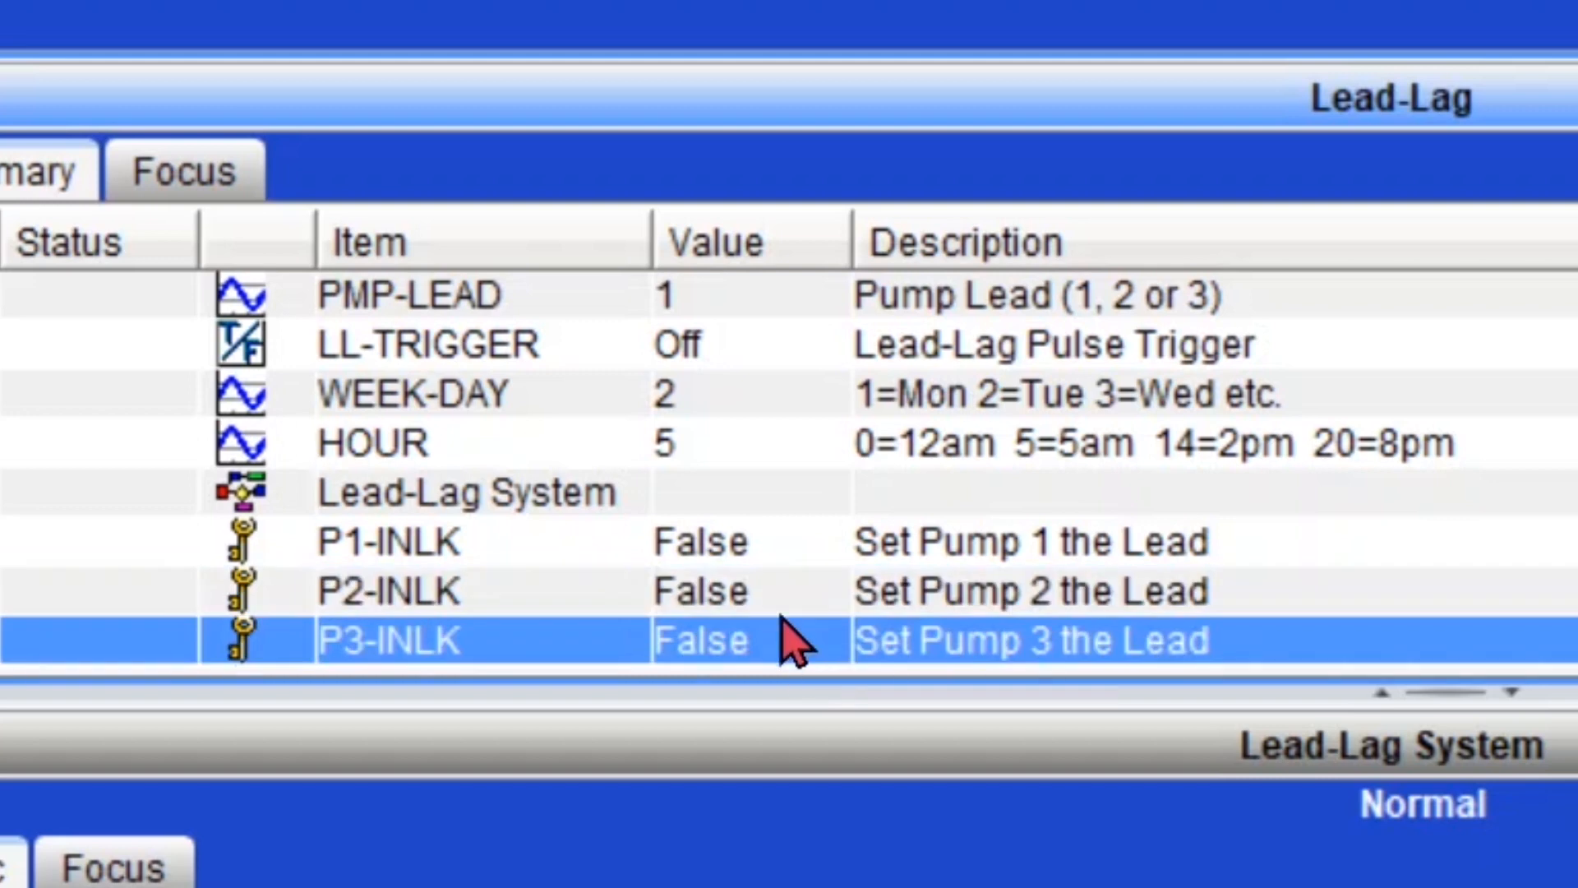
pyautogui.click(790, 586)
pyautogui.click(780, 551)
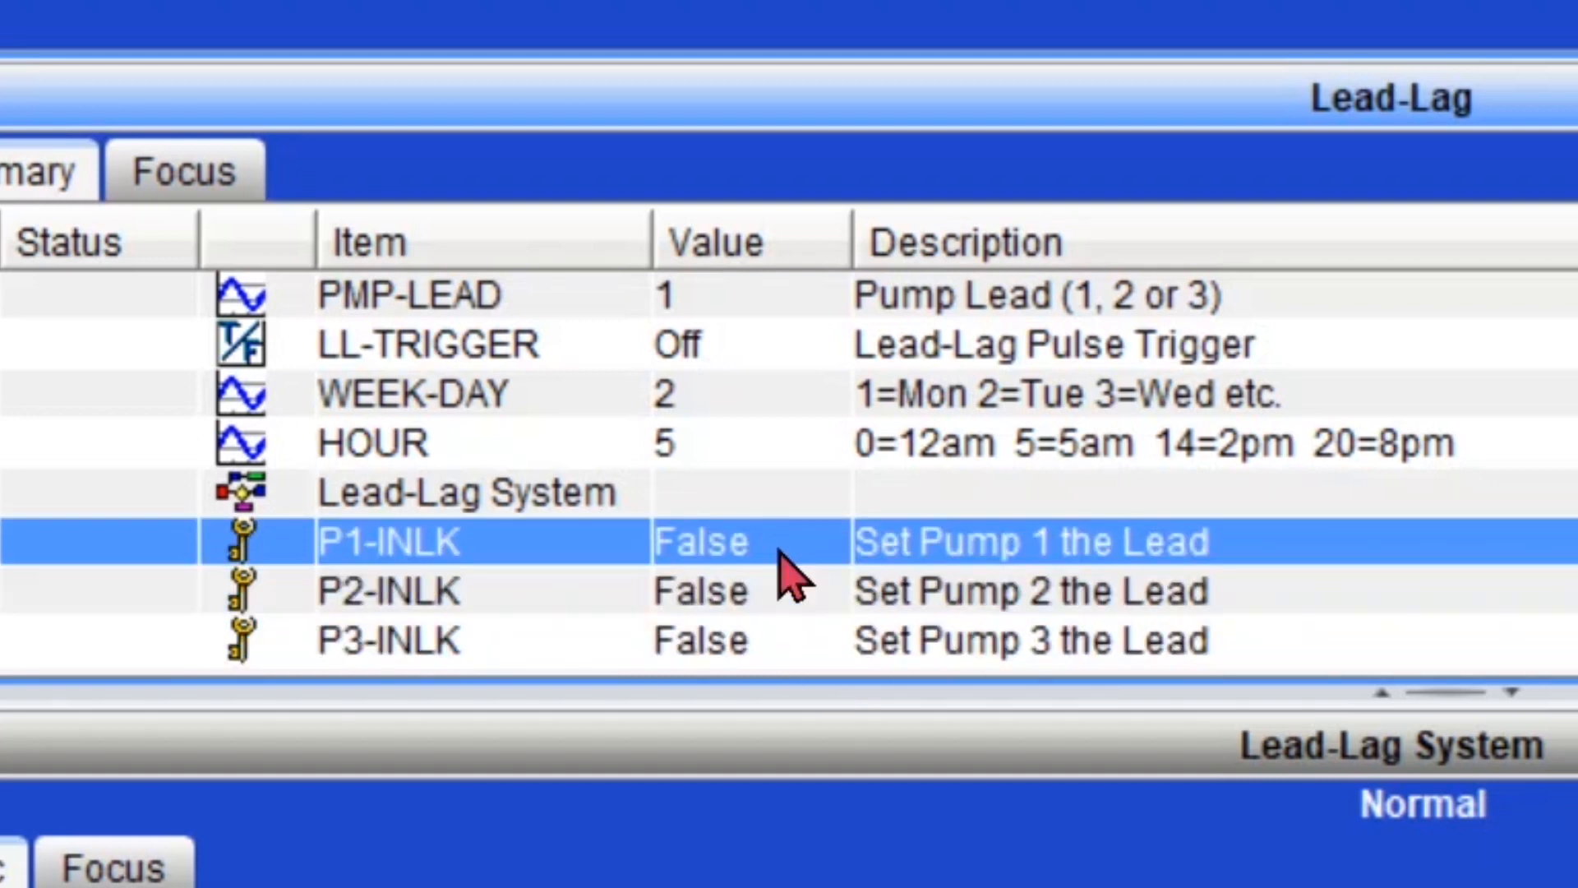
pyautogui.click(1433, 587)
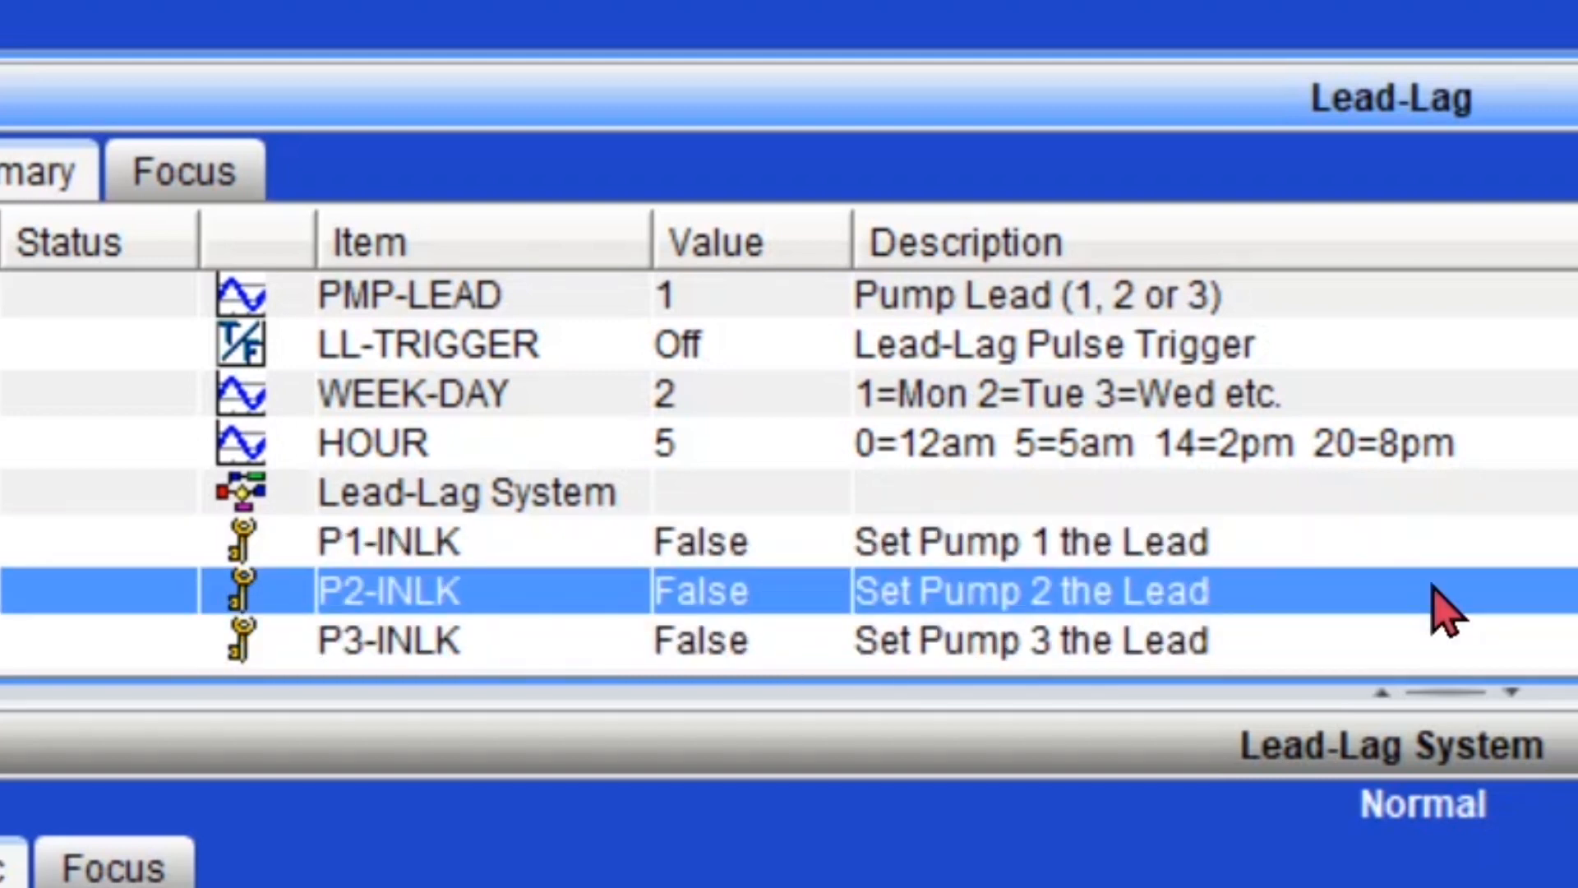
# Enlarge the Lead-Lag System logic diagram and inspect its Time block
pyautogui.click(544, 498)
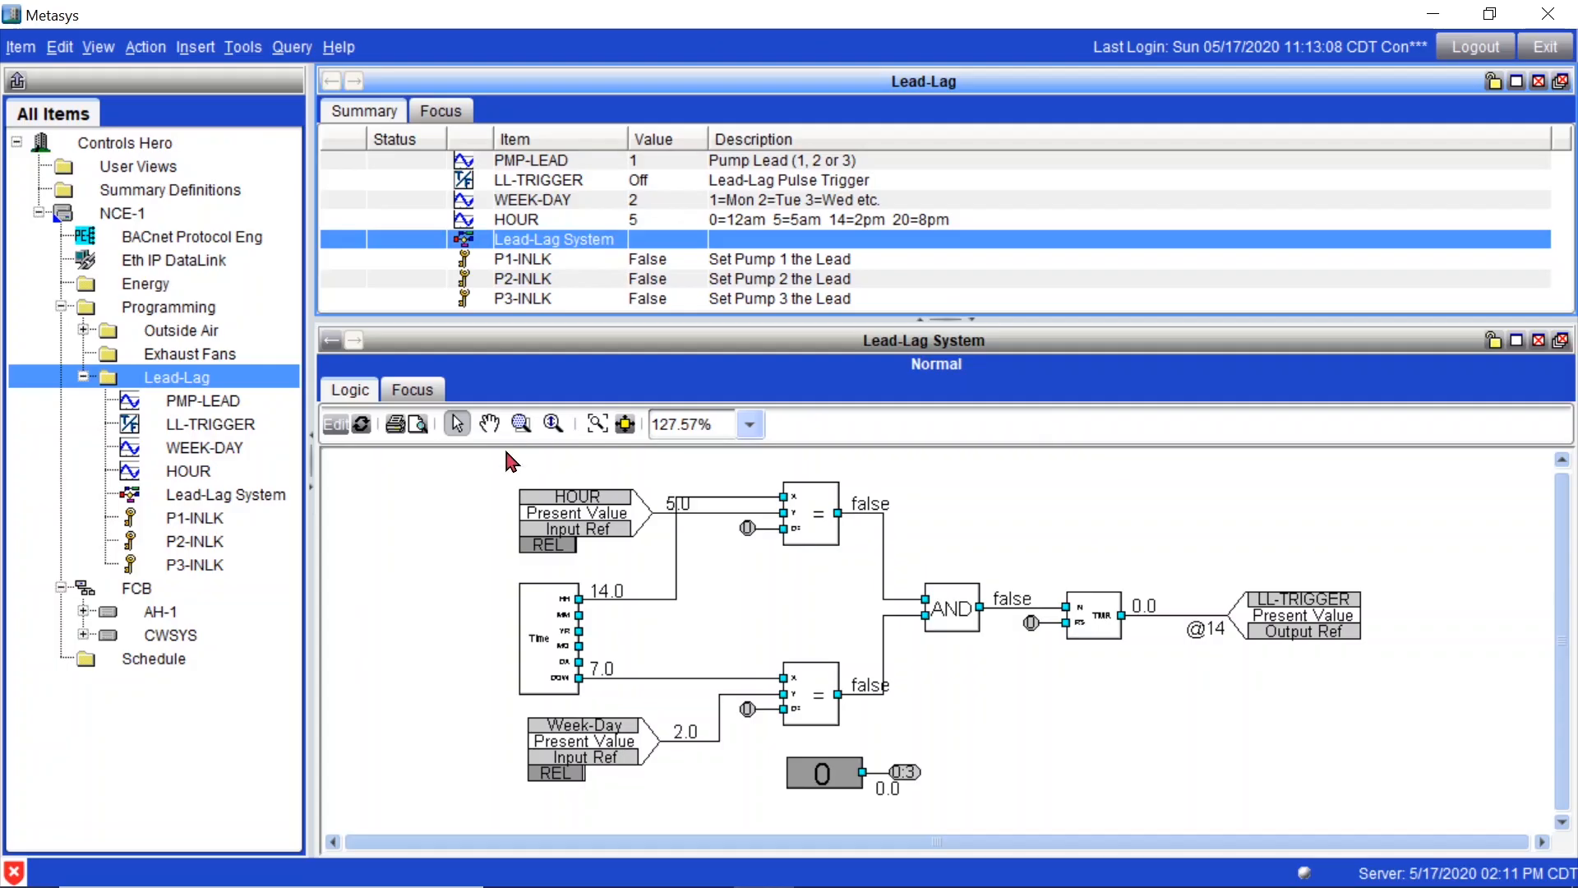
pyautogui.doubleClick(1340, 328)
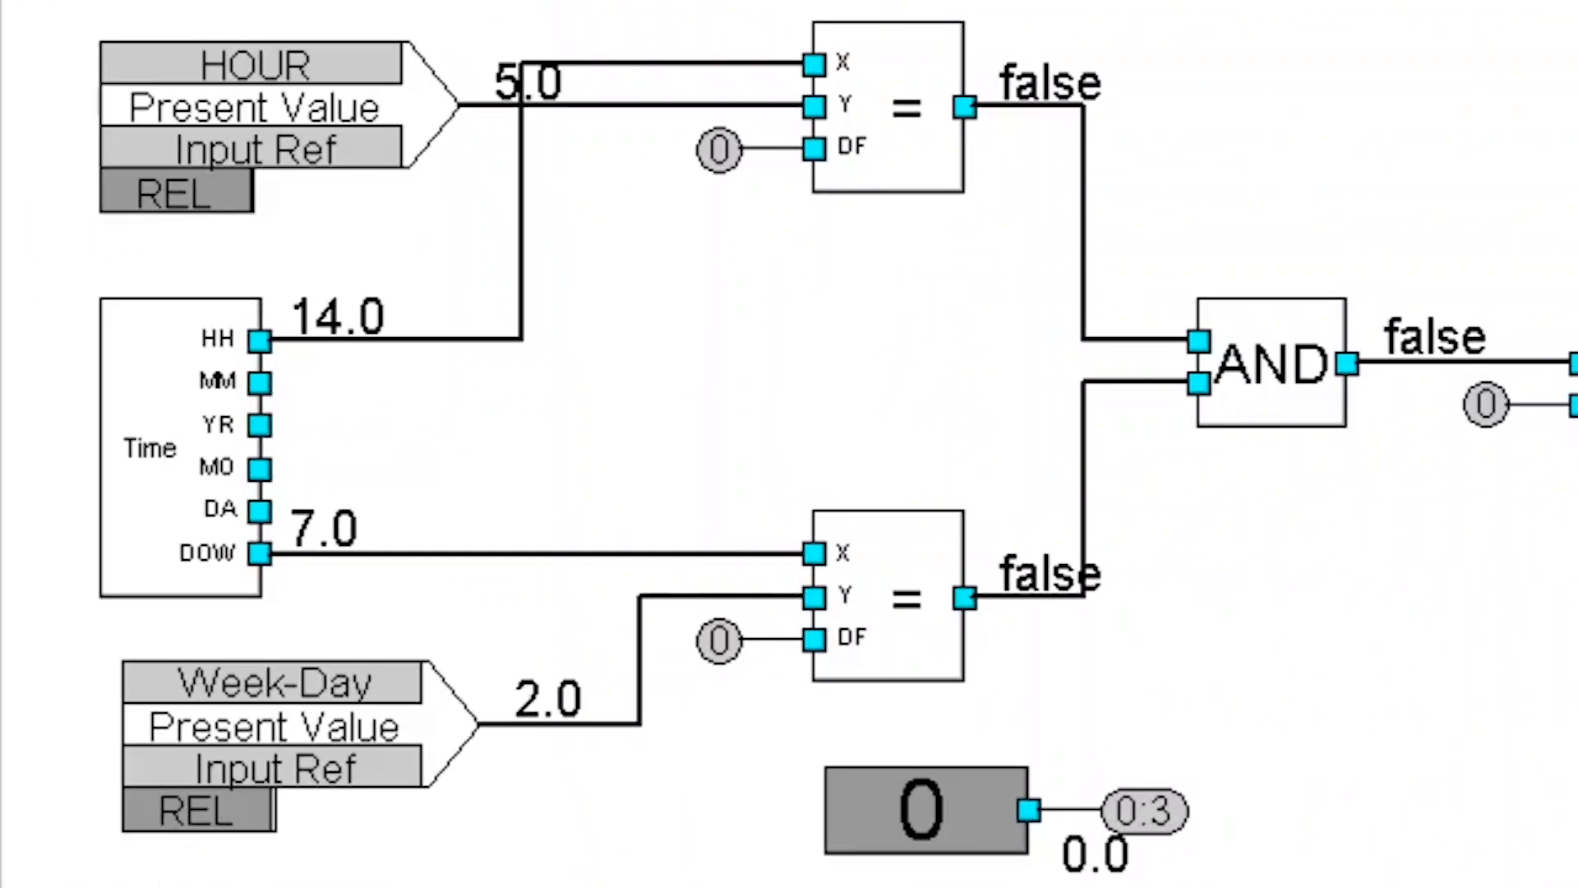
pyautogui.click(151, 422)
pyautogui.click(852, 421)
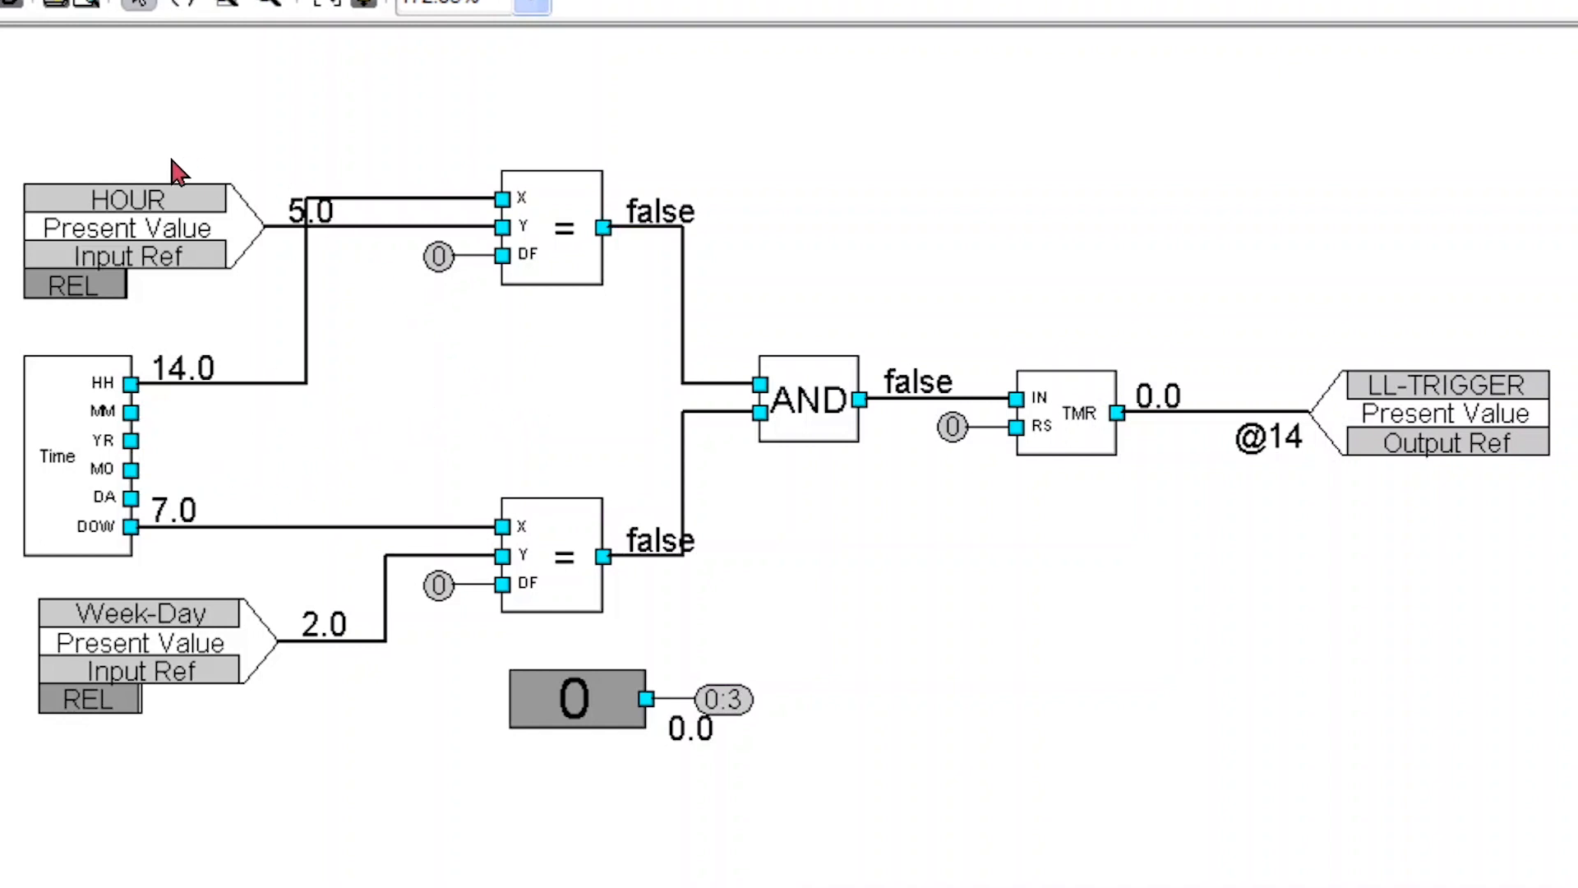
# Trace the HOUR and Week-Day inputs into the two equality comparison blocks of the logic diagram
pyautogui.click(144, 222)
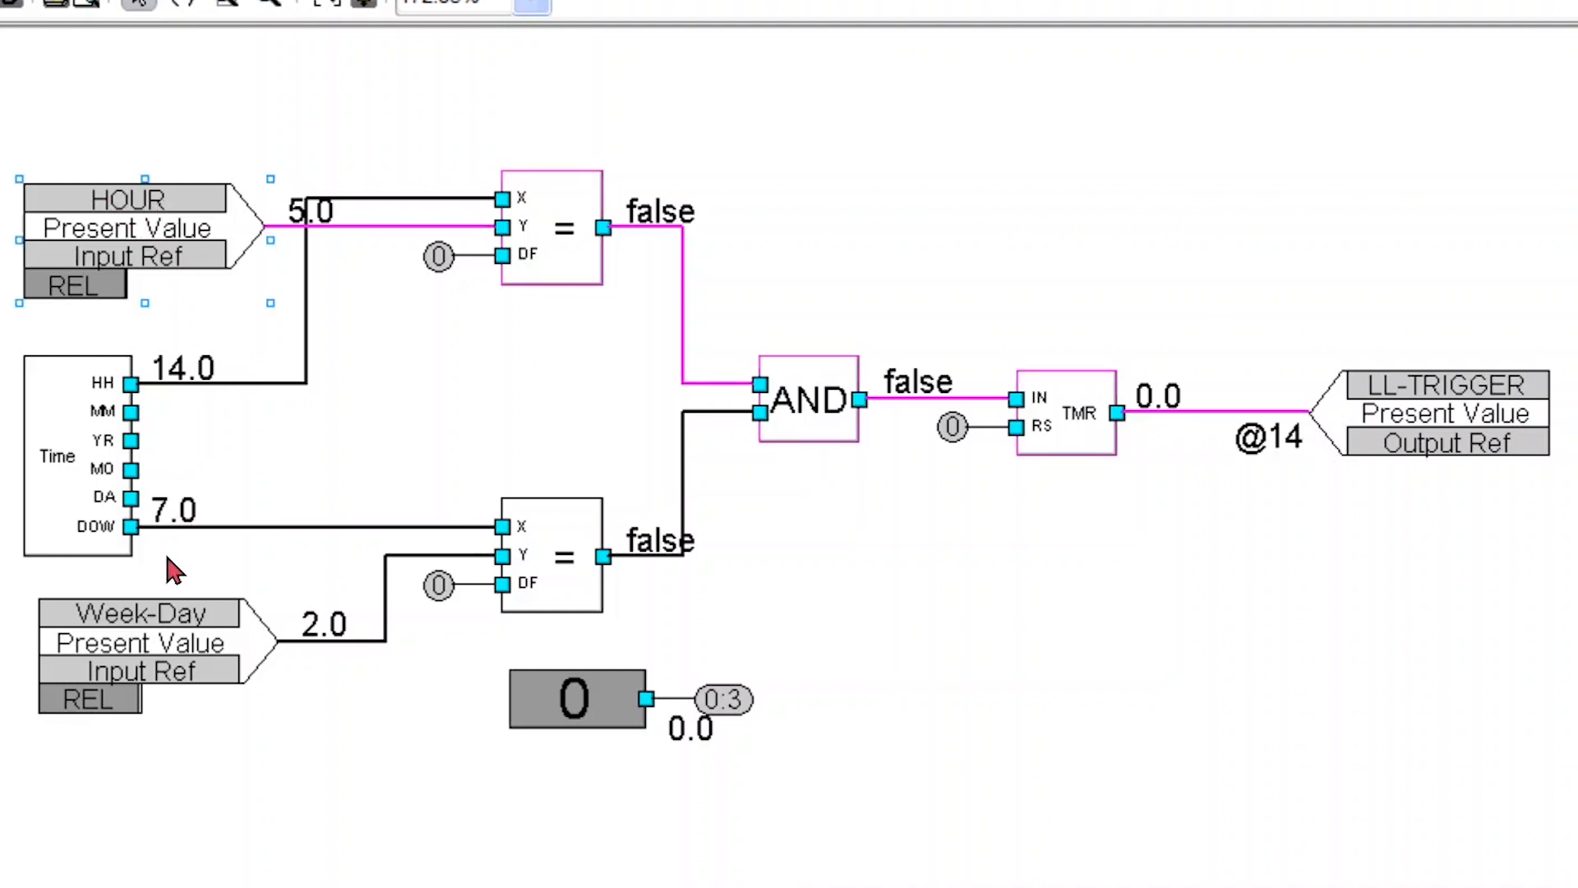
pyautogui.click(125, 637)
pyautogui.click(475, 377)
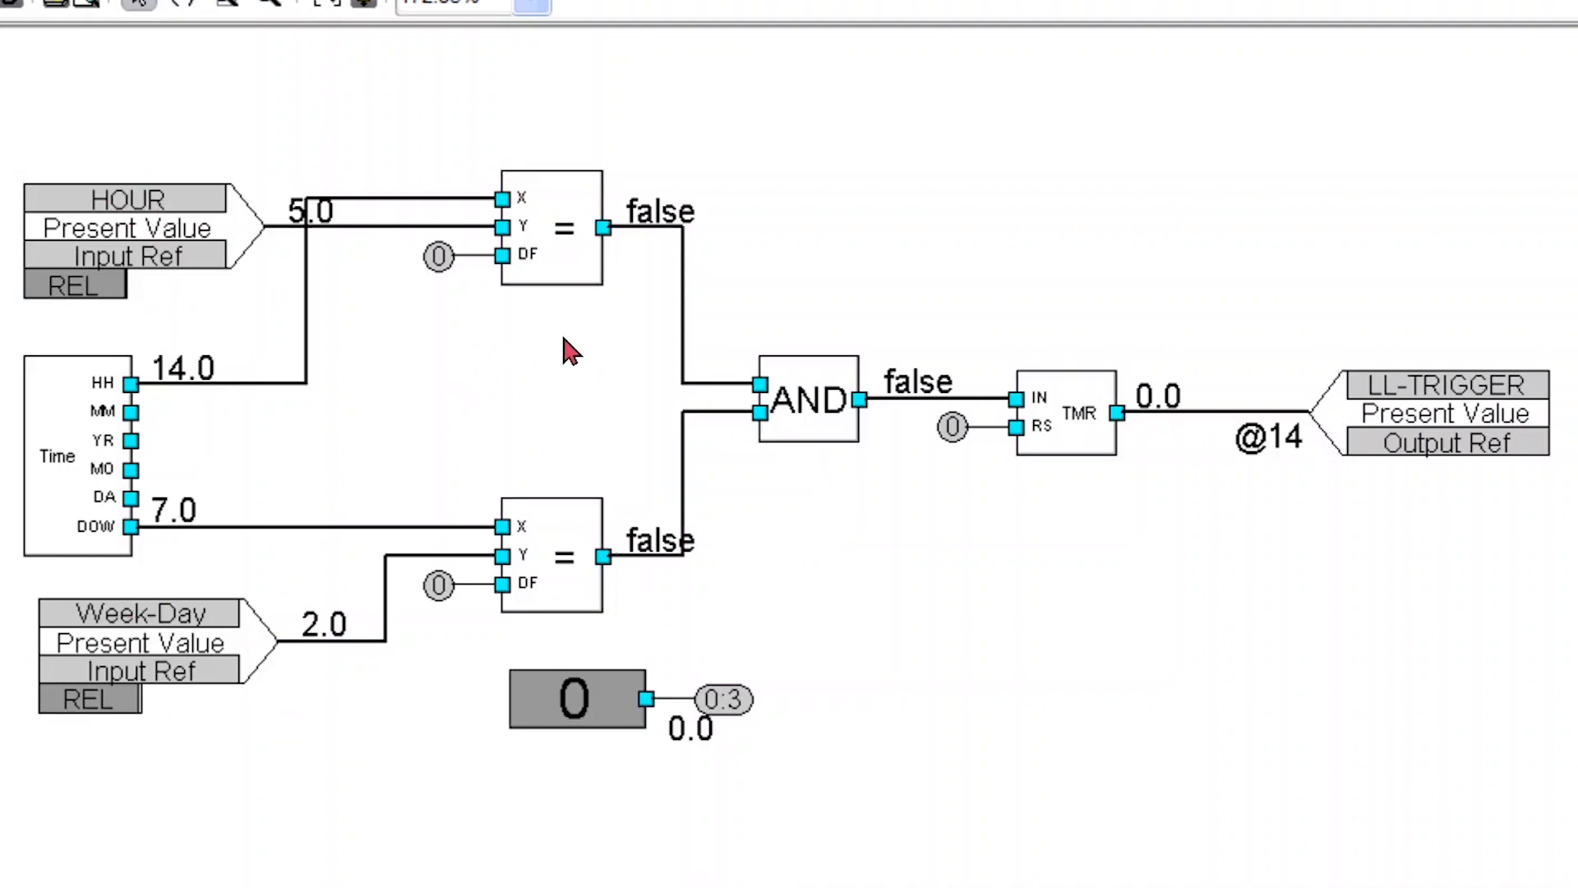
pyautogui.click(575, 249)
pyautogui.click(542, 503)
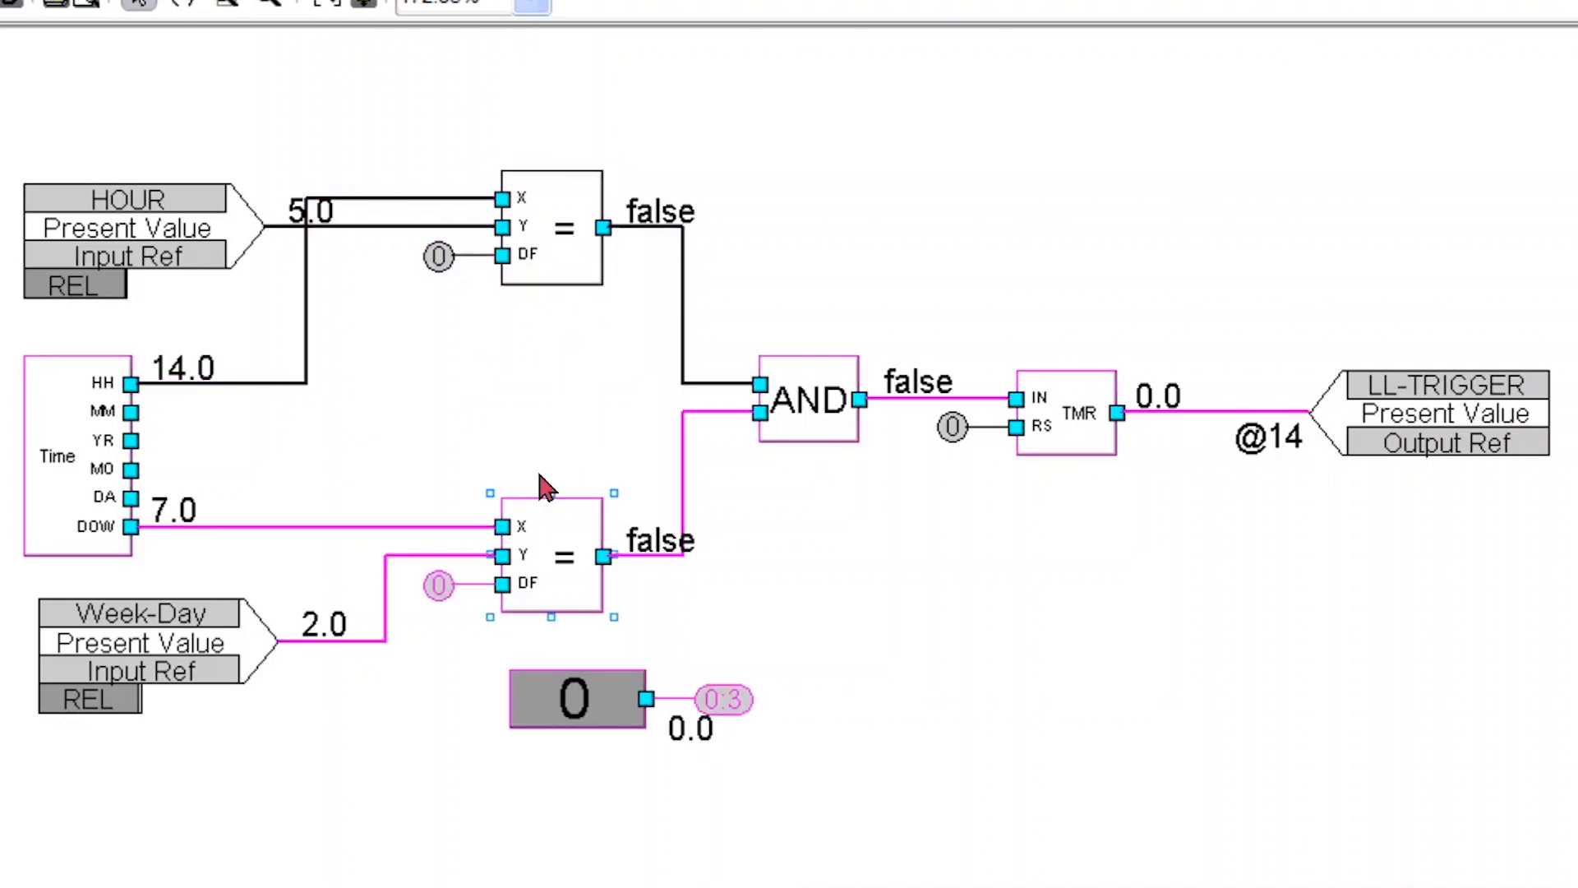
pyautogui.click(544, 252)
pyautogui.click(519, 370)
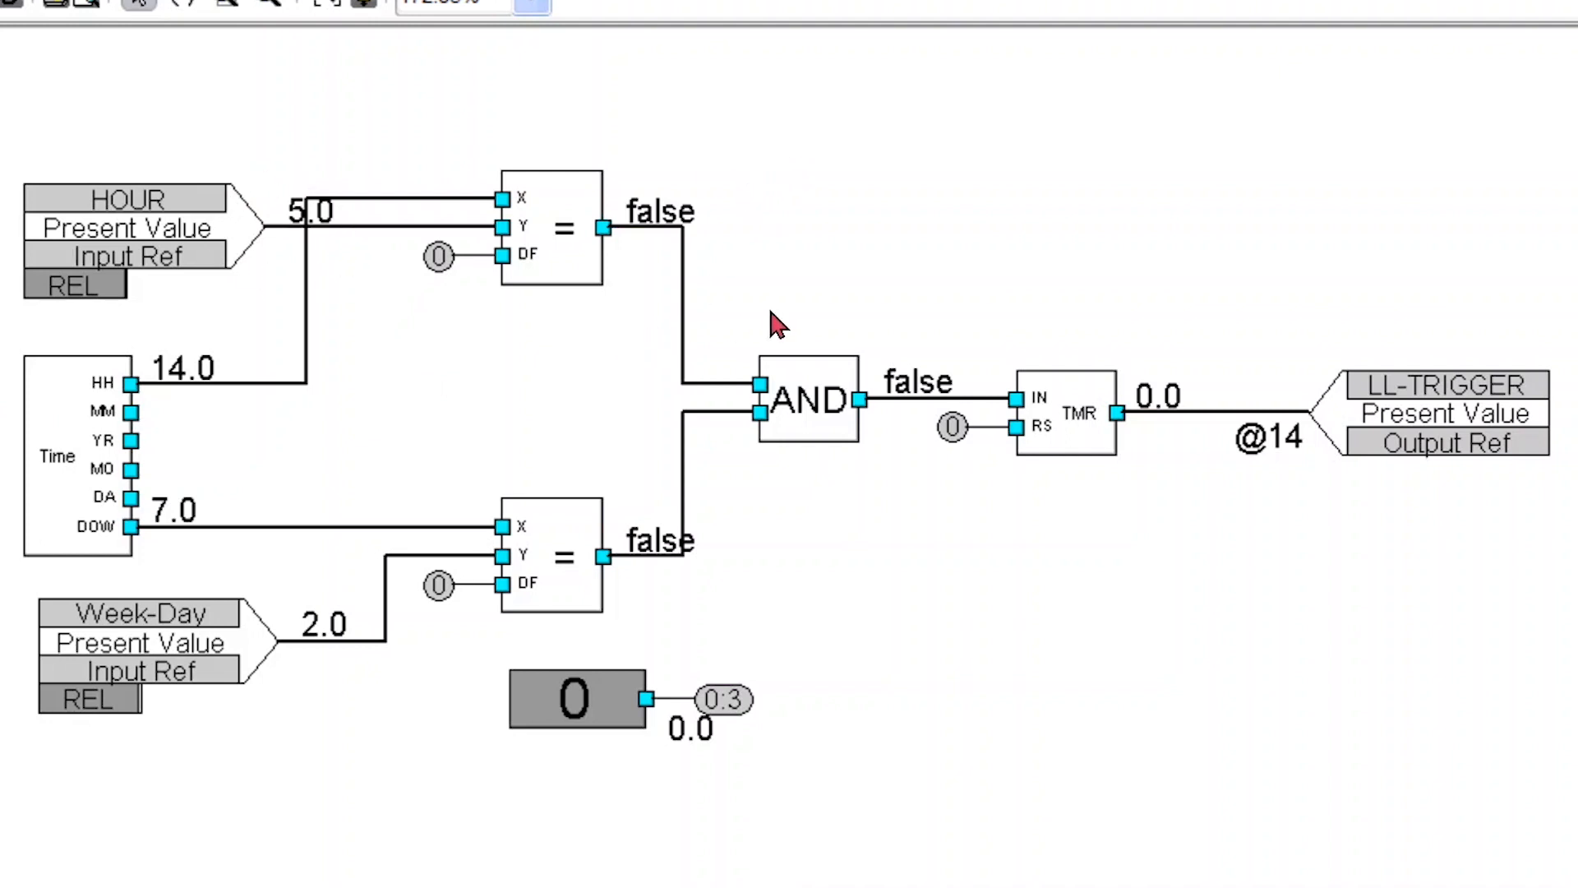
# Trace the rest of the logic from the AND block through the TMR timer block to the LL-TRIGGER output
pyautogui.press('Tab')
pyautogui.press('Tab')
pyautogui.click(1080, 579)
pyautogui.click(1058, 413)
pyautogui.click(1078, 505)
pyautogui.click(1447, 386)
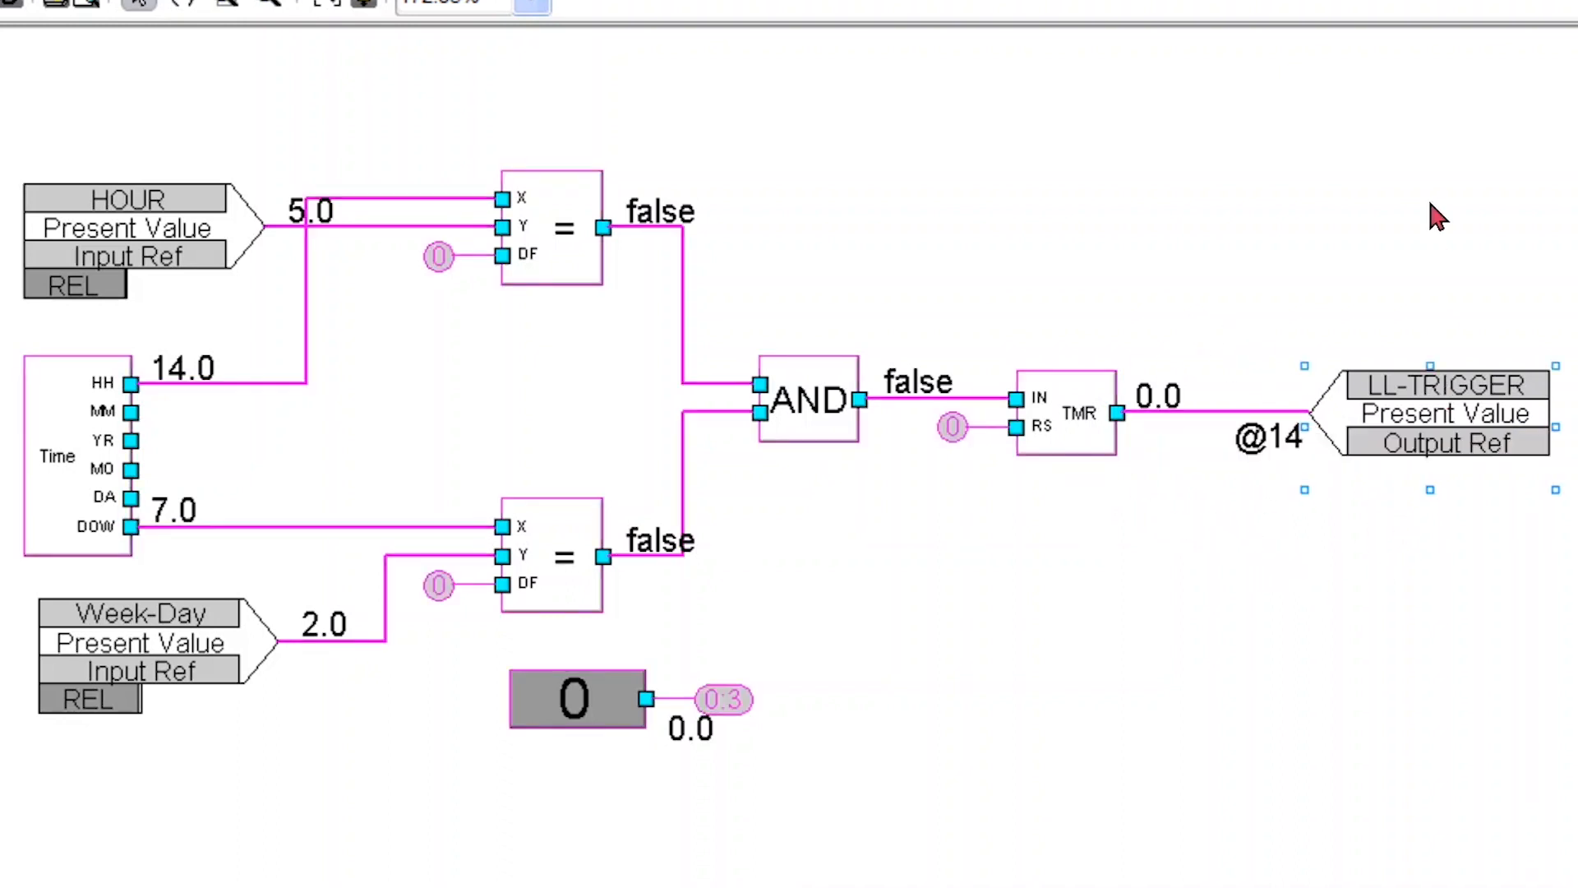
pyautogui.click(1437, 219)
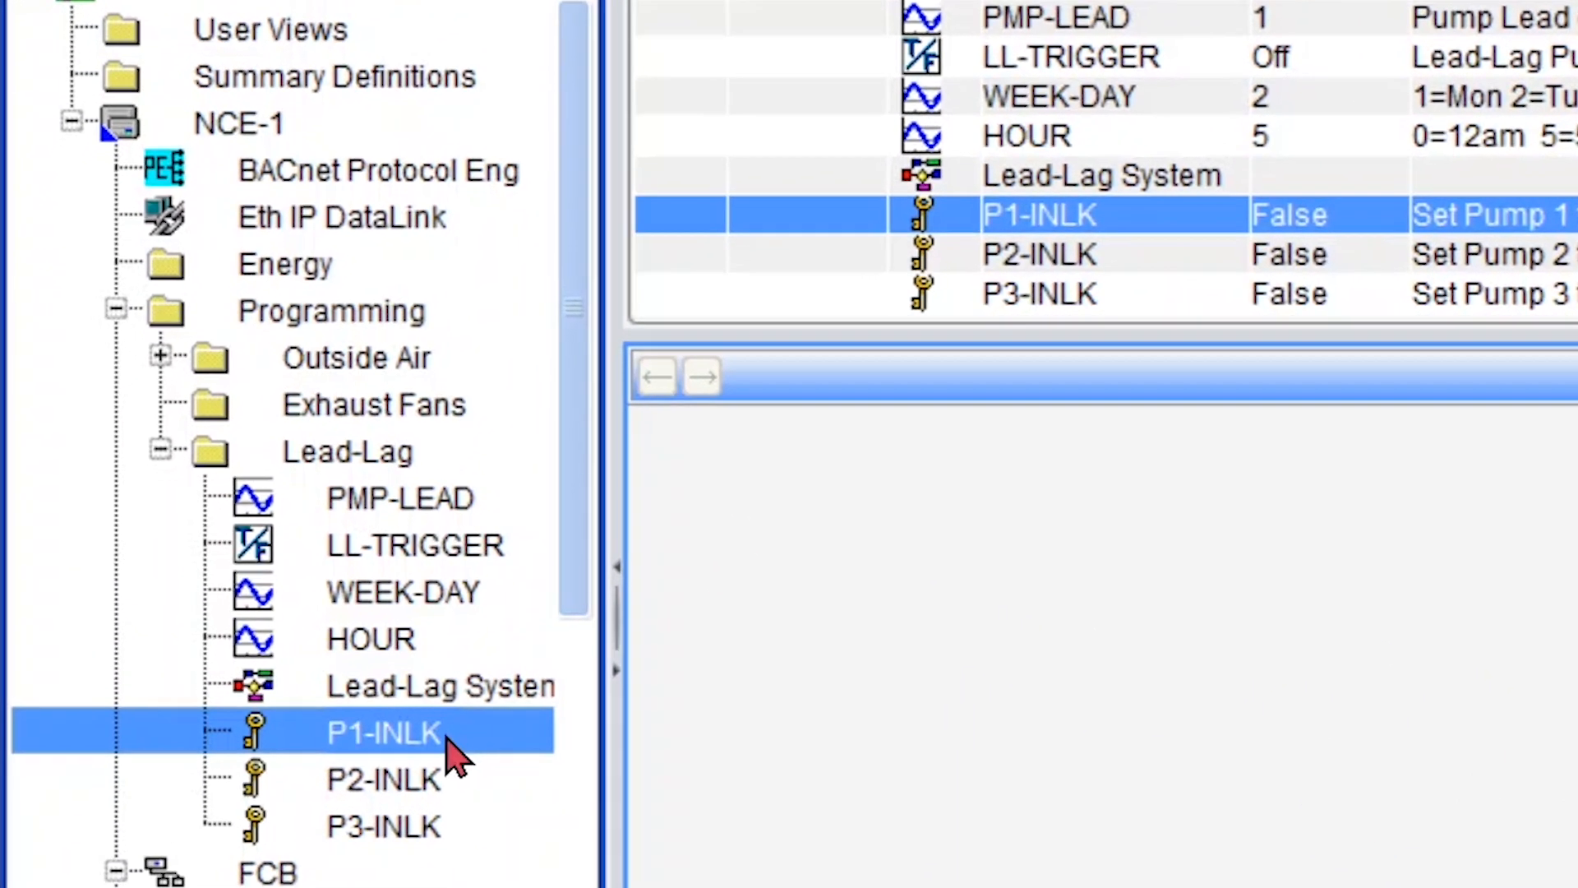
# Display the P1-INLK interlock and compare its definition's PMP-LEAD and LL-TRIGGER conditions with the points in the Lead-Lag summary
pyautogui.moveTo(450, 754); pyautogui.dragTo(1092, 729)
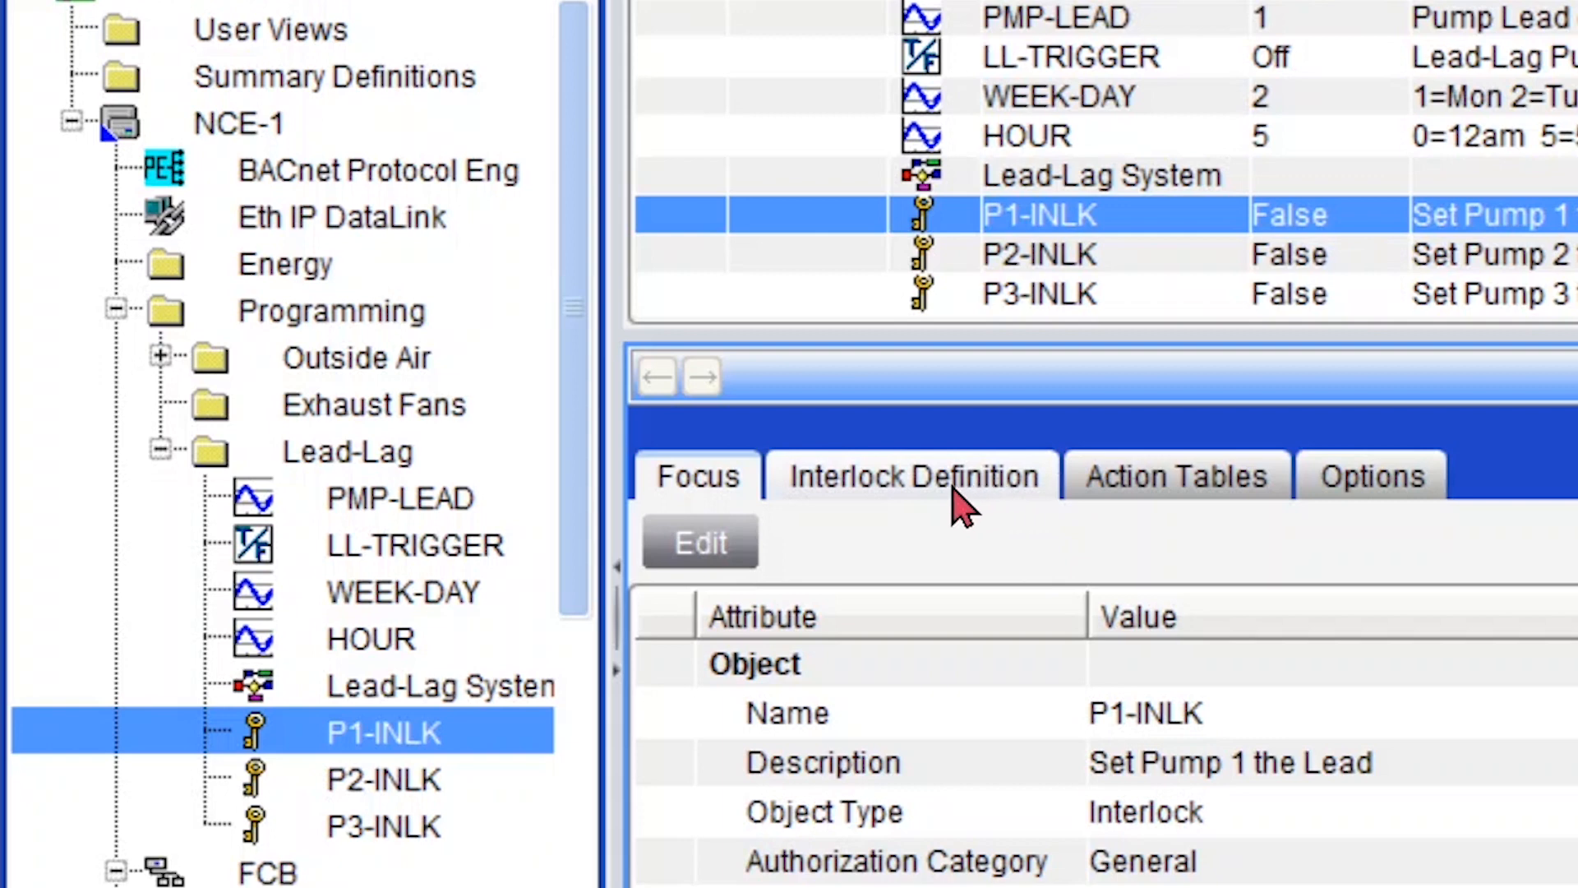
pyautogui.click(953, 488)
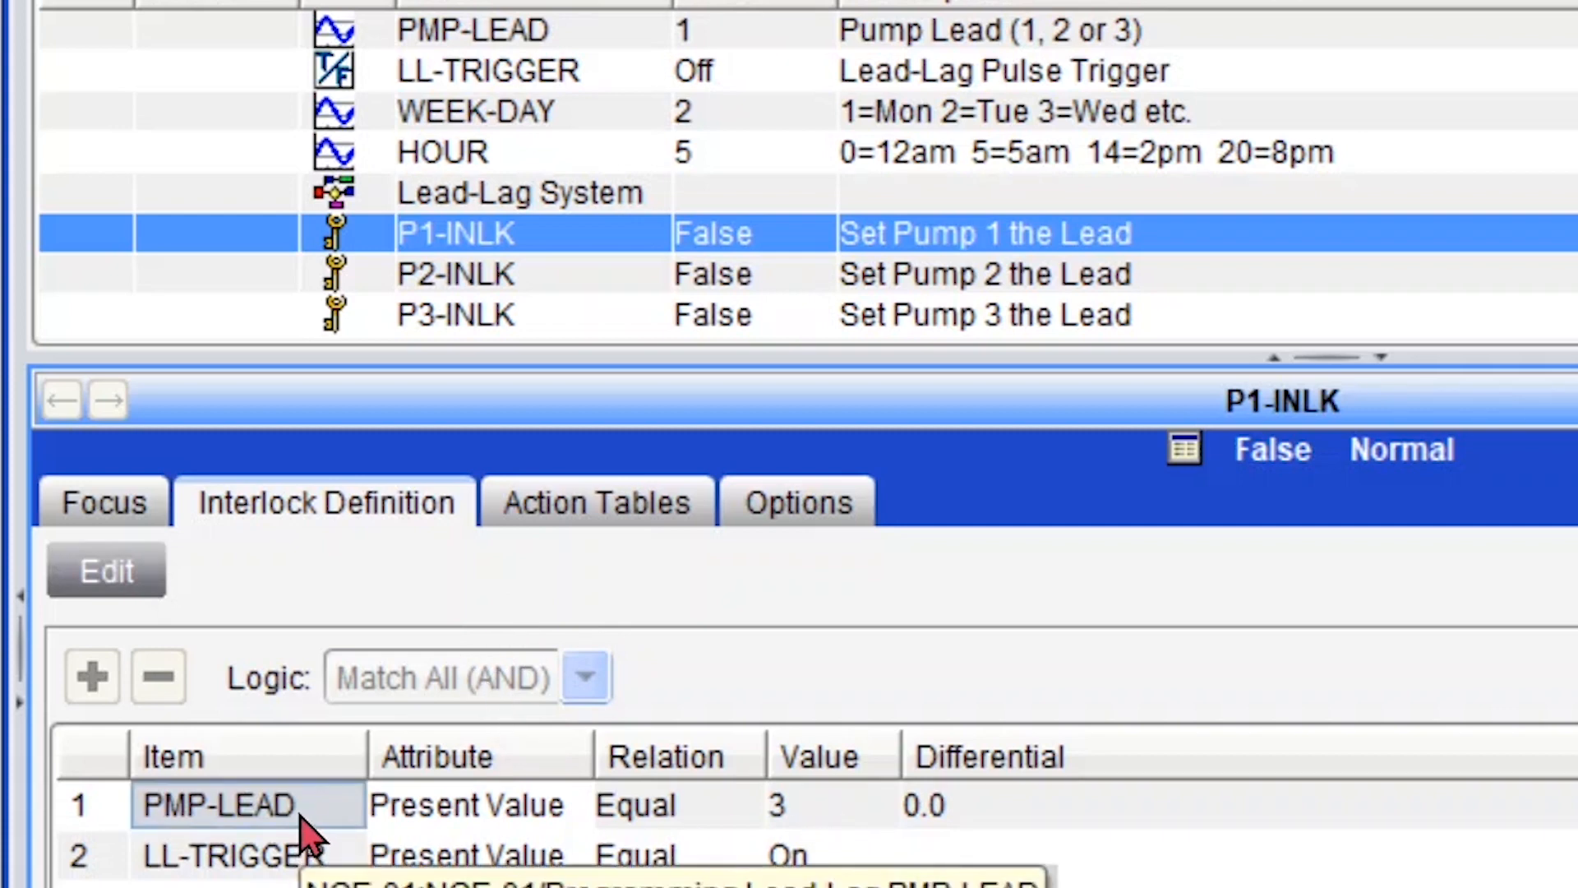
pyautogui.click(573, 42)
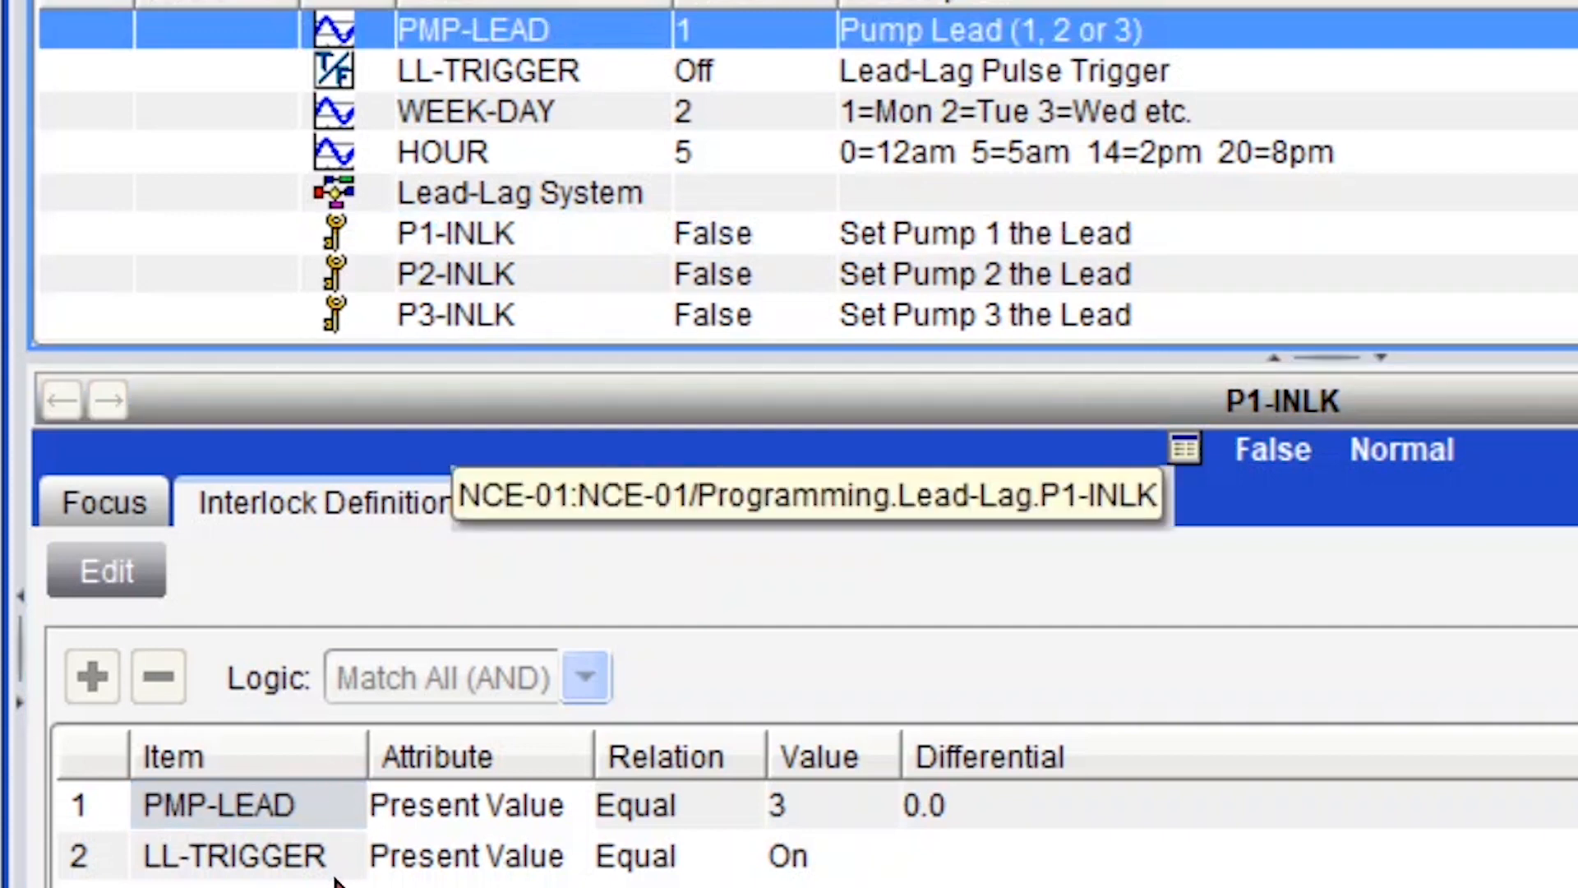
pyautogui.click(787, 75)
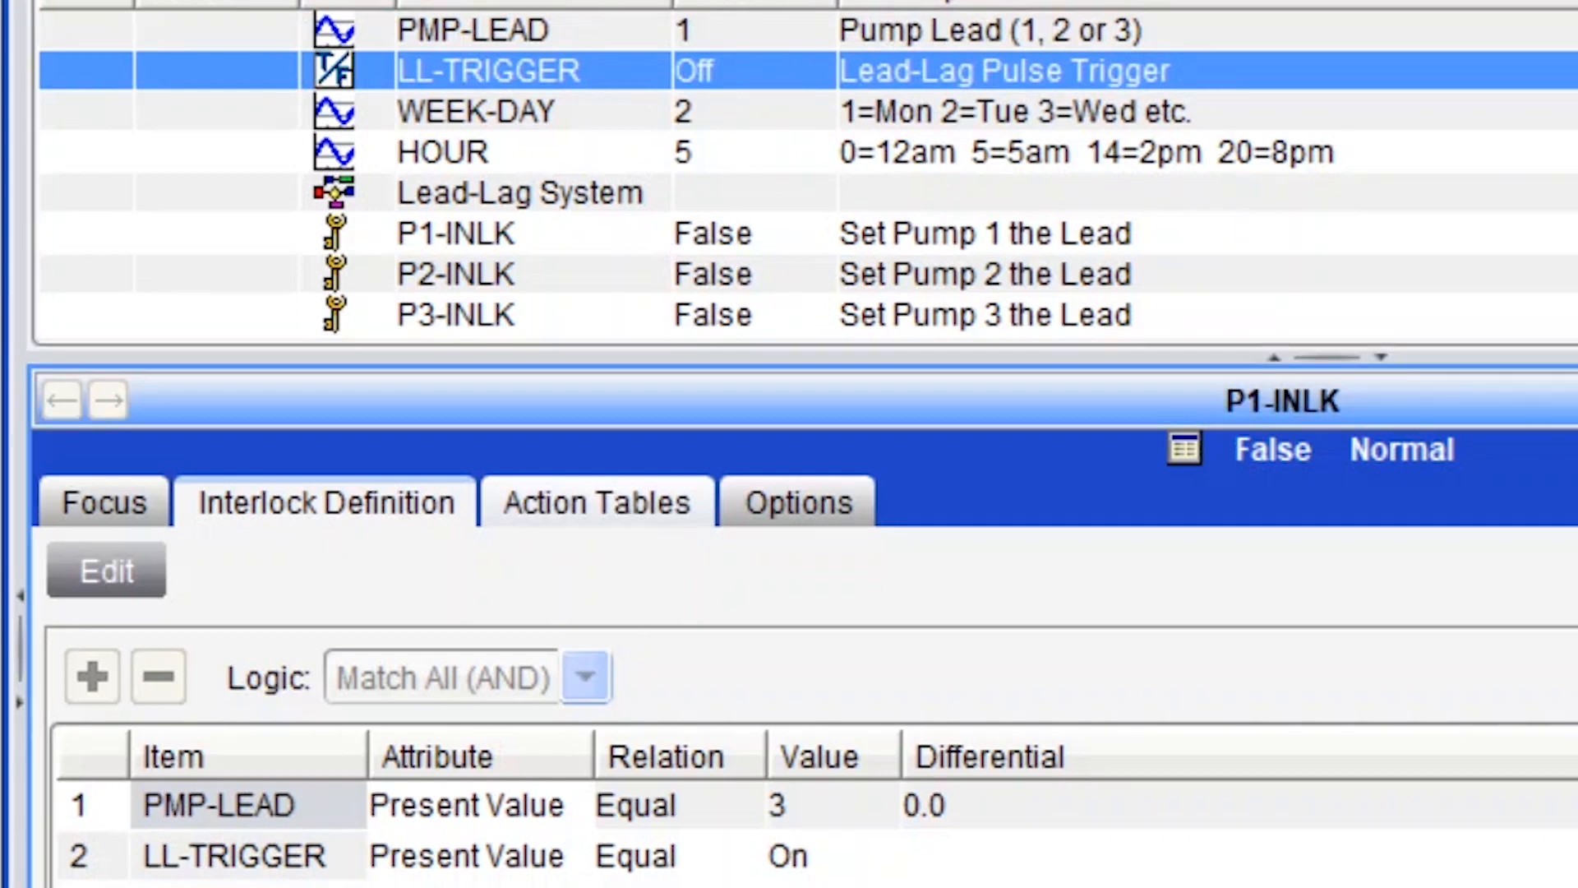
pyautogui.click(822, 237)
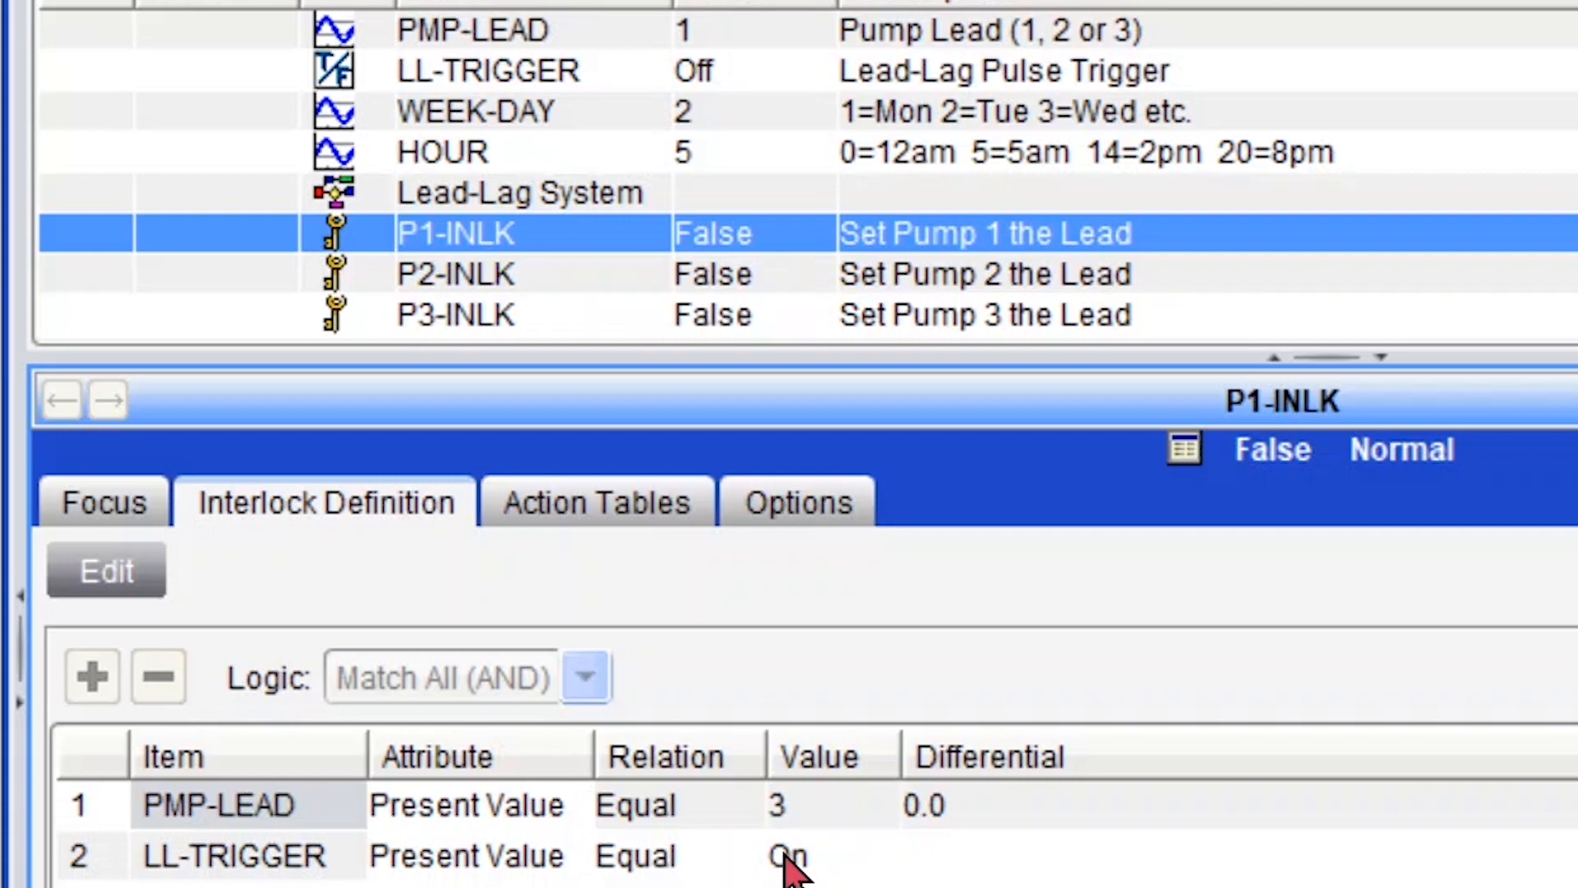
pyautogui.click(1131, 37)
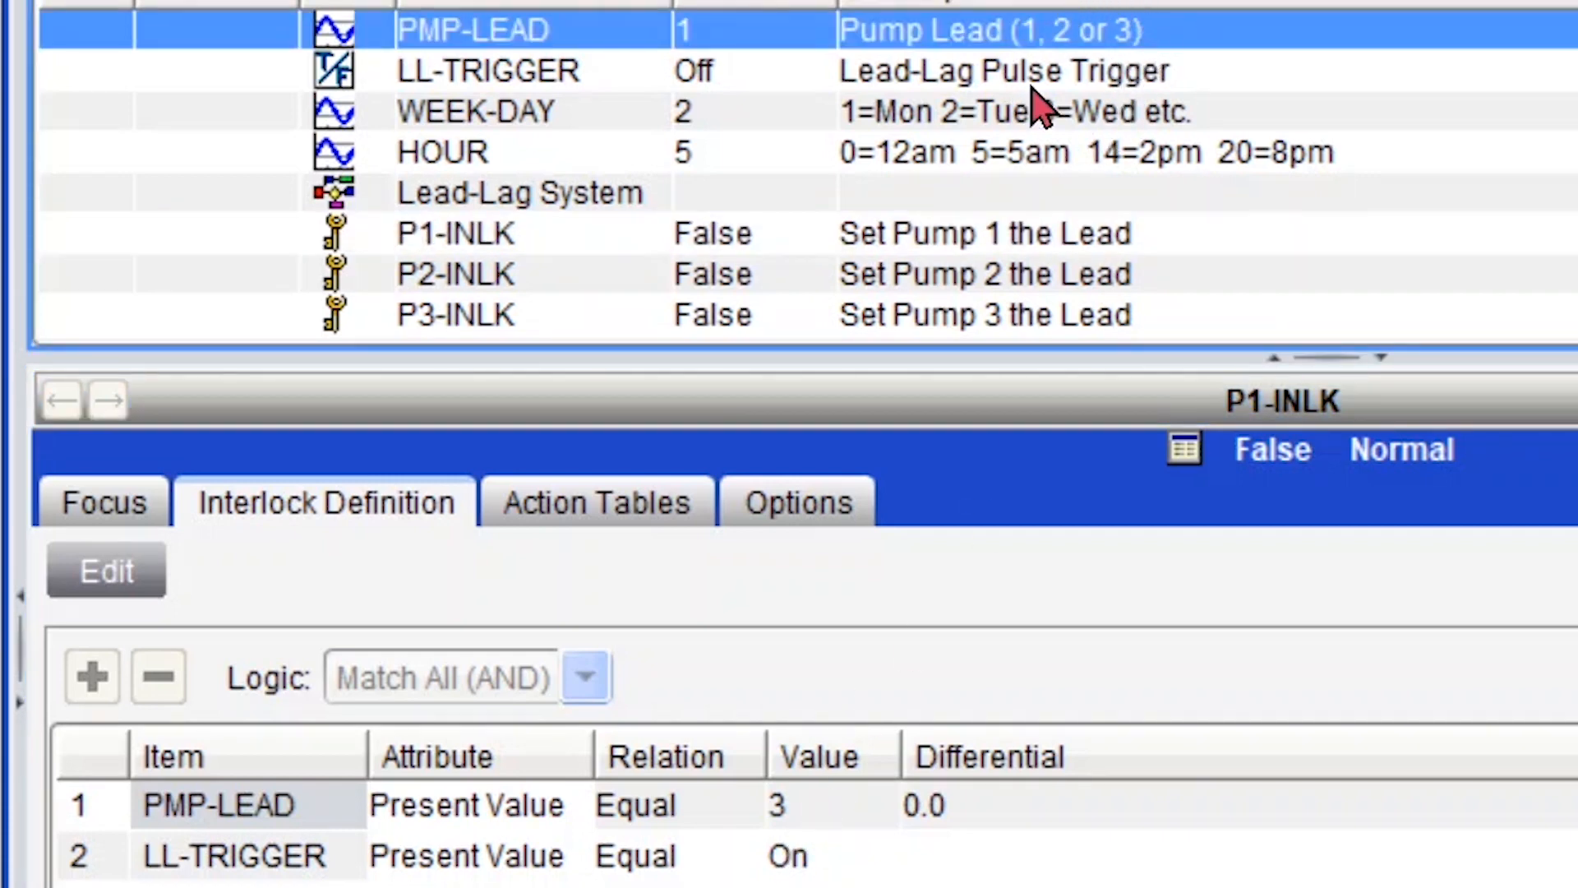
pyautogui.click(761, 822)
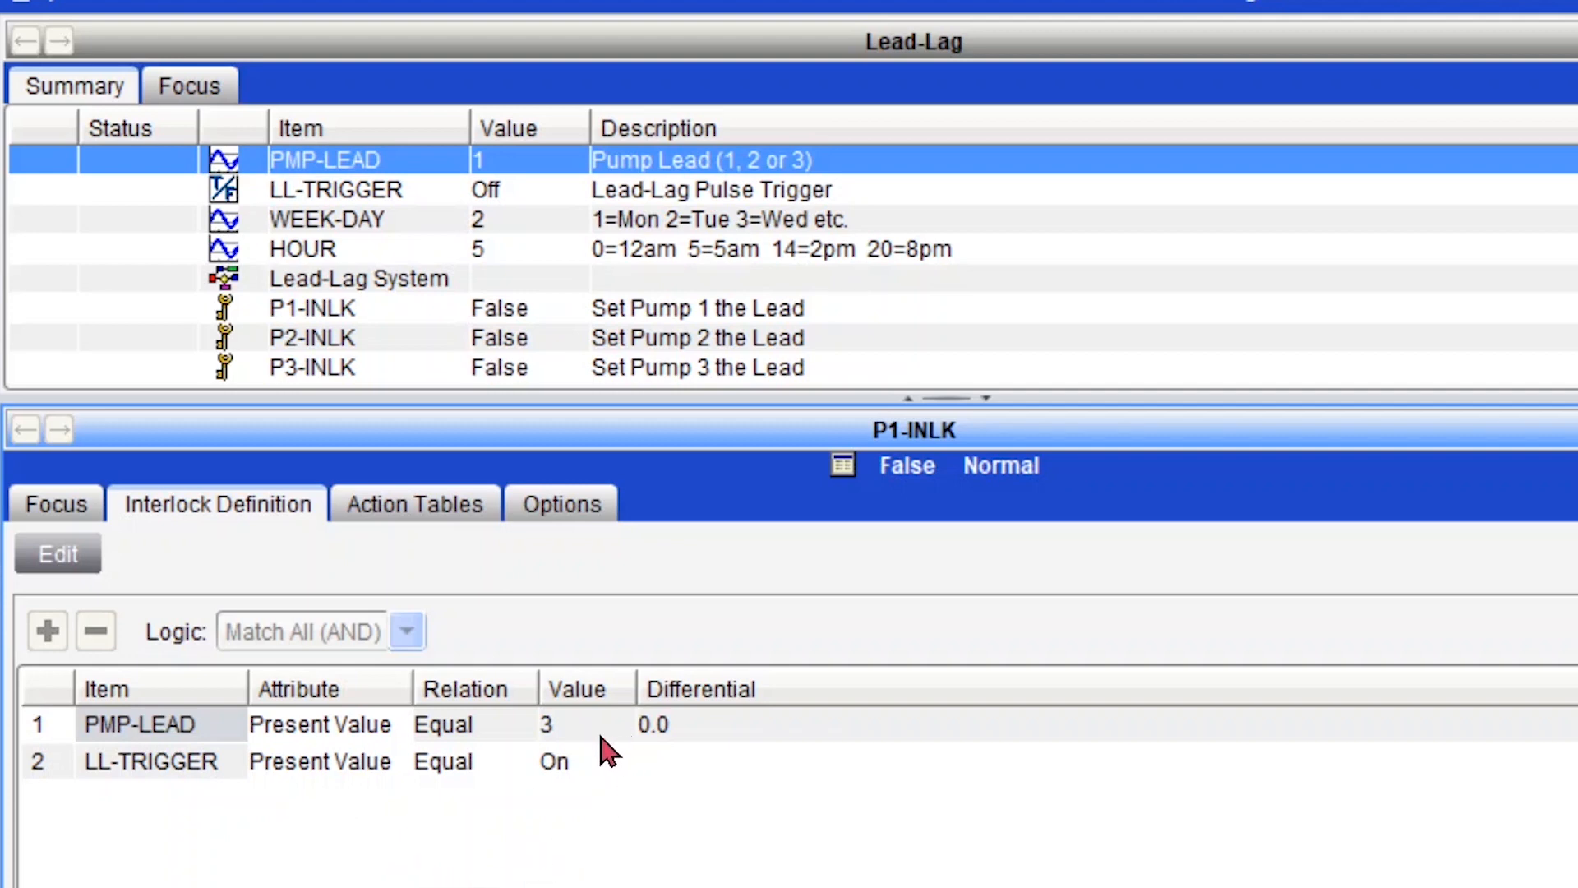
# Show P1-INLK's action tables and inspect the PMP-LEAD Adjust command for the False condition
pyautogui.click(451, 507)
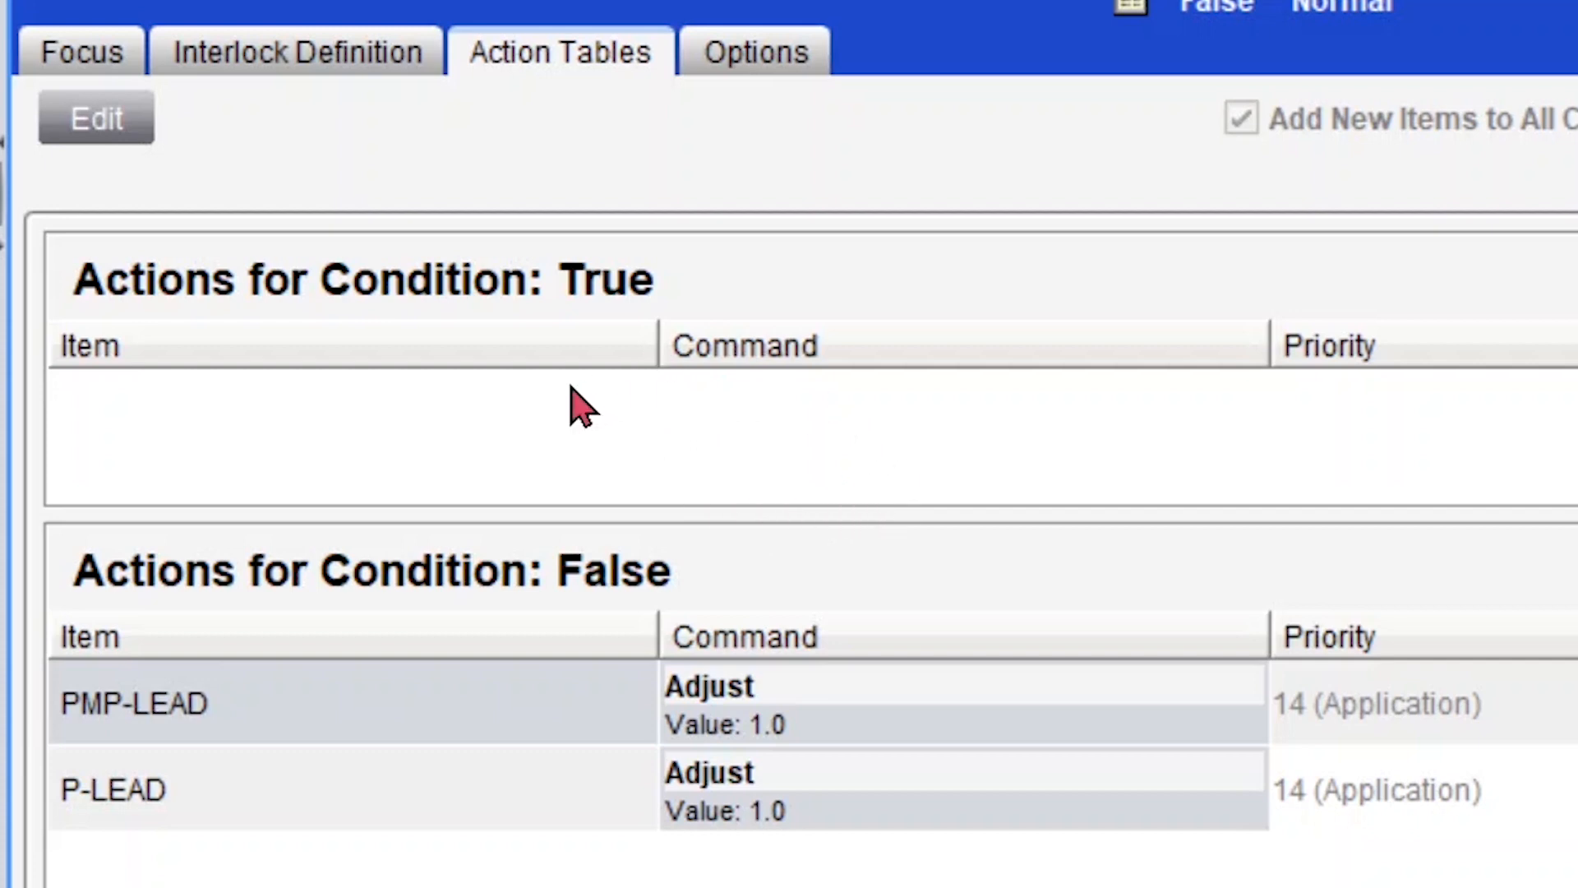
pyautogui.click(393, 697)
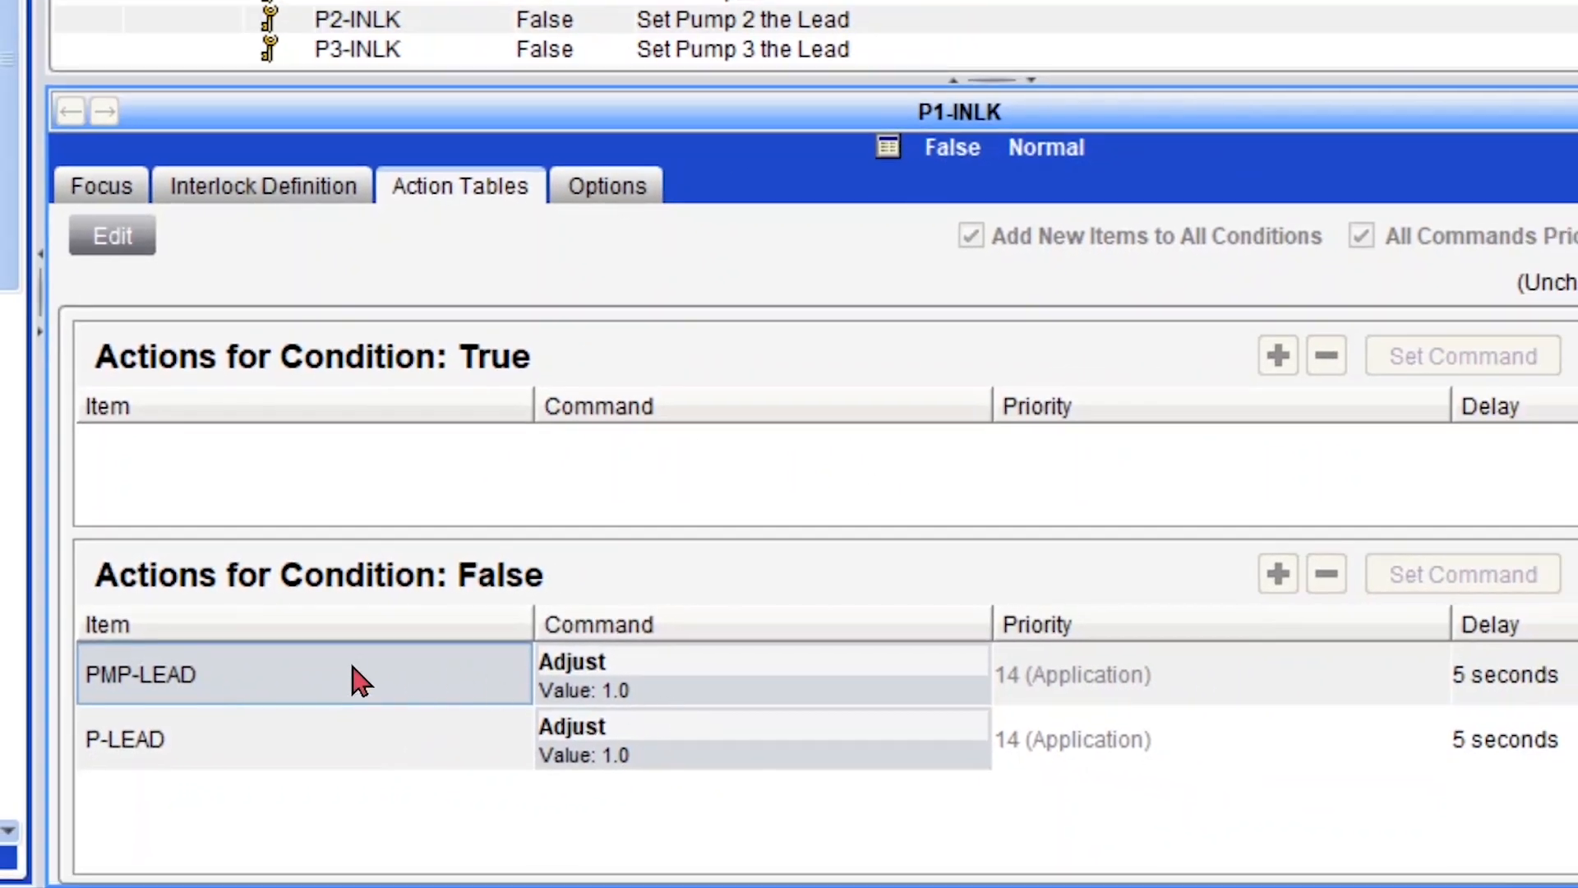
pyautogui.click(645, 697)
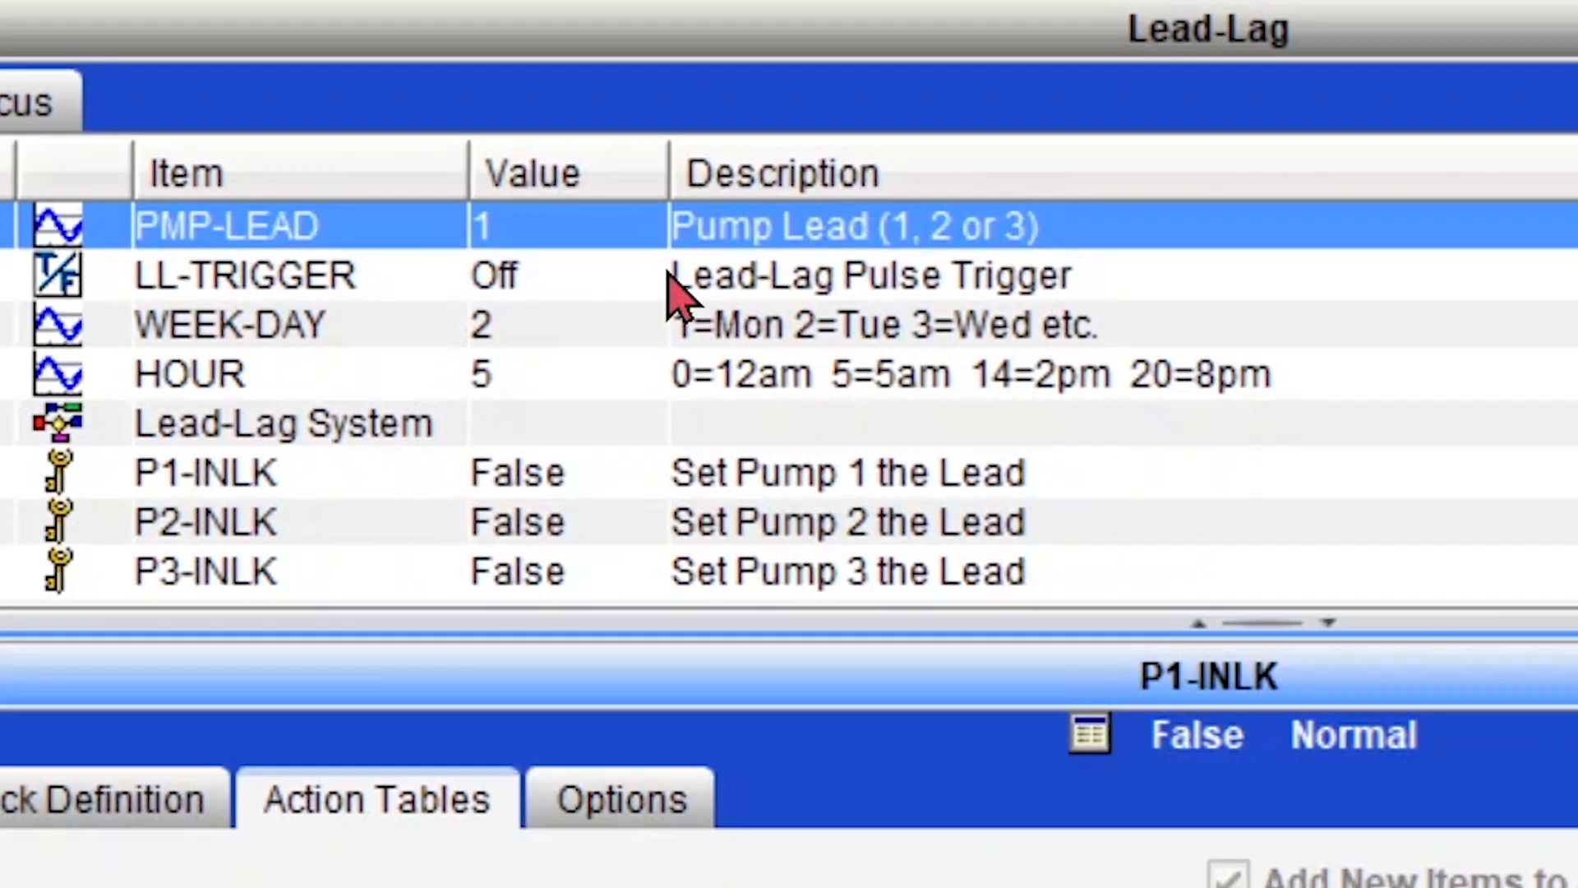
# Check LL-TRIGGER, P2-INLK, P3-INLK and PMP-LEAD in the Lead-Lag summary against P1-INLK's PMP-LEAD action for the False condition
pyautogui.click(670, 278)
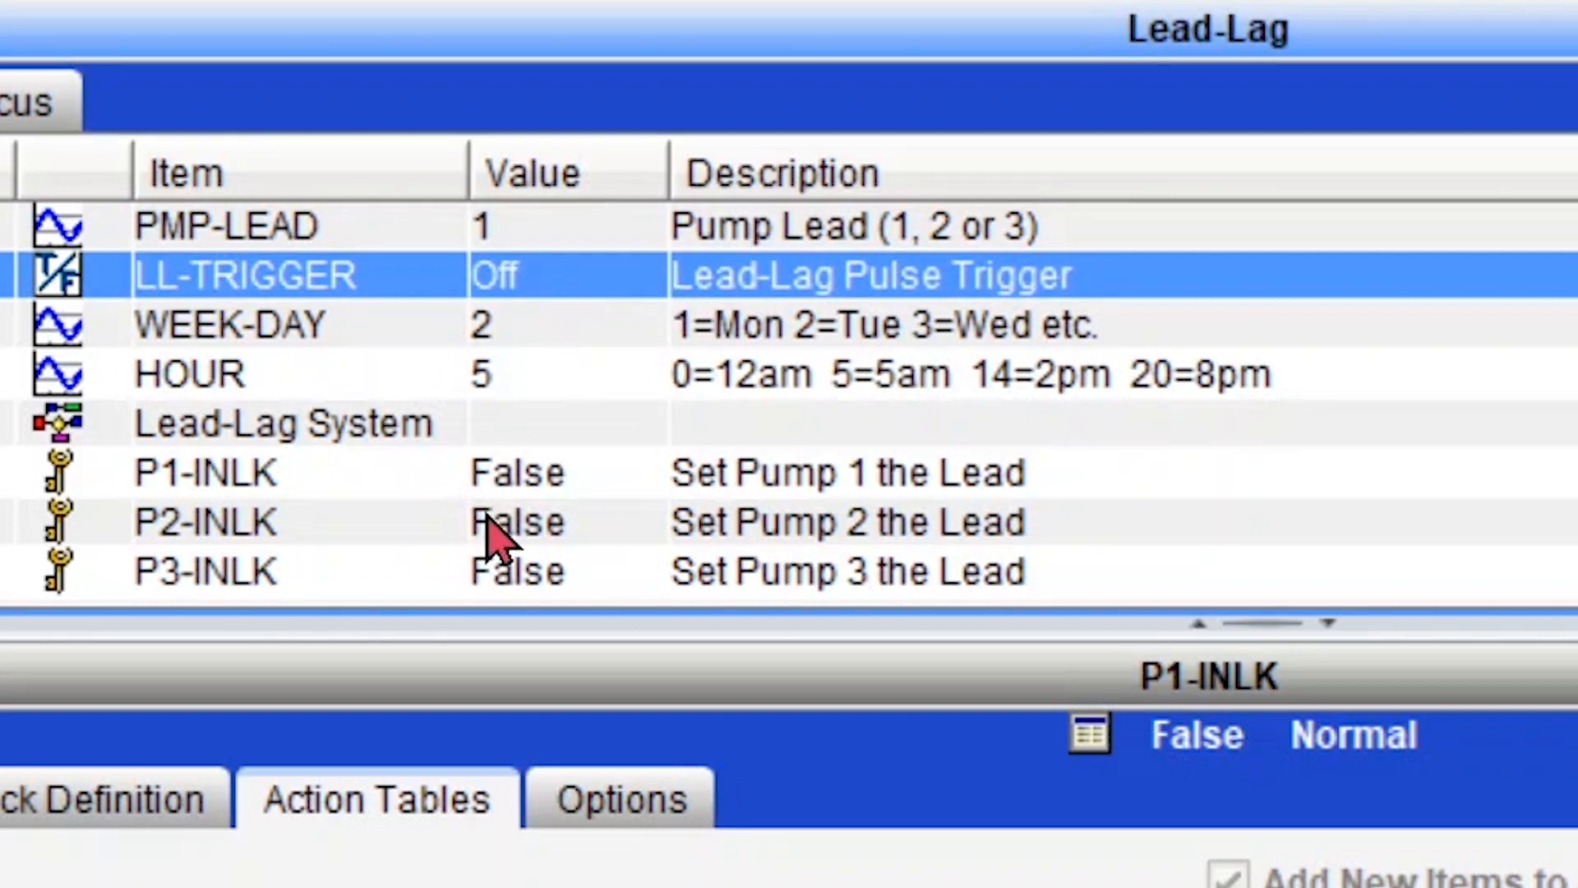
pyautogui.click(556, 534)
pyautogui.click(567, 576)
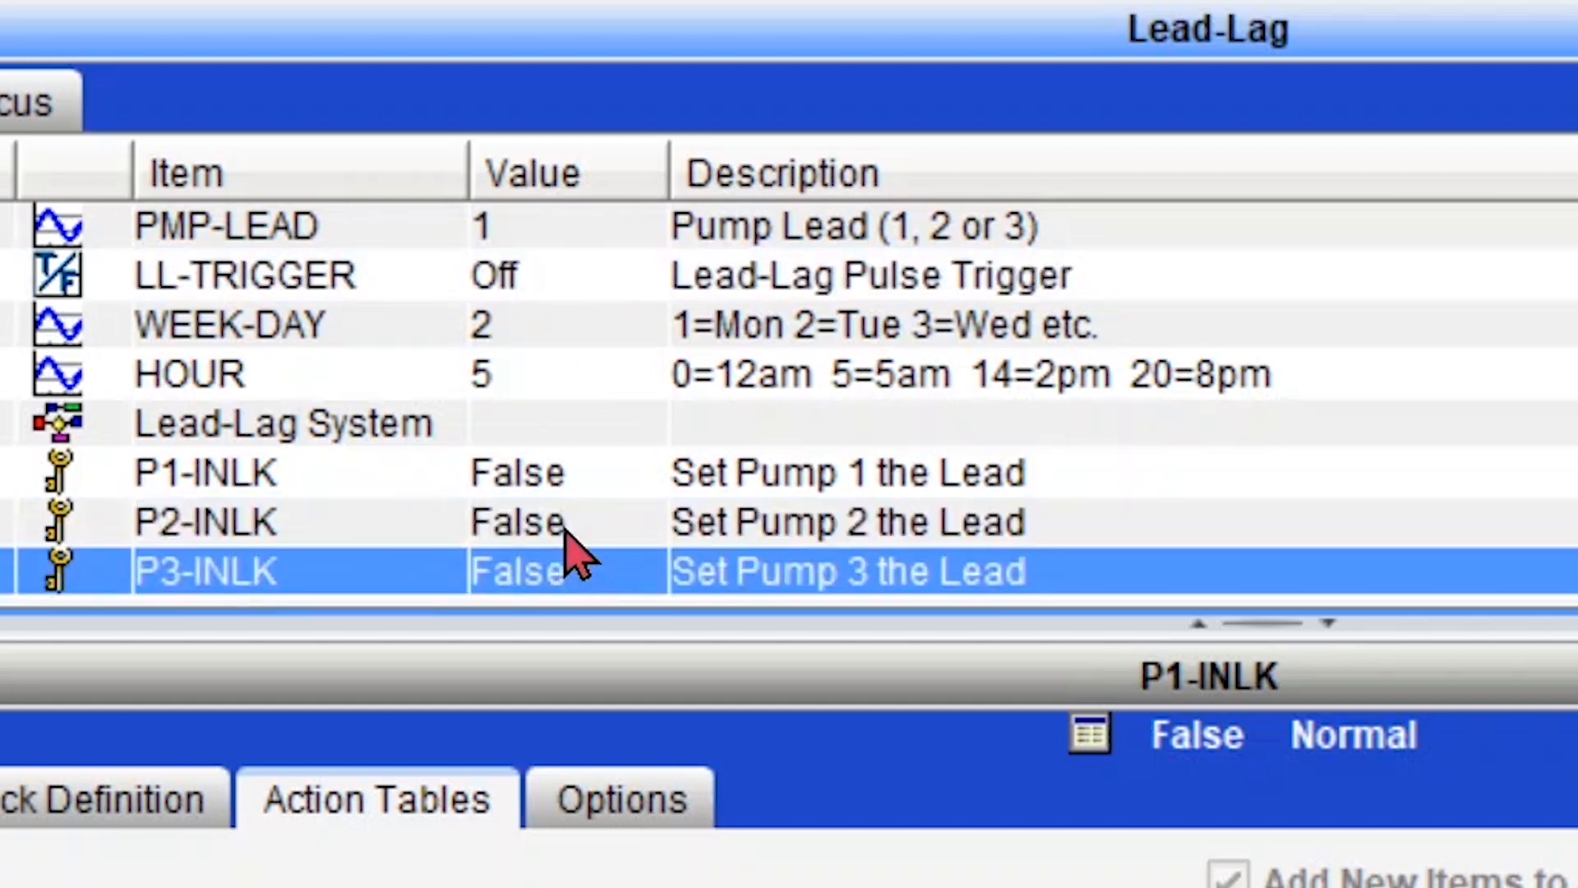
pyautogui.click(571, 530)
pyautogui.click(576, 579)
pyautogui.click(523, 246)
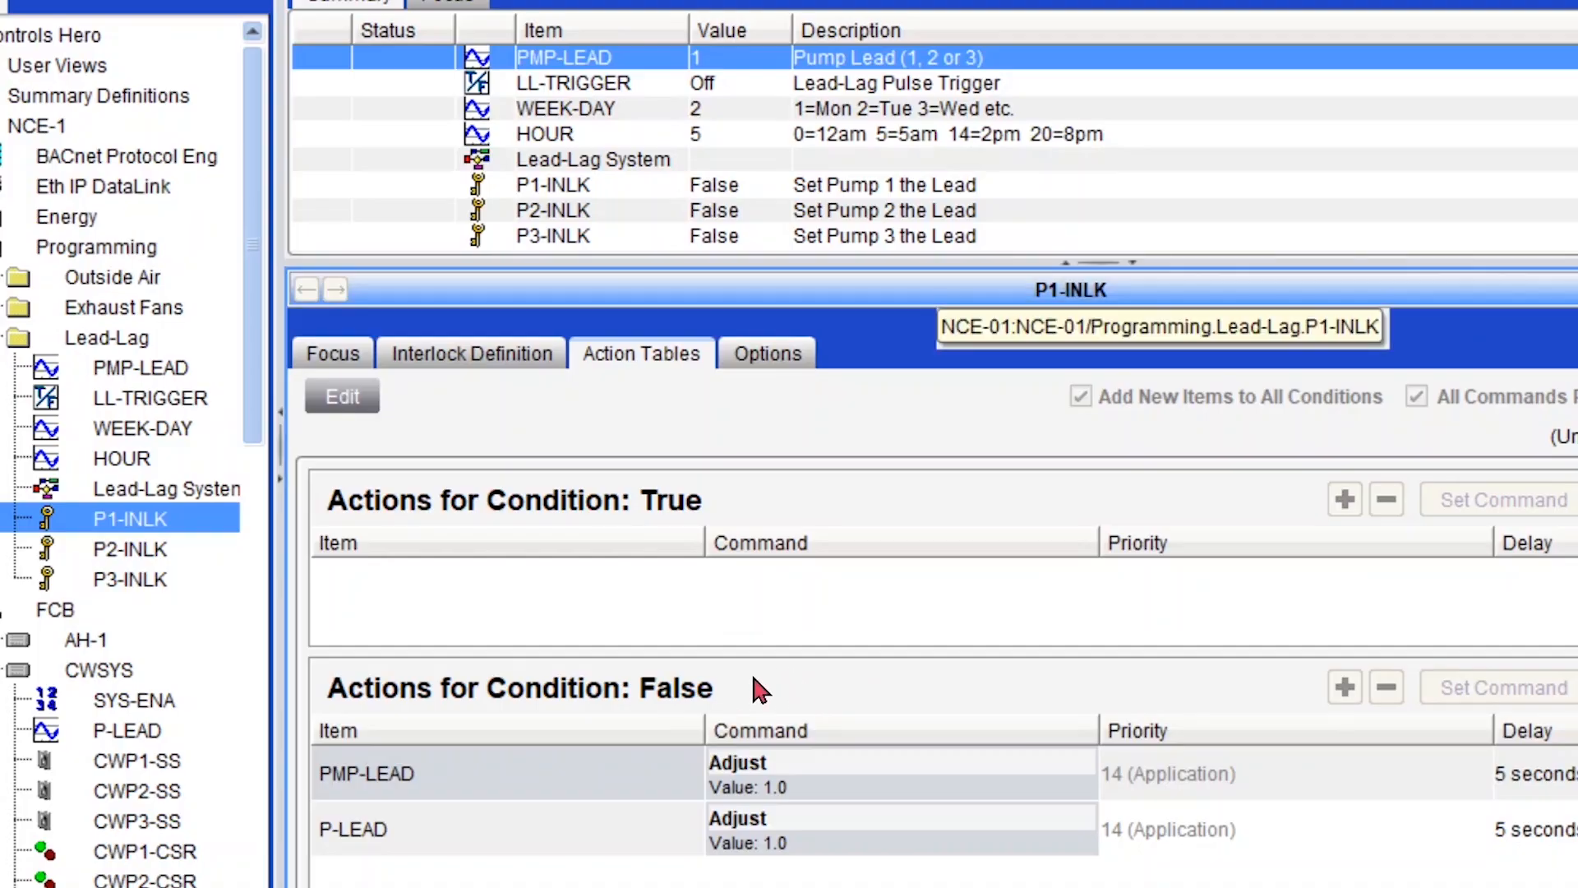
pyautogui.click(470, 791)
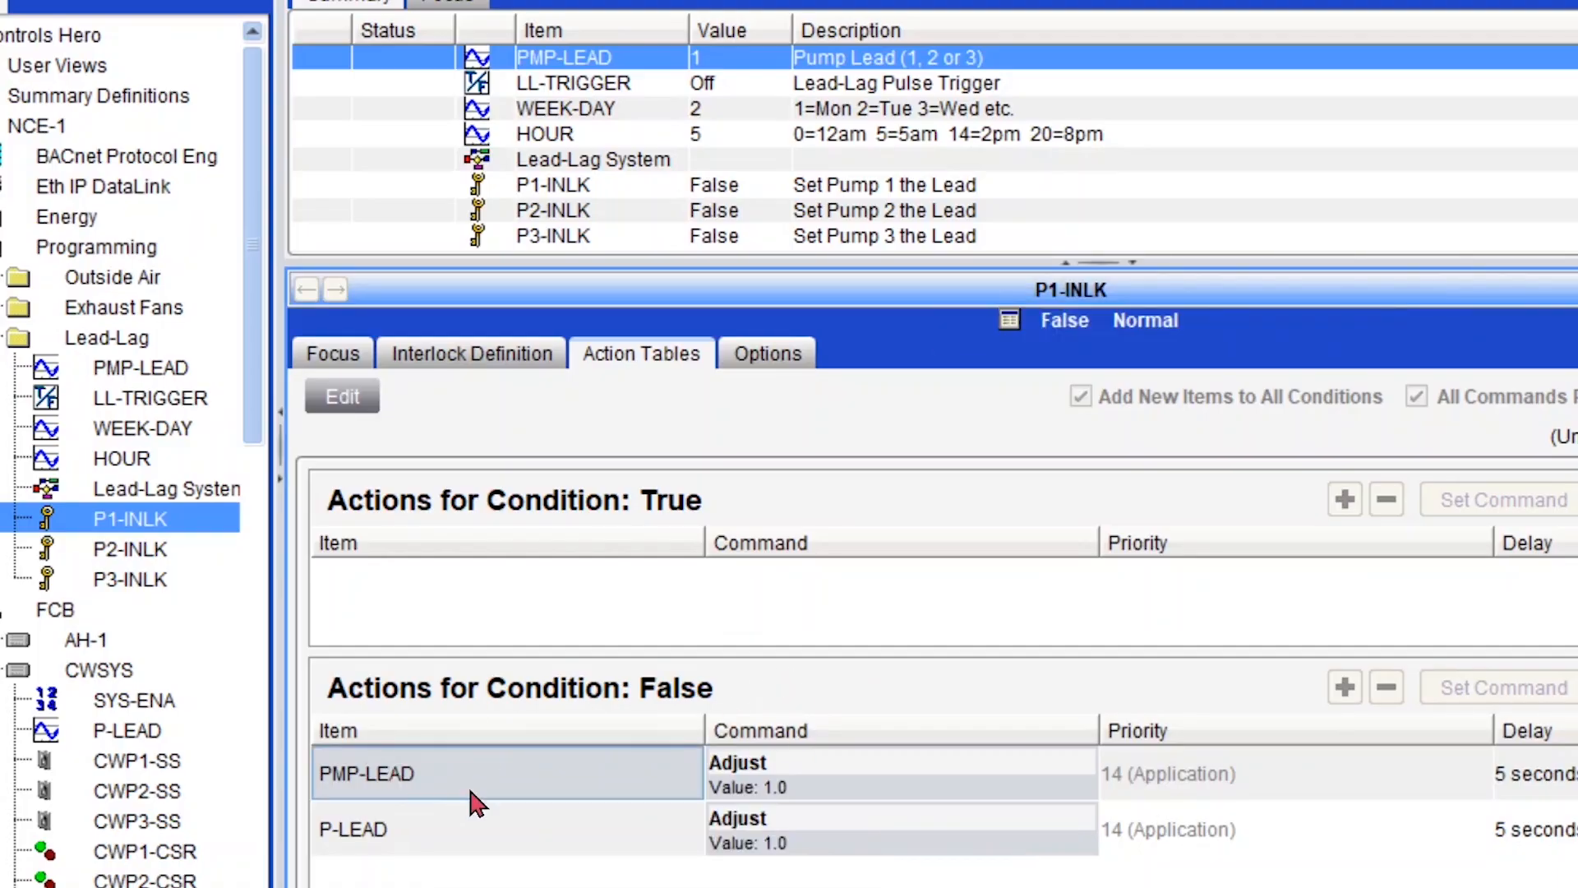
# Compare P1-INLK's PMP-LEAD and P-LEAD actions with PMP-LEAD in the summary and P-LEAD and CWP1-SS through CWP3-SS under CWSYS
pyautogui.click(634, 55)
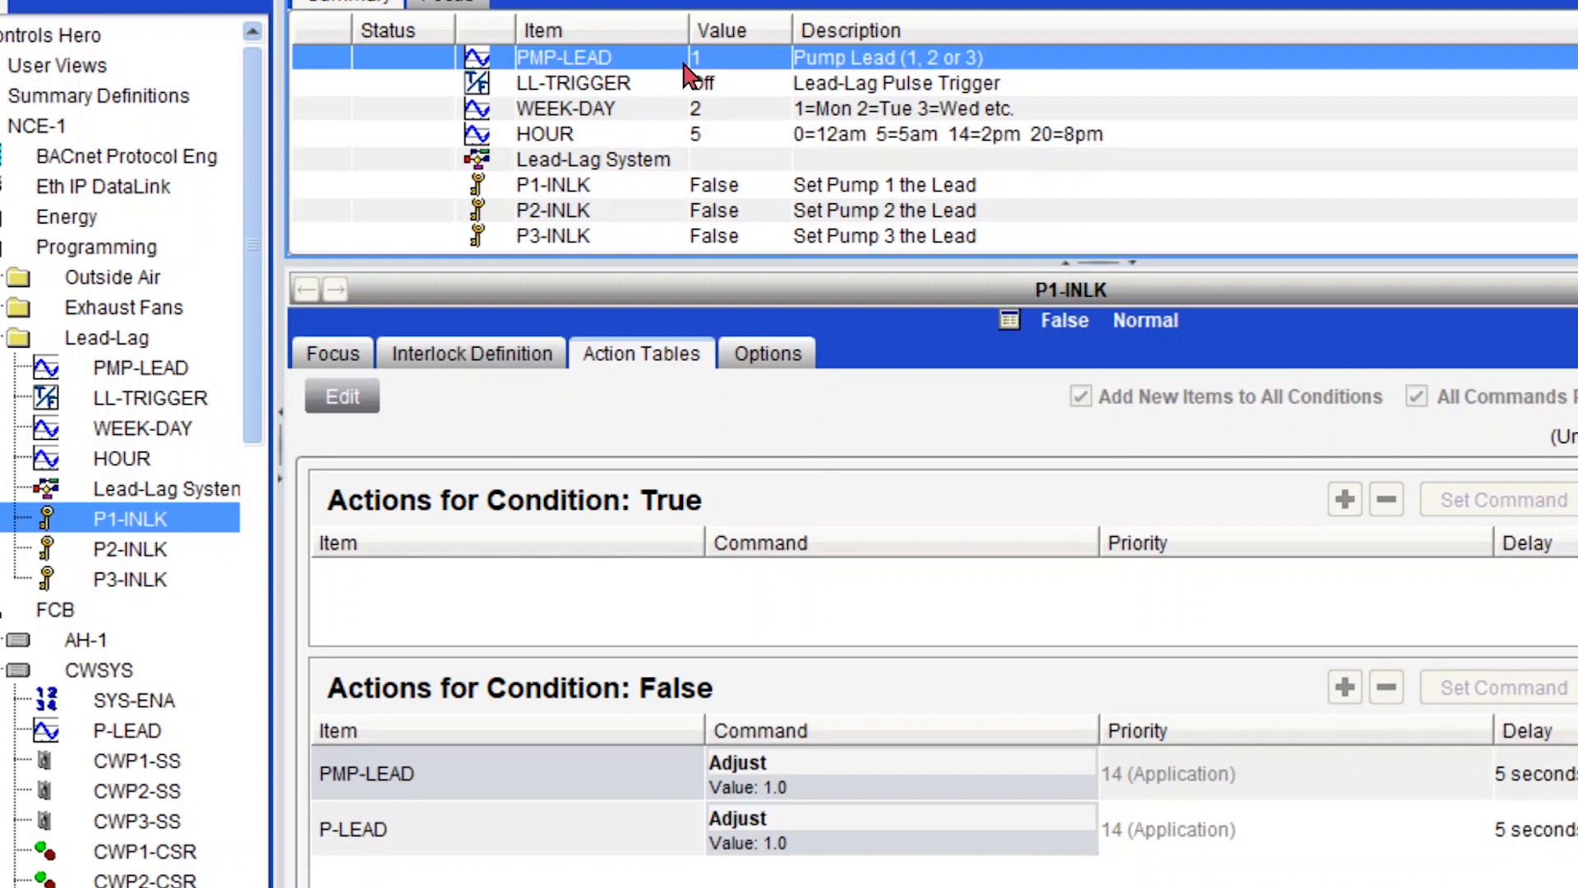
pyautogui.click(429, 830)
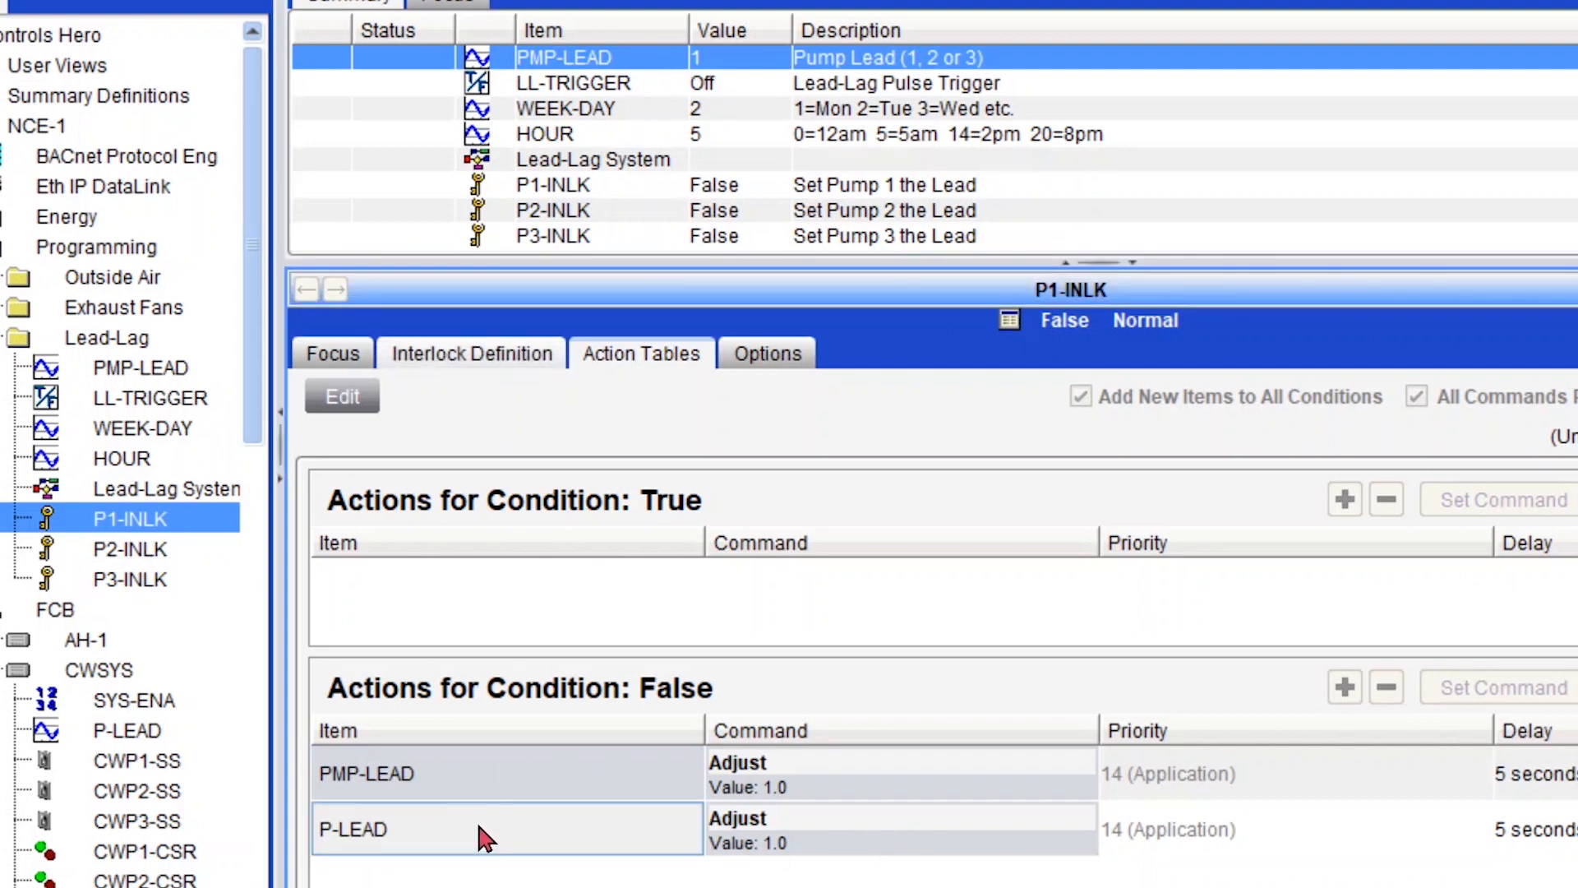
pyautogui.click(83, 673)
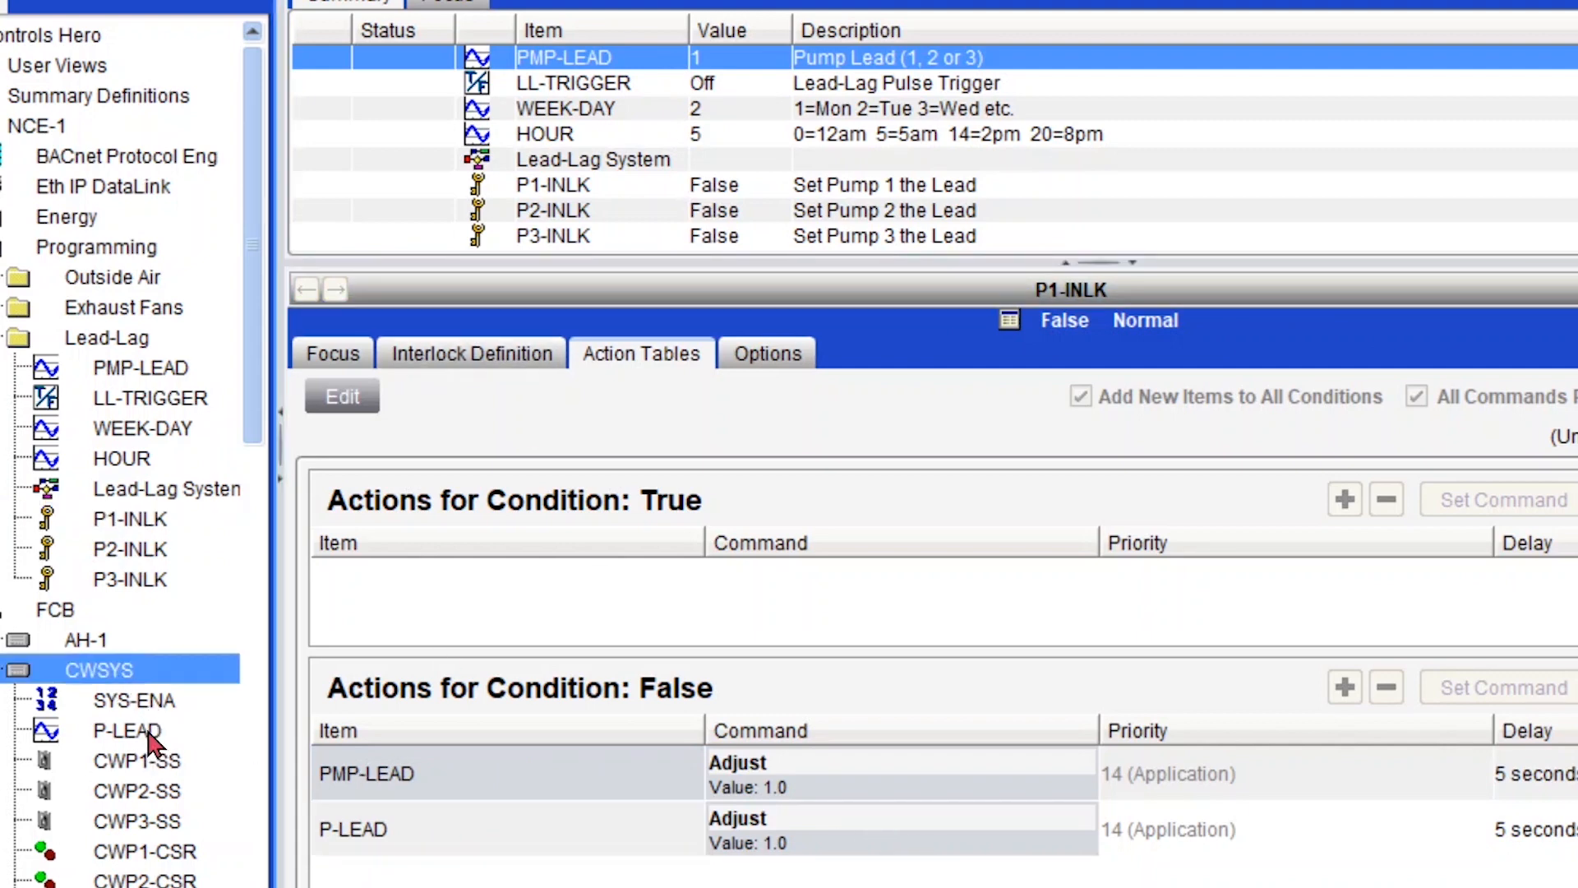
pyautogui.click(150, 742)
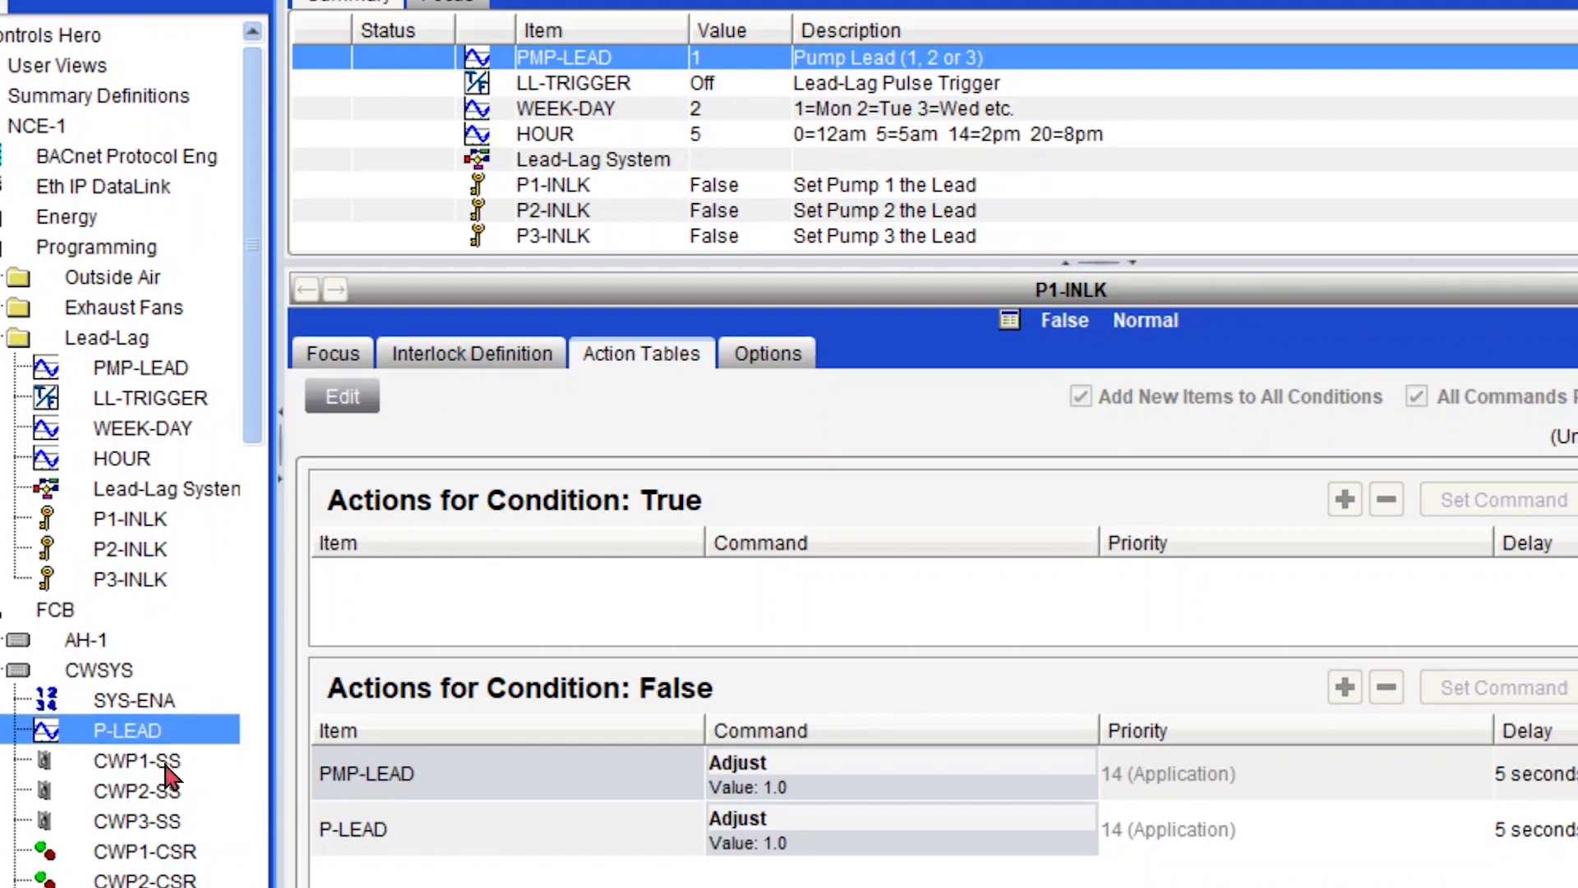
pyautogui.click(167, 766)
pyautogui.click(167, 792)
pyautogui.click(168, 820)
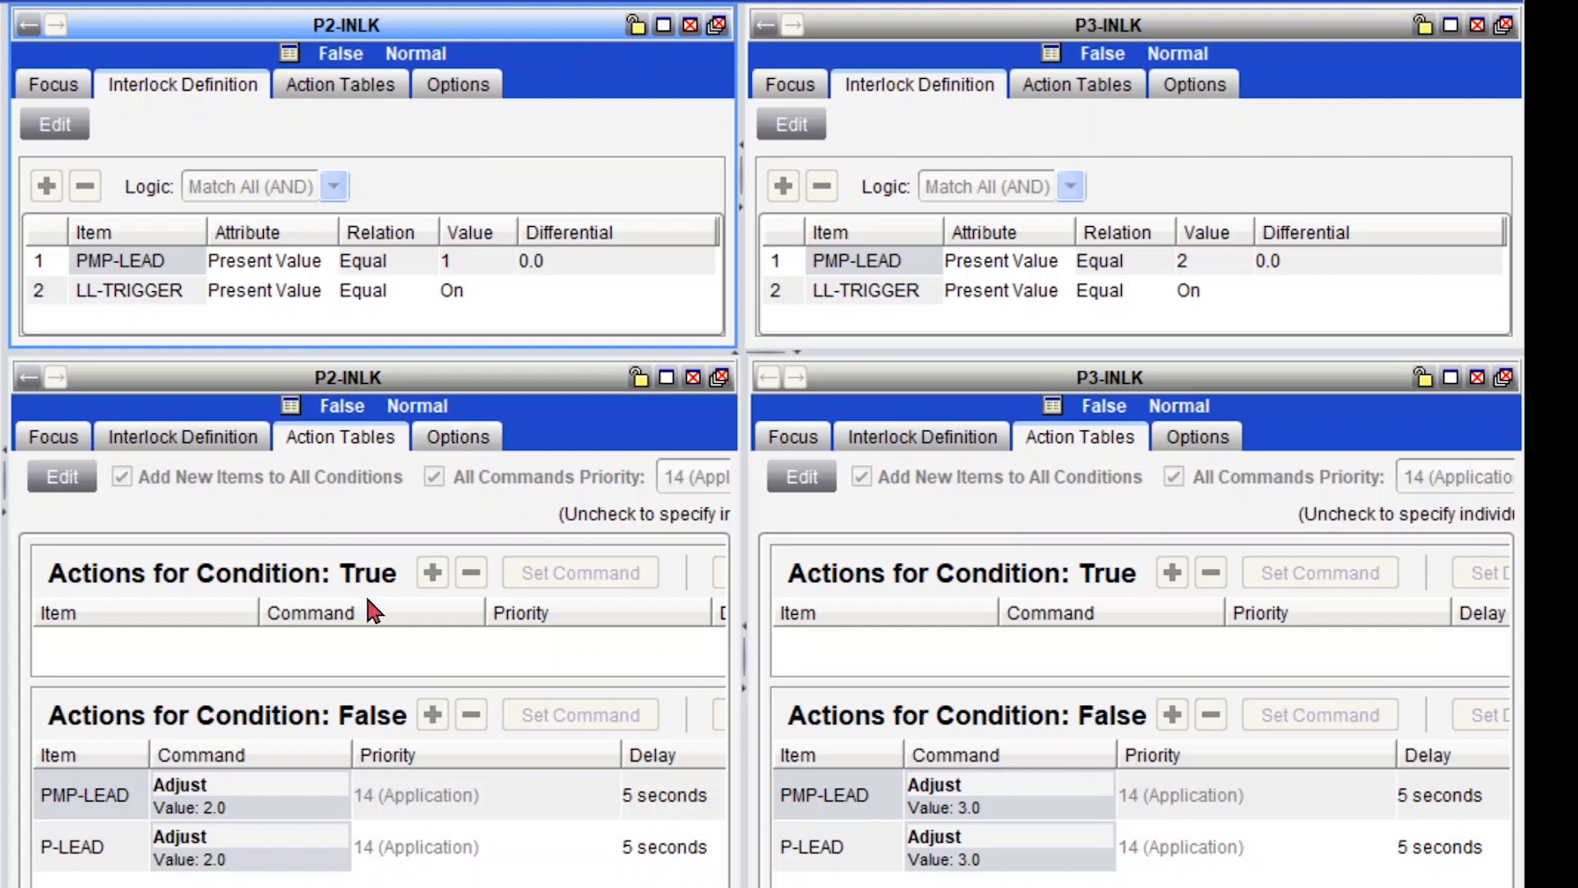
# Compare the interlock definitions and action tables of P2-INLK and P3-INLK
pyautogui.click(253, 775)
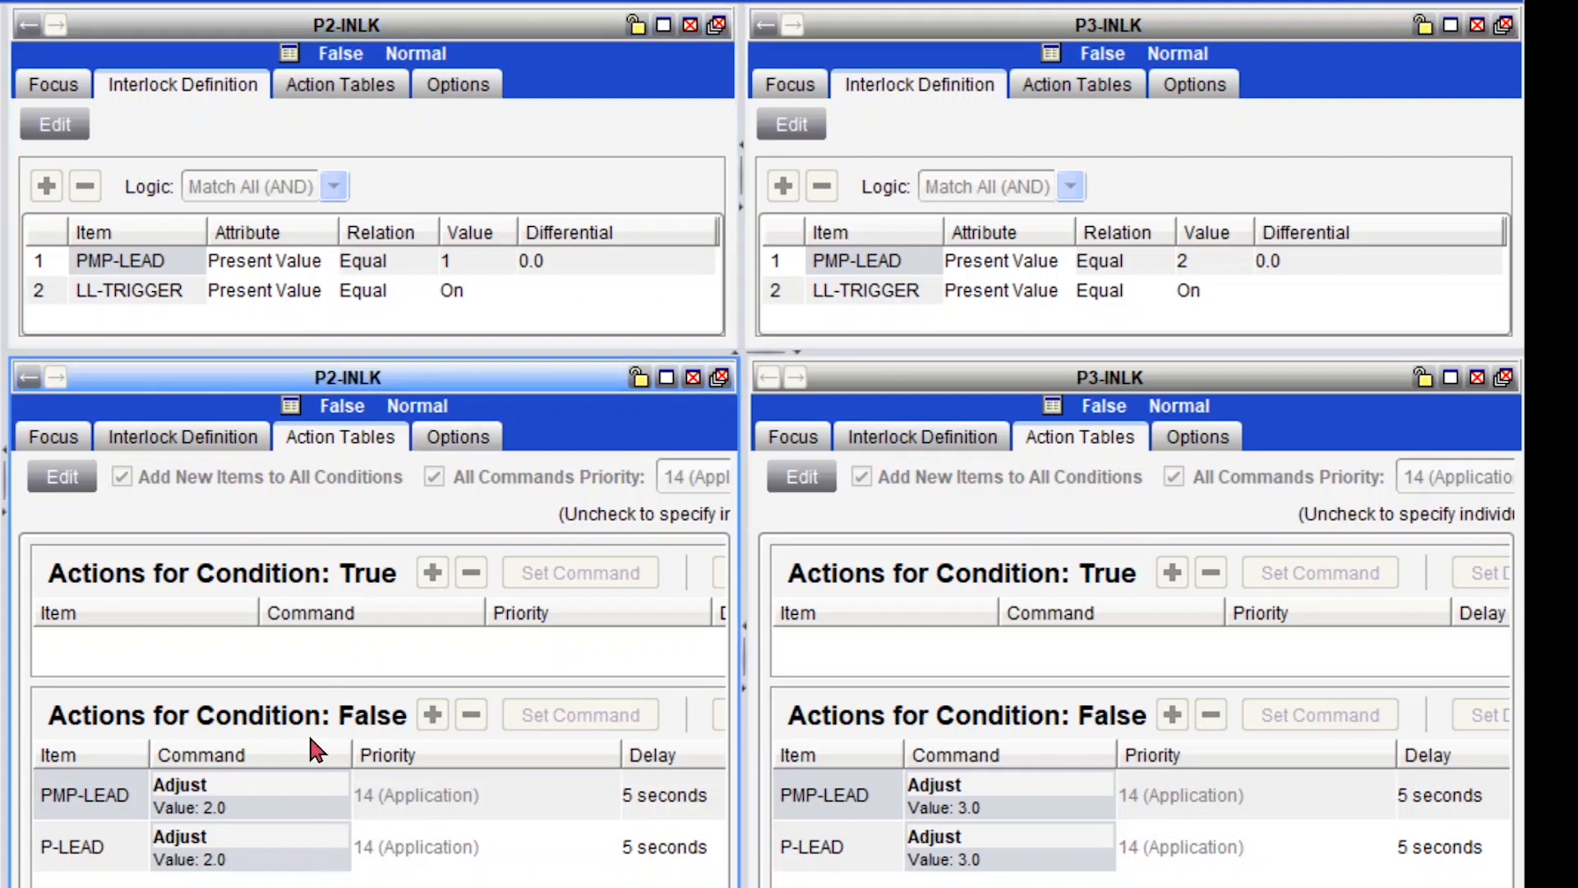
pyautogui.click(855, 219)
pyautogui.click(1304, 407)
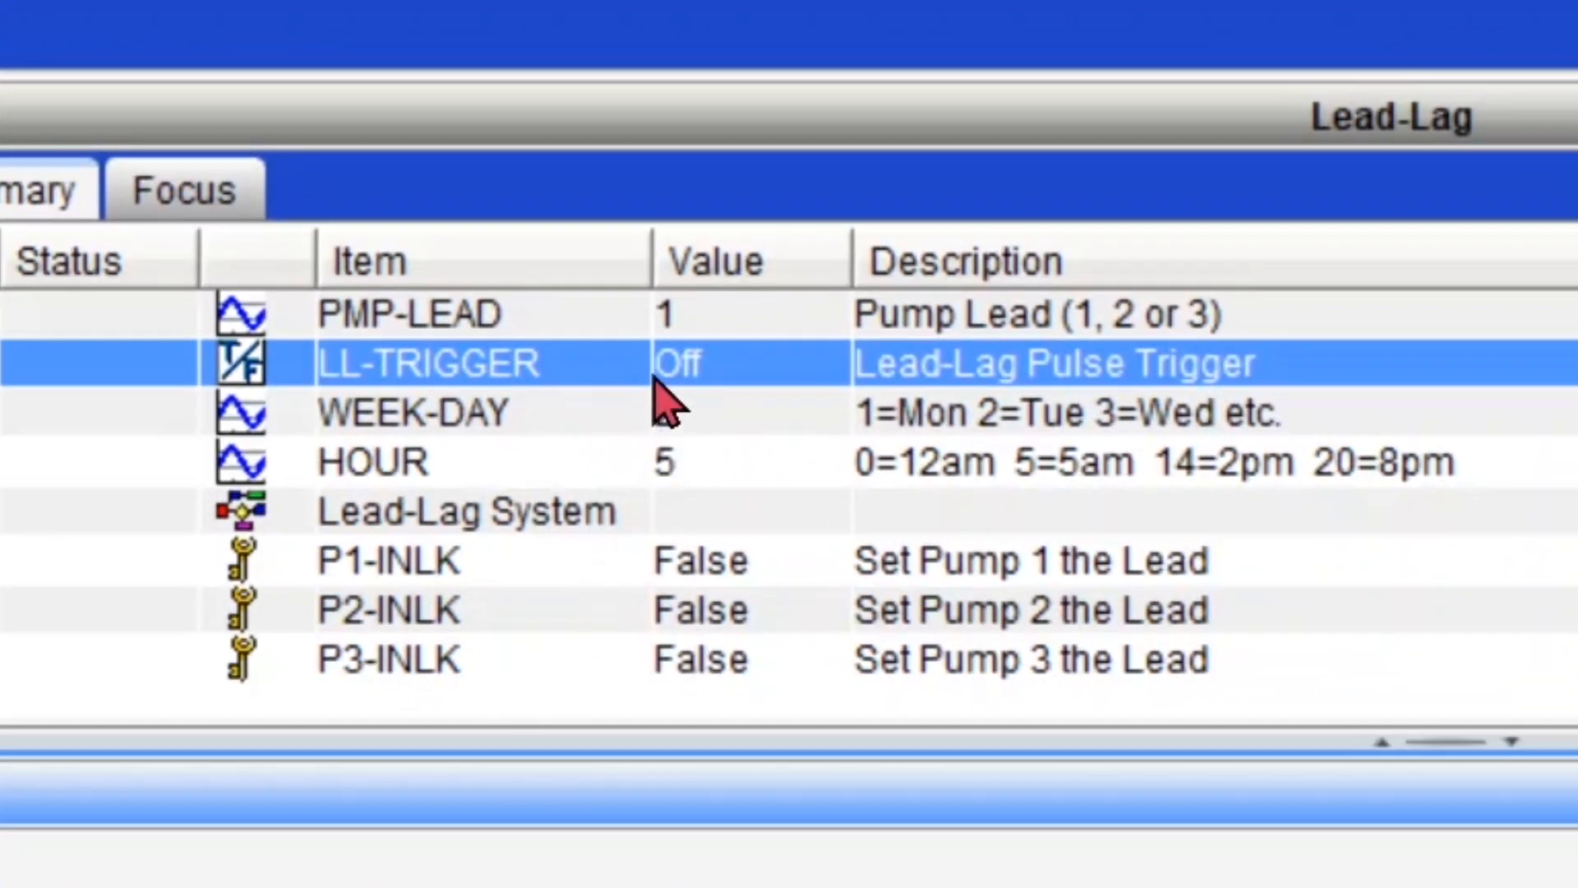
# Display the P2-INLK interlock and compare its definition's PMP-LEAD and LL-TRIGGER conditions with those points in the Lead-Lag summary
pyautogui.click(752, 317)
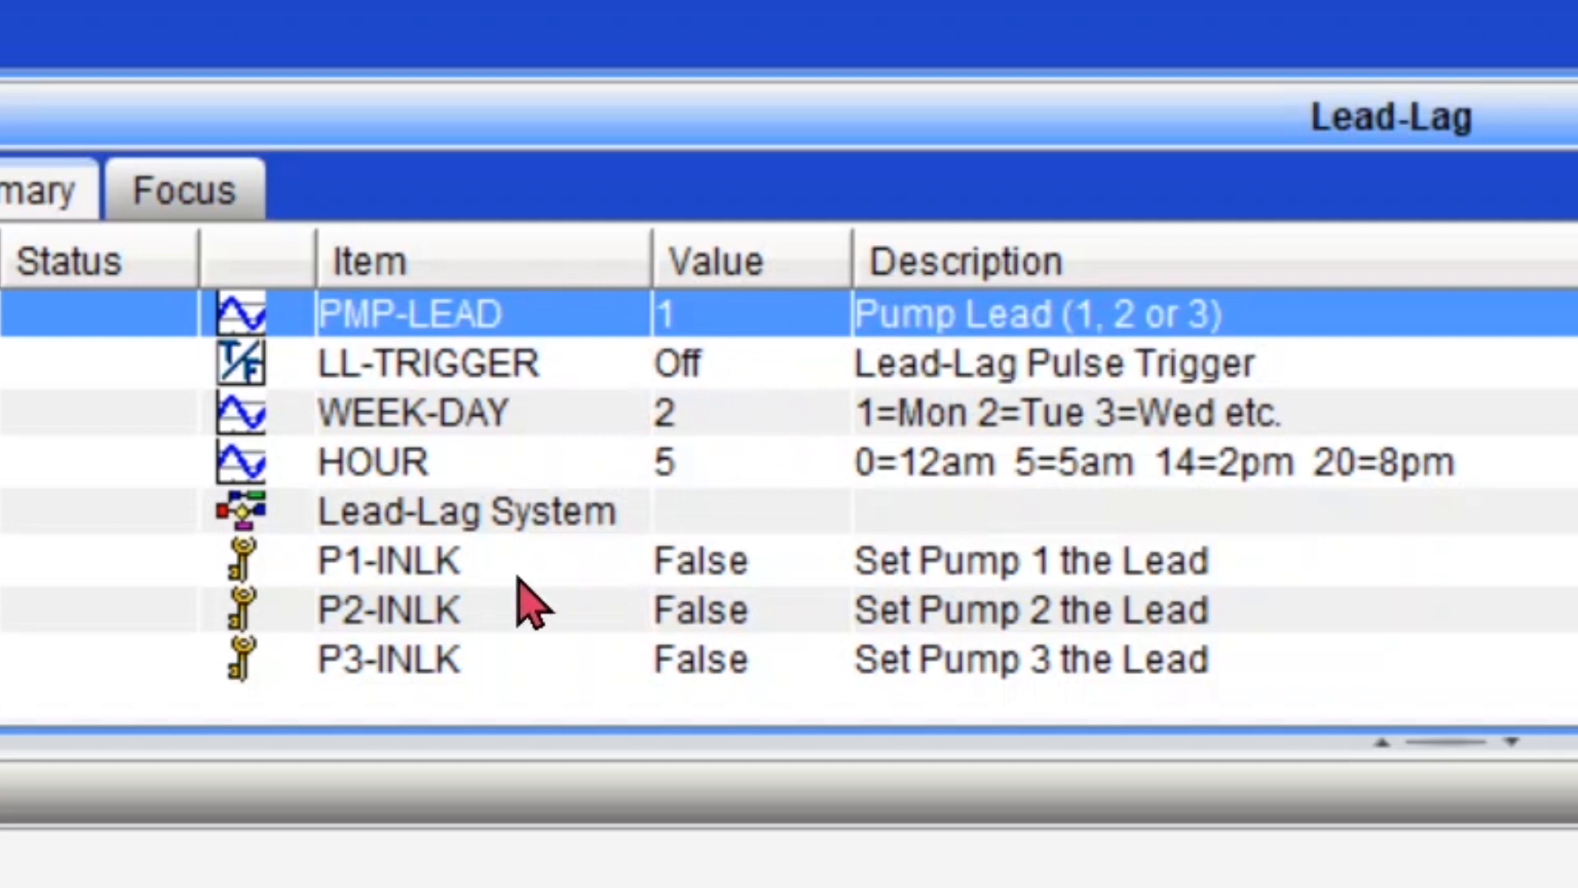
pyautogui.click(529, 604)
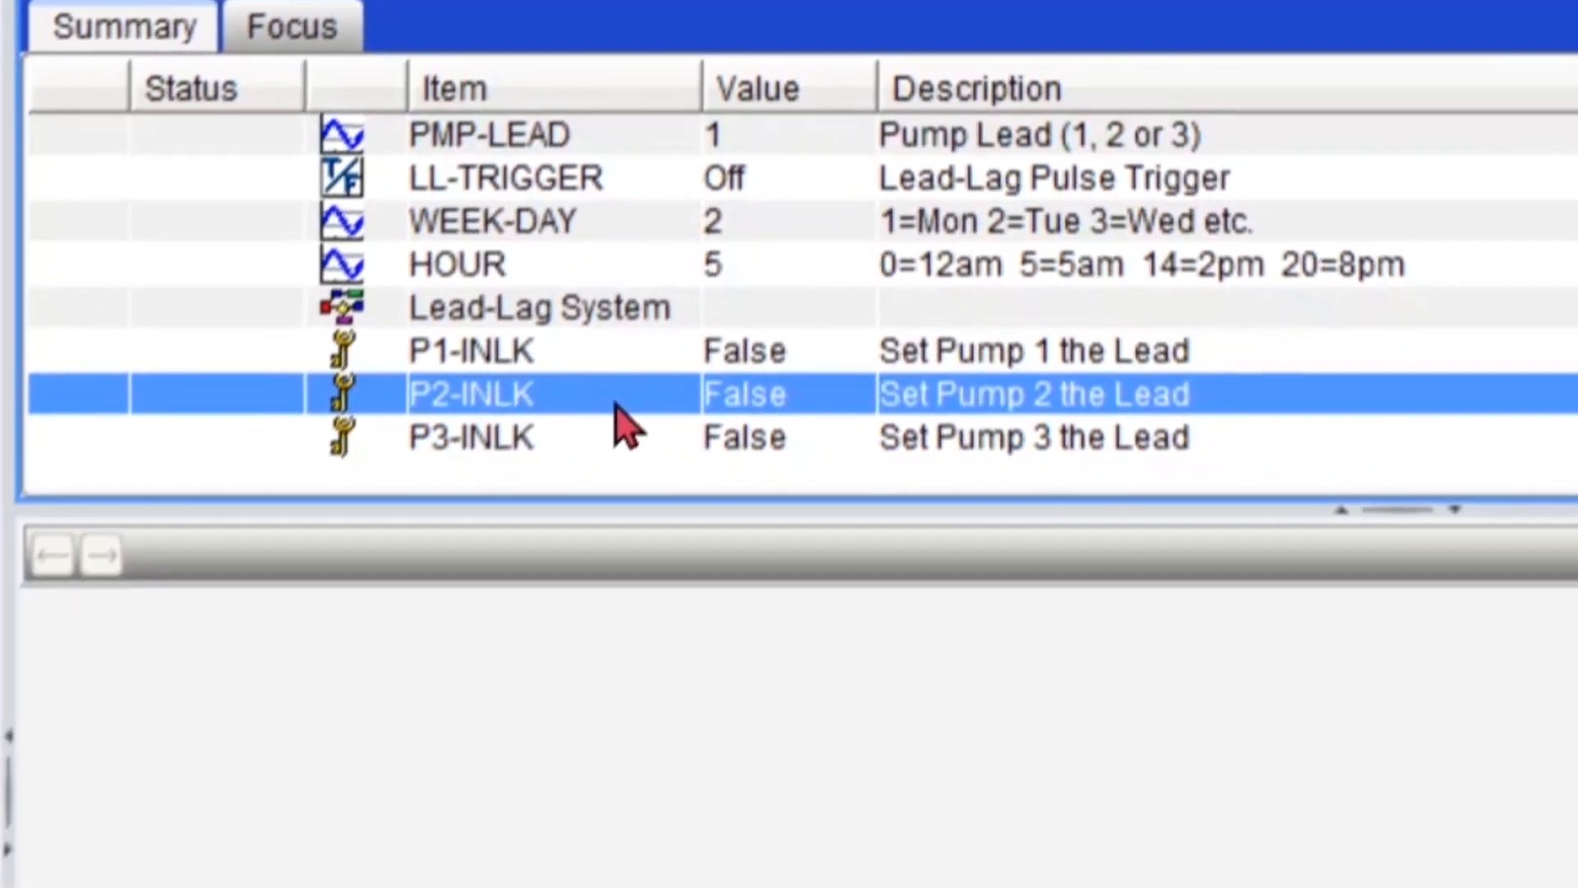
pyautogui.rightClick(617, 406)
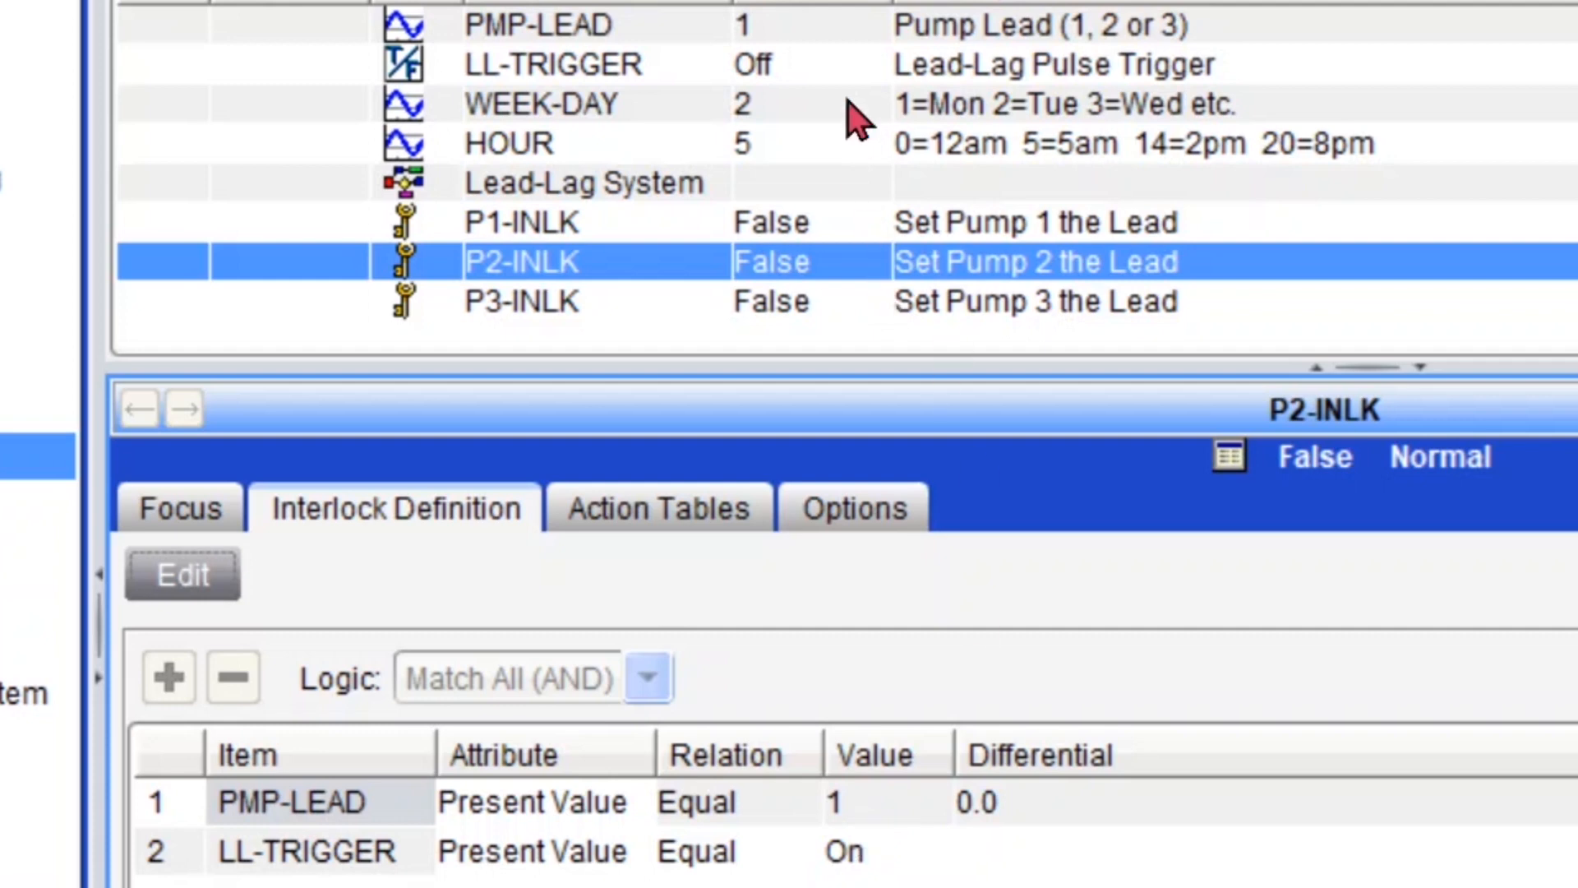
pyautogui.click(846, 32)
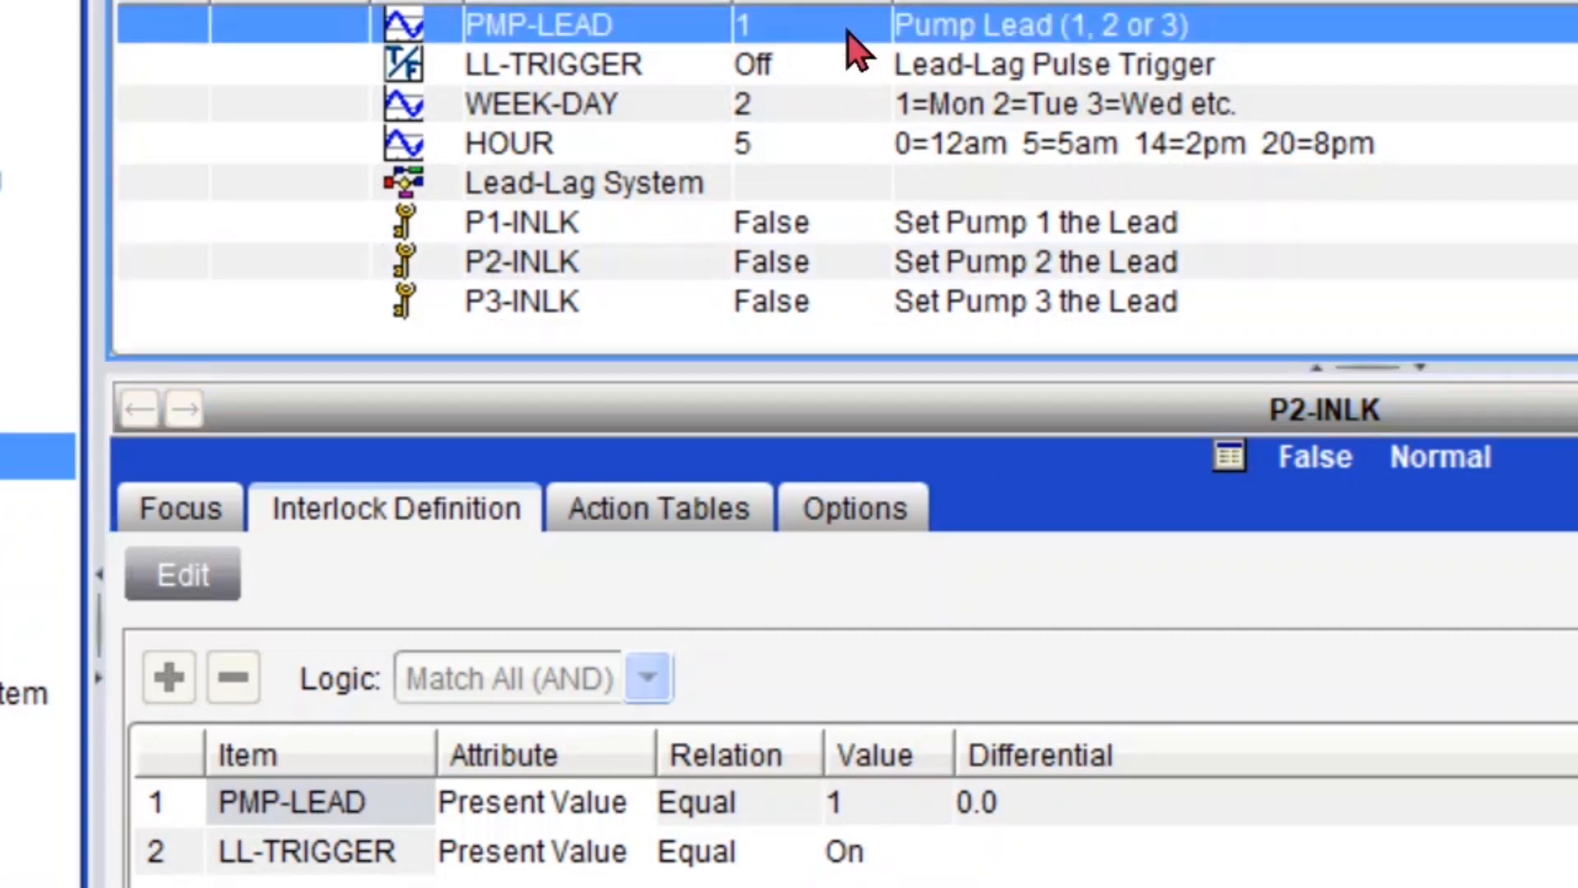
pyautogui.click(443, 850)
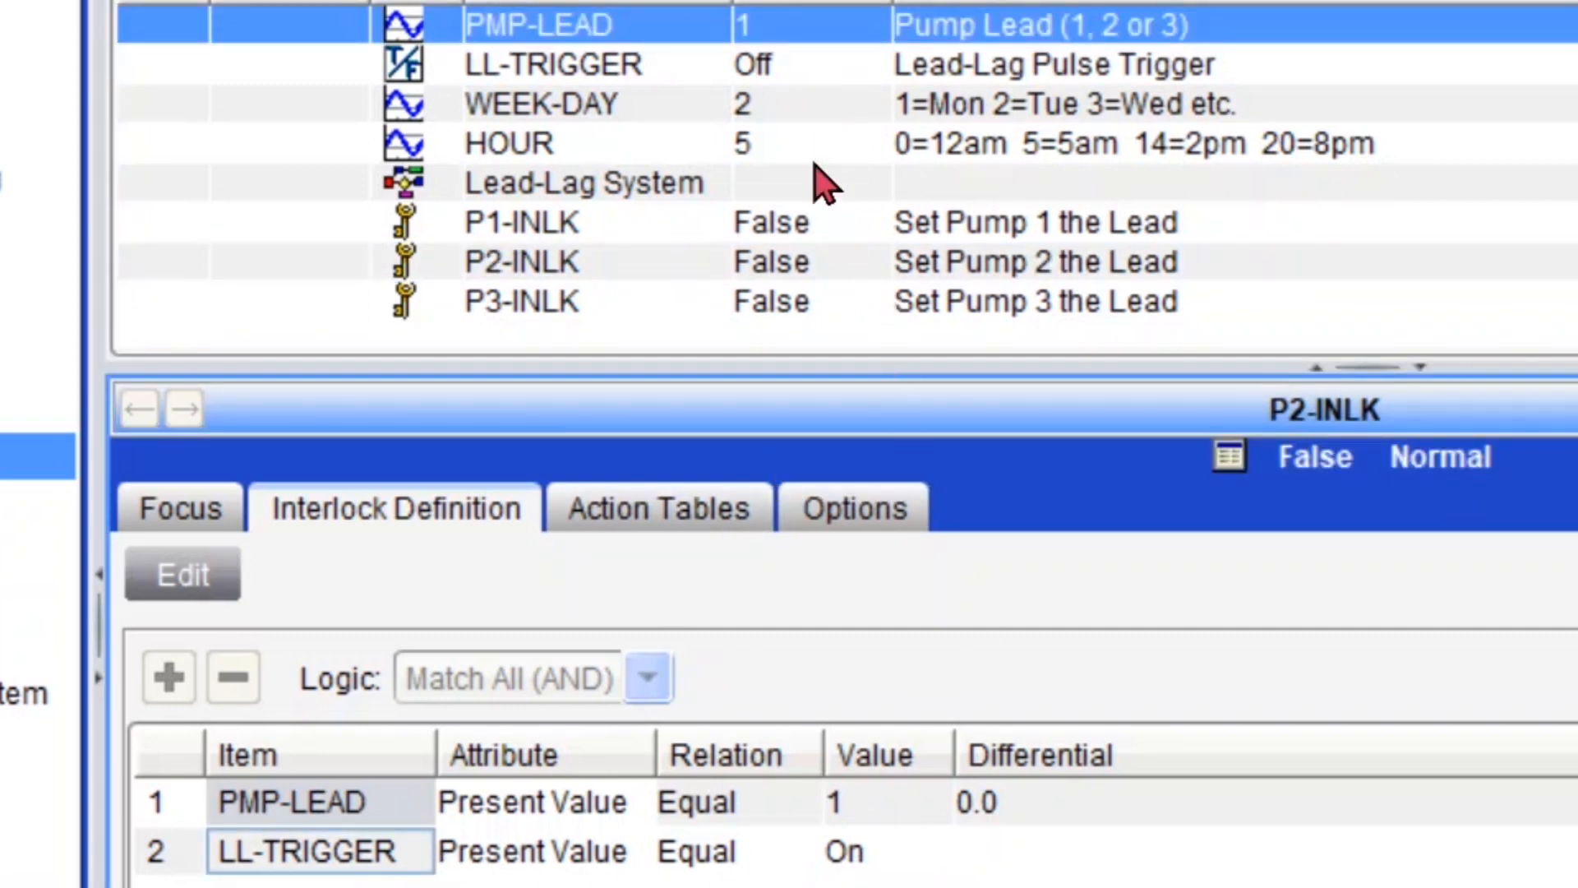
pyautogui.click(825, 63)
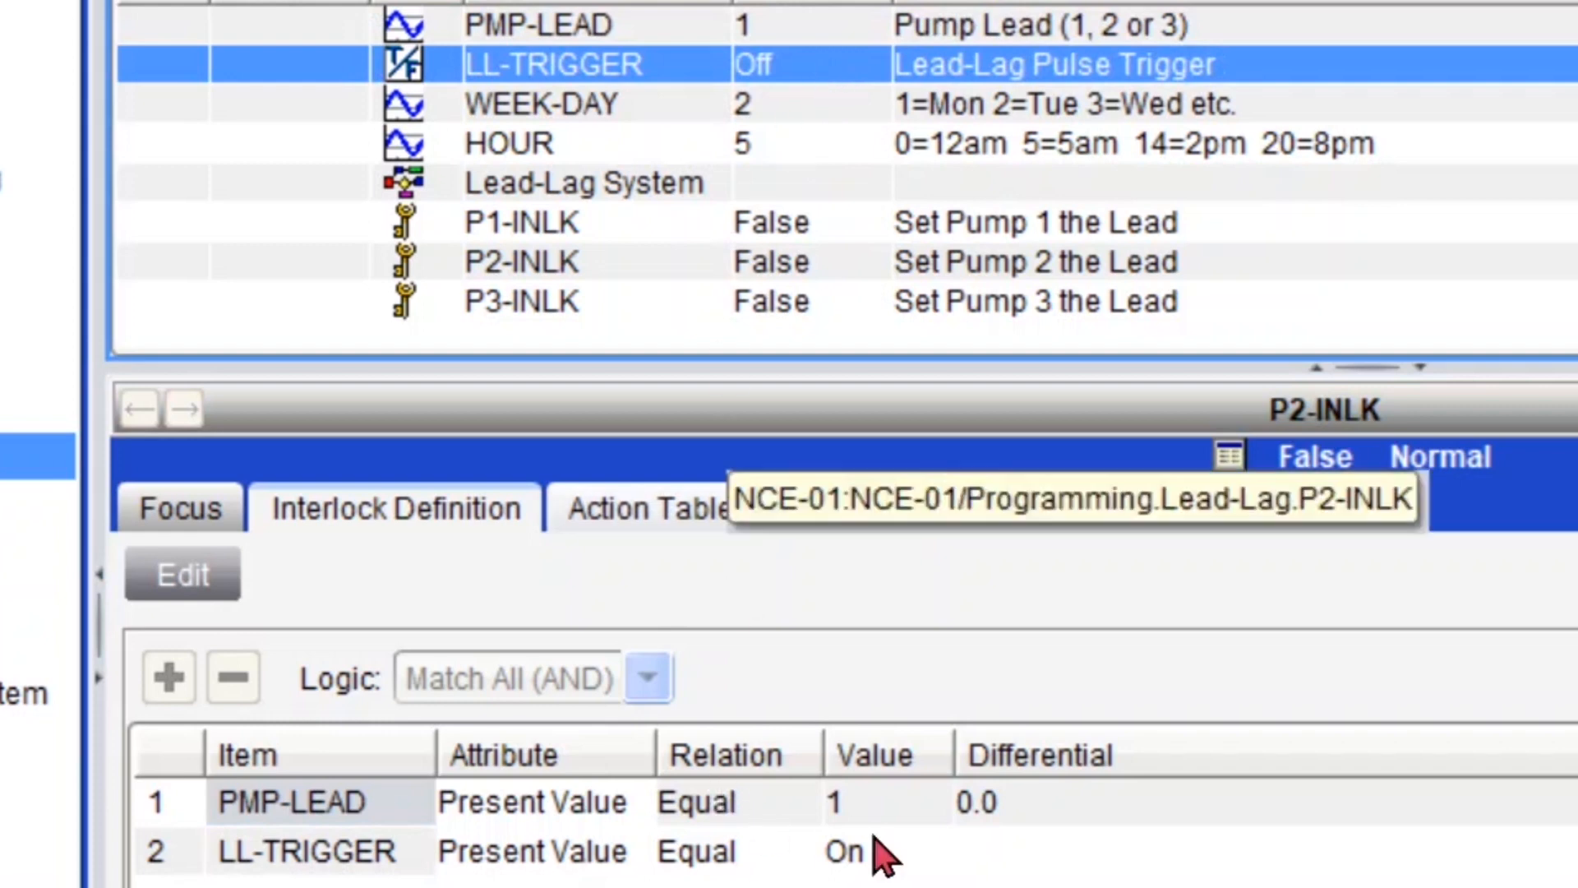
# Show P2-INLK's action tables and send LL-TRIGGER an Operator Override command with the value On
pyautogui.click(644, 514)
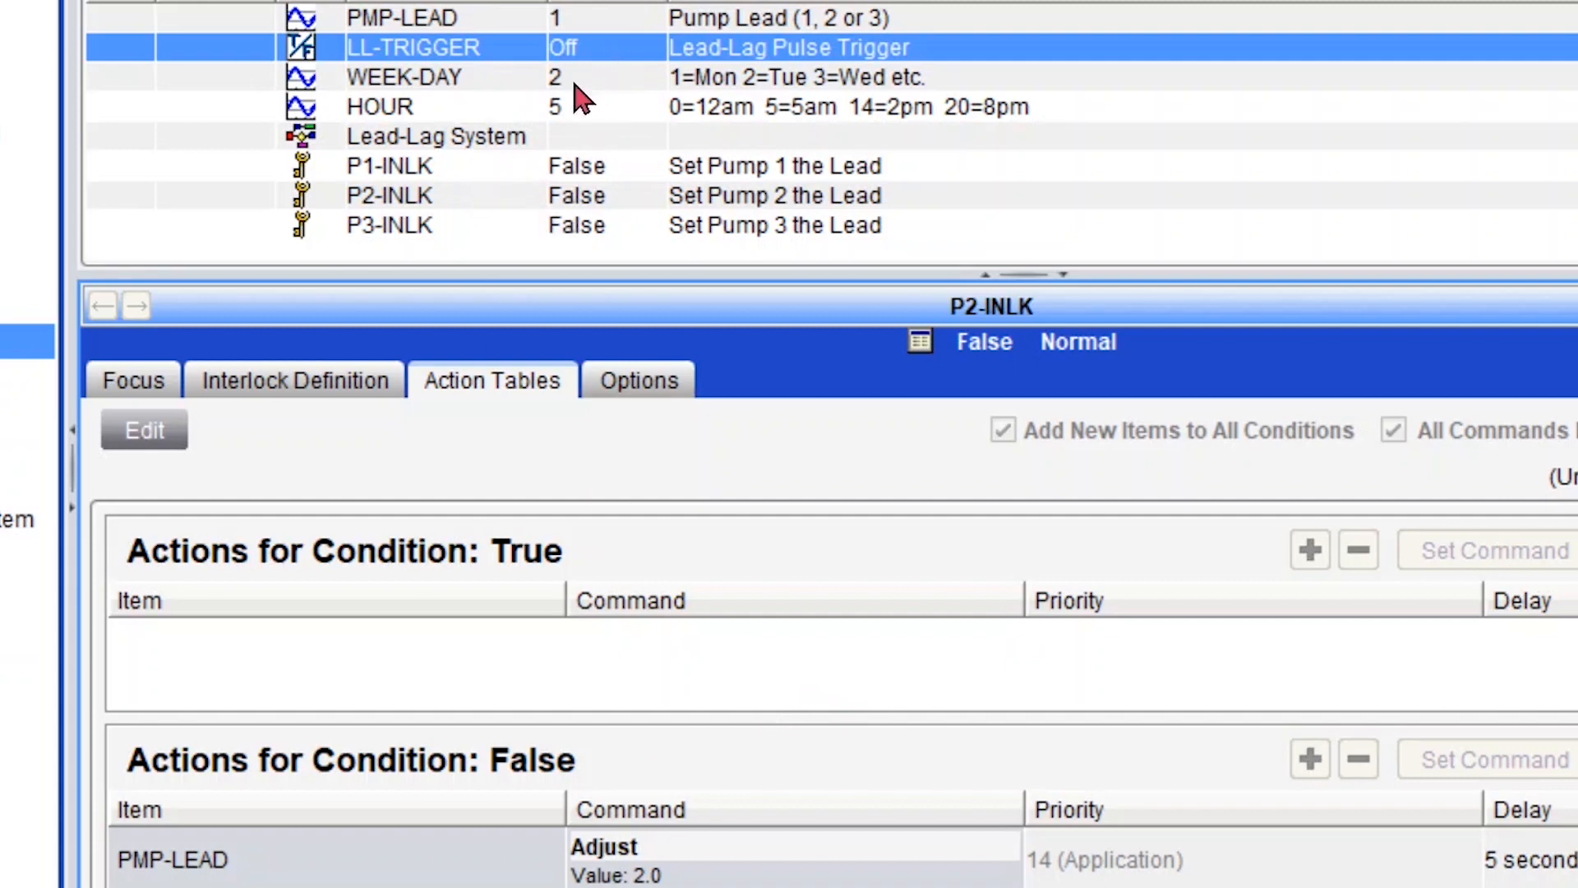
pyautogui.rightClick(620, 51)
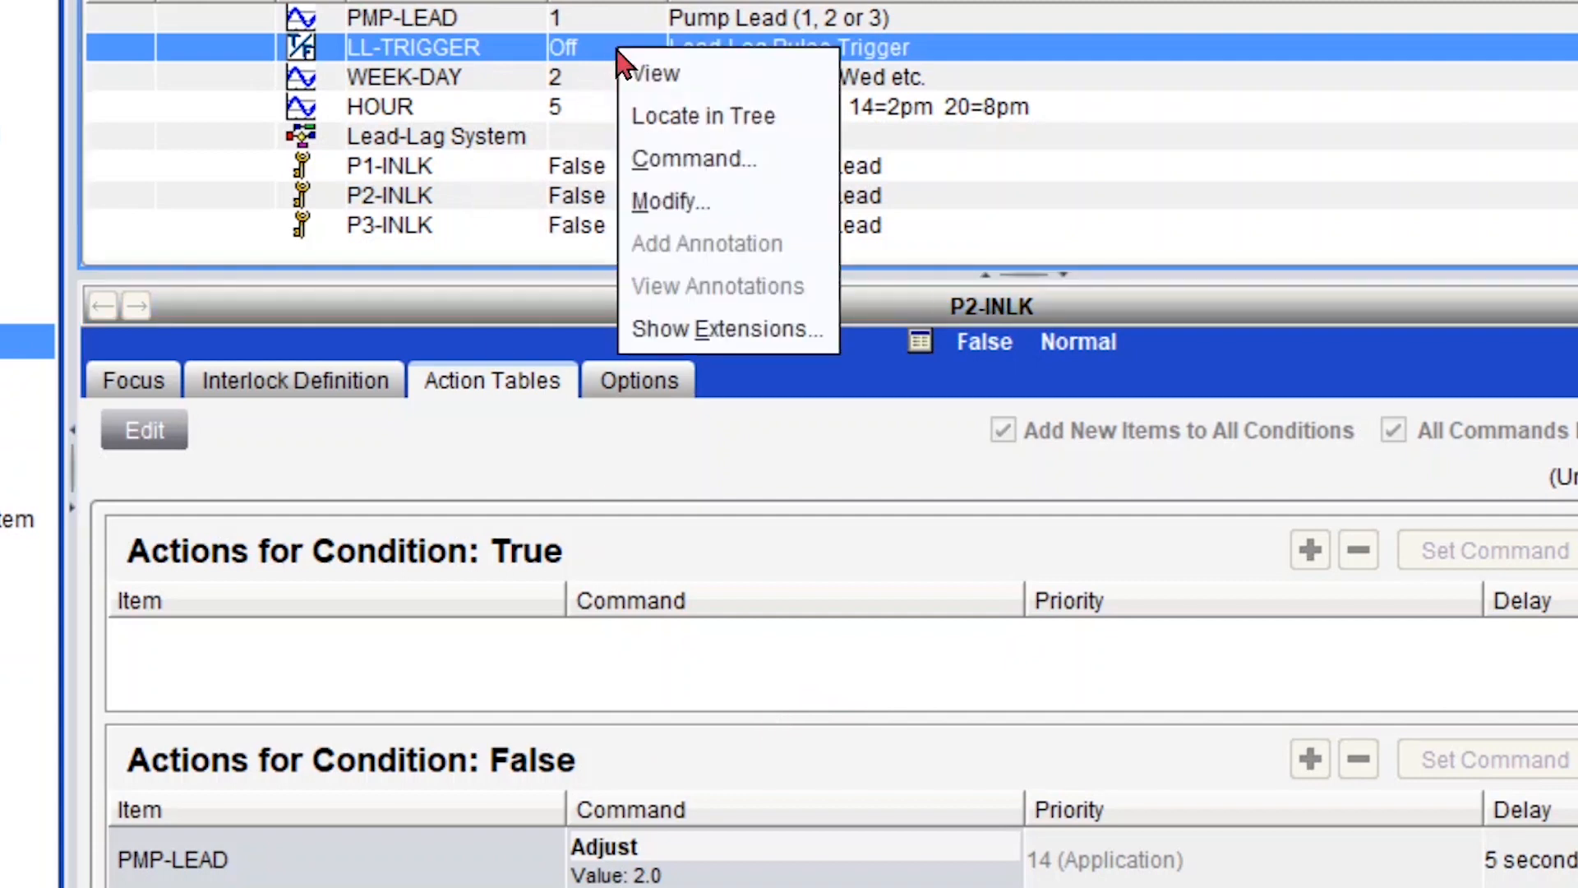
pyautogui.click(734, 164)
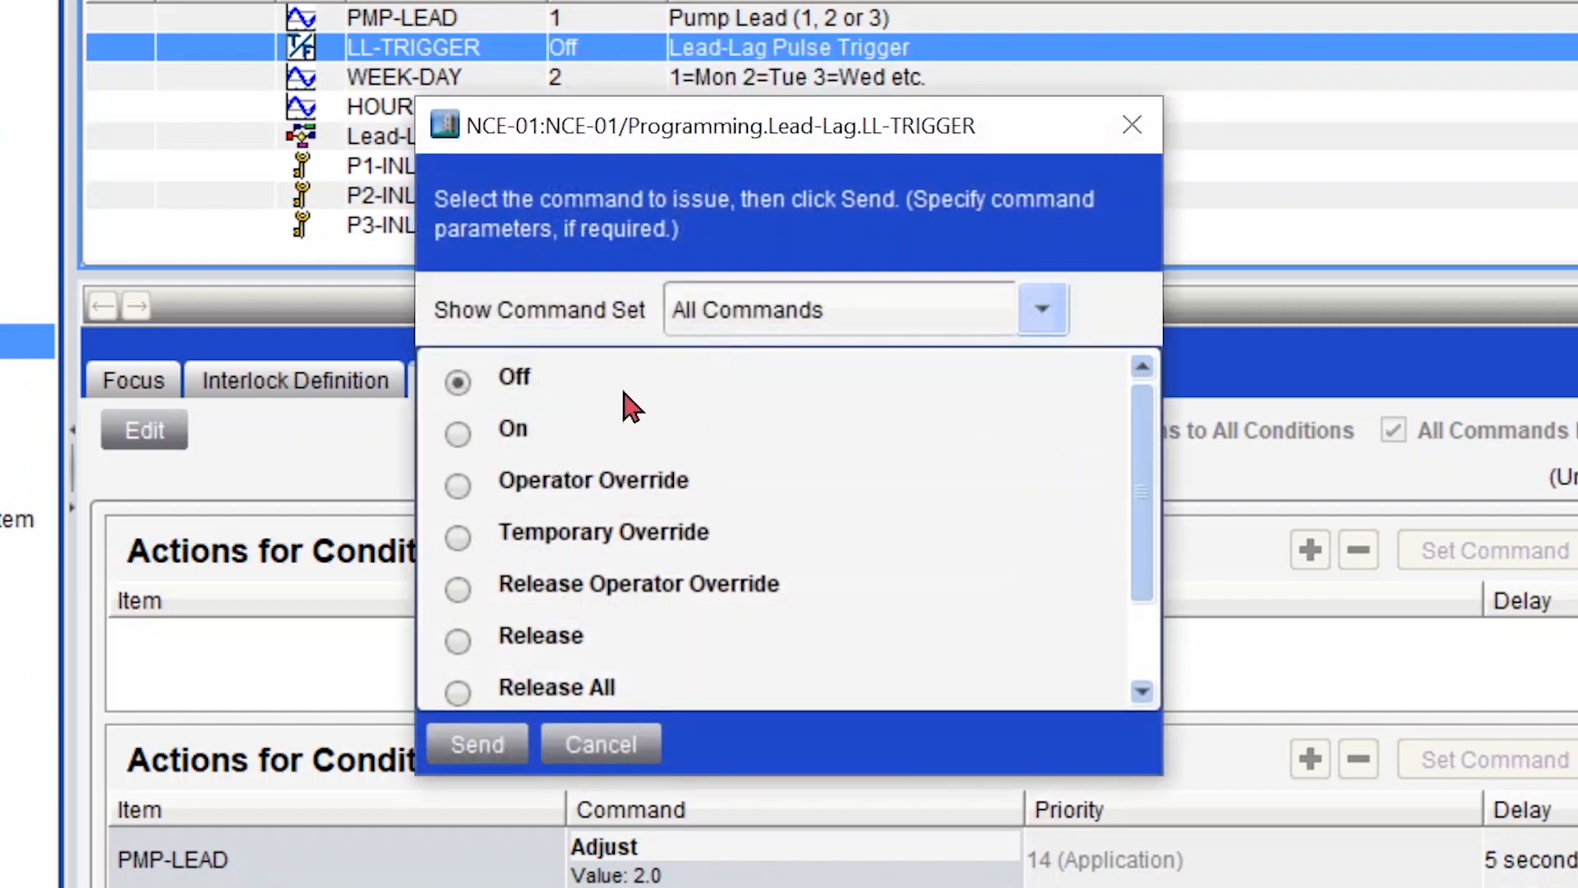
pyautogui.click(458, 485)
pyautogui.moveTo(865, 160); pyautogui.dragTo(1160, 141)
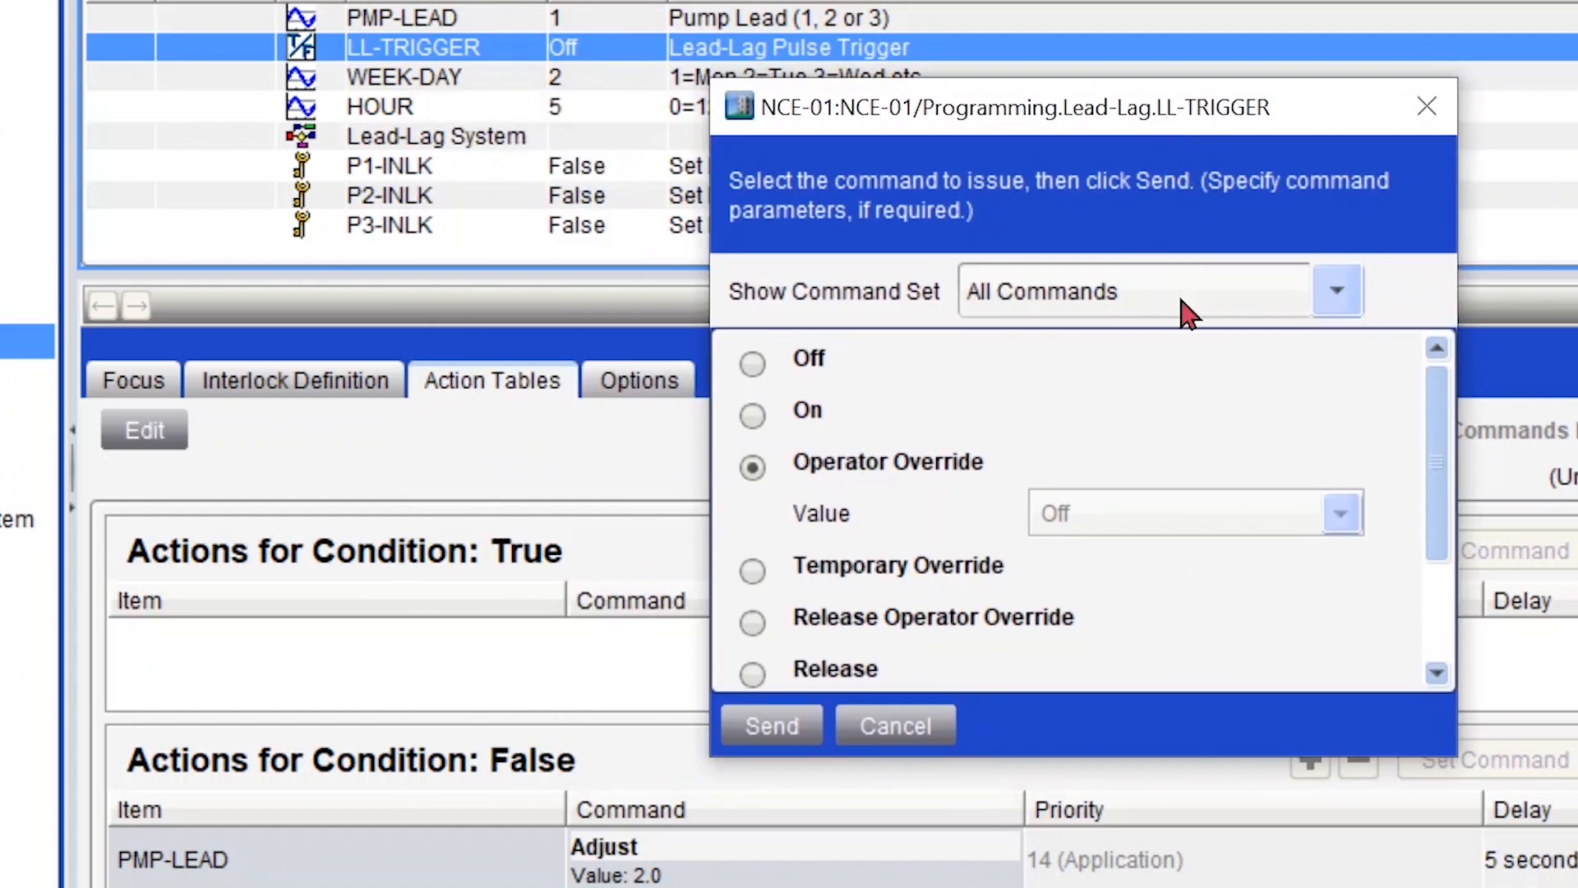
pyautogui.click(1138, 526)
pyautogui.click(1105, 585)
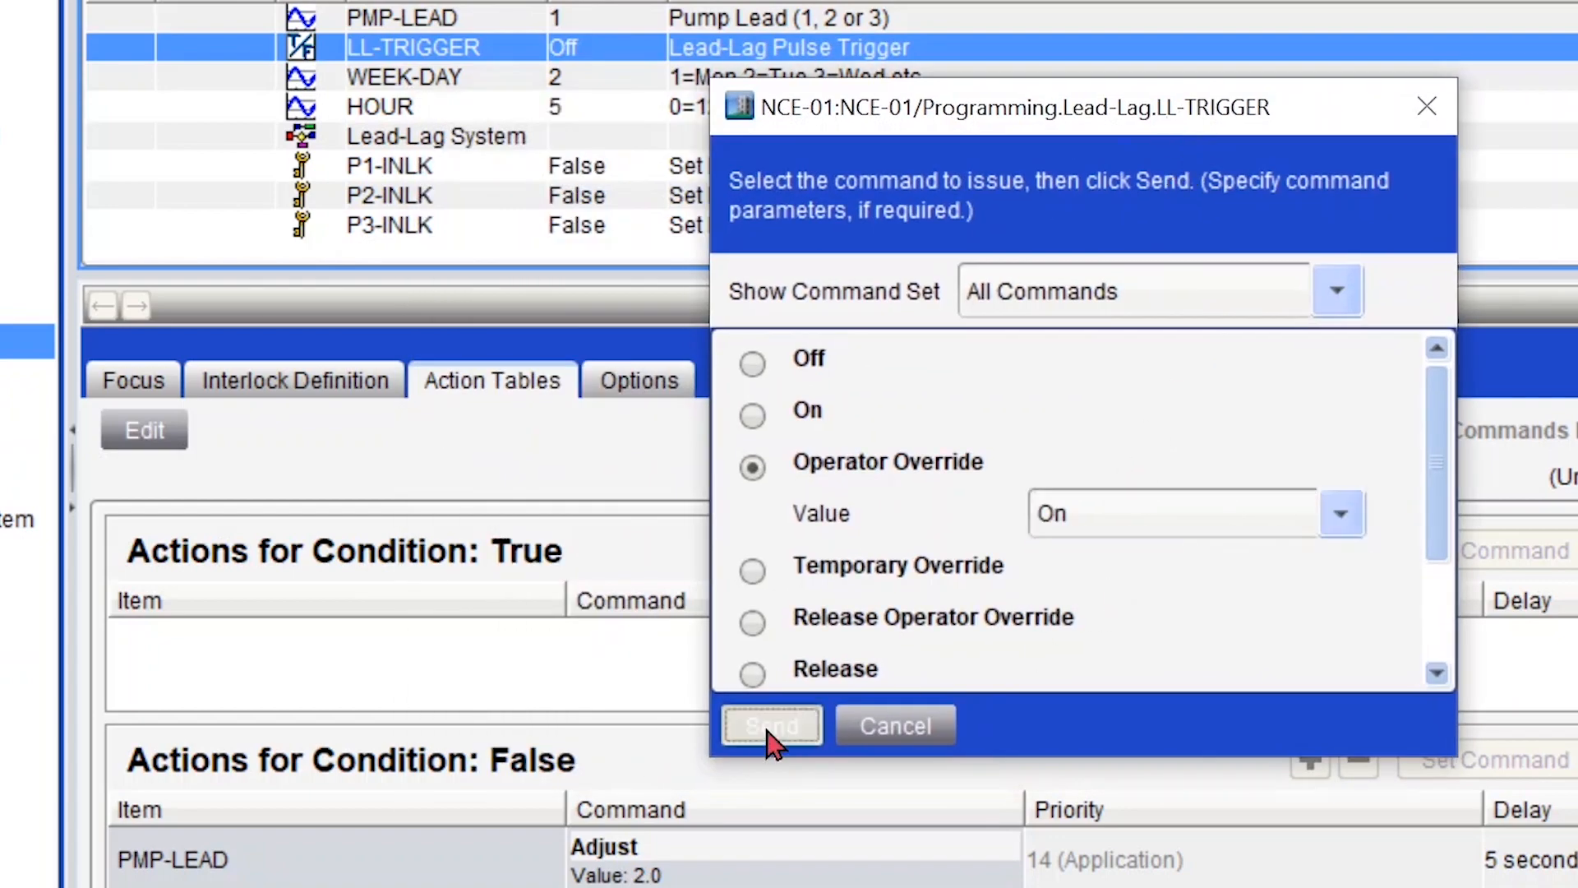
pyautogui.click(771, 737)
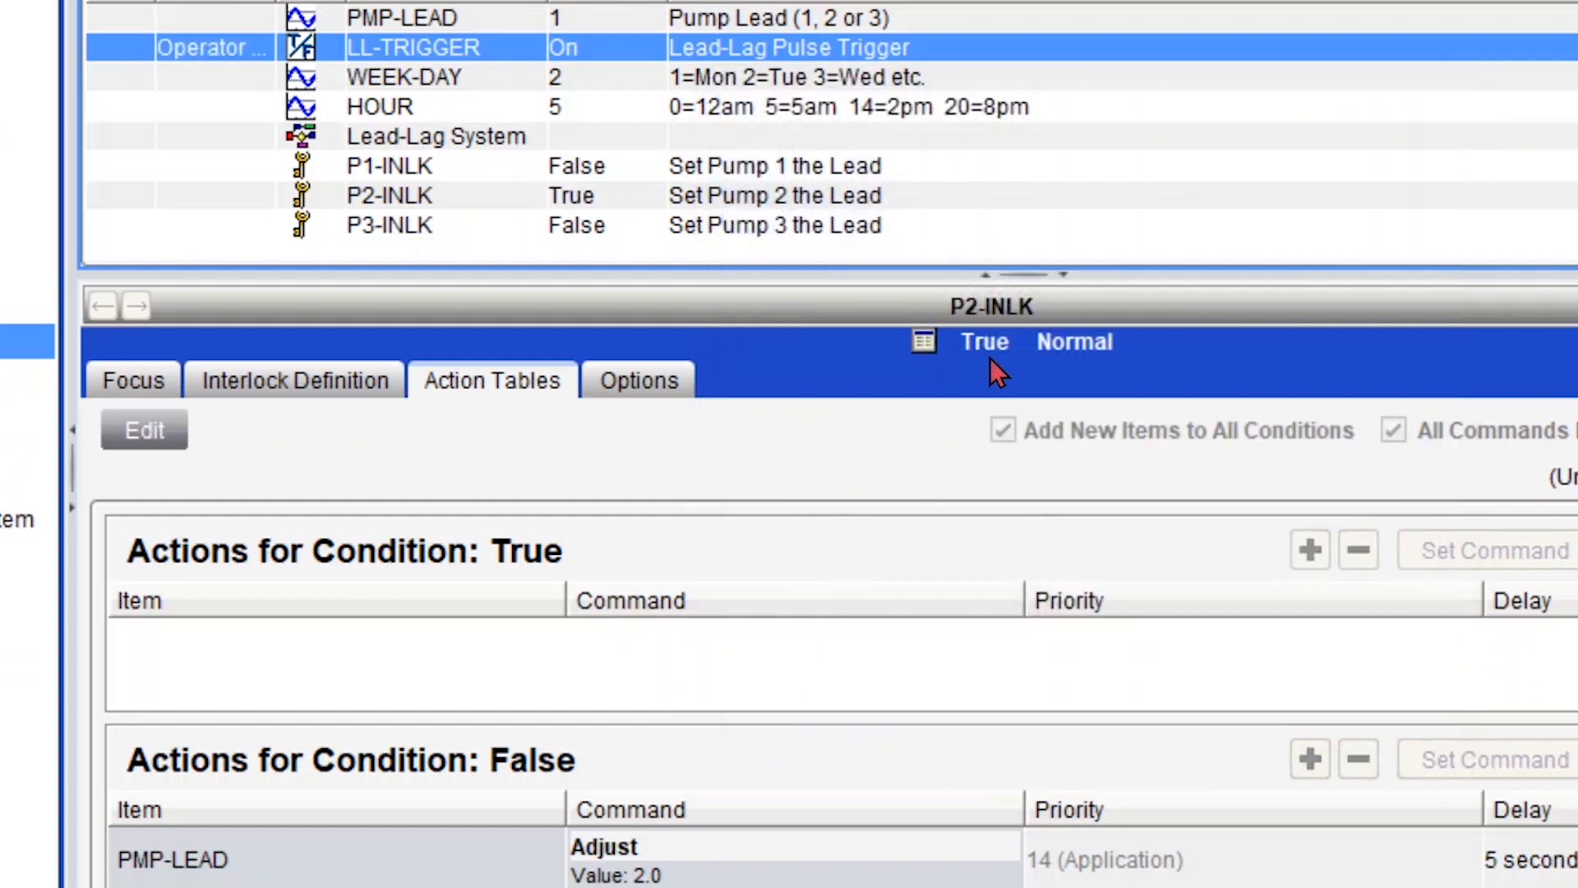
# Check P2-INLK in the summary, send LL-TRIGGER a Release Operator Override command, and check PMP-LEAD
pyautogui.click(623, 205)
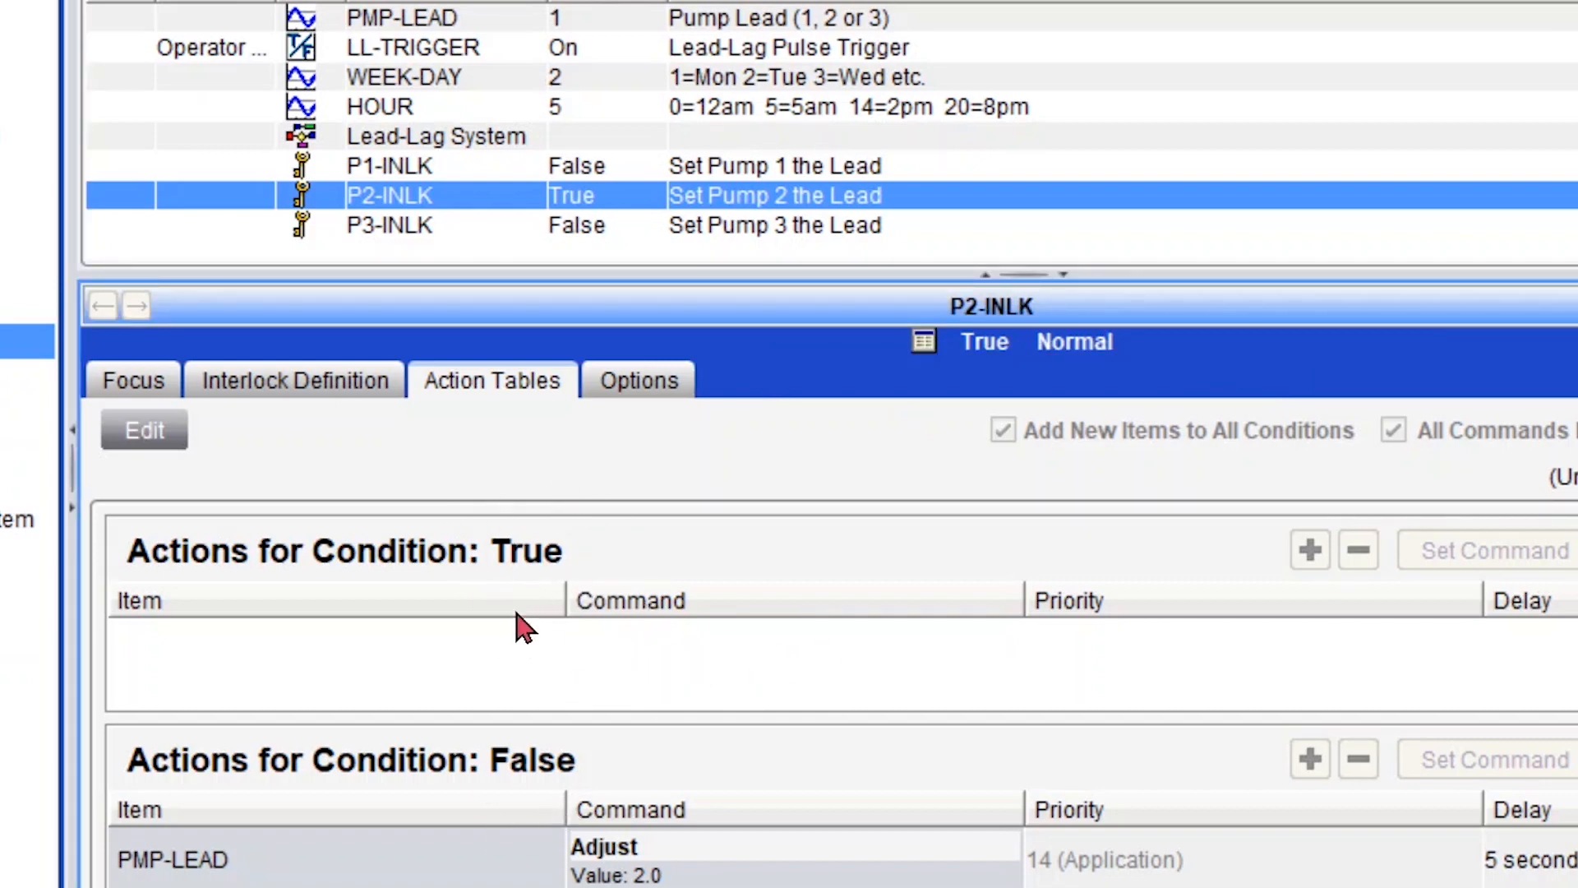
pyautogui.click(623, 48)
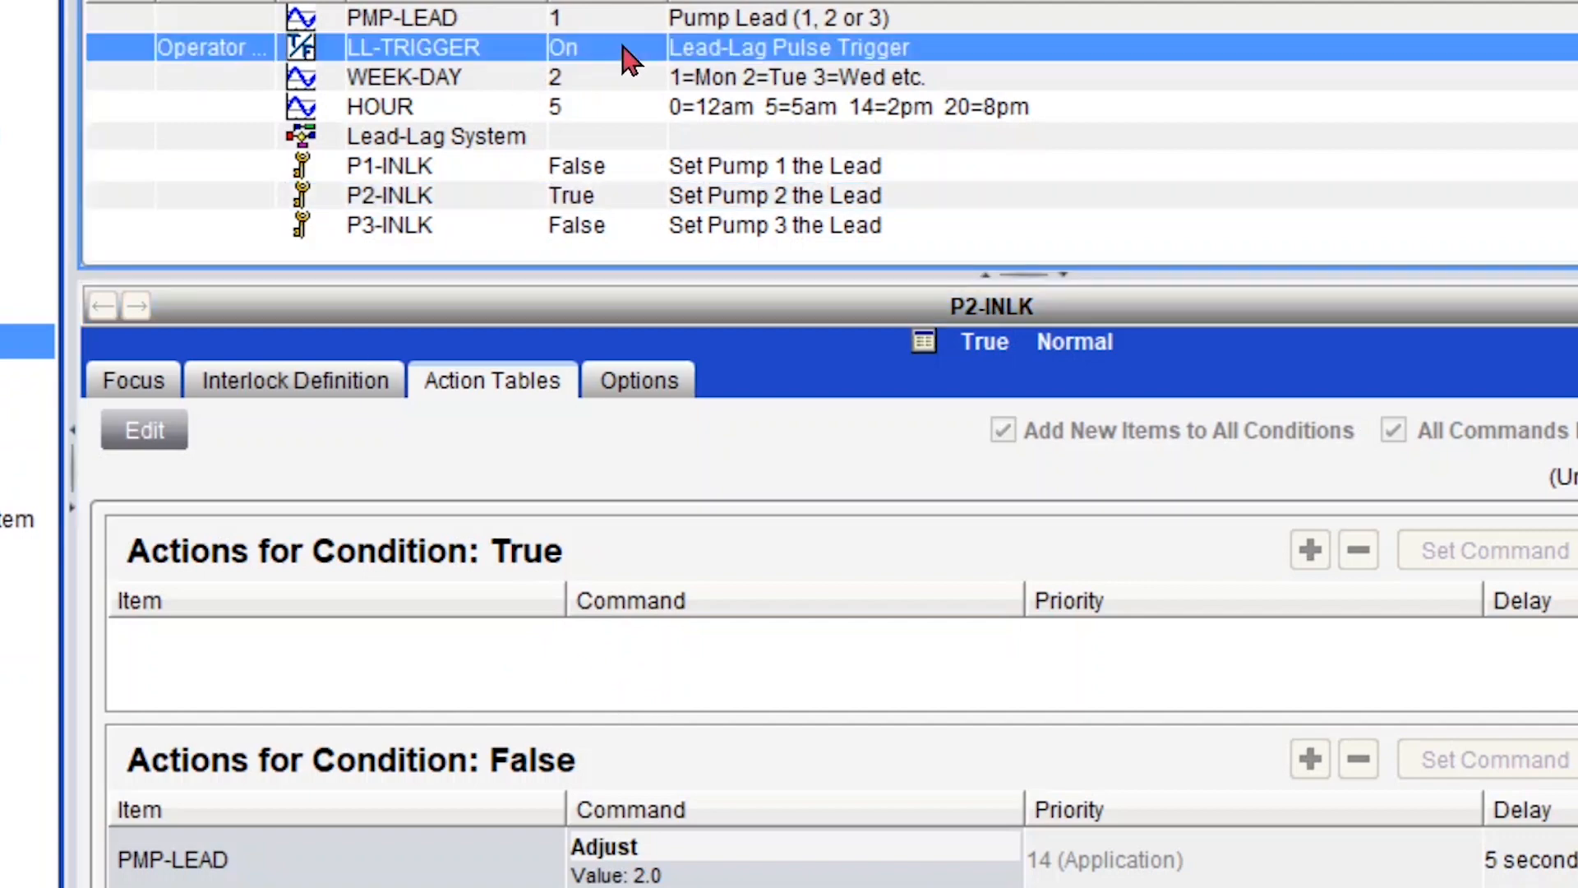
pyautogui.rightClick(629, 59)
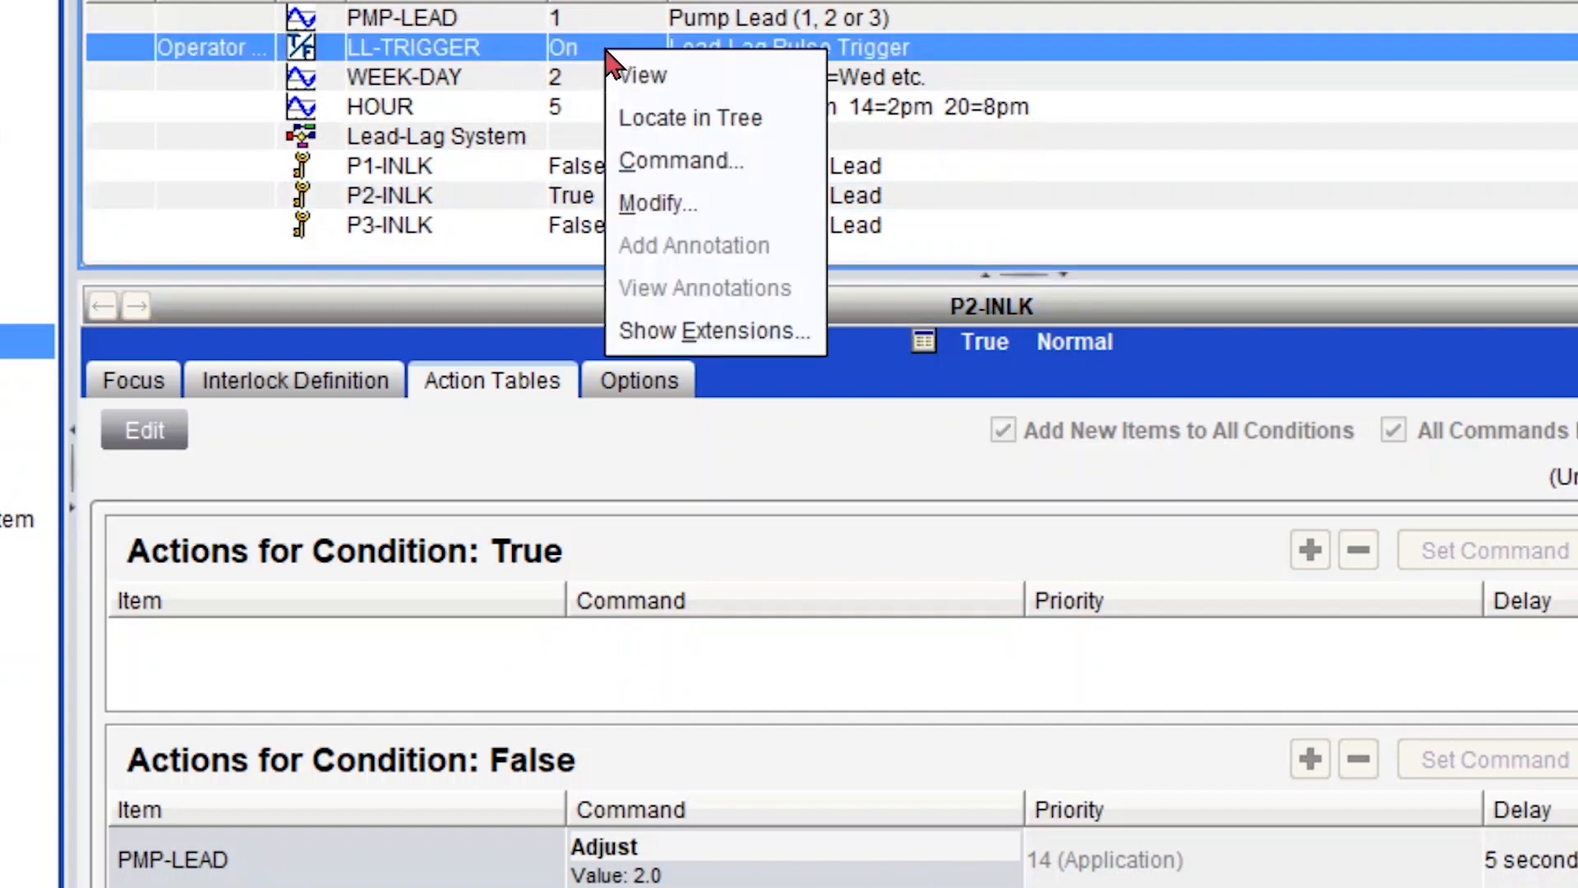
pyautogui.click(715, 158)
pyautogui.click(458, 589)
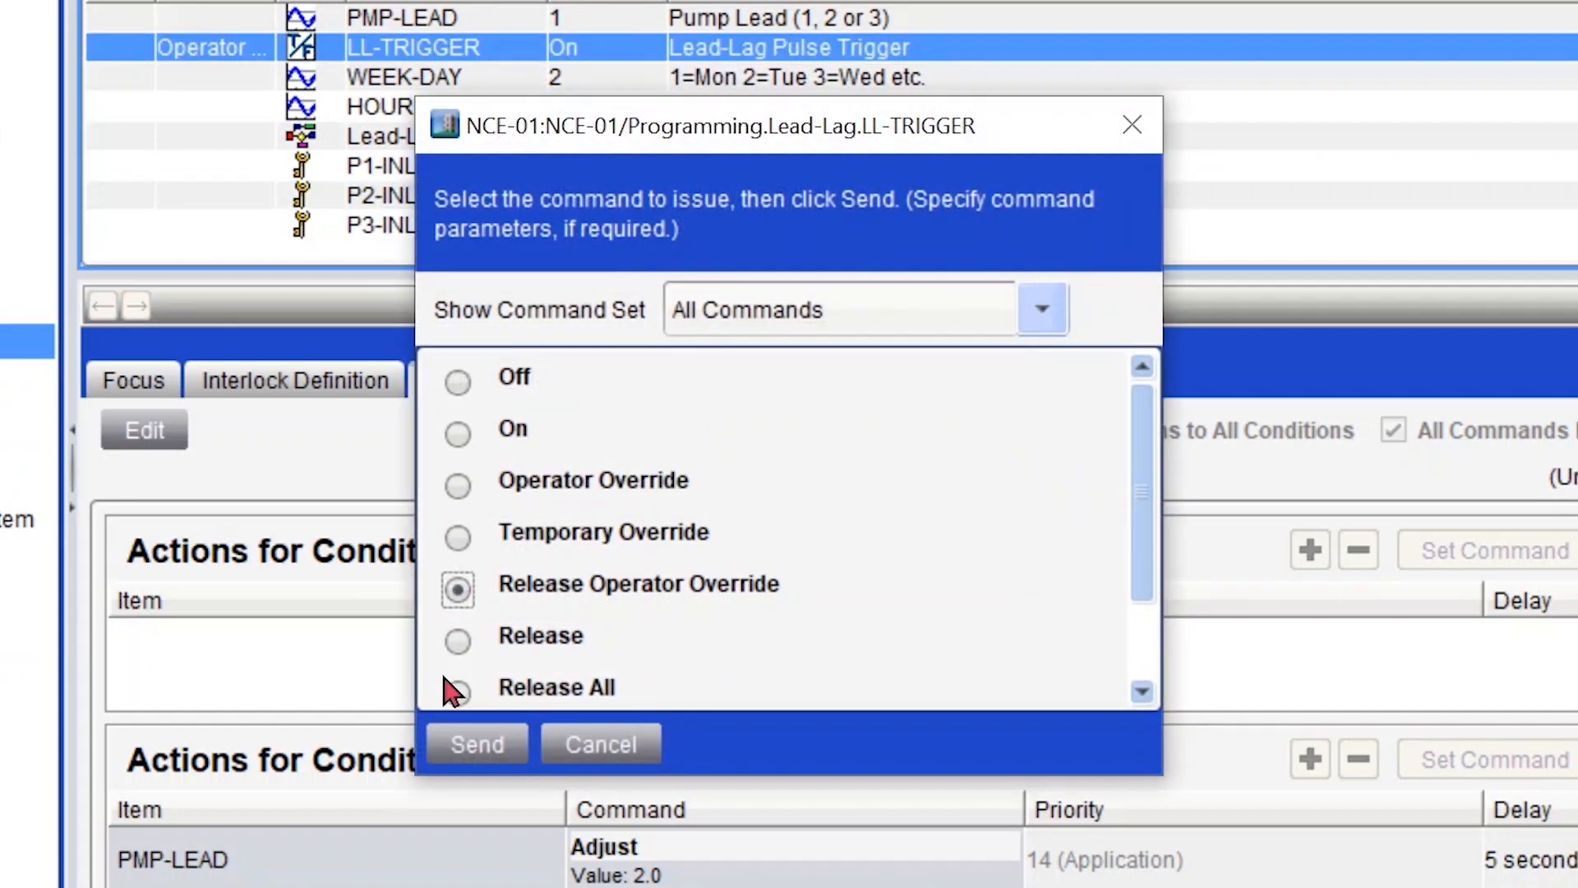
pyautogui.click(477, 743)
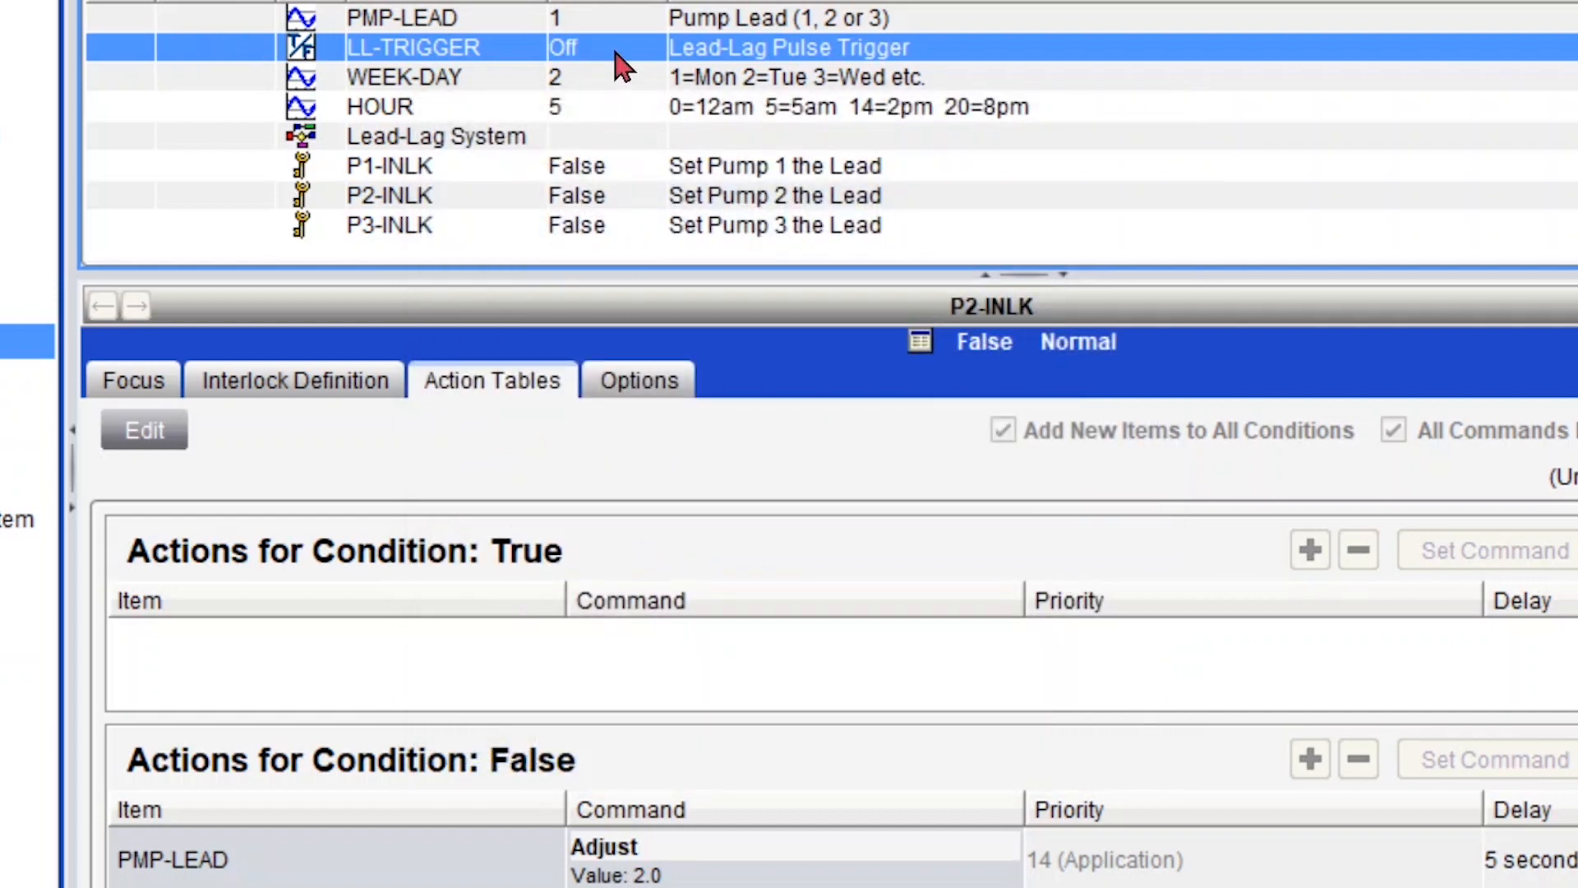
pyautogui.click(626, 25)
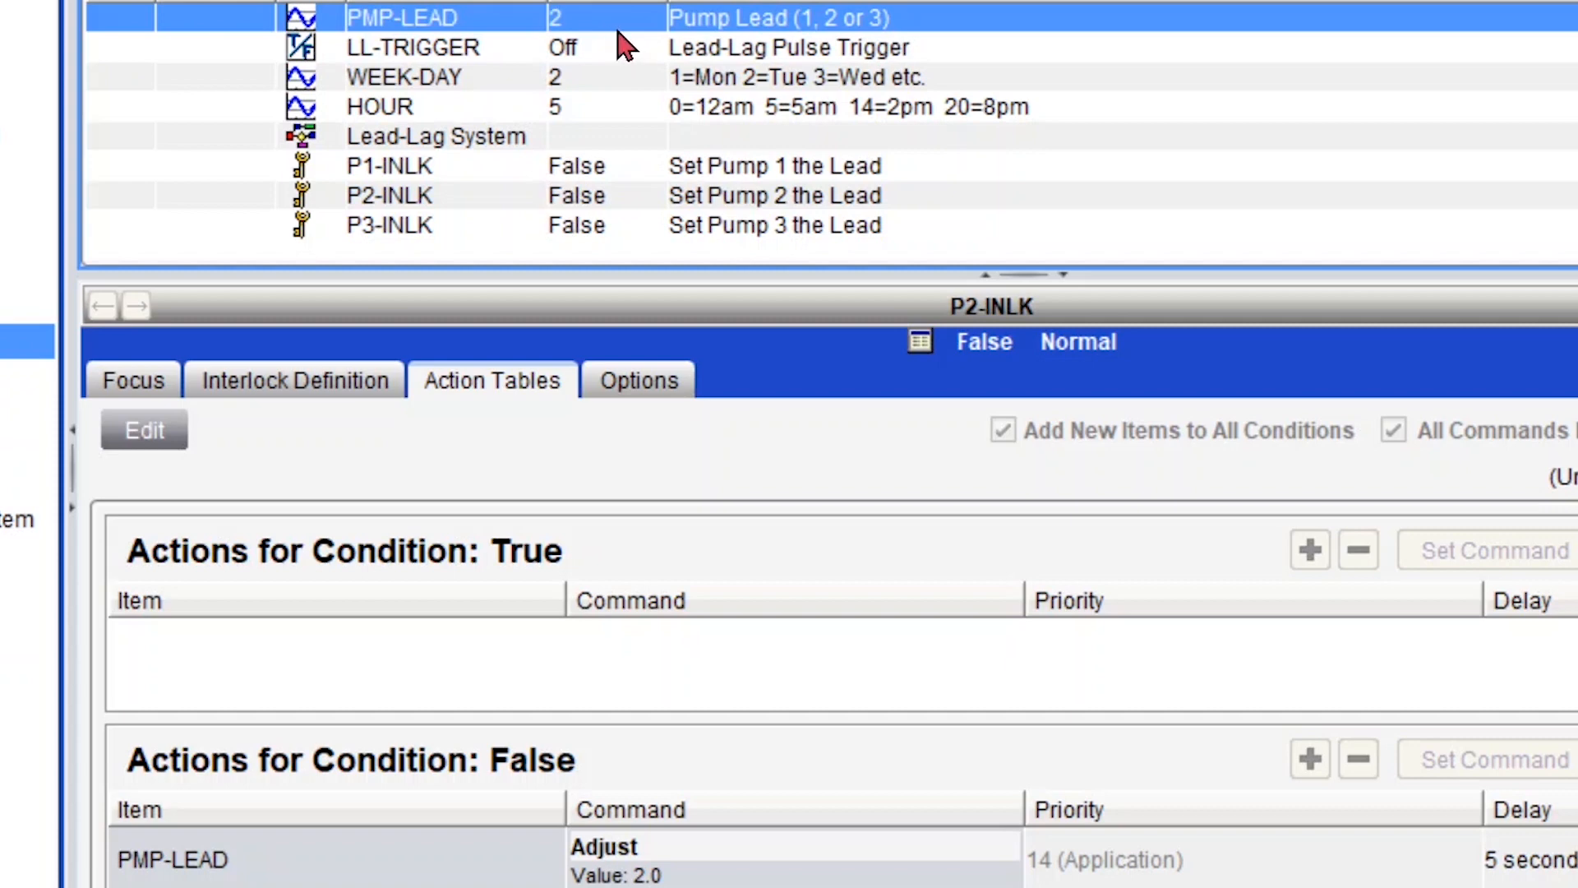
# Display the Lead-Lag System logic and adjust the WEEK-DAY point to 7
pyautogui.rightClick(466, 138)
pyautogui.click(543, 164)
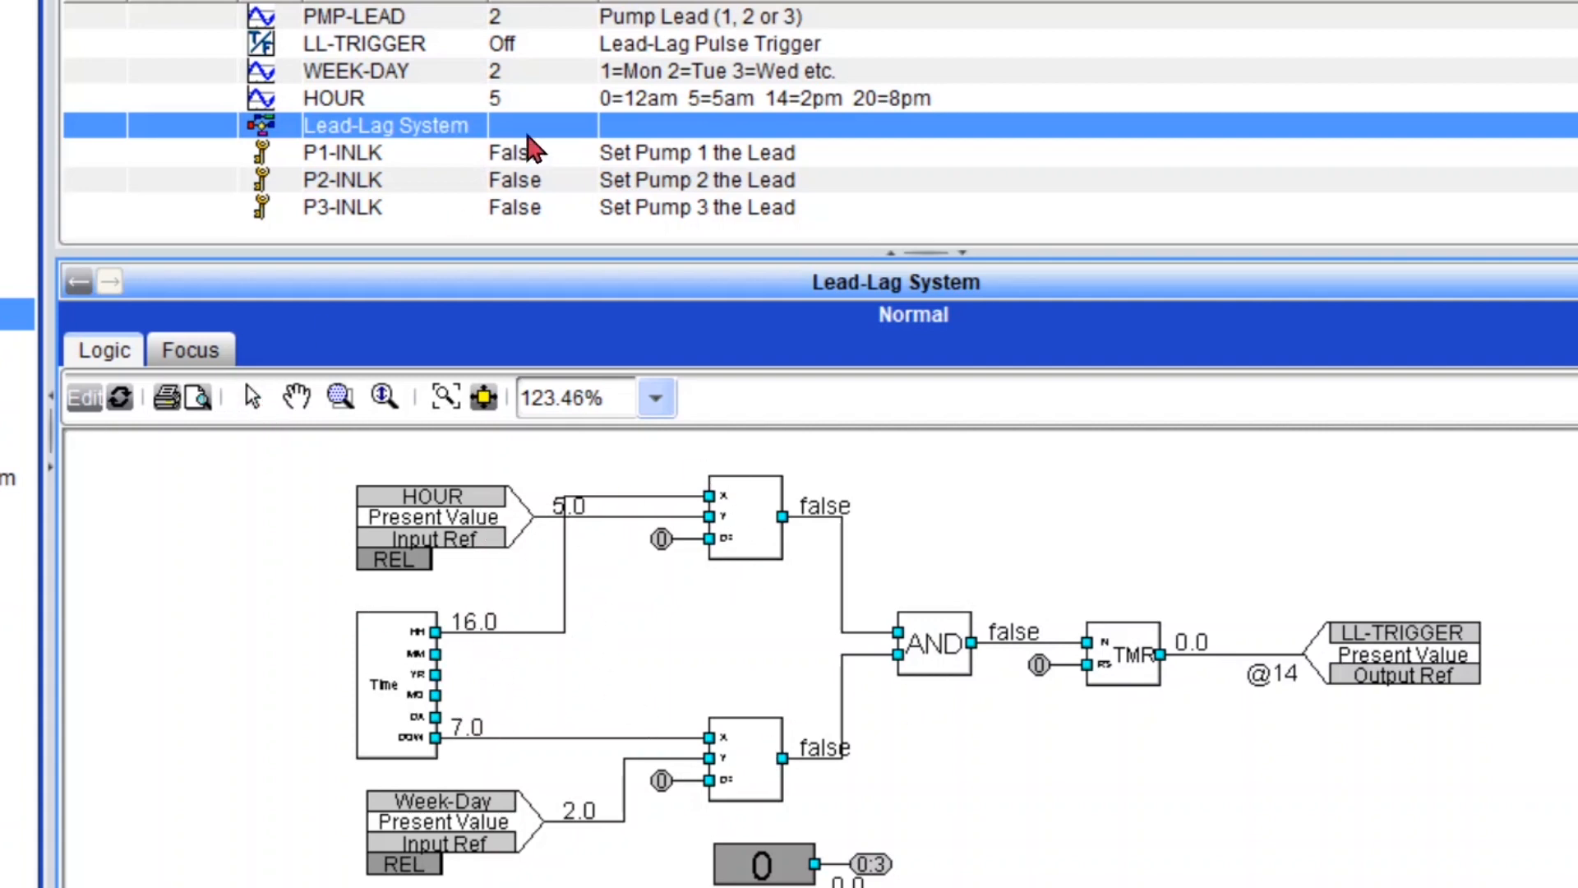
pyautogui.click(552, 77)
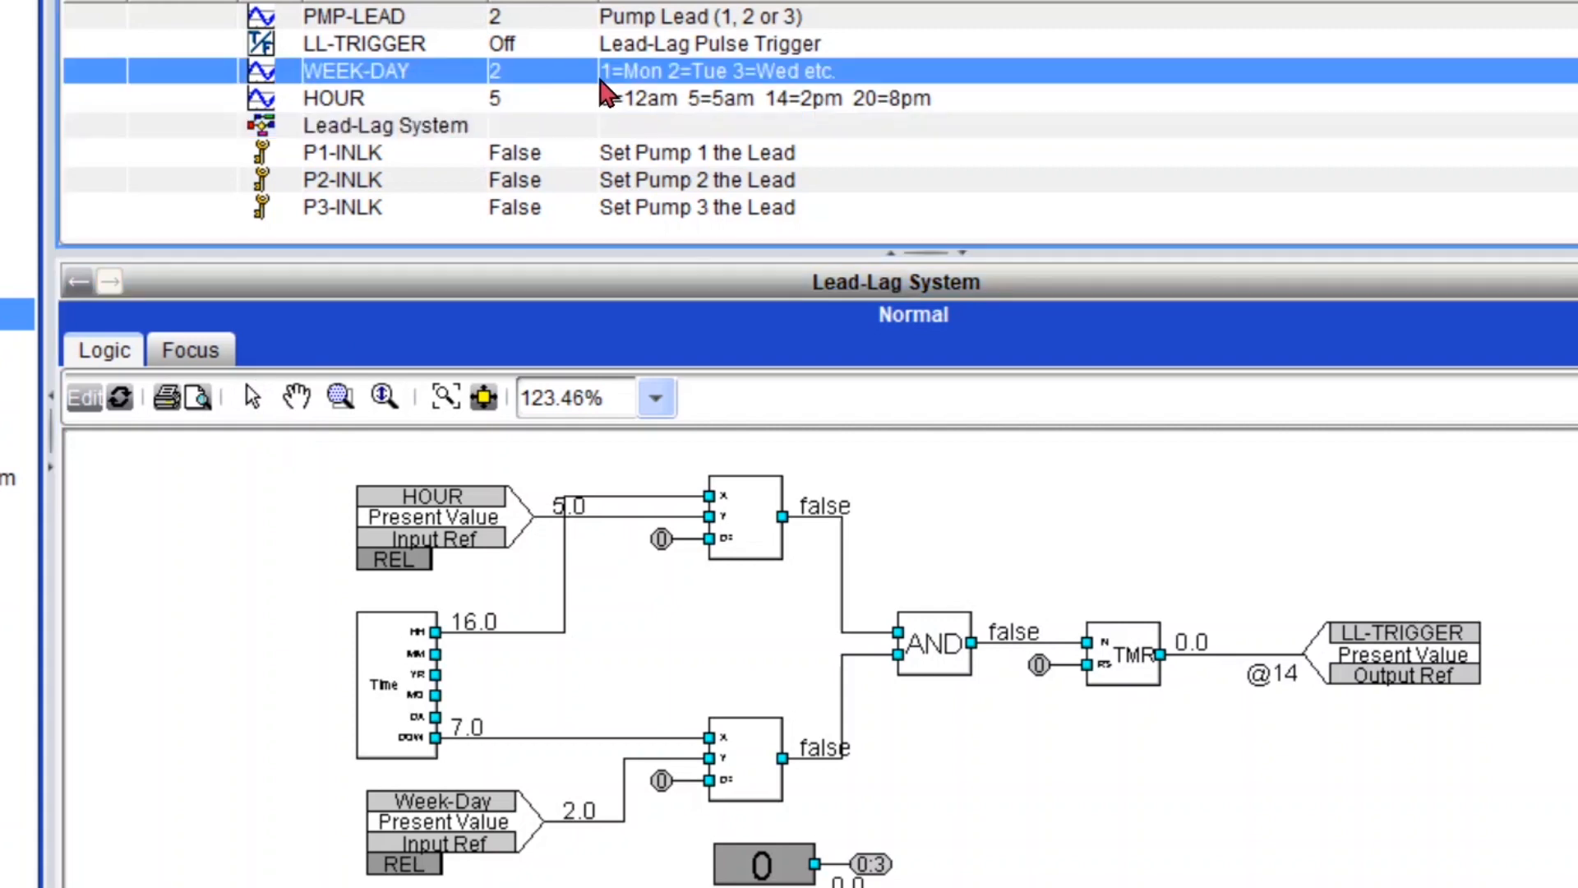
pyautogui.rightClick(534, 74)
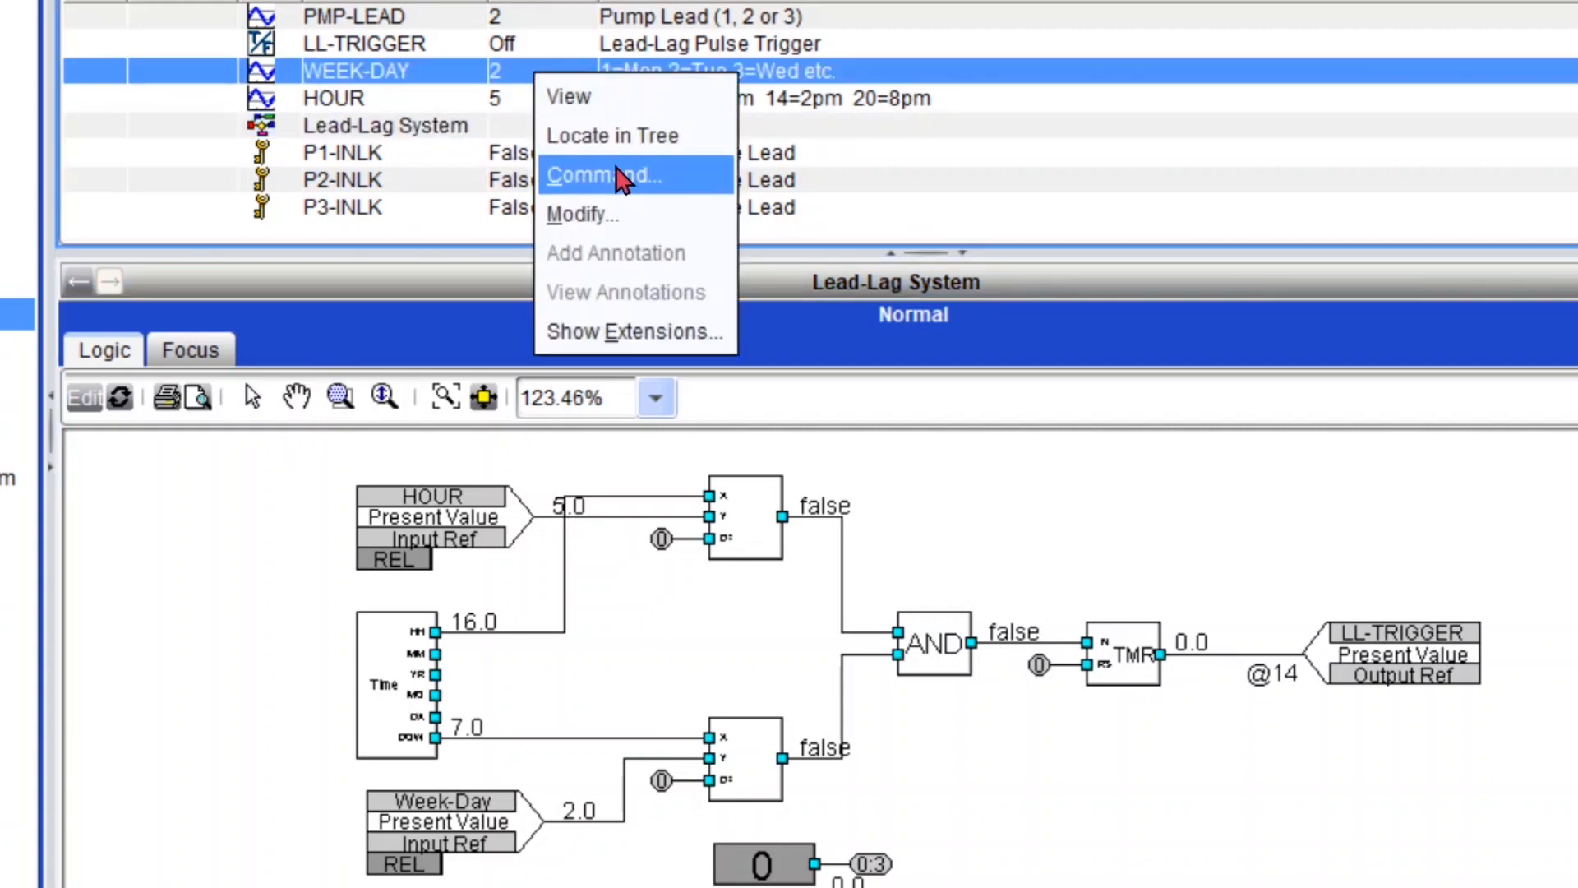
pyautogui.click(551, 187)
pyautogui.doubleClick(757, 395)
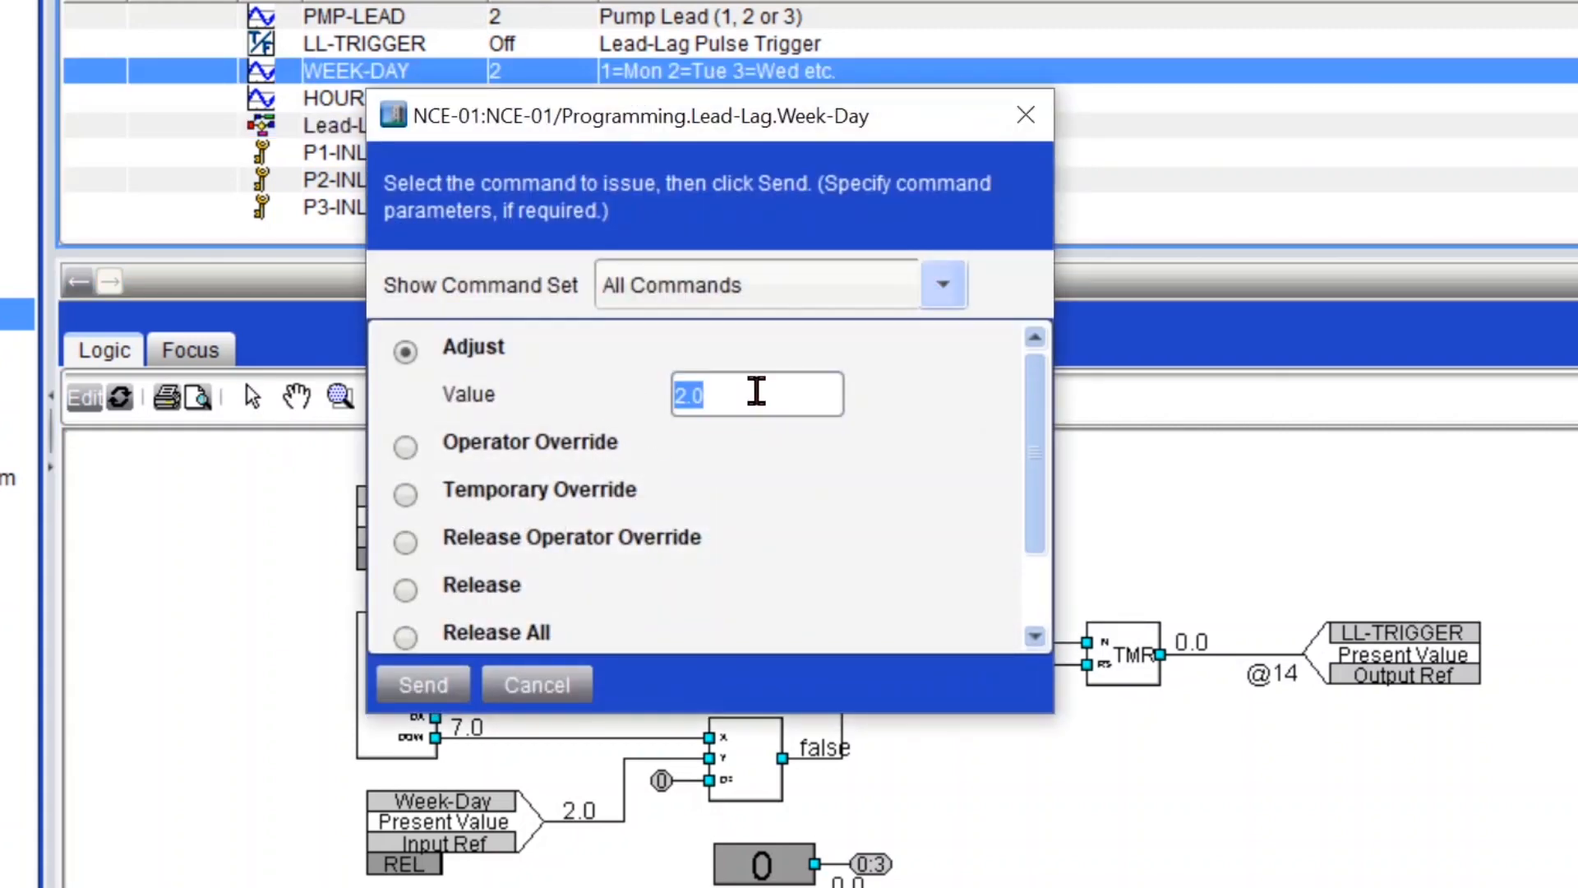
pyautogui.write('7')
pyautogui.click(423, 684)
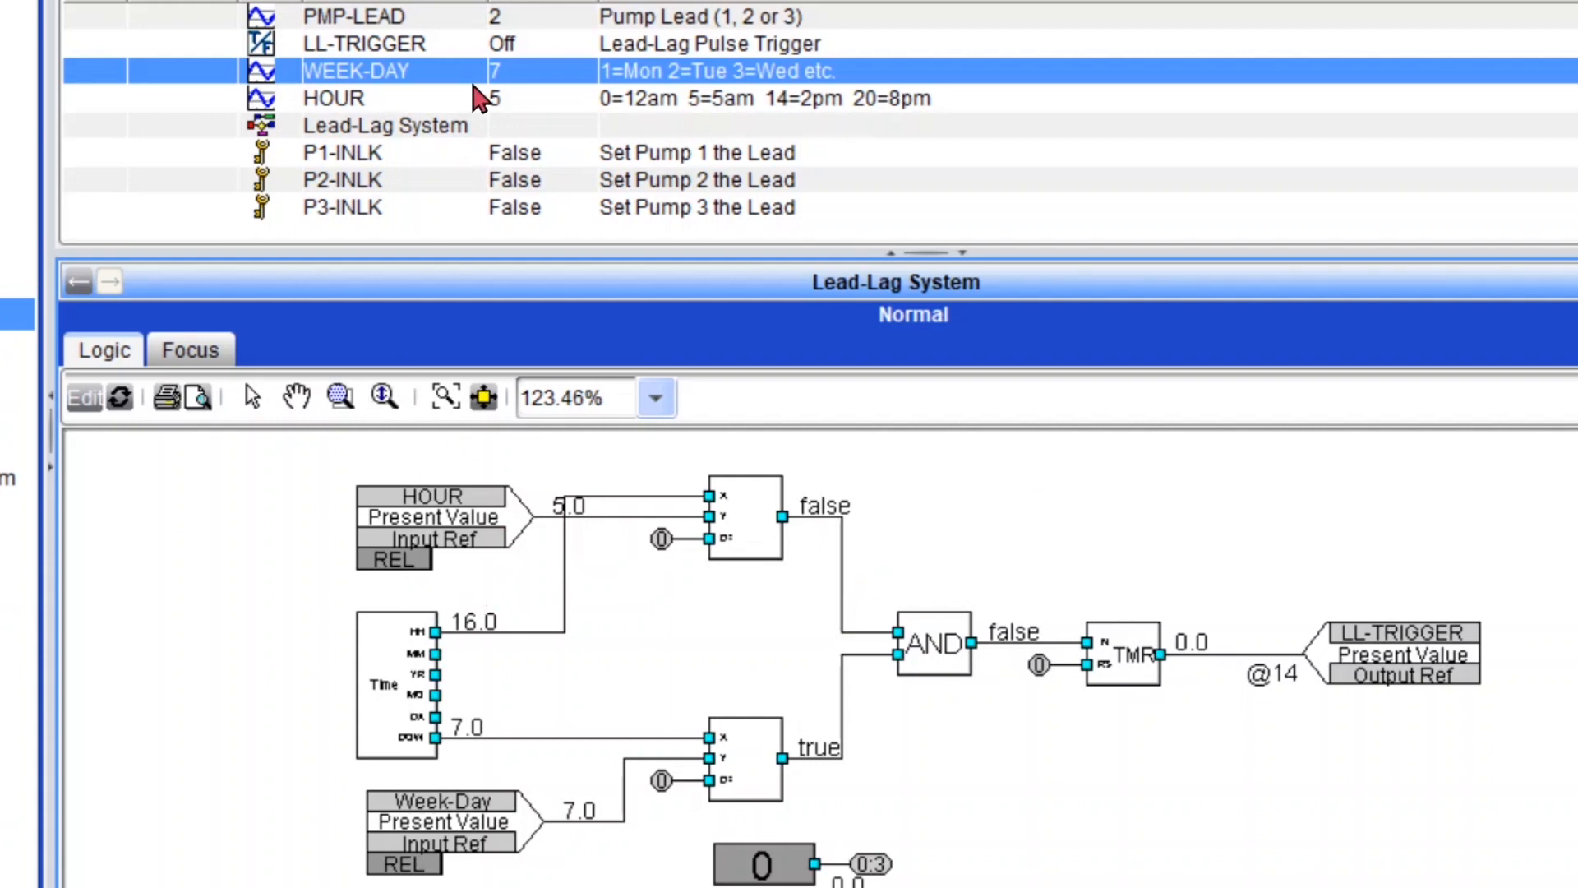
# Adjust the HOUR point to 16 and check P3-INLK in the Lead-Lag summary
pyautogui.click(448, 99)
pyautogui.rightClick(447, 99)
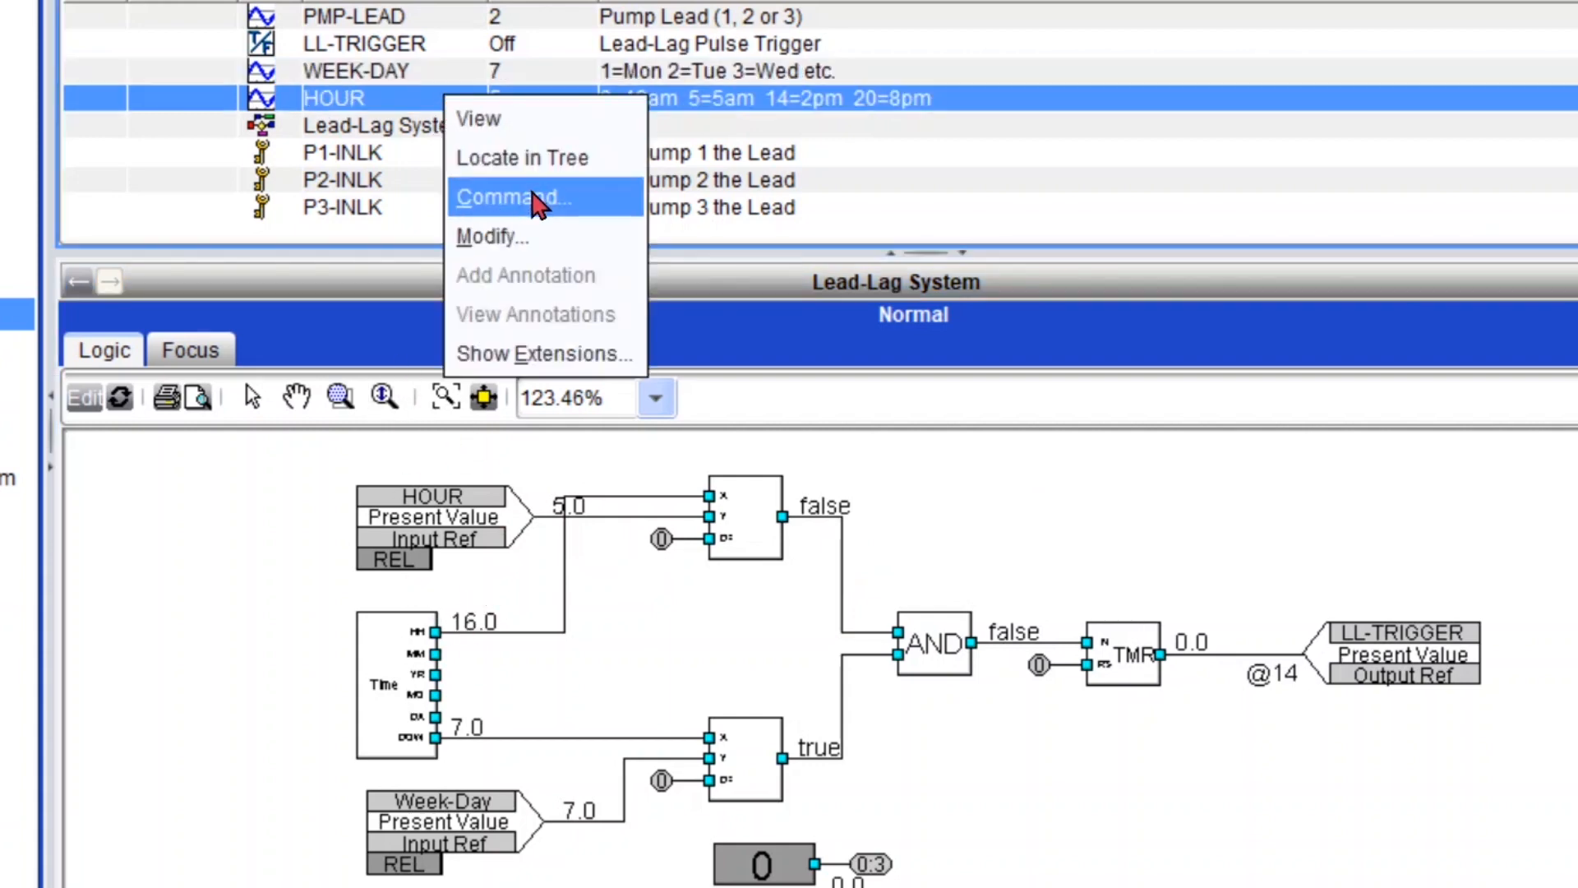
pyautogui.click(539, 204)
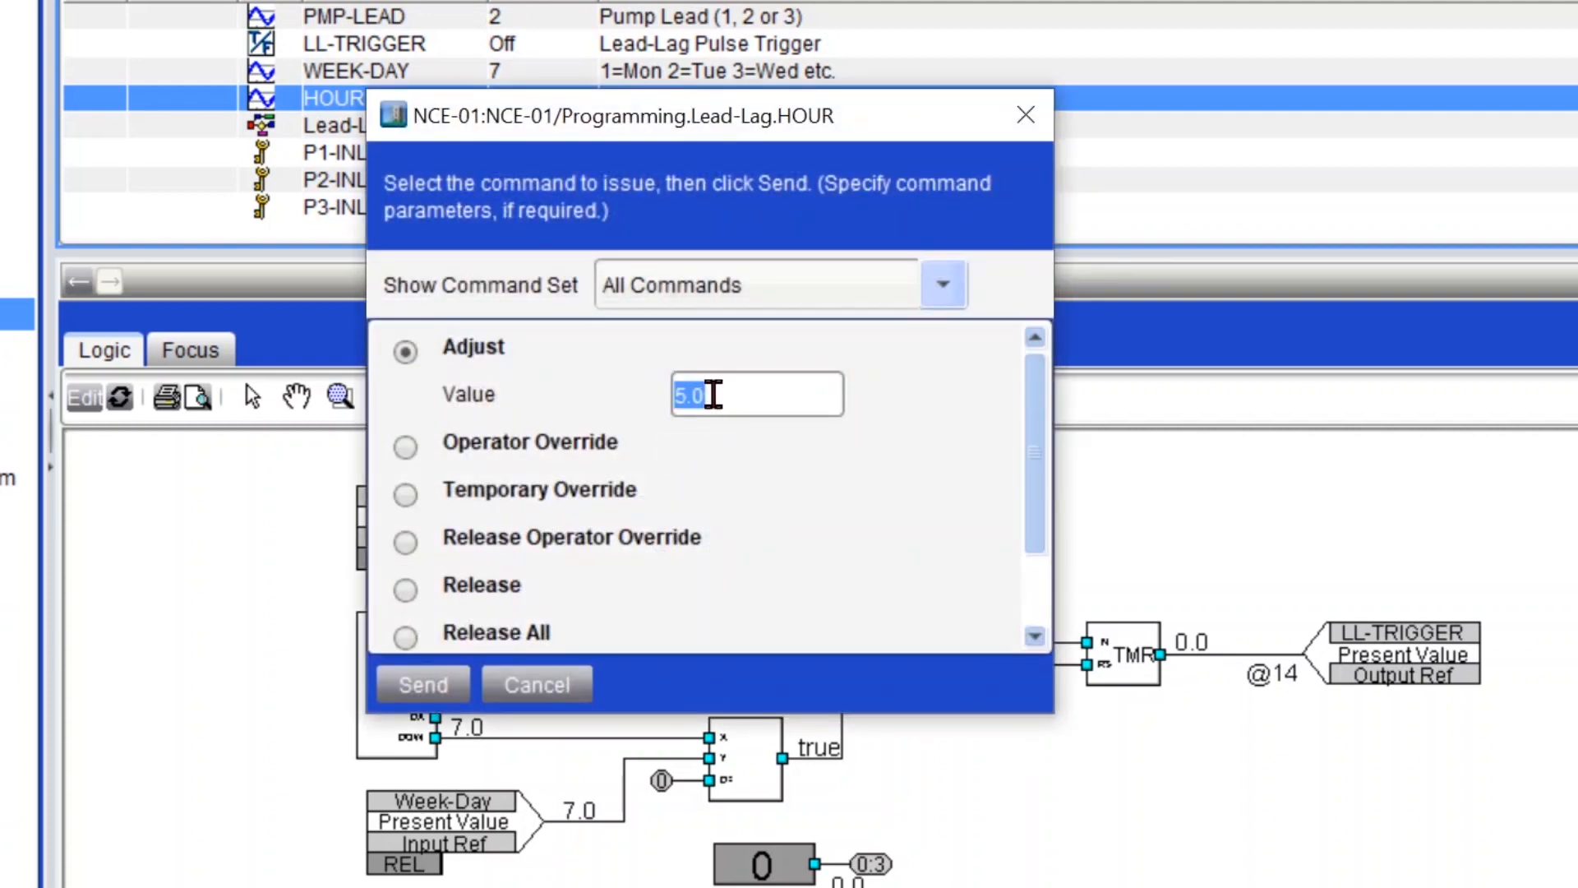
pyautogui.write('16')
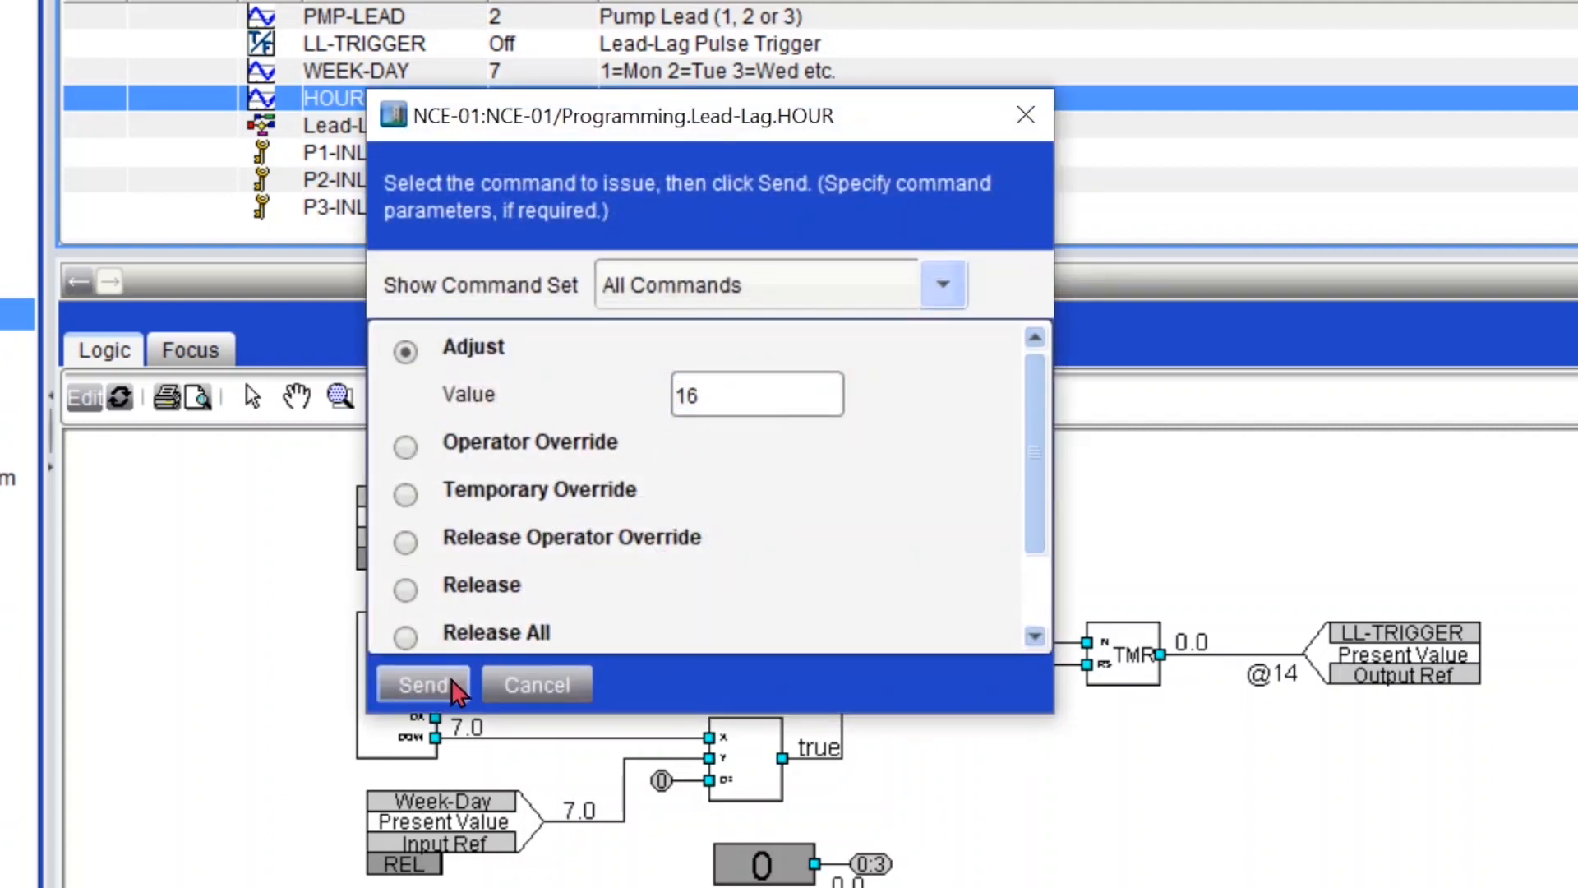
pyautogui.click(255, 666)
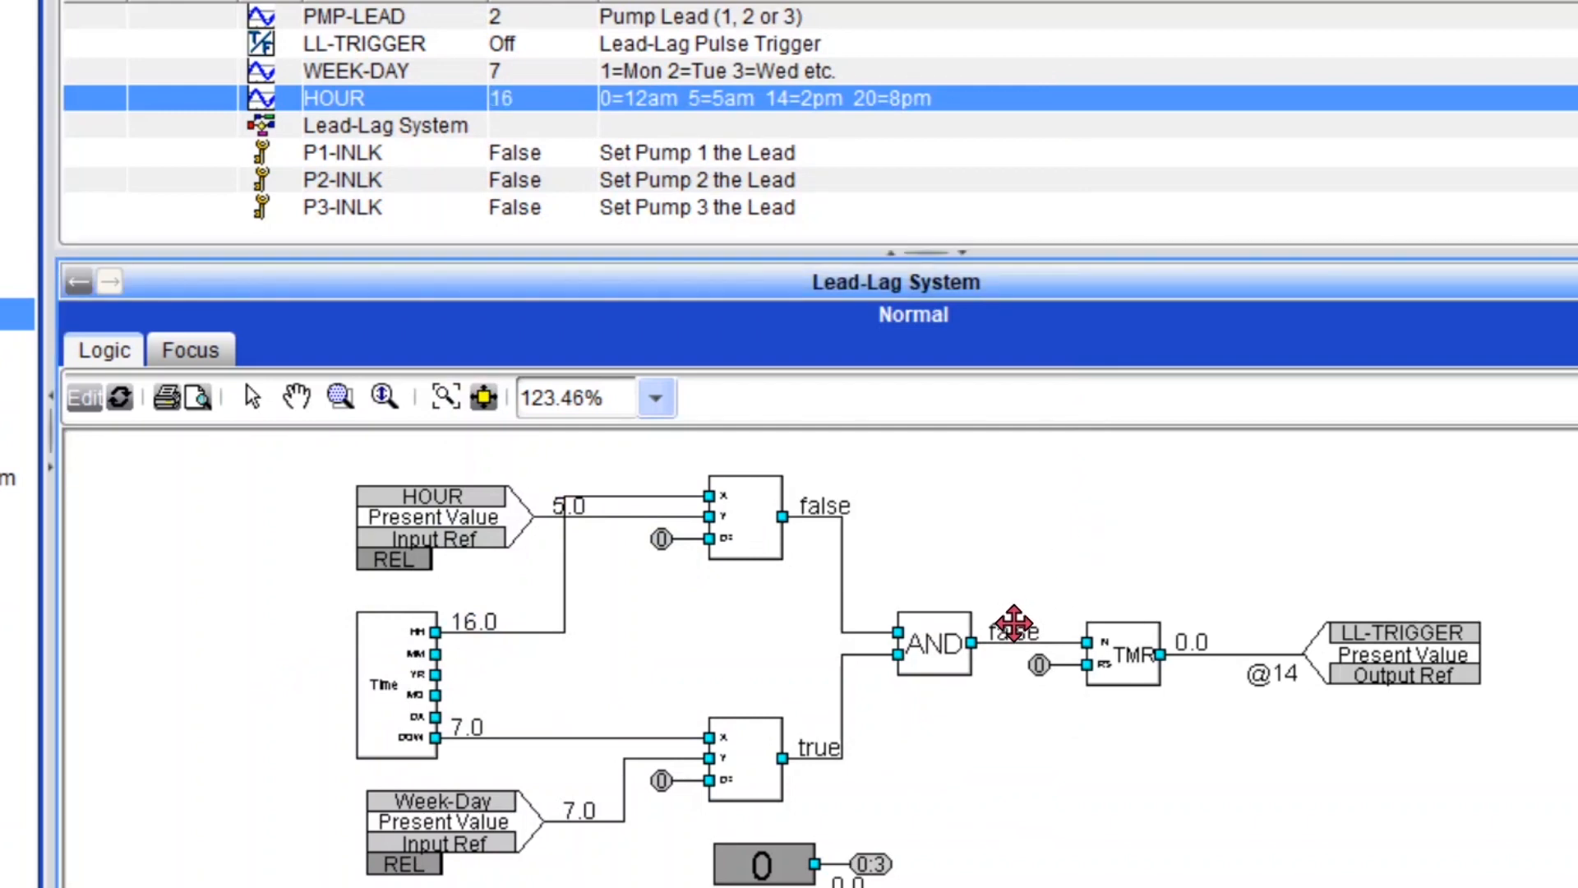
pyautogui.click(527, 206)
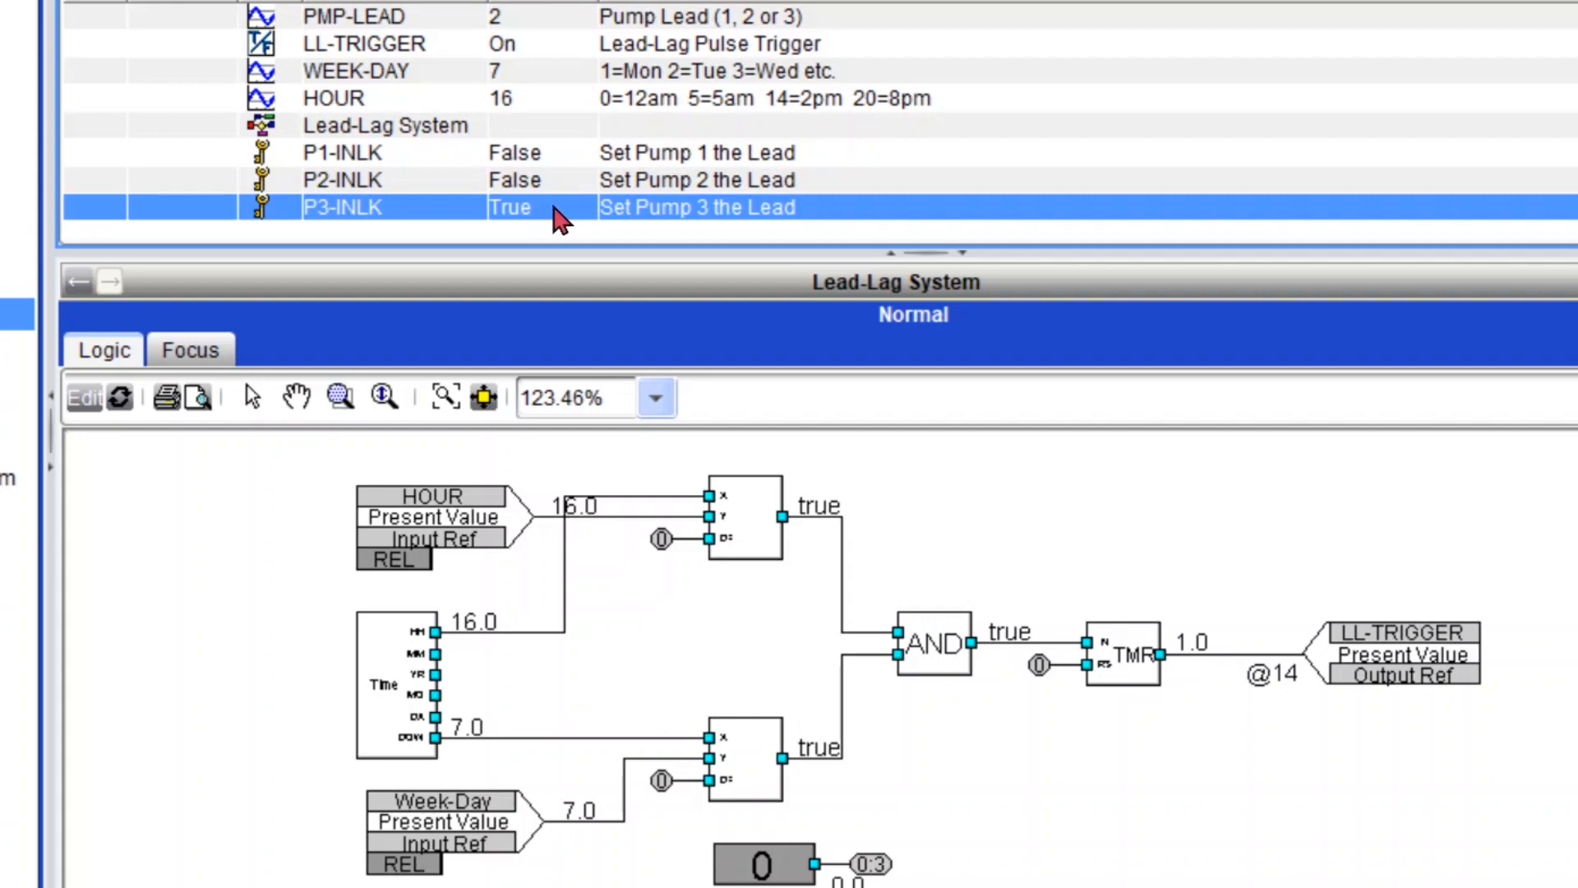
# Check LL-TRIGGER and PMP-LEAD in the Lead-Lag summary and review P1-INLK's interlock definition against PMP-LEAD
pyautogui.click(535, 46)
pyautogui.click(546, 24)
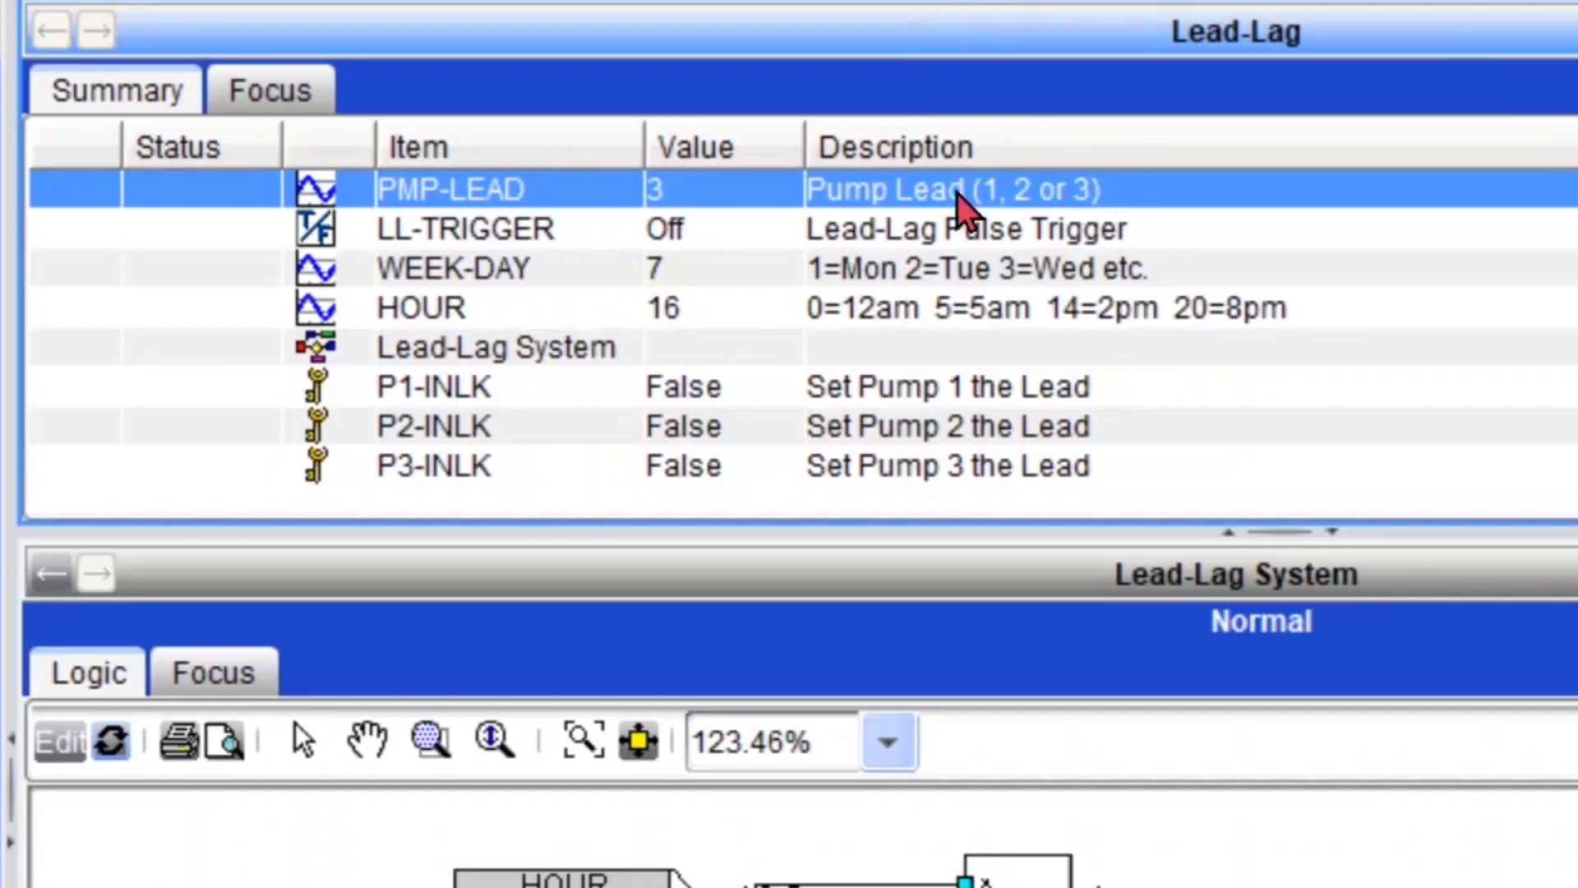
pyautogui.click(512, 398)
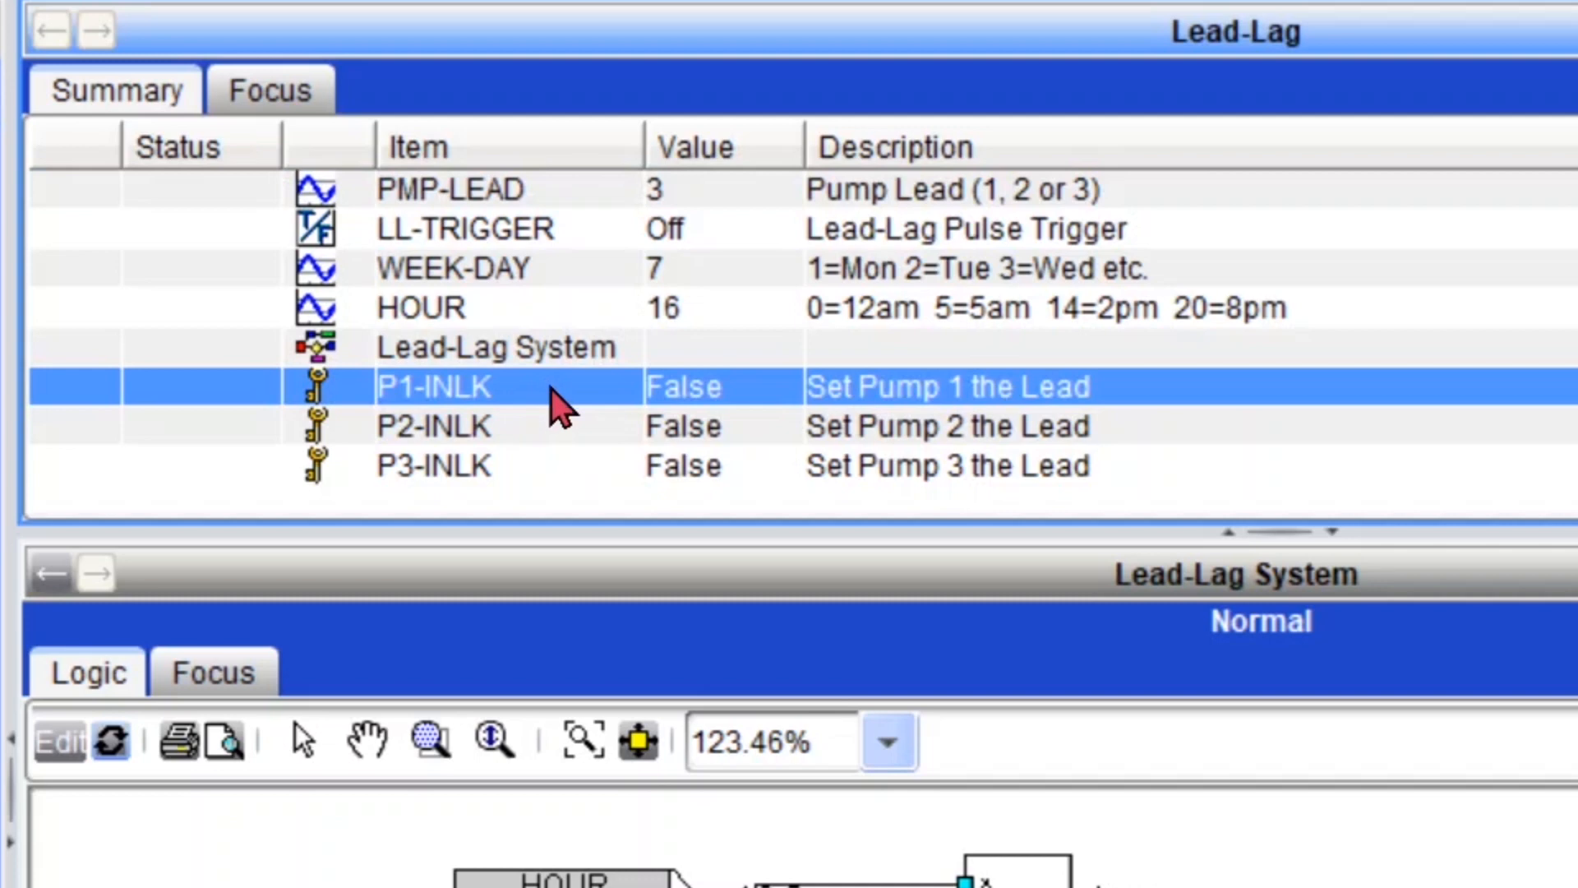
pyautogui.rightClick(552, 392)
pyautogui.click(618, 419)
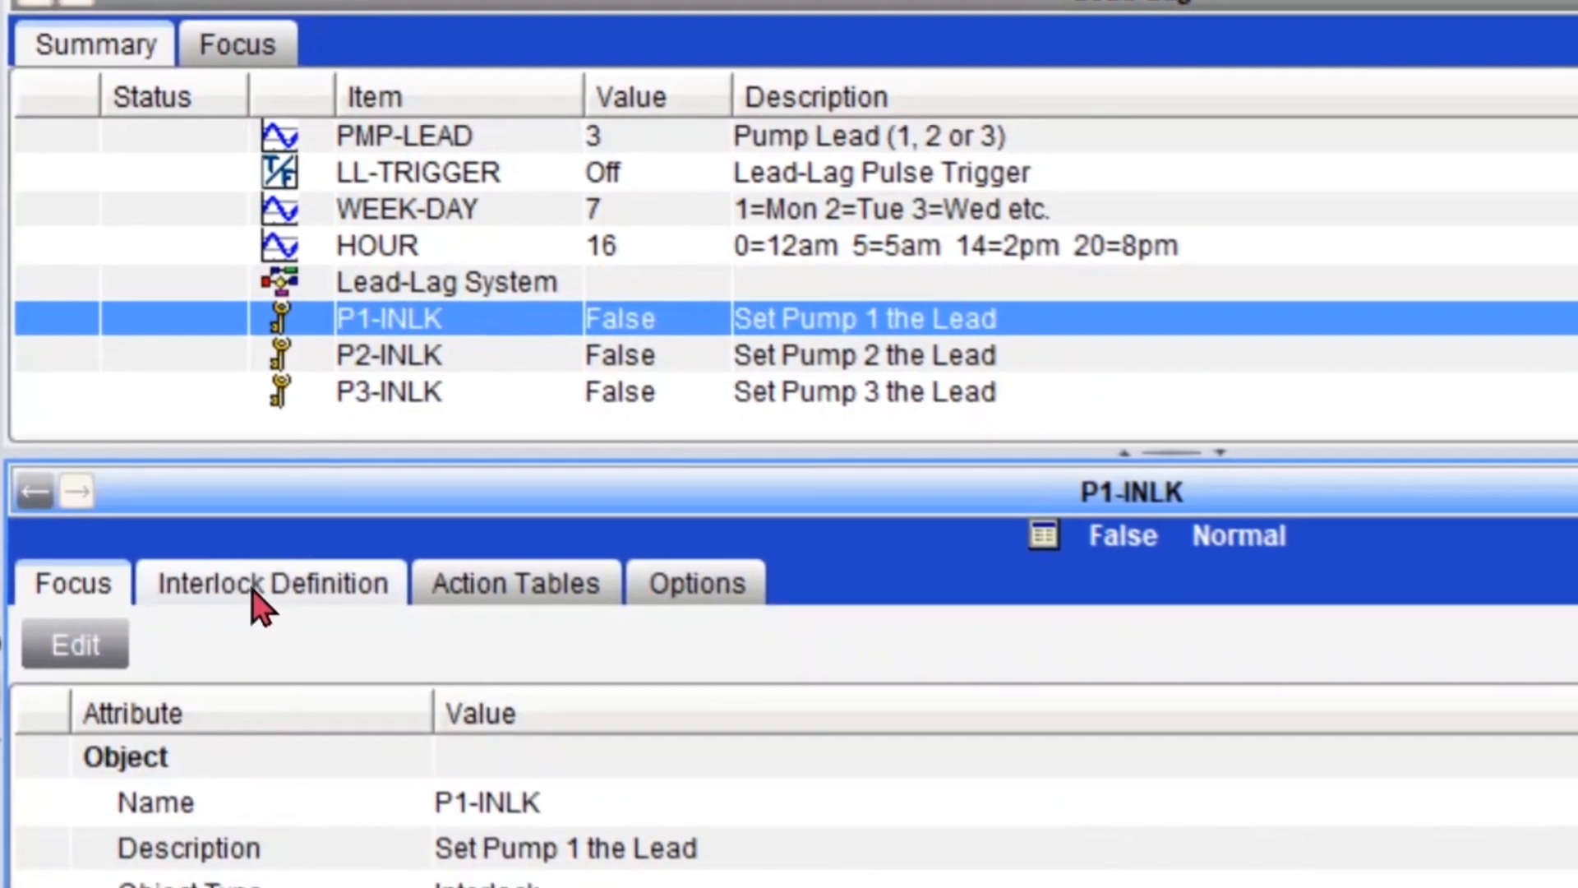
pyautogui.click(280, 638)
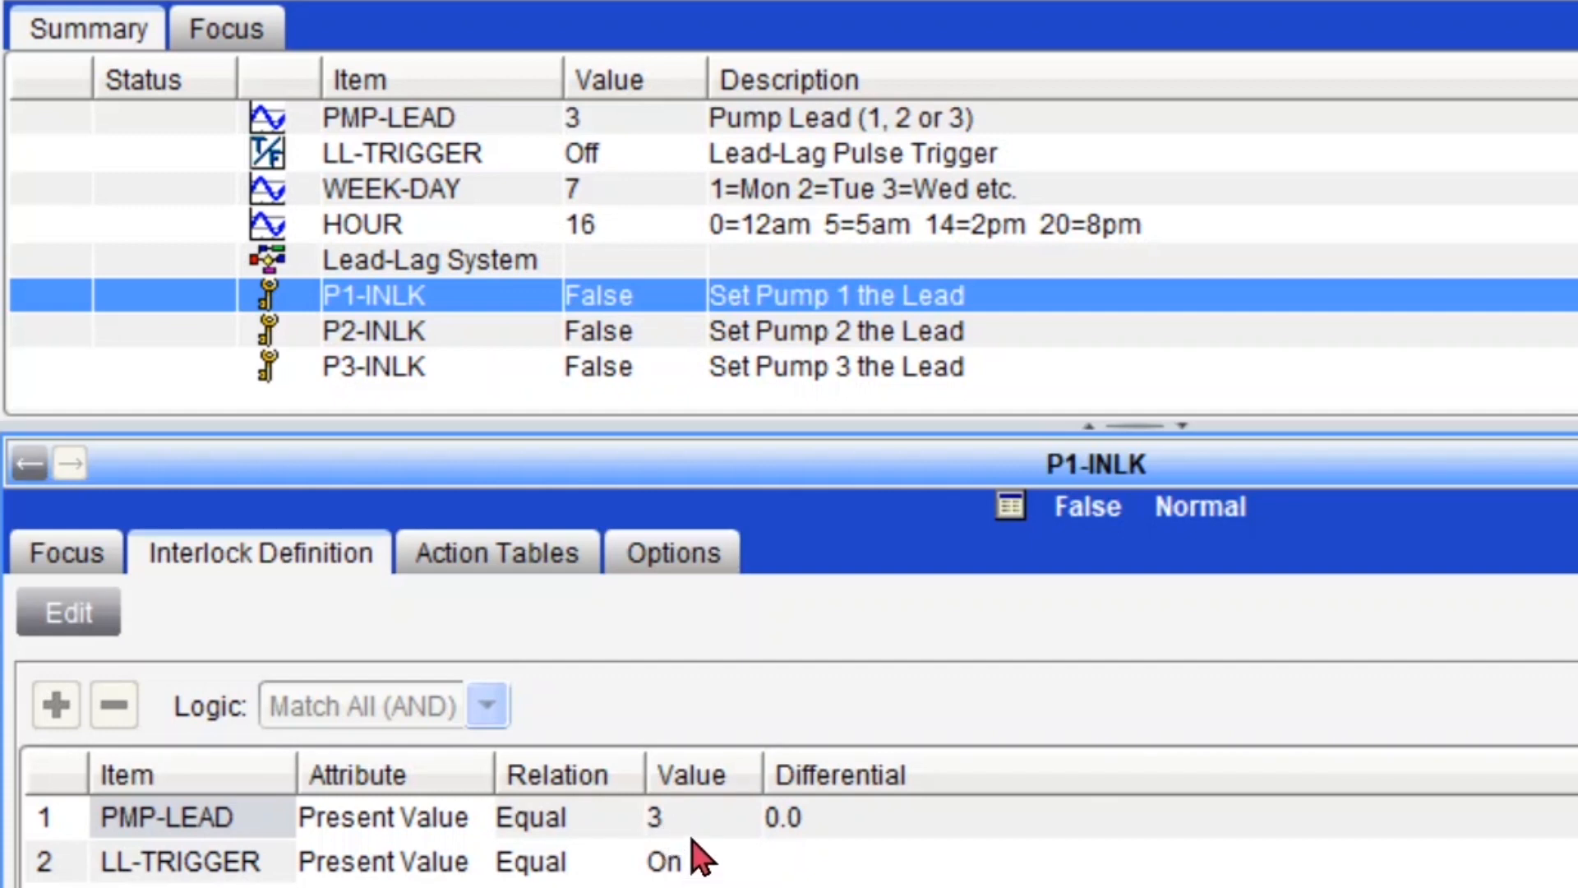
pyautogui.click(622, 128)
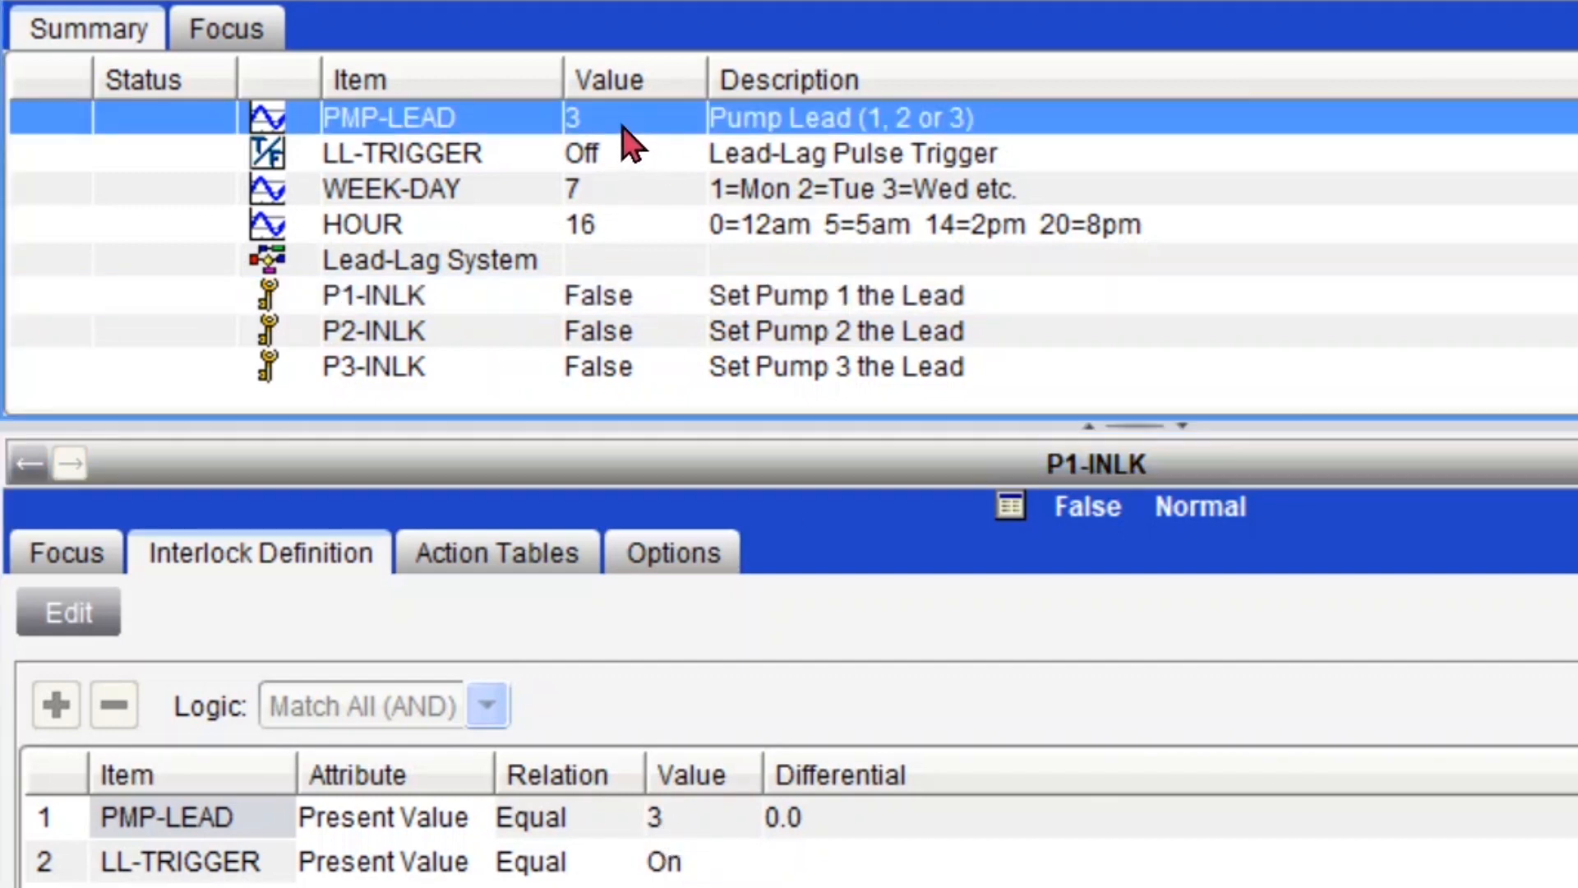
pyautogui.click(564, 747)
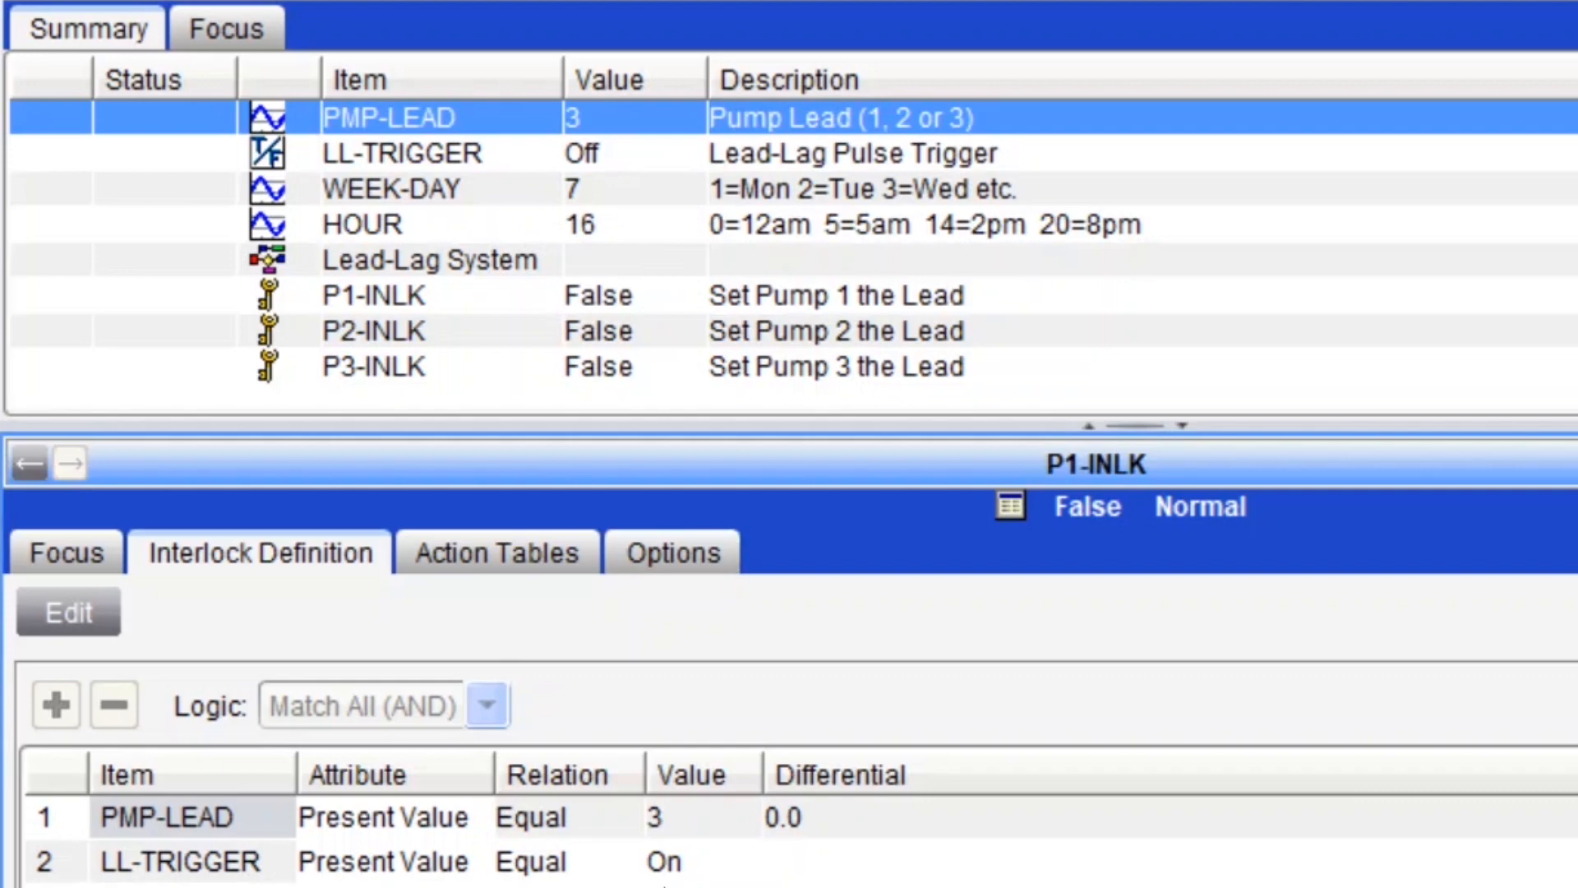
# Send LL-TRIGGER an Operator Override command with the value On and show P1-INLK's action tables
pyautogui.rightClick(688, 157)
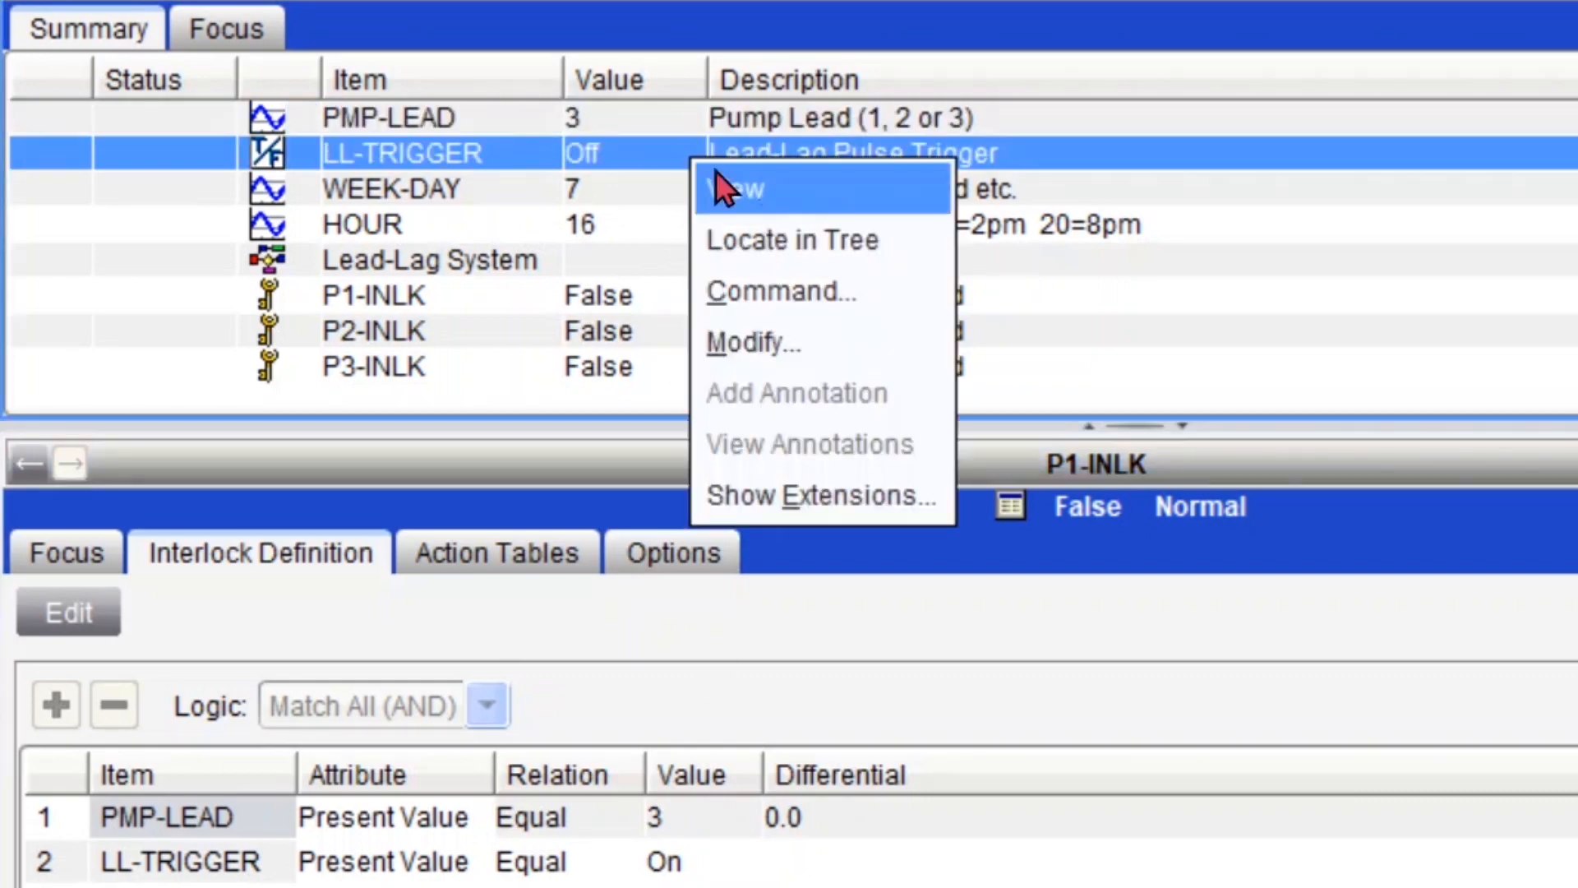
pyautogui.click(807, 311)
pyautogui.click(491, 585)
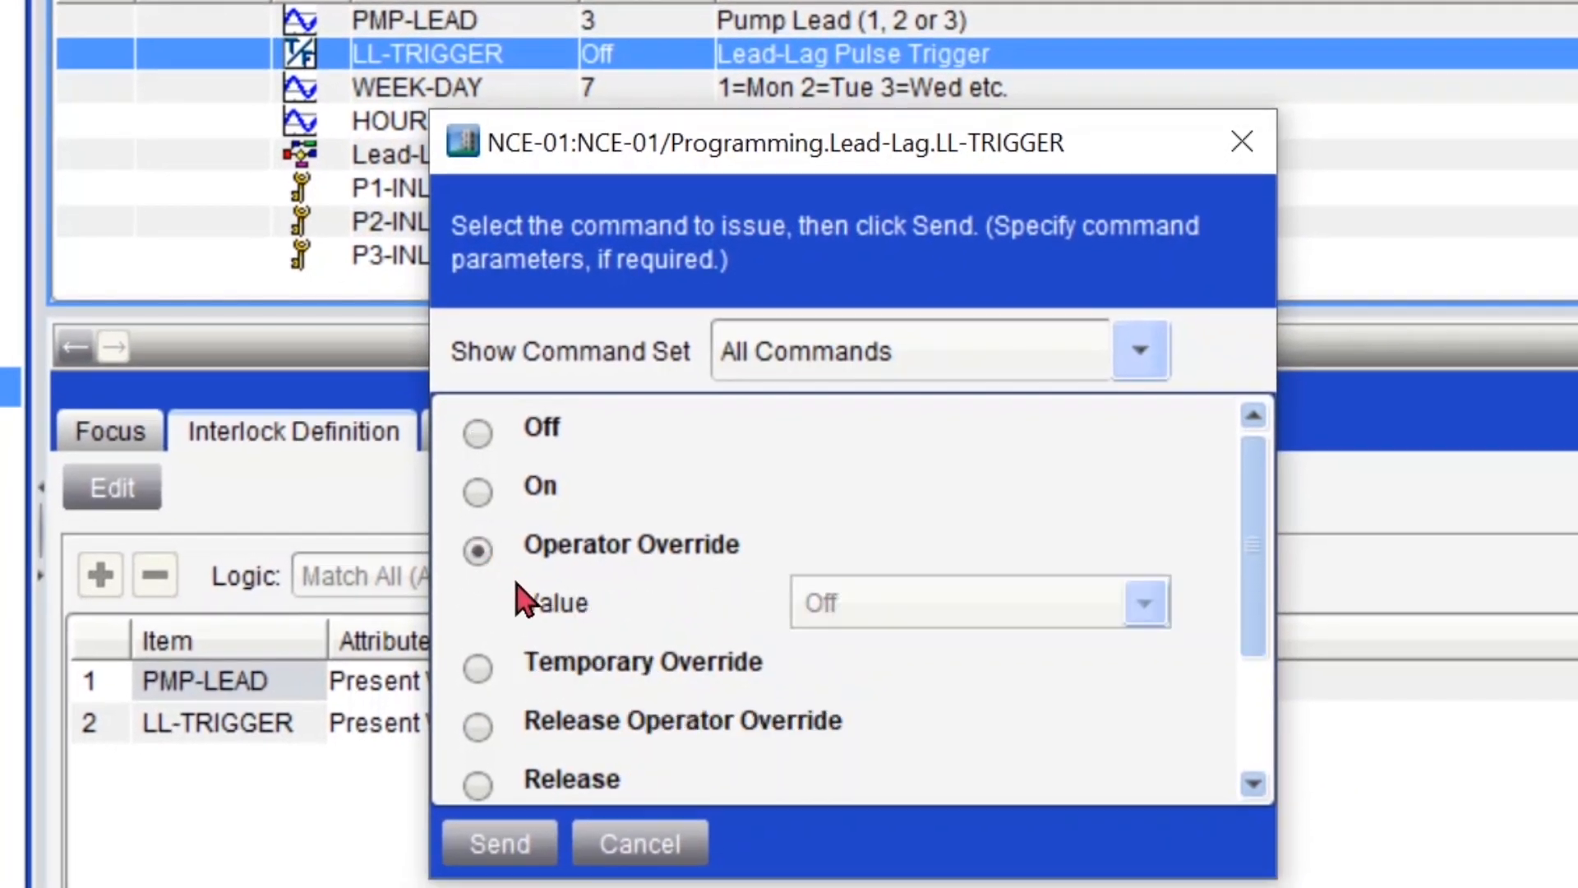
pyautogui.click(942, 608)
pyautogui.click(930, 687)
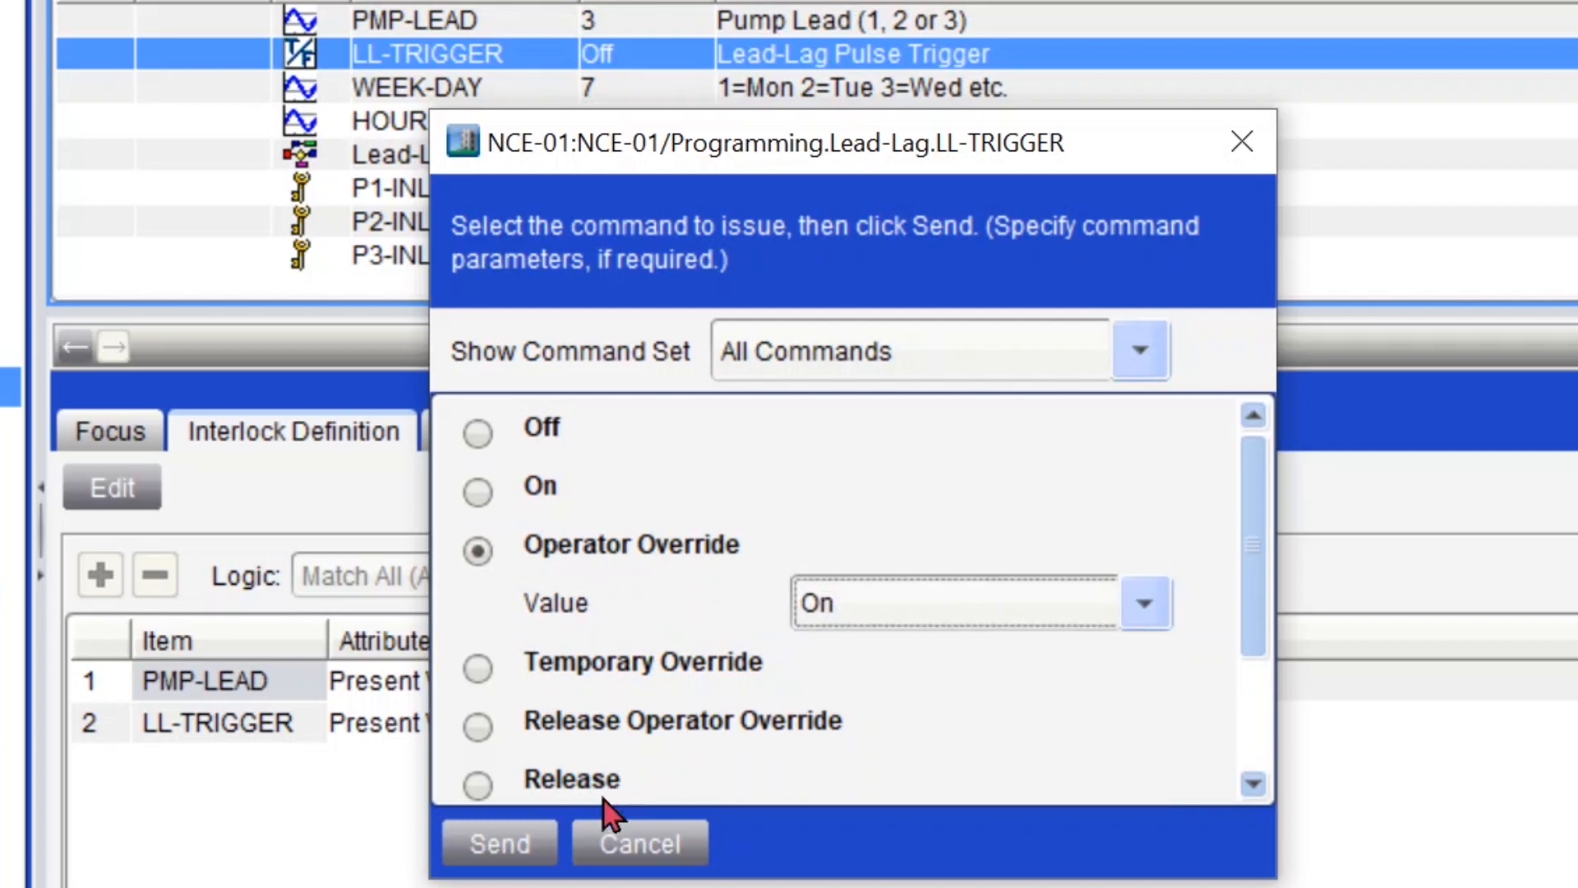
pyautogui.click(507, 847)
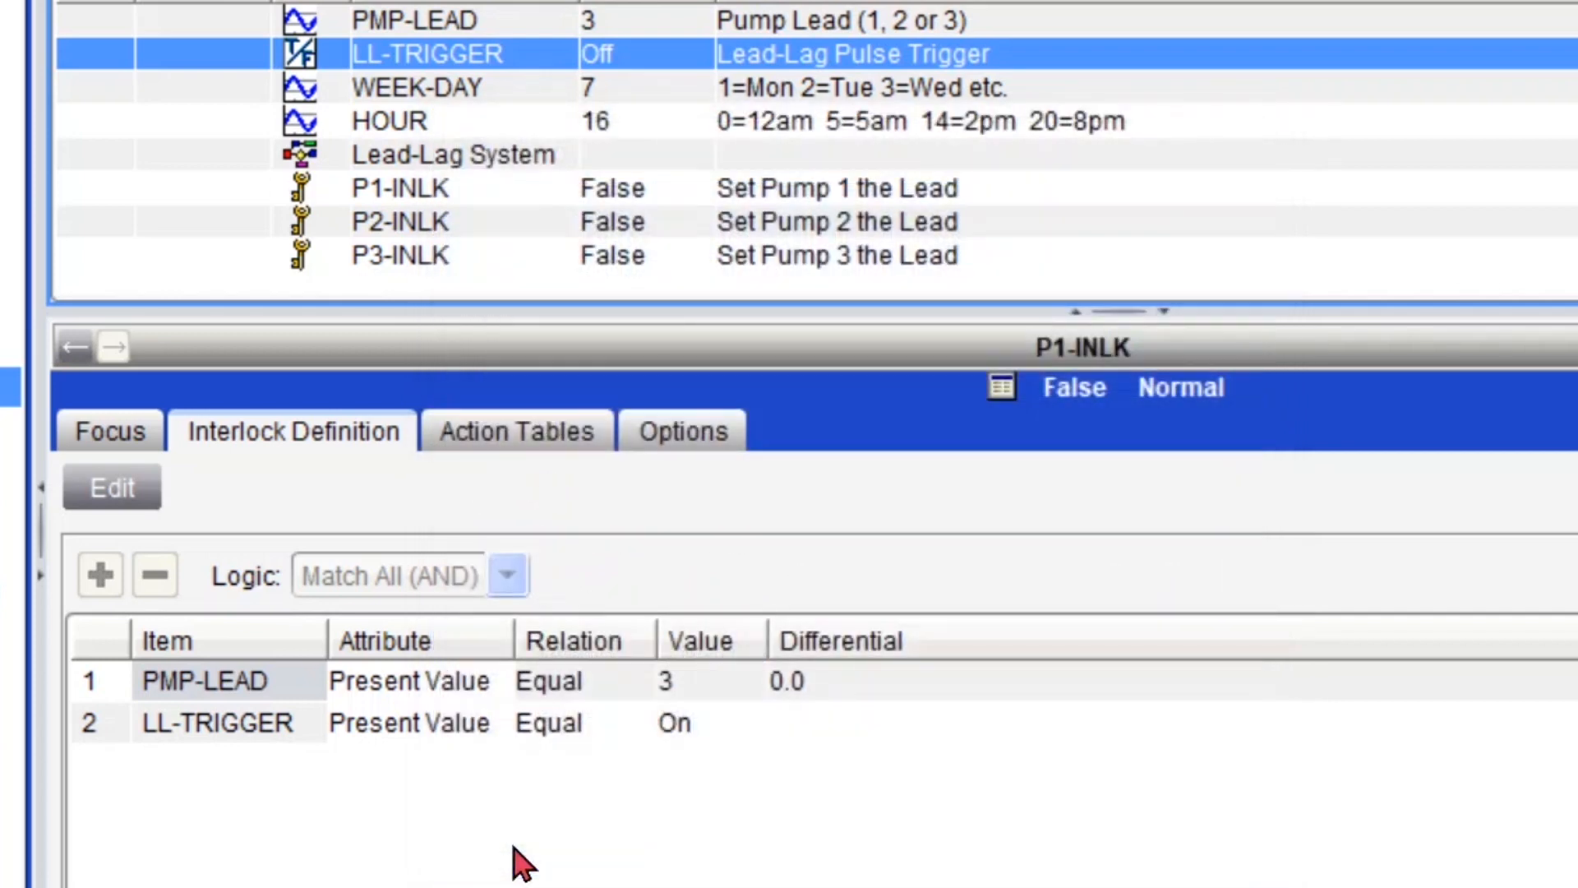
pyautogui.click(579, 423)
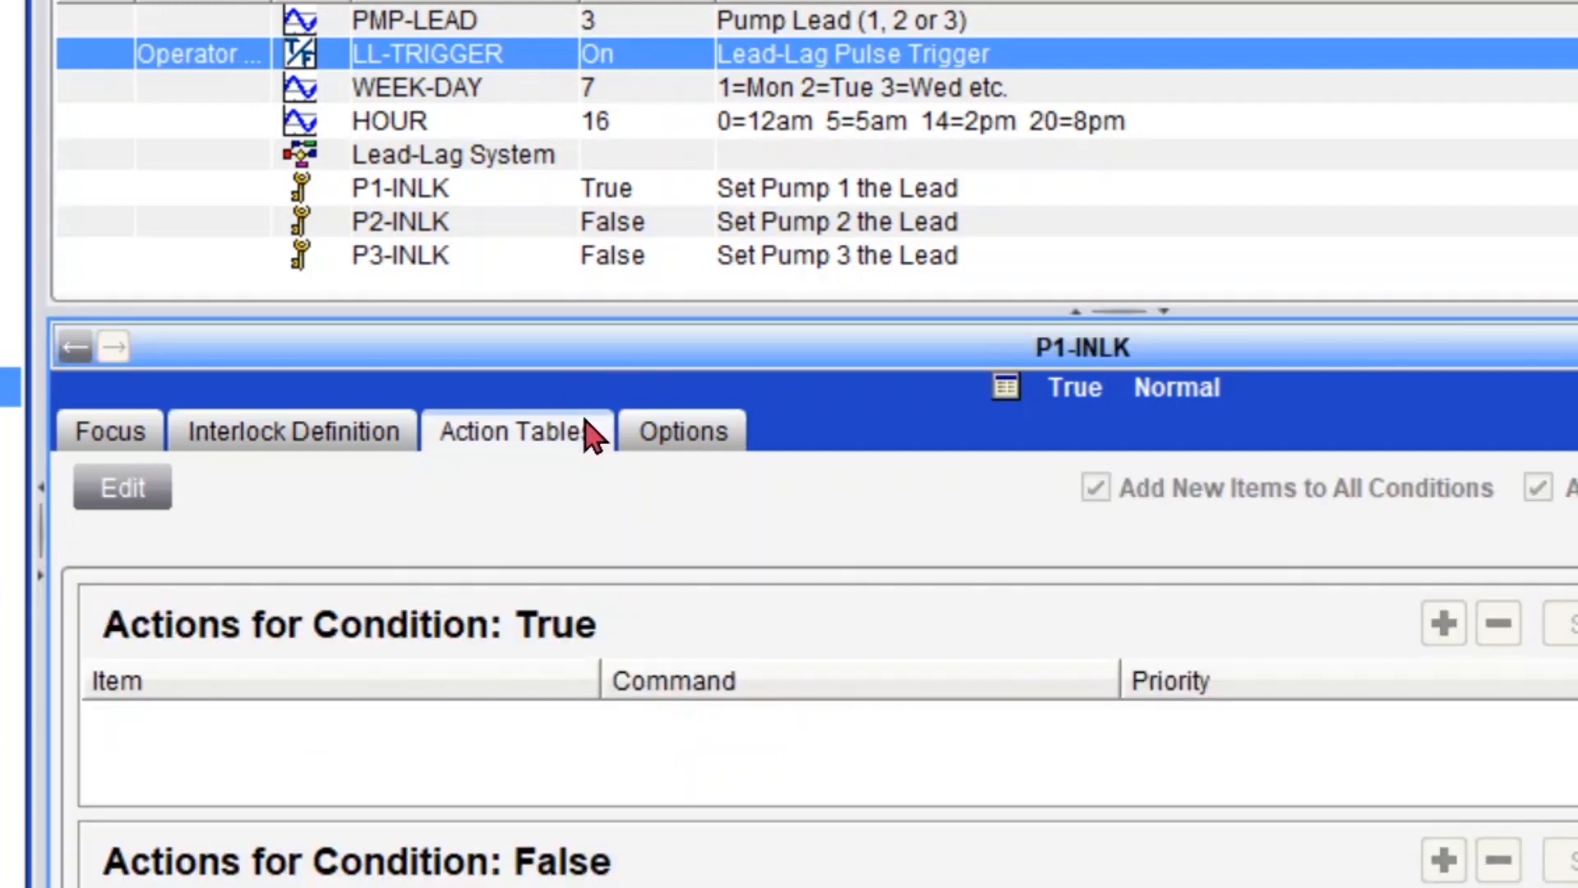
# Send LL-TRIGGER a Release Operator Override command and check PMP-LEAD in the summary
pyautogui.rightClick(638, 54)
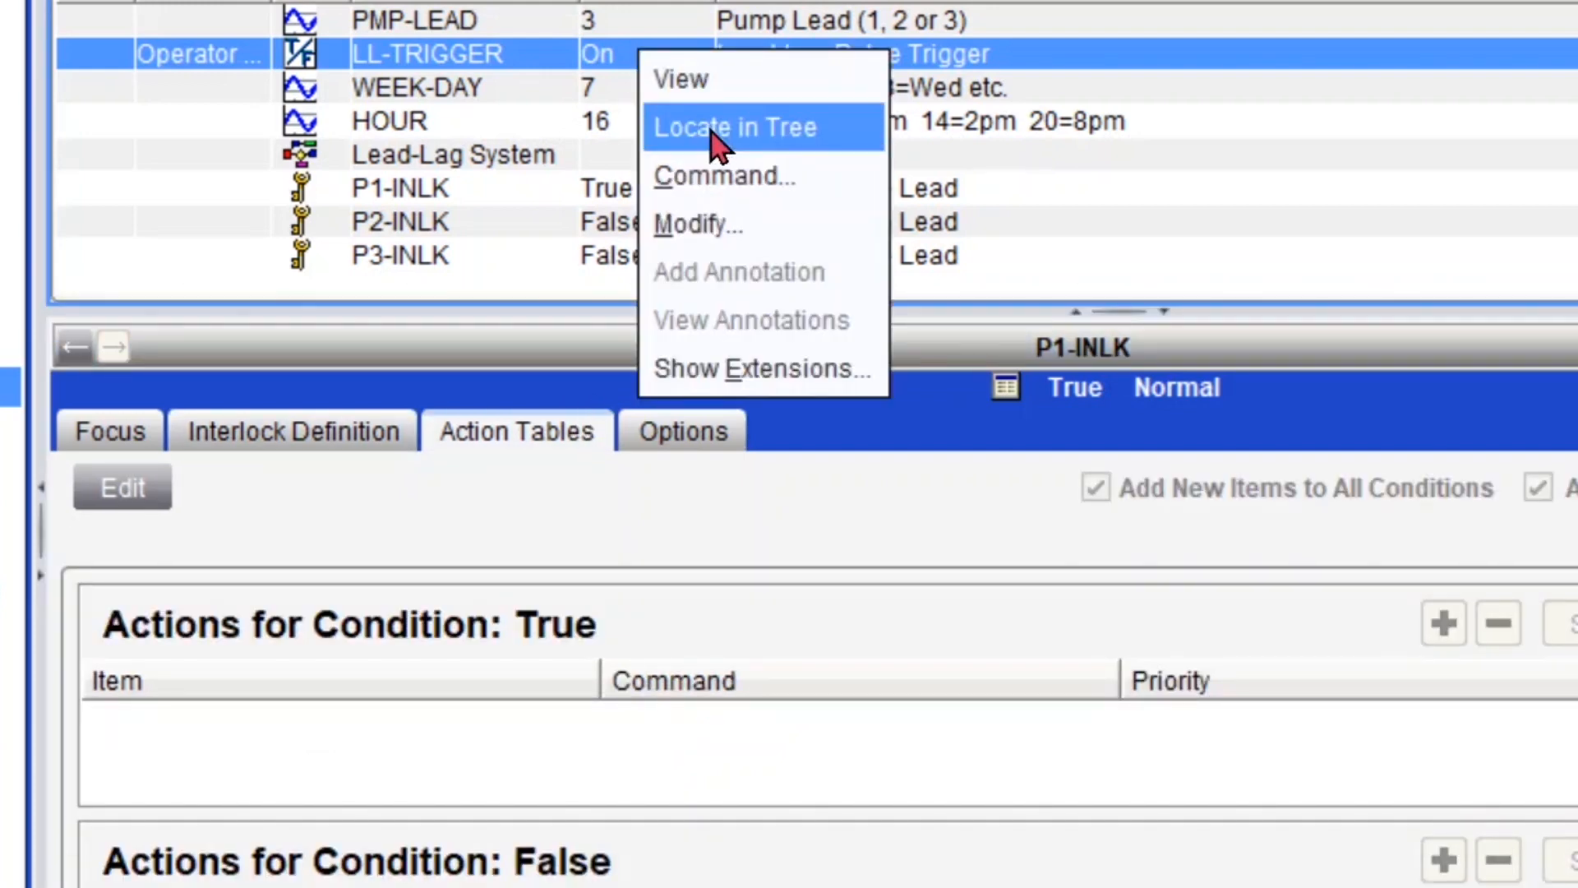
pyautogui.click(723, 175)
pyautogui.click(468, 658)
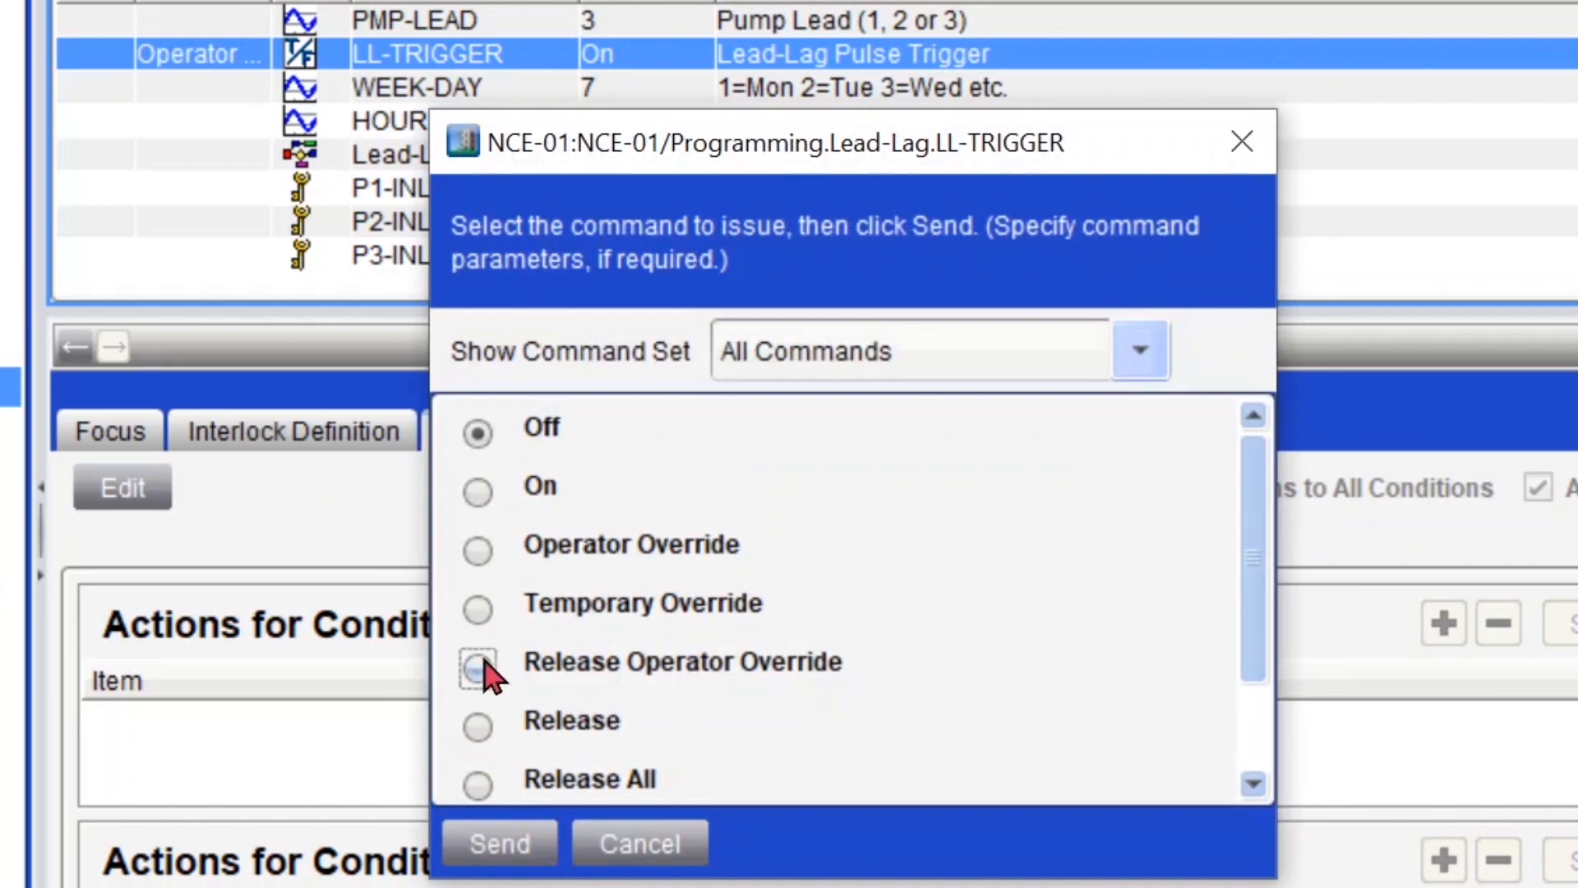
pyautogui.click(497, 842)
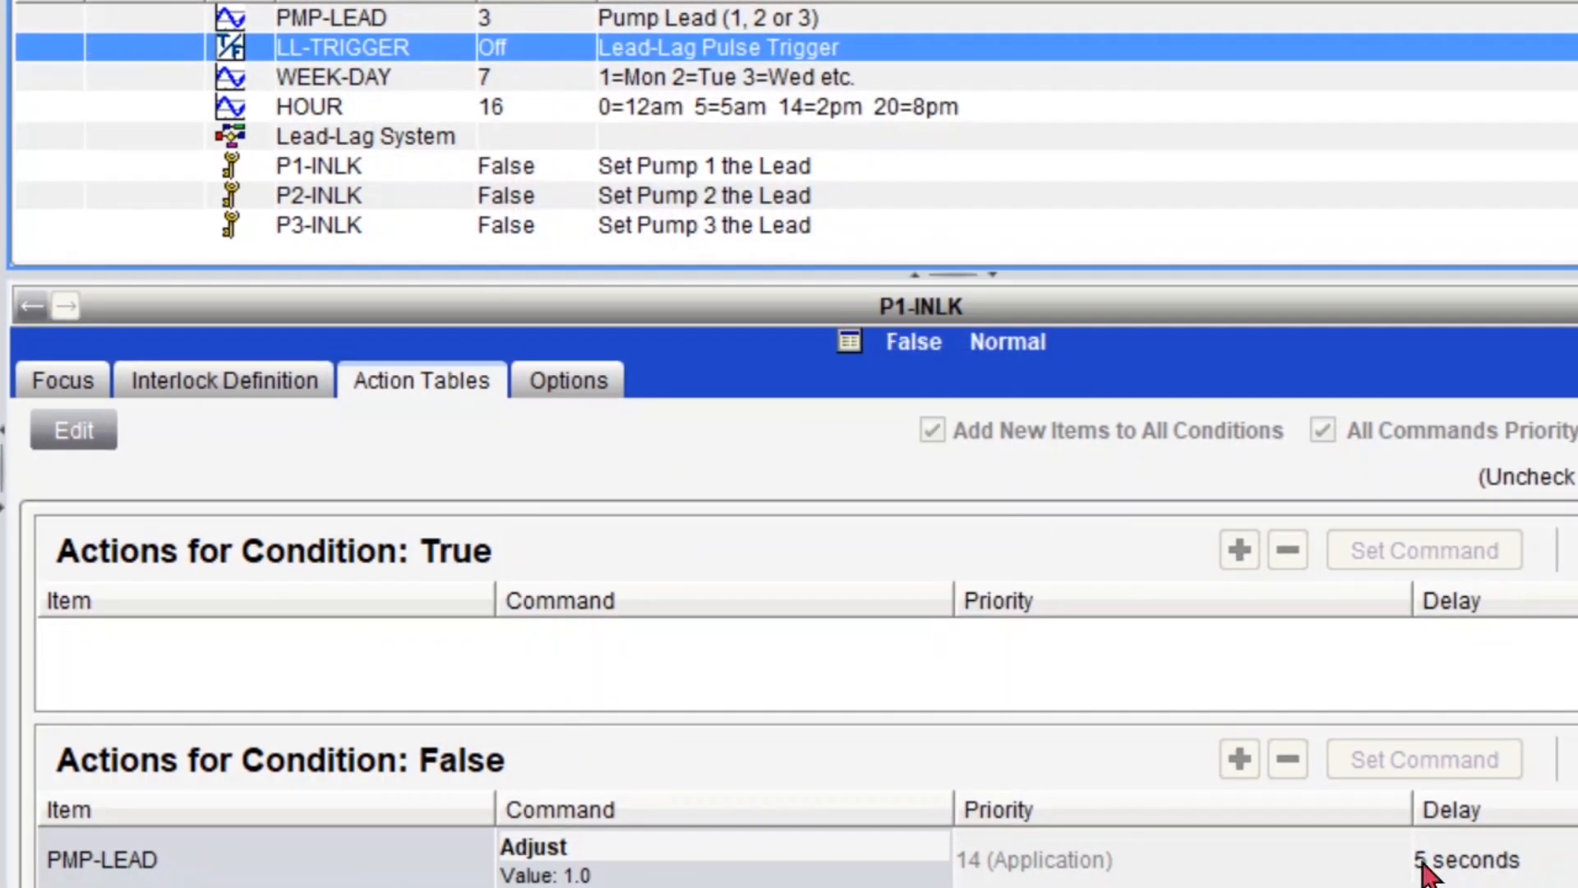
pyautogui.click(539, 22)
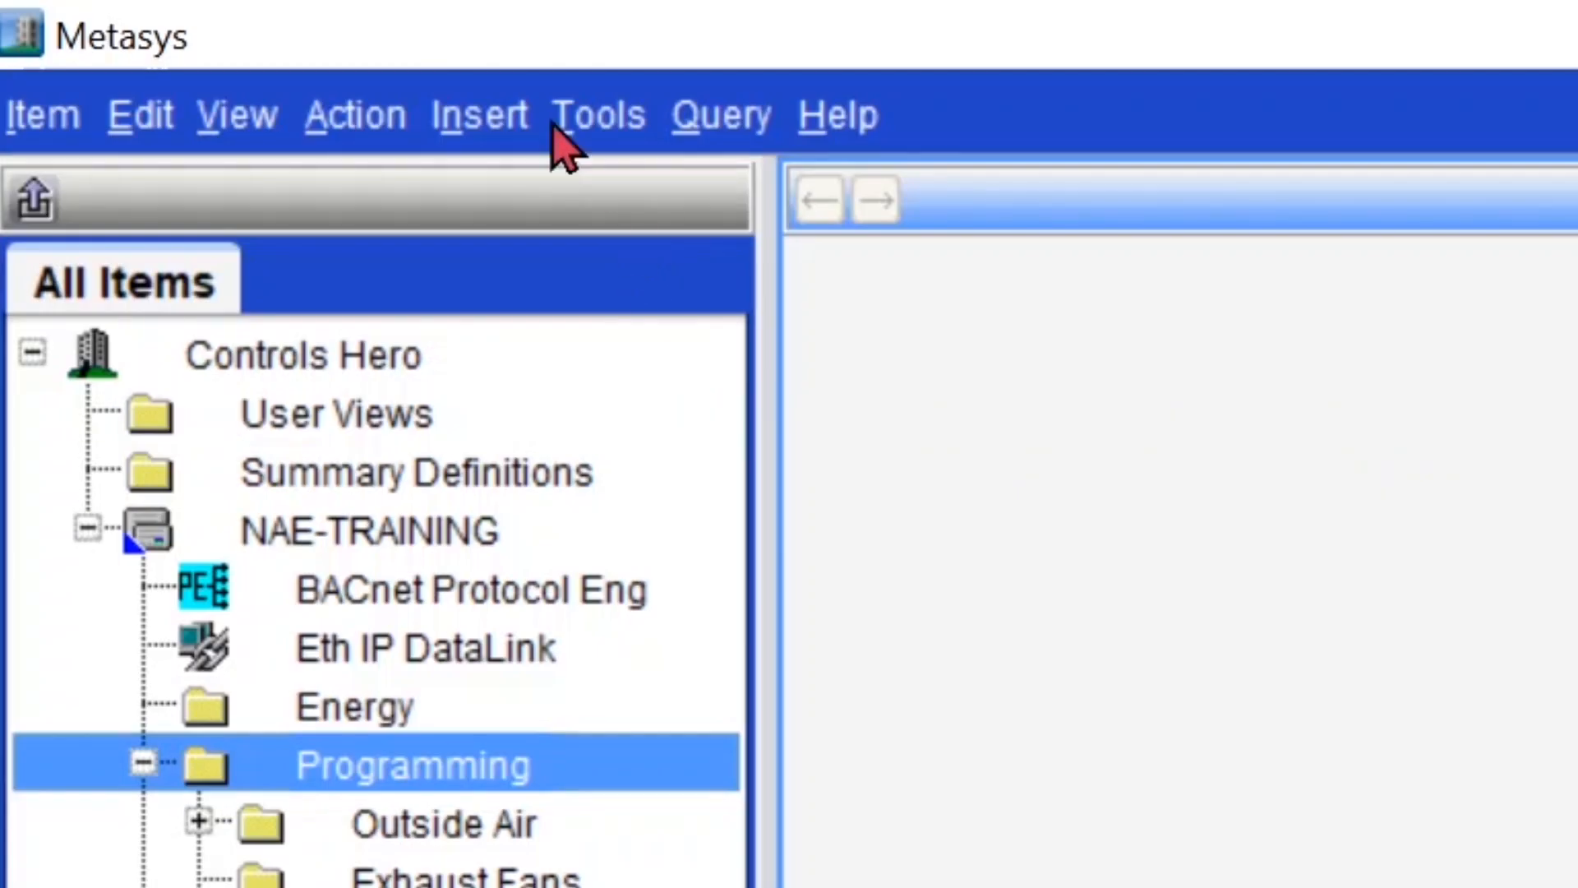
# Insert a folder named Pumps Lead-Lag under the Programming folder, keeping the wizard's other default settings
pyautogui.click(502, 121)
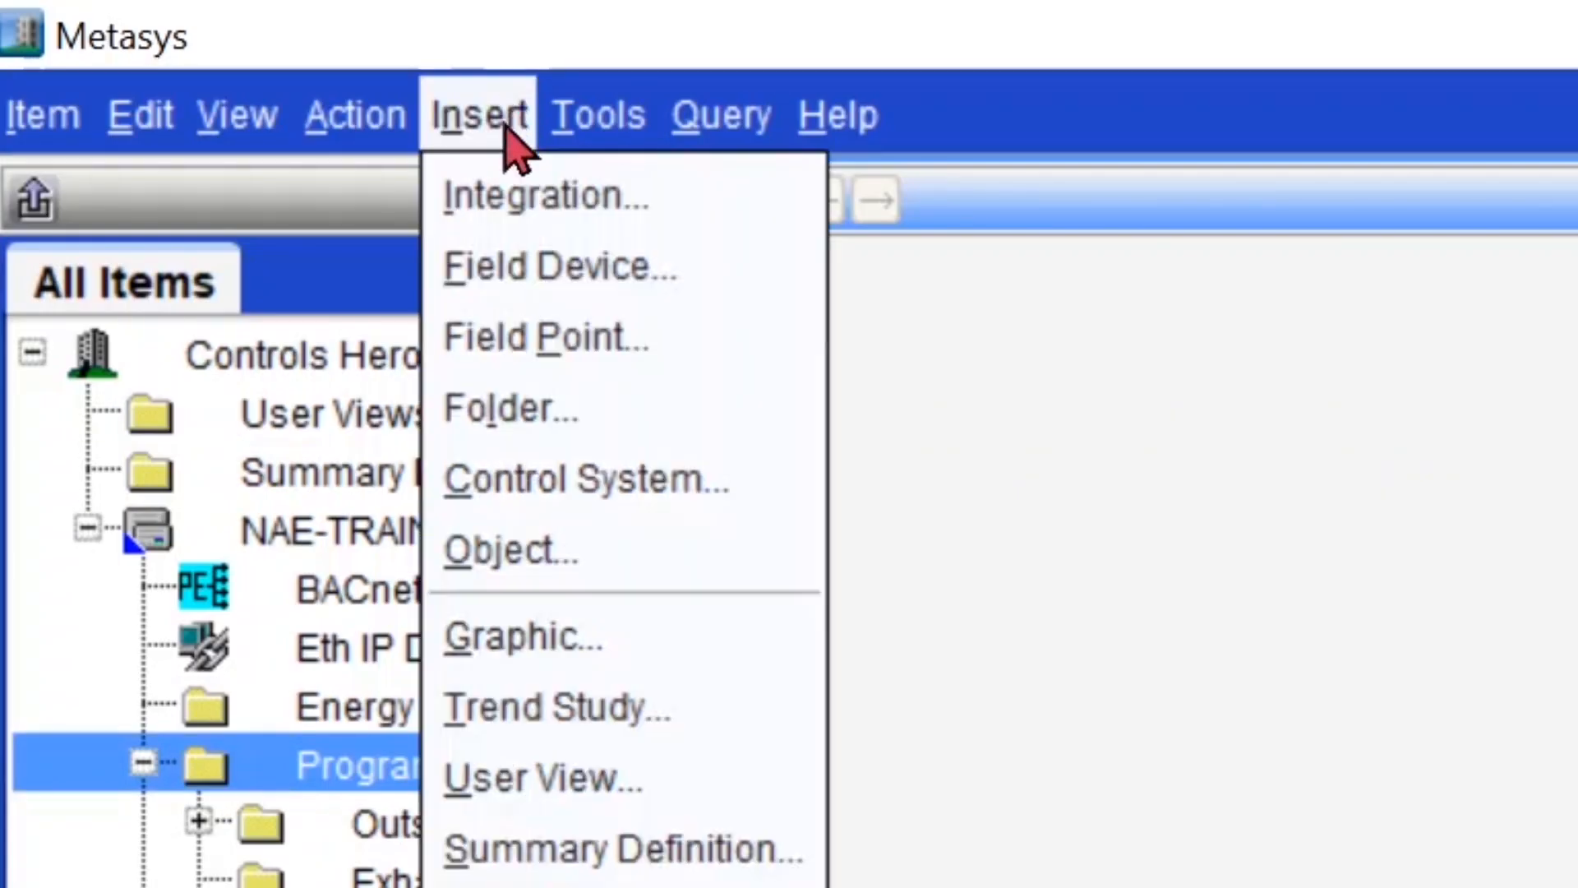
pyautogui.click(605, 407)
pyautogui.click(867, 850)
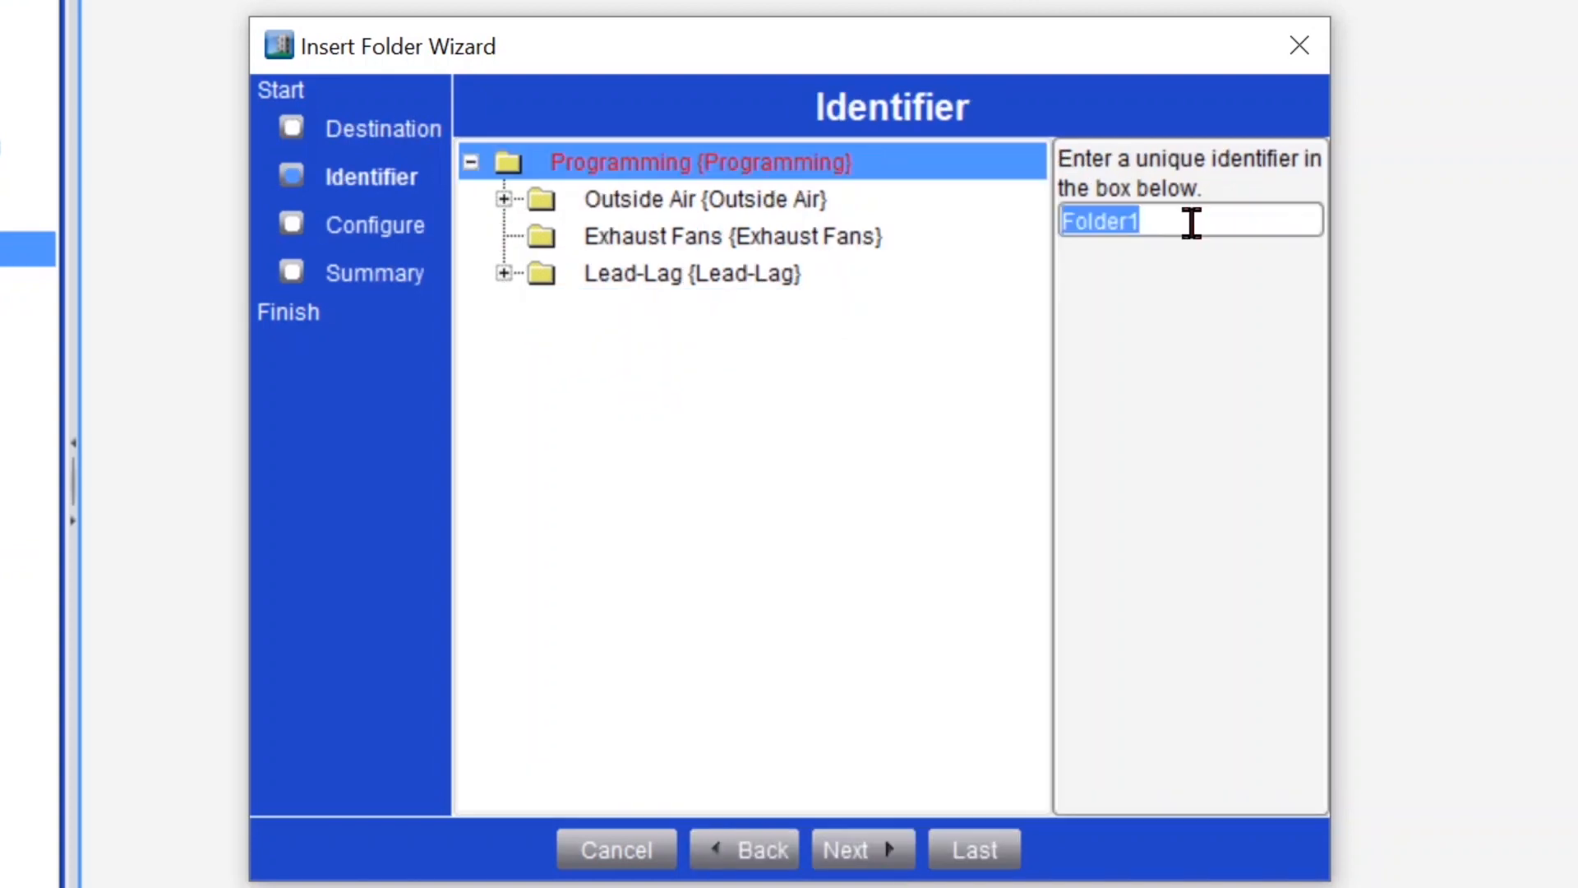
pyautogui.write('Pumps Lead-Lag')
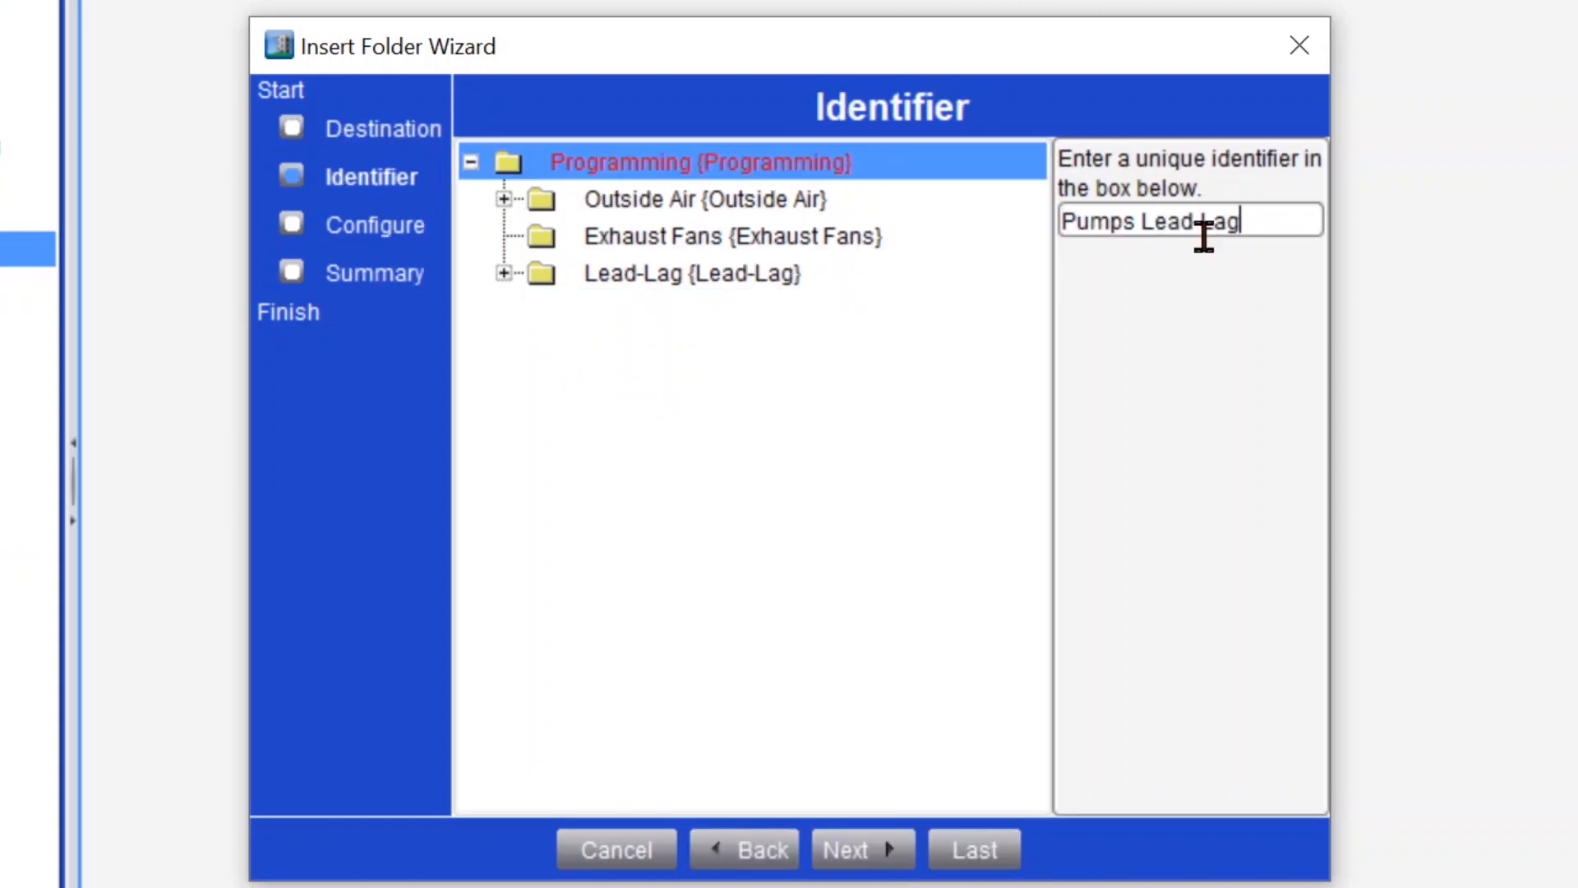
pyautogui.click(945, 850)
pyautogui.click(976, 849)
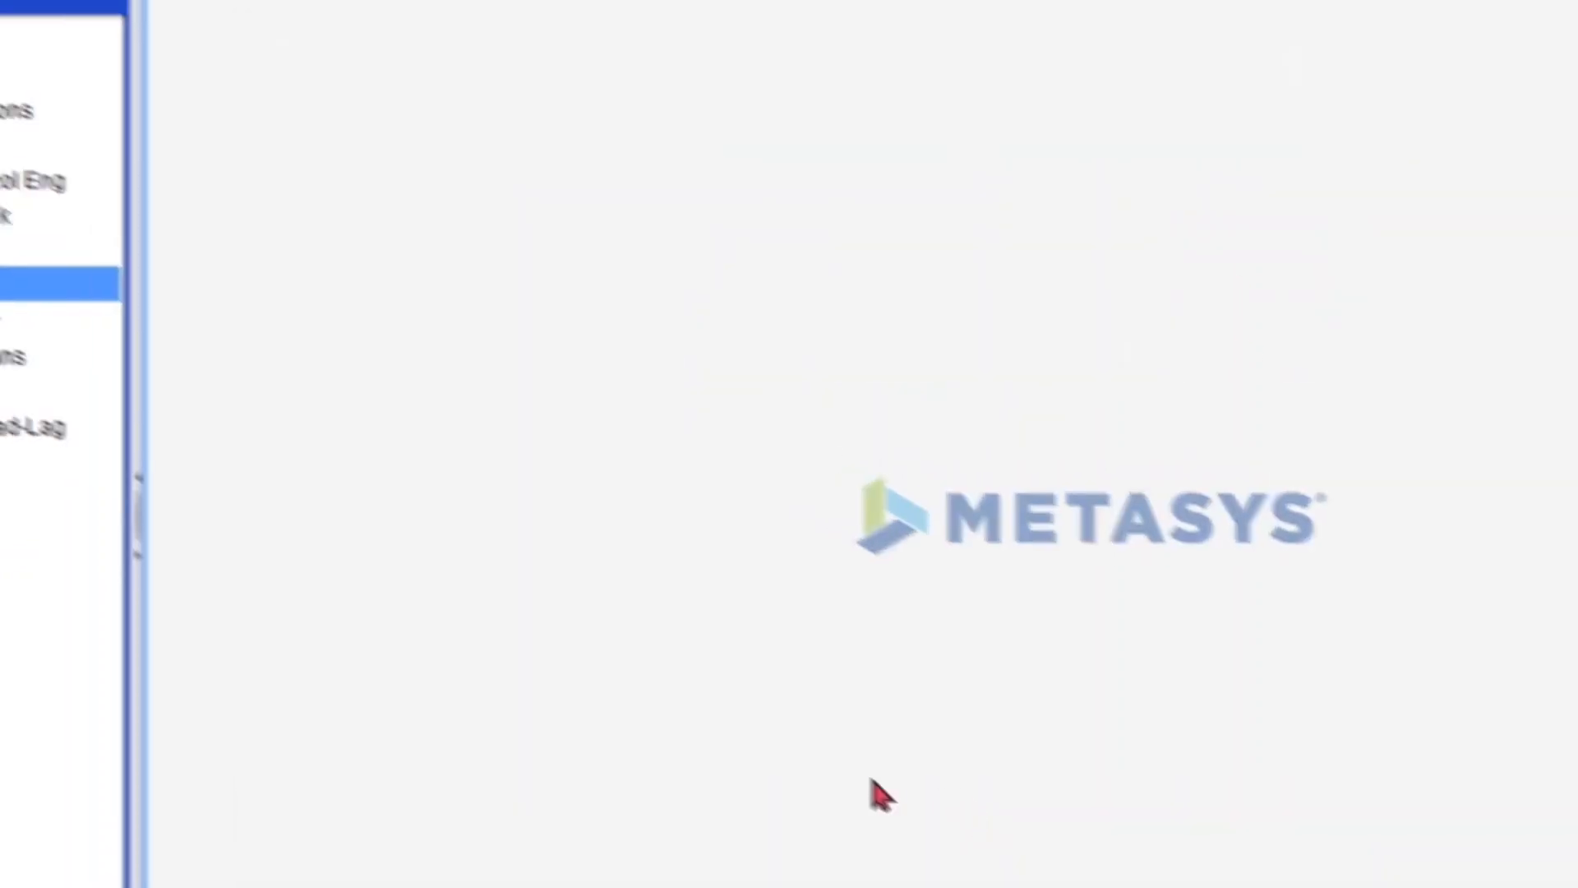
# Start inserting an AV object with the Pumps Lead-Lag folder as its destination
pyautogui.click(382, 606)
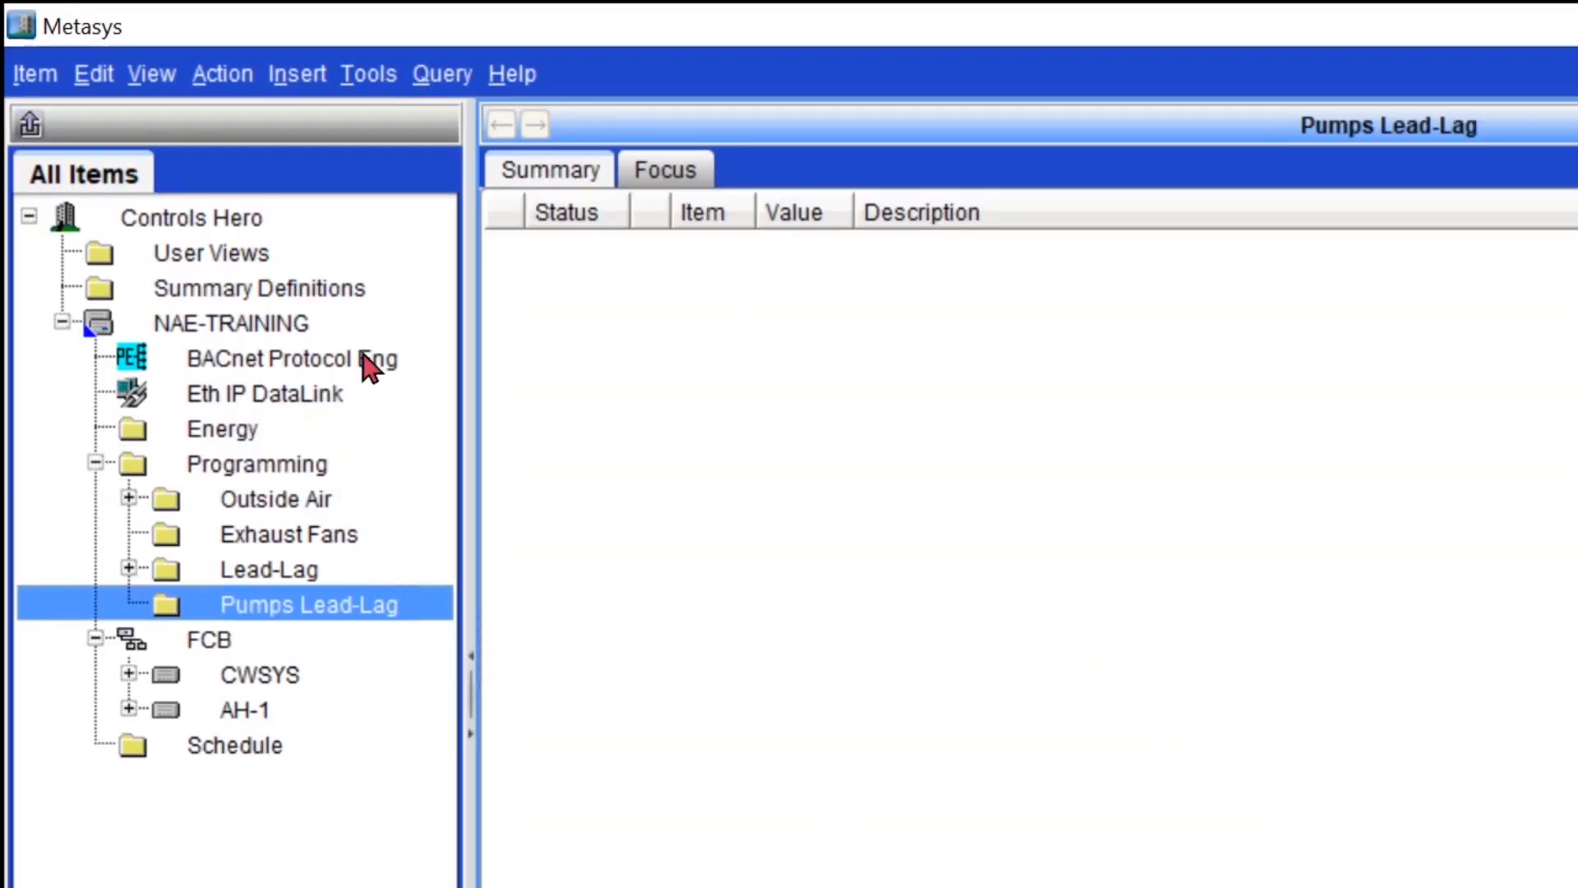
pyautogui.click(297, 74)
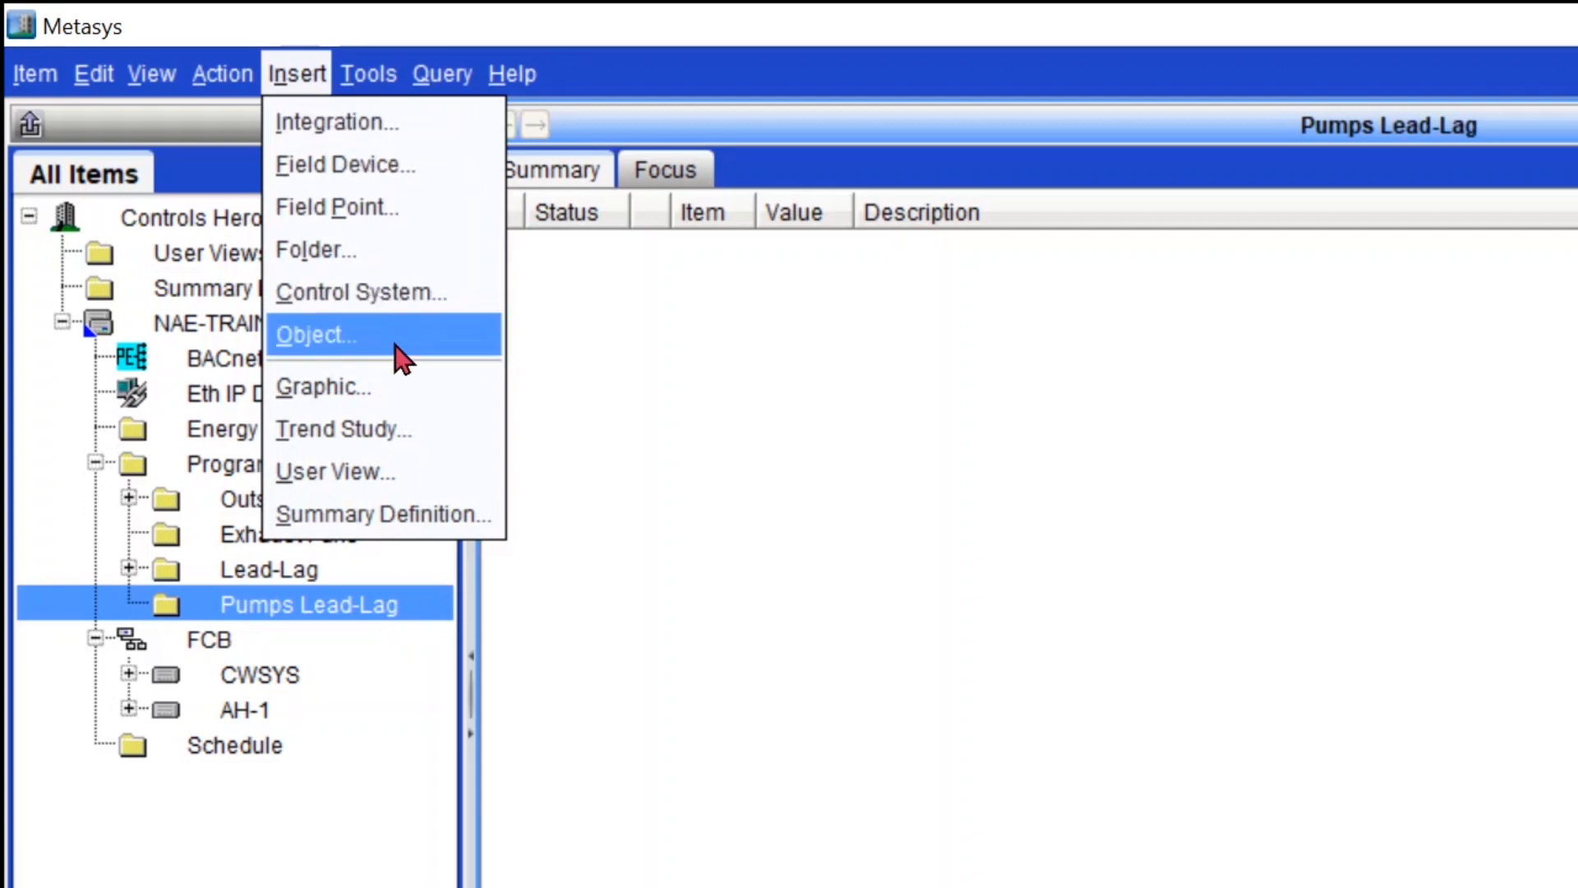
pyautogui.click(396, 348)
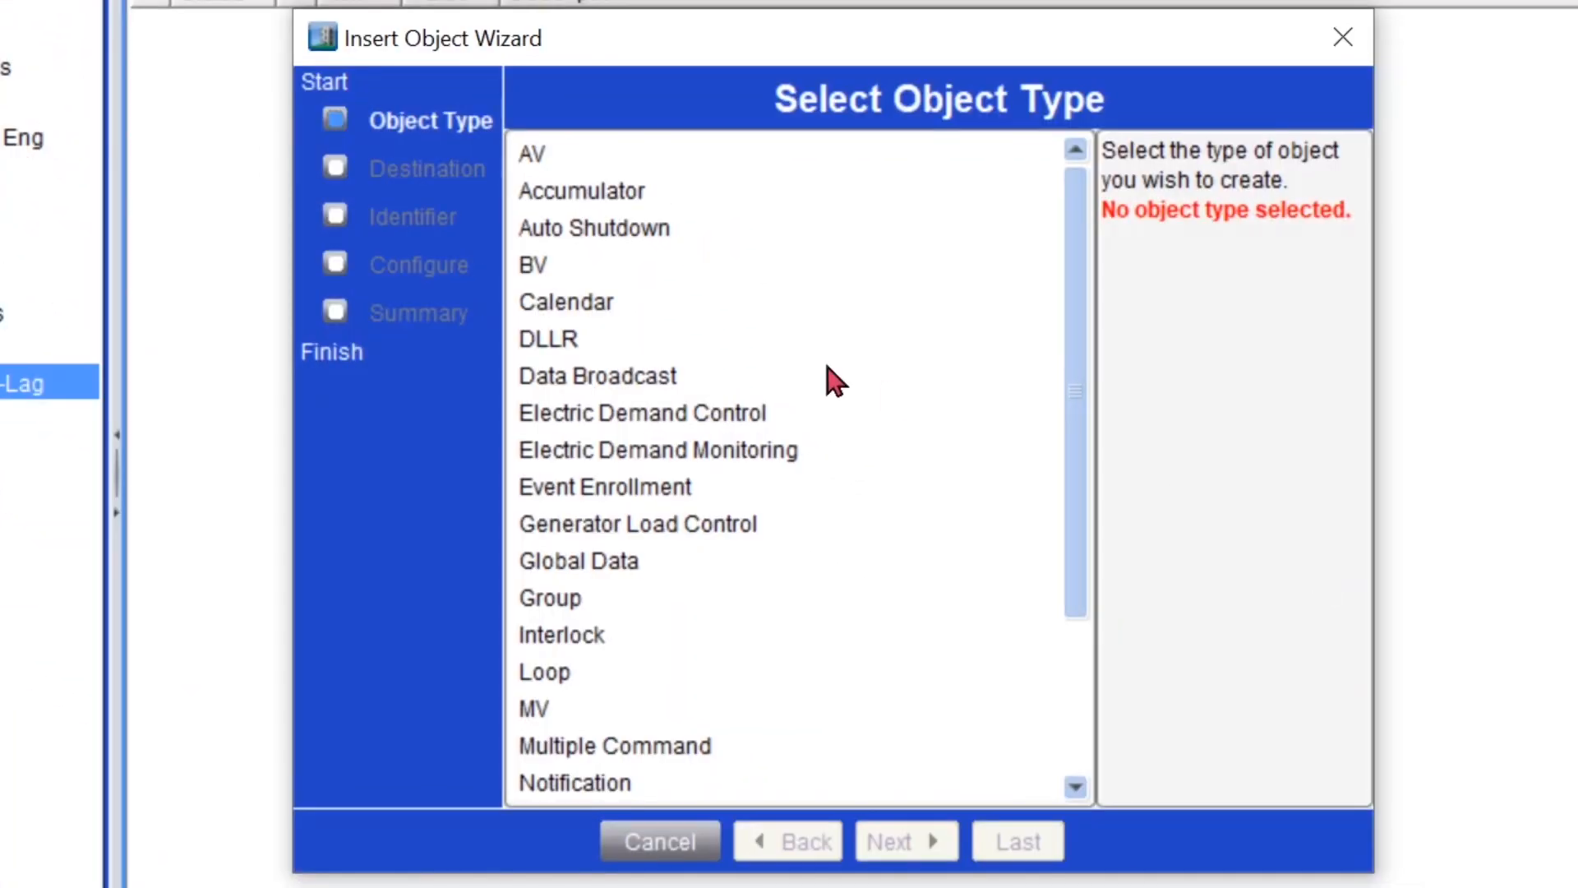
pyautogui.click(618, 158)
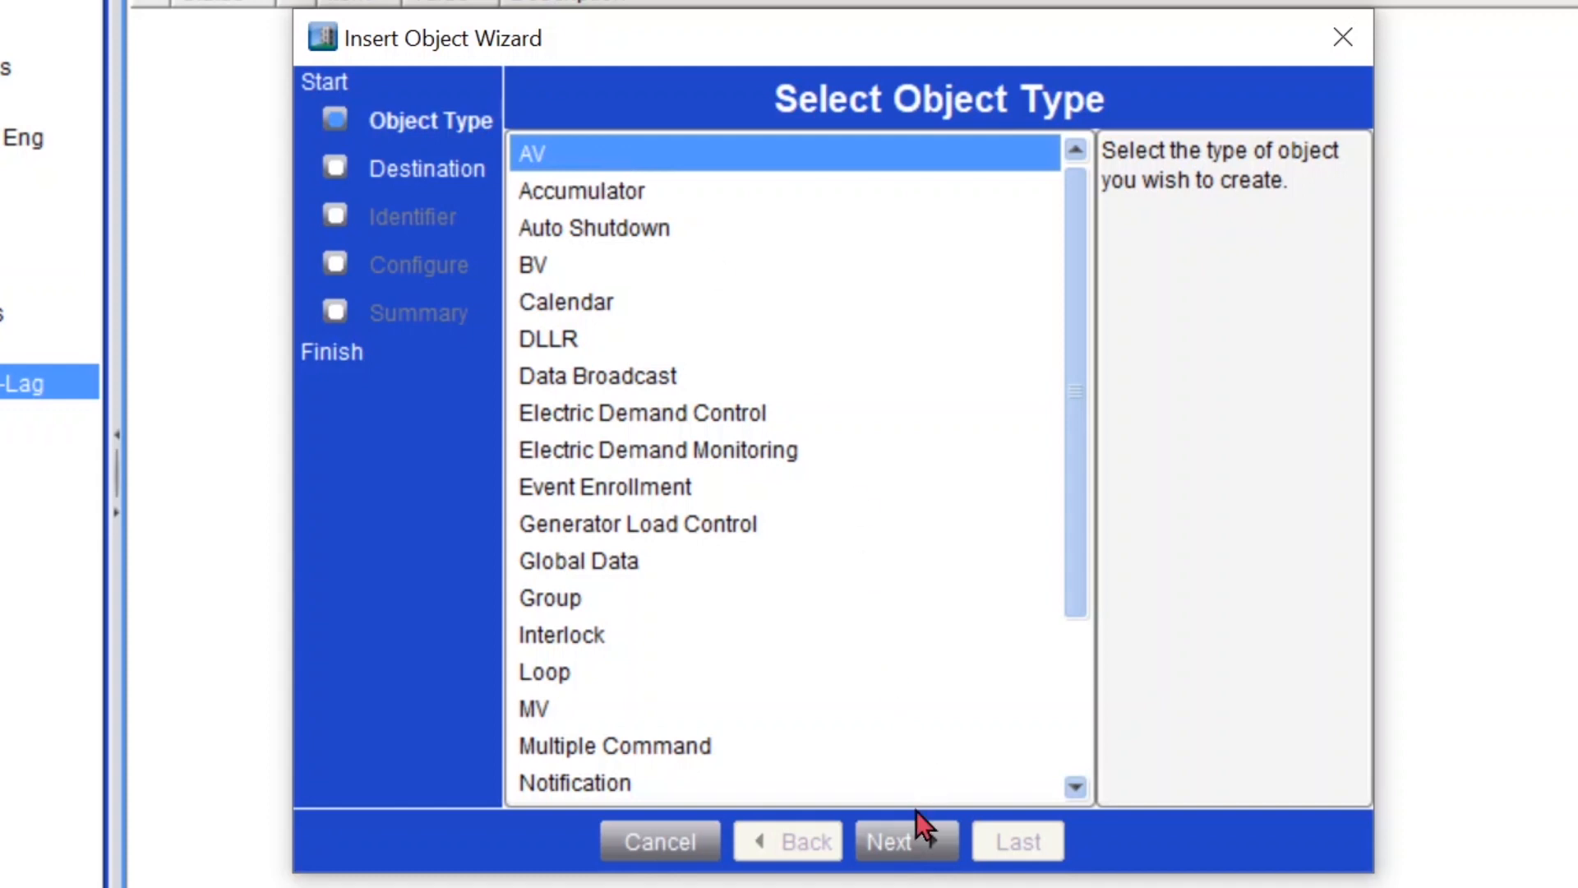
pyautogui.click(911, 847)
pyautogui.click(912, 847)
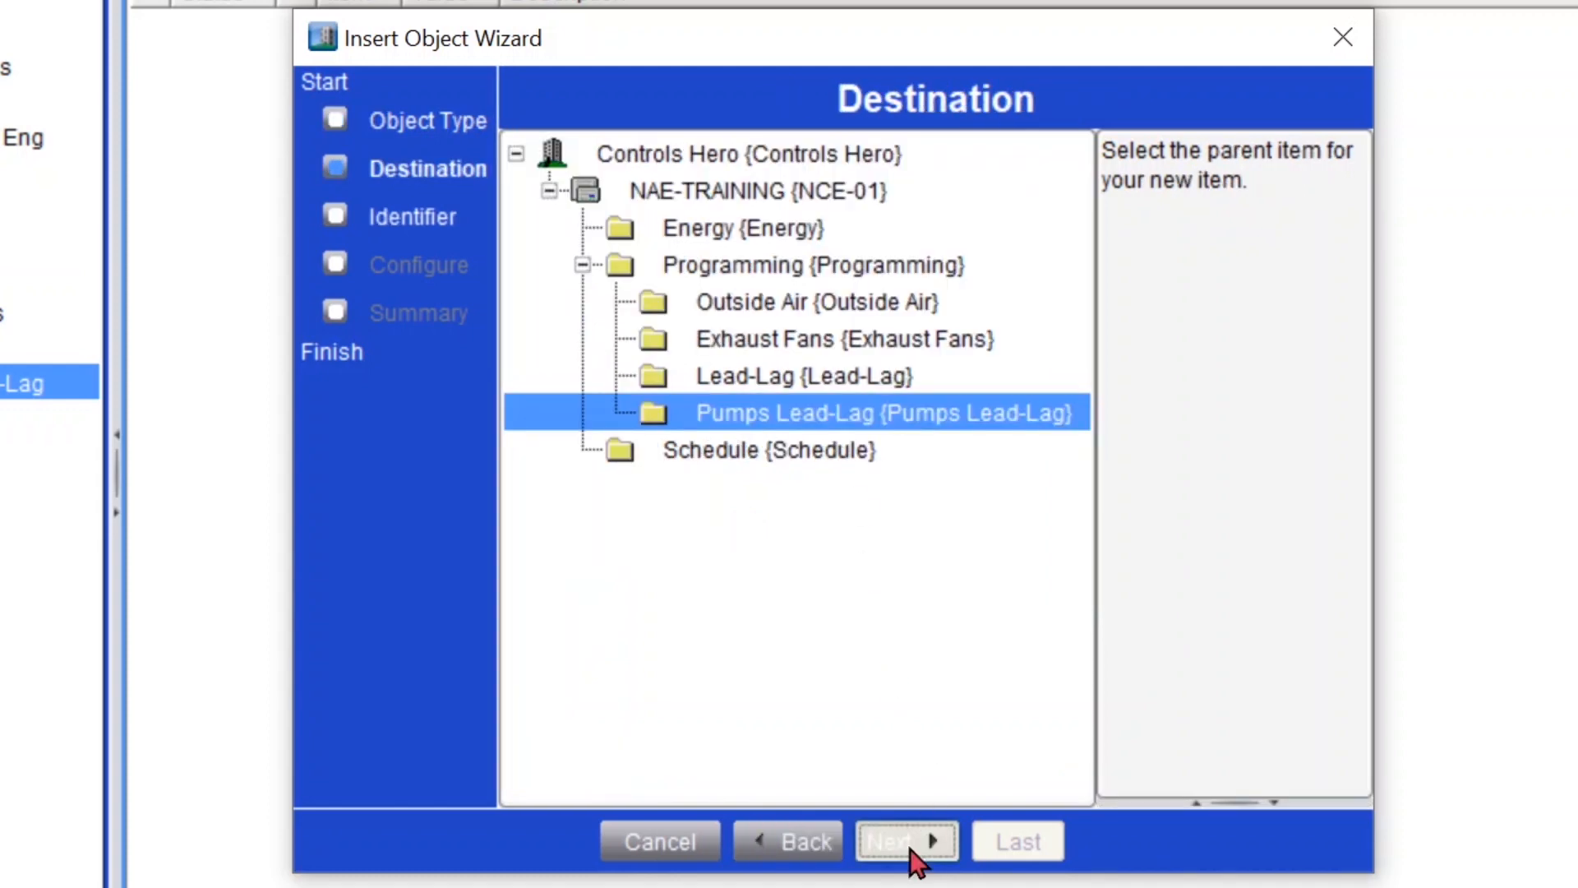
# Give the new AV object the identifier PMP-LEAD and proceed to its configuration
pyautogui.doubleClick(1191, 224)
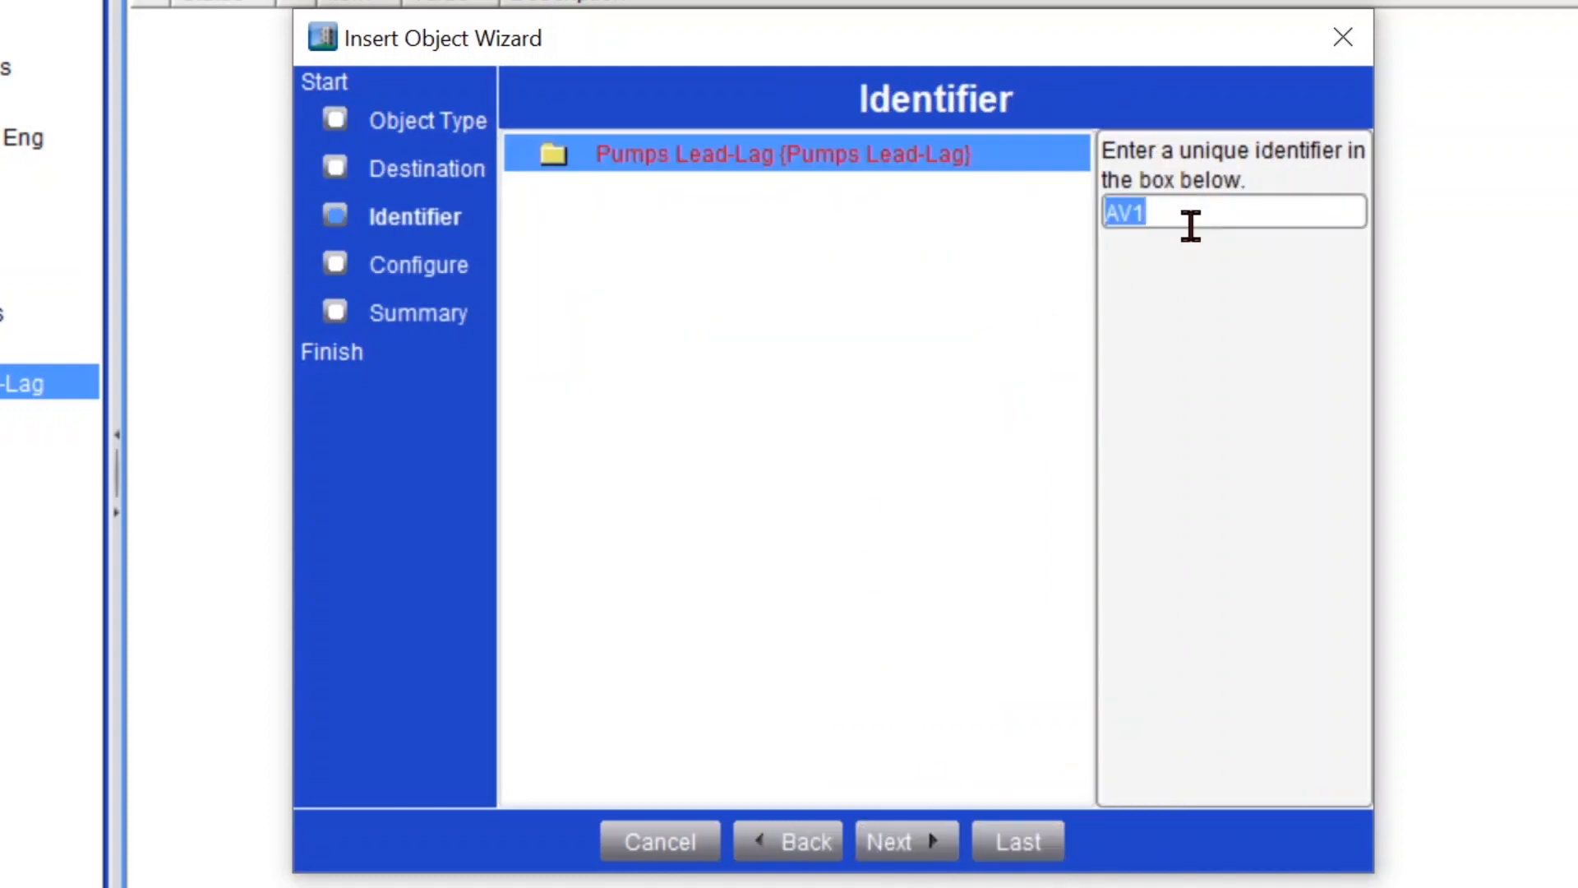
pyautogui.write('PMP')
pyautogui.write('_L')
pyautogui.press('BackSpace')
pyautogui.press('BackSpace')
pyautogui.write('-LE')
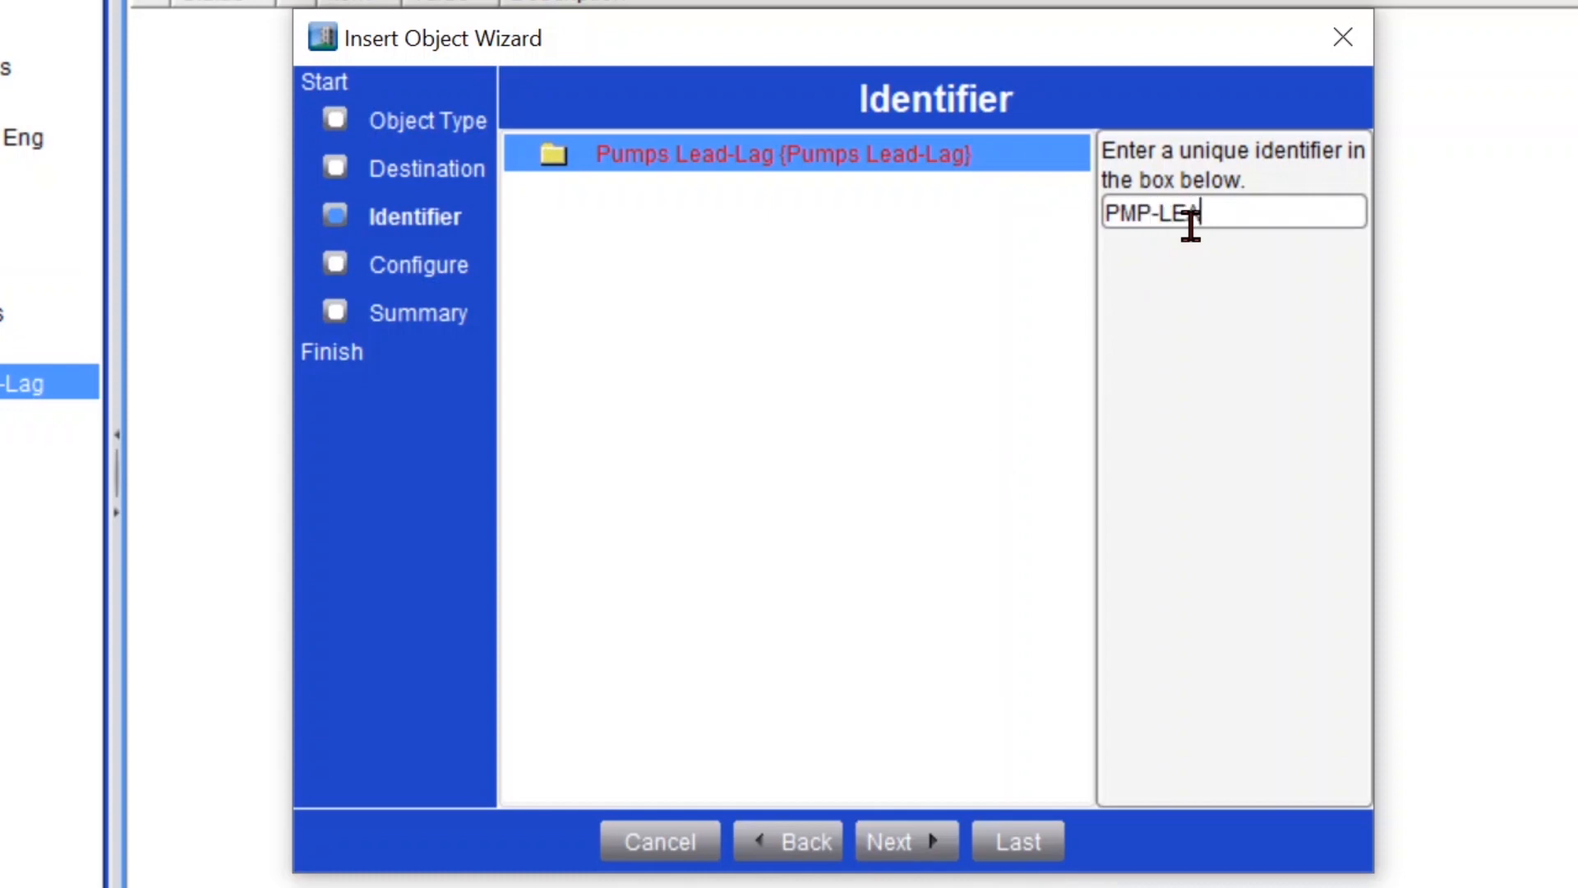
pyautogui.write('AD')
pyautogui.click(904, 841)
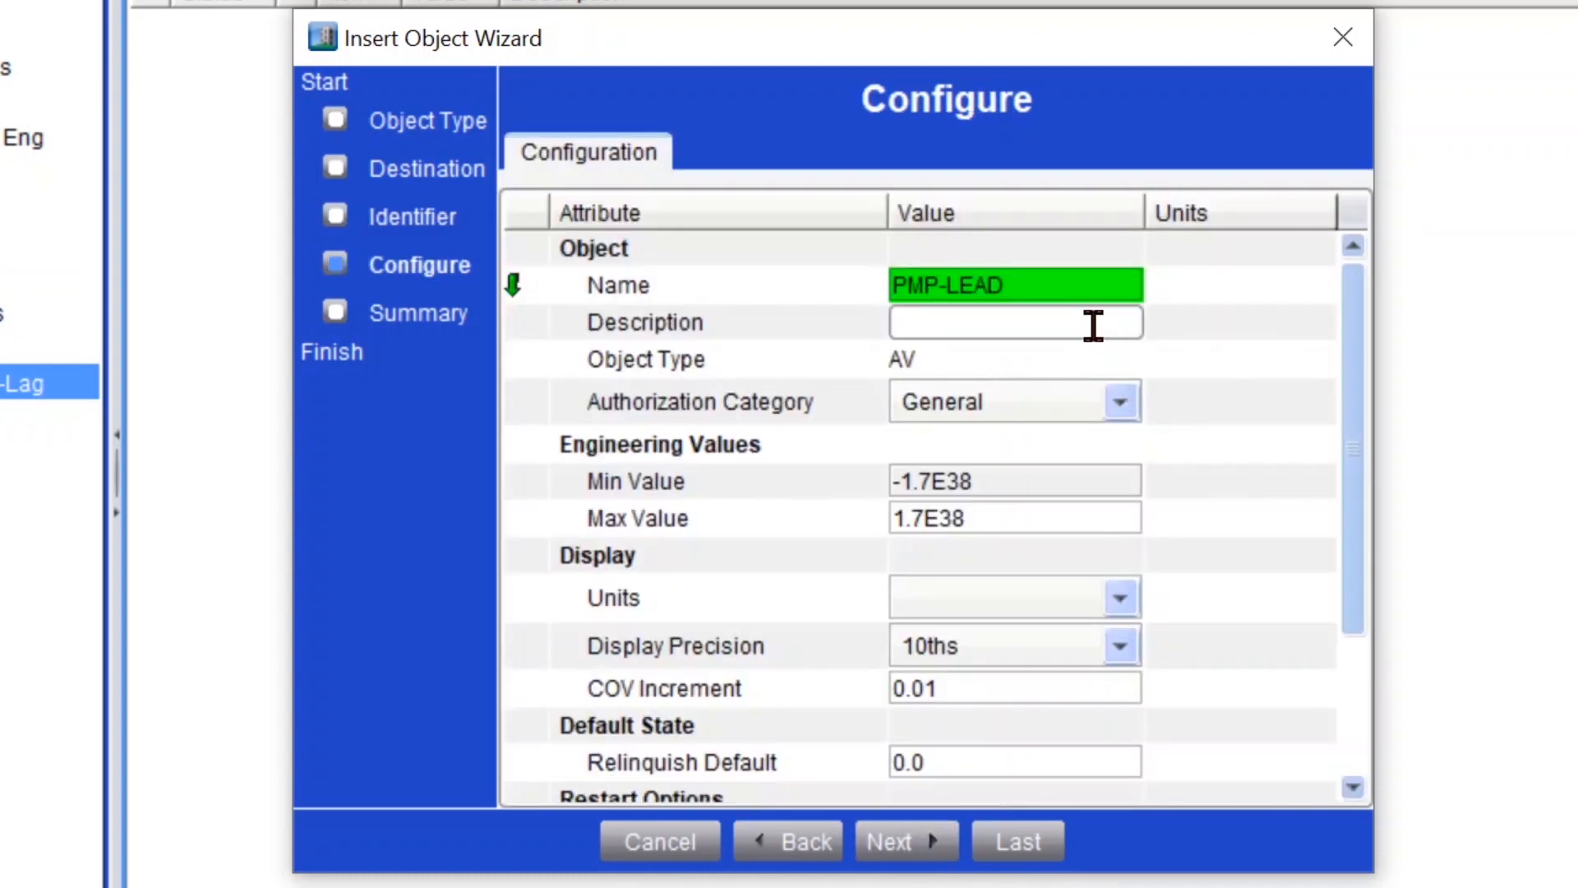
# Enter "Pump Lead (1,2 or 3)" as the description of the PMP-LEAD object
pyautogui.write('Pump Lead (1,2')
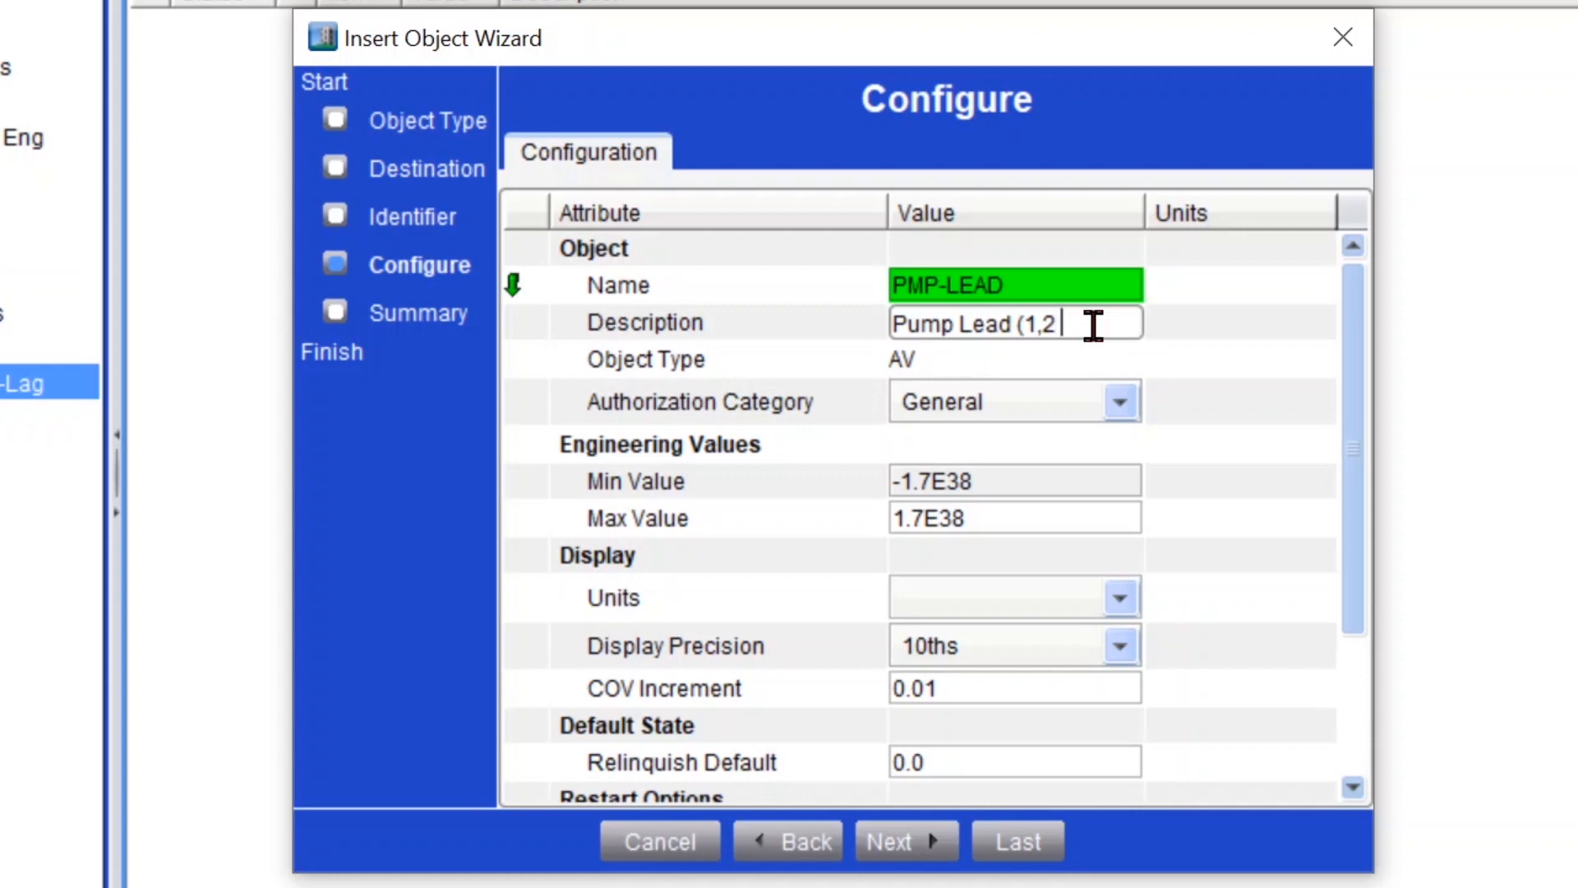
pyautogui.write(' or 3)')
pyautogui.press('Return')
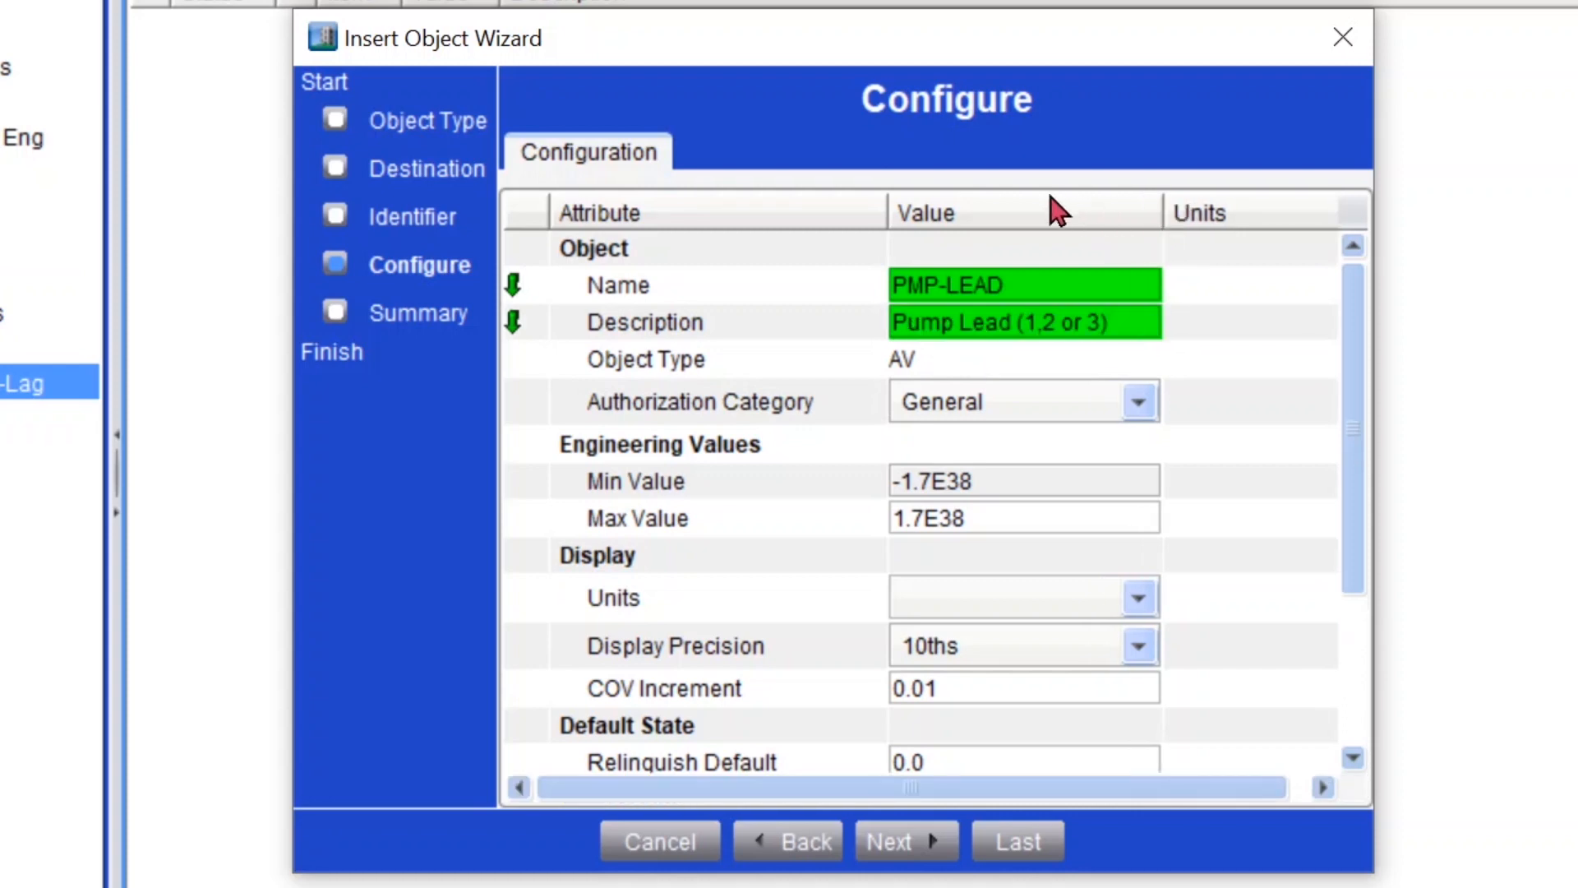
# Set PMP-LEAD's engineering limits to a minimum value of 1 and a maximum value of 3
pyautogui.scroll(-4, 1367, 405)
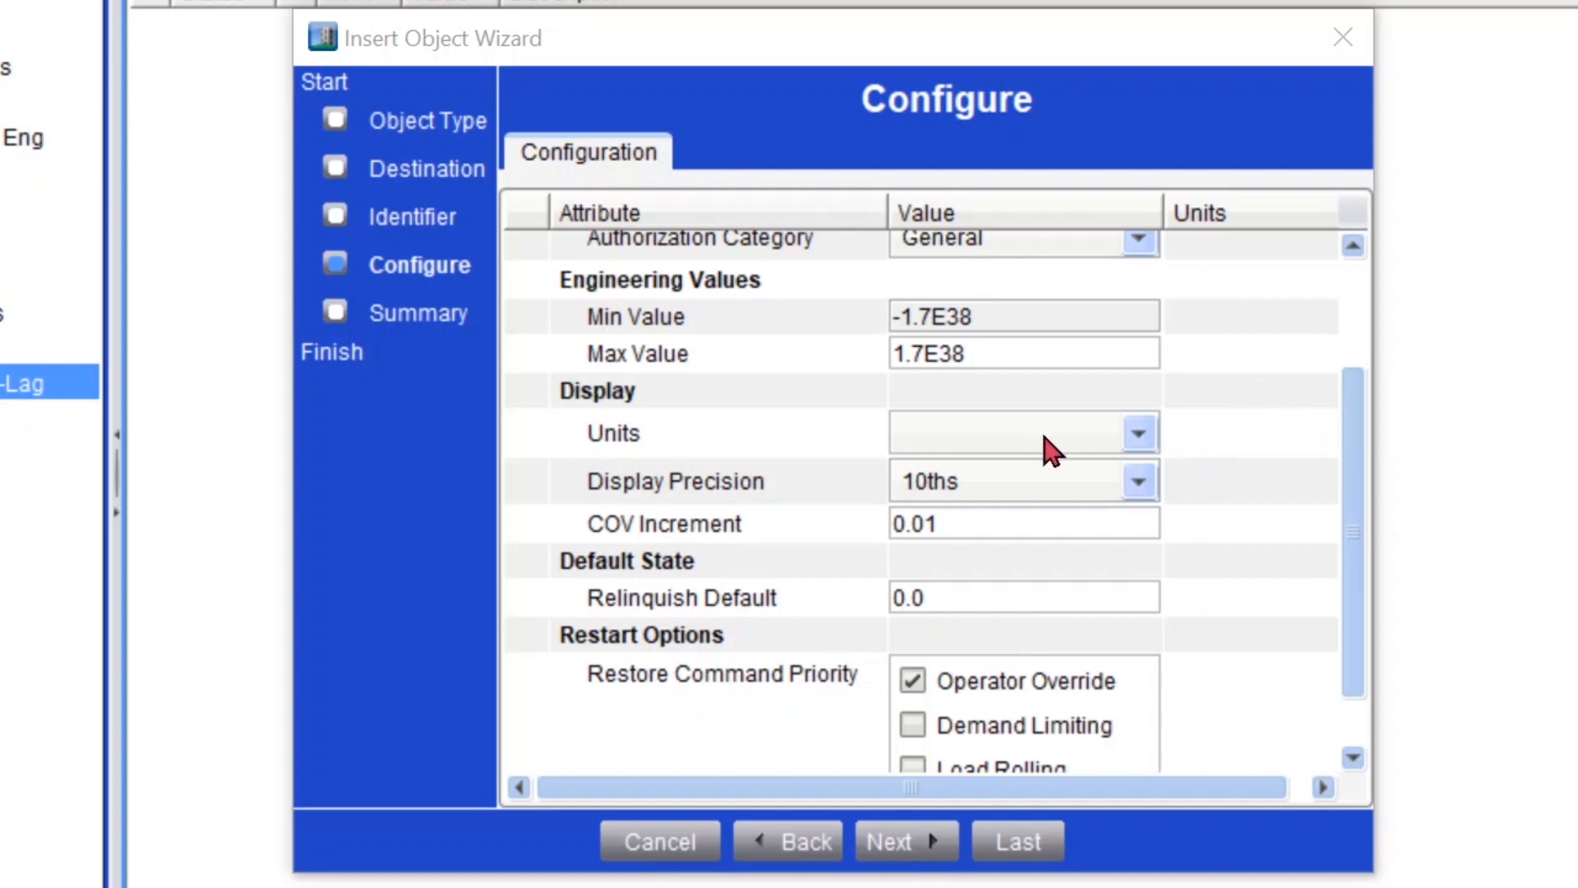
pyautogui.moveTo(1065, 348)
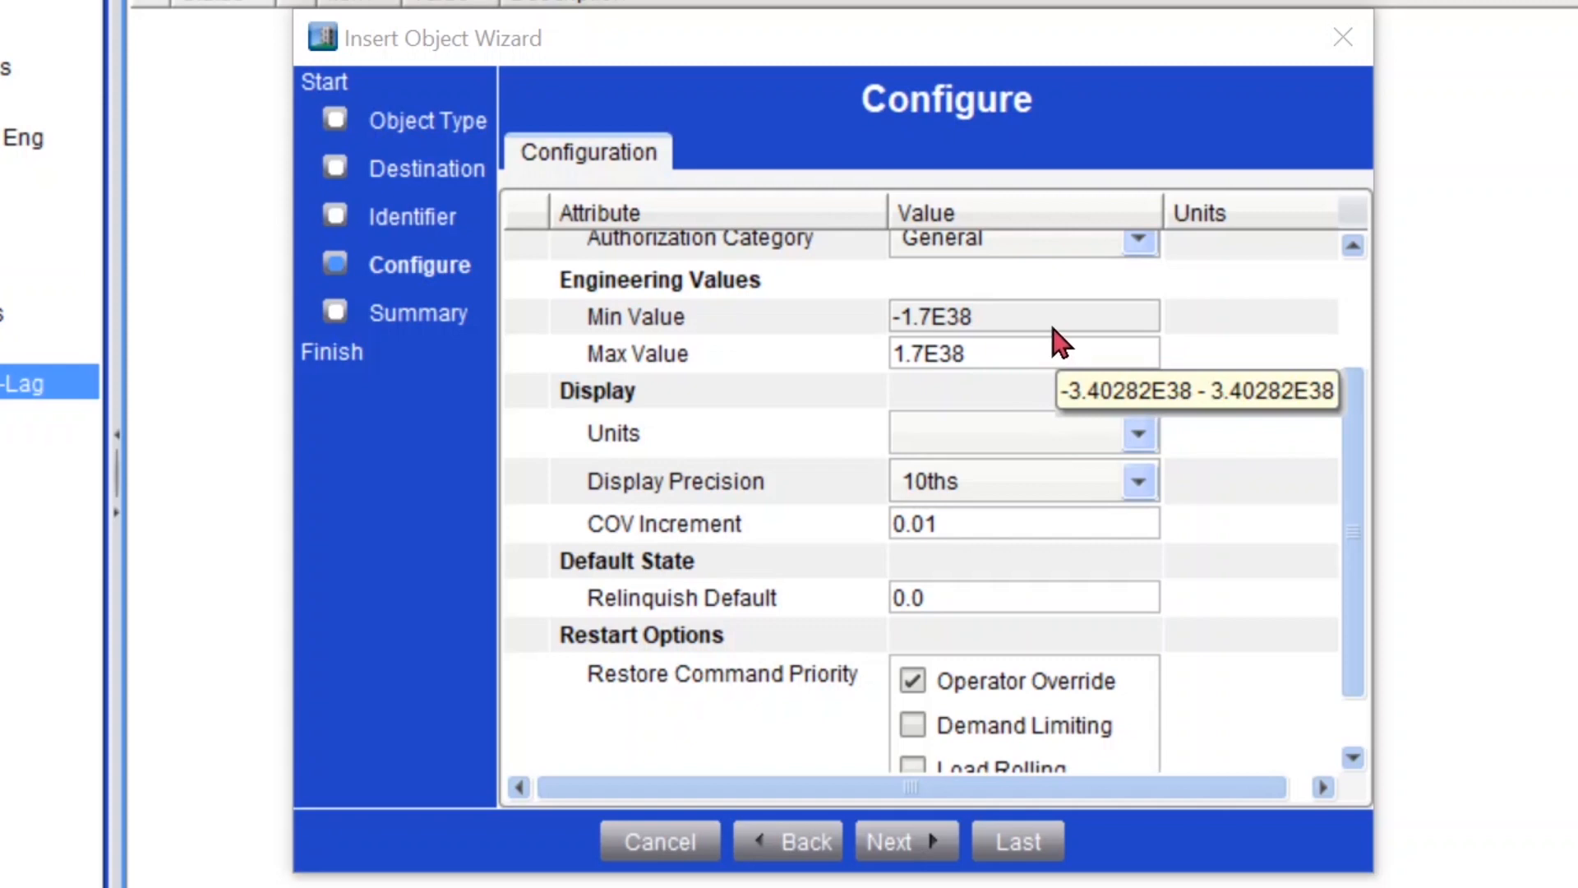
pyautogui.click(1051, 320)
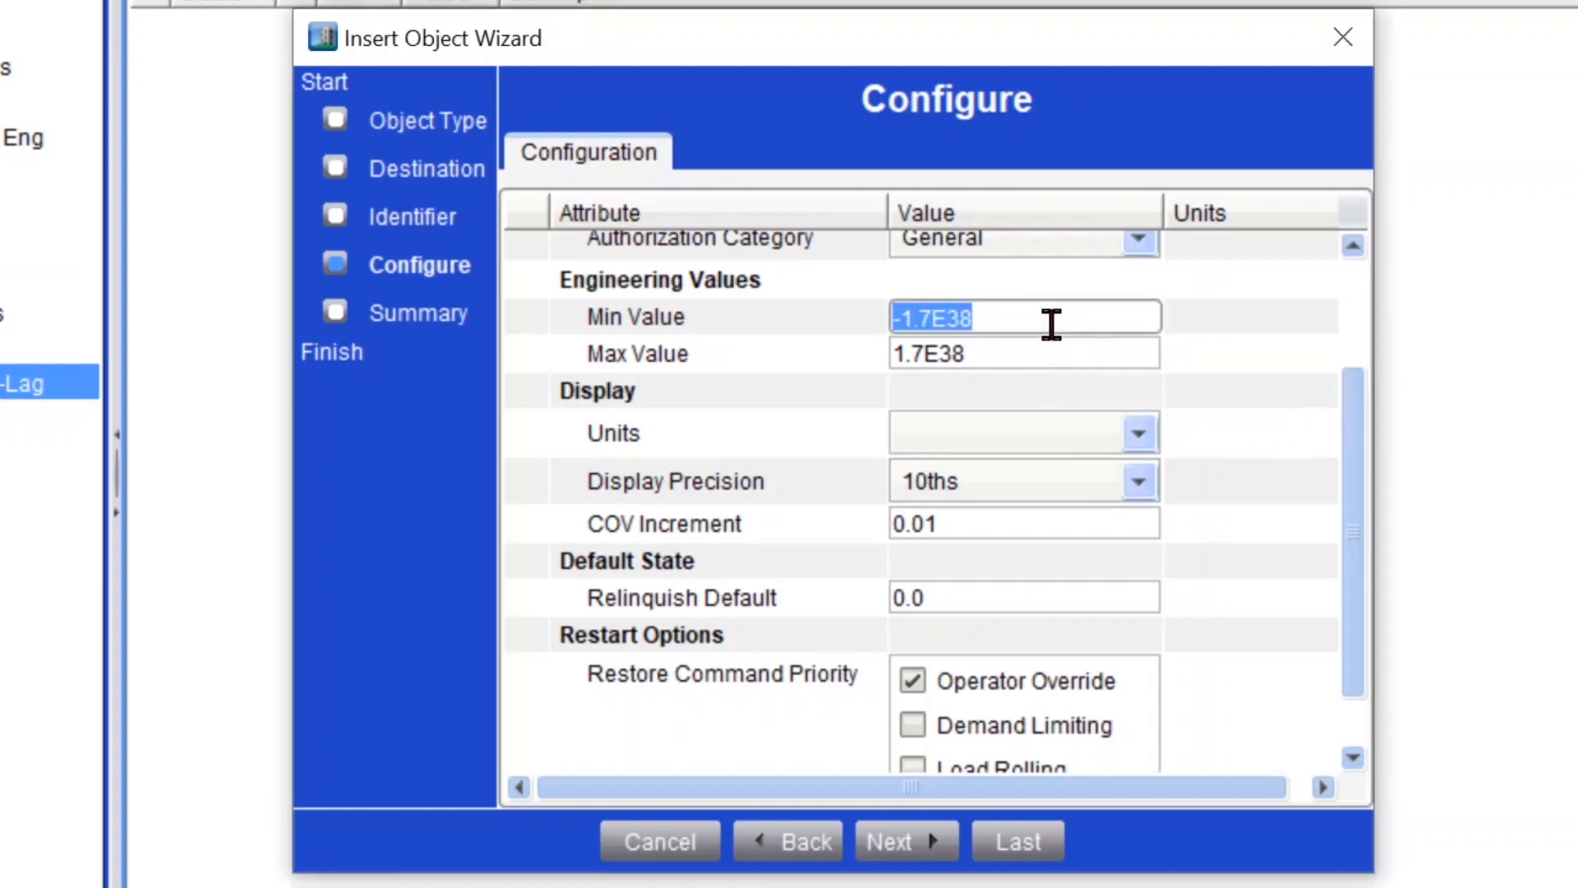
pyautogui.write('1')
pyautogui.click(1027, 352)
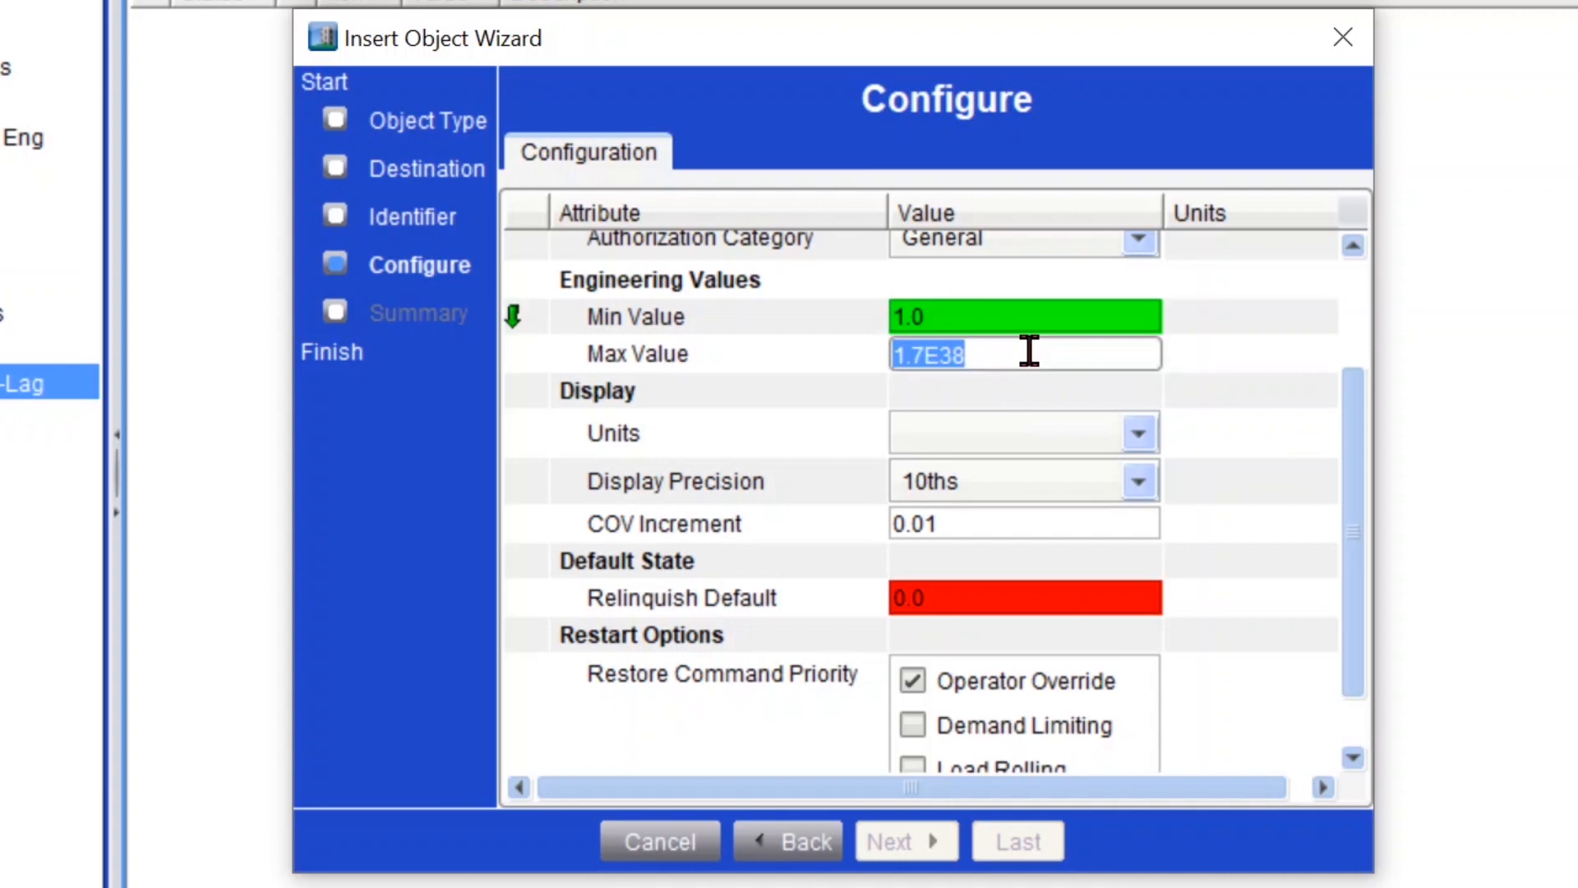
pyautogui.write('3')
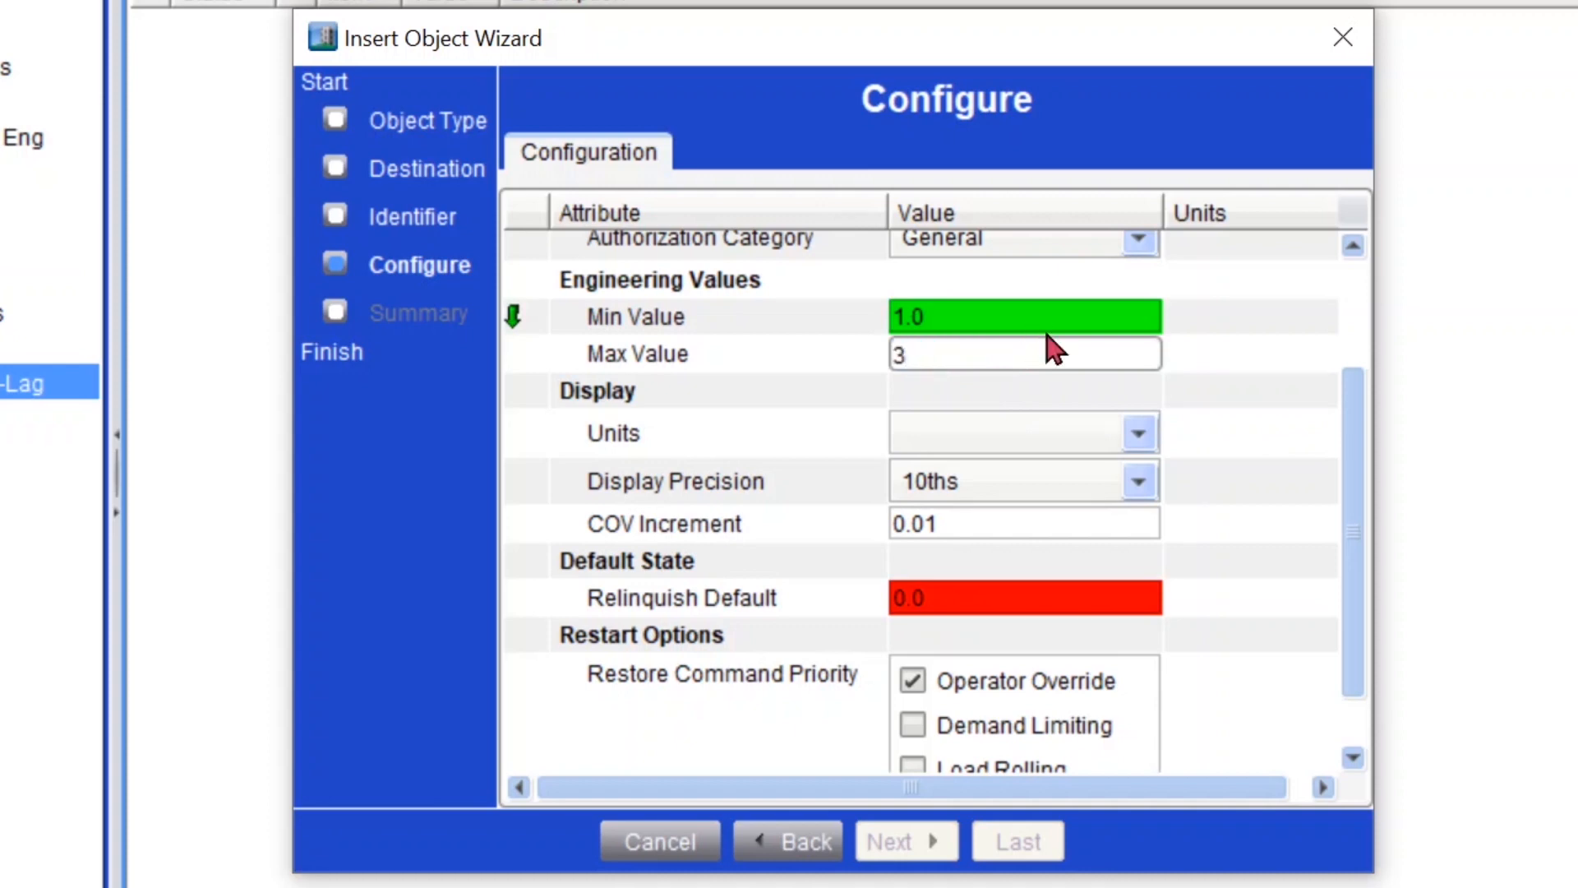
pyautogui.click(1043, 329)
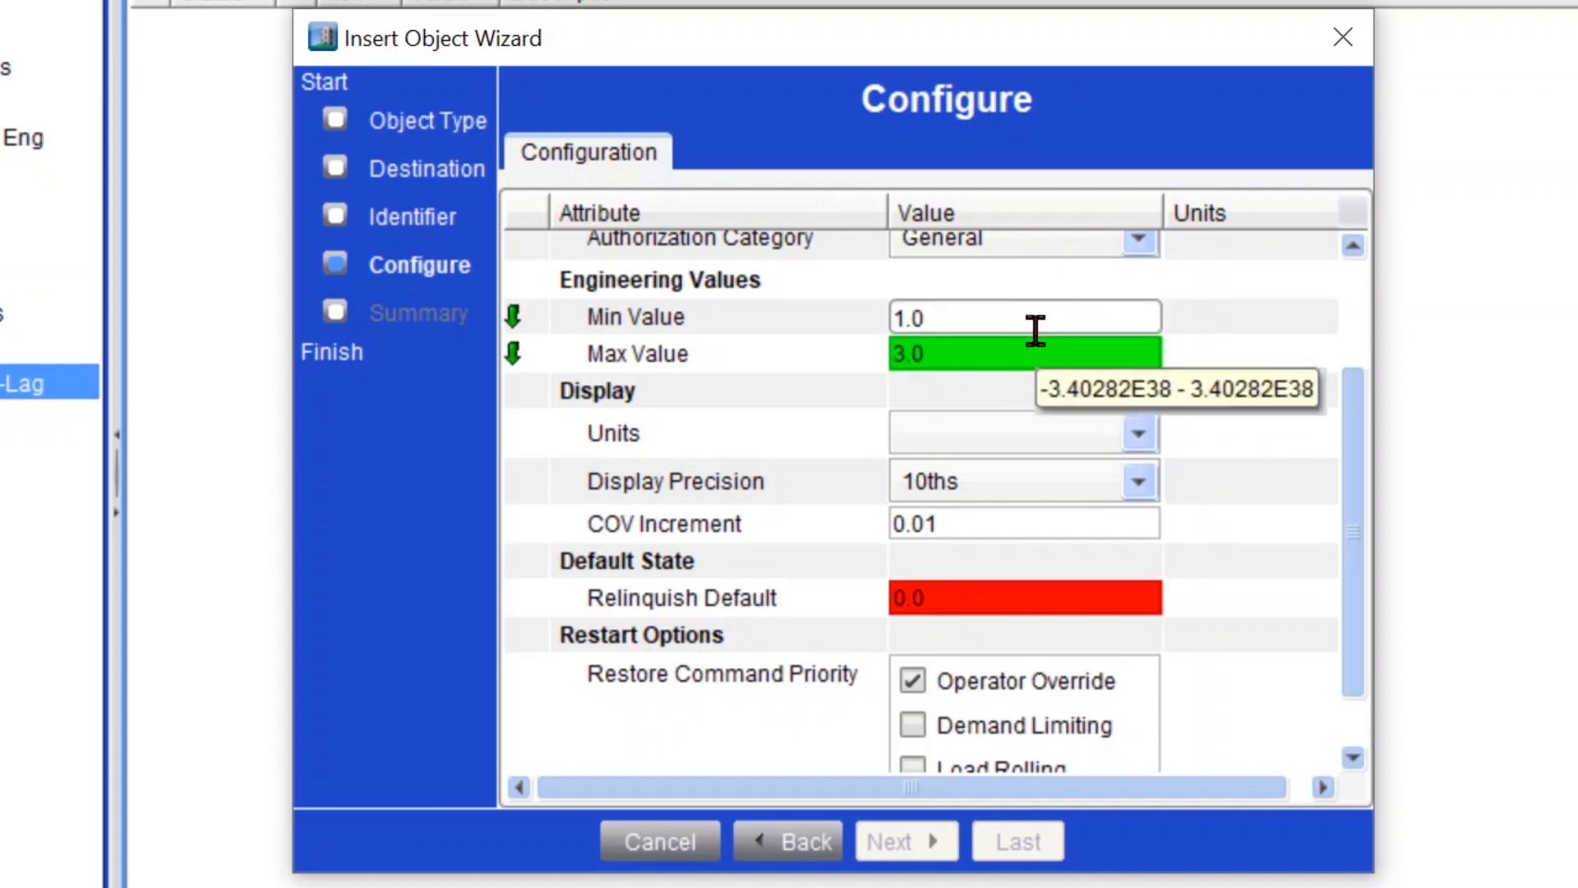
# Set PMP-LEAD's display precision to 1s and its COV increment to 1
pyautogui.click(990, 503)
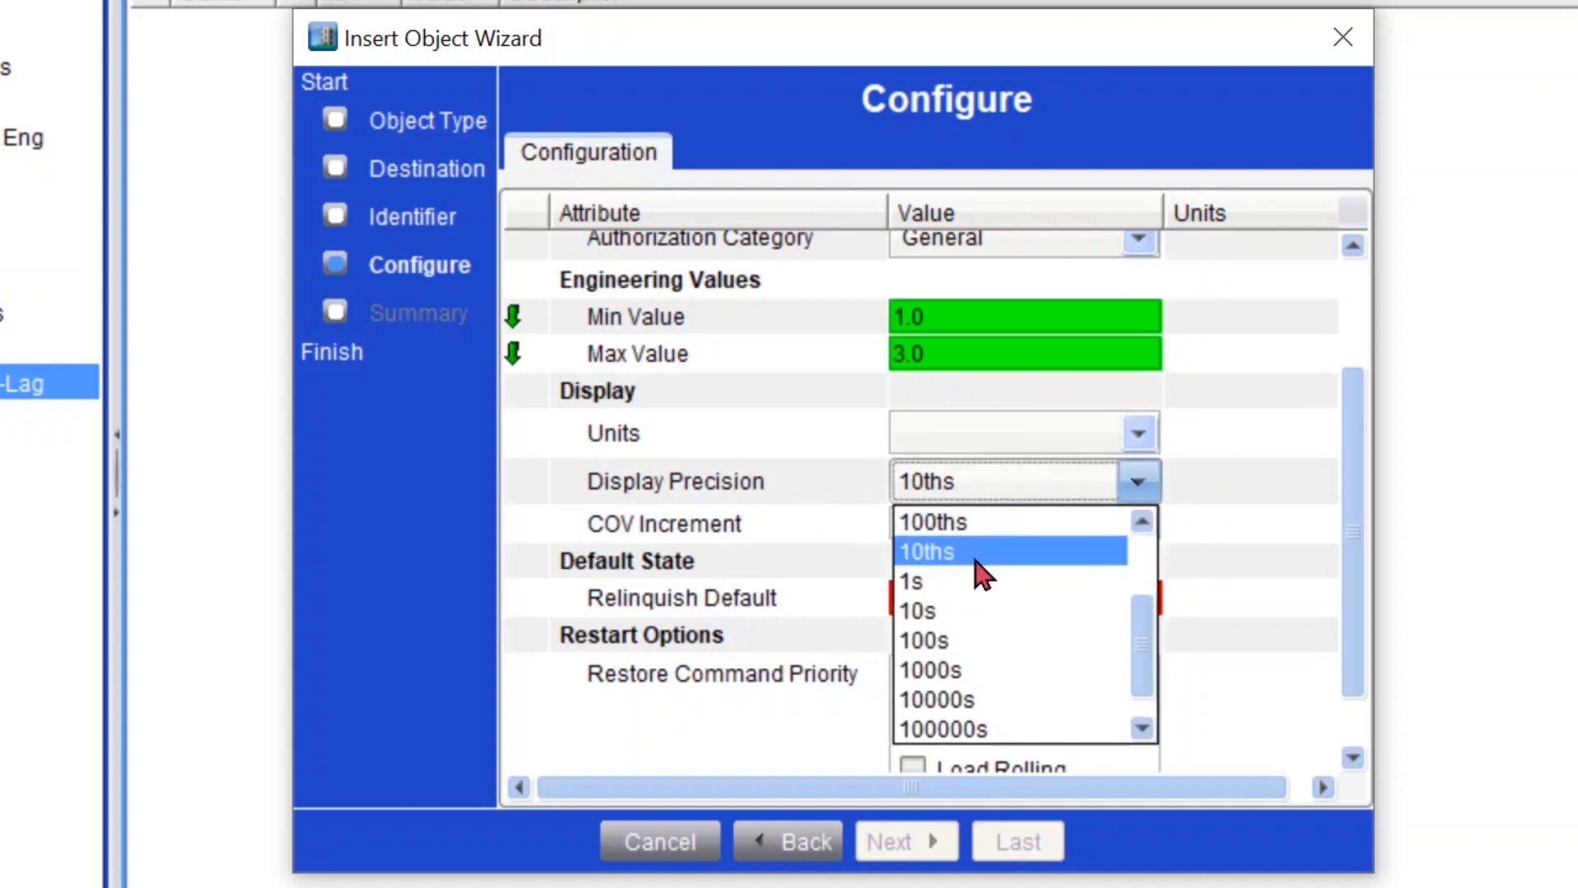
pyautogui.click(945, 599)
pyautogui.click(1031, 353)
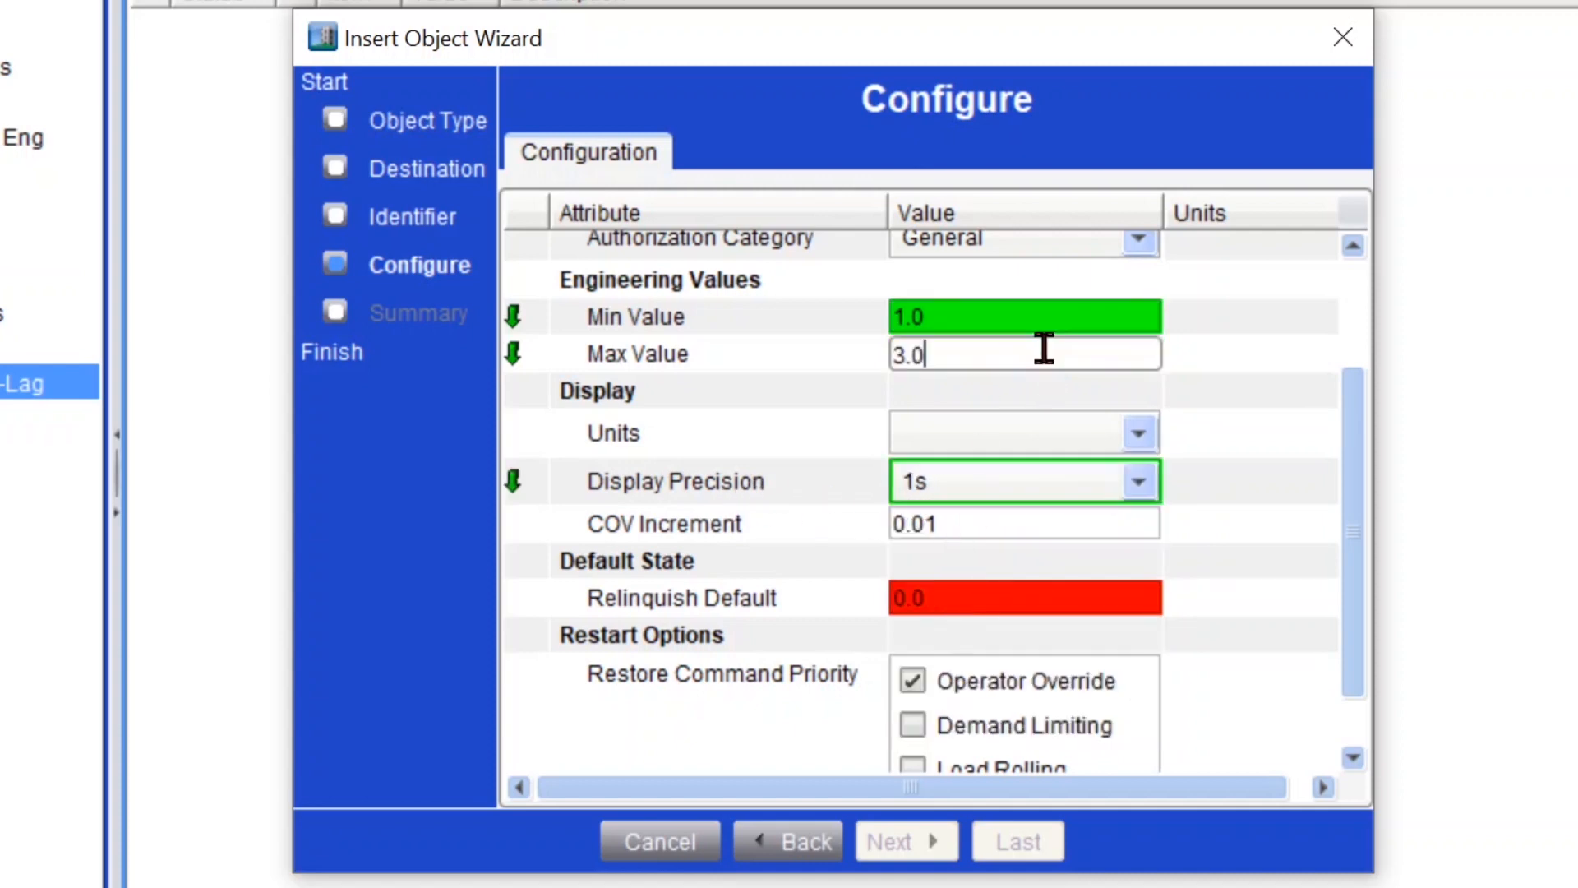
pyautogui.click(990, 524)
pyautogui.moveTo(954, 524); pyautogui.dragTo(838, 515)
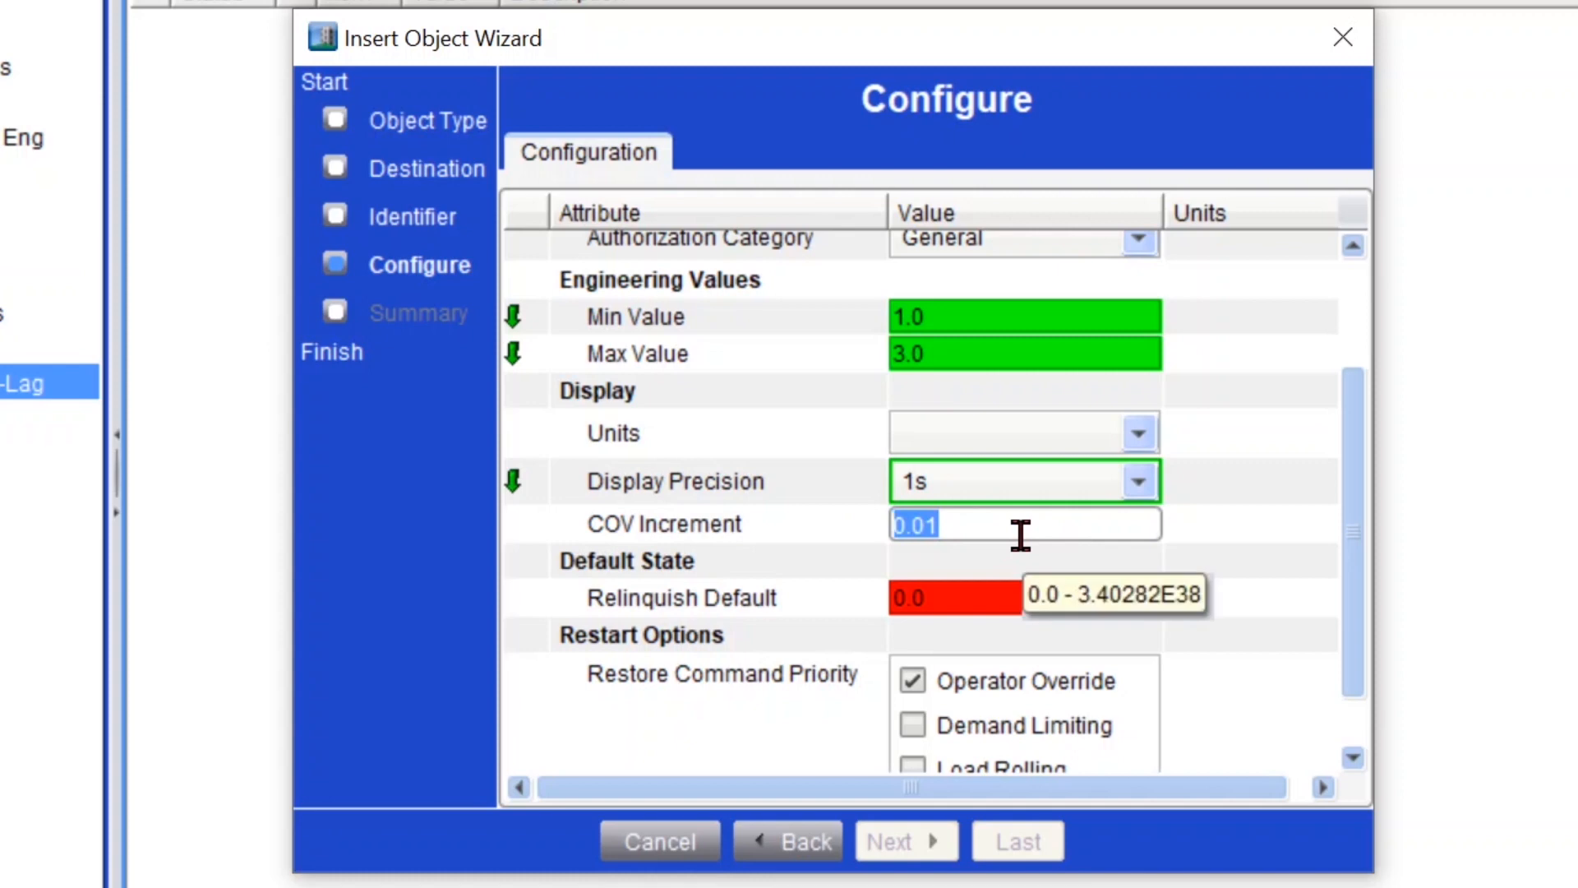
pyautogui.write('1')
# Set PMP-LEAD's relinquish default to 1
pyautogui.click(1019, 591)
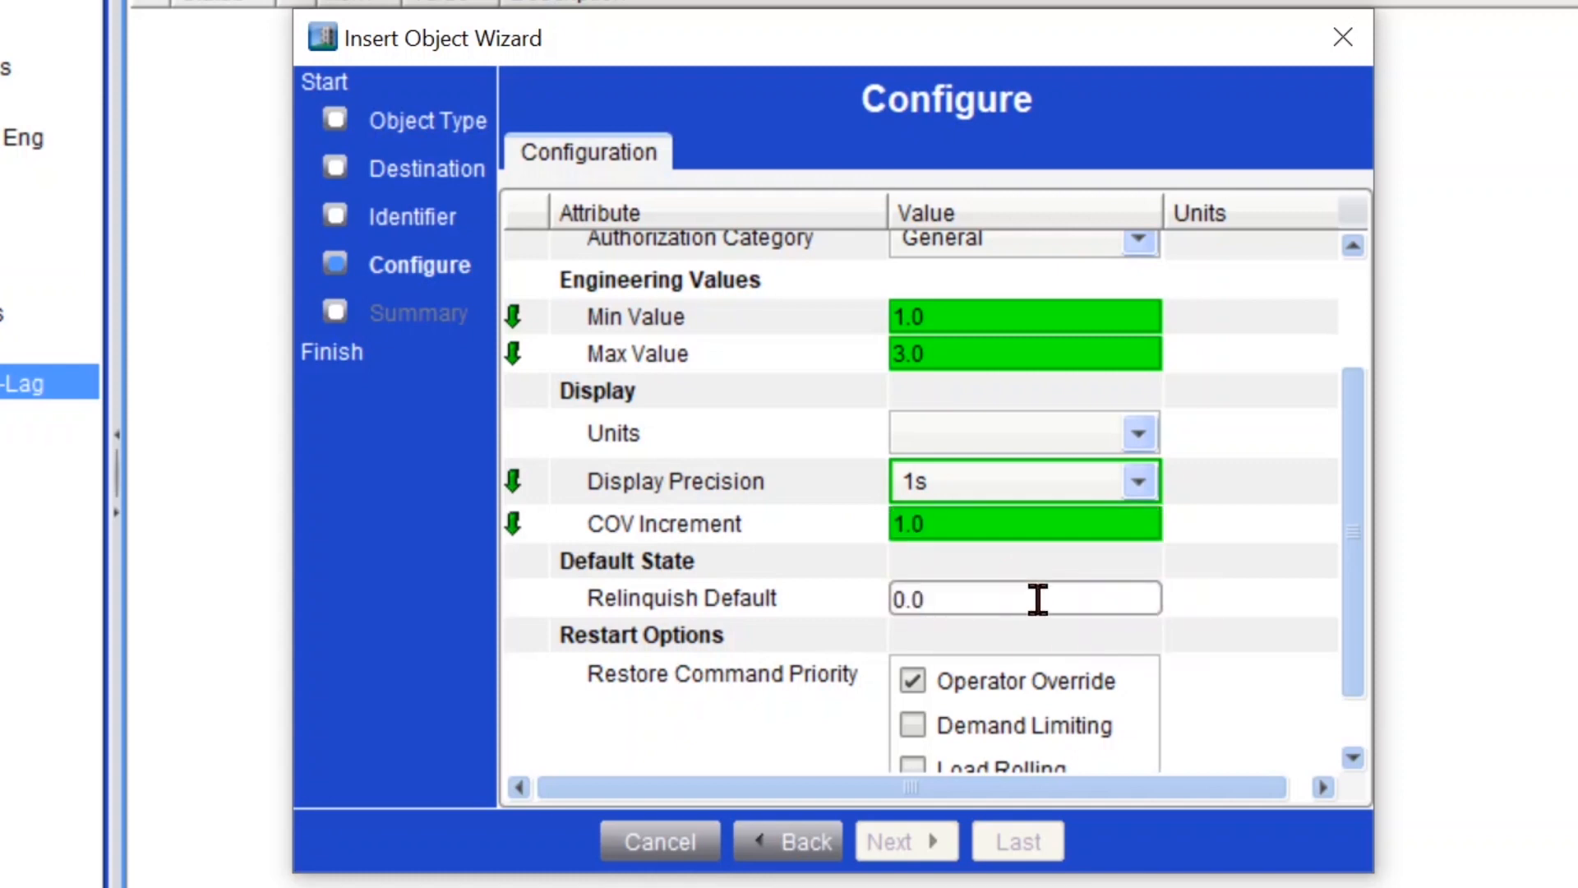
pyautogui.doubleClick(1039, 598)
pyautogui.write('1')
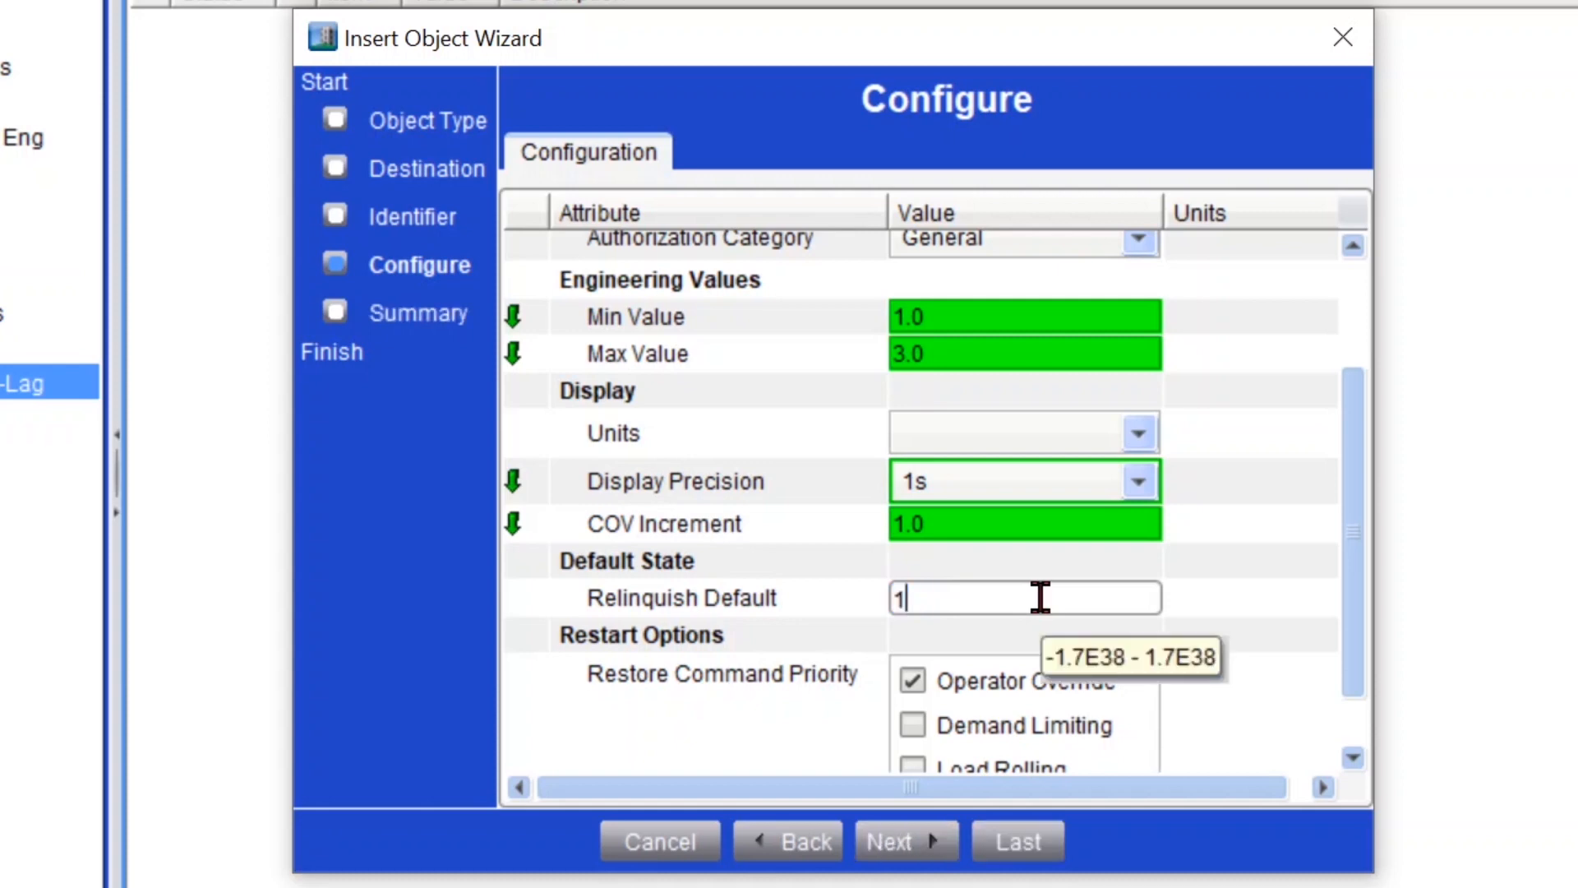
# Finish creating PMP-LEAD without adding extensions and expand the Pumps Lead-Lag folder
pyautogui.click(1040, 851)
pyautogui.click(1059, 853)
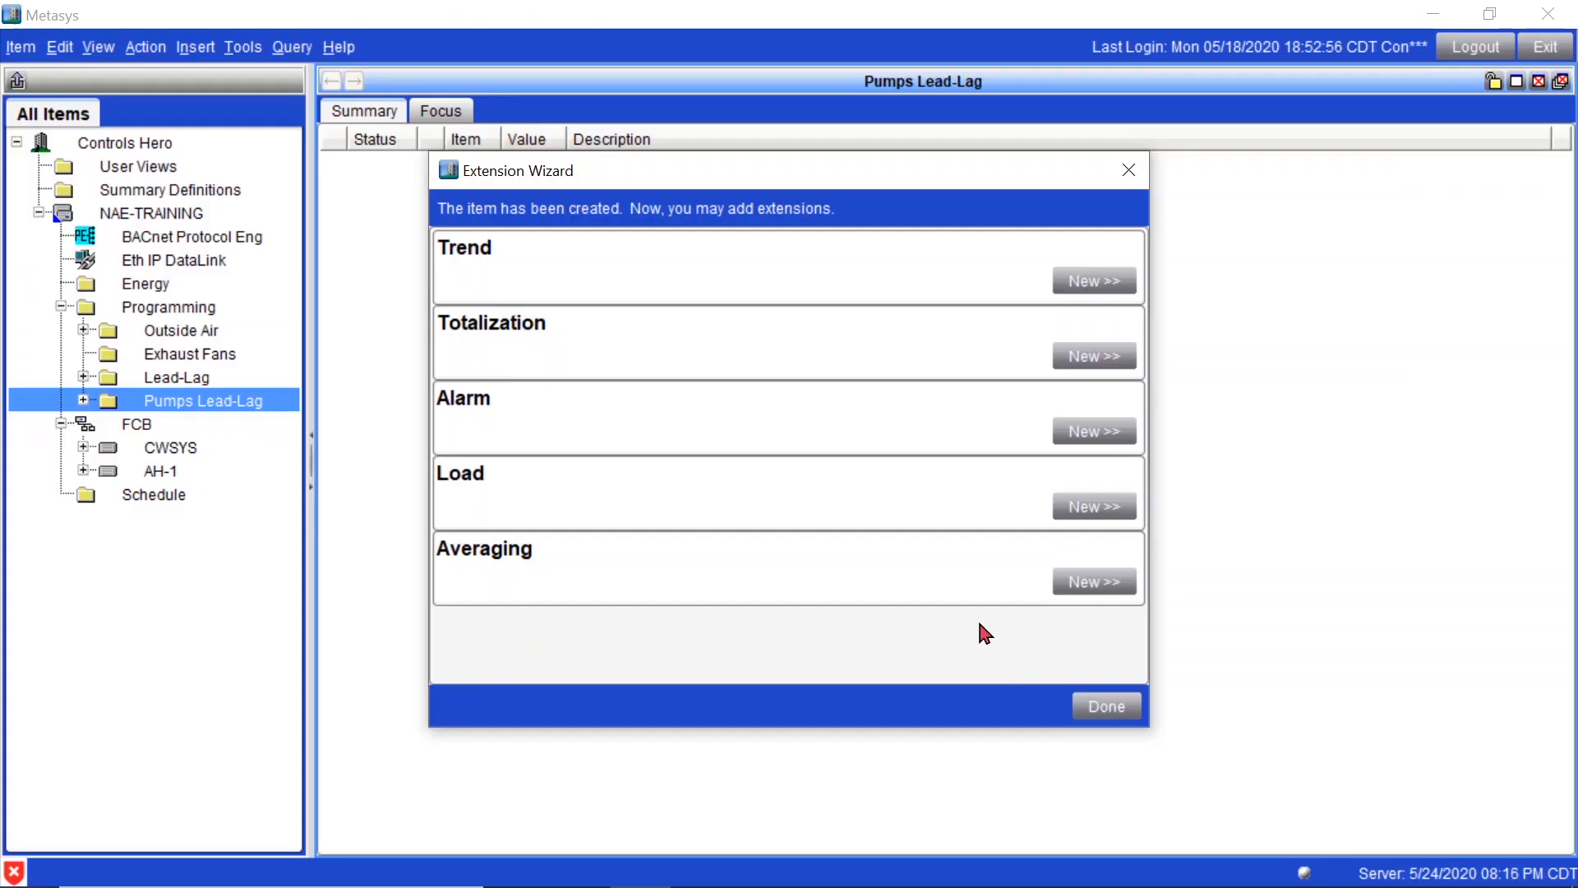
pyautogui.click(1105, 706)
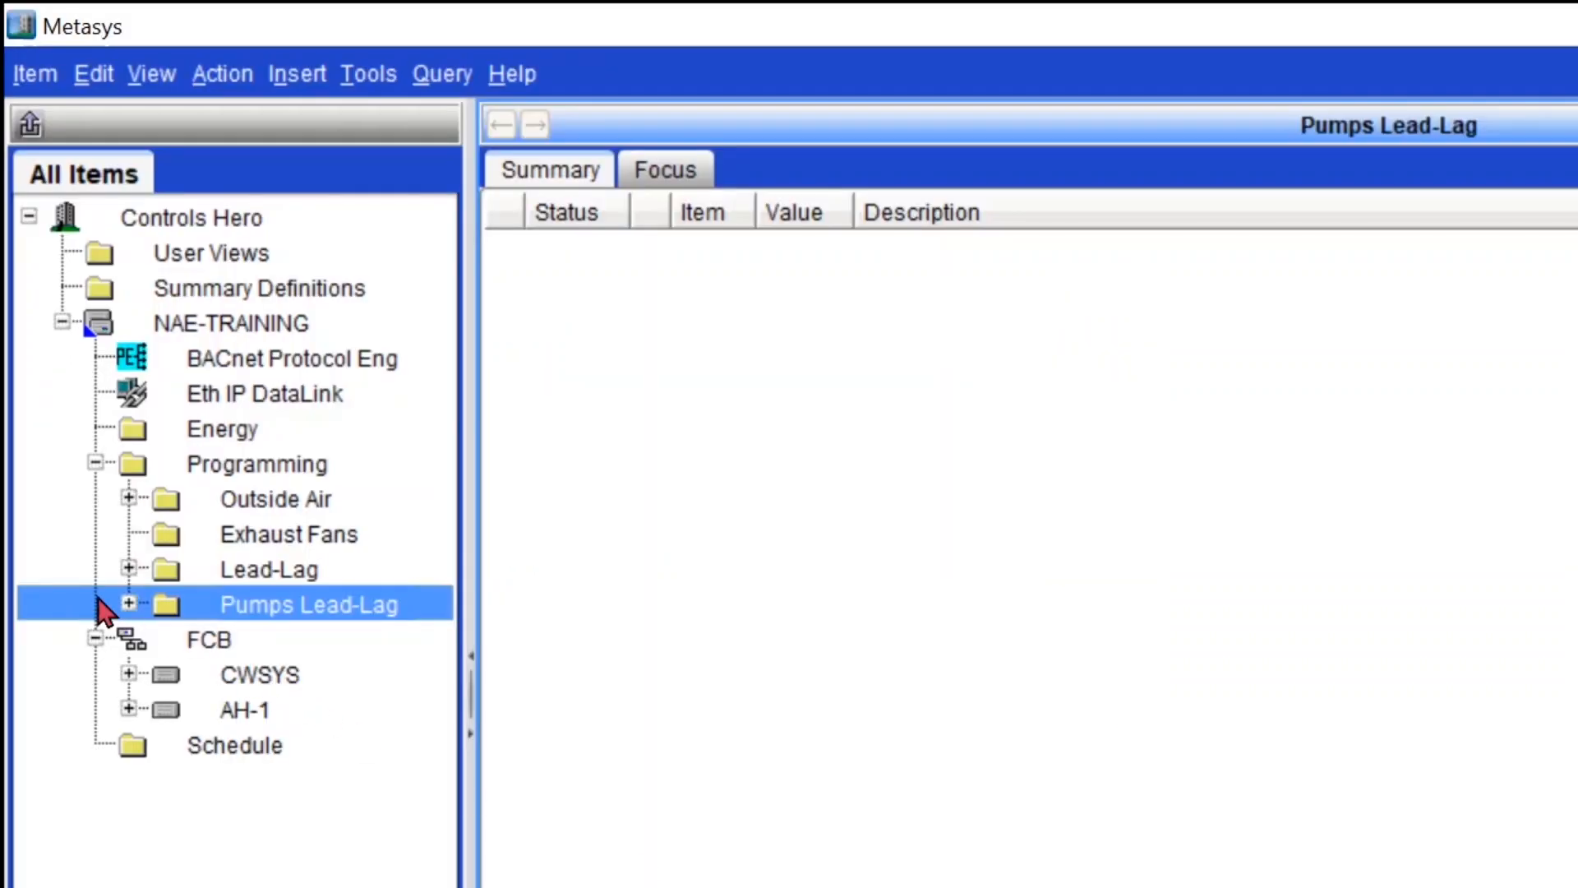
pyautogui.click(128, 604)
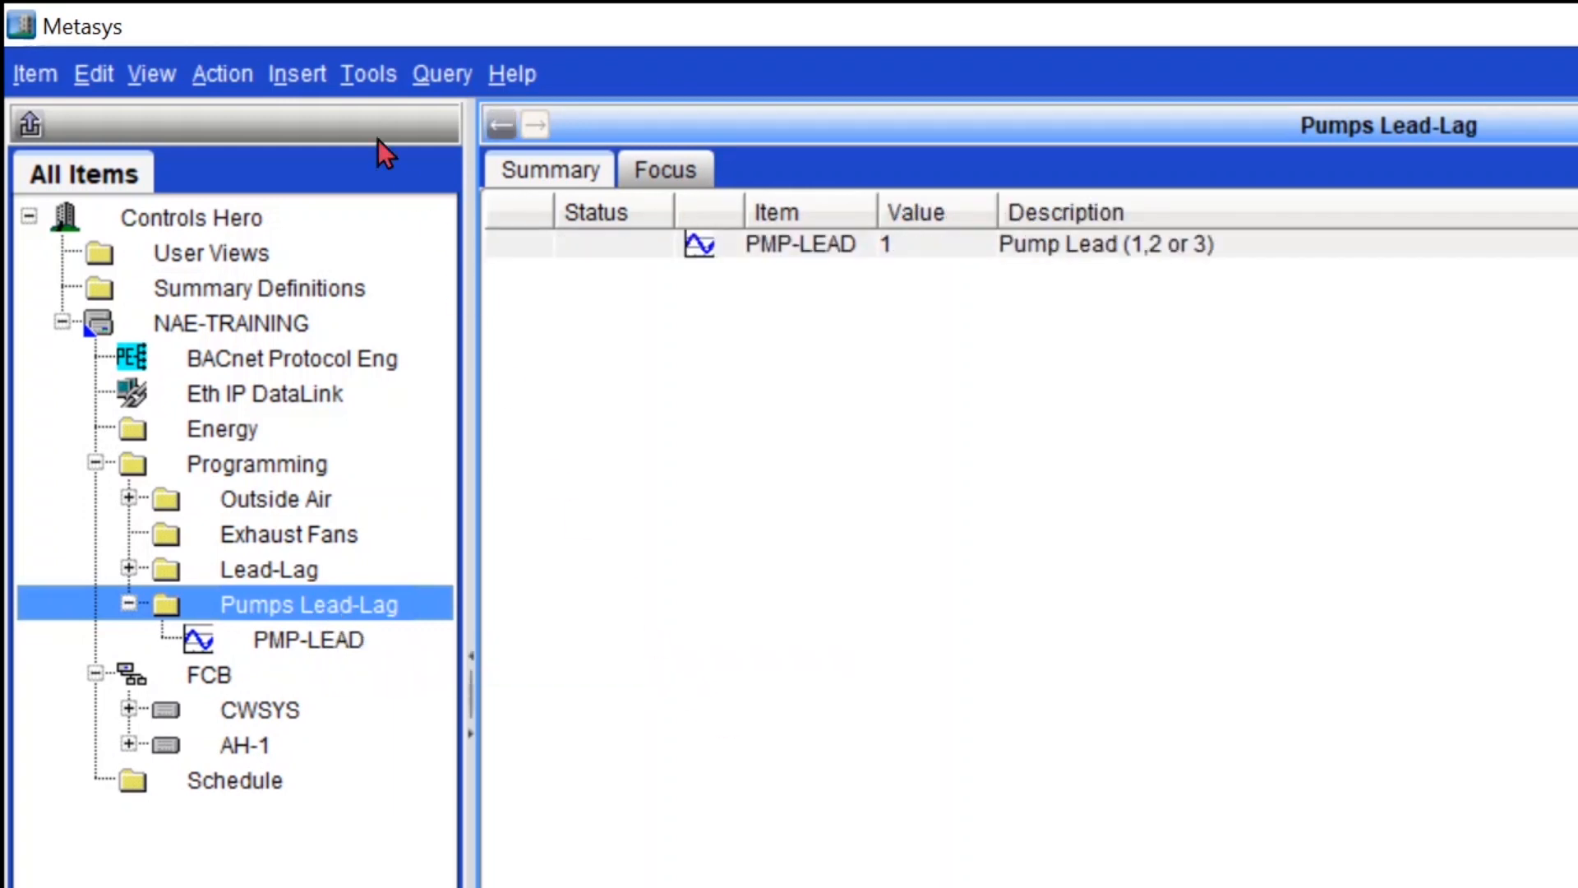
# Start inserting a BV object into the Pumps Lead-Lag folder with the identifier LL-TRIGGER and proceed to its configuration
pyautogui.click(291, 76)
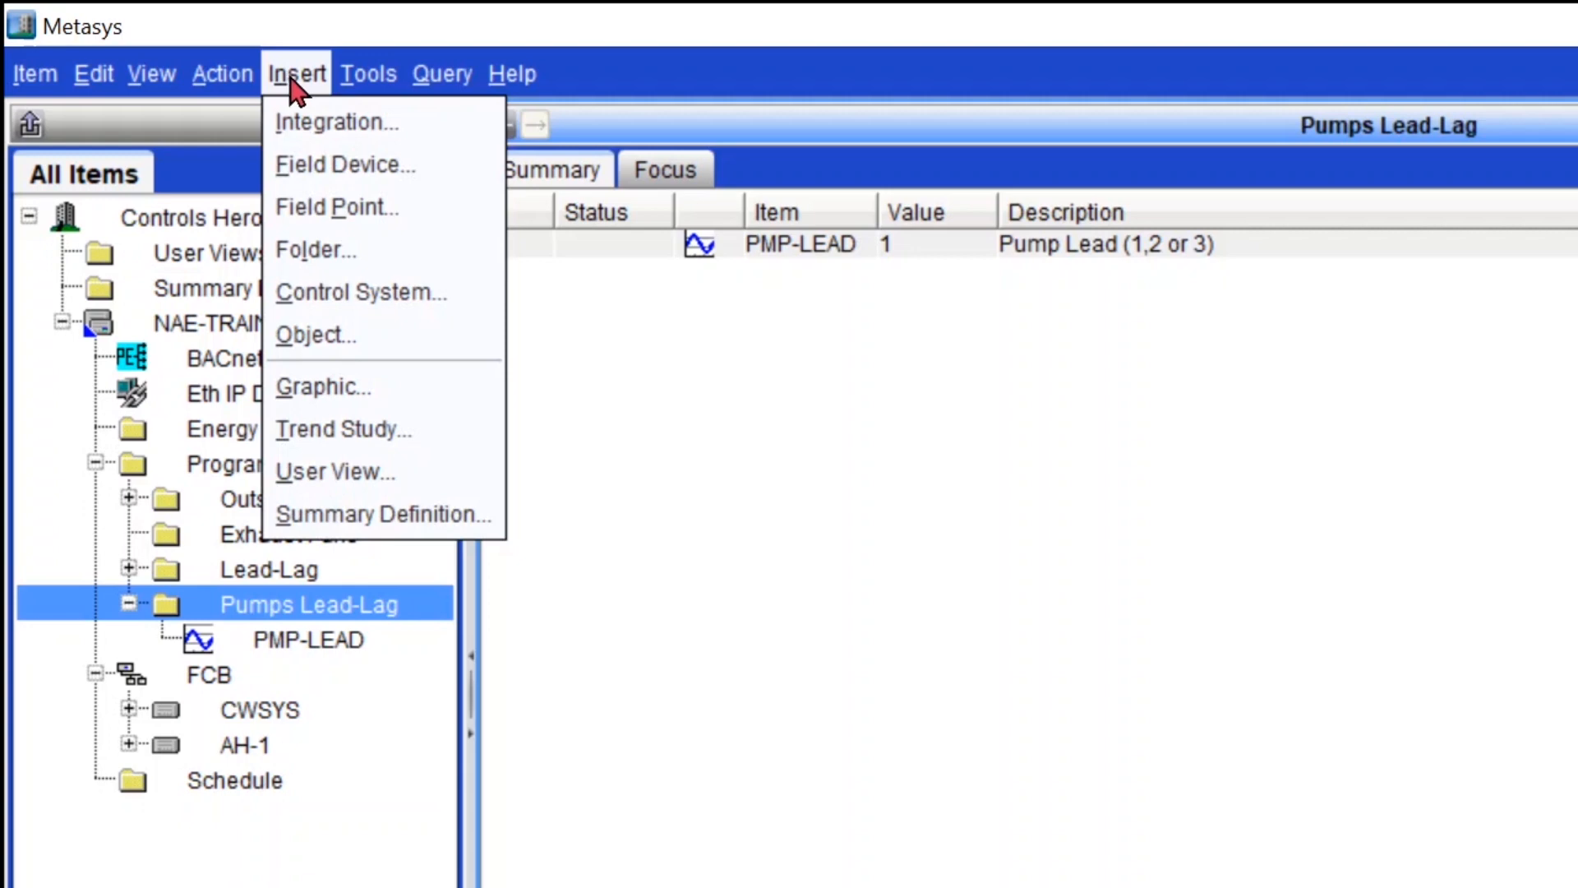
pyautogui.click(359, 342)
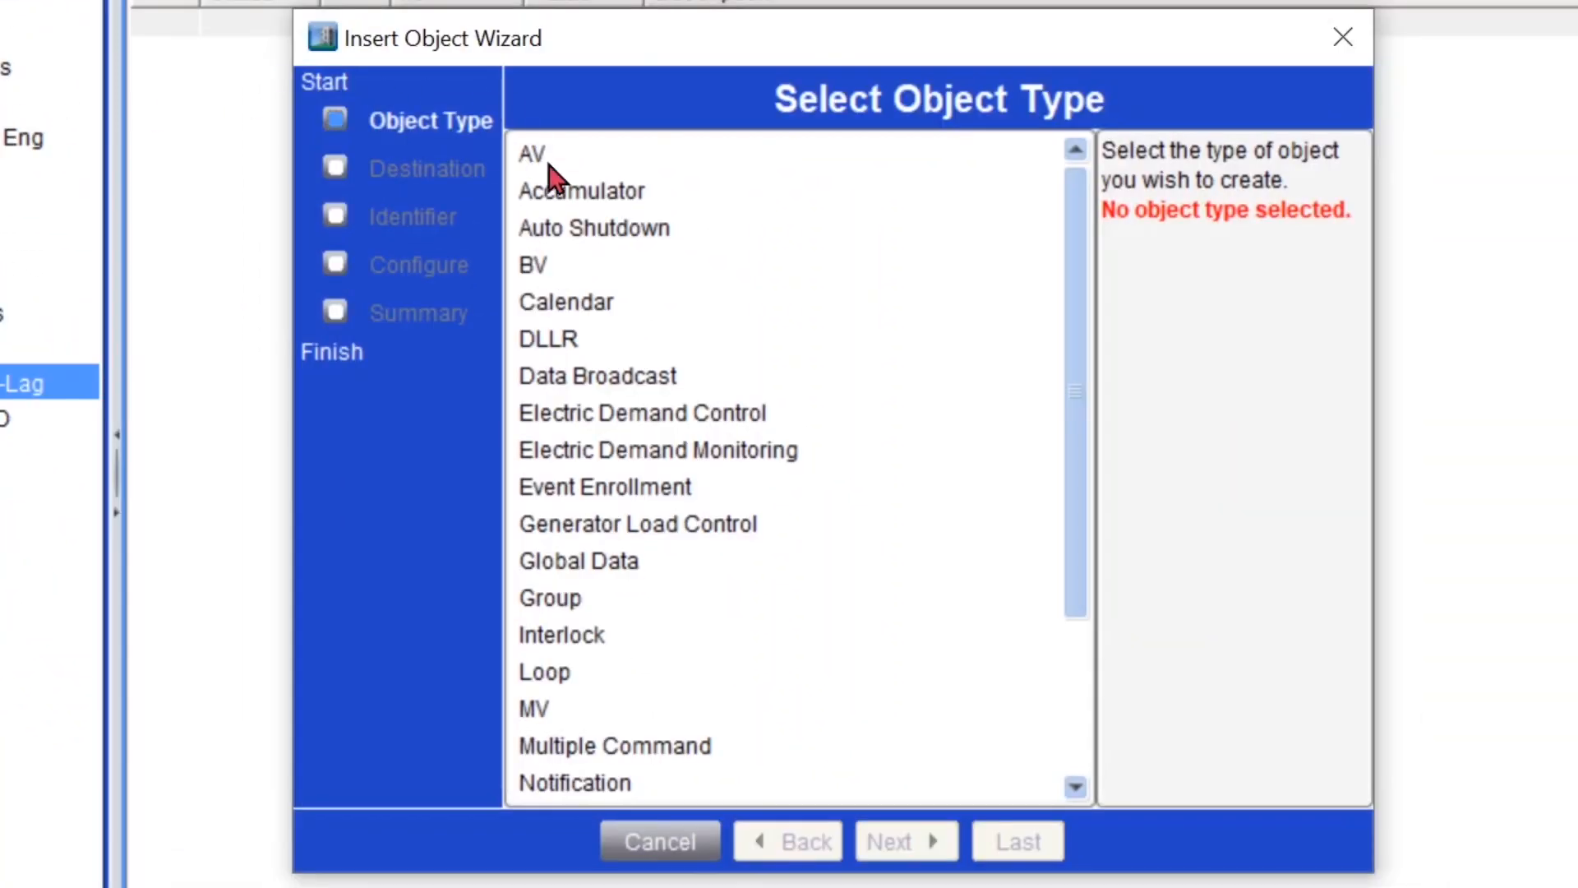
pyautogui.click(590, 277)
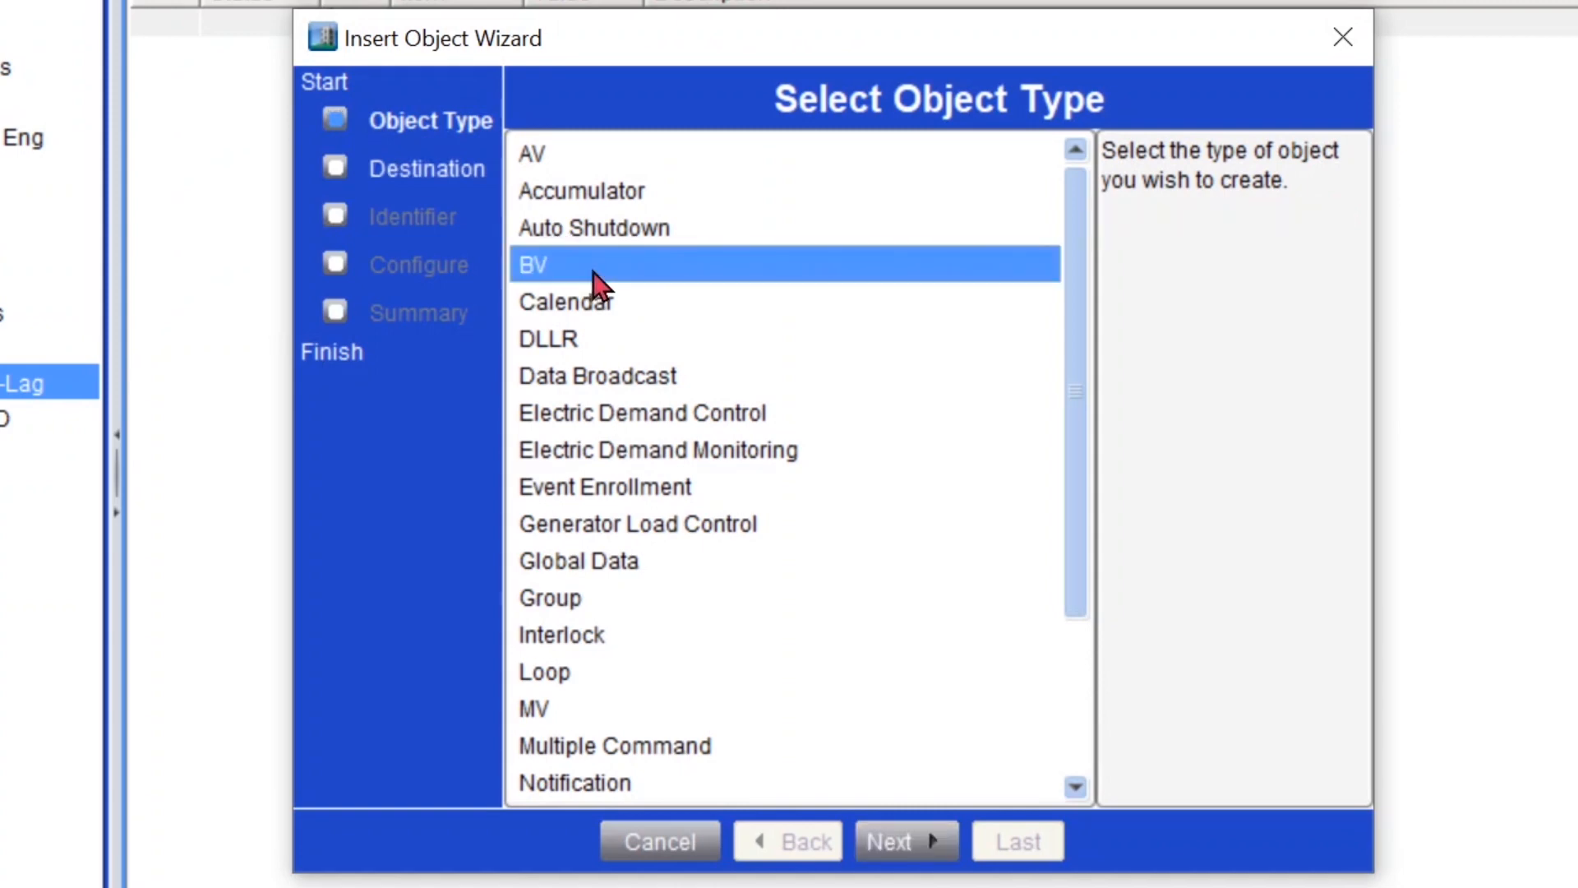
pyautogui.click(904, 840)
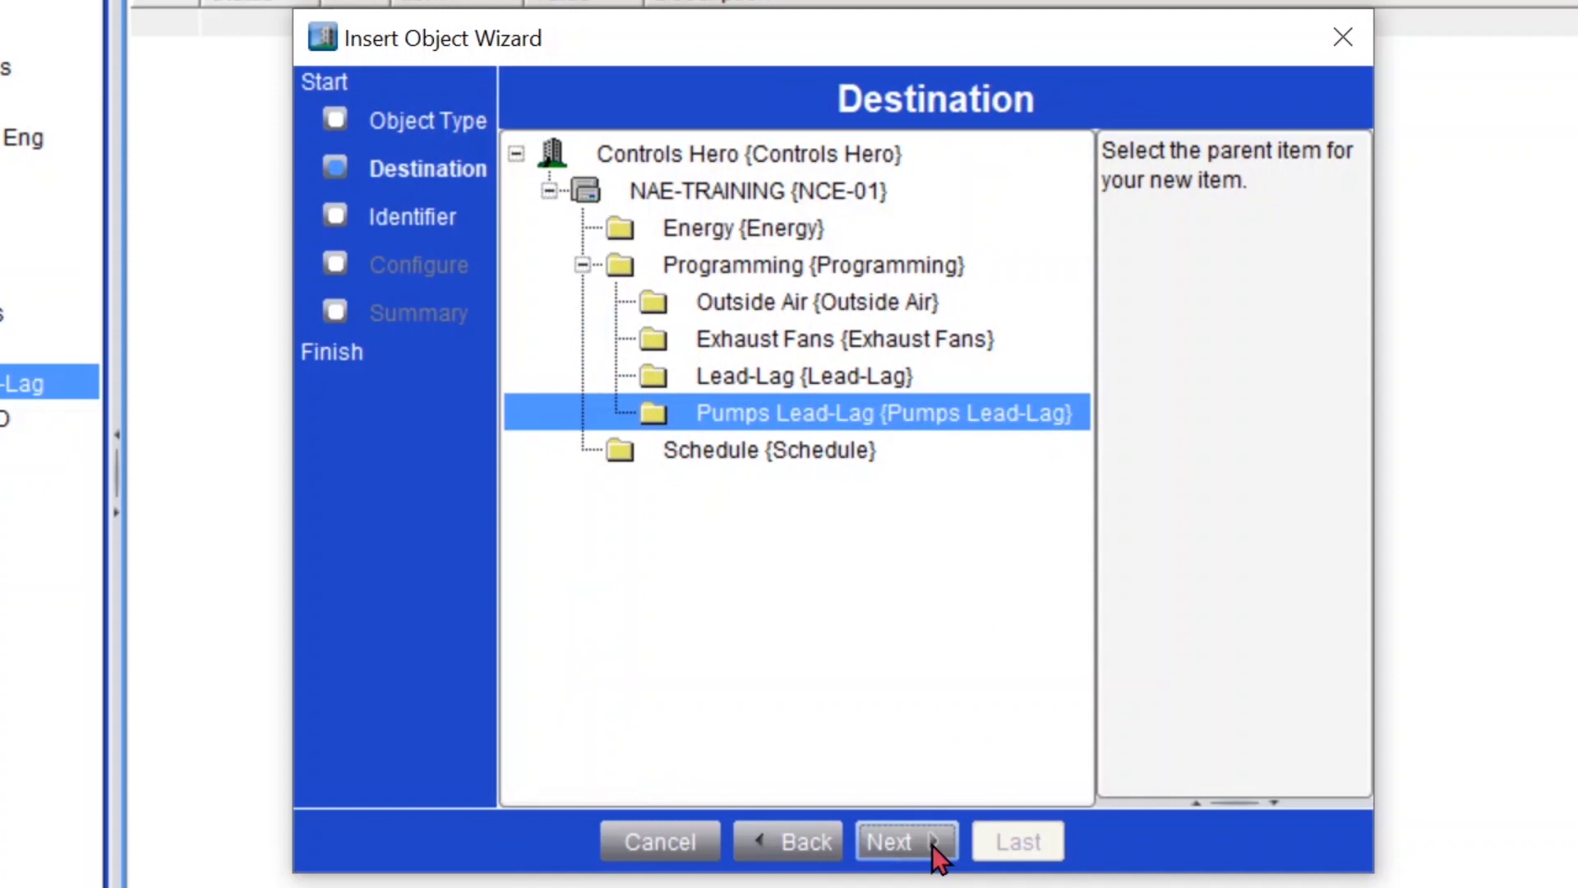
pyautogui.click(934, 844)
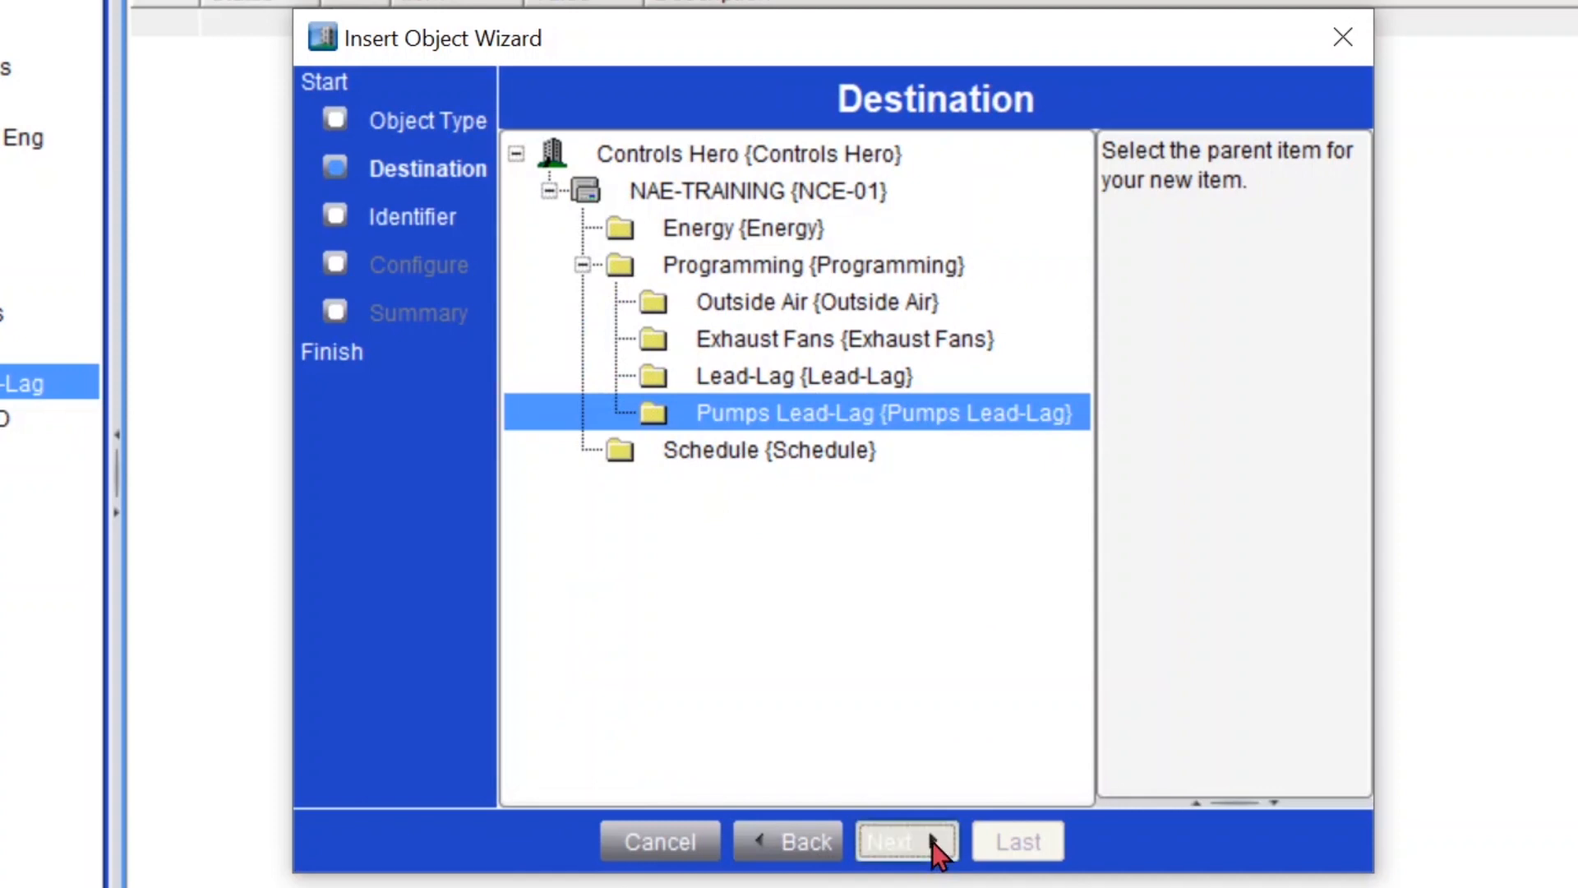
pyautogui.write('LL')
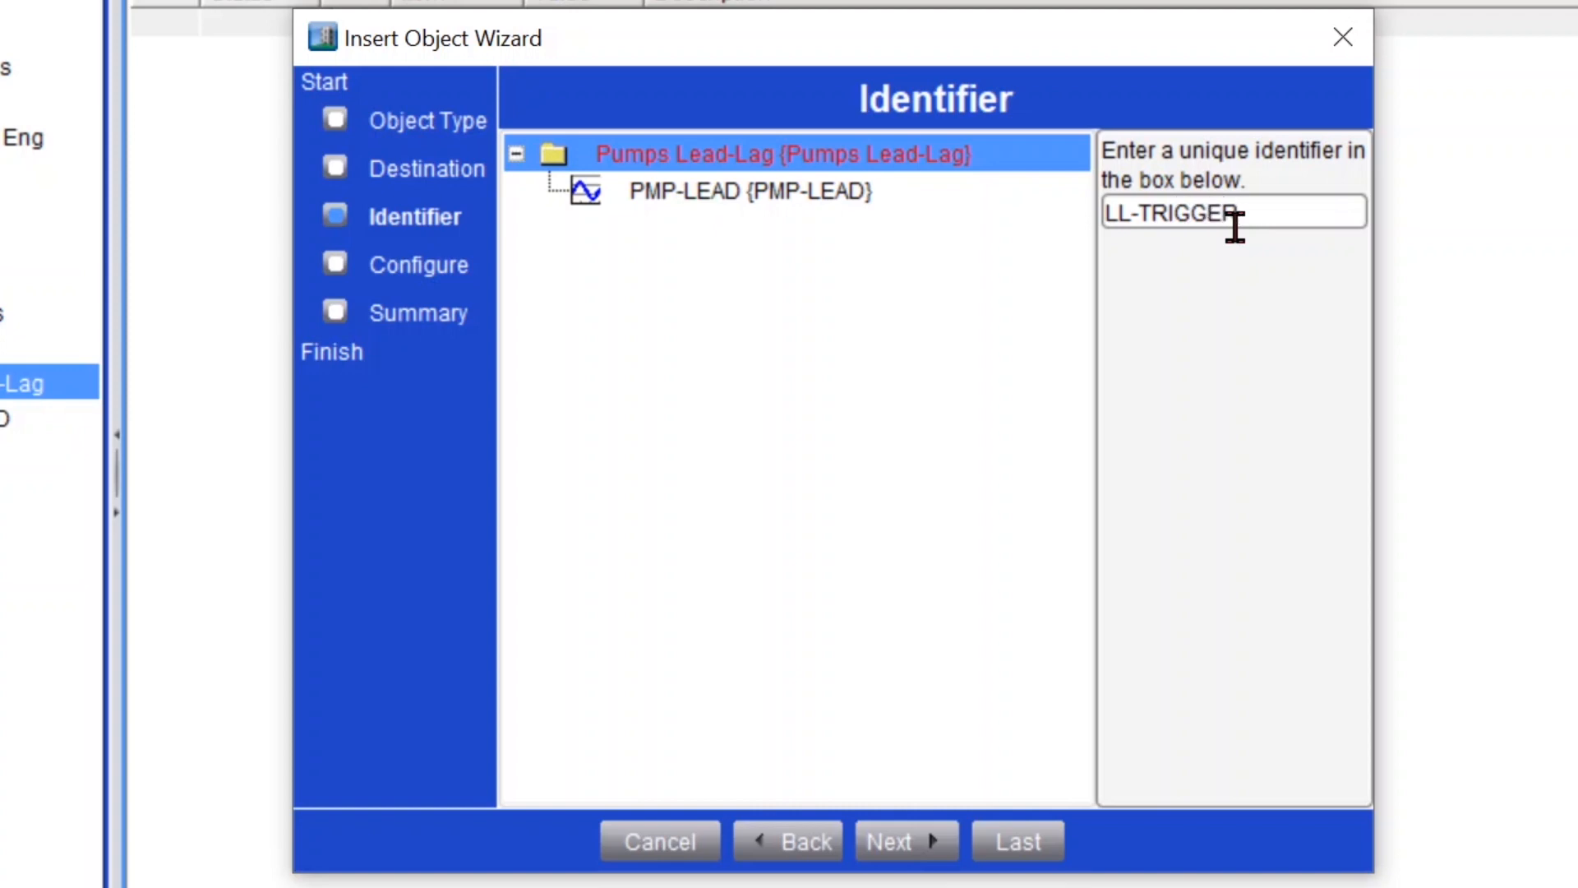
pyautogui.write('-TRIGGER')
pyautogui.click(929, 838)
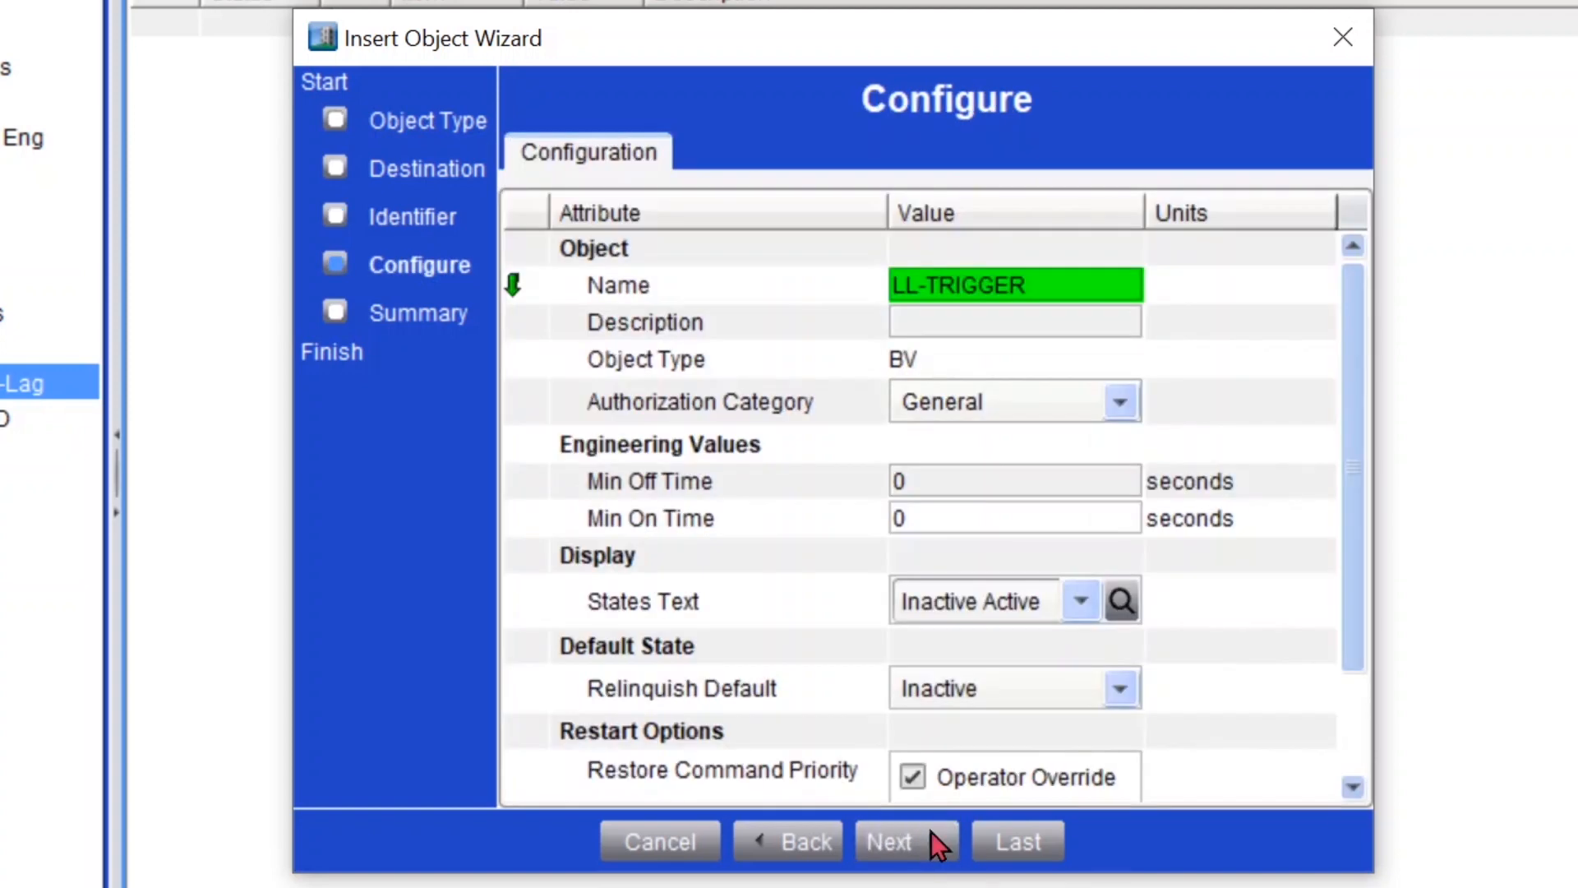
# Enter "Lead-Lag Pulse Trigger" as the description of the LL-TRIGGER object
pyautogui.click(951, 323)
pyautogui.write('Lead-Lag Pulse')
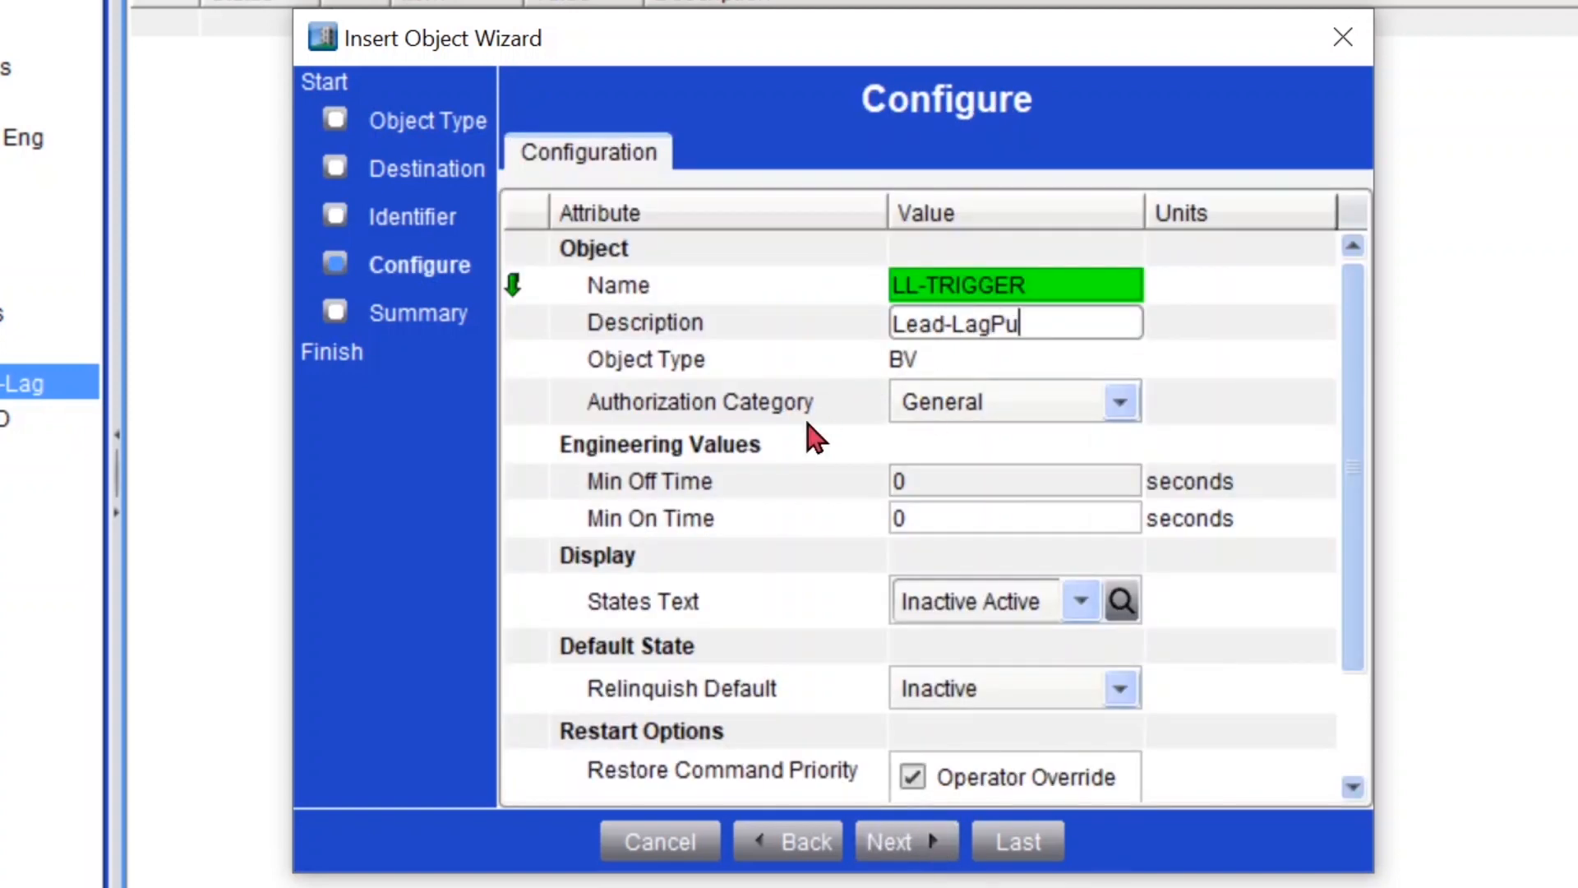
pyautogui.hotkey('ctrl', 'Left')
pyautogui.press('End')
pyautogui.write('Trigger')
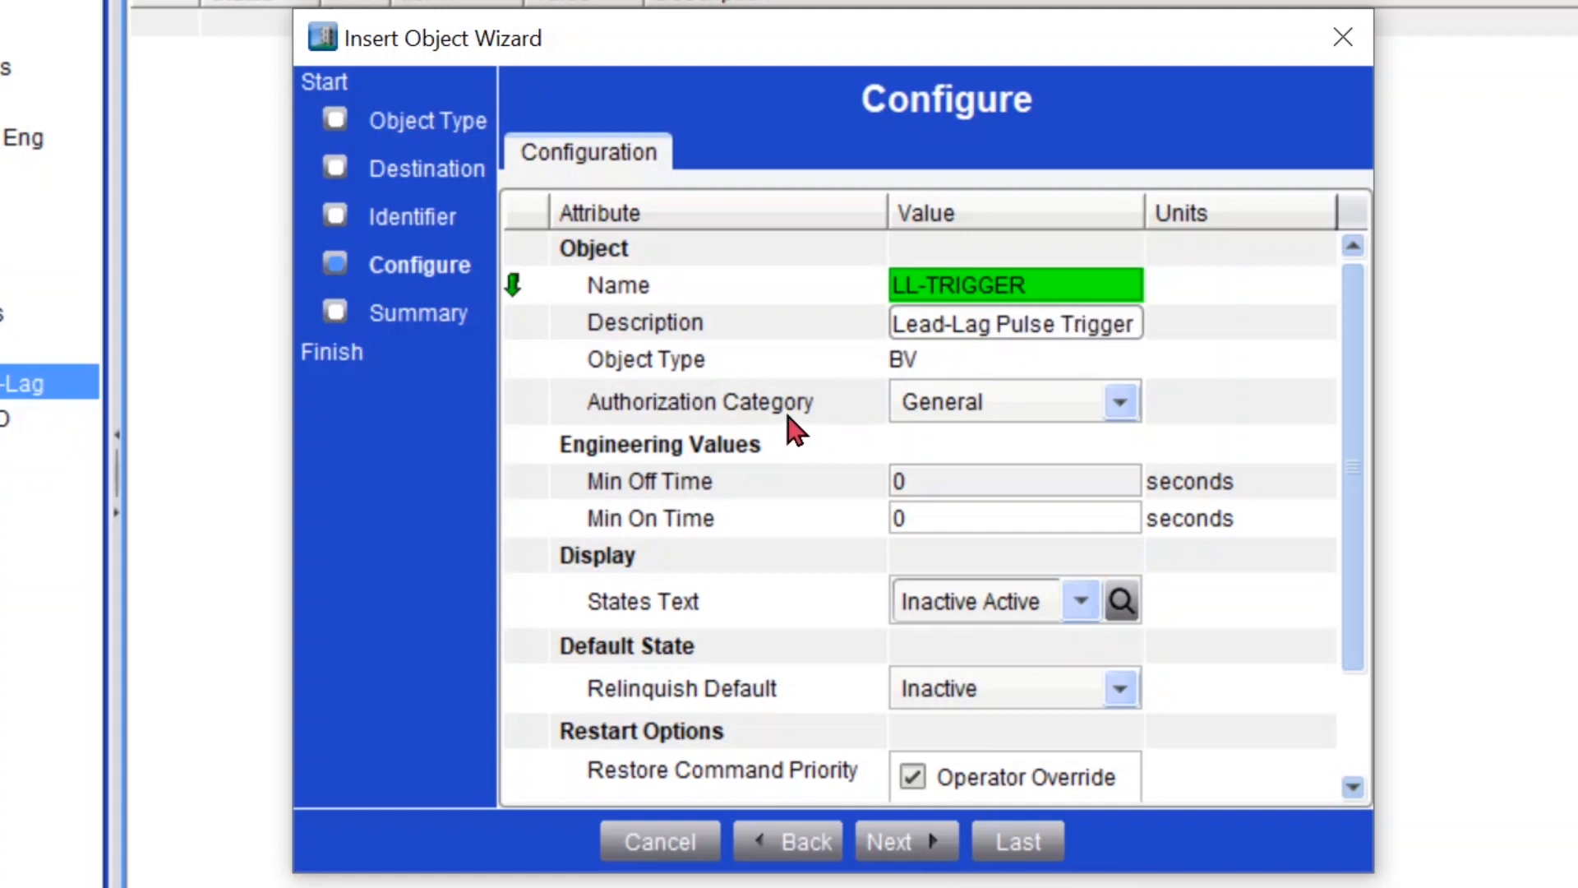
# Set LL-TRIGGER's states text to Off On
pyautogui.click(1051, 606)
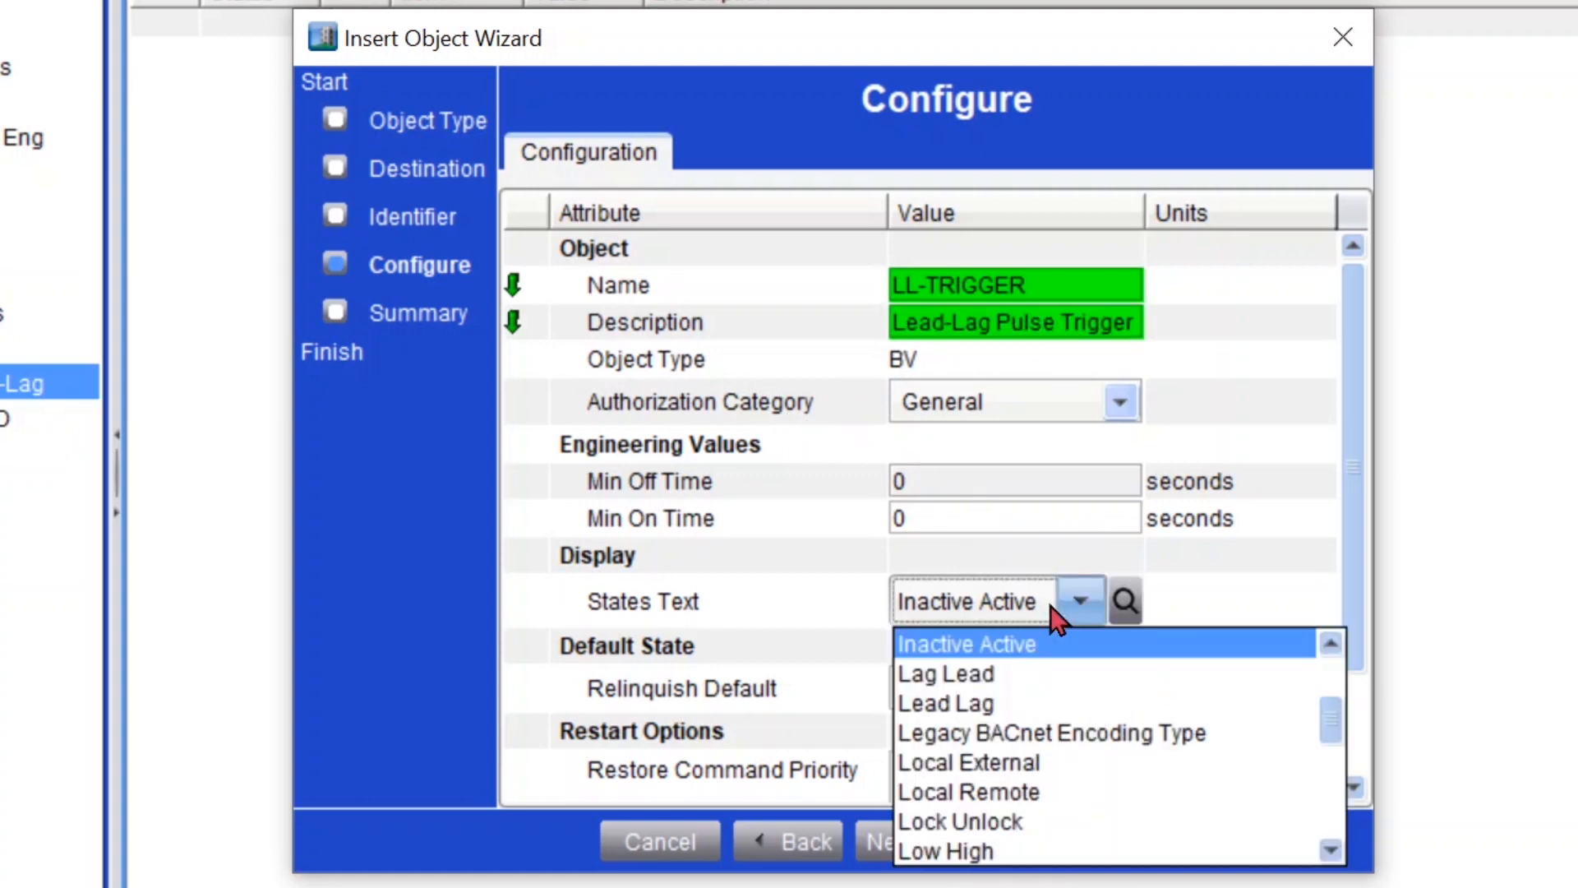
pyautogui.press('o')
pyautogui.press('f')
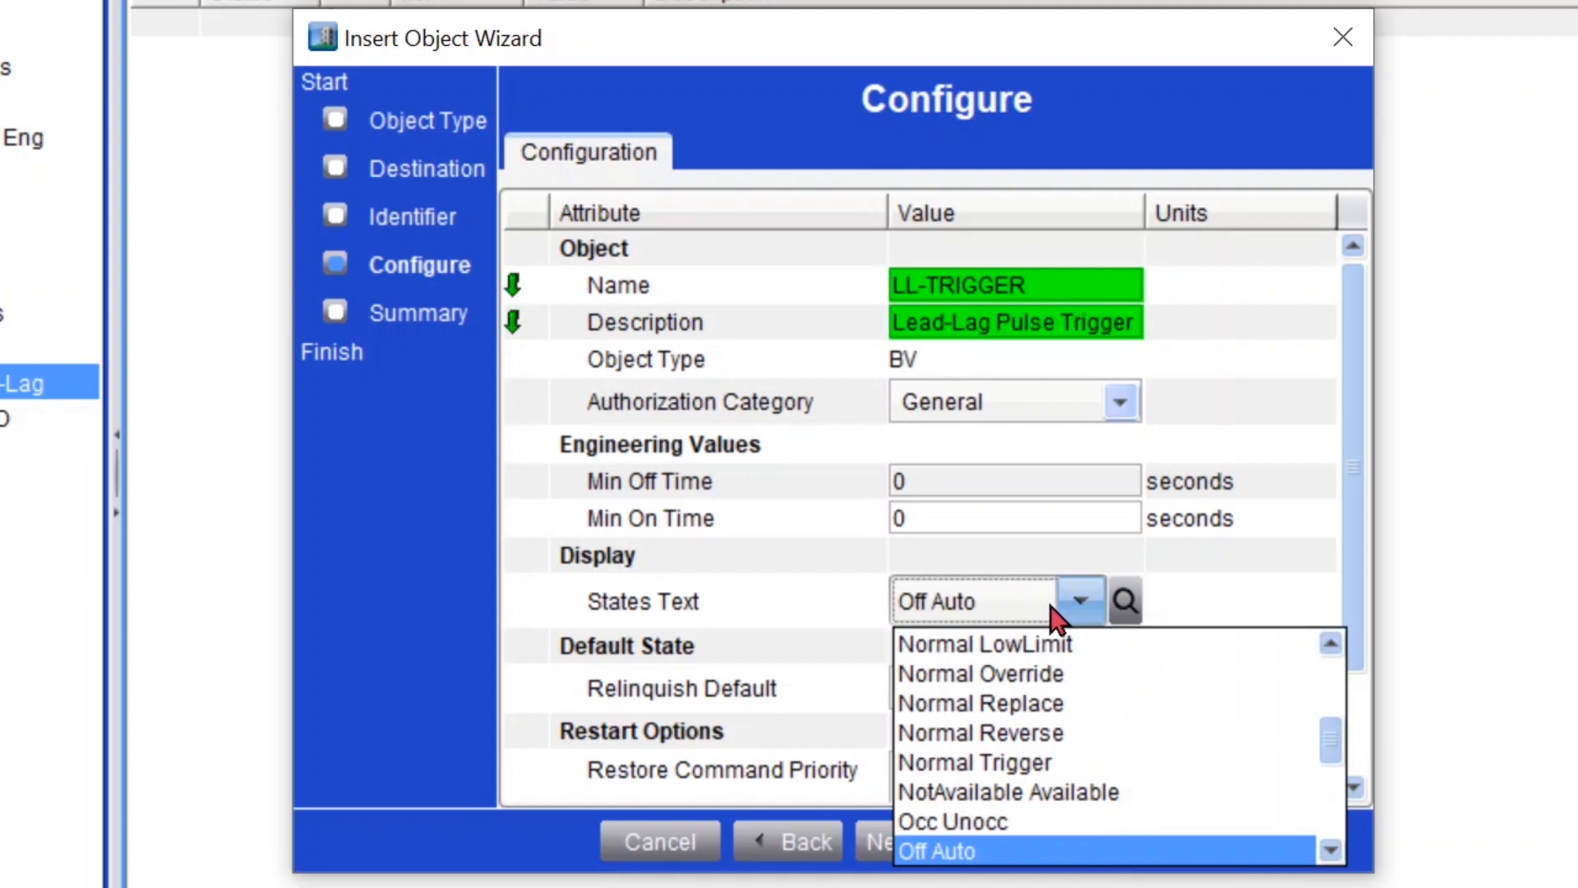
pyautogui.press('Down')
pyautogui.press('Return')
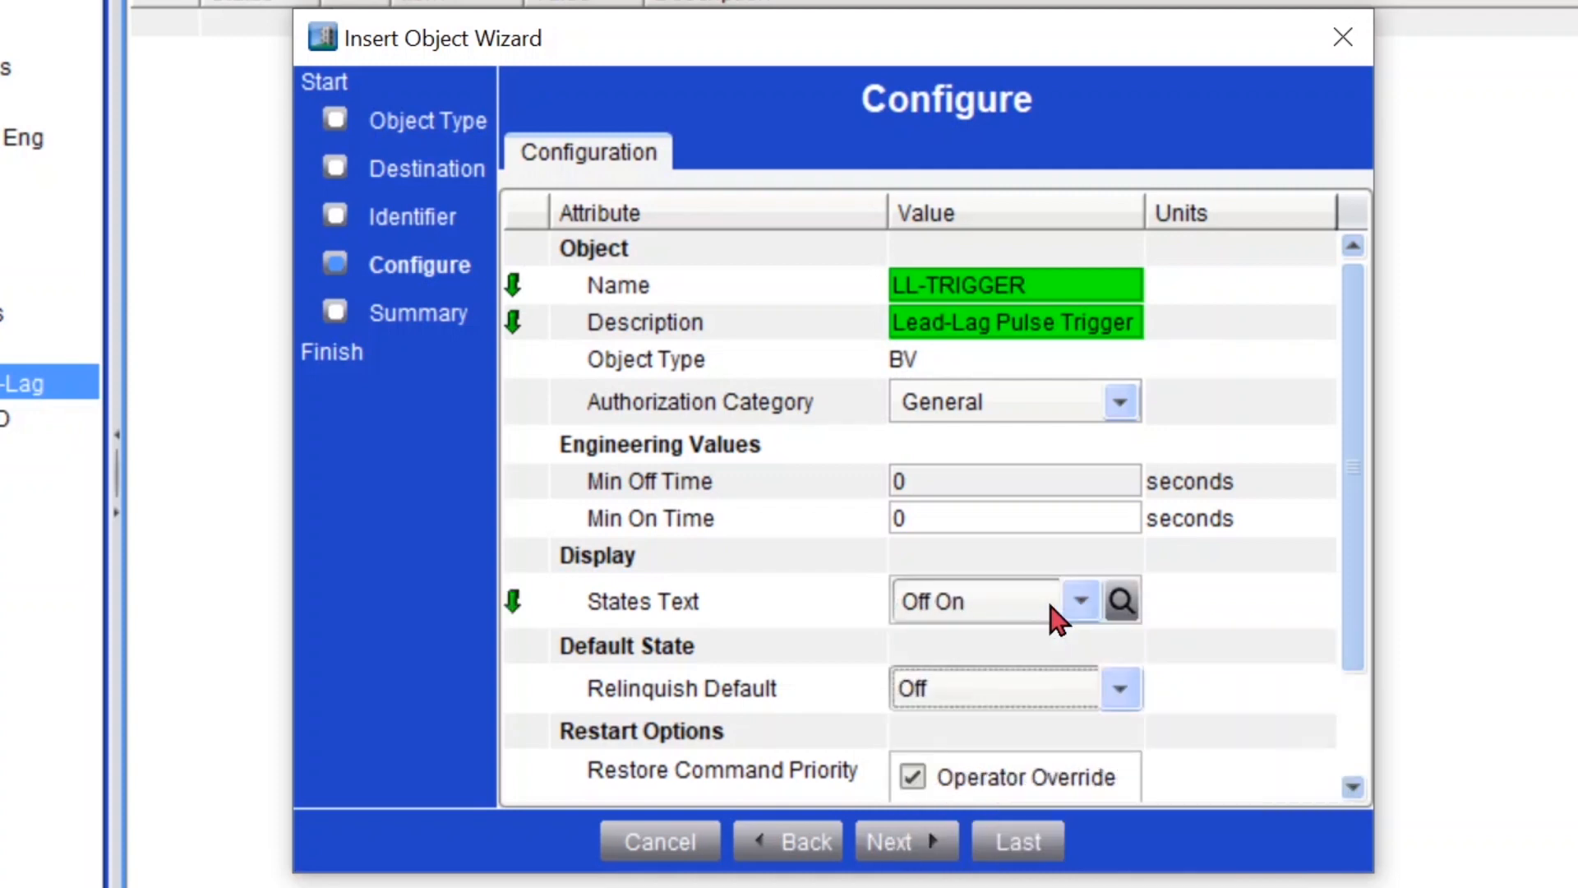
# Finish creating the LL-TRIGGER object without adding extensions
pyautogui.click(1050, 840)
pyautogui.click(1051, 840)
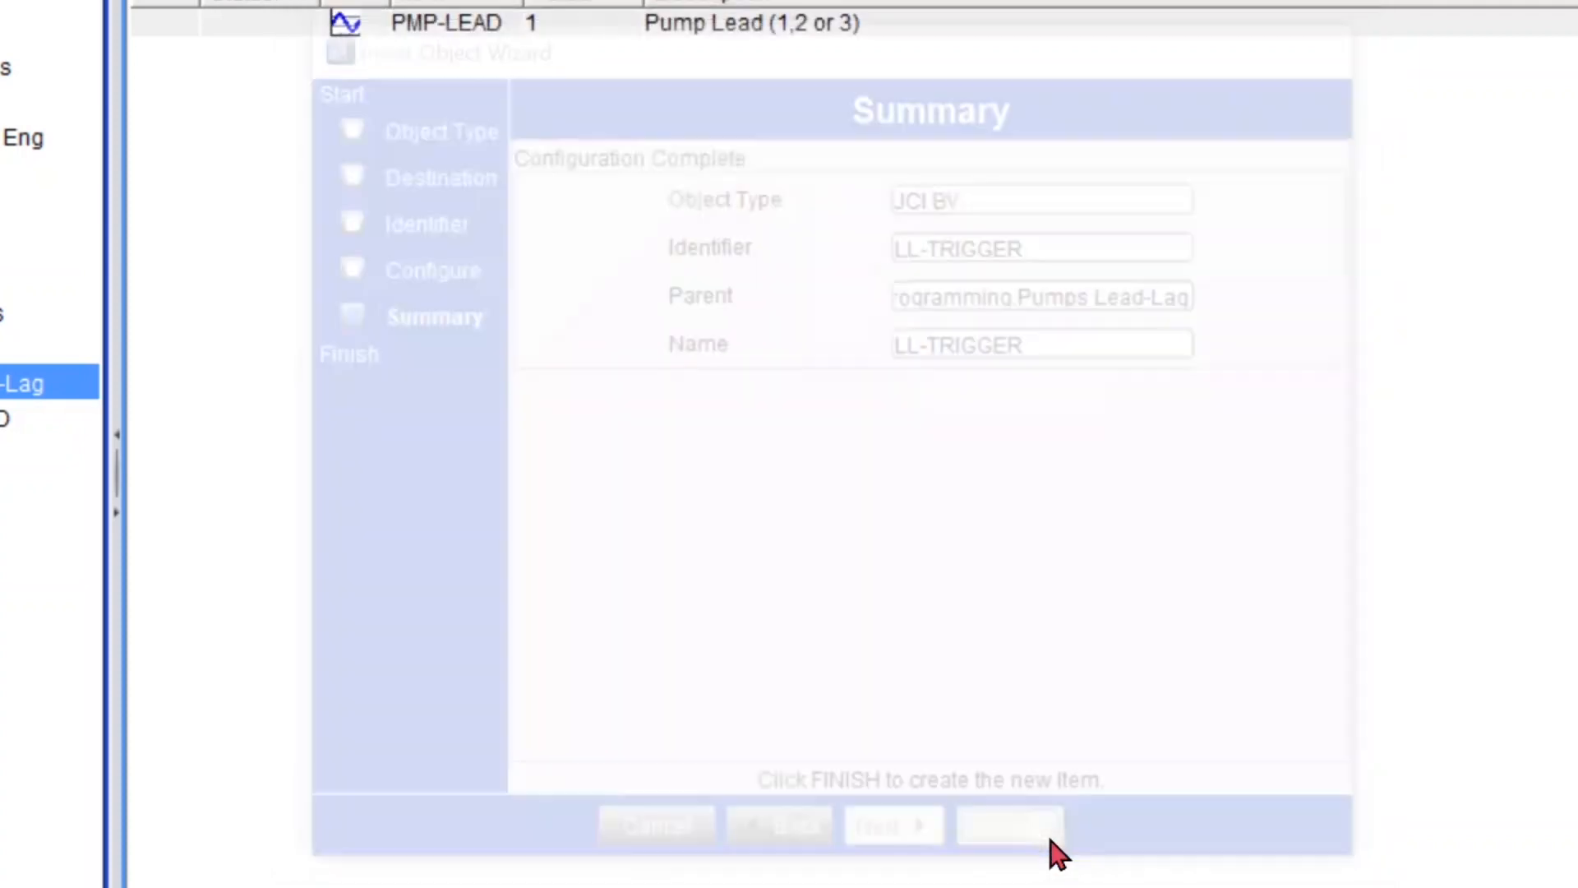
pyautogui.click(1325, 843)
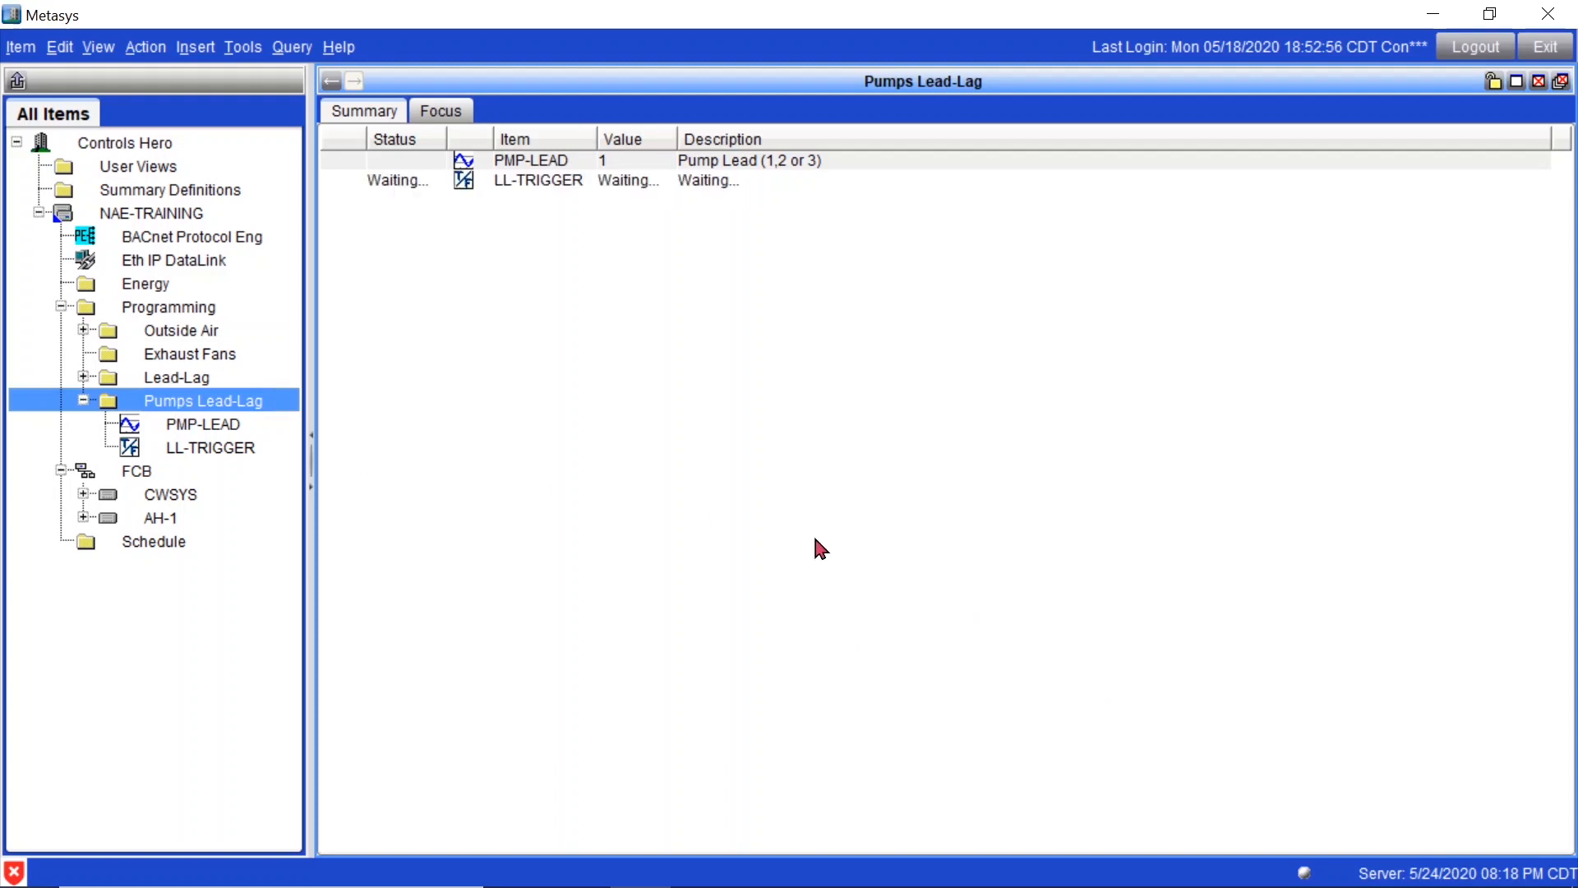
# Start inserting an AV object into the Pumps Lead-Lag folder with the identifier WEEK-DAY and proceed to its configuration
pyautogui.click(194, 47)
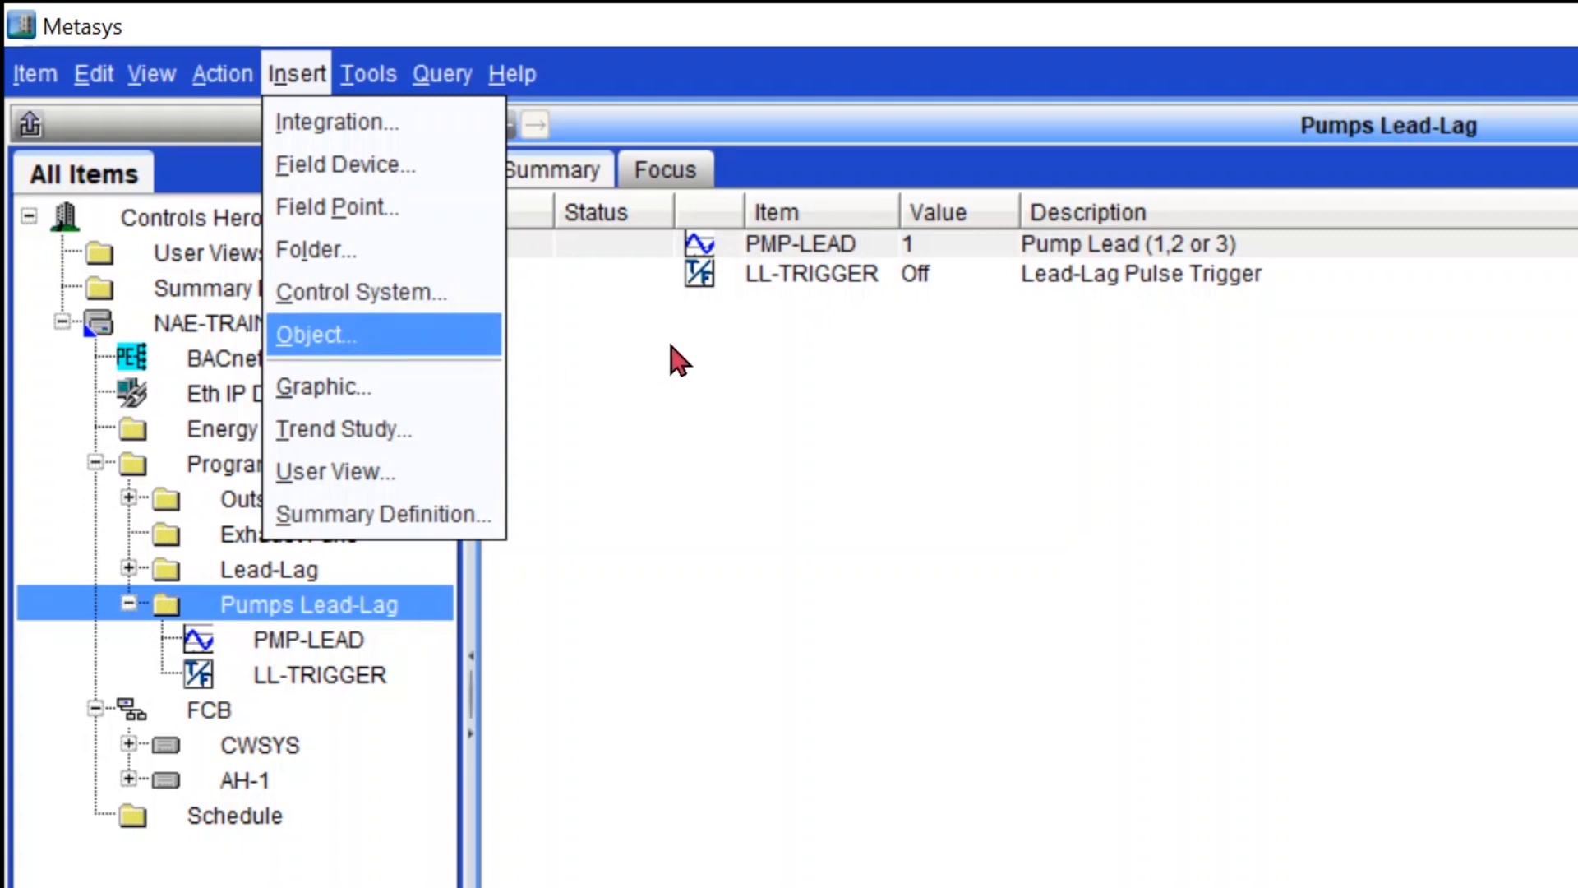
pyautogui.press('Return')
pyautogui.click(557, 152)
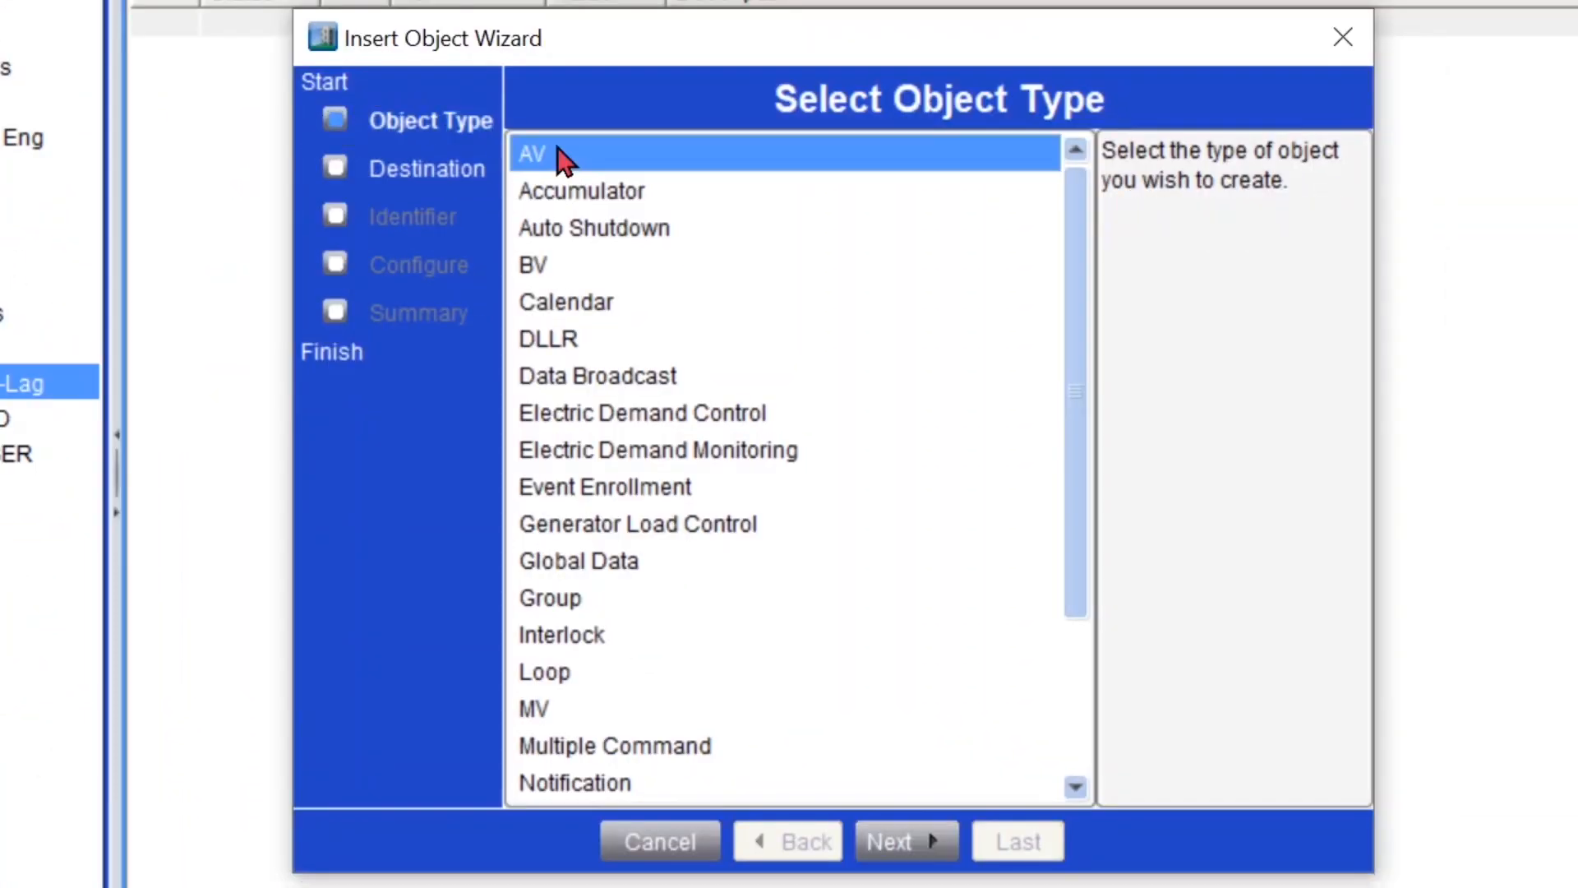
pyautogui.click(920, 838)
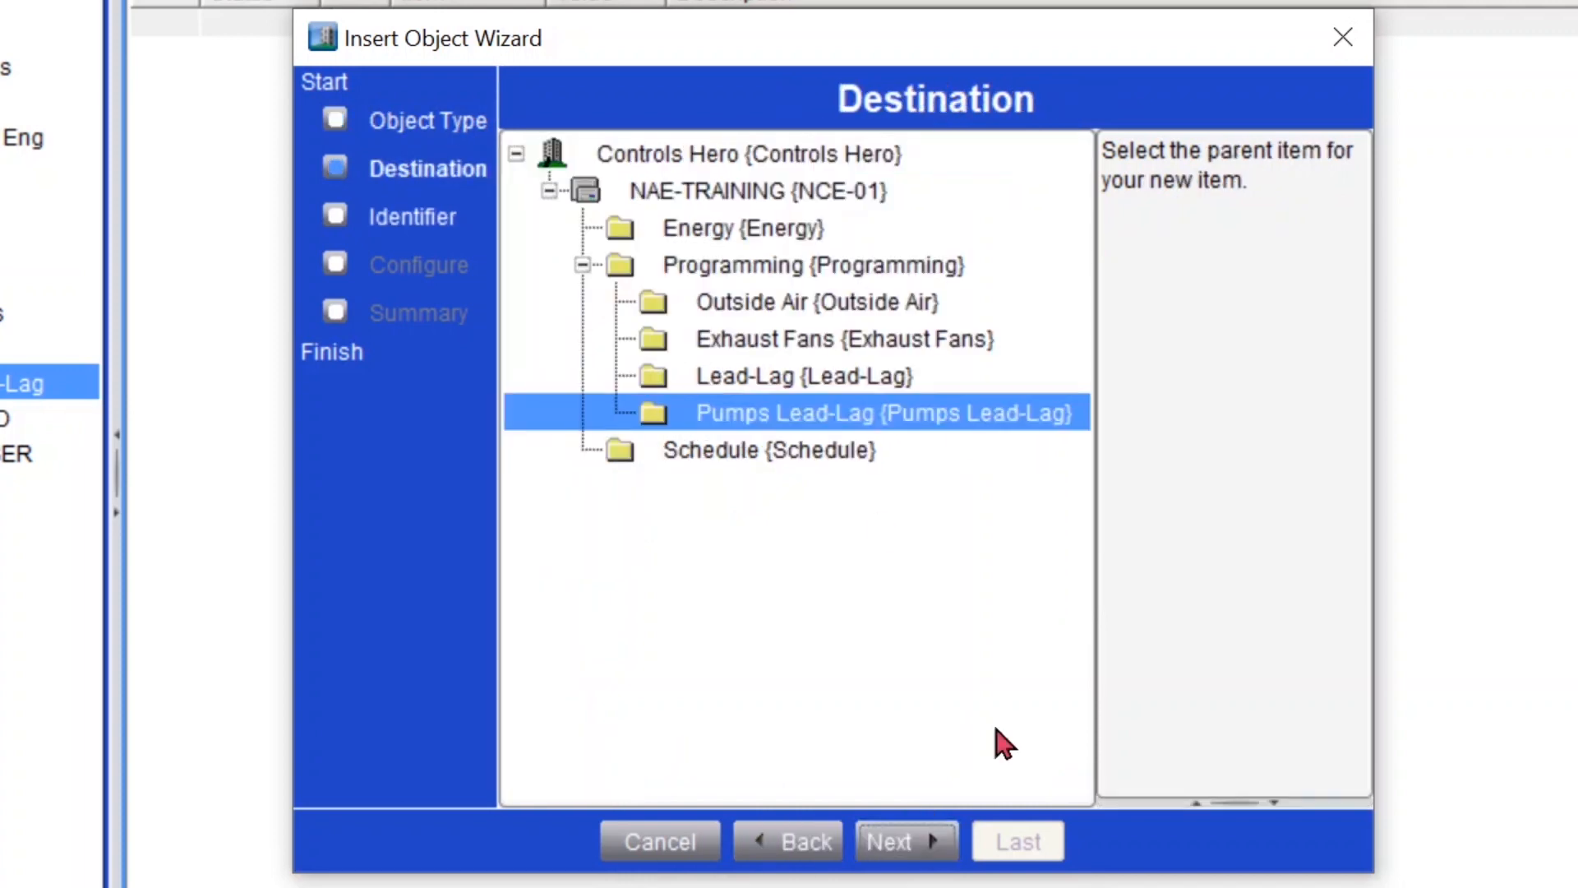
pyautogui.click(917, 843)
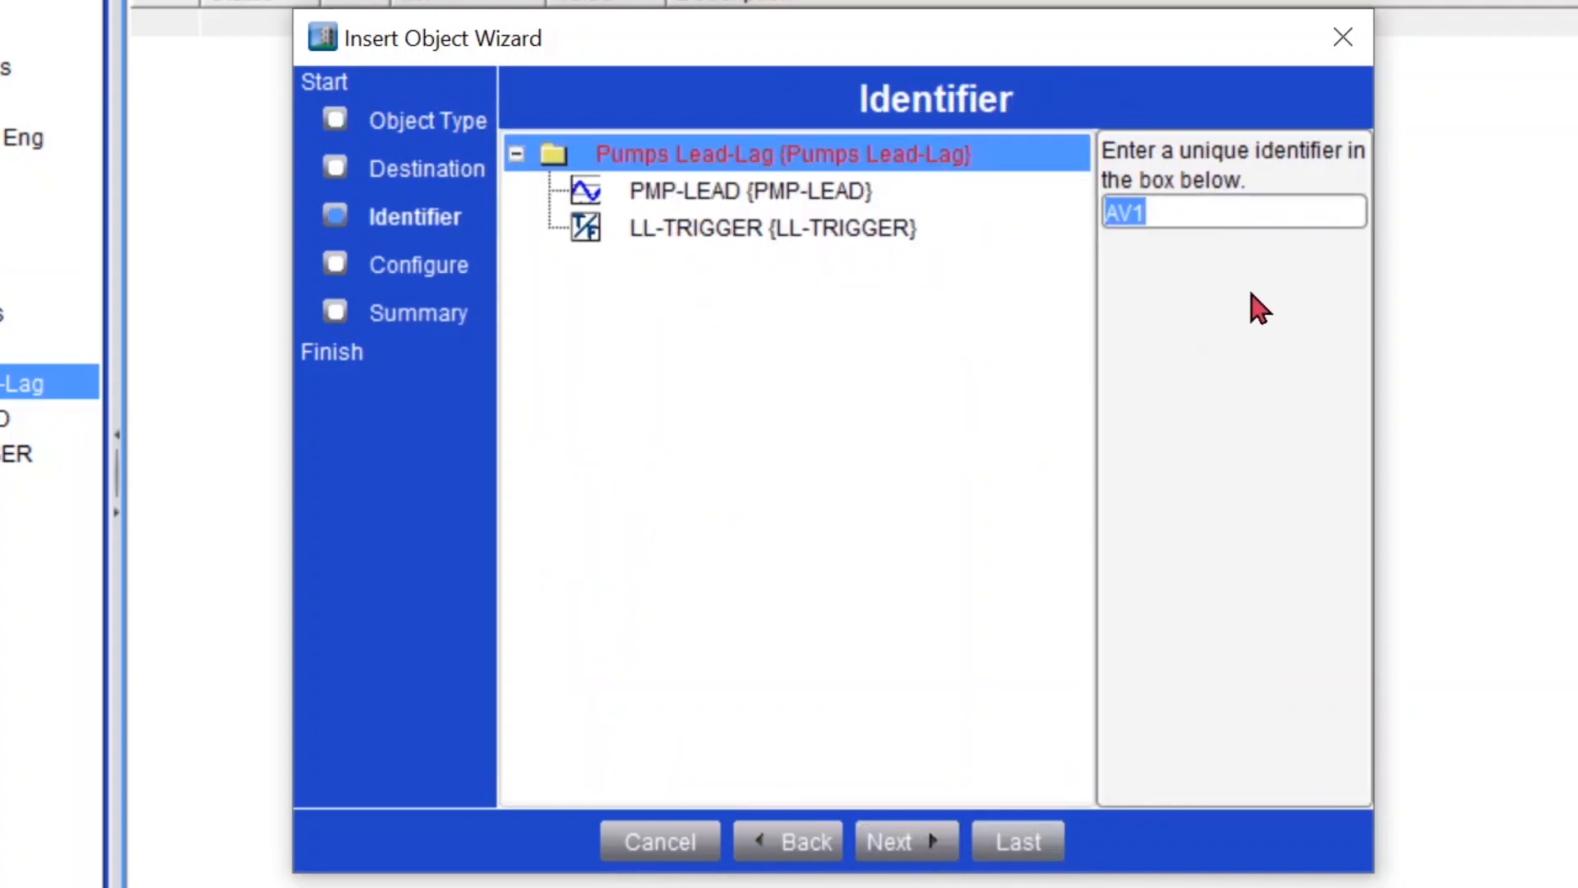
pyautogui.write('WEEK-DAY')
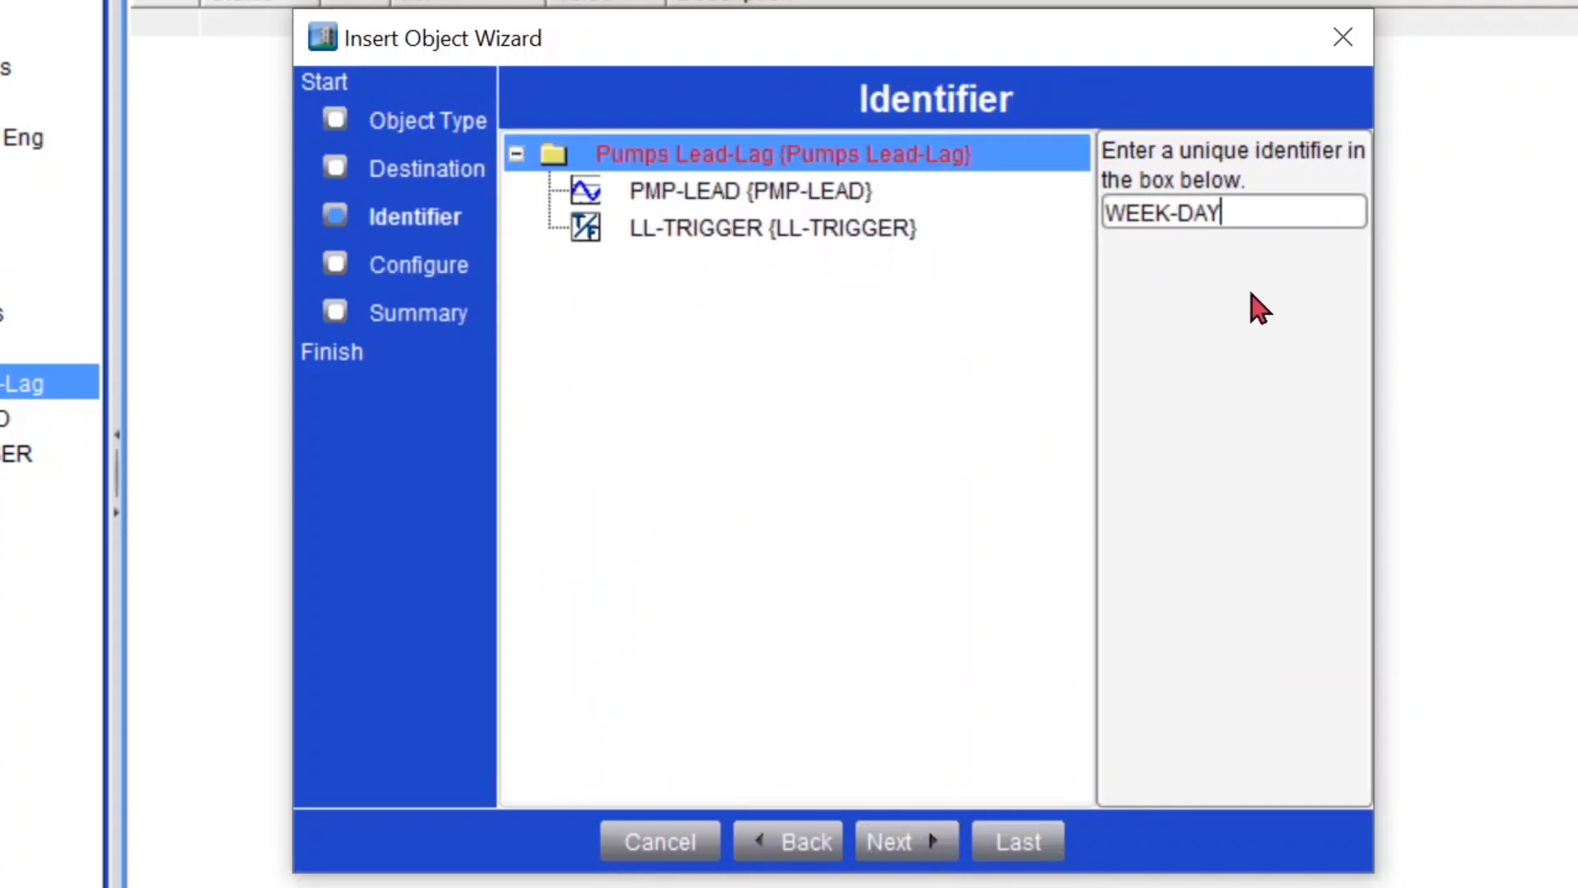
pyautogui.press('Return')
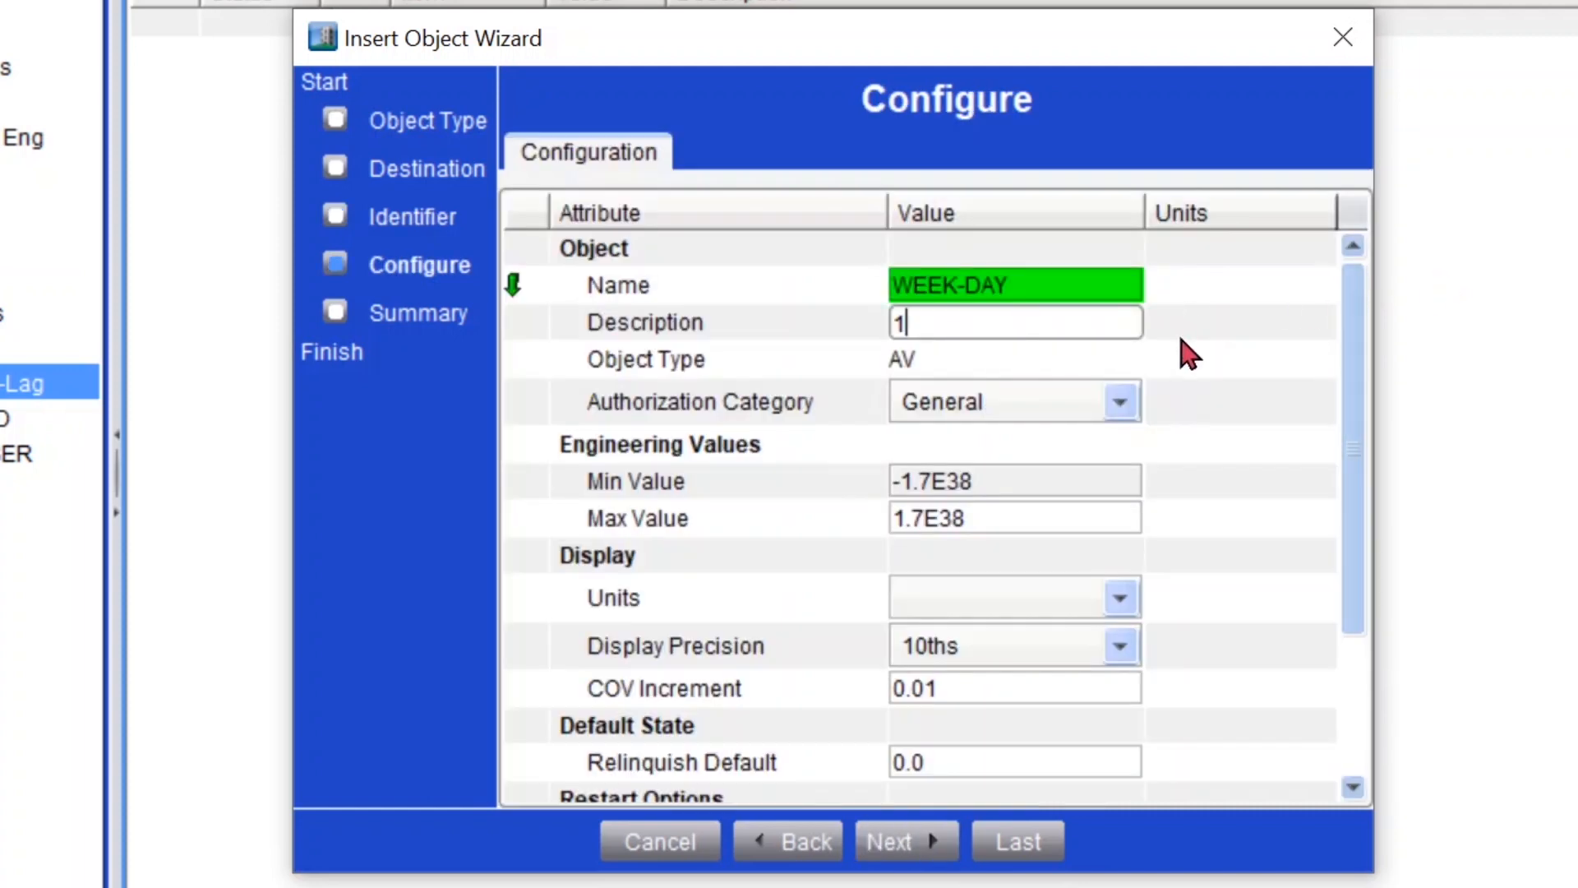
# Enter "1=Mon 2=Tue 3=Wed etc." as the description of the WEEK-DAY object
pyautogui.write('1=mon')
pyautogui.press('BackSpace')
pyautogui.press('BackSpace')
pyautogui.press('BackSpace')
pyautogui.write('Mon 2=Tue 3')
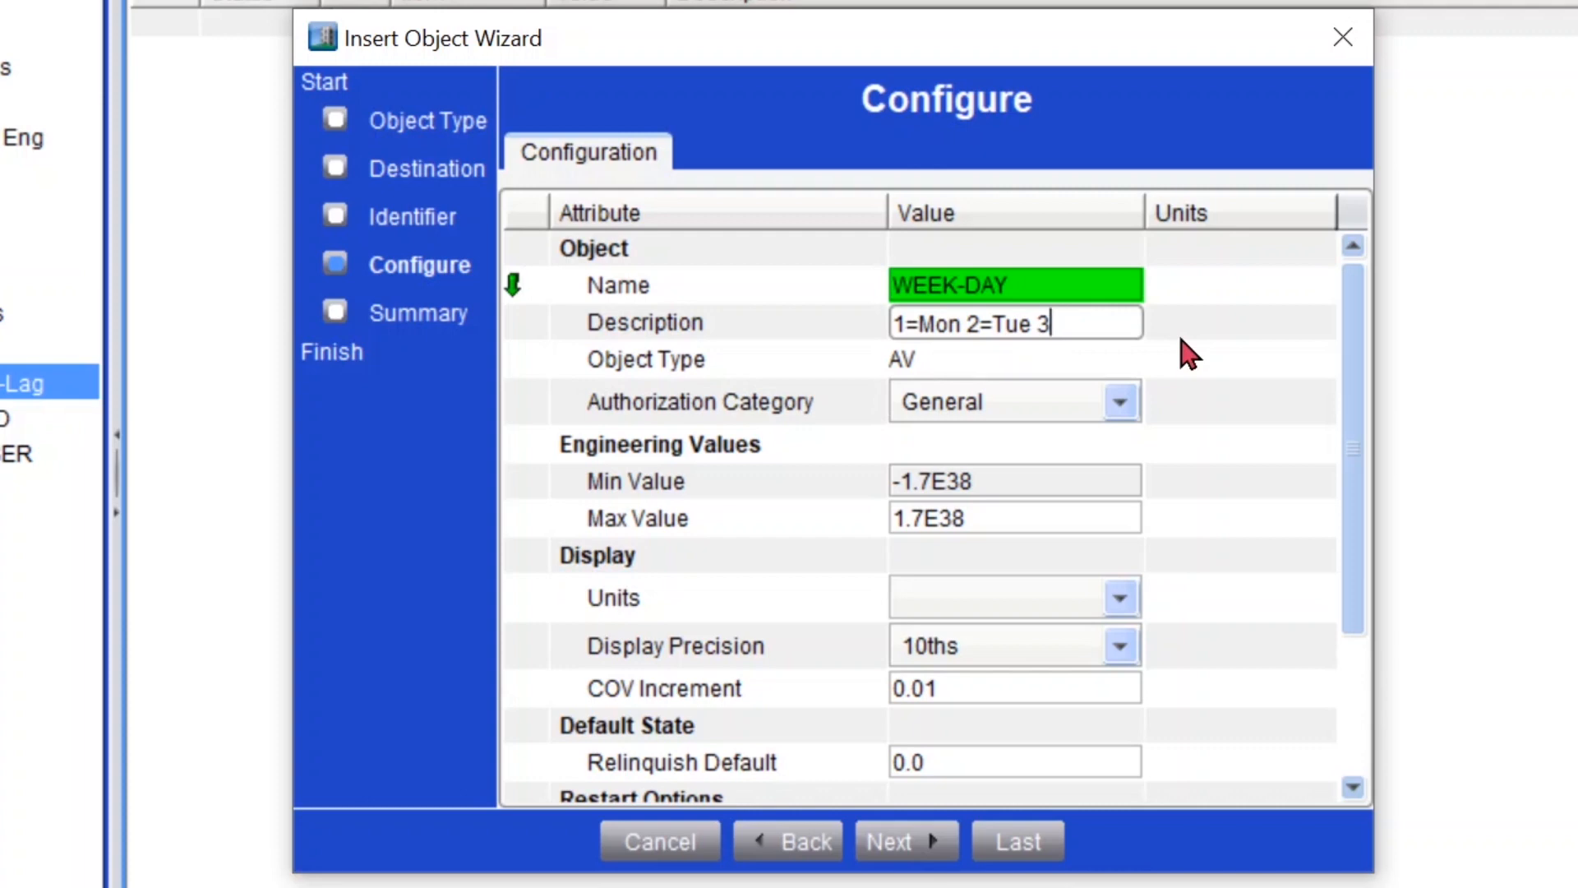
pyautogui.write('=Wed etc.')
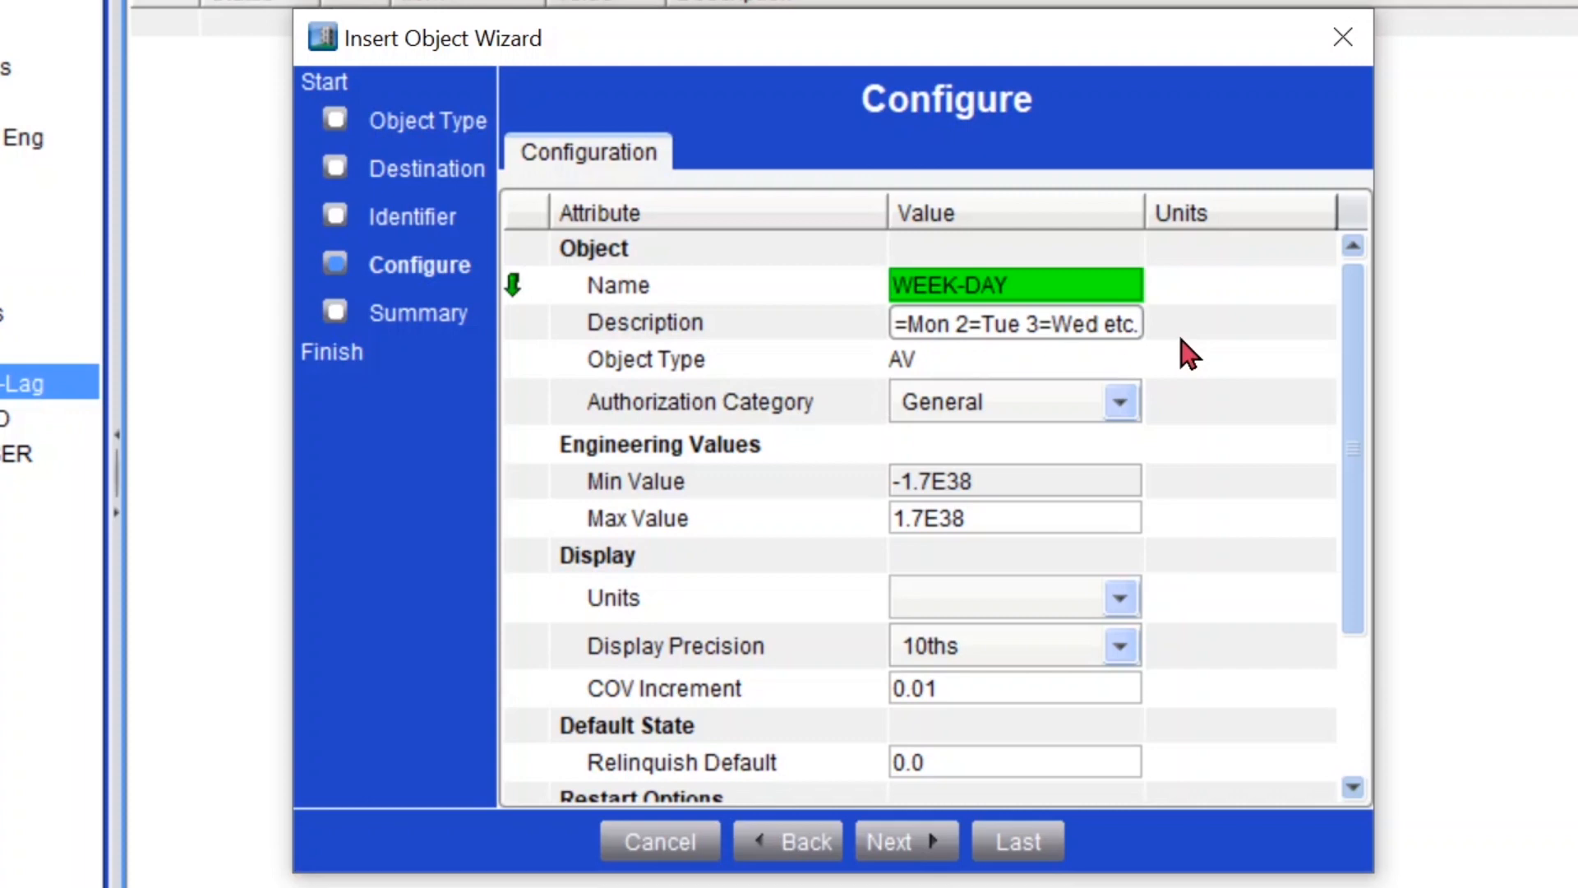
# Set WEEK-DAY's engineering limits to a minimum value of 1 and a maximum value of 7
pyautogui.click(1054, 472)
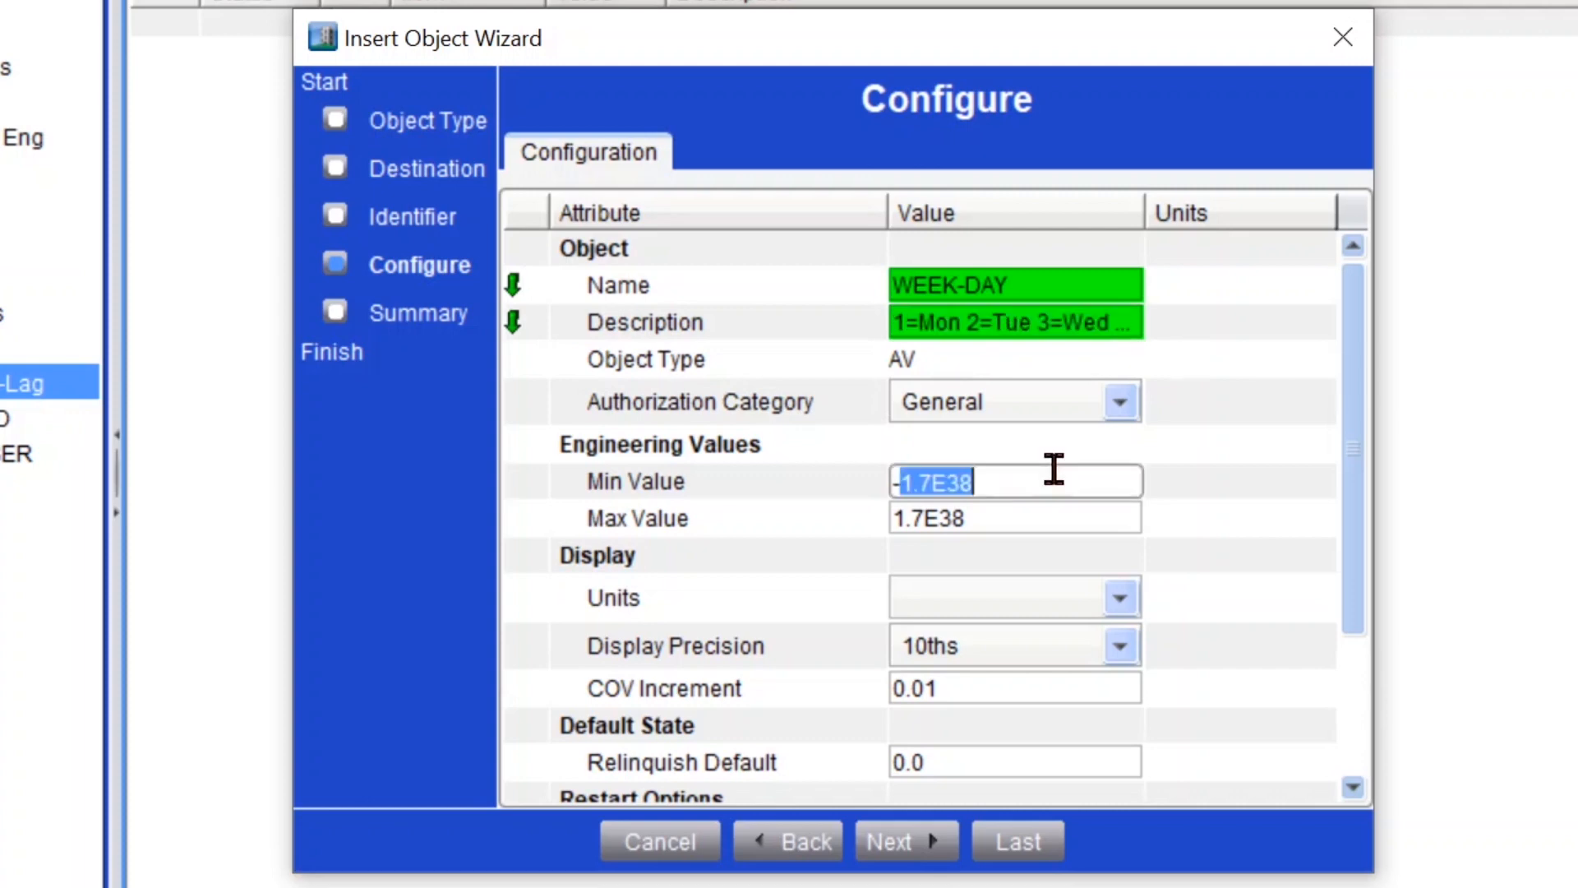
pyautogui.write('1')
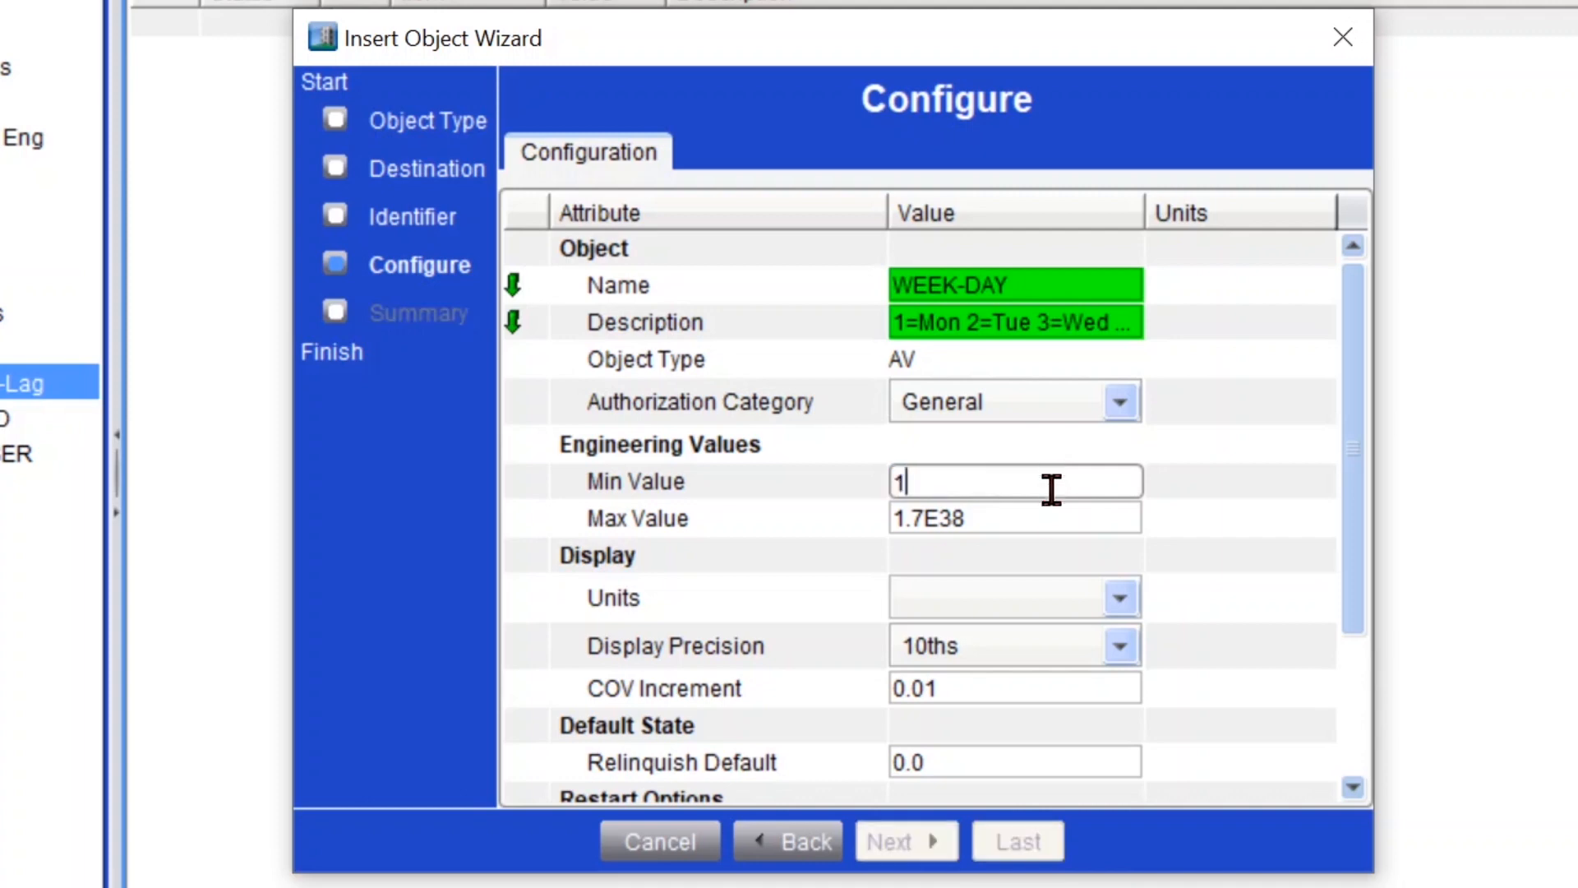
pyautogui.click(1045, 516)
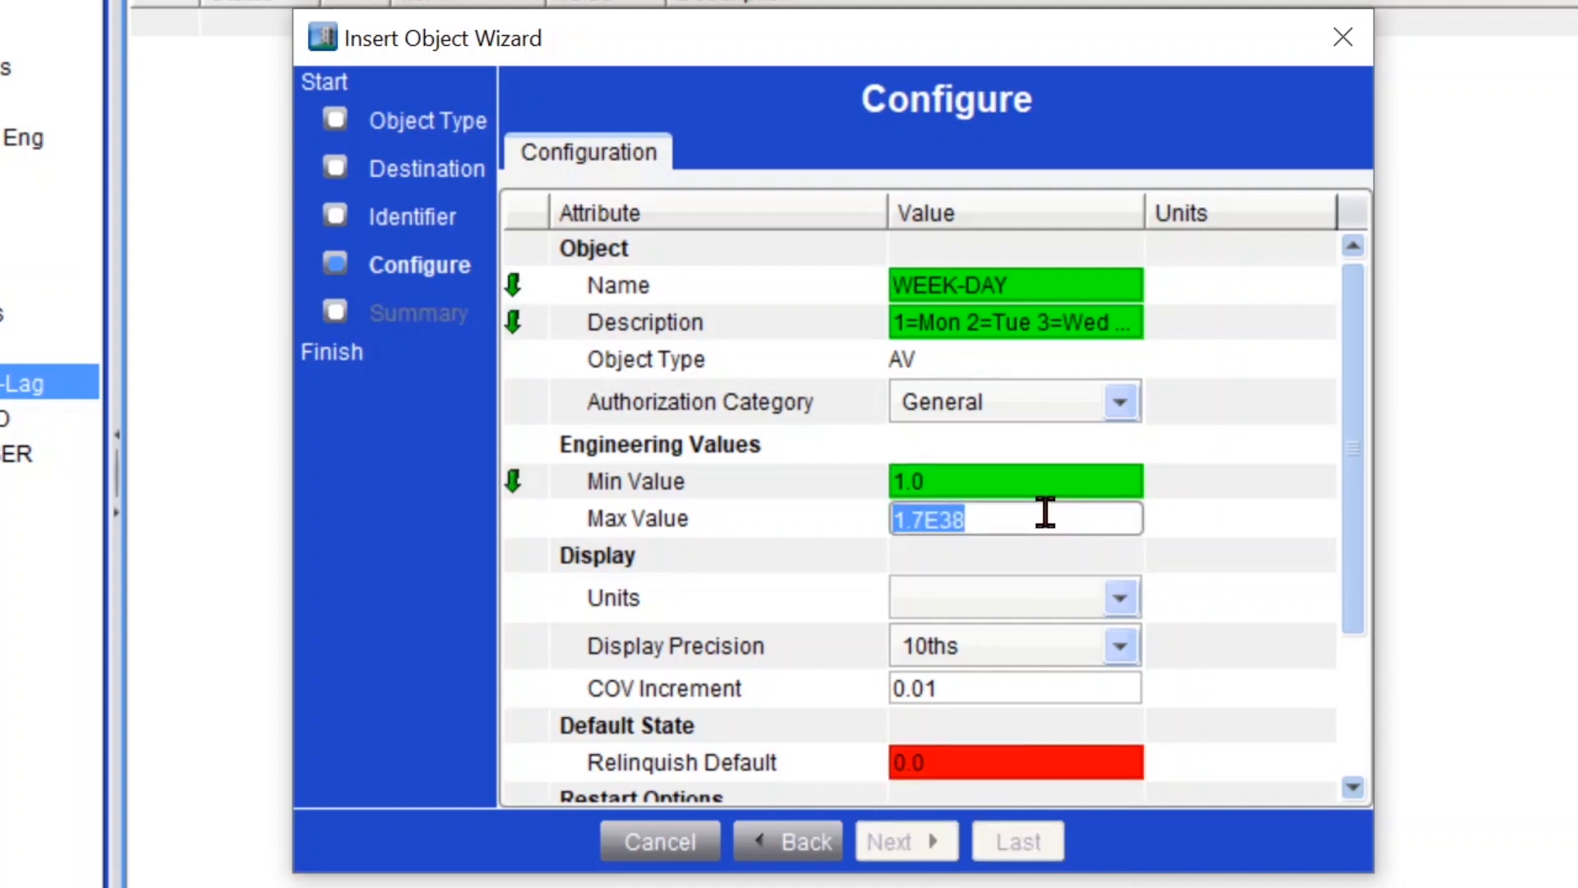
pyautogui.write('7')
pyautogui.click(1054, 490)
pyautogui.click(1055, 516)
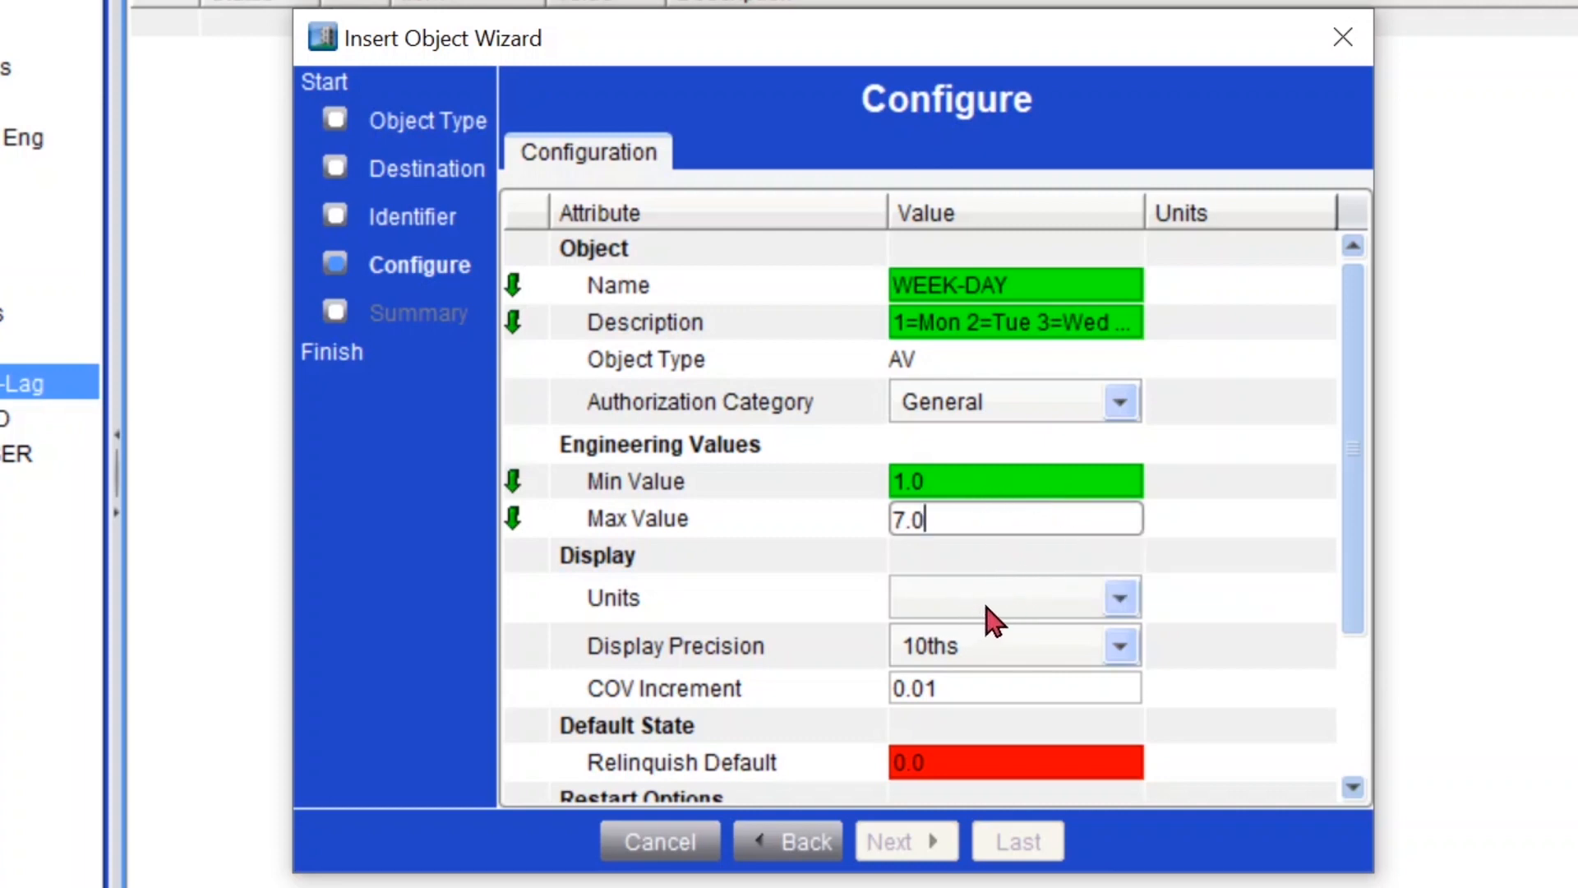
# Set WEEK-DAY's COV increment to 1 and its relinquish default to 2
pyautogui.click(1009, 686)
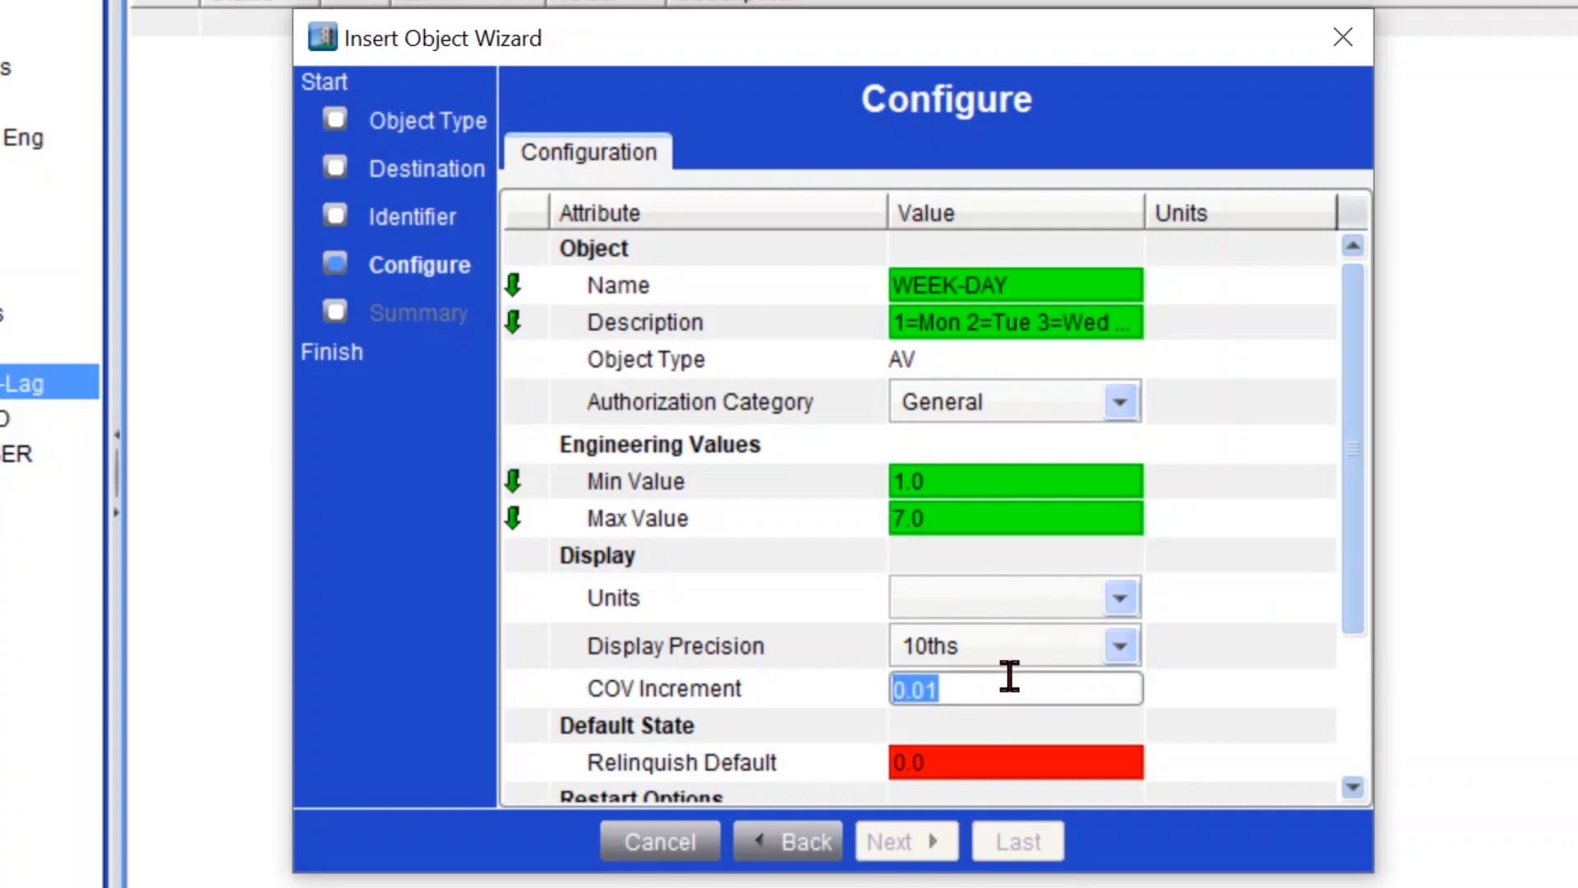
pyautogui.write('1')
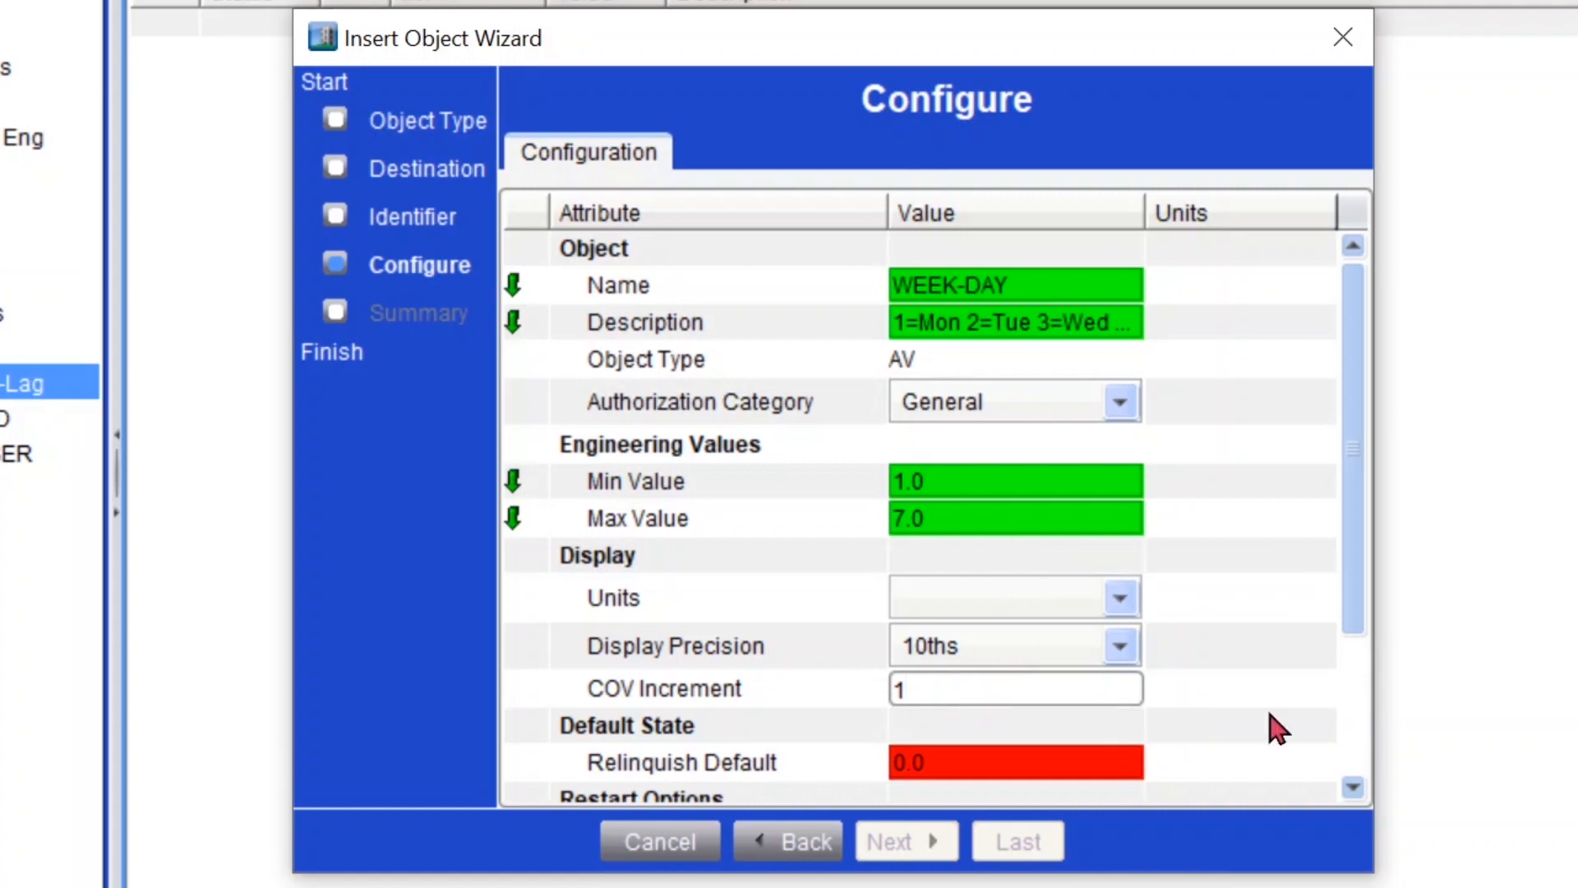
pyautogui.click(1102, 756)
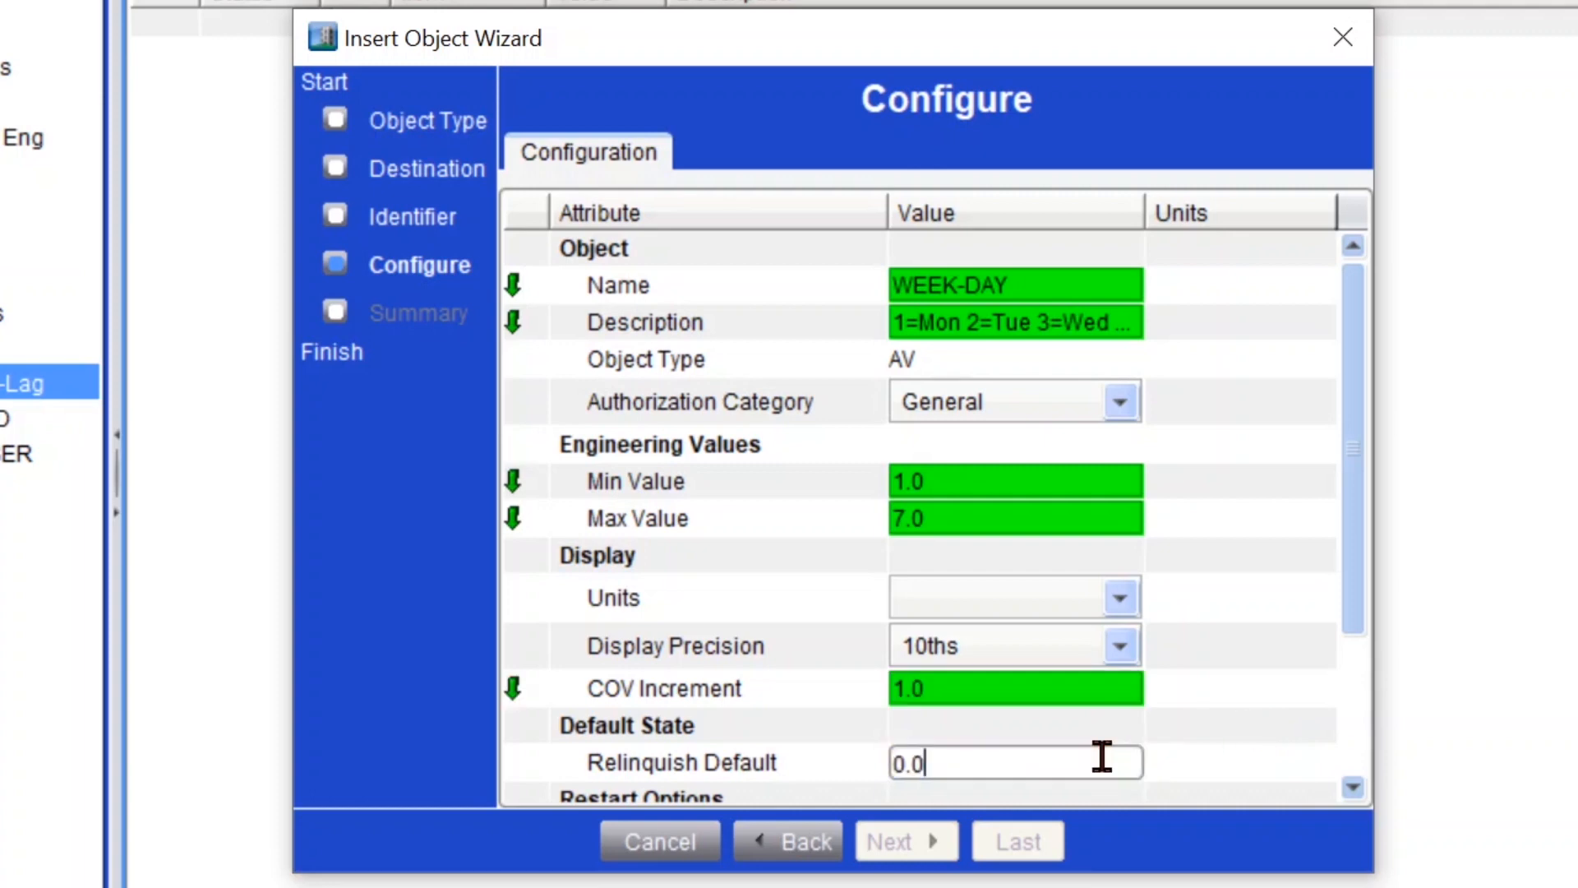
pyautogui.write('2')
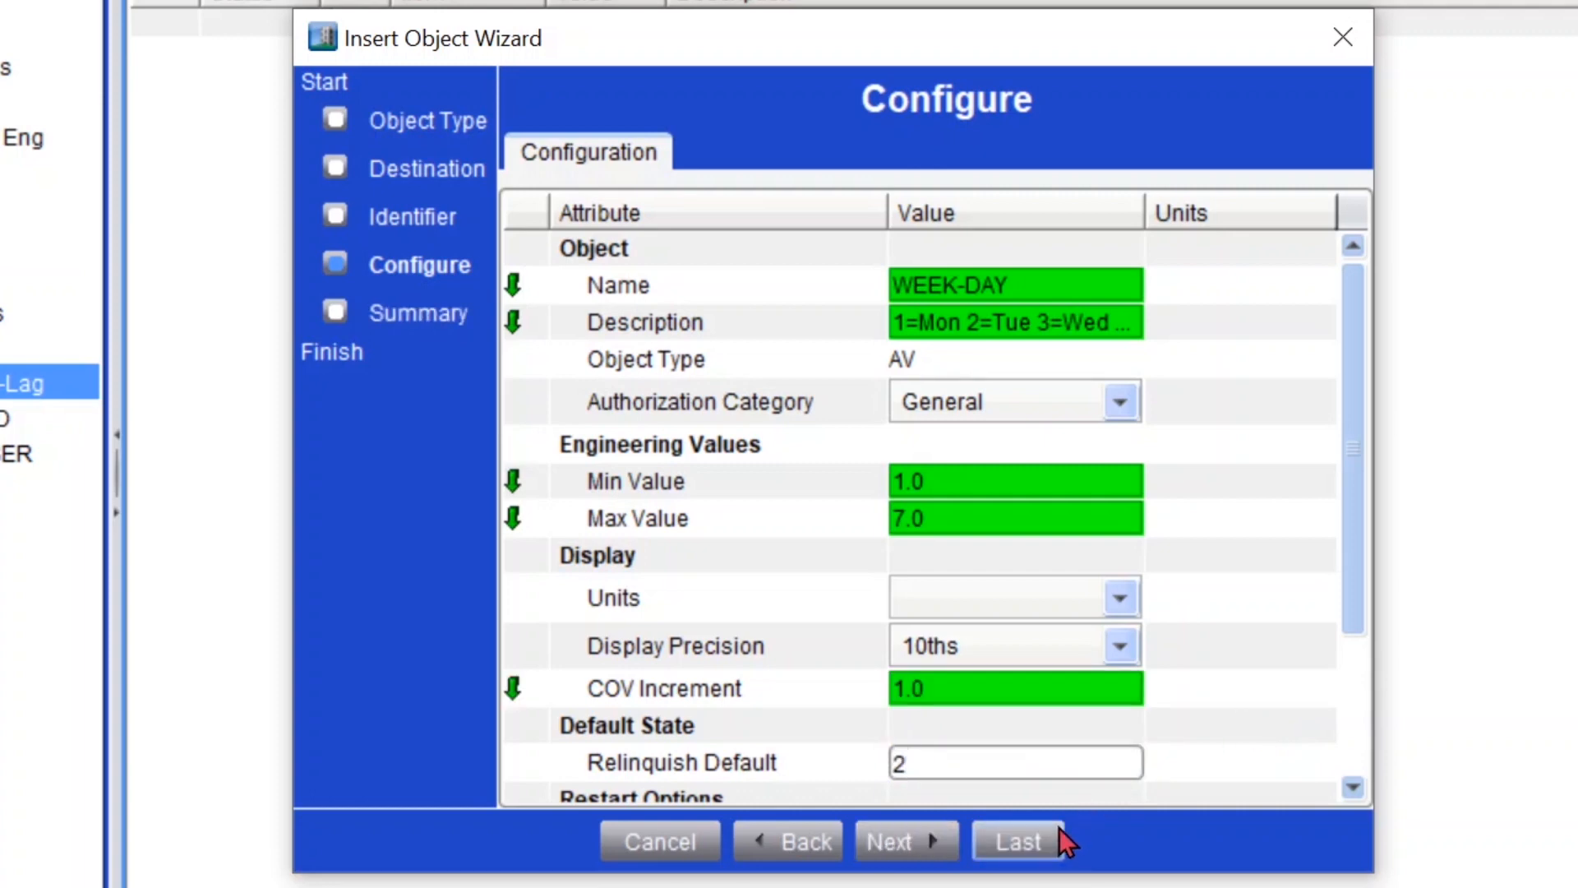
# Complete the configuration and finish creating the WEEK-DAY object in the Pumps Lead-Lag folder
pyautogui.click(1027, 841)
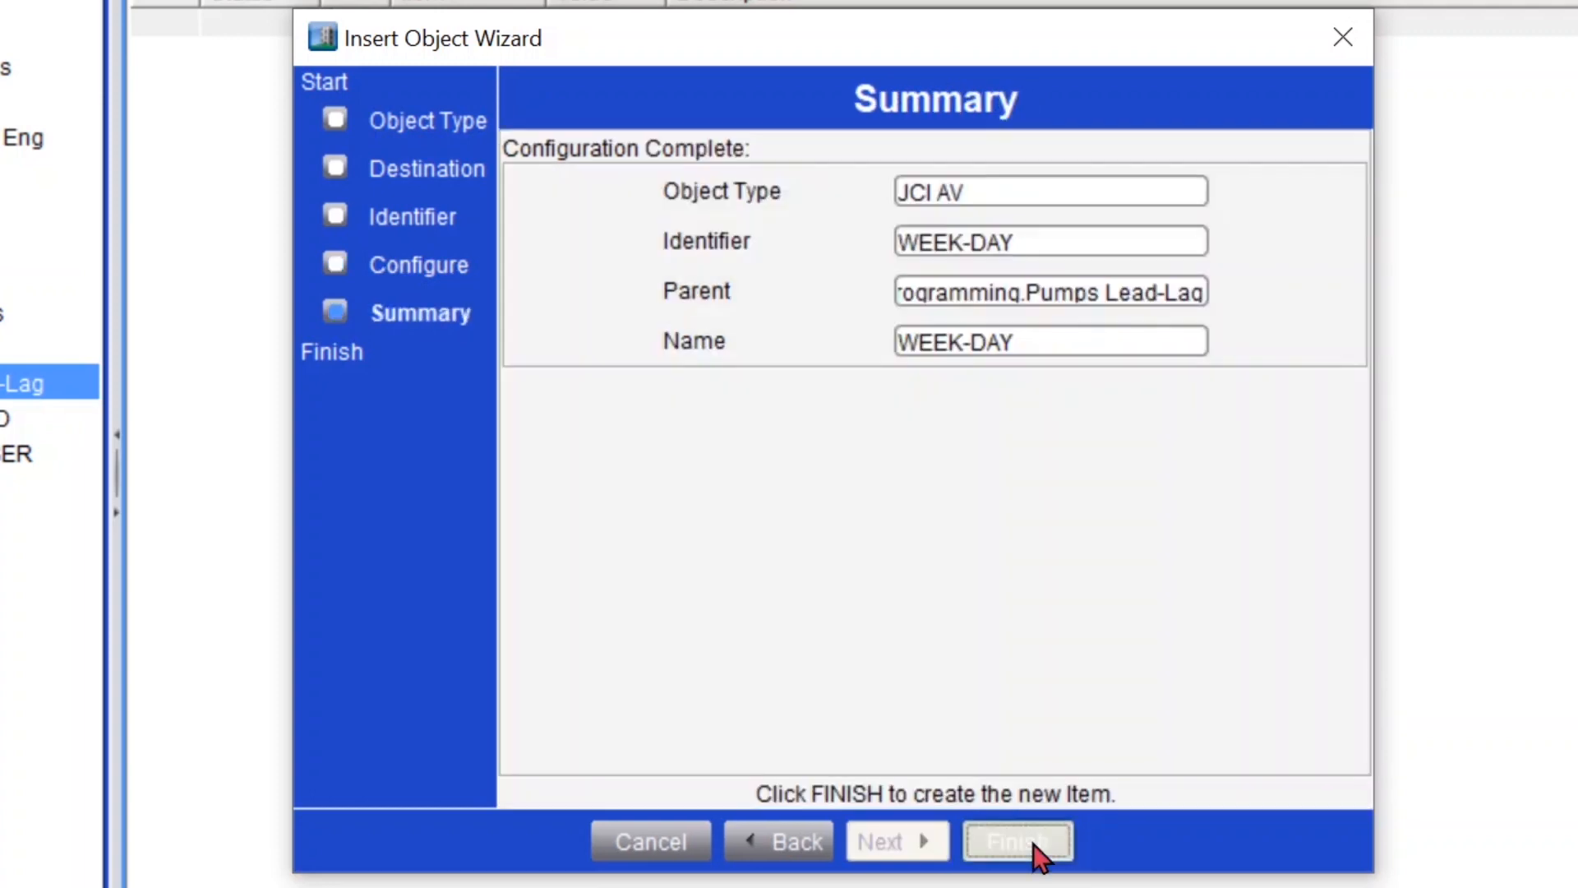
pyautogui.click(1034, 843)
pyautogui.click(1102, 701)
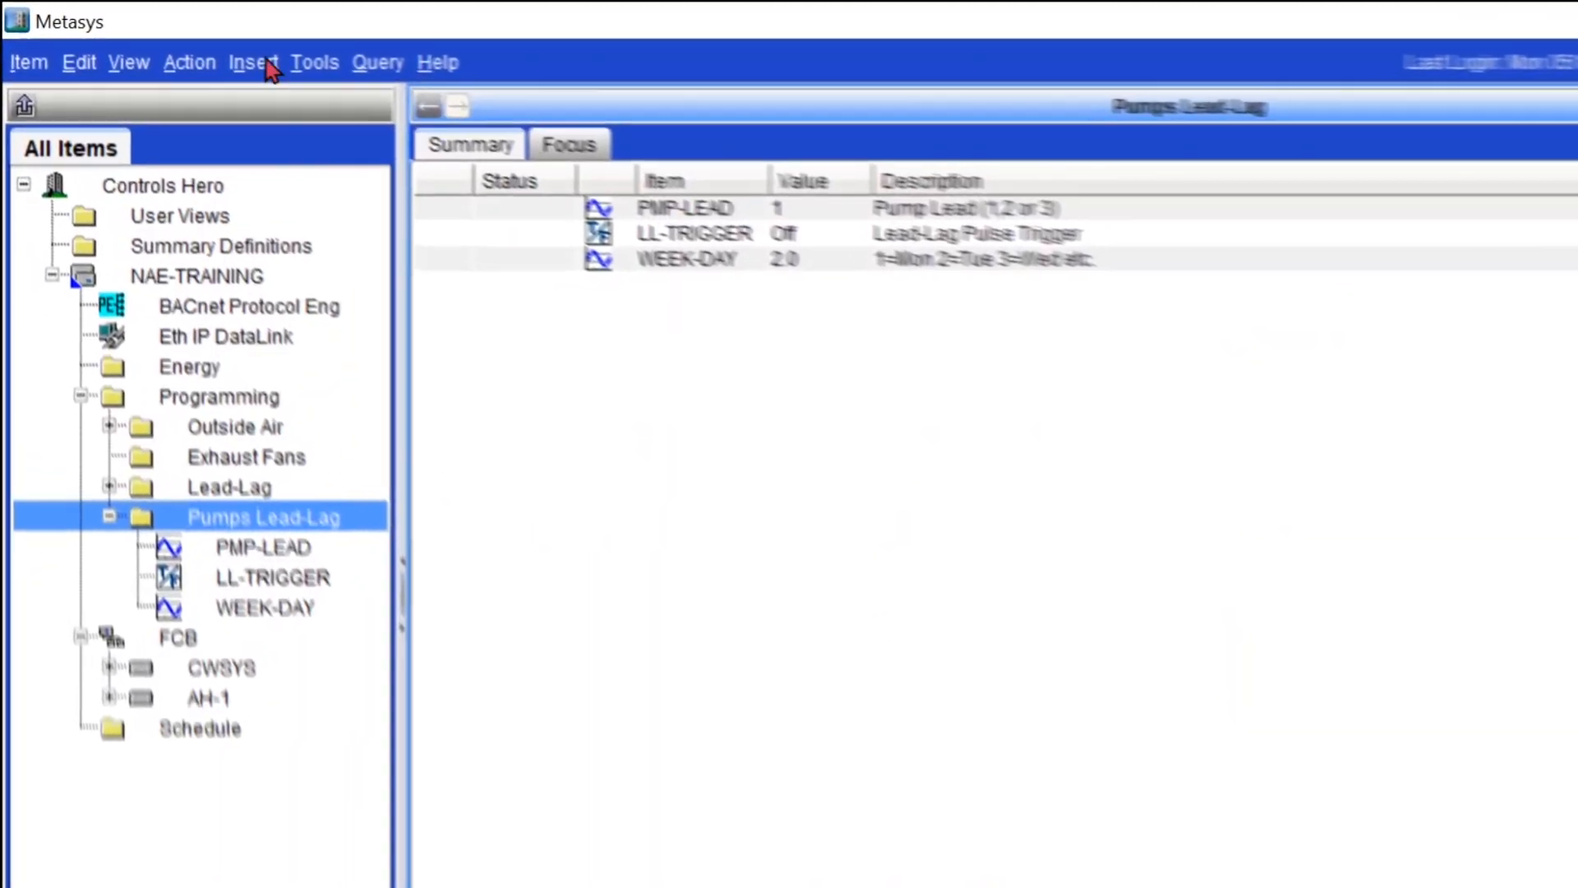
# Start inserting an AV object into the Pumps Lead-Lag folder with the identifier HOUR and proceed to its configuration
pyautogui.click(267, 64)
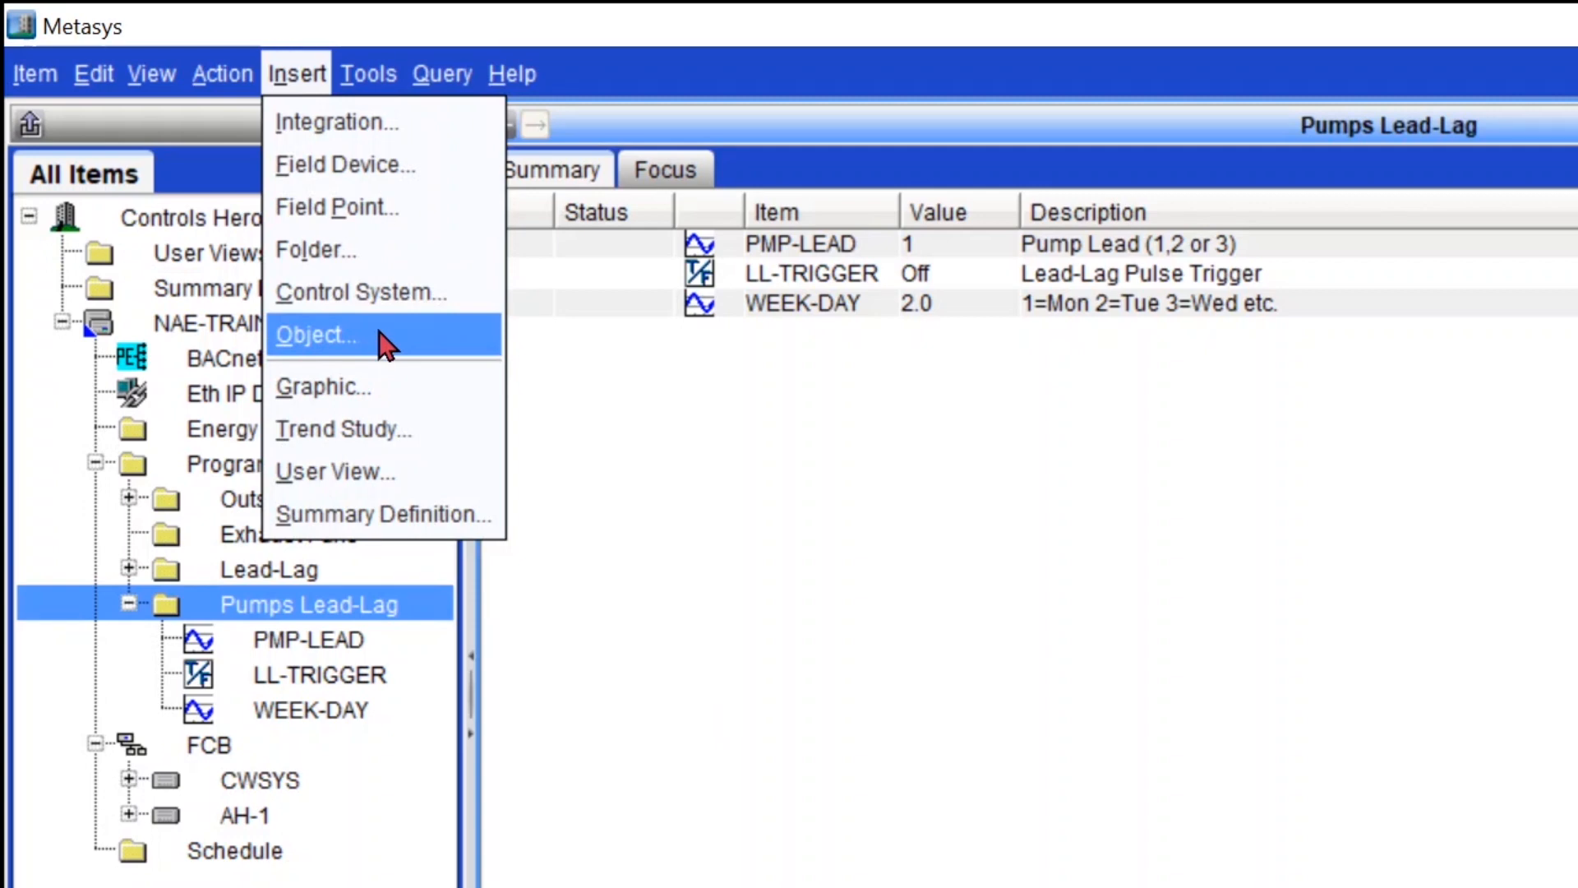
pyautogui.click(387, 344)
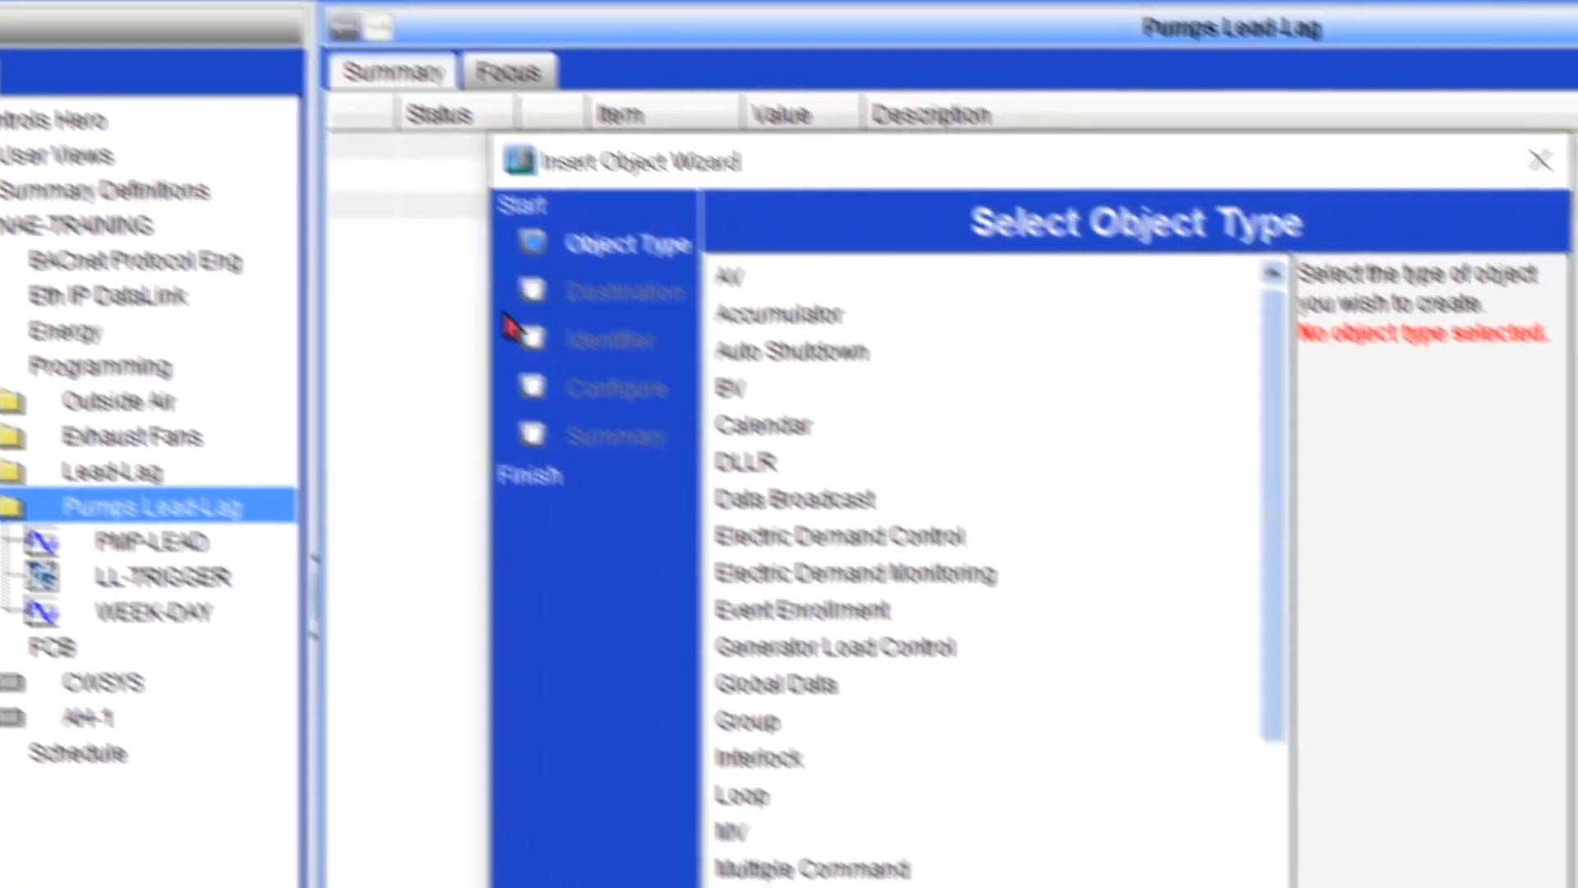
pyautogui.click(888, 377)
pyautogui.click(902, 842)
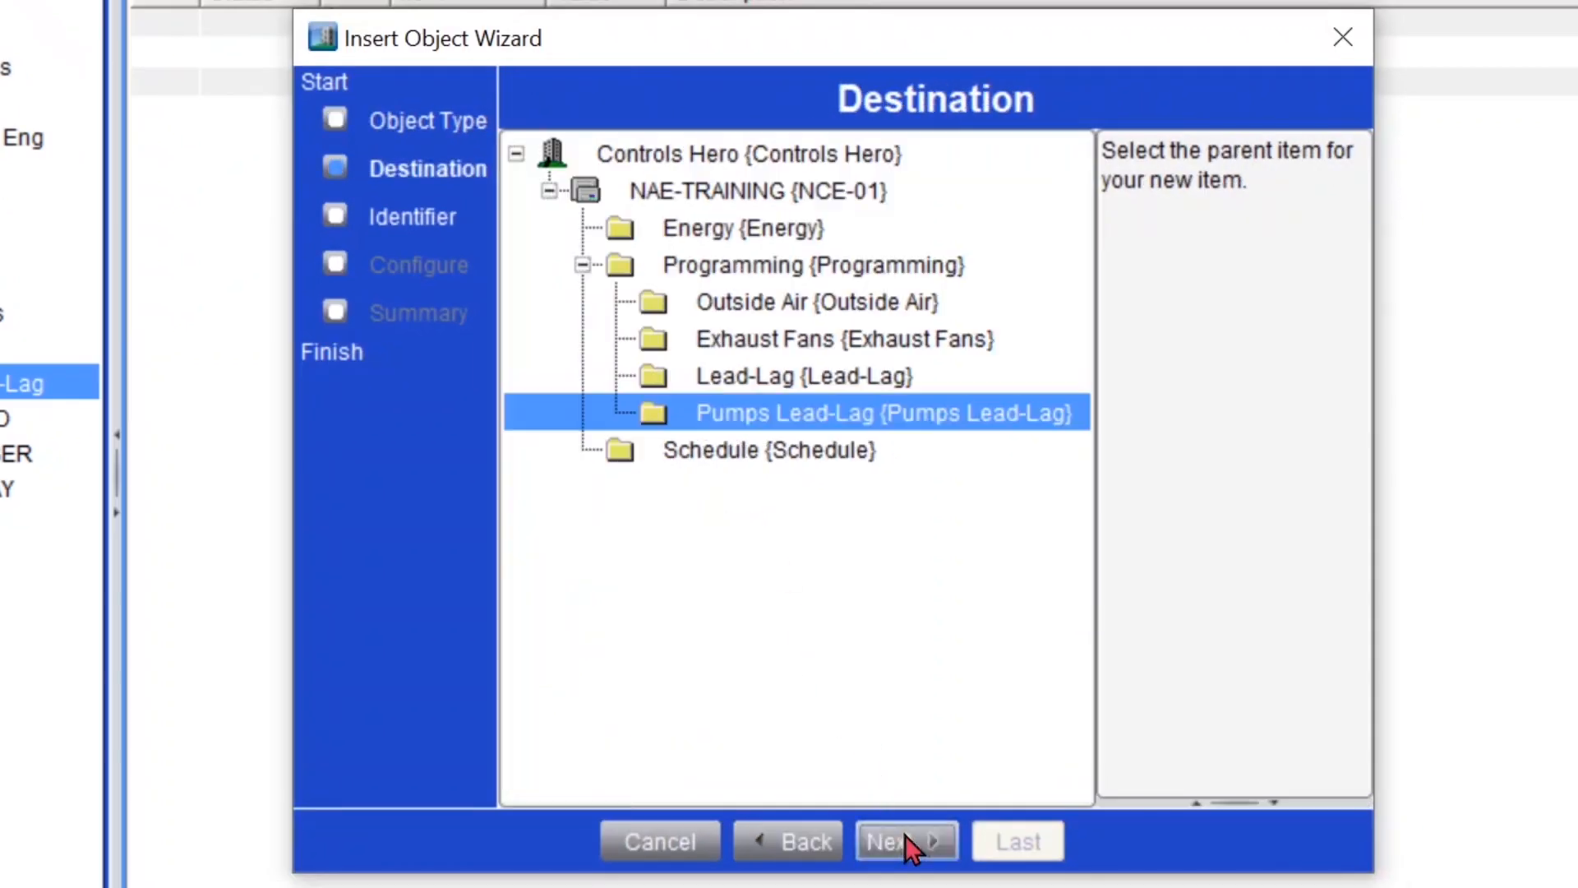
pyautogui.press('Return')
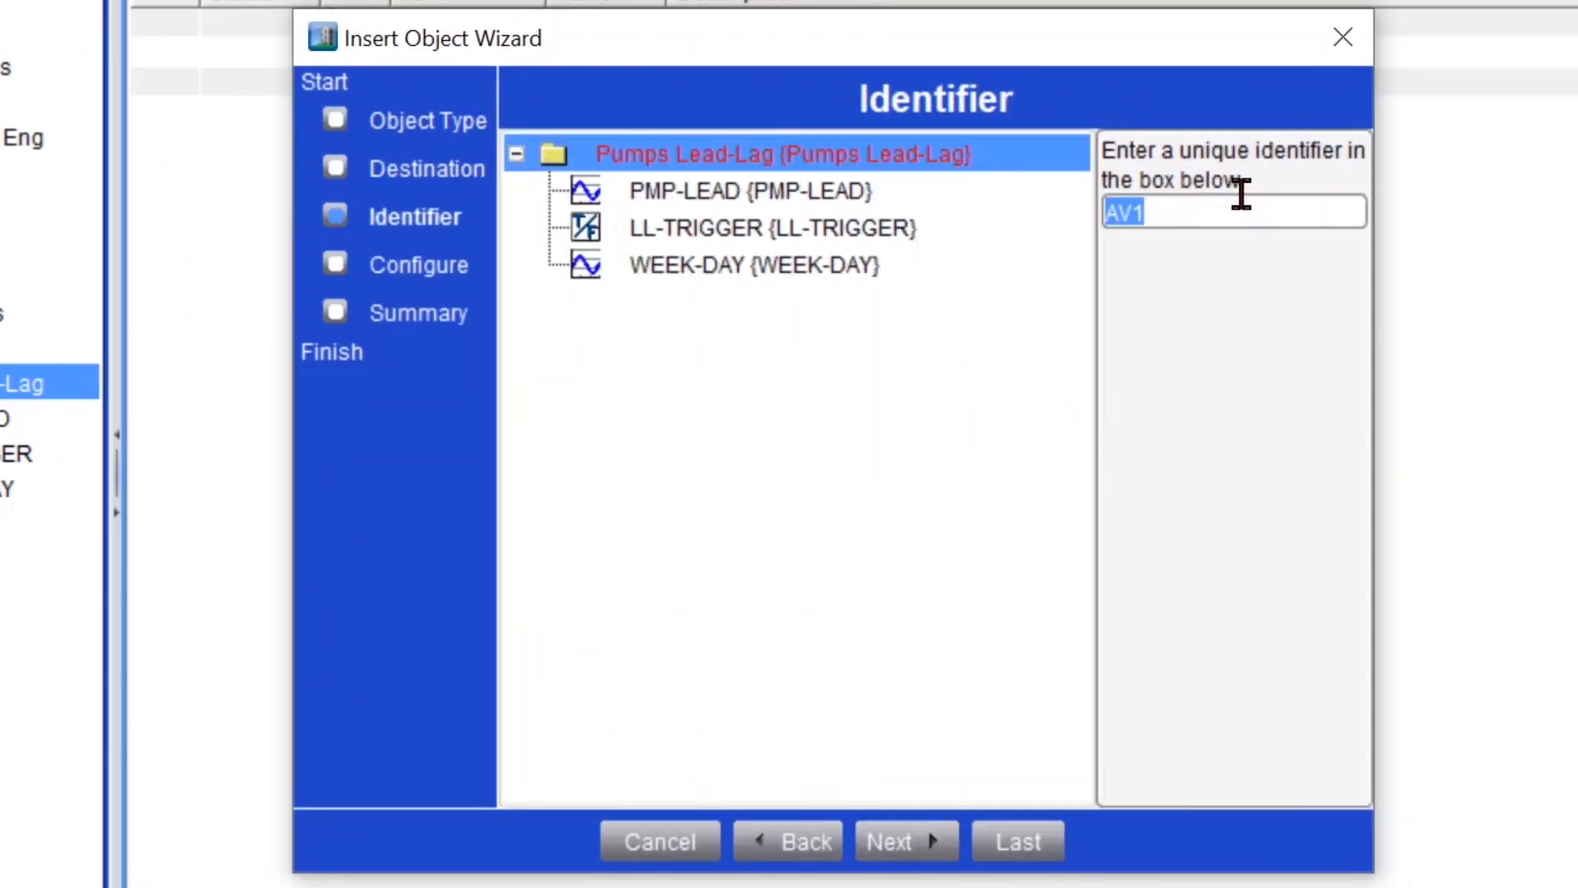
pyautogui.write('HOUR')
pyautogui.click(871, 840)
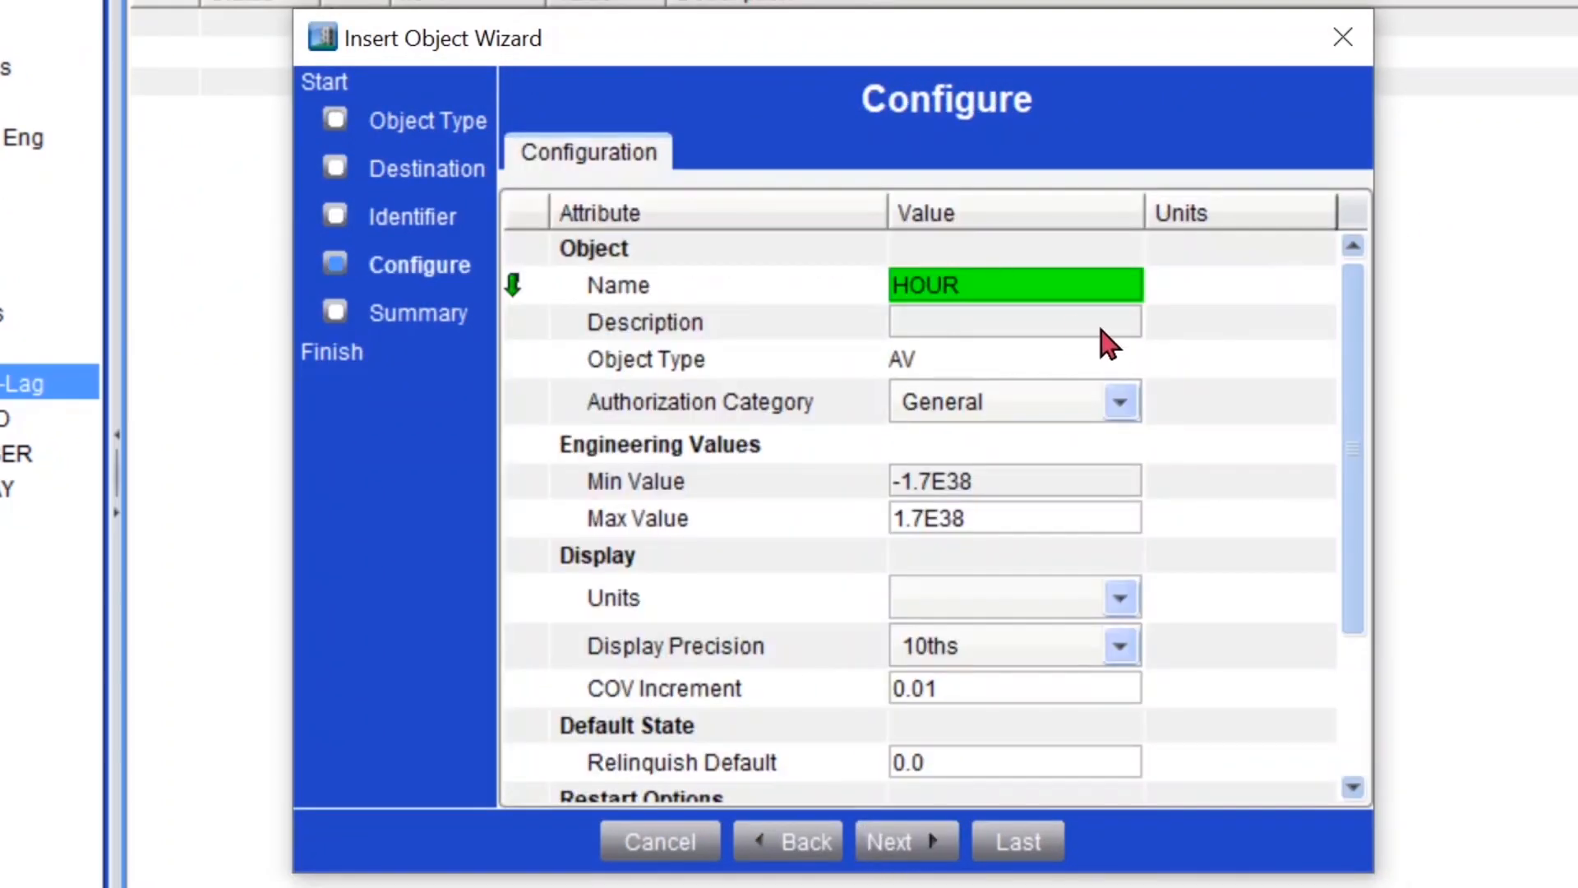
# Enter "0=12am 5=5am 14=2pm 20=8pm" as the description of the HOUR object
pyautogui.click(1095, 321)
pyautogui.hotkey('ctrl', 'v')
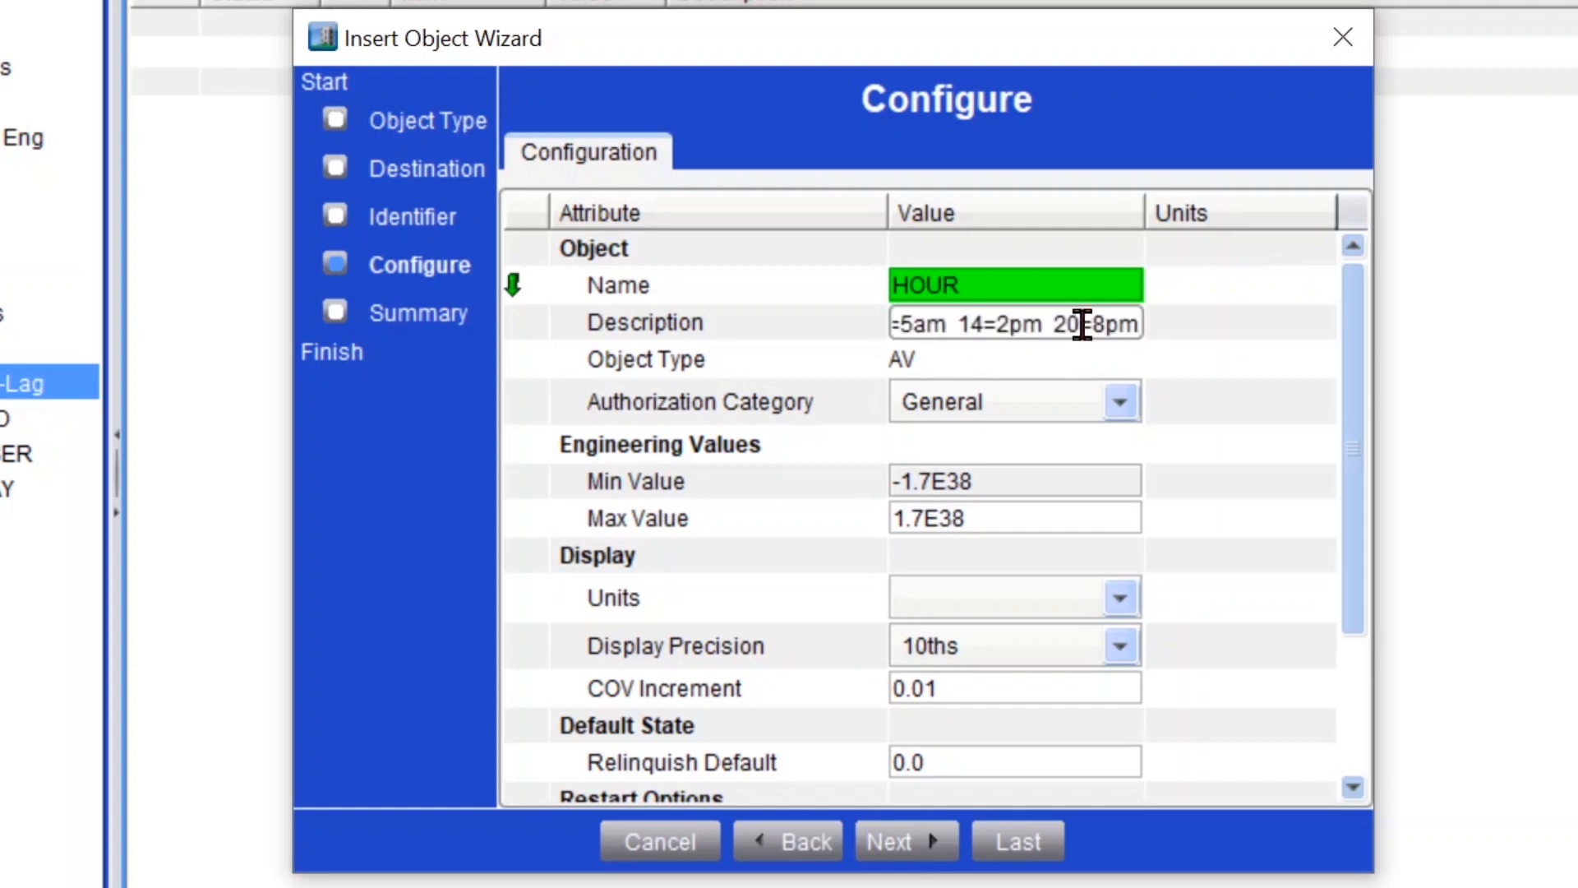
pyautogui.press('Home')
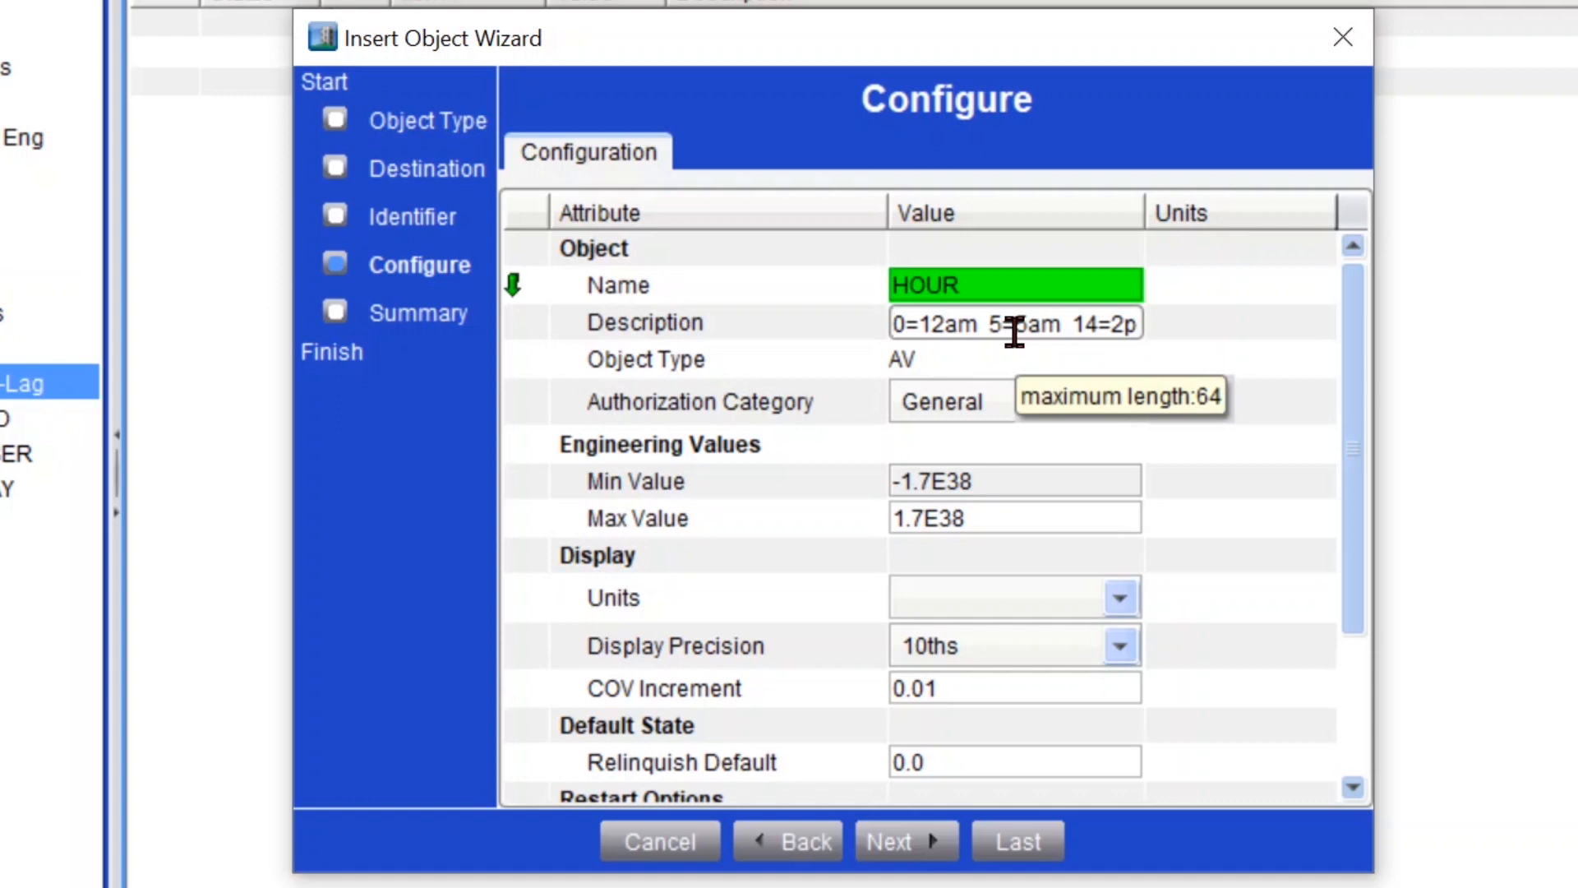
pyautogui.moveTo(1102, 330); pyautogui.dragTo(1284, 338)
pyautogui.click(1070, 319)
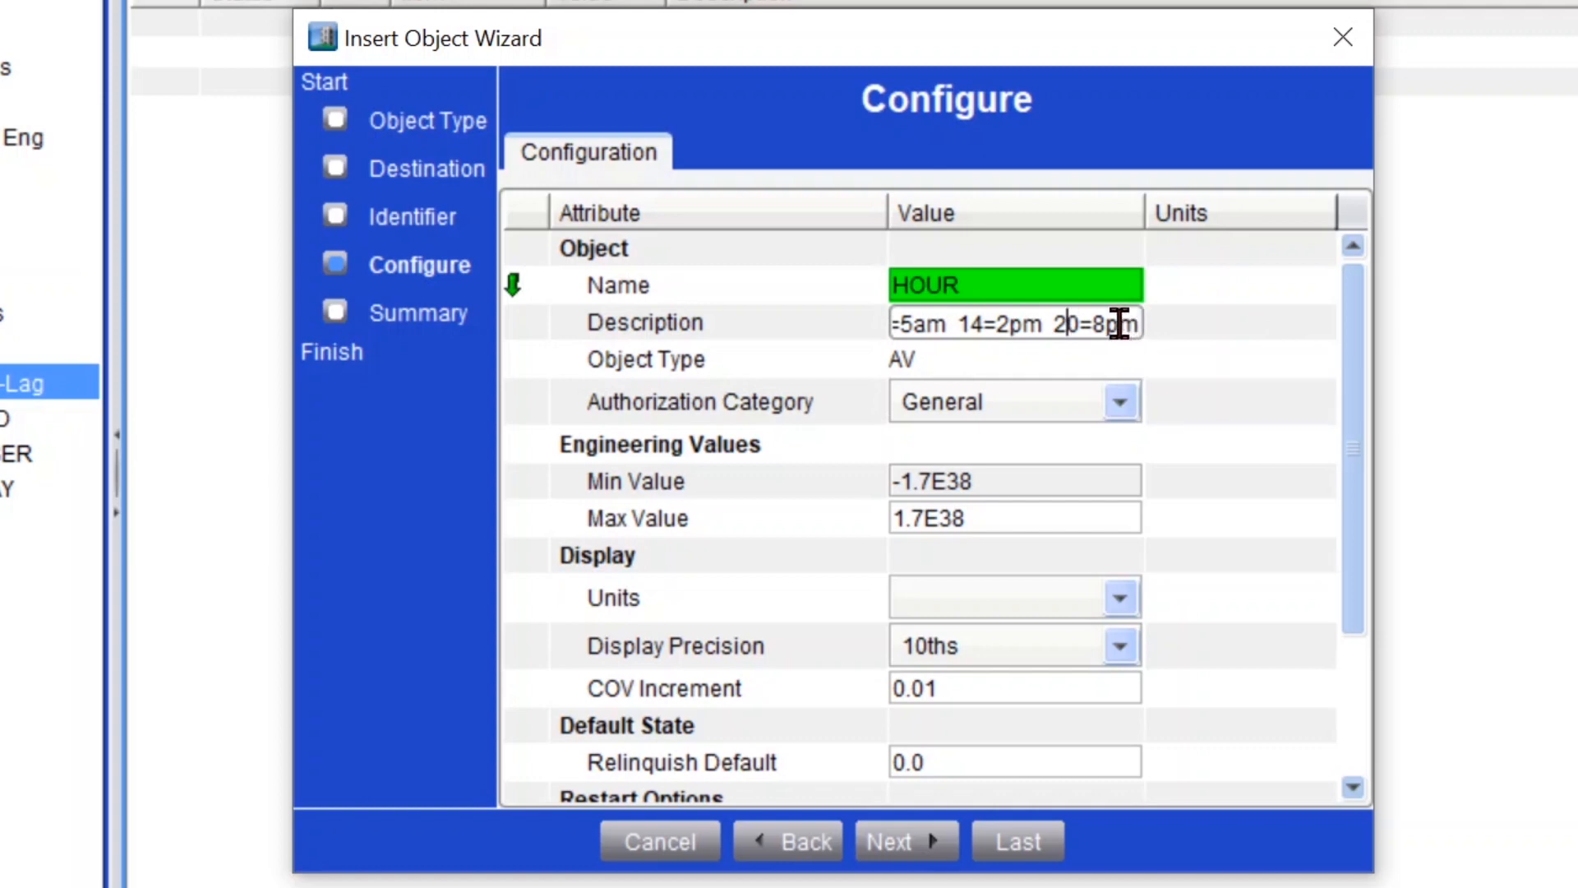
pyautogui.moveTo(1010, 323); pyautogui.dragTo(927, 328)
pyautogui.click(927, 328)
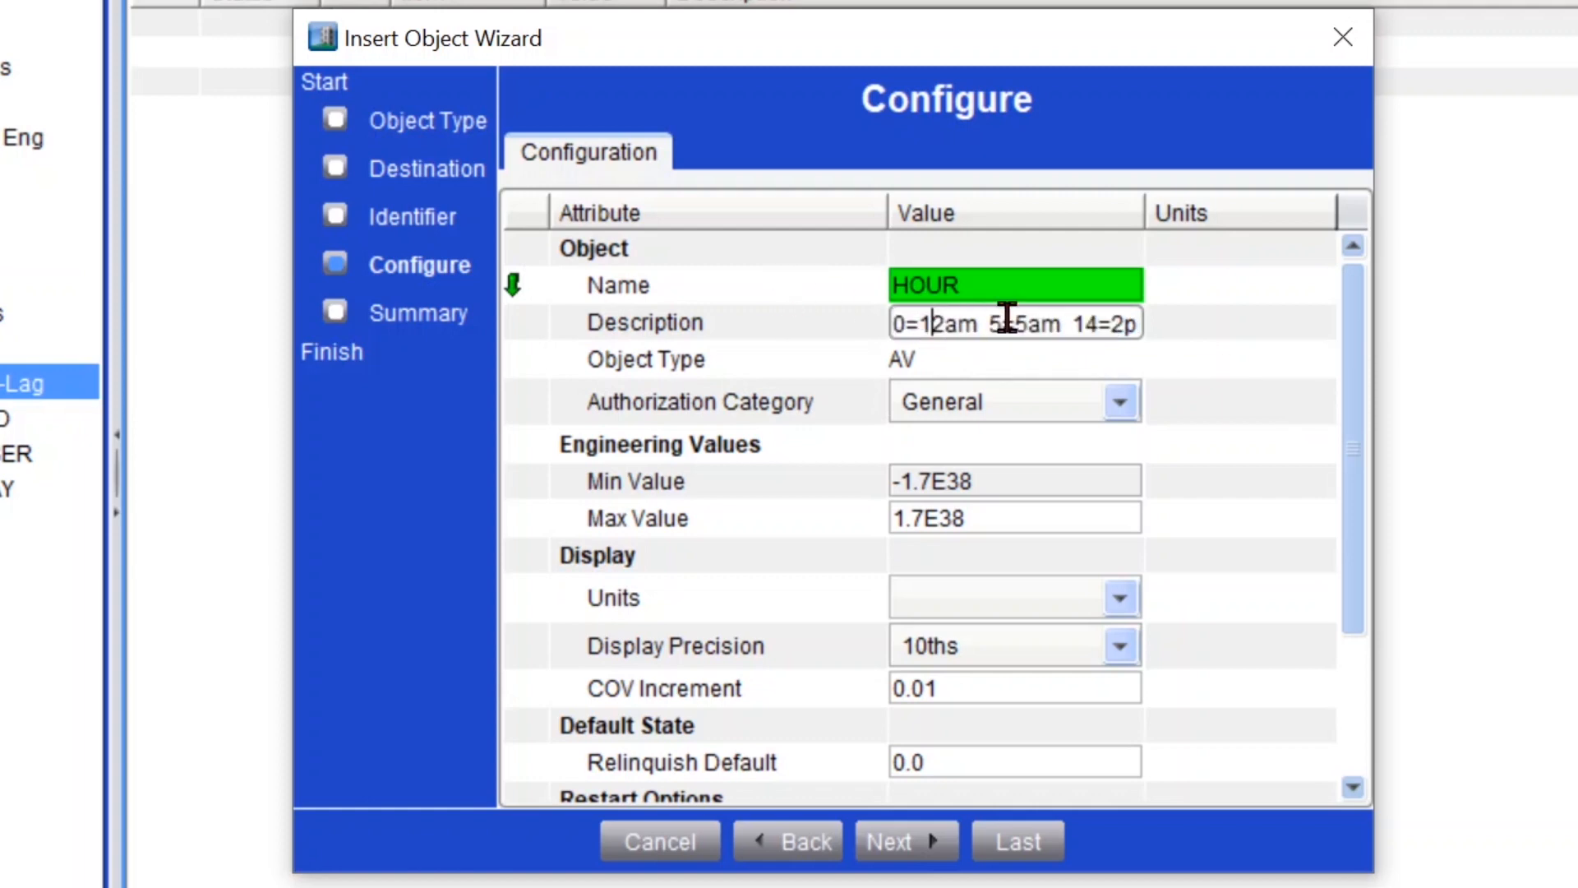
# Set HOUR's engineering limits to a minimum value of 0 and a maximum value of 23
pyautogui.click(1017, 473)
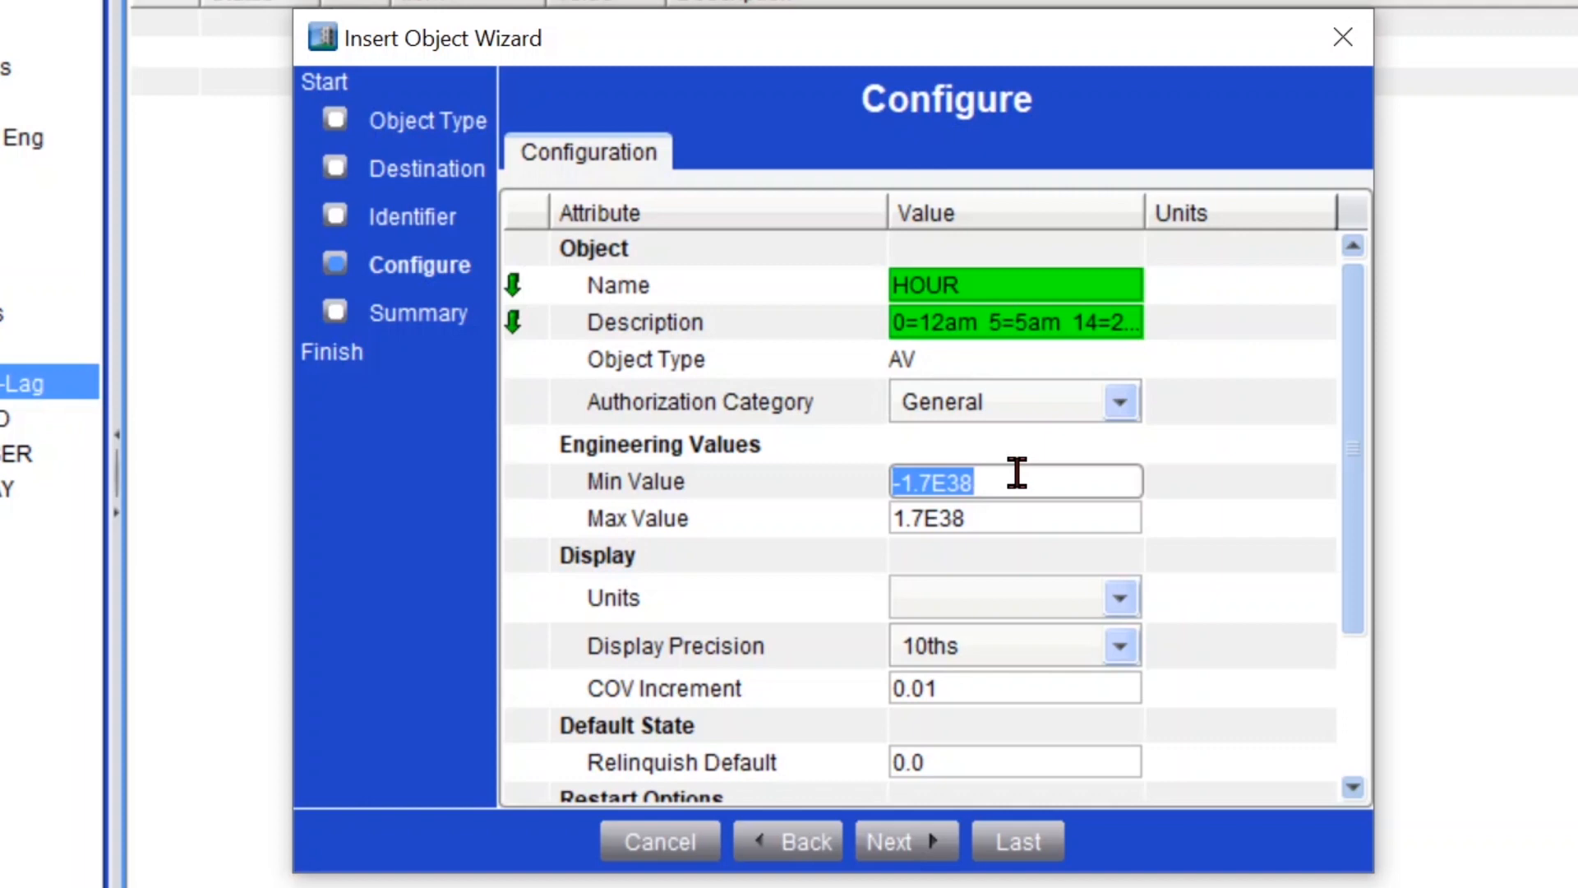
pyautogui.write('0')
pyautogui.click(1032, 506)
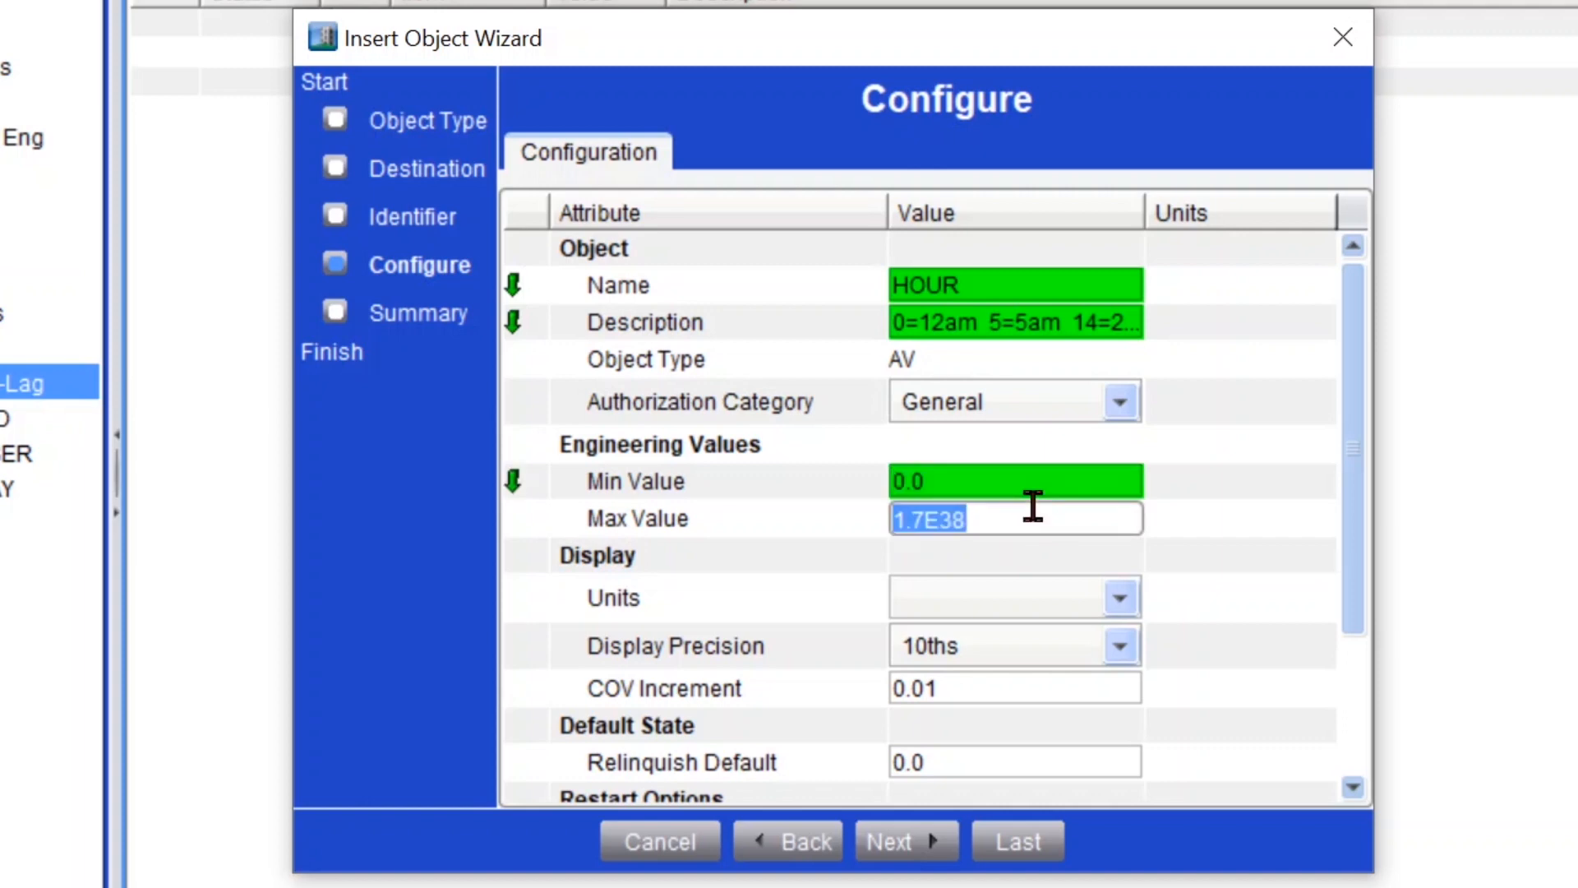
pyautogui.write('23')
pyautogui.press('Return')
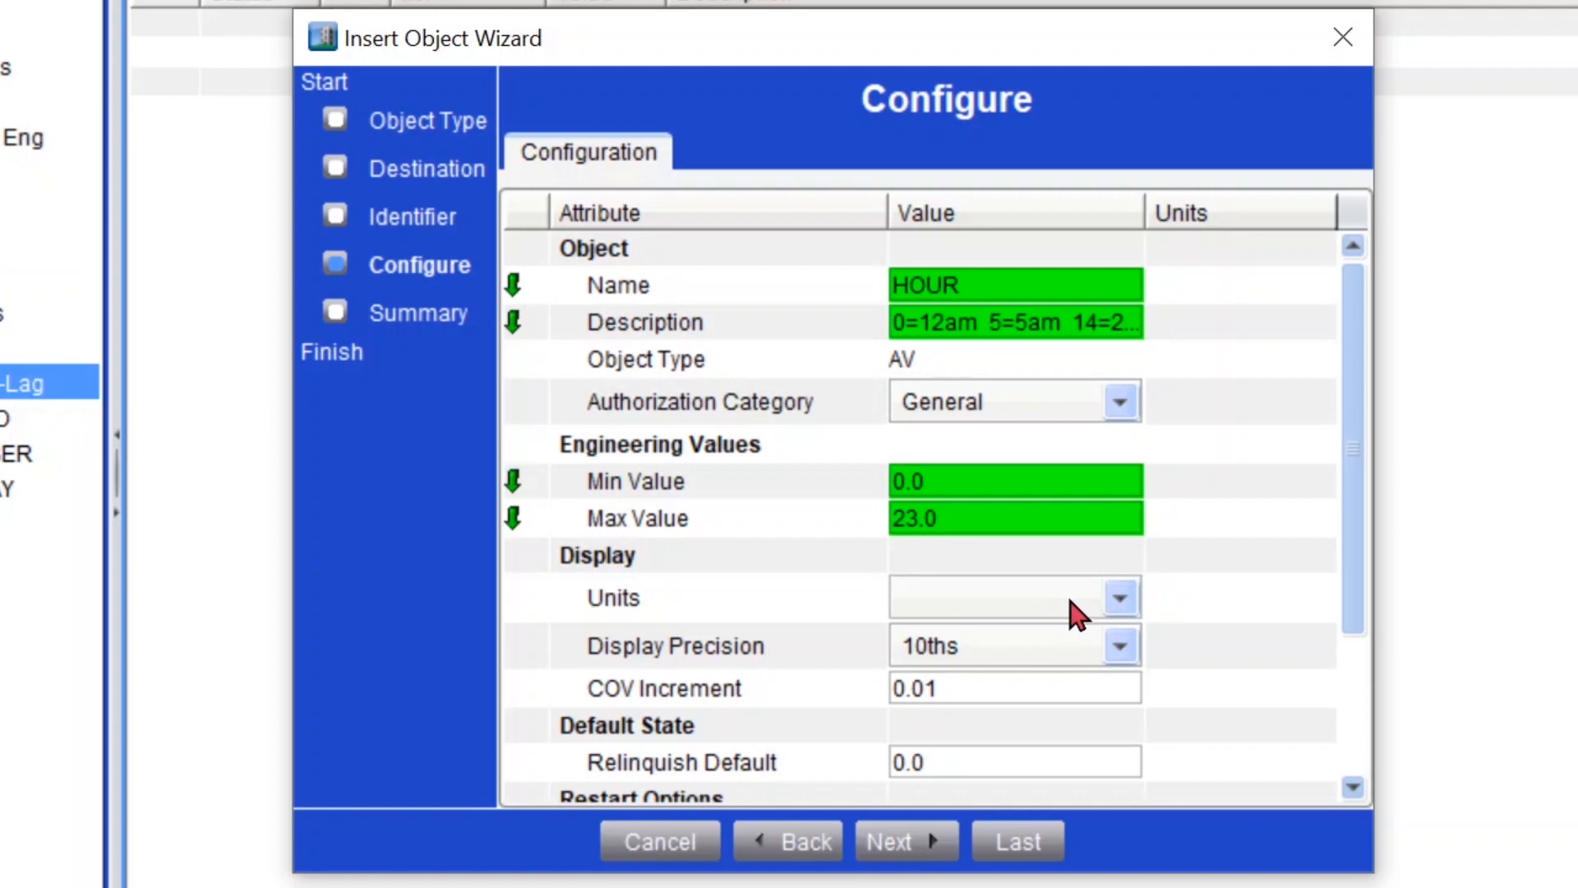
# Set HOUR's COV increment to 1 and its relinquish default to 5
pyautogui.click(1003, 689)
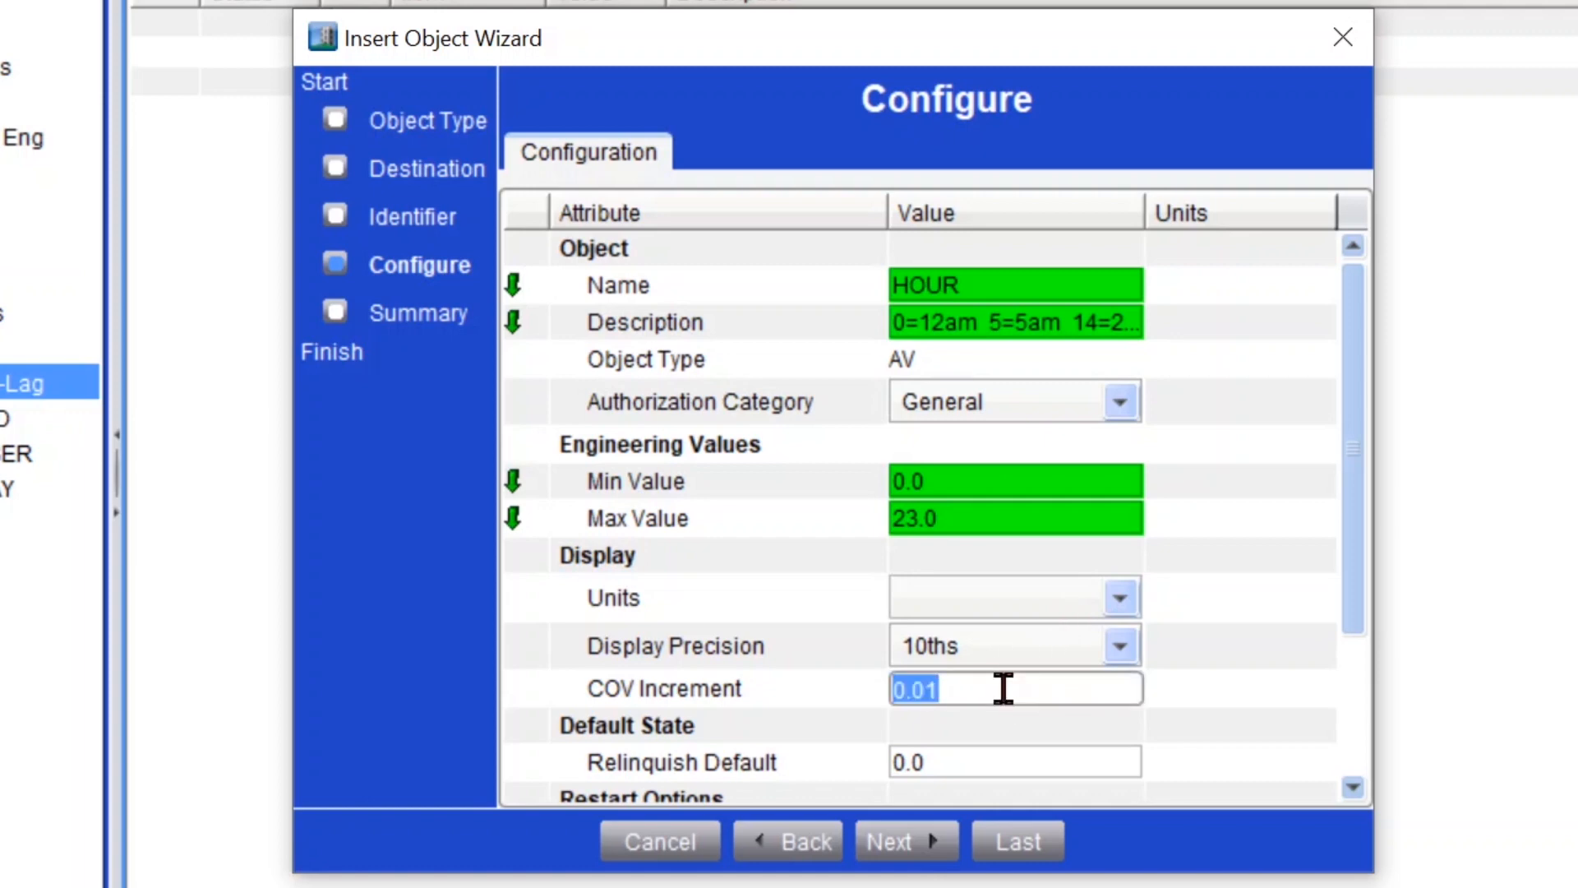
pyautogui.write('1')
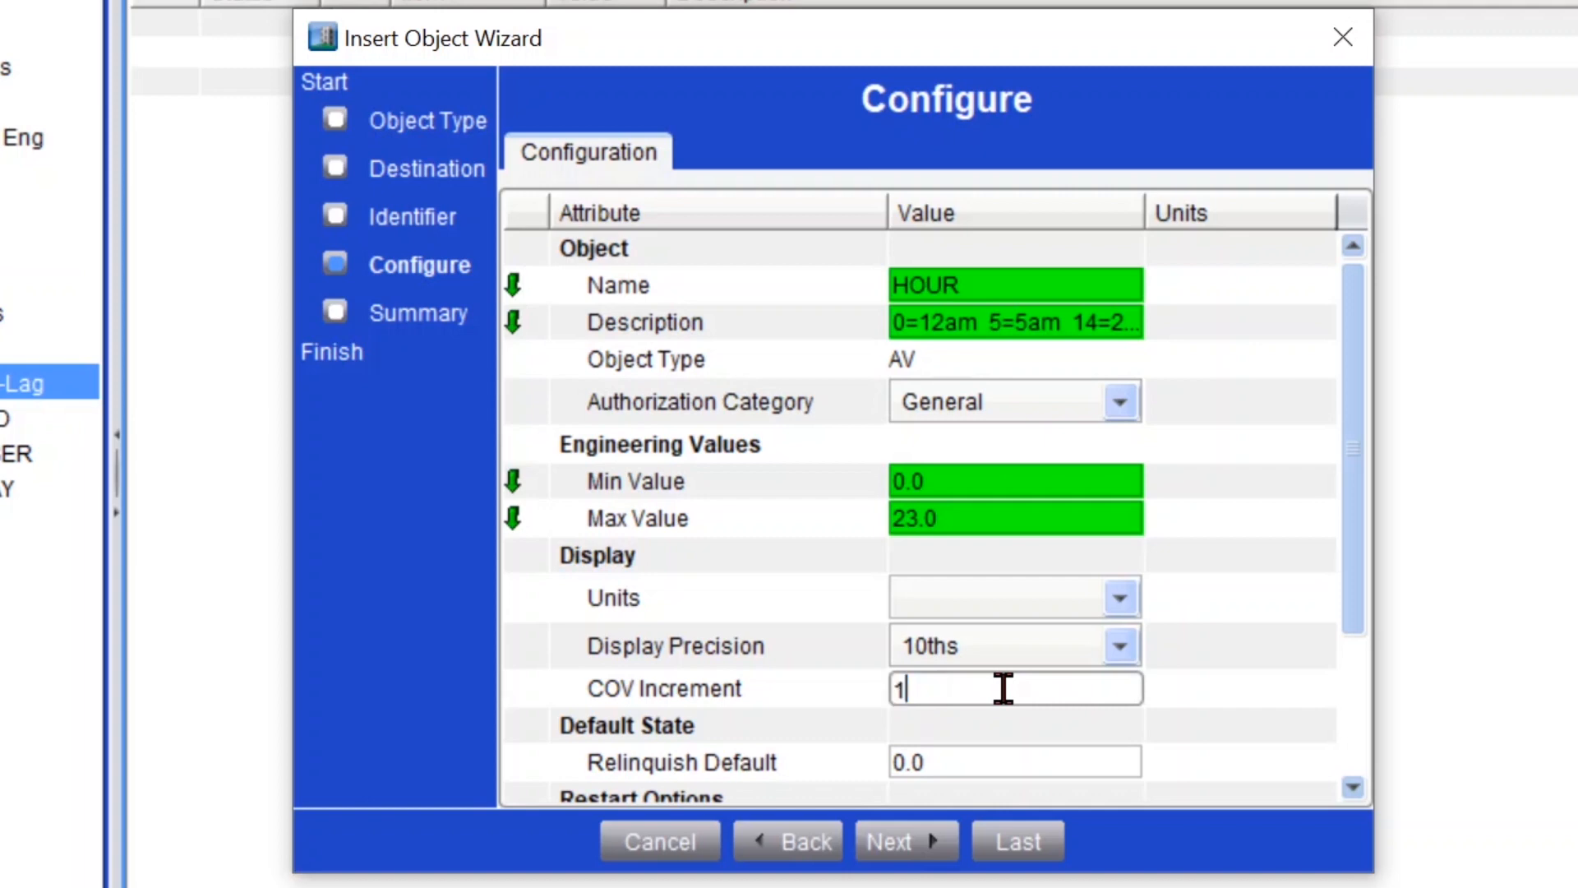
pyautogui.click(1004, 764)
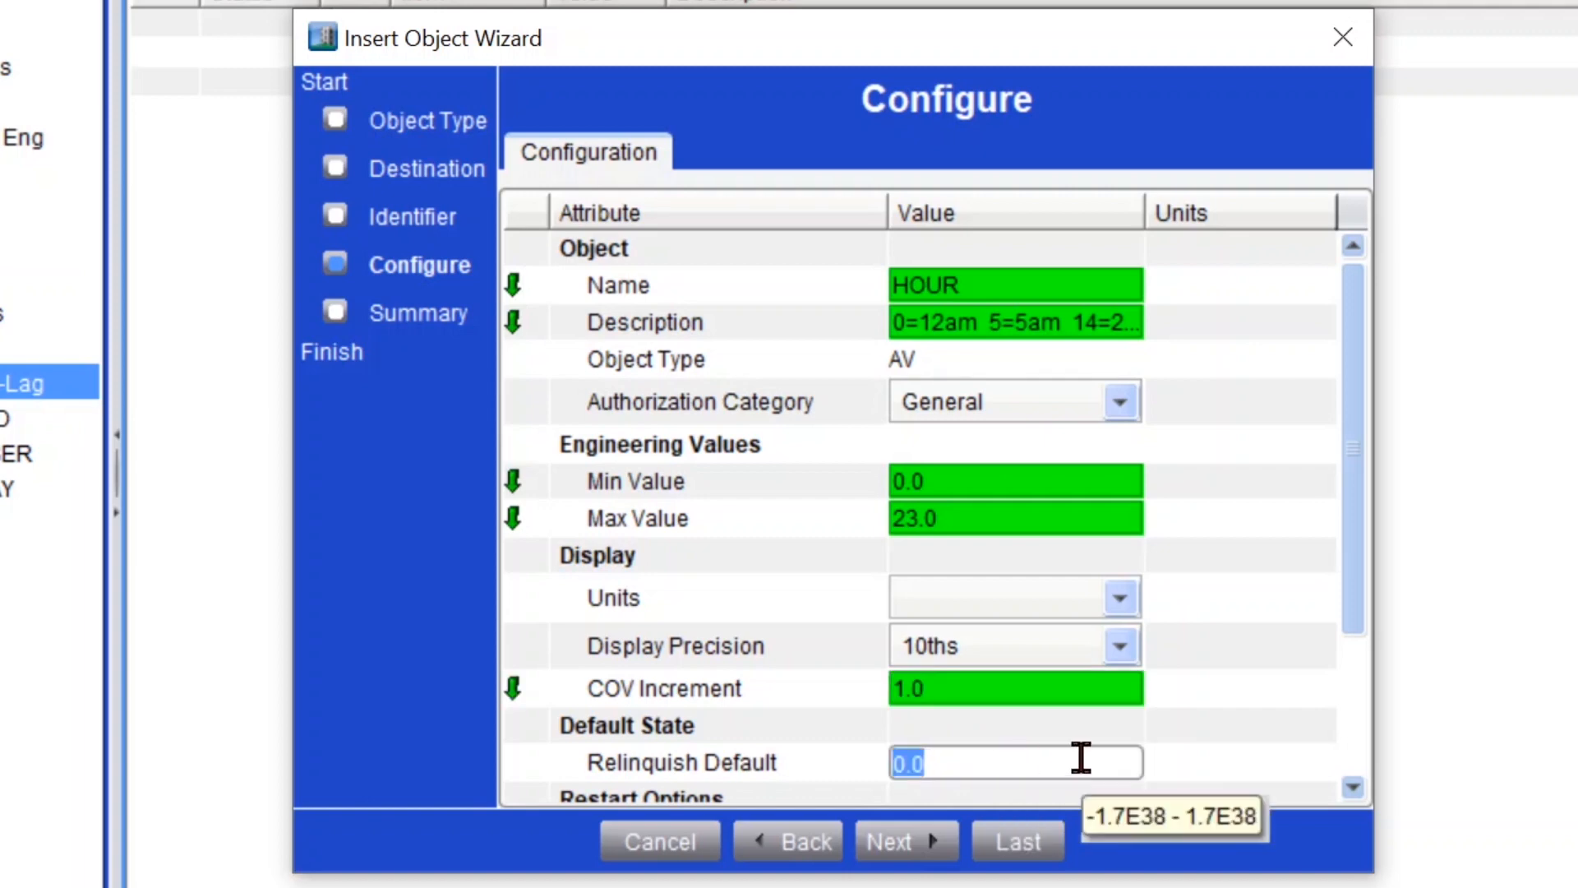
pyautogui.write('5')
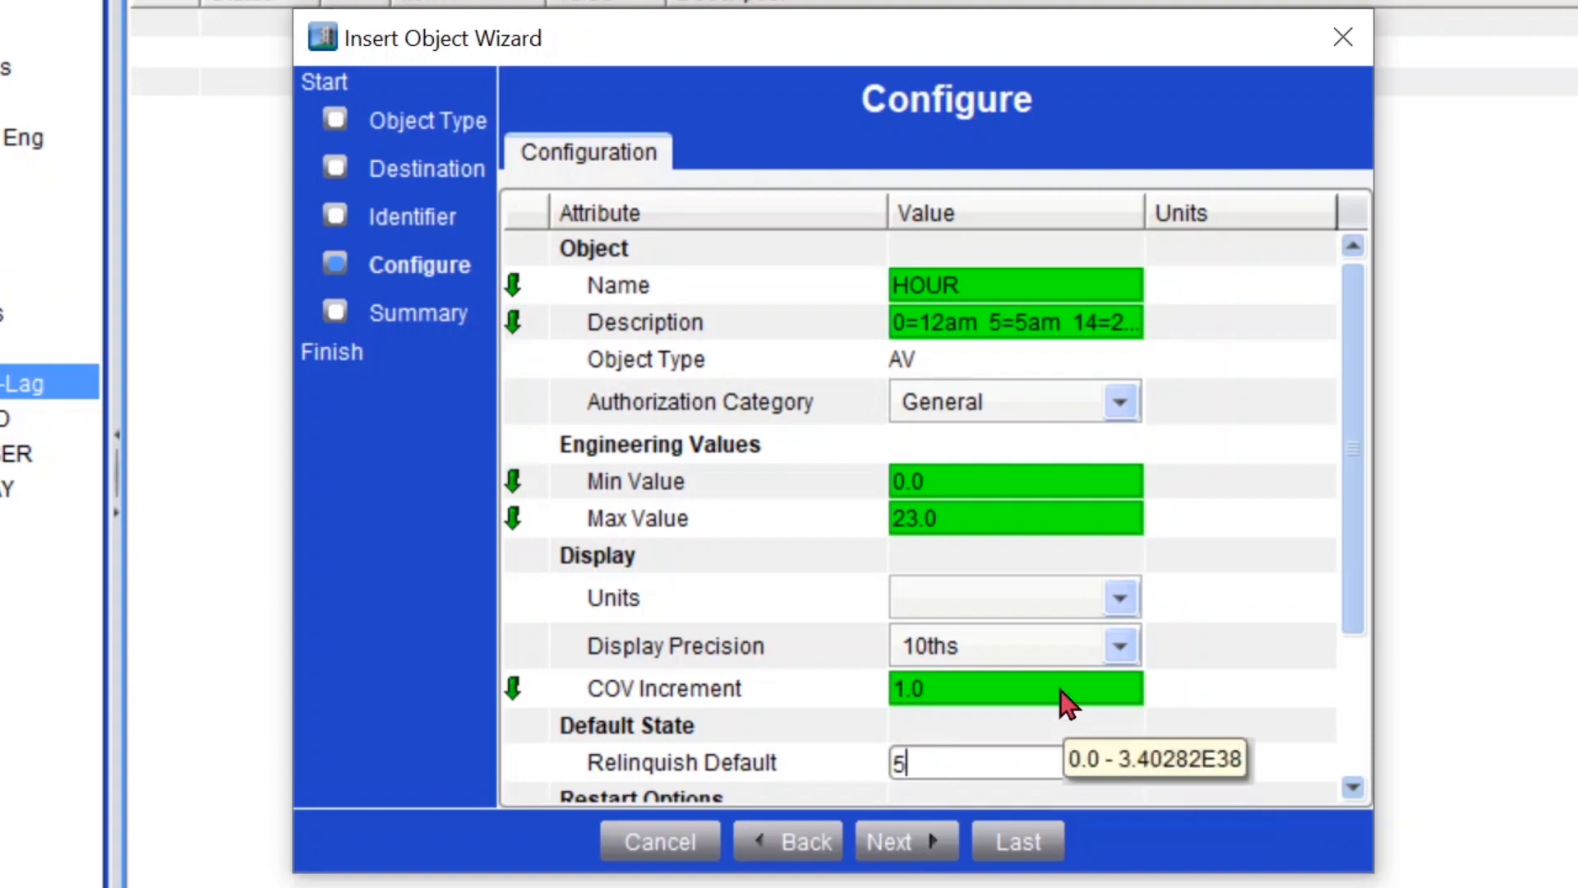
# Complete the configuration and finish creating the HOUR object in the Pumps Lead-Lag folder
pyautogui.click(1052, 839)
pyautogui.click(1051, 840)
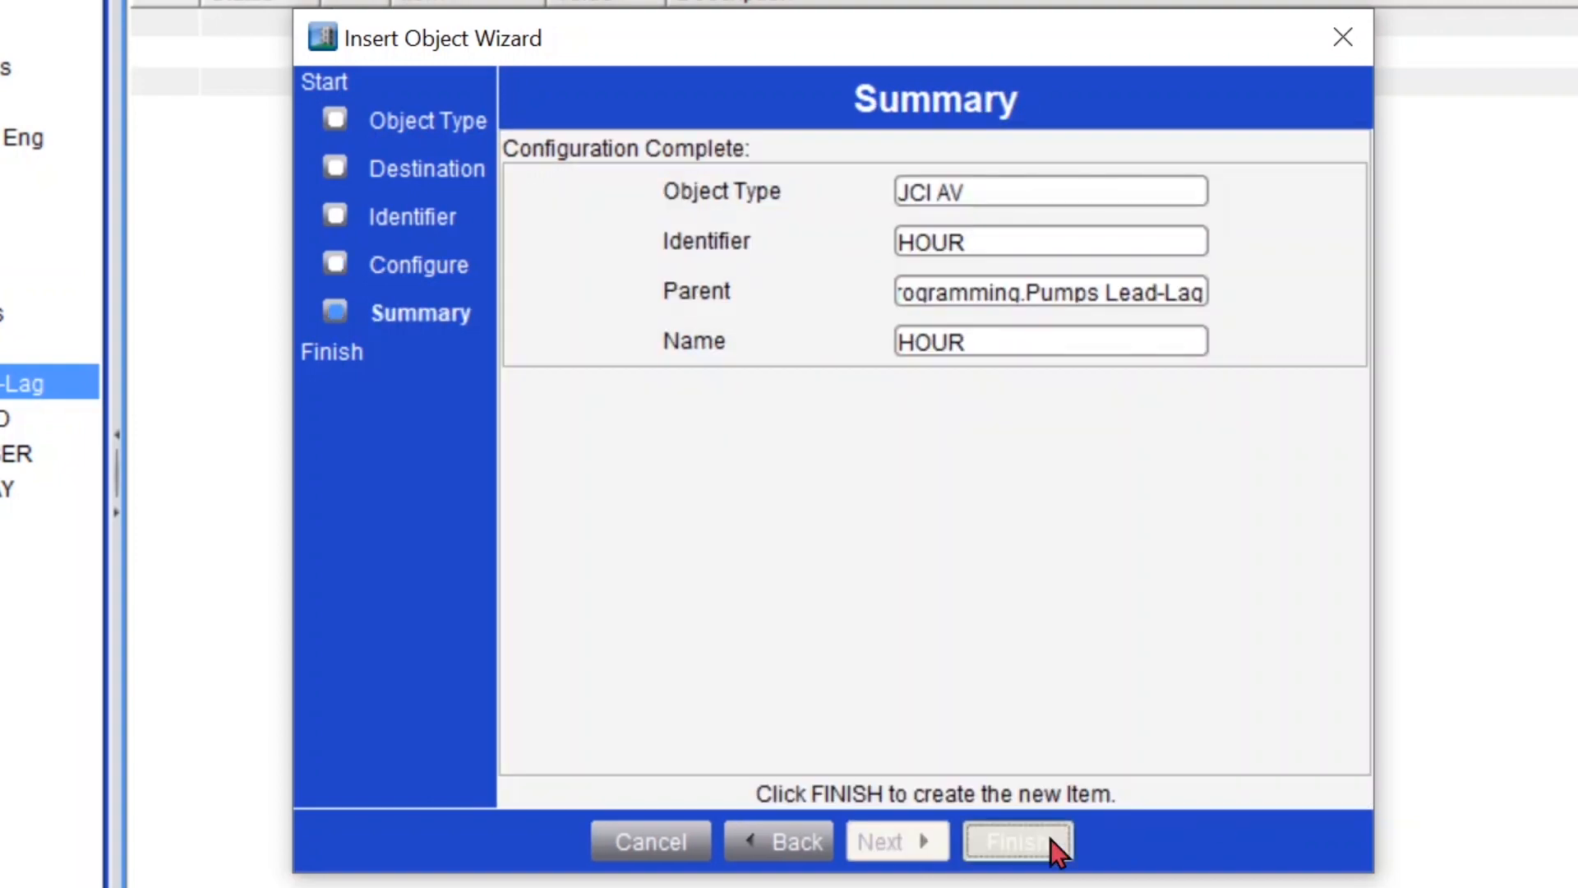
pyautogui.click(1119, 711)
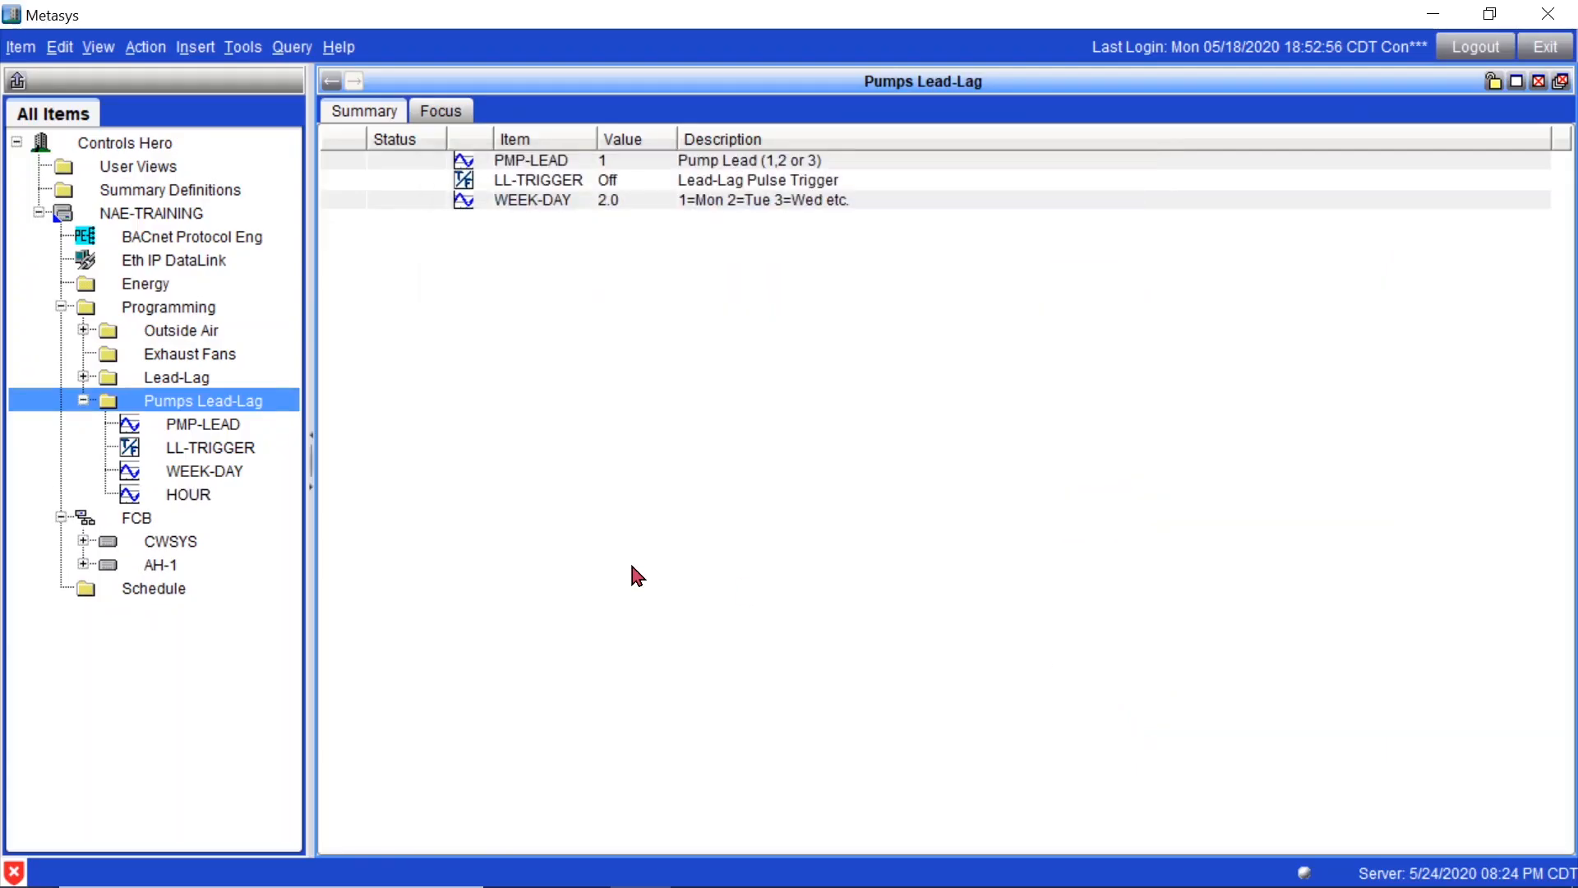
# Insert a control system with the identifier "Lead-Lag System" into the Pumps Lead-Lag folder, keeping the default configuration
pyautogui.click(205, 400)
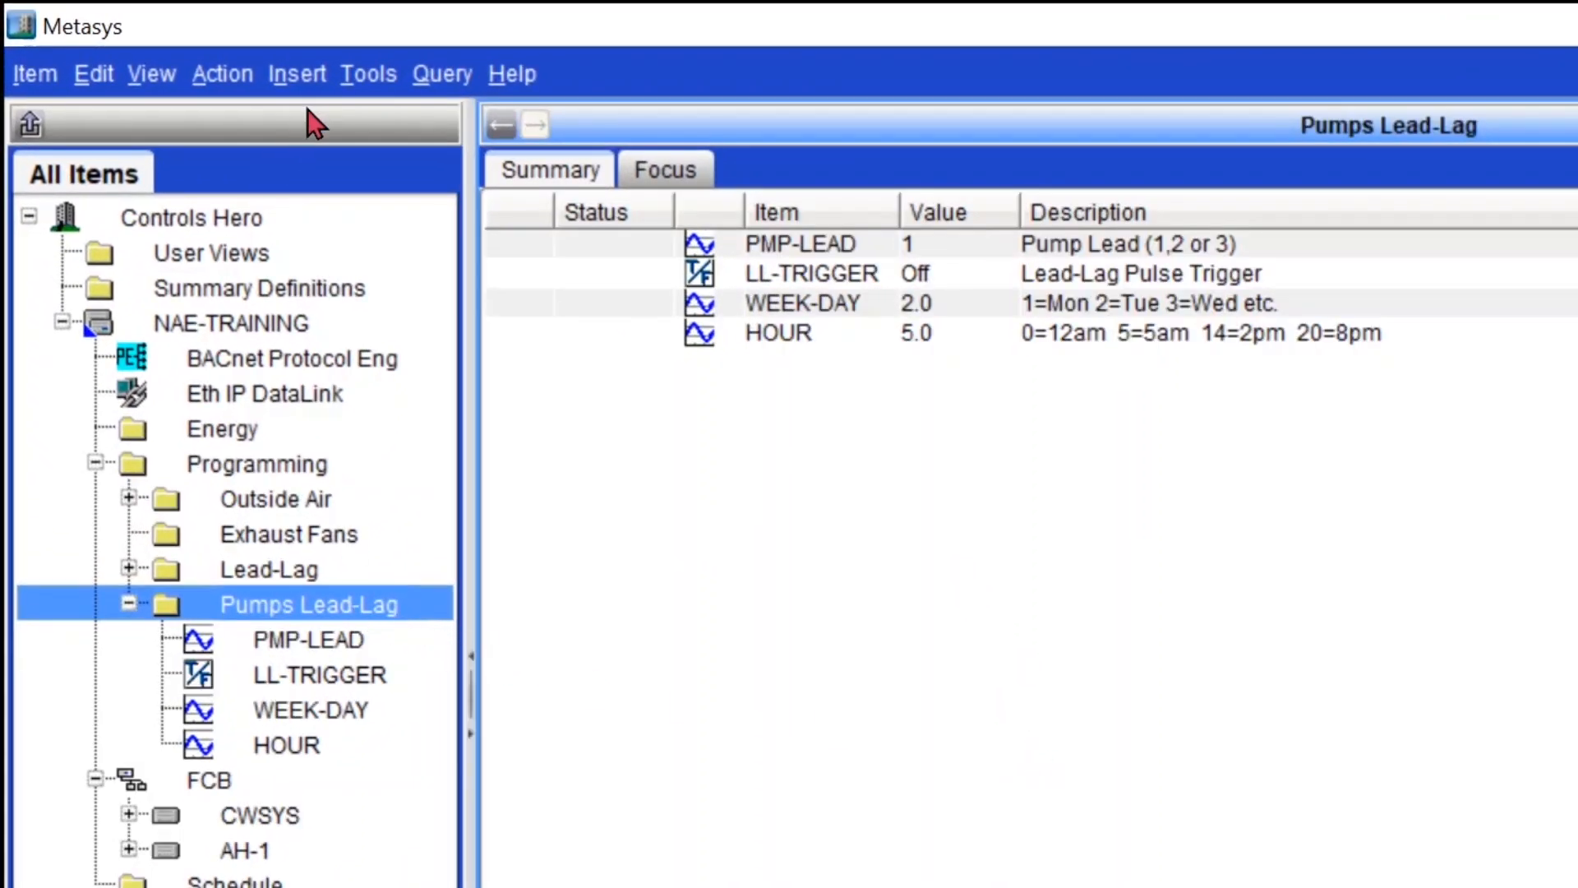
pyautogui.click(297, 76)
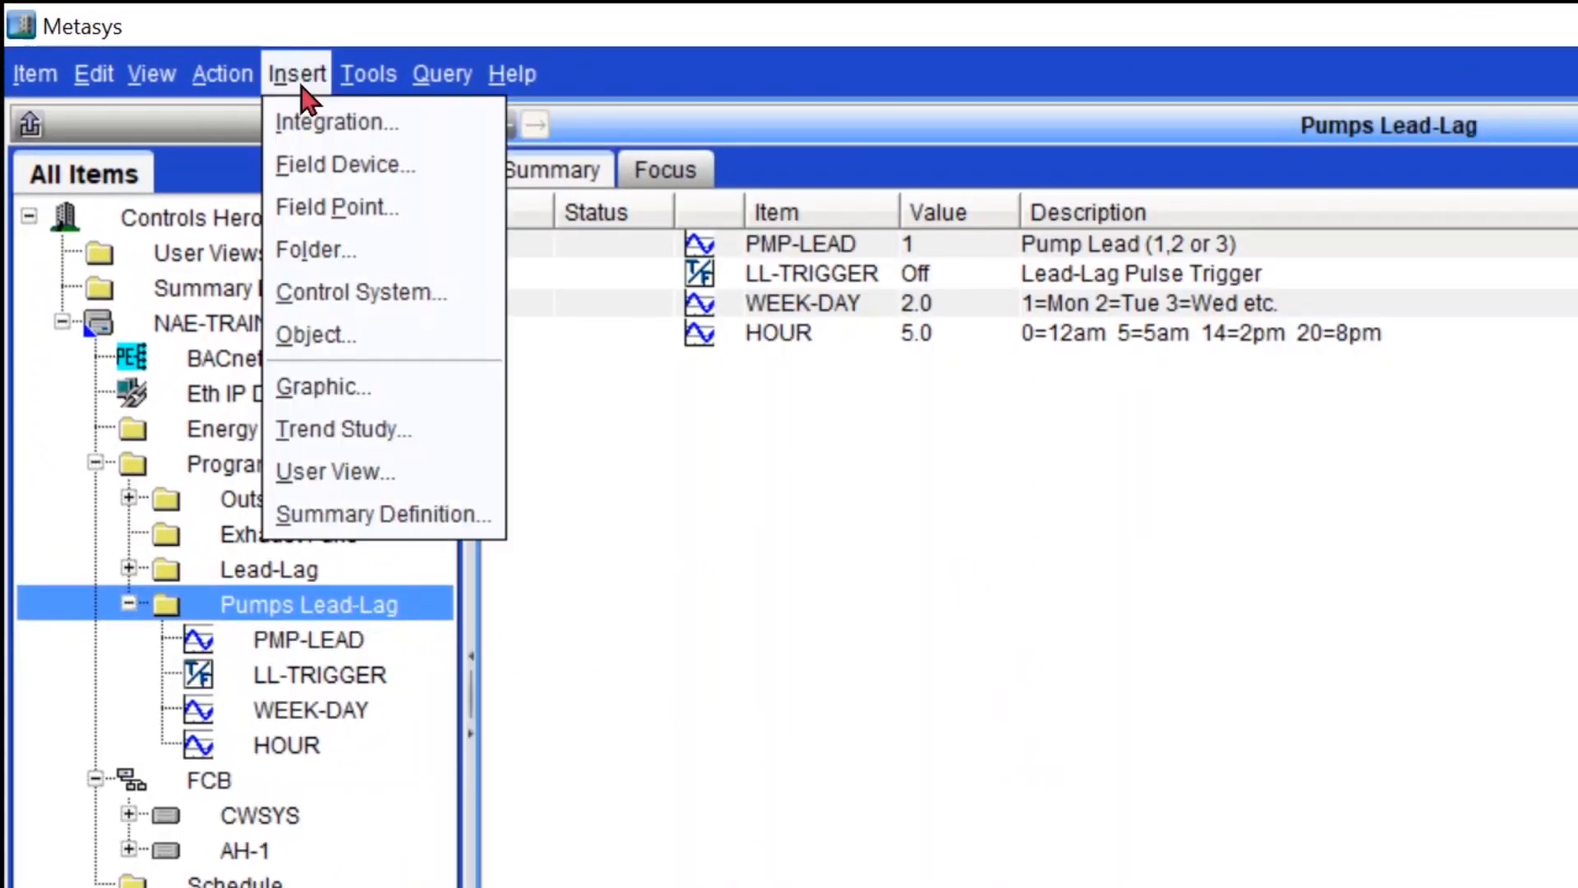
pyautogui.click(457, 297)
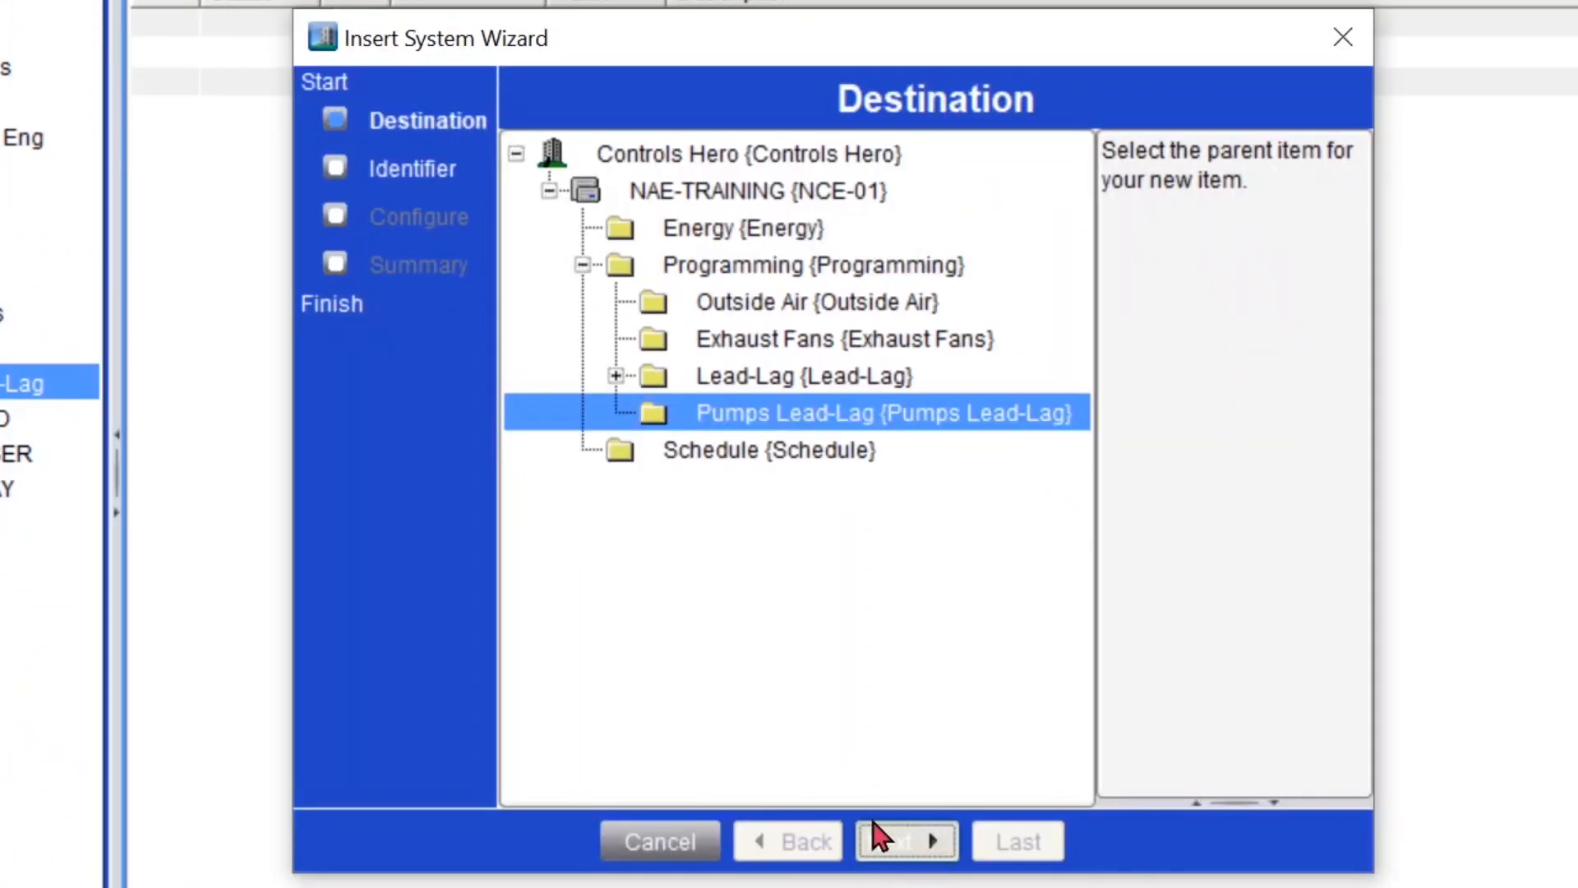
pyautogui.click(879, 836)
pyautogui.doubleClick(1268, 206)
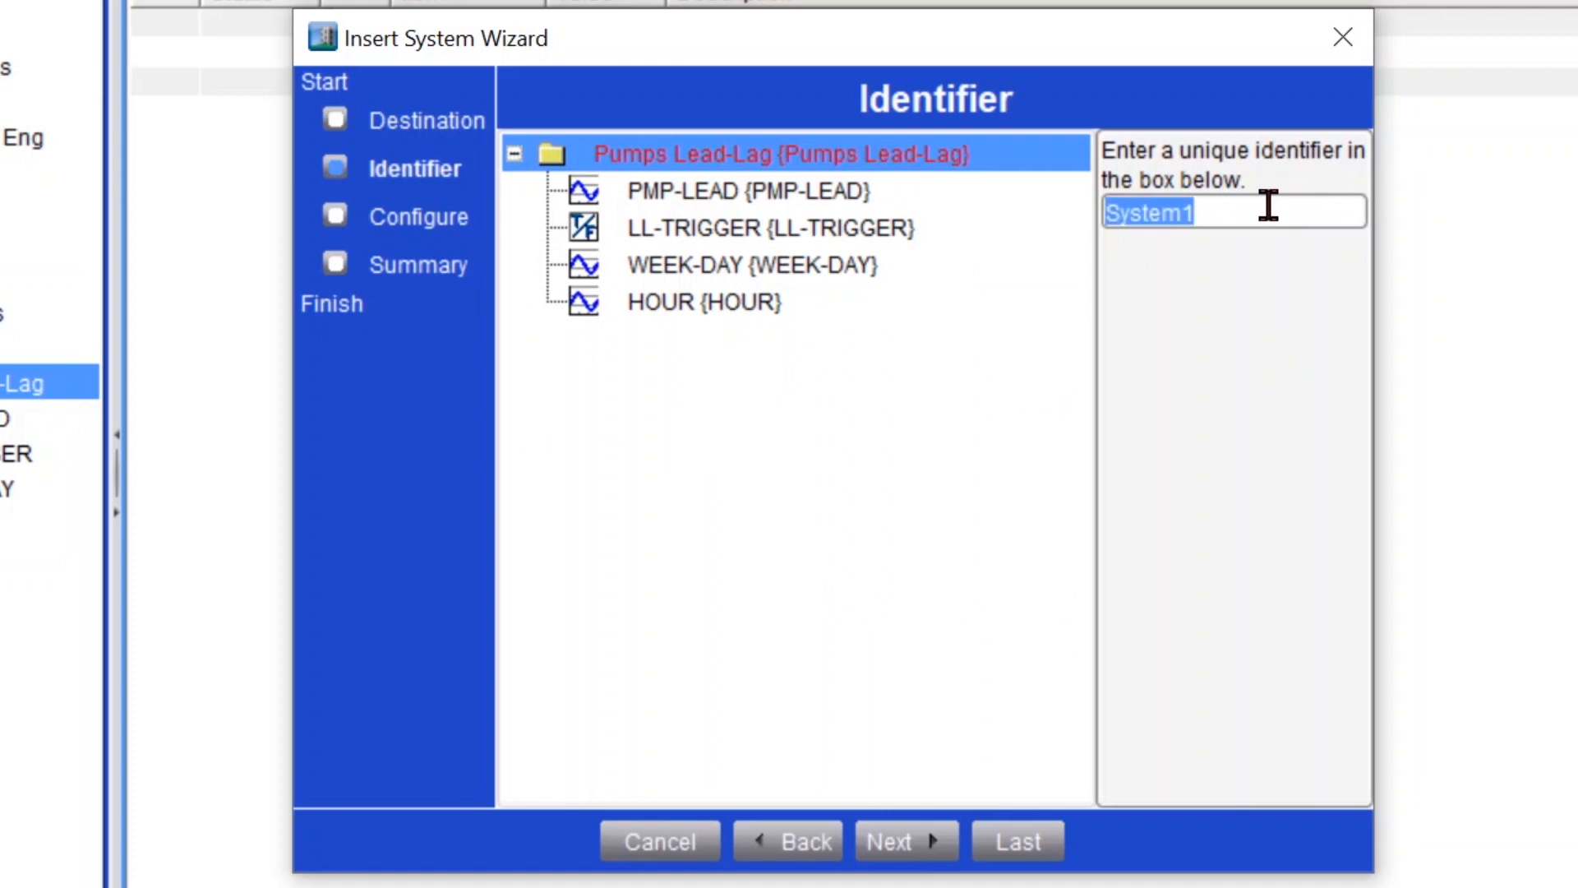
pyautogui.write('Lead')
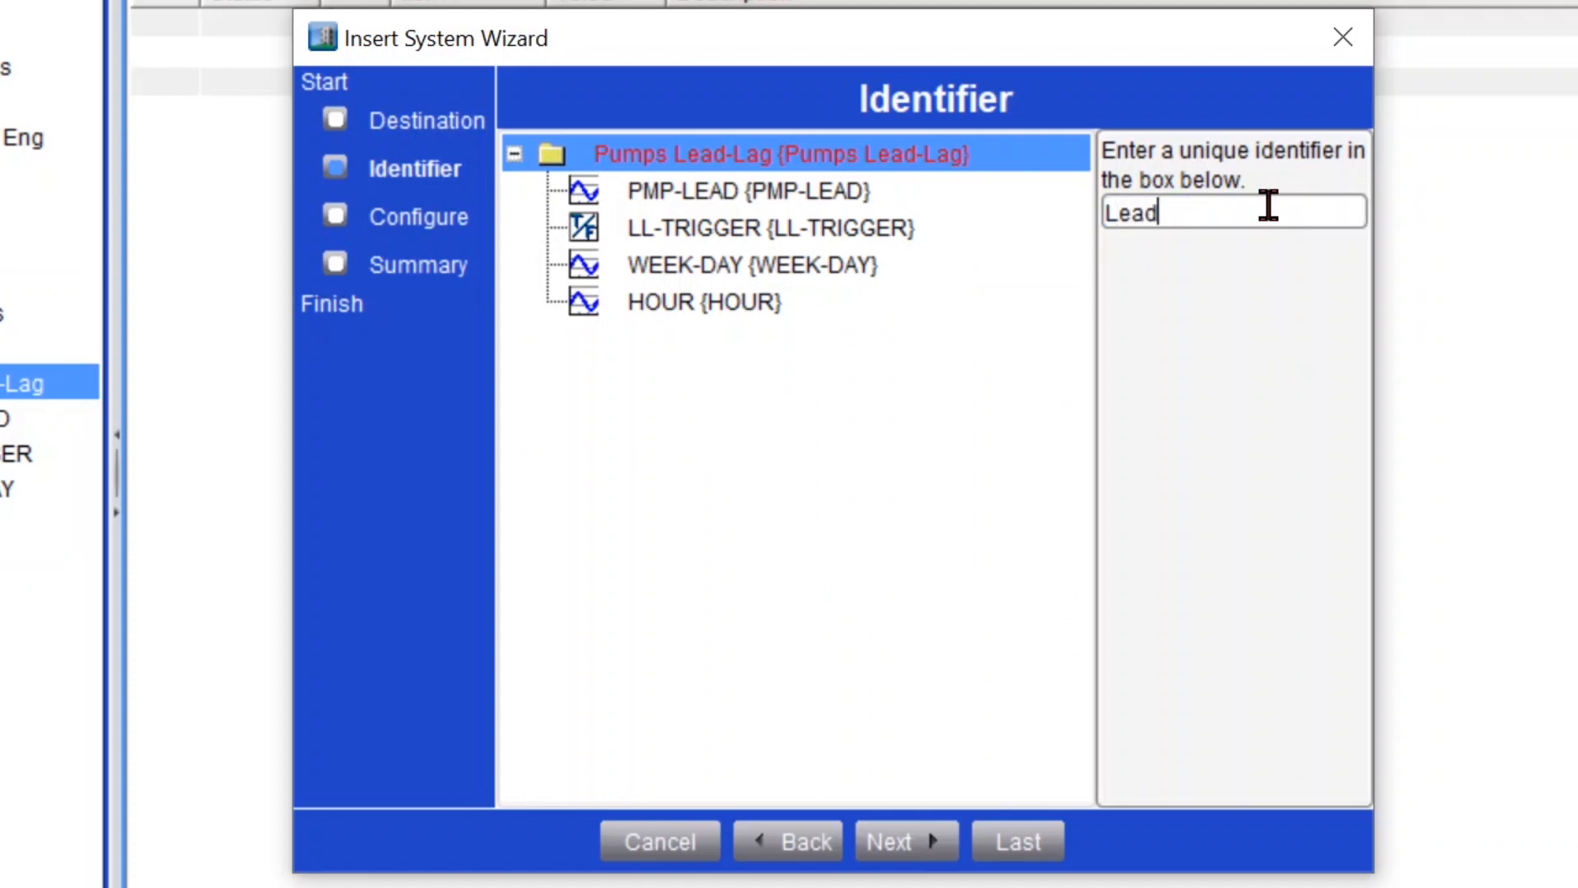
pyautogui.write('-Lag System')
pyautogui.press('Return')
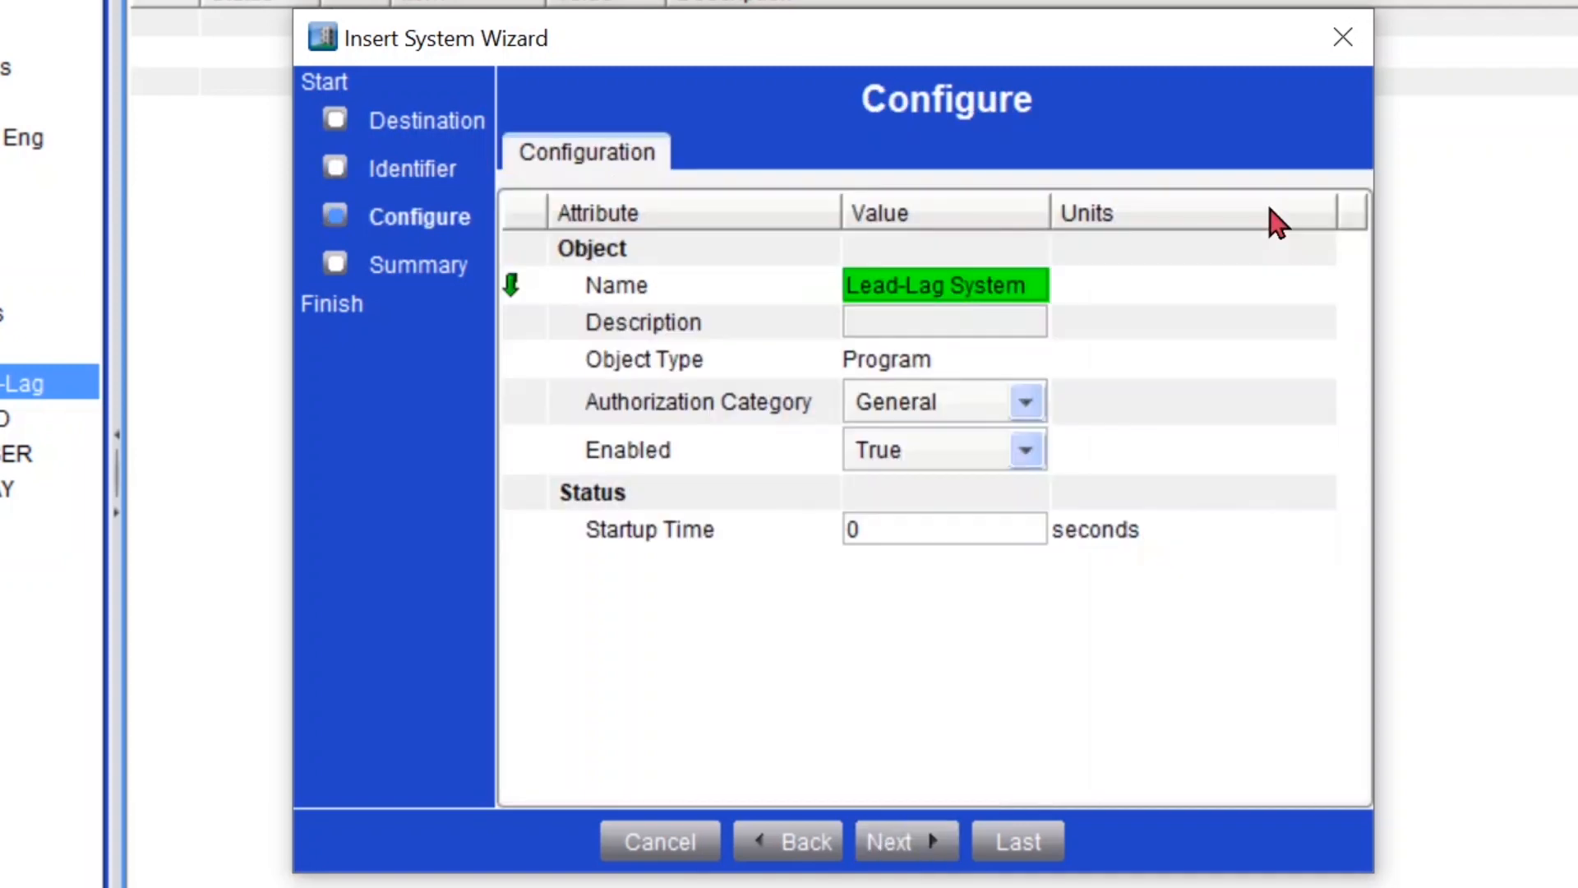
pyautogui.click(1045, 841)
pyautogui.click(1058, 853)
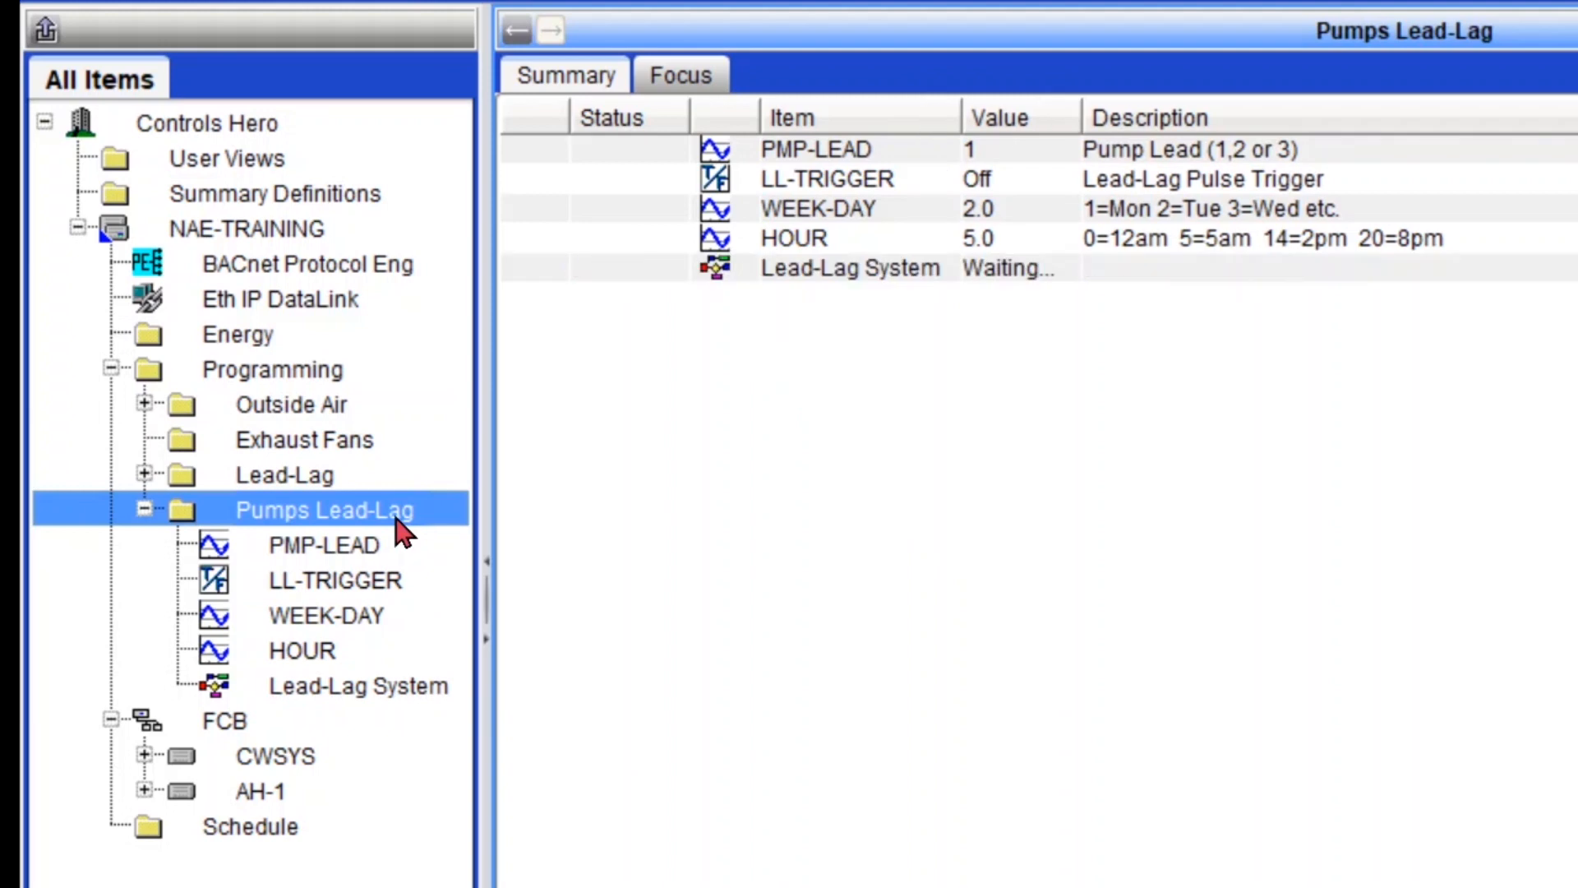
# Open the Lead-Lag System logic for editing and place an Output Ref for LL-TRIGGER's Present Value near the canvas's right edge
pyautogui.click(396, 687)
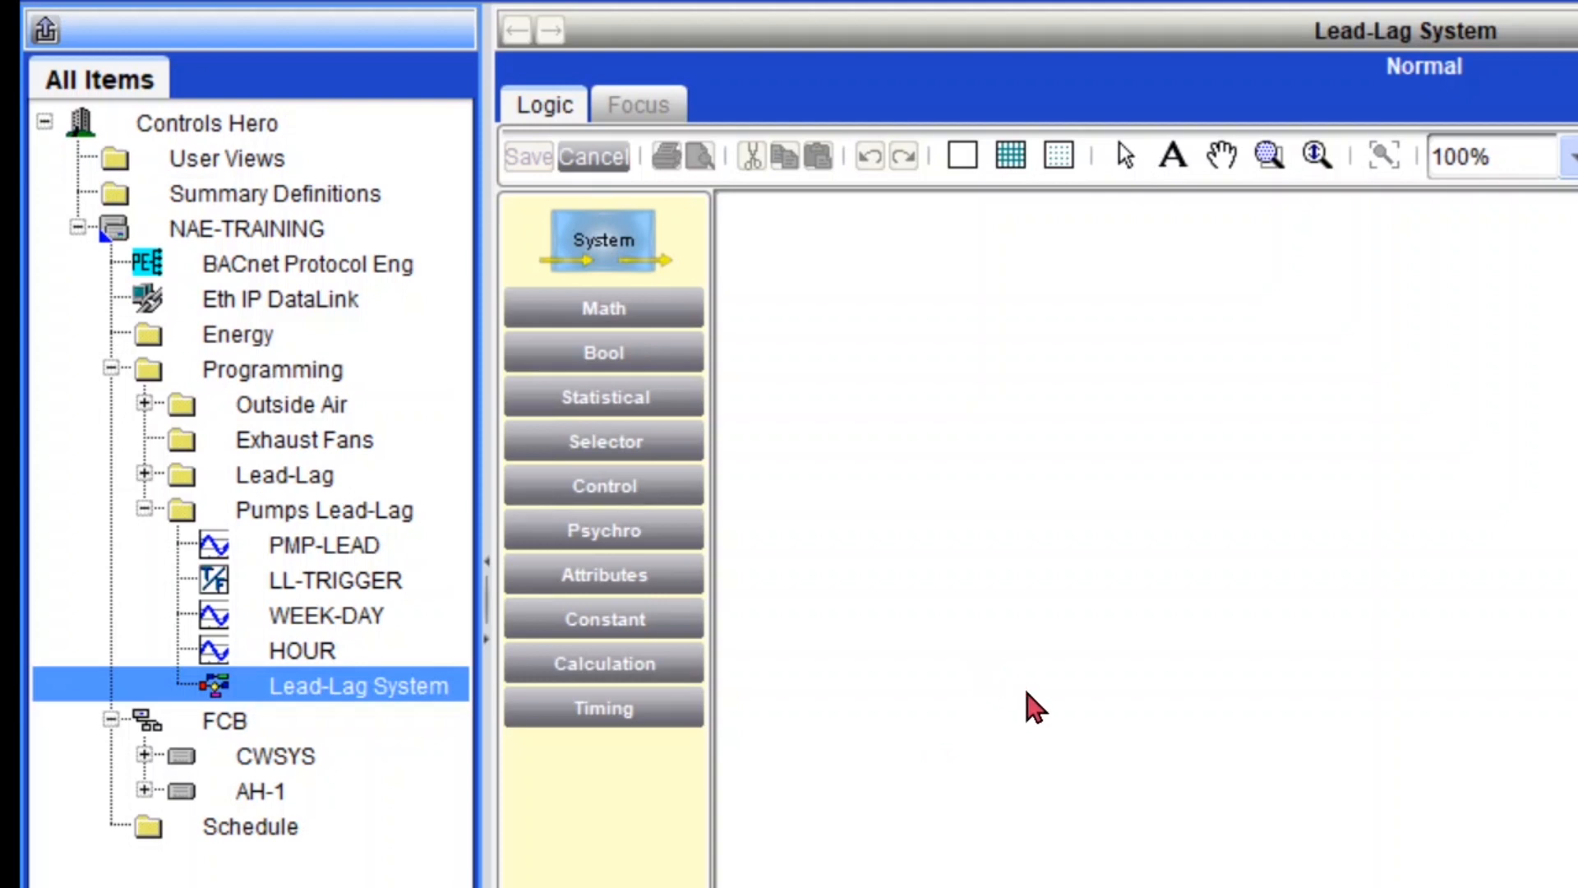
pyautogui.click(700, 581)
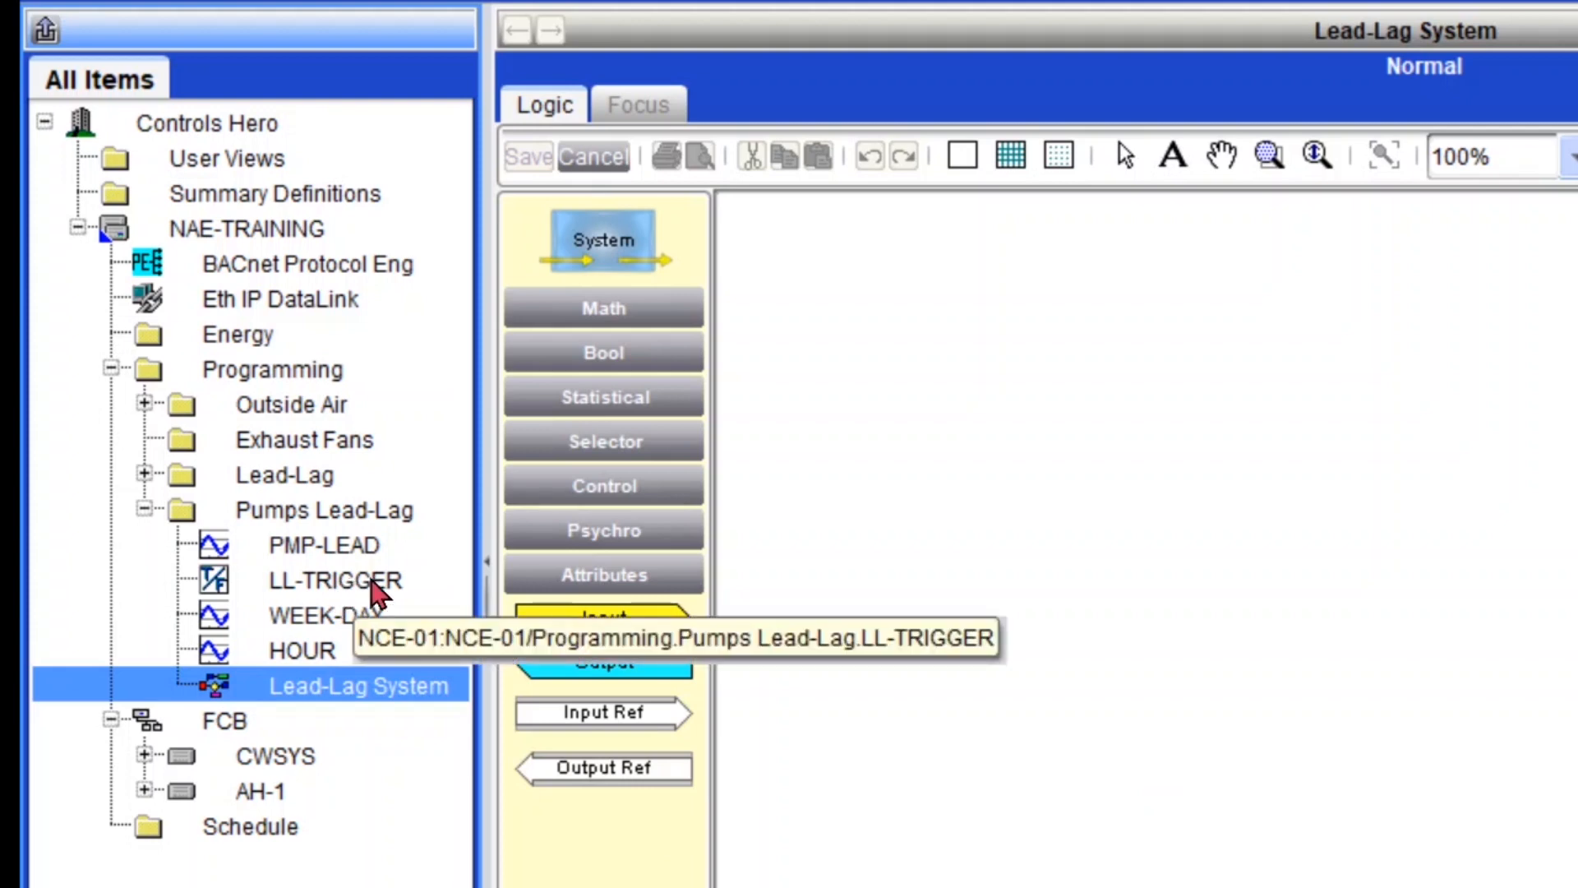
pyautogui.click(372, 588)
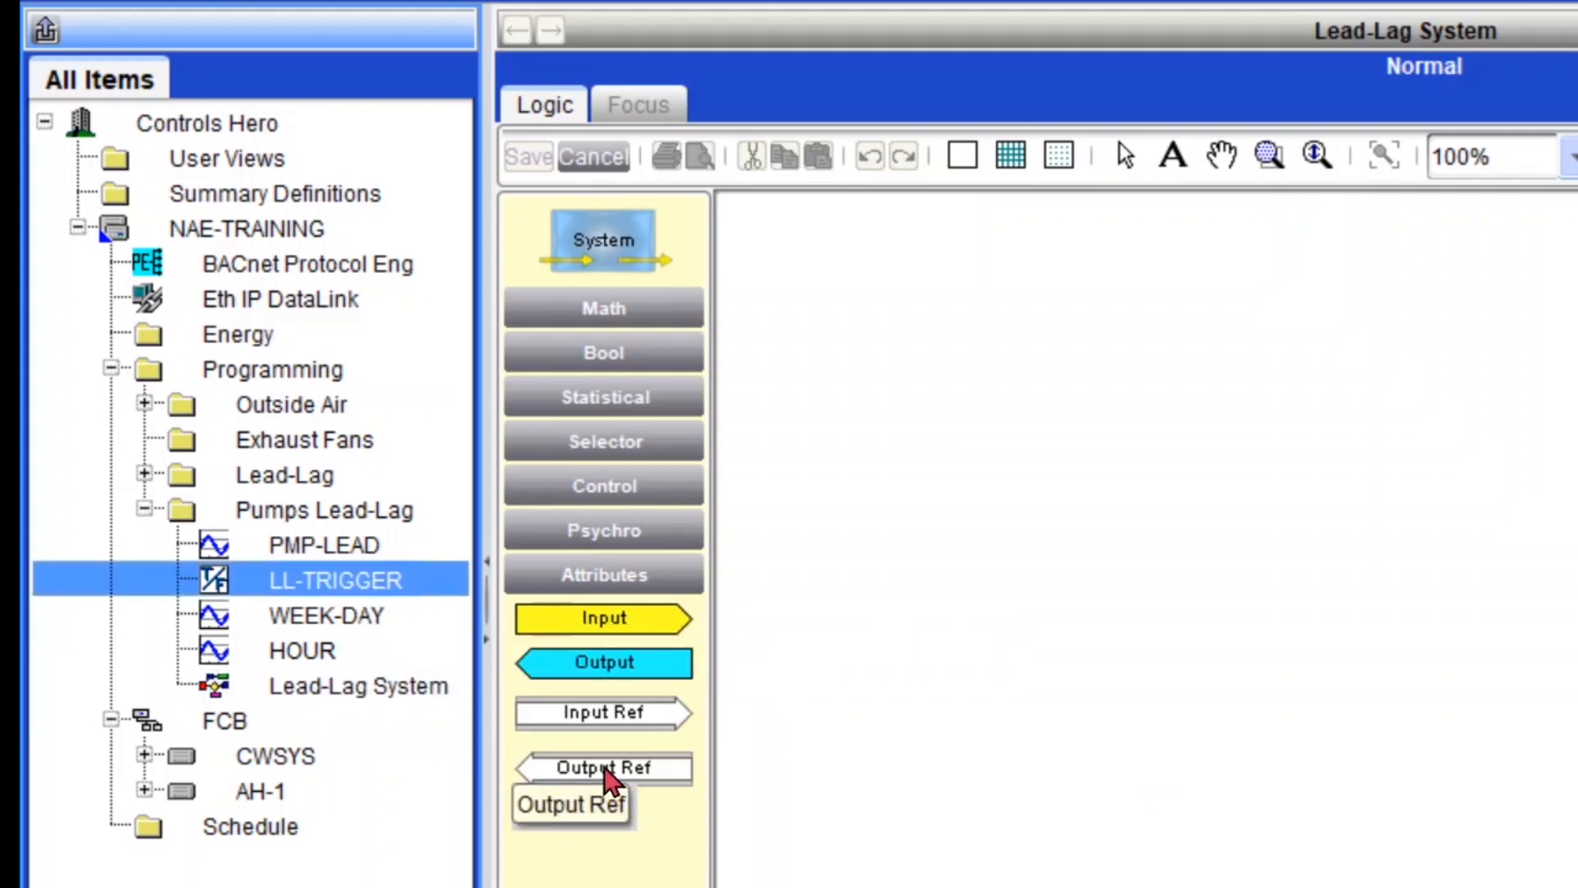
pyautogui.moveTo(604, 781); pyautogui.dragTo(1368, 643)
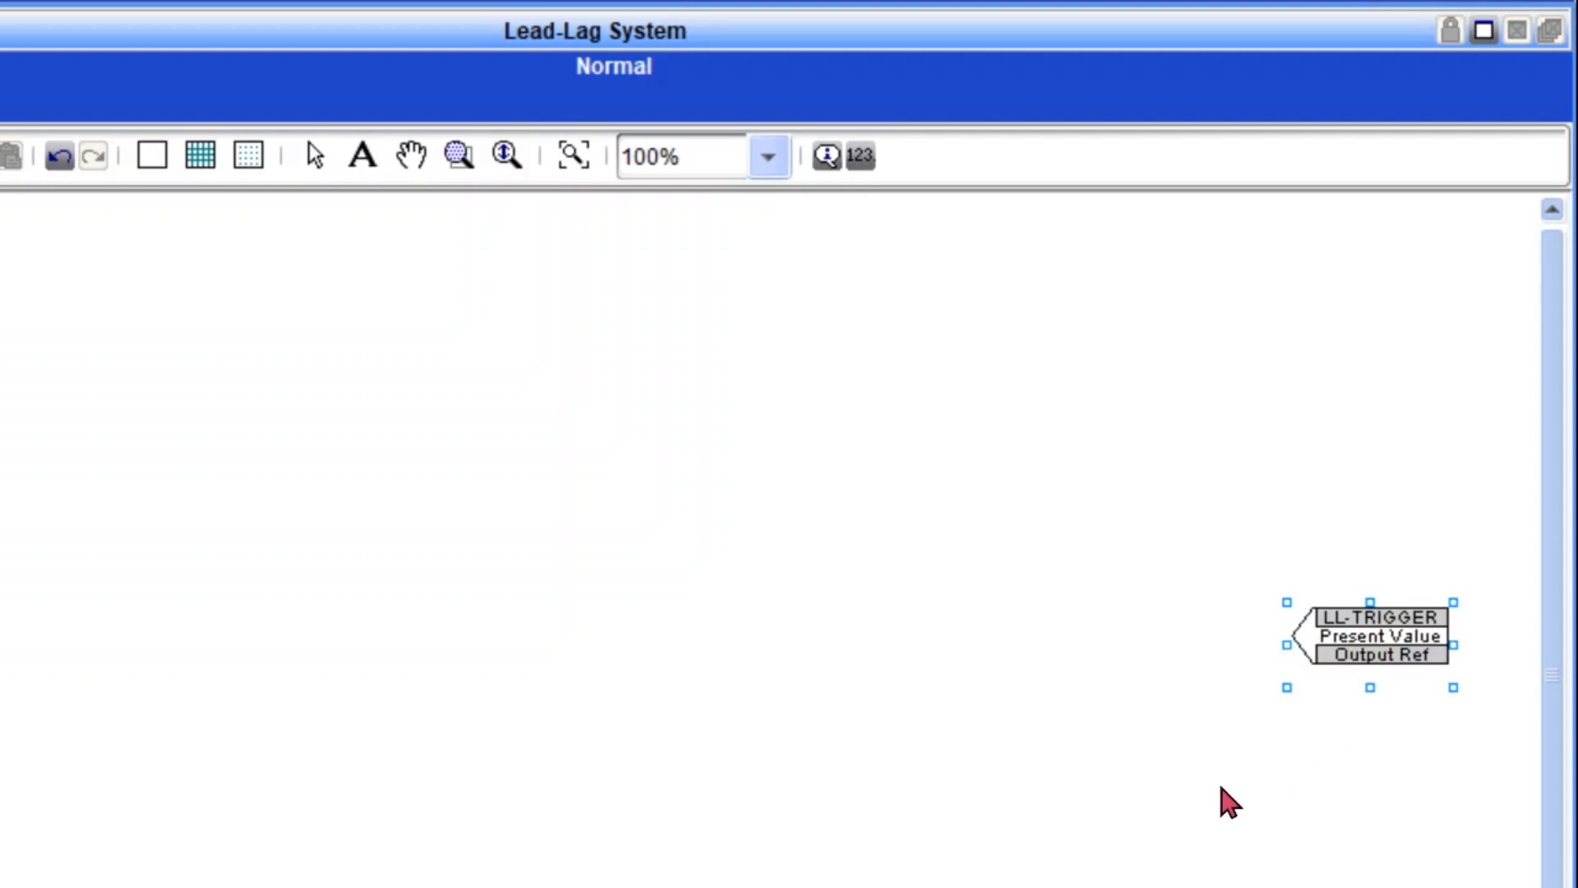
pyautogui.click(1180, 787)
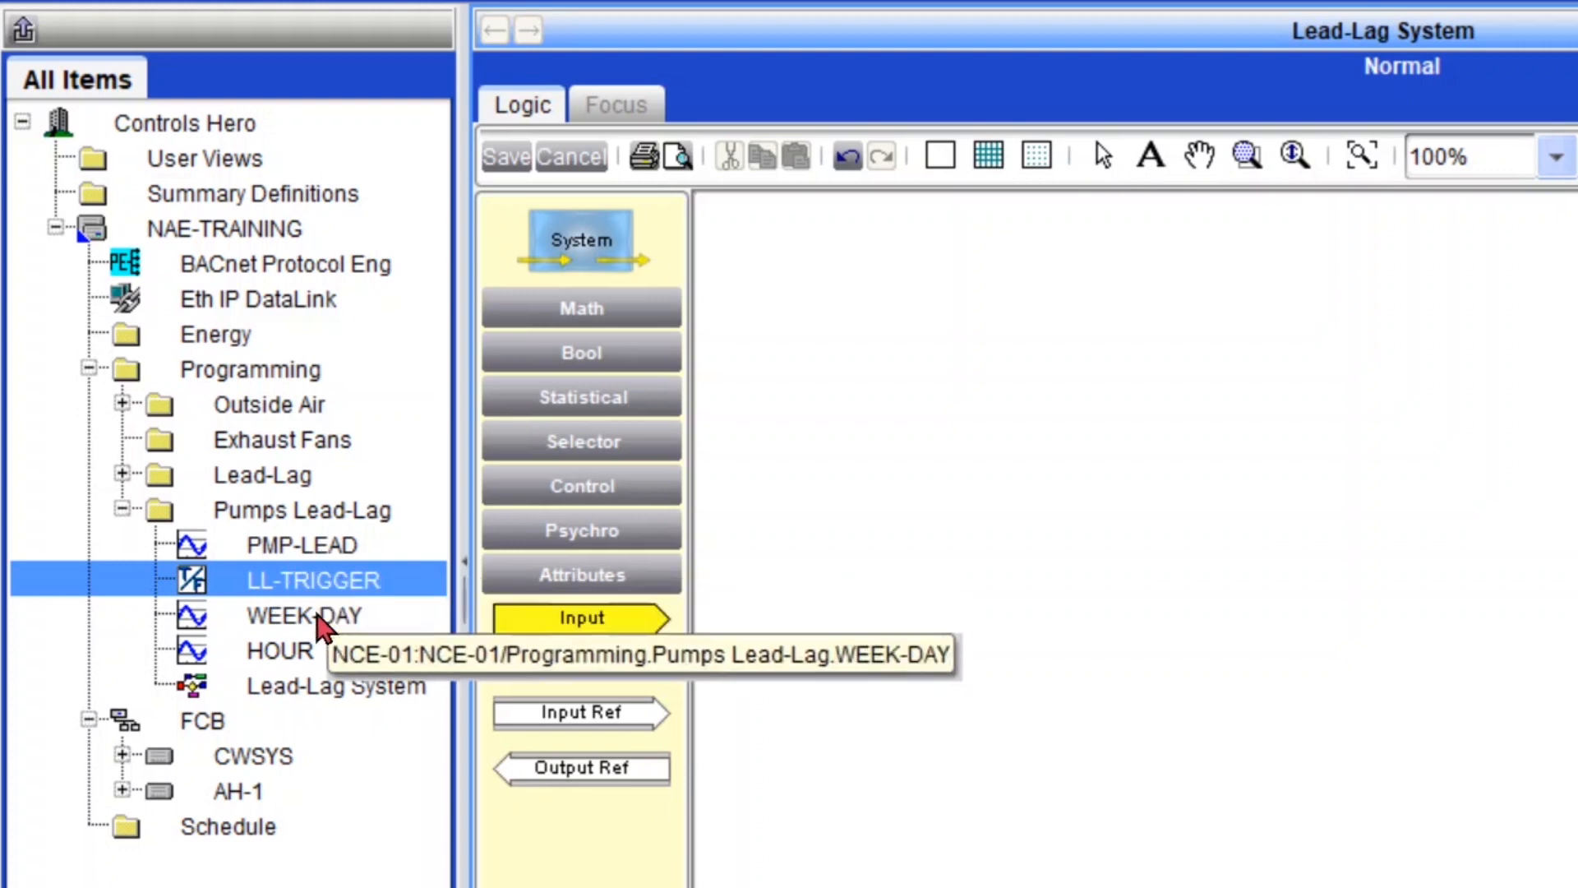
pyautogui.click(297, 657)
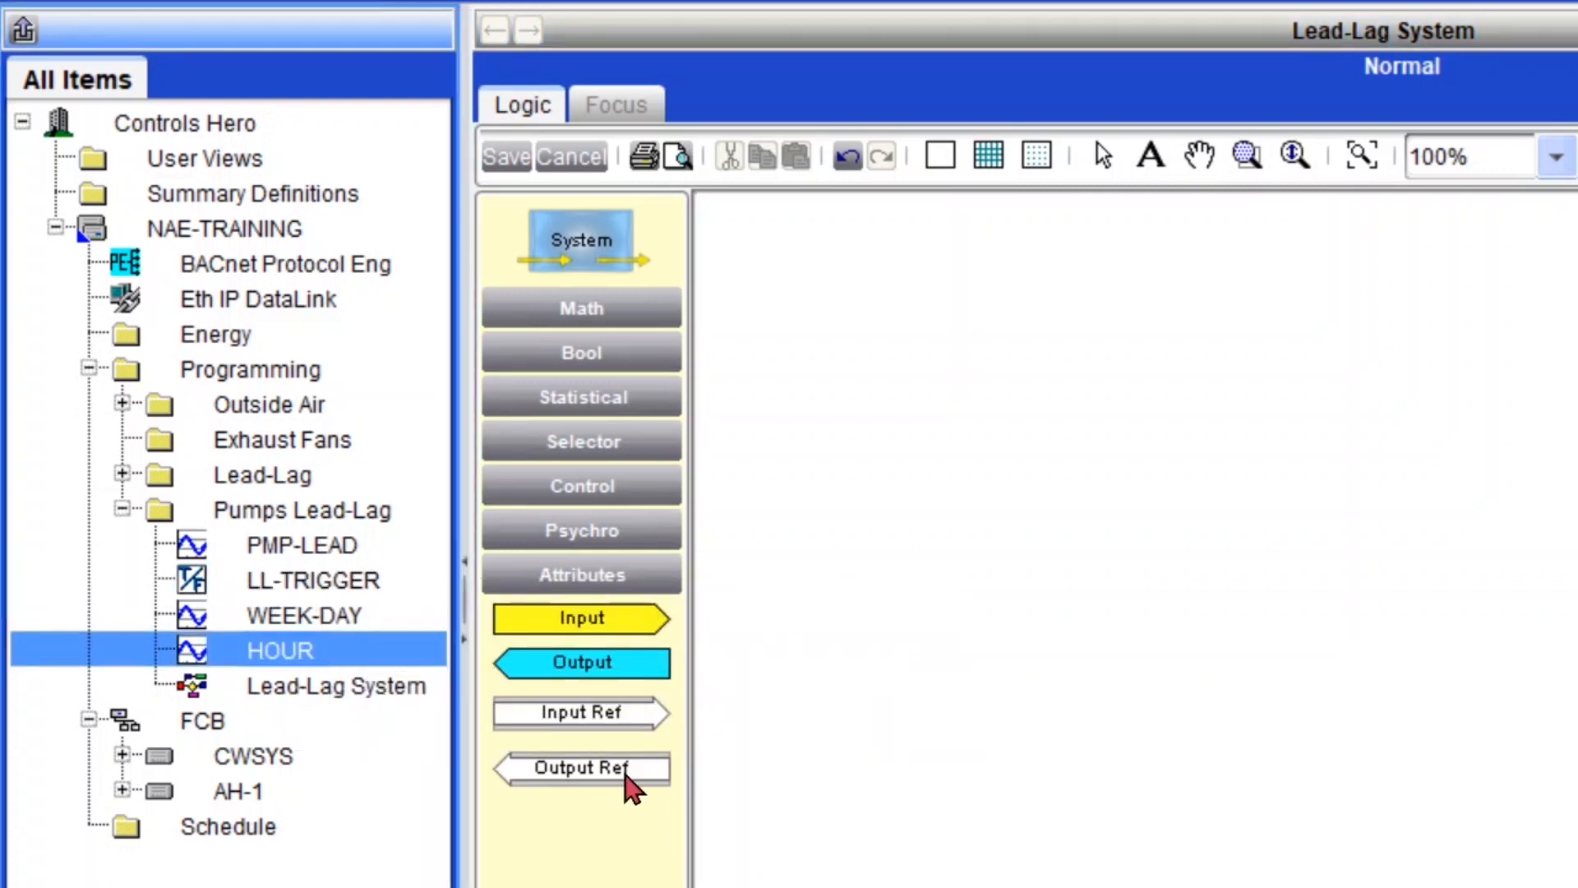
pyautogui.moveTo(626, 775); pyautogui.dragTo(874, 693)
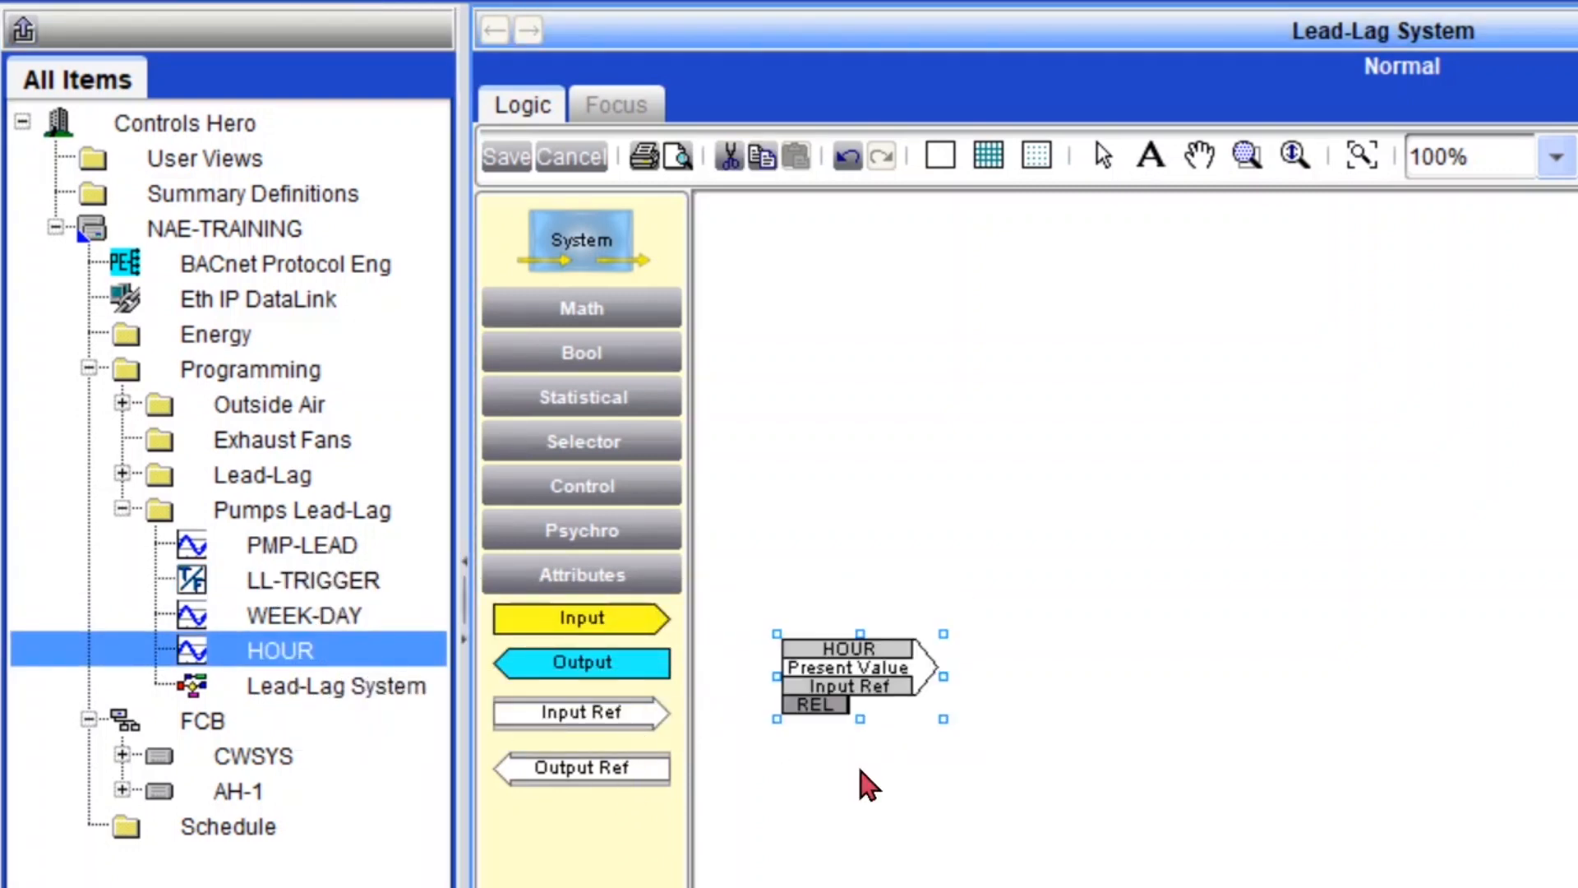
pyautogui.press('Delete')
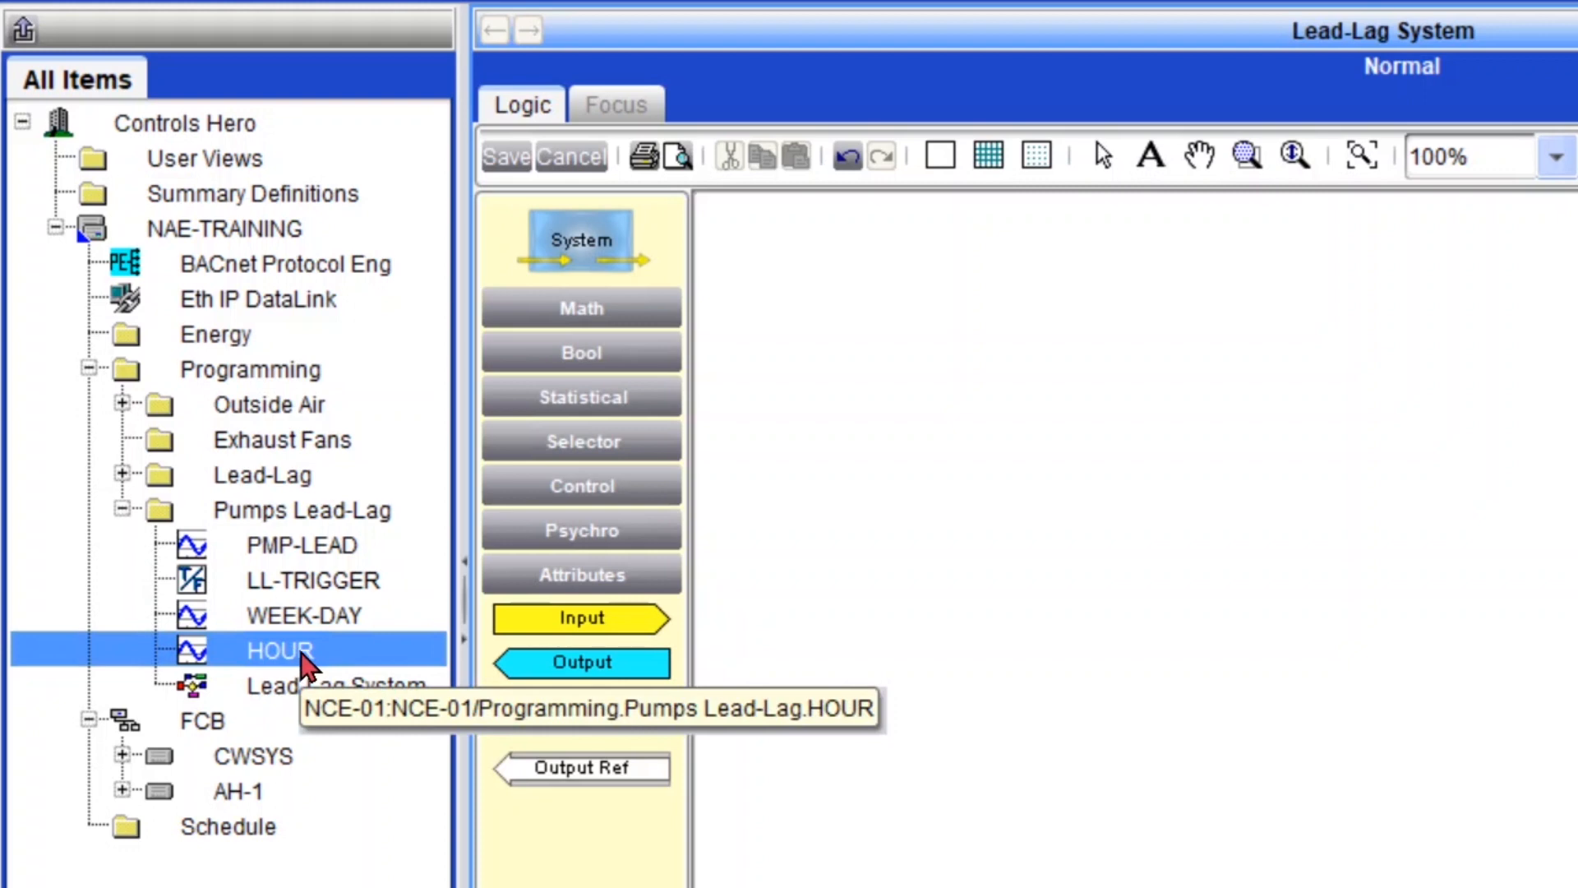
# Place Input Refs for the Present Value of both HOUR and WEEK-DAY together on the input side of the Lead-Lag System canvas
pyautogui.keyDown('ctrl'); pyautogui.click(356, 618); pyautogui.keyUp('ctrl')
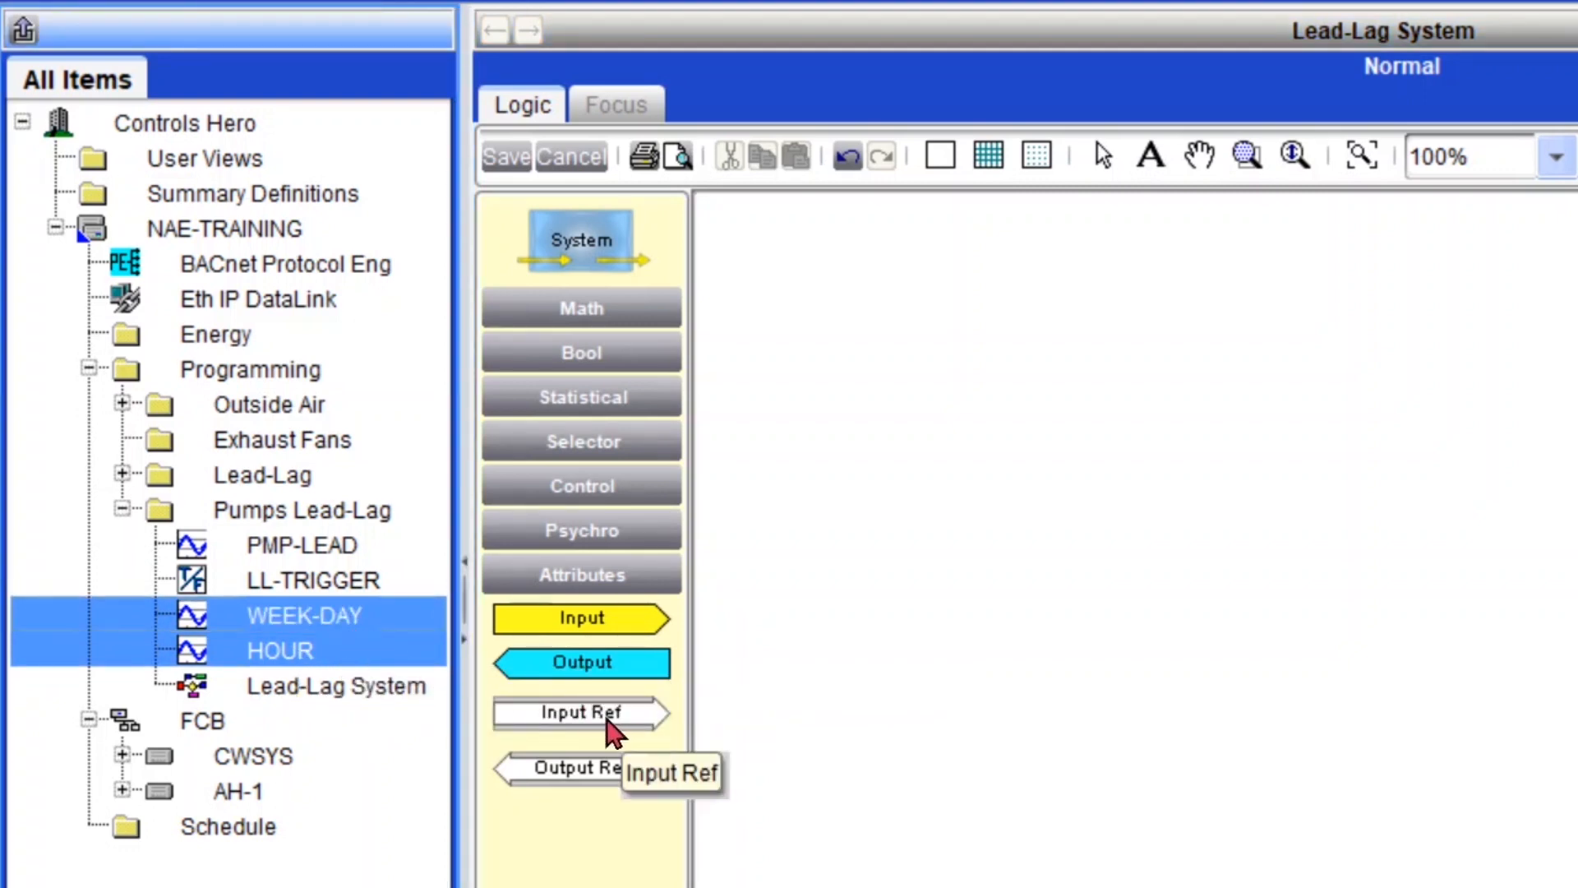
pyautogui.moveTo(595, 721); pyautogui.dragTo(919, 603)
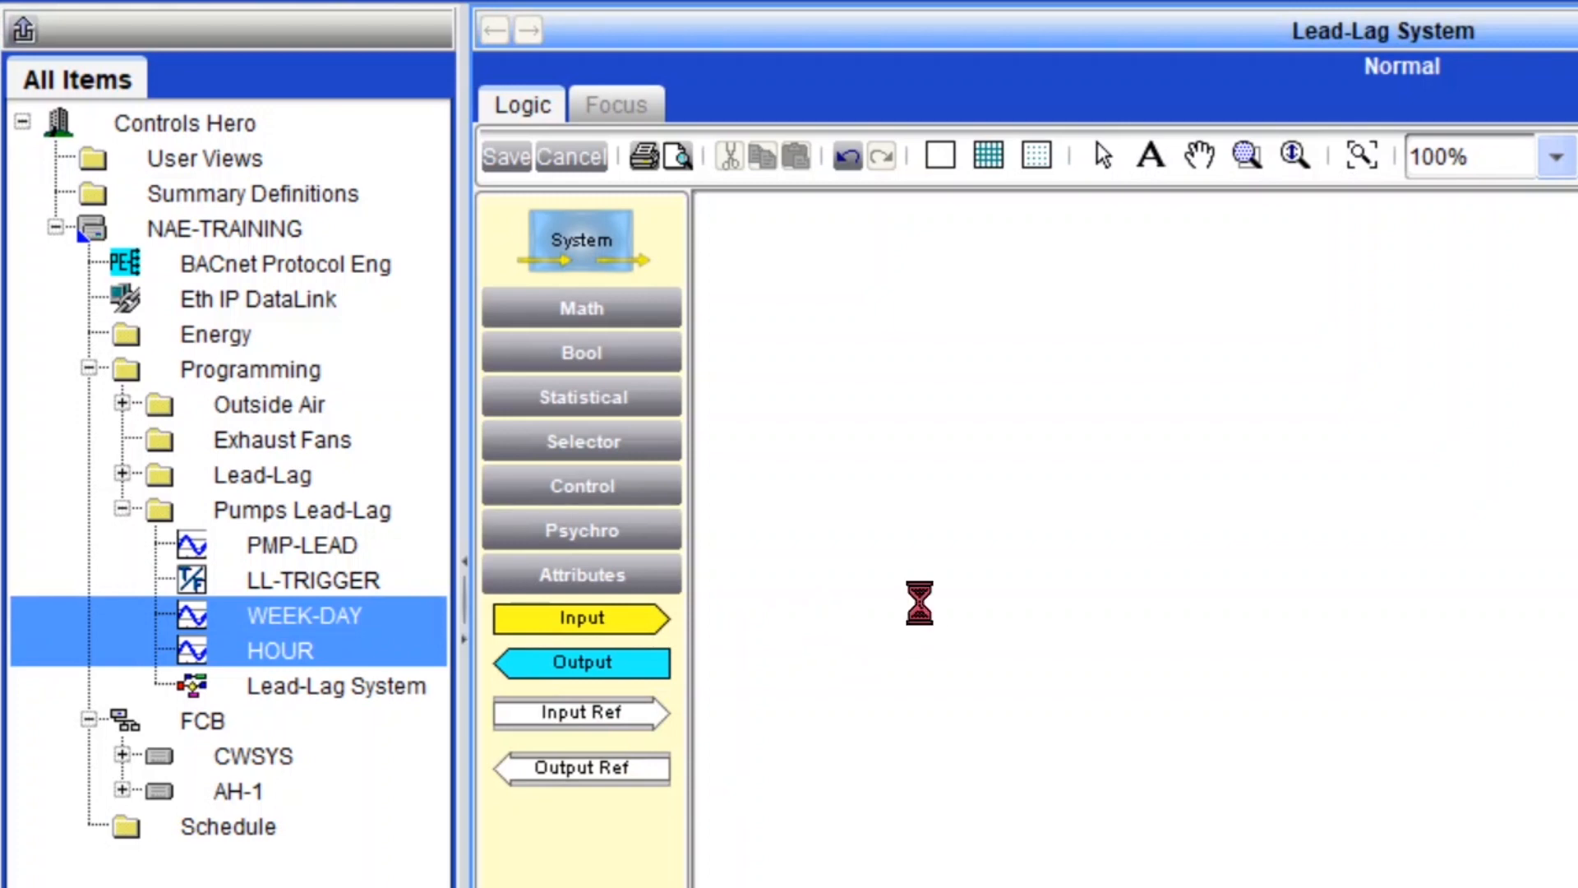
pyautogui.click(937, 787)
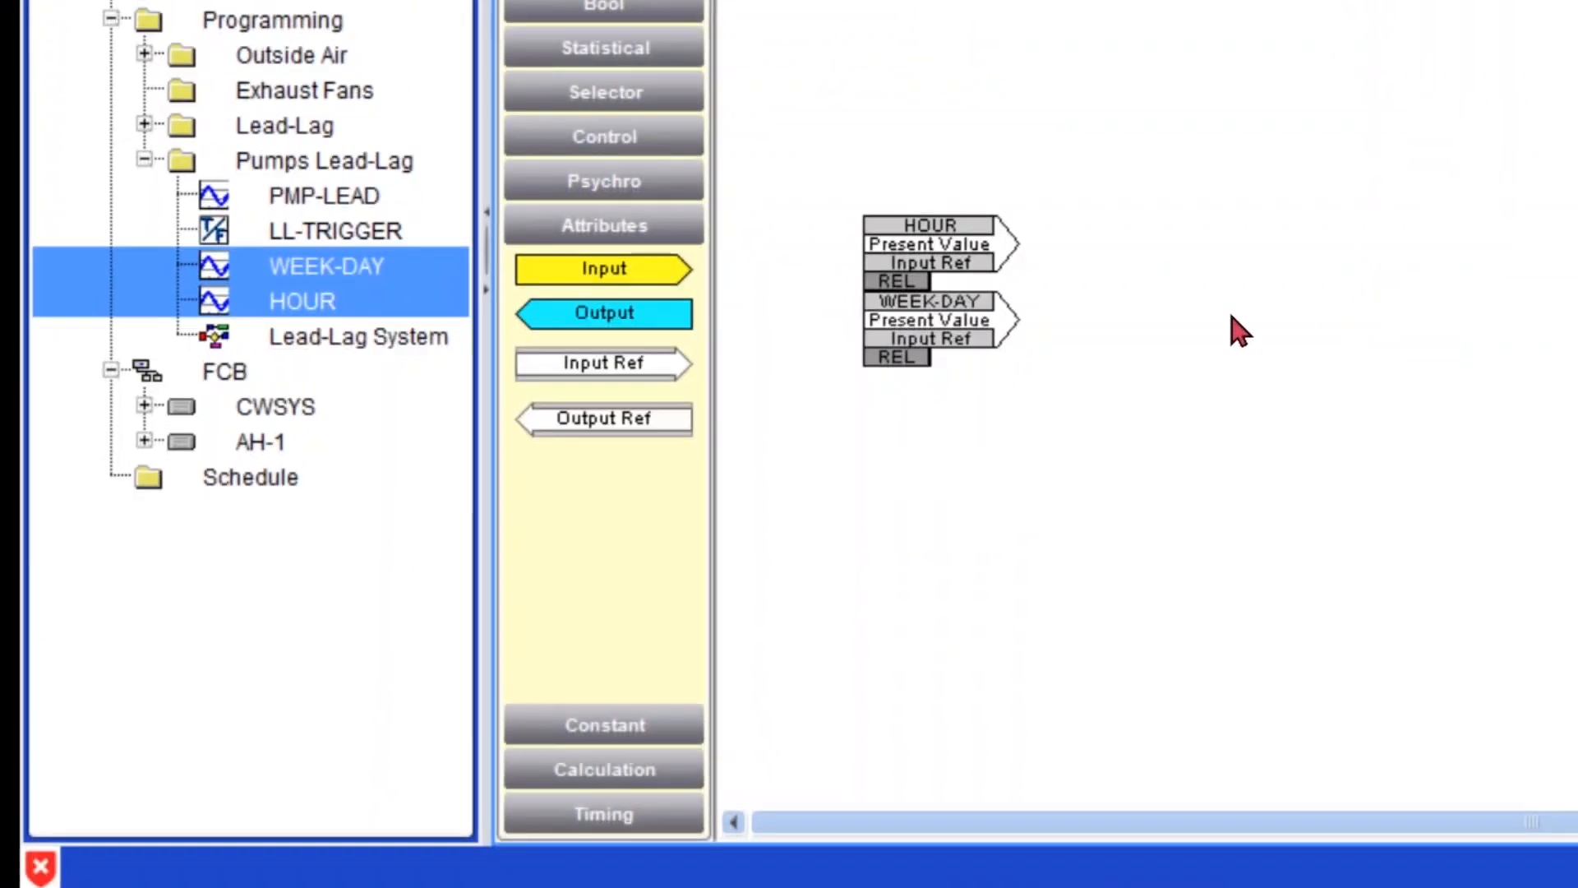
# Place a Time block on the canvas below the WEEK-DAY Input Ref
pyautogui.click(634, 815)
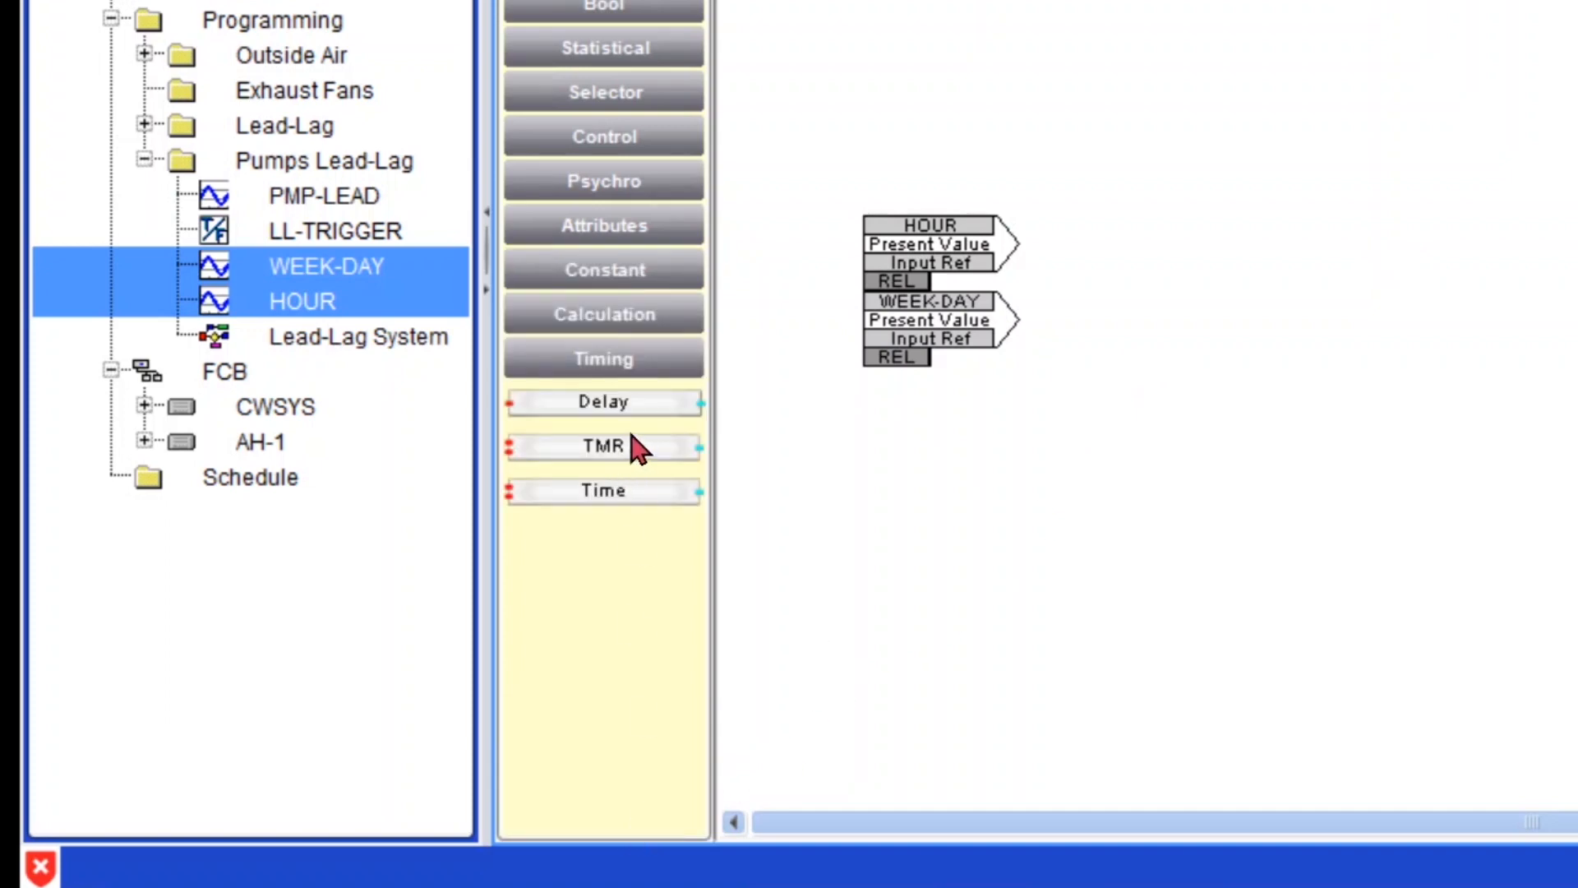
pyautogui.moveTo(635, 509); pyautogui.dragTo(933, 493)
pyautogui.click(1229, 453)
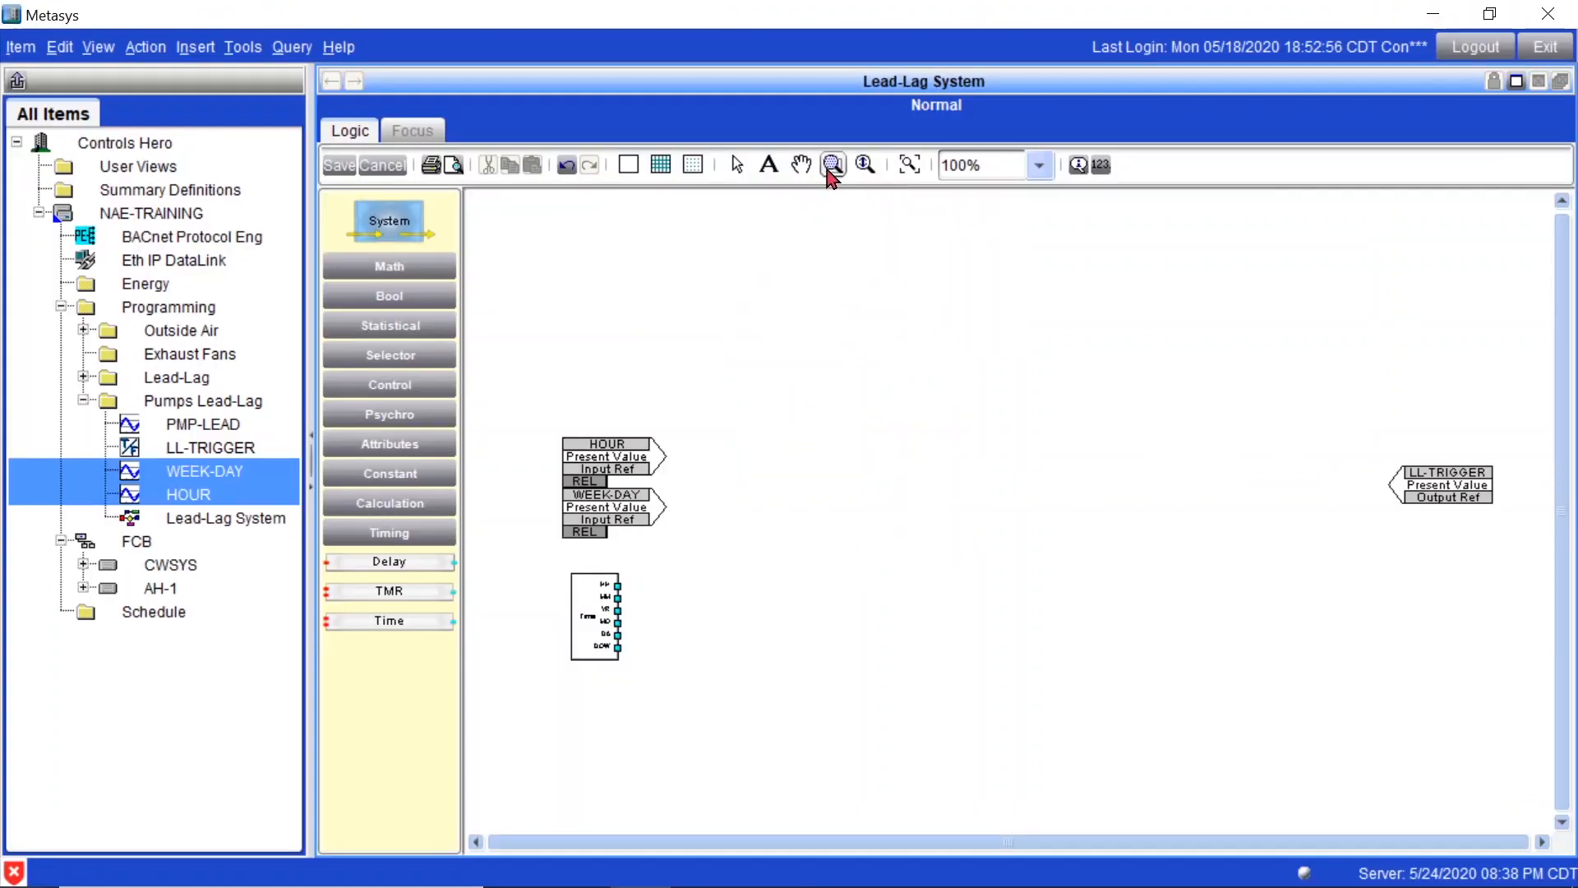
# Place two equals (=) comparison blocks, one above the other, beyond the HOUR and WEEK-DAY Input Refs
pyautogui.moveTo(510, 363); pyautogui.dragTo(898, 716)
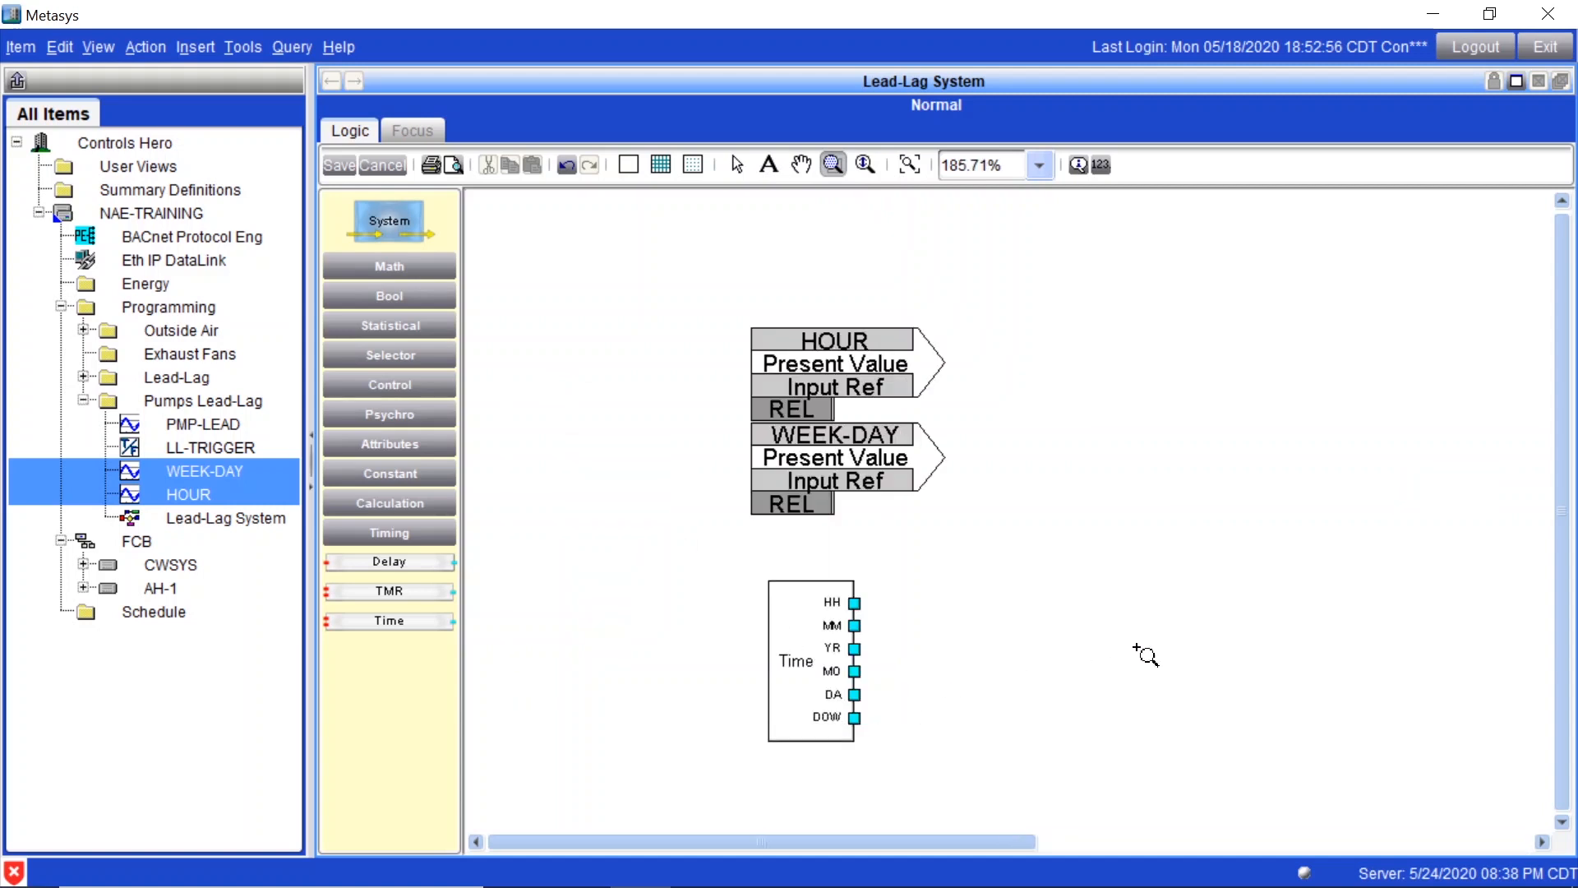
pyautogui.click(807, 170)
pyautogui.moveTo(1150, 499); pyautogui.dragTo(966, 486)
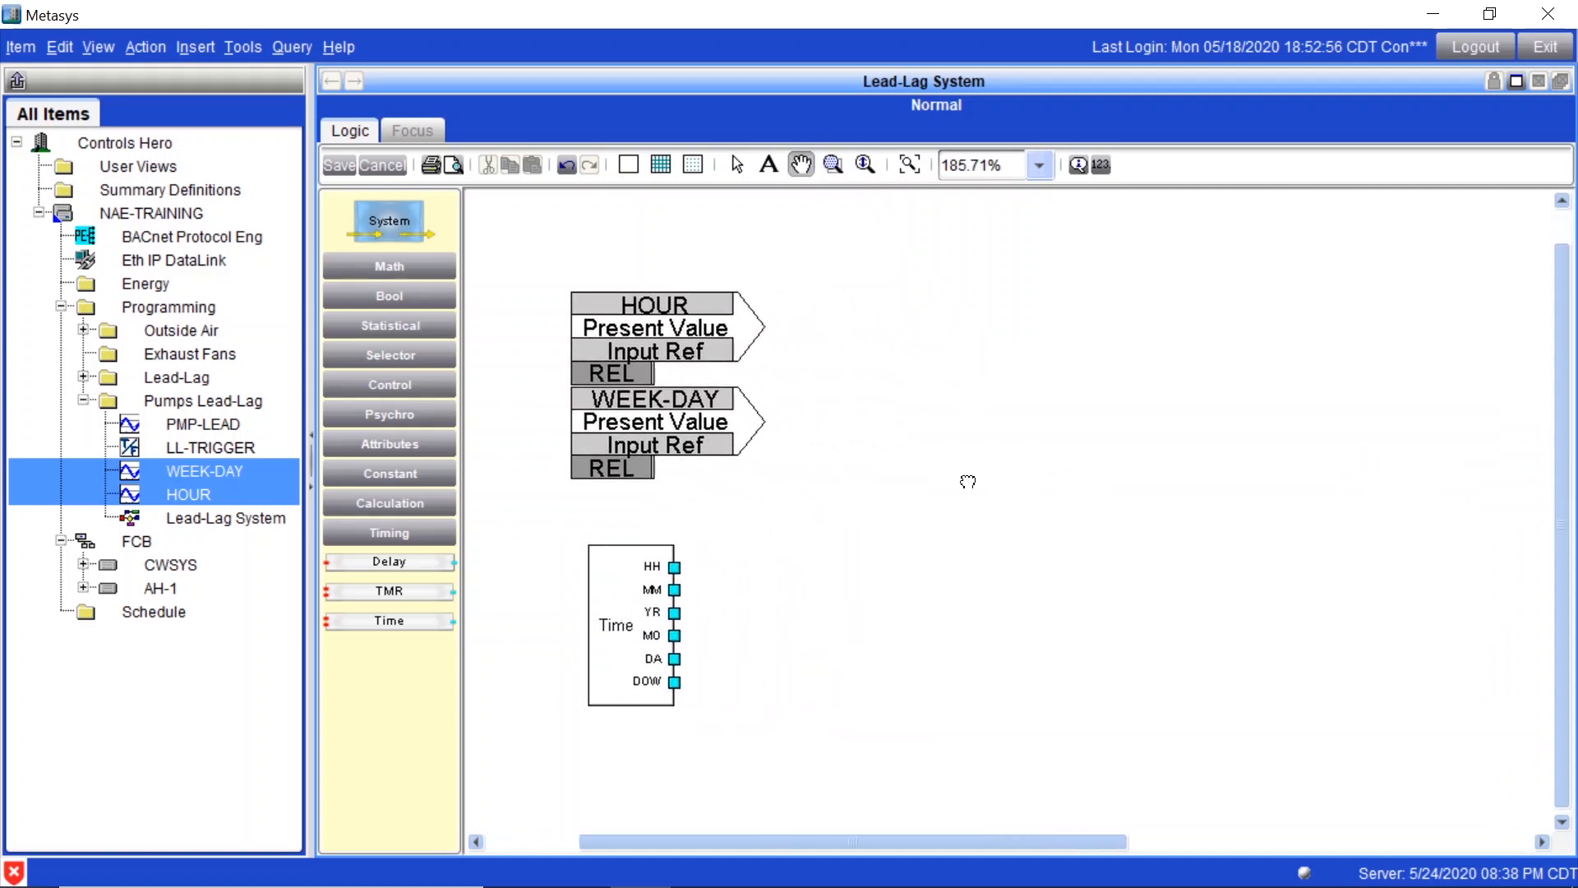
pyautogui.click(738, 166)
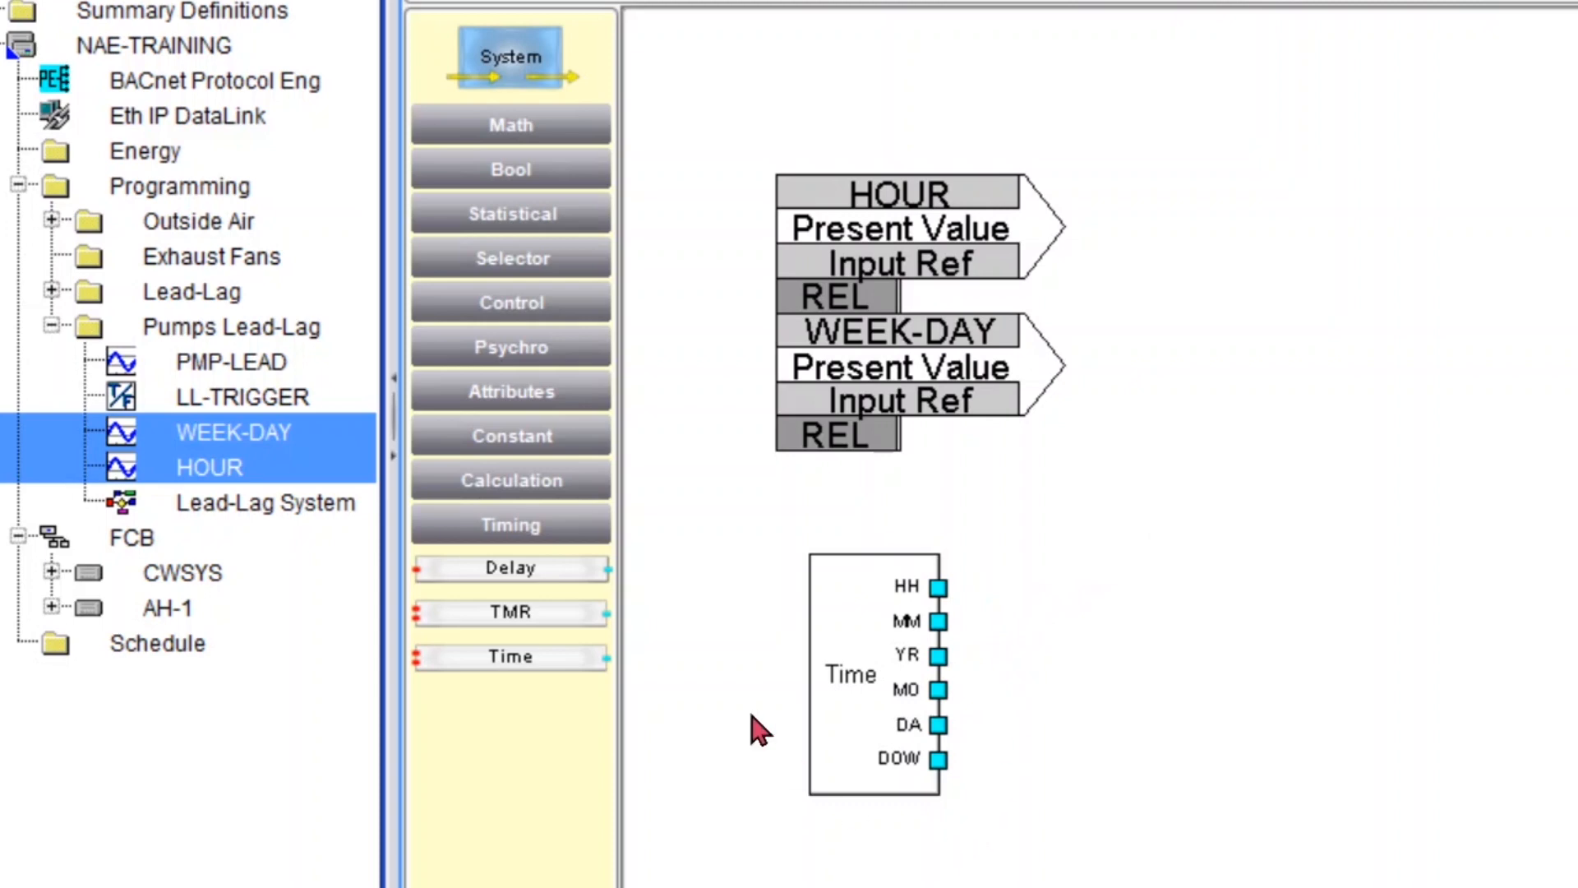
pyautogui.click(579, 304)
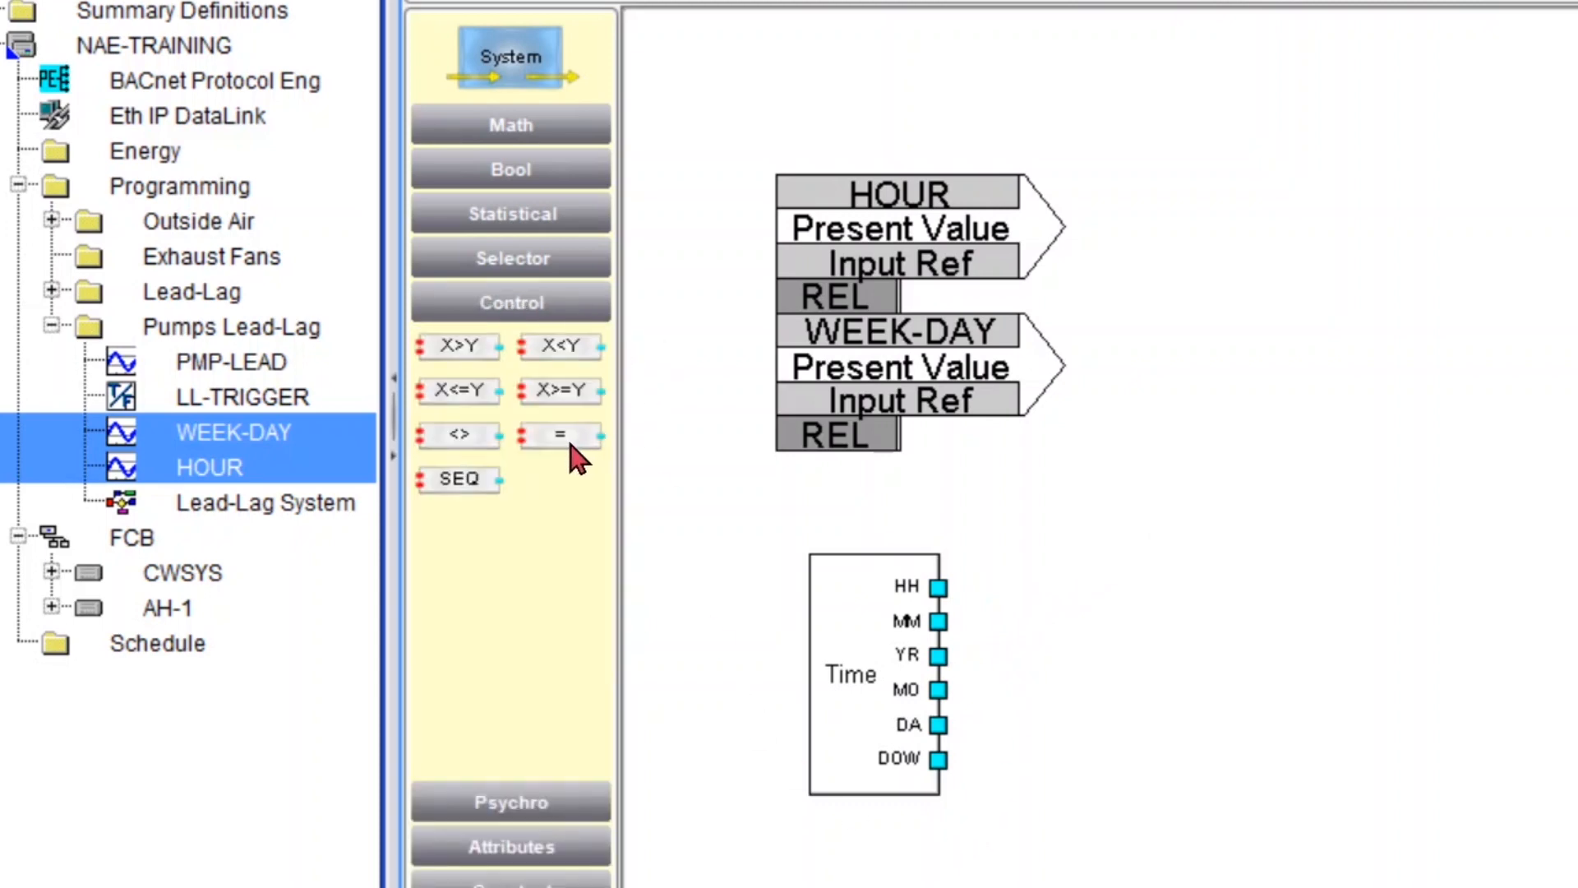
pyautogui.moveTo(575, 453); pyautogui.dragTo(1461, 222)
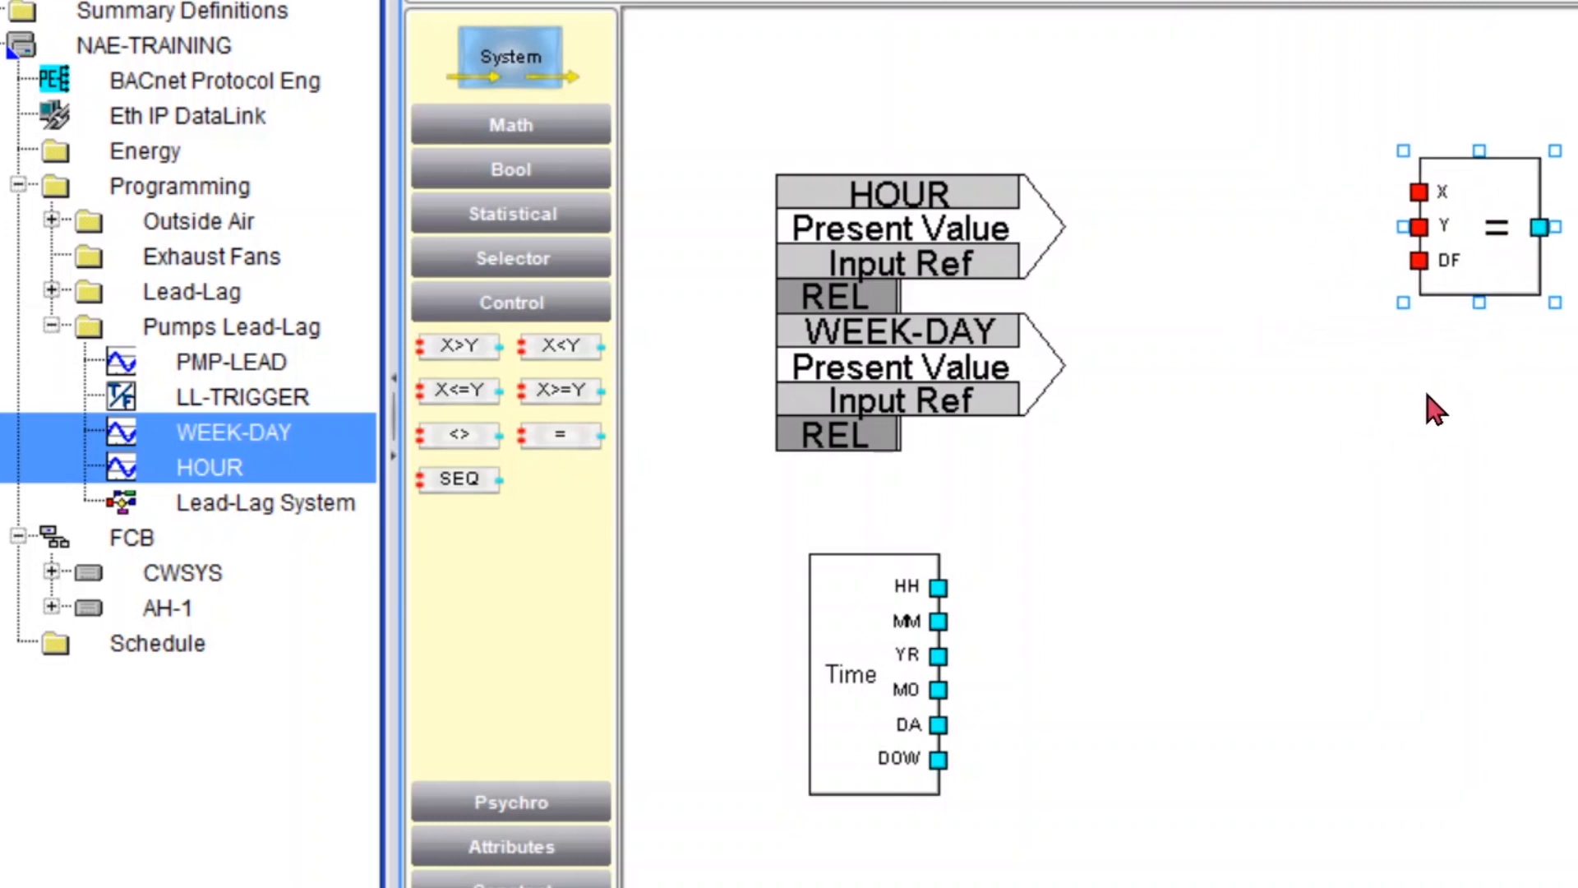
pyautogui.click(1436, 408)
pyautogui.moveTo(598, 456); pyautogui.dragTo(1479, 633)
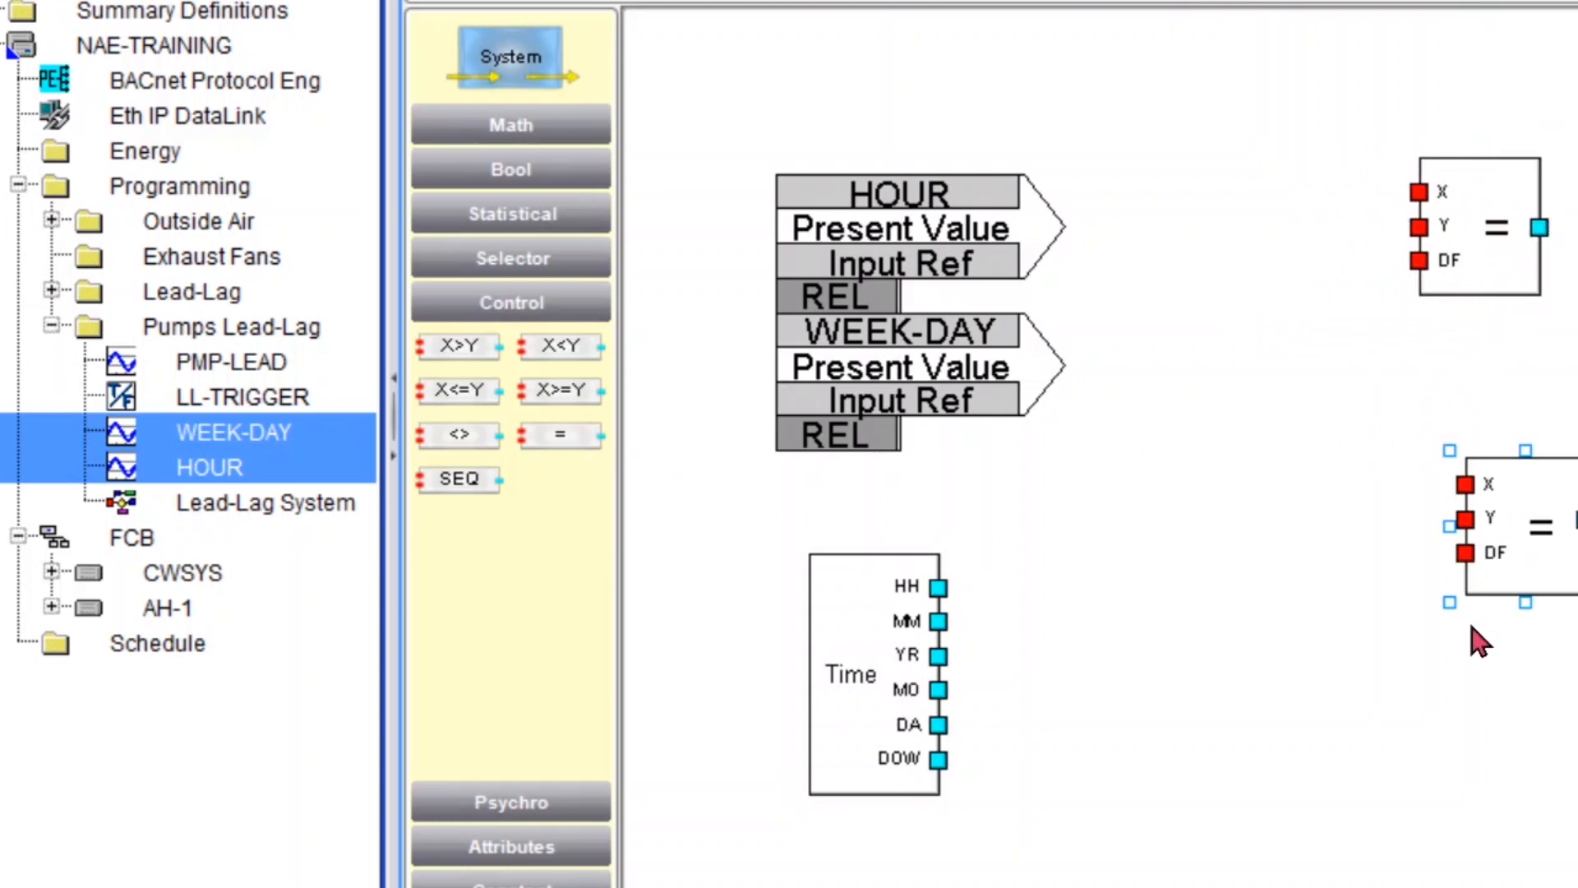
pyautogui.moveTo(1507, 521); pyautogui.dragTo(1484, 536)
pyautogui.click(1252, 563)
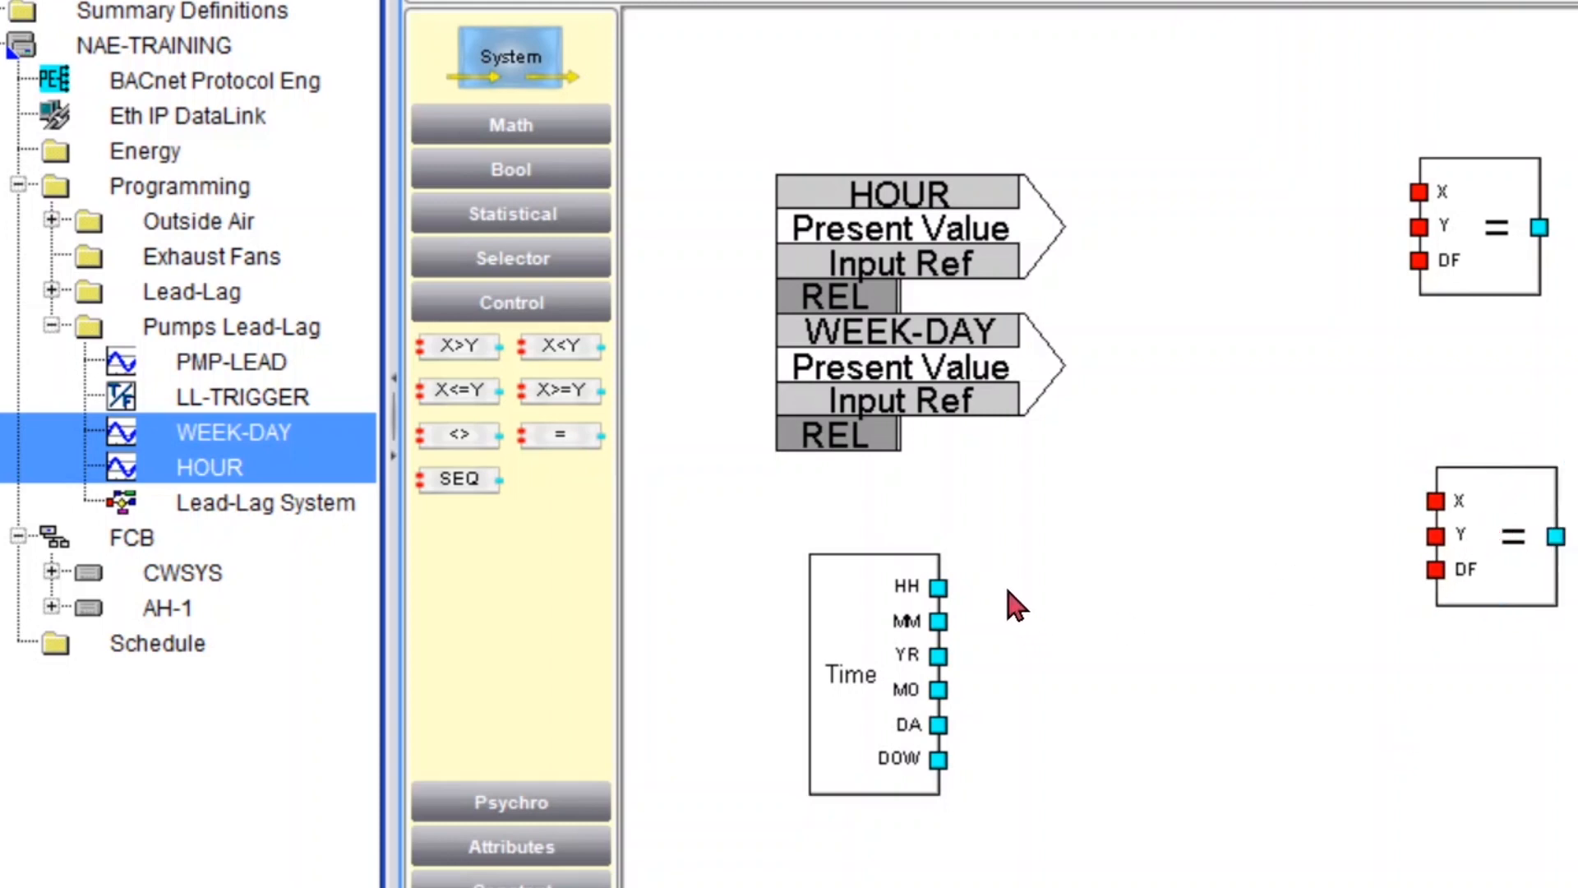
# Wire the Time block's HH and HOUR to X and Y of the upper equals block, and DOW and WEEK-DAY to X and Y of the lower
pyautogui.moveTo(936, 585); pyautogui.dragTo(1419, 191)
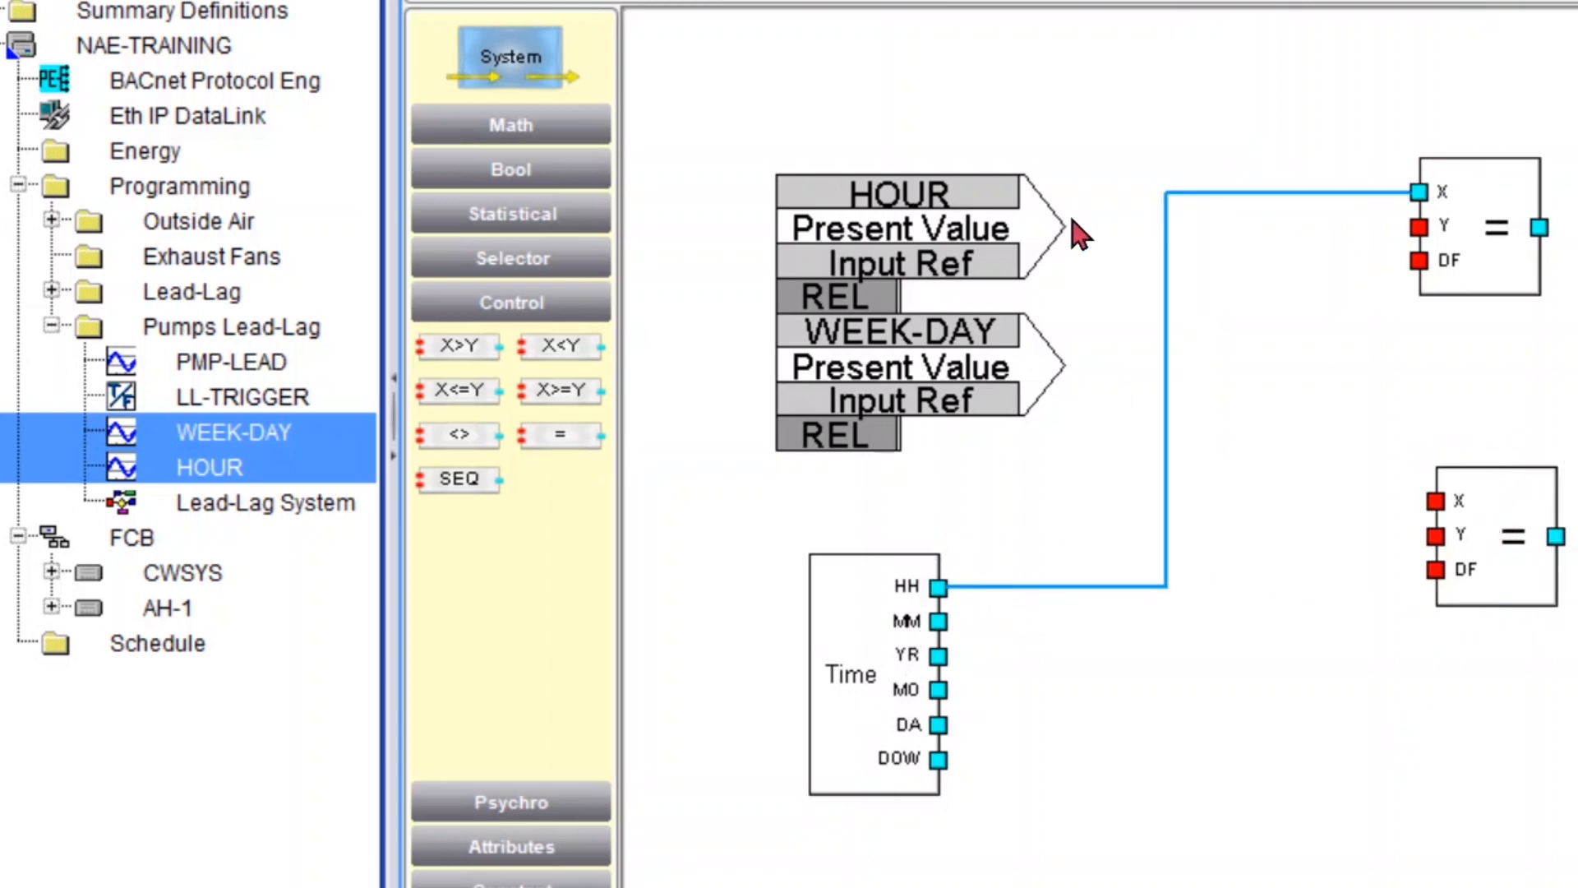
pyautogui.moveTo(1029, 220); pyautogui.dragTo(1419, 225)
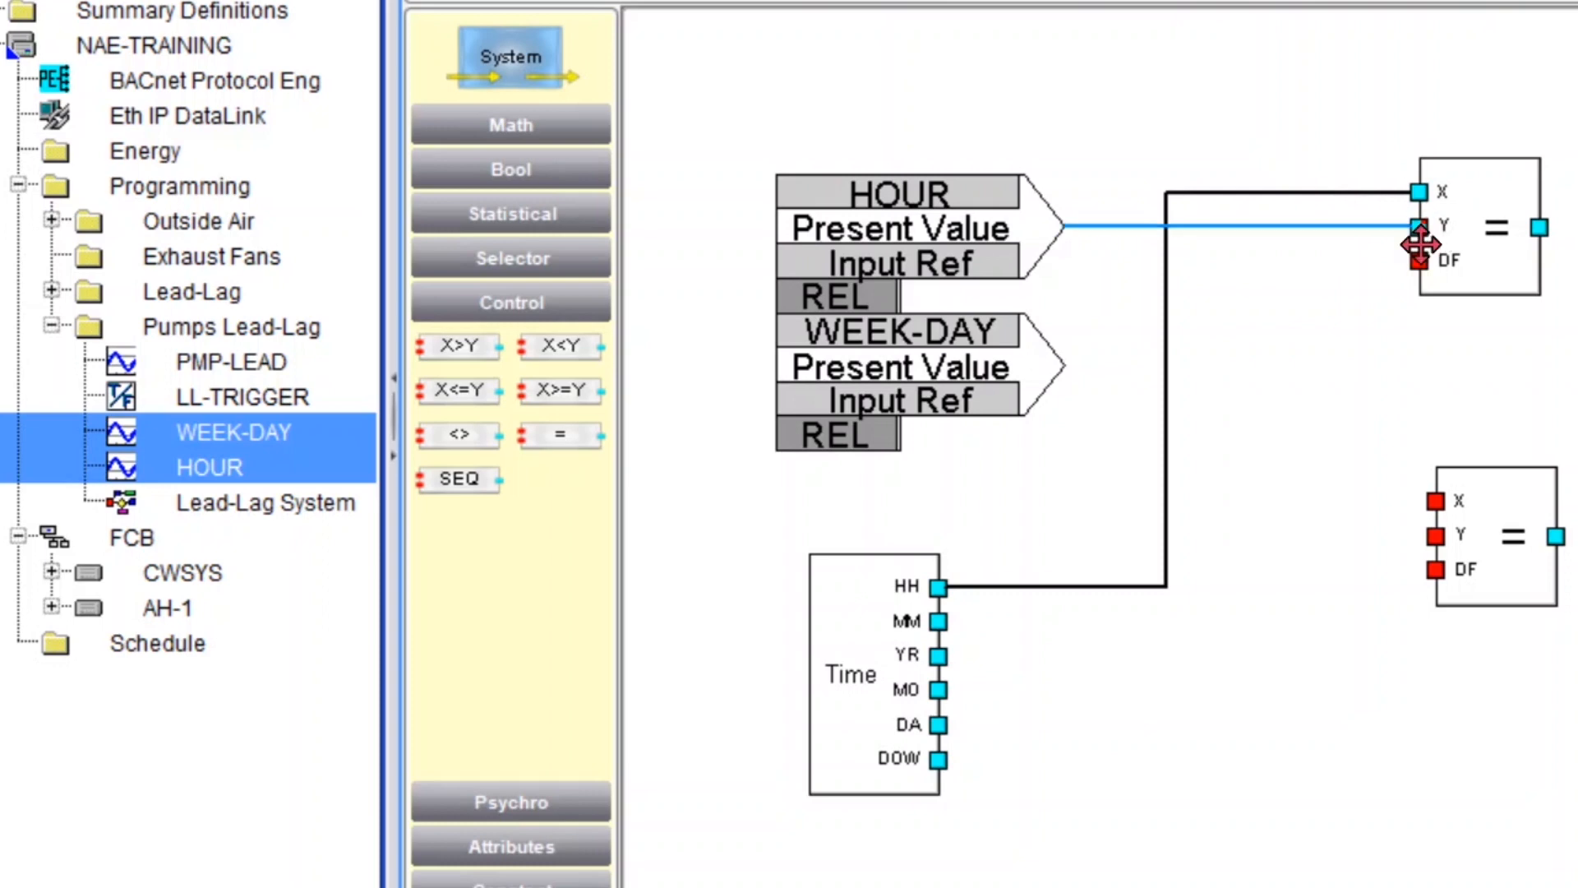
pyautogui.click(1290, 440)
pyautogui.moveTo(938, 757); pyautogui.dragTo(1439, 499)
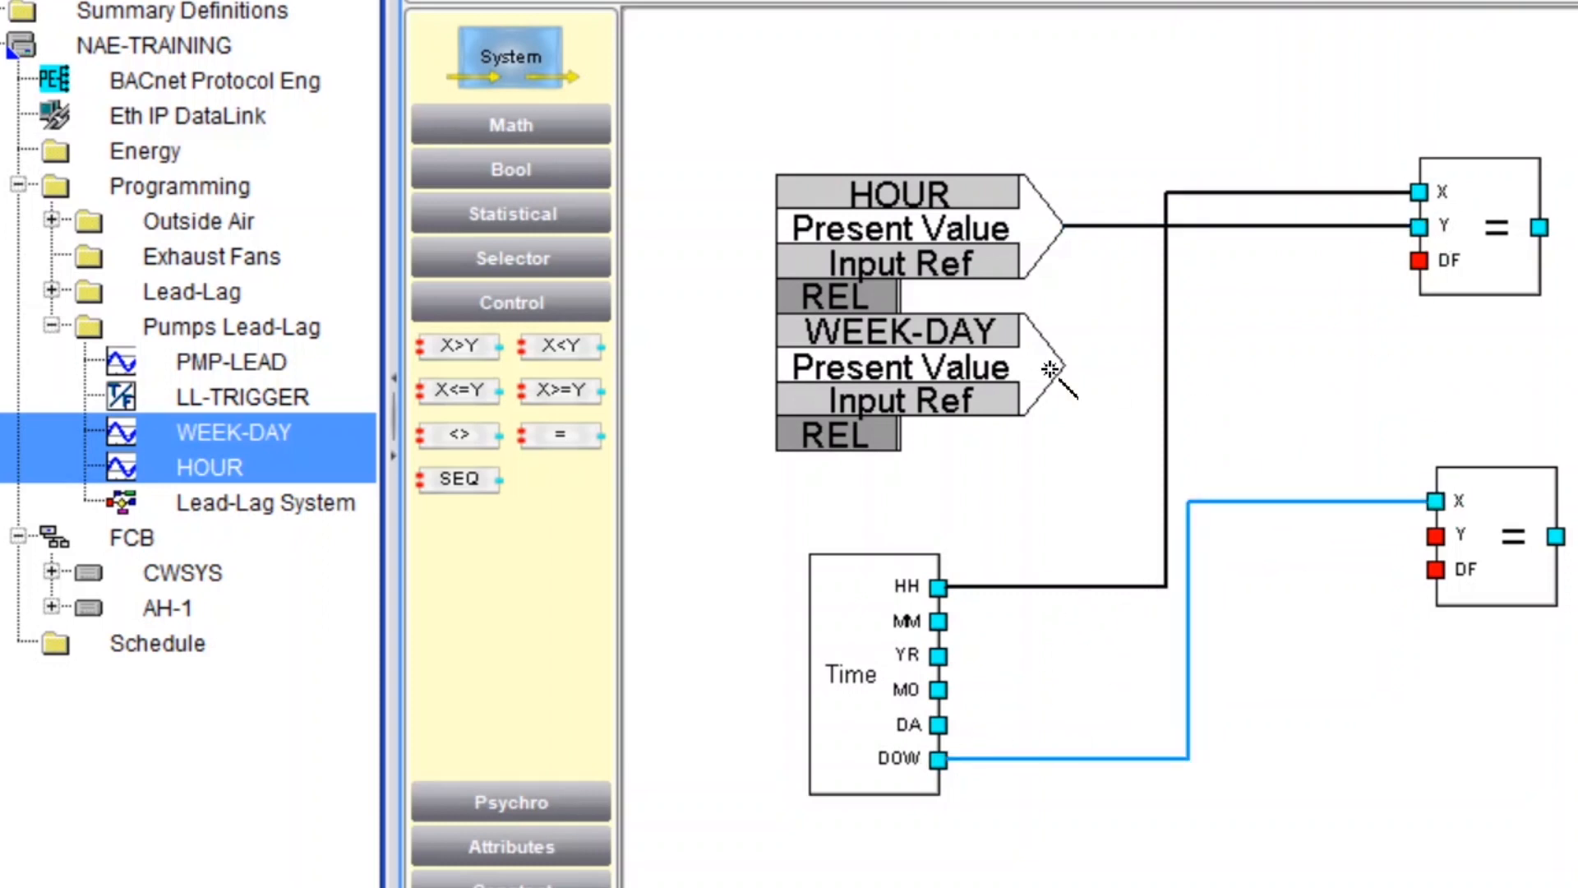
pyautogui.moveTo(1051, 369); pyautogui.dragTo(1436, 535)
pyautogui.click(1516, 700)
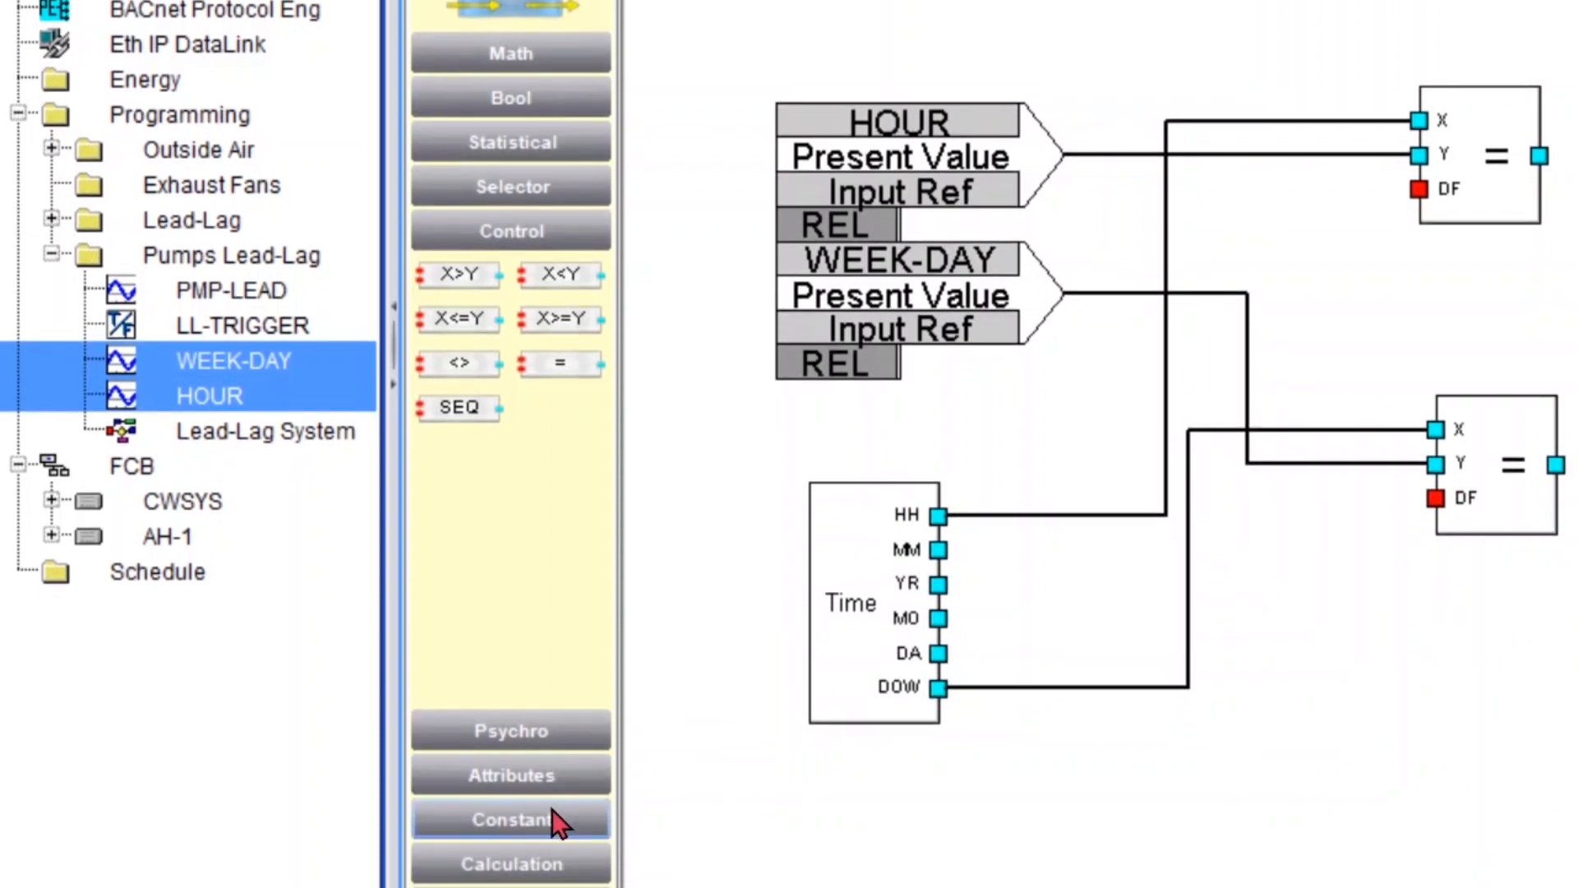
# Place a Float constant between the two equals blocks and set its value to 0
pyautogui.click(565, 817)
pyautogui.moveTo(549, 423); pyautogui.dragTo(1208, 307)
pyautogui.doubleClick(1145, 342)
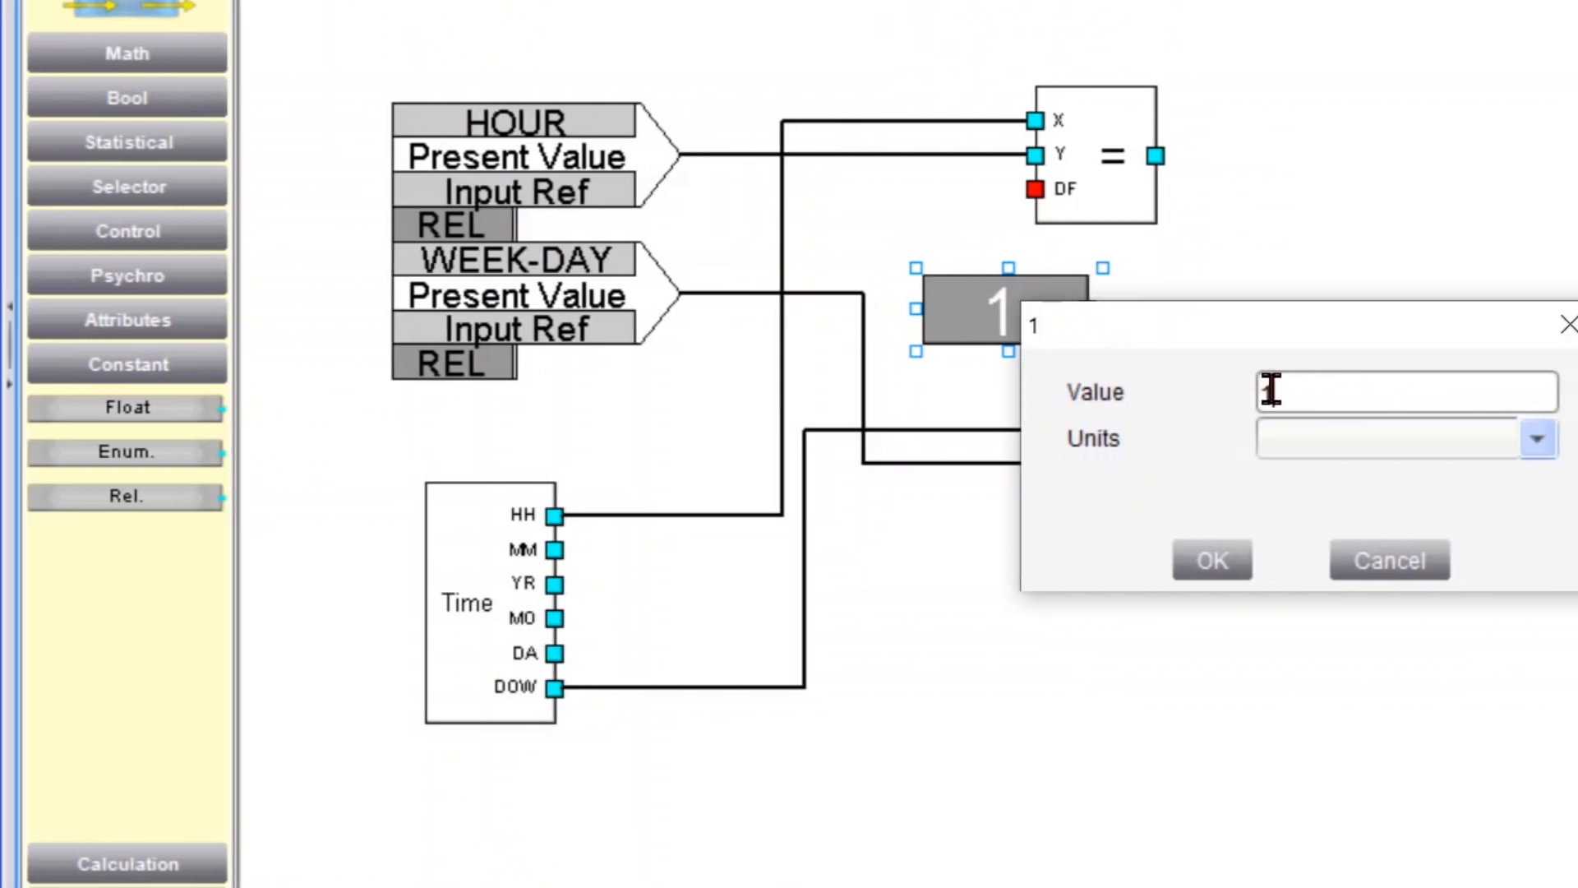
pyautogui.doubleClick(1308, 394)
pyautogui.write('0')
pyautogui.click(1213, 561)
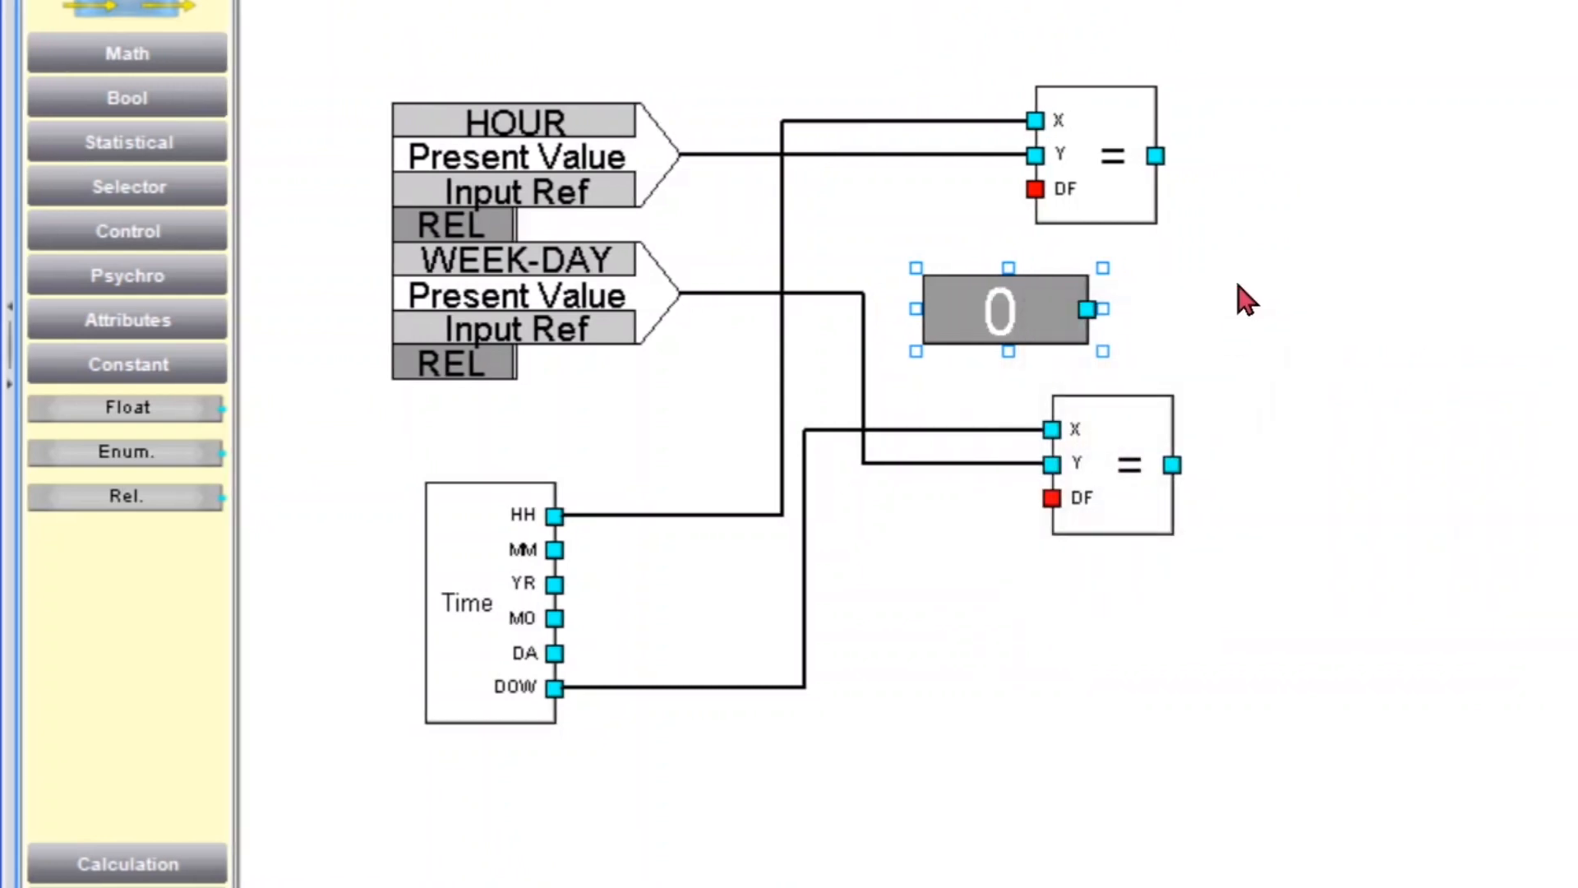
# Wire the 0 constant to the DF input of both equals blocks and move the constant below the Time block
pyautogui.moveTo(1088, 309); pyautogui.dragTo(1036, 190)
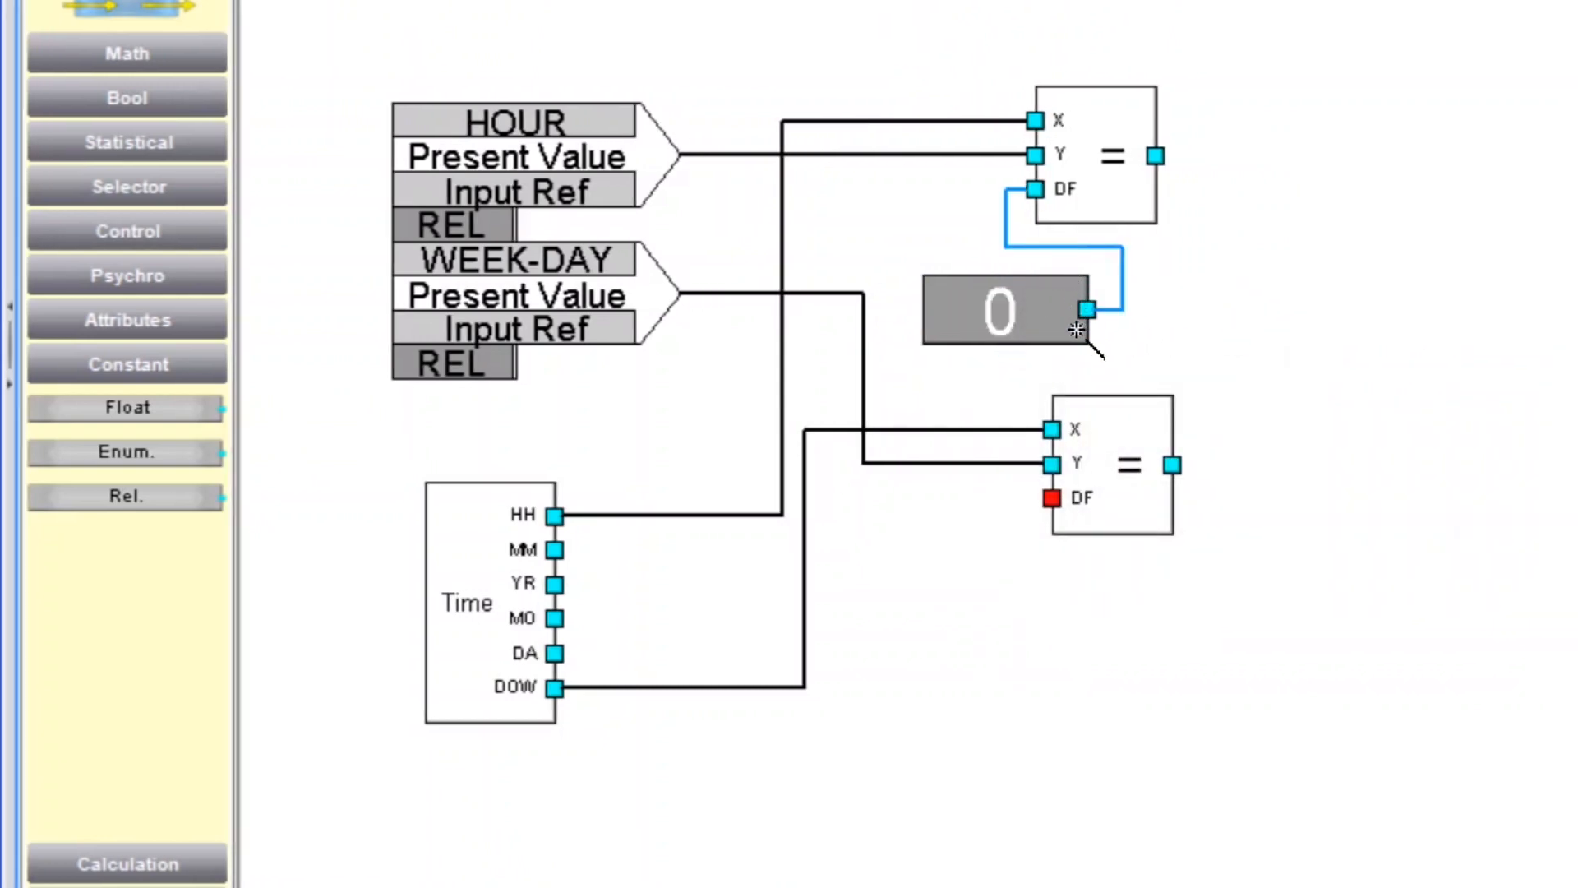
pyautogui.moveTo(1086, 310); pyautogui.dragTo(1052, 498)
pyautogui.moveTo(986, 311); pyautogui.dragTo(513, 822)
pyautogui.click(862, 781)
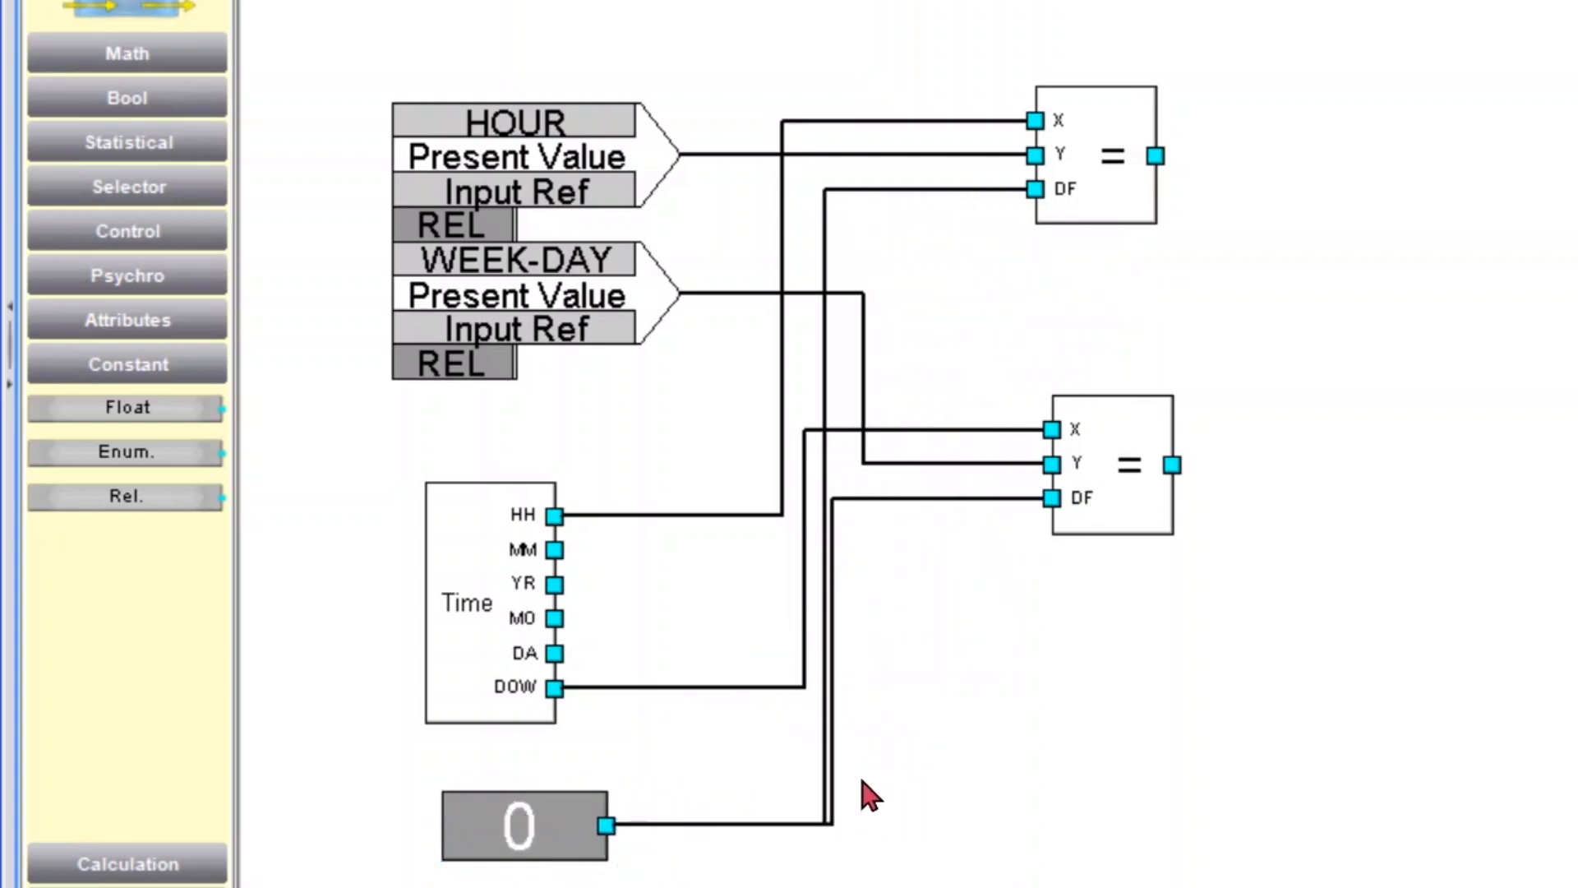
# Hide the wires from the 0 constant to the DF inputs and set their edge label to 0
pyautogui.click(726, 824)
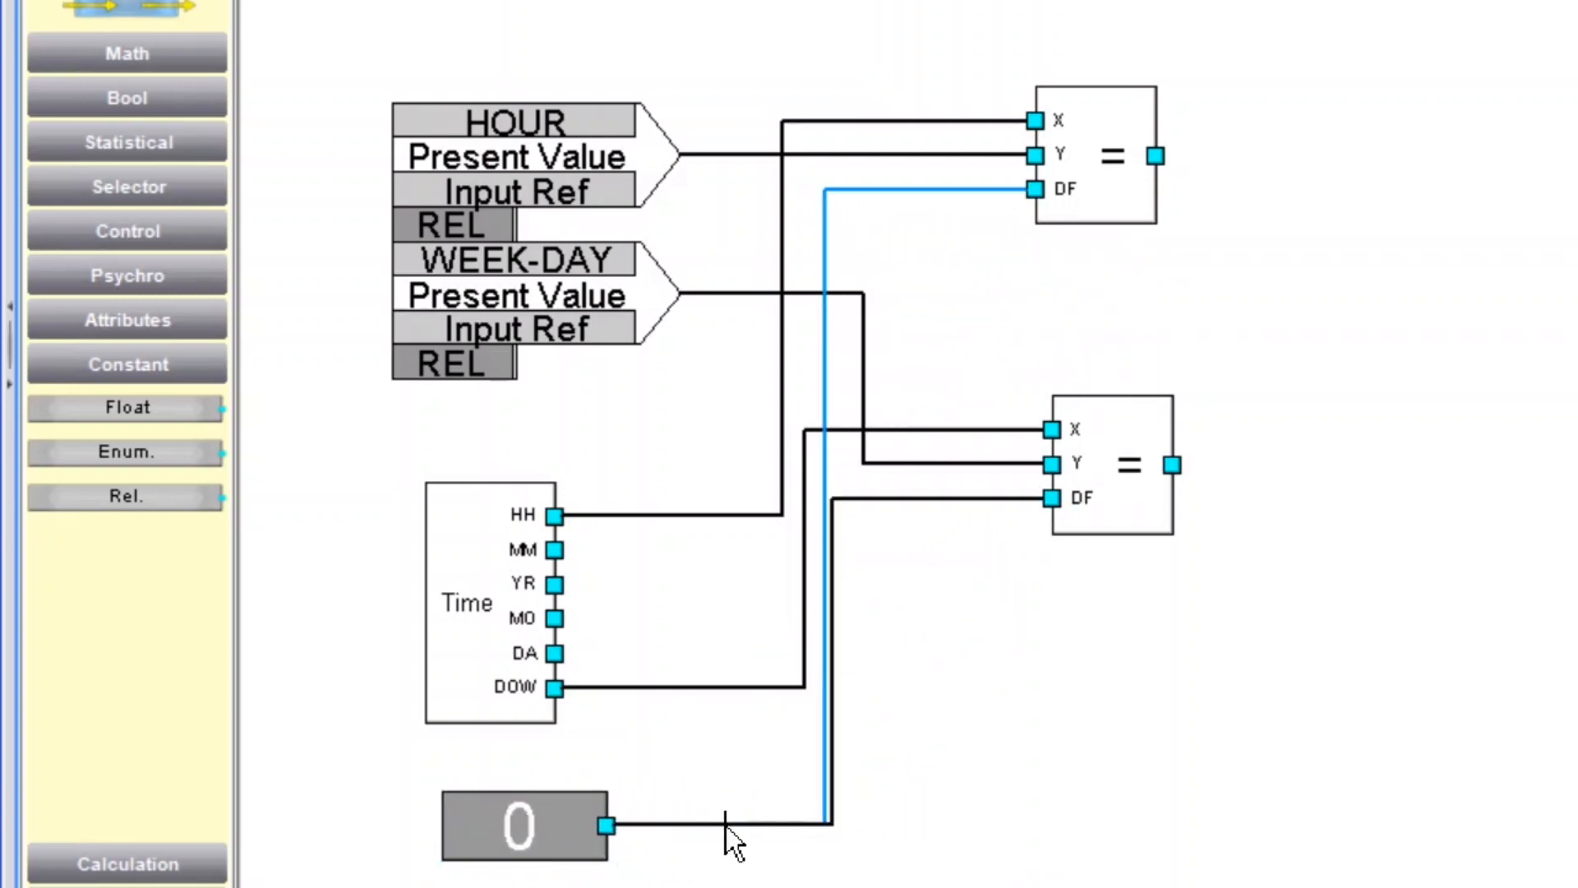
pyautogui.rightClick(727, 826)
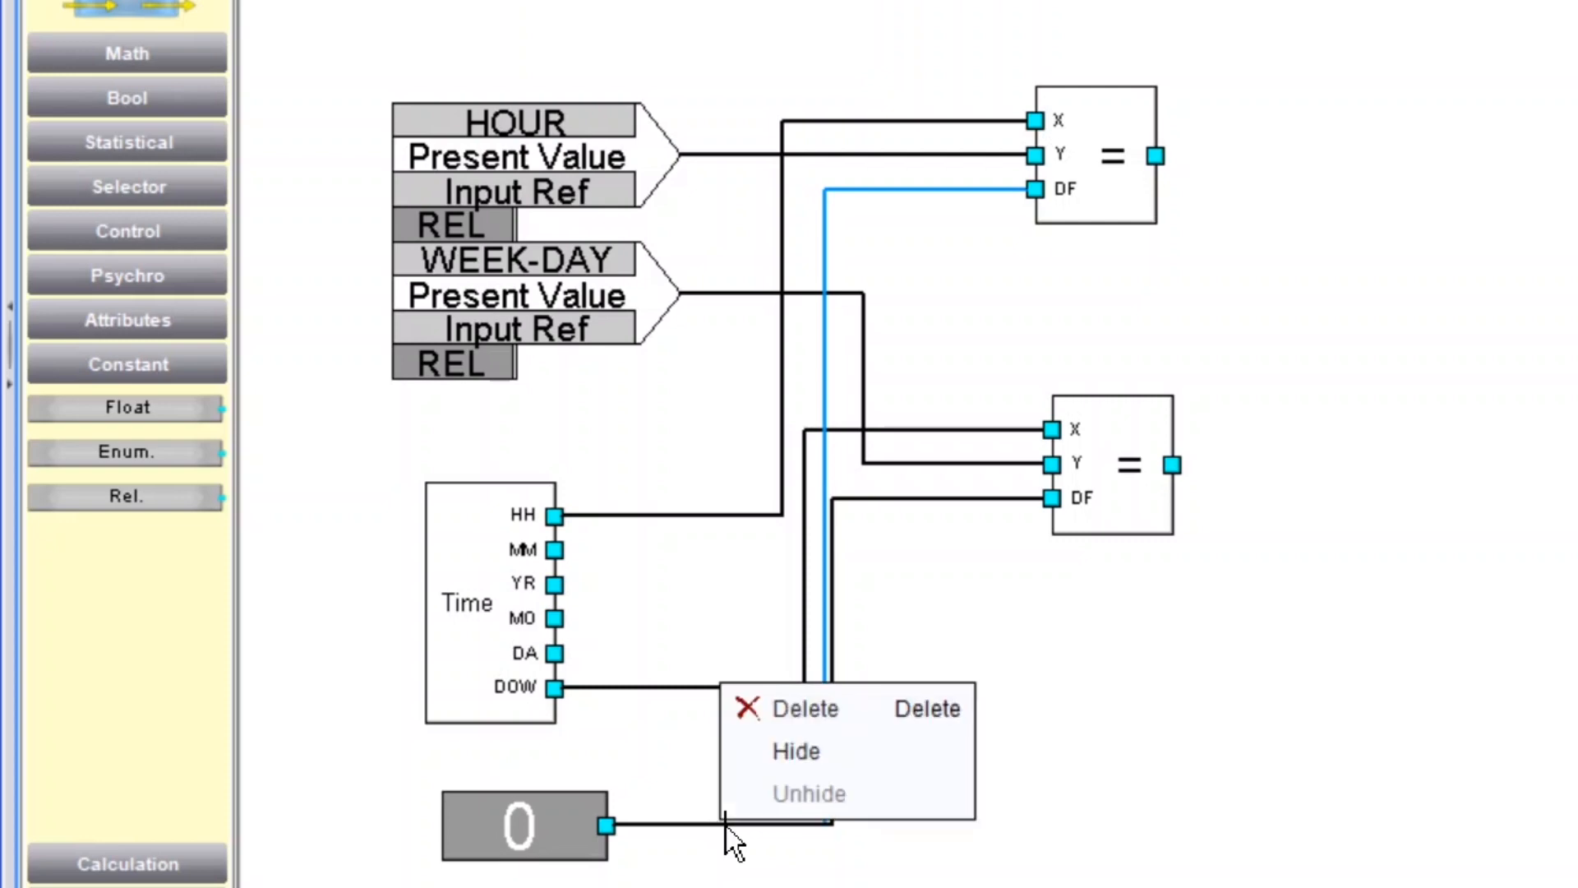
pyautogui.click(822, 762)
pyautogui.click(825, 758)
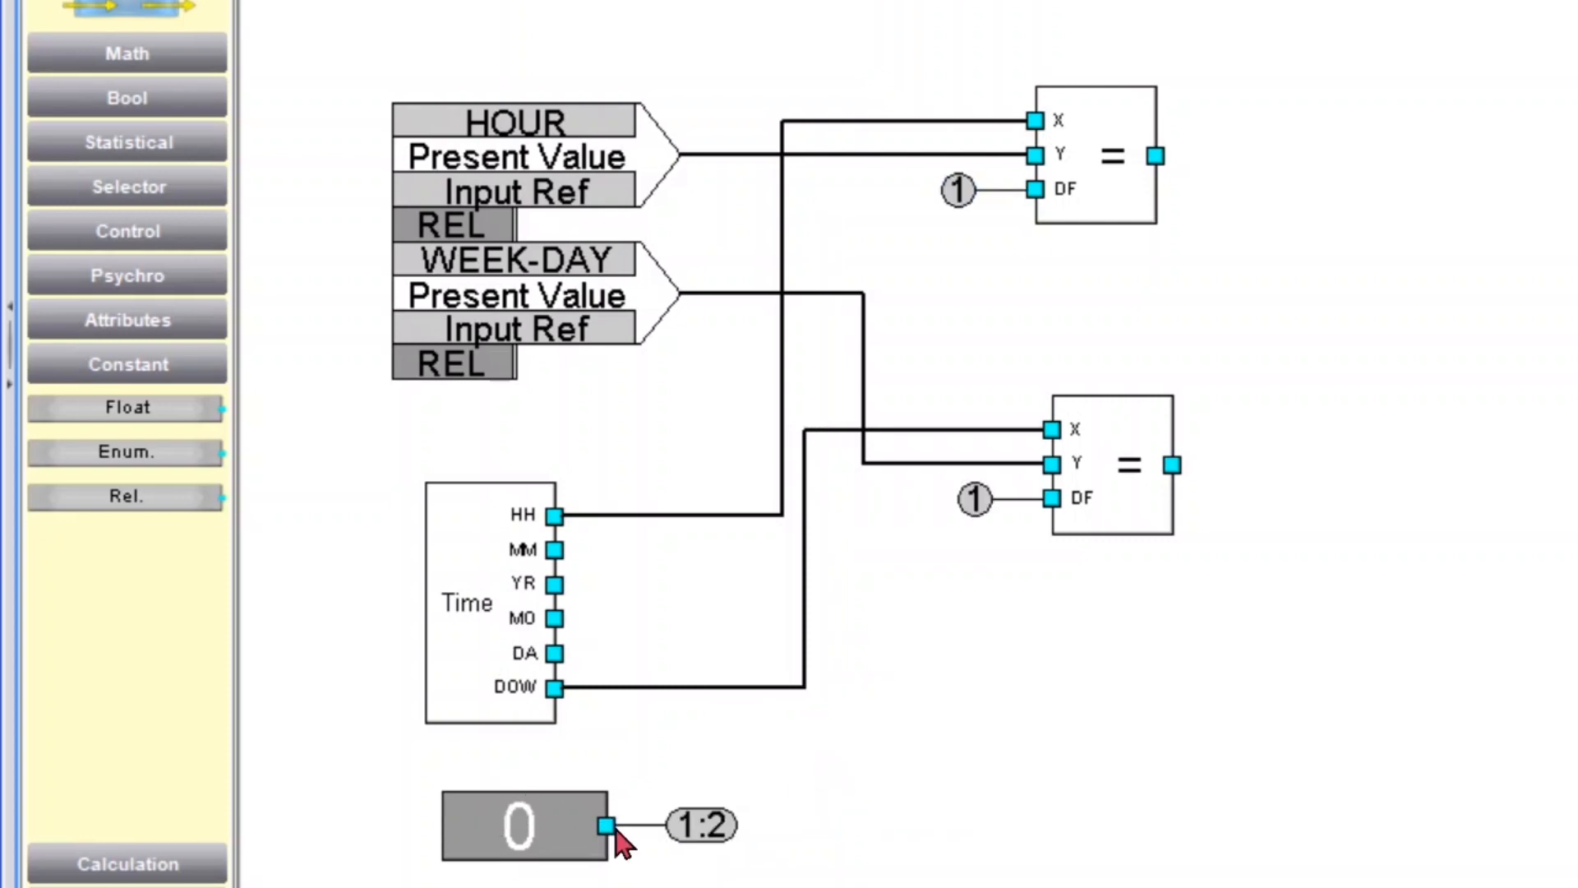
pyautogui.doubleClick(704, 830)
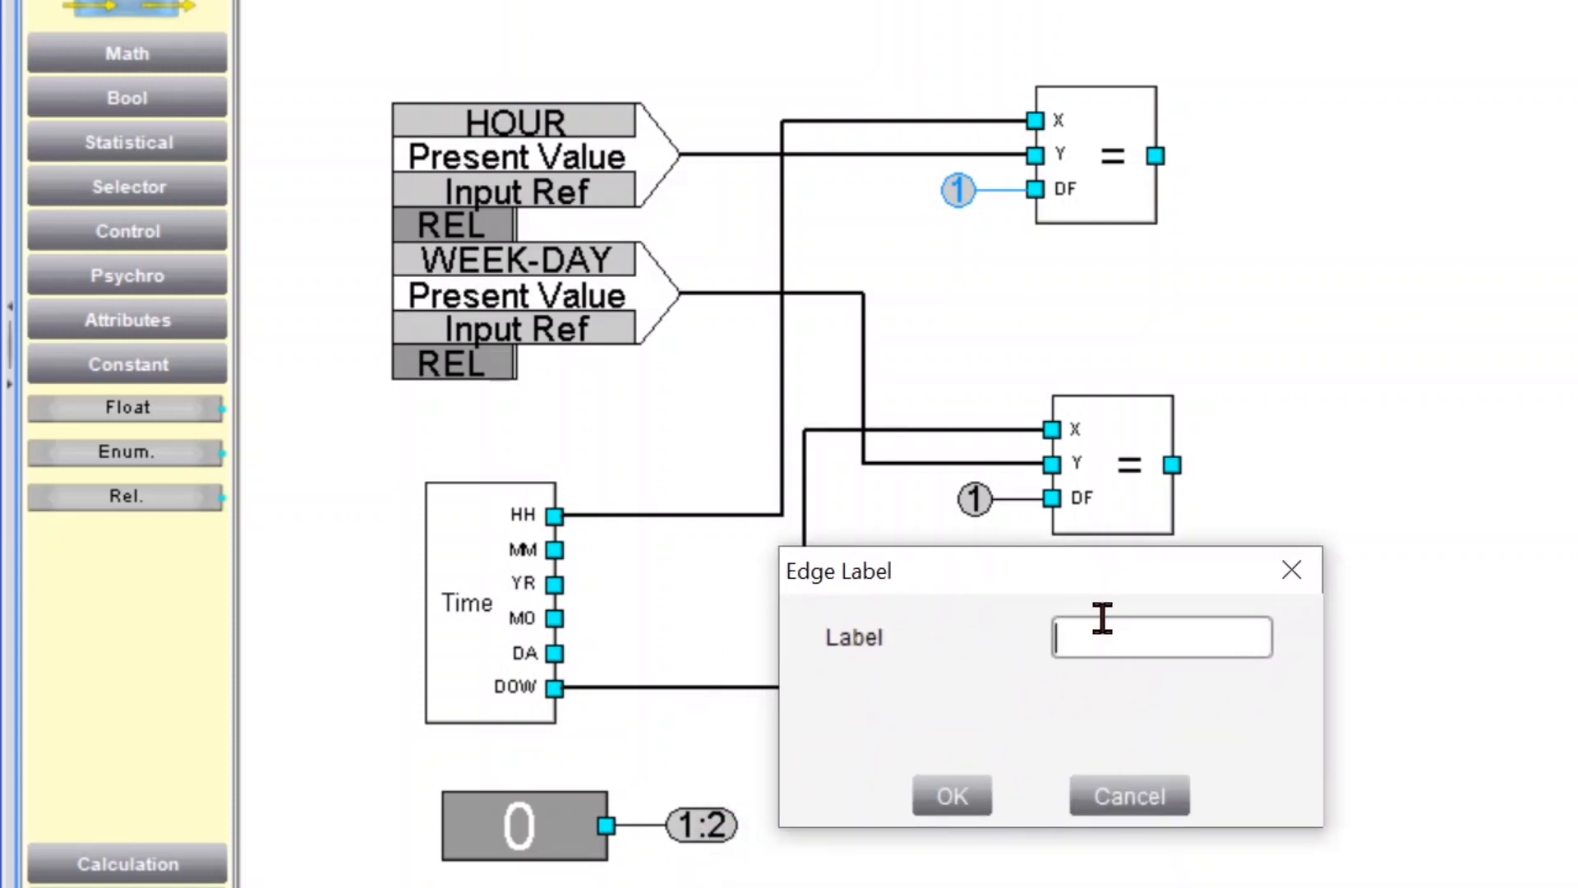
pyautogui.click(1102, 618)
pyautogui.write('0')
pyautogui.click(960, 801)
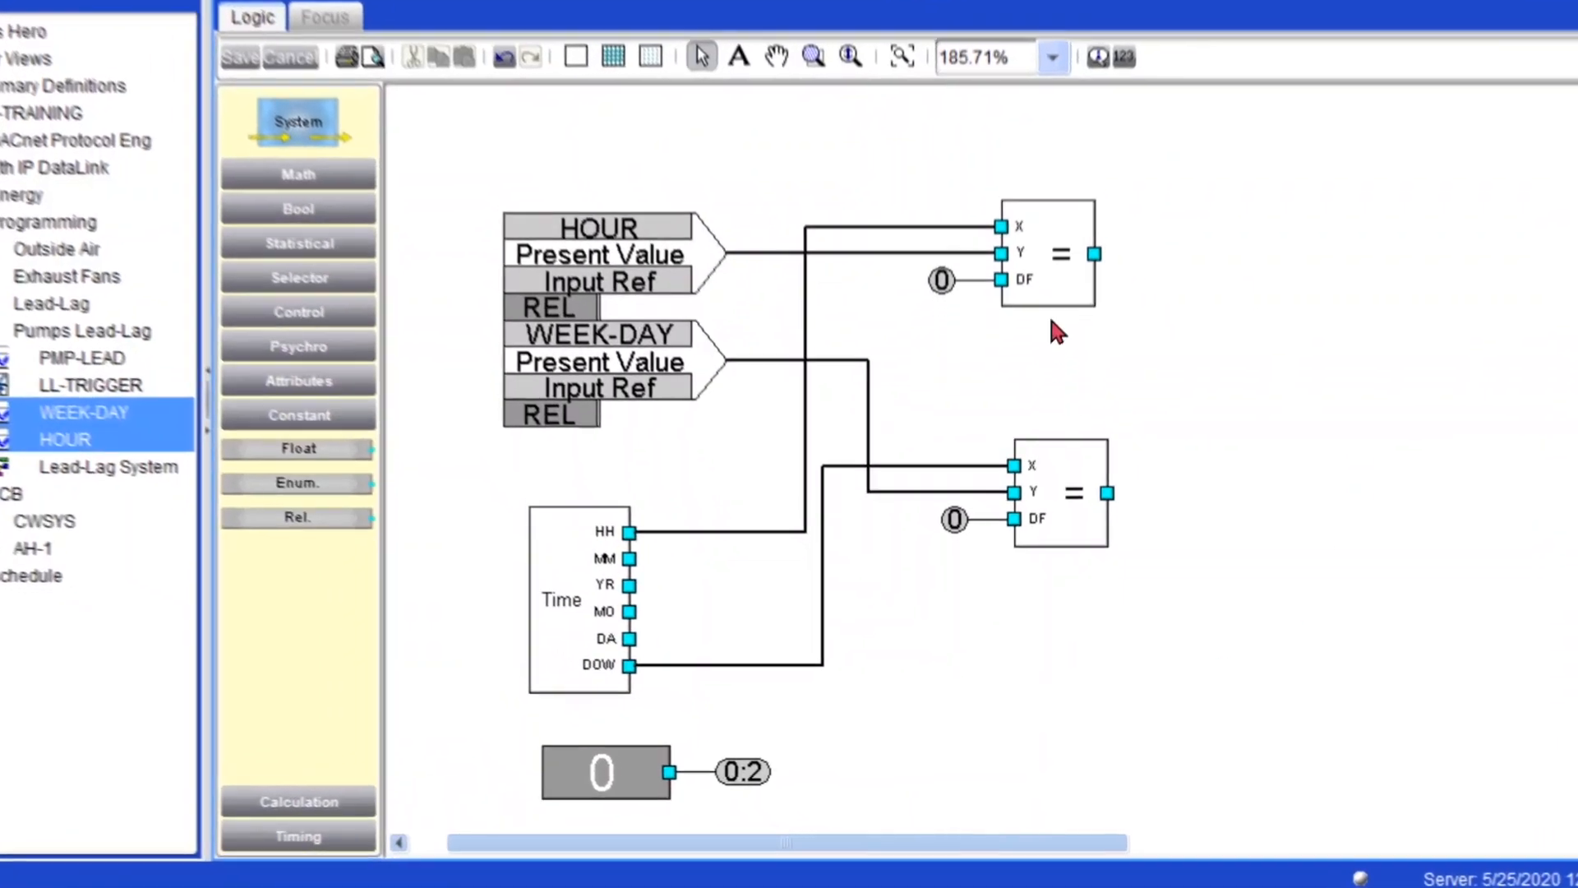
# Place an AND block beyond the equals blocks and wire both of their outputs to its two inputs
pyautogui.click(157, 73)
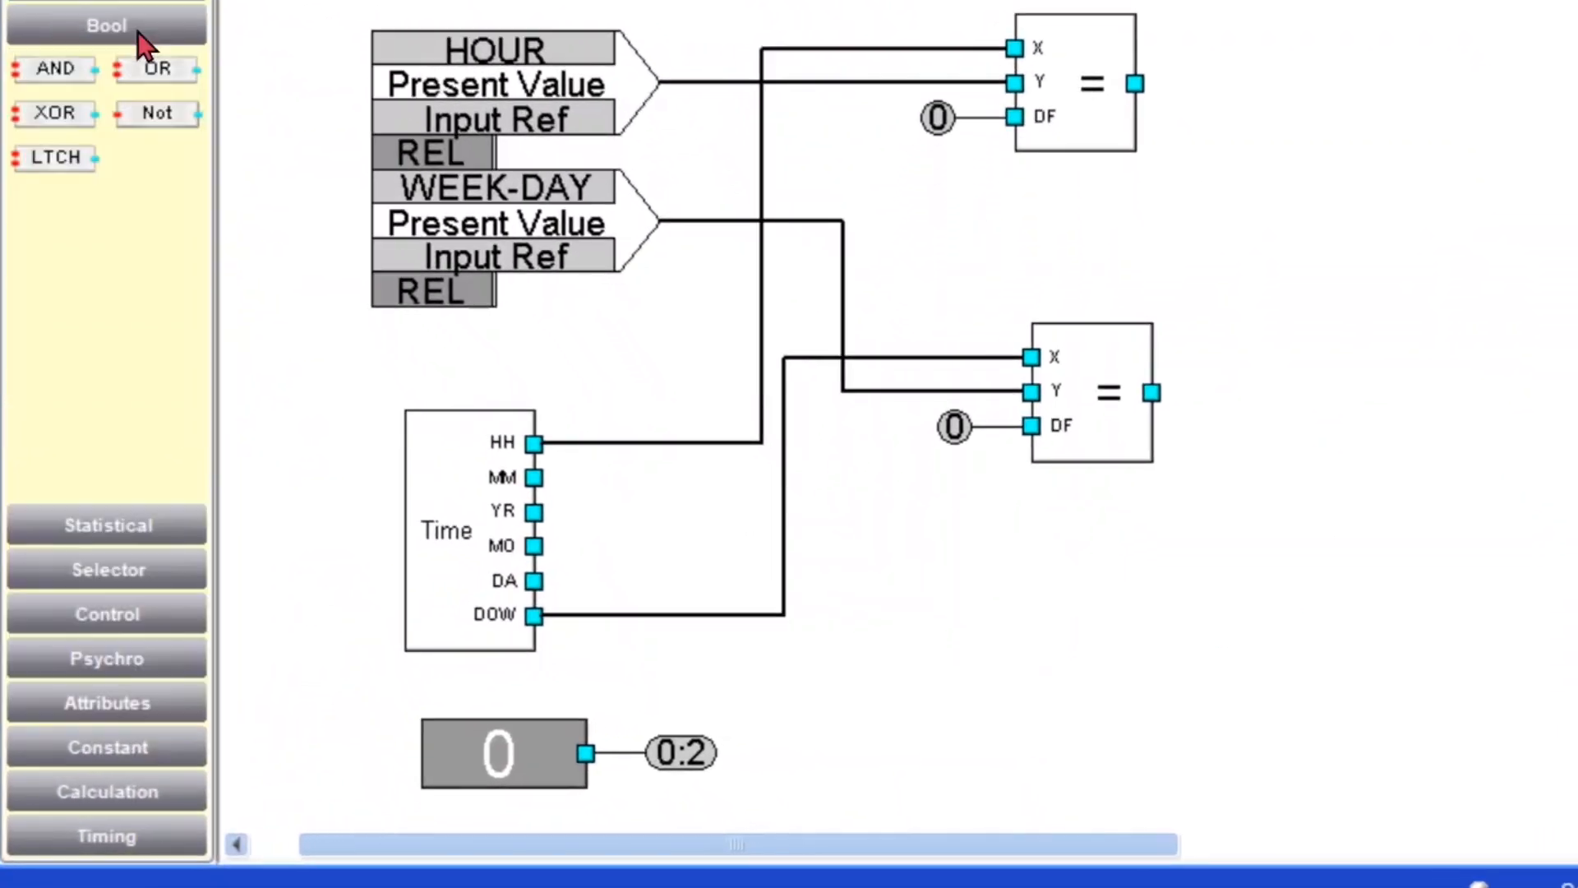
pyautogui.moveTo(56, 68); pyautogui.dragTo(1452, 247)
pyautogui.click(1313, 247)
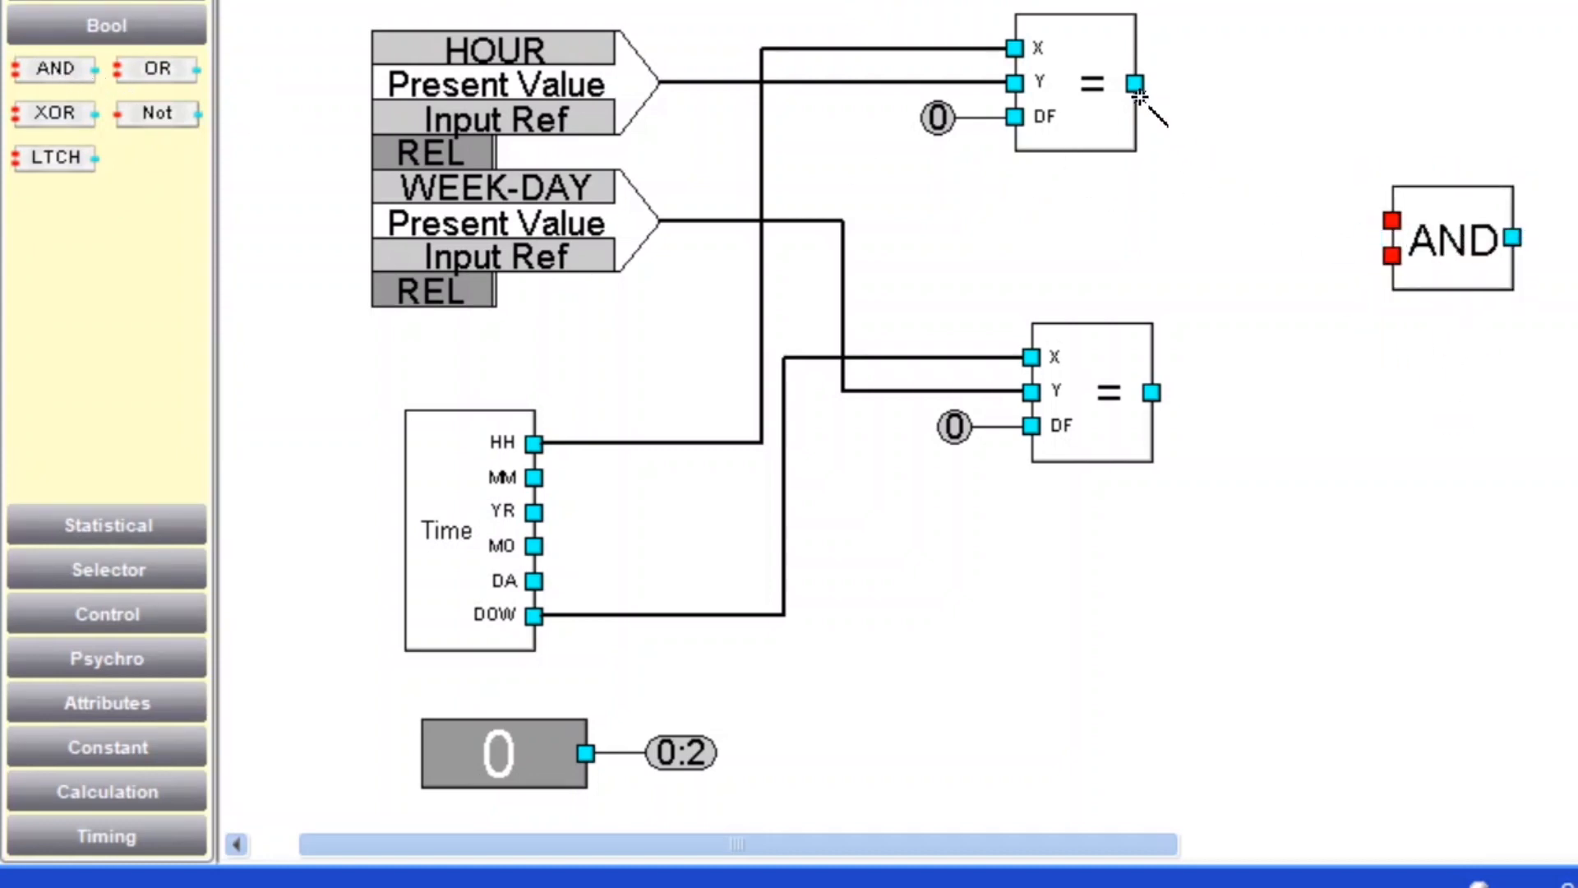
pyautogui.moveTo(1138, 97); pyautogui.dragTo(1392, 221)
pyautogui.moveTo(1150, 392); pyautogui.dragTo(1465, 239)
pyautogui.click(1498, 335)
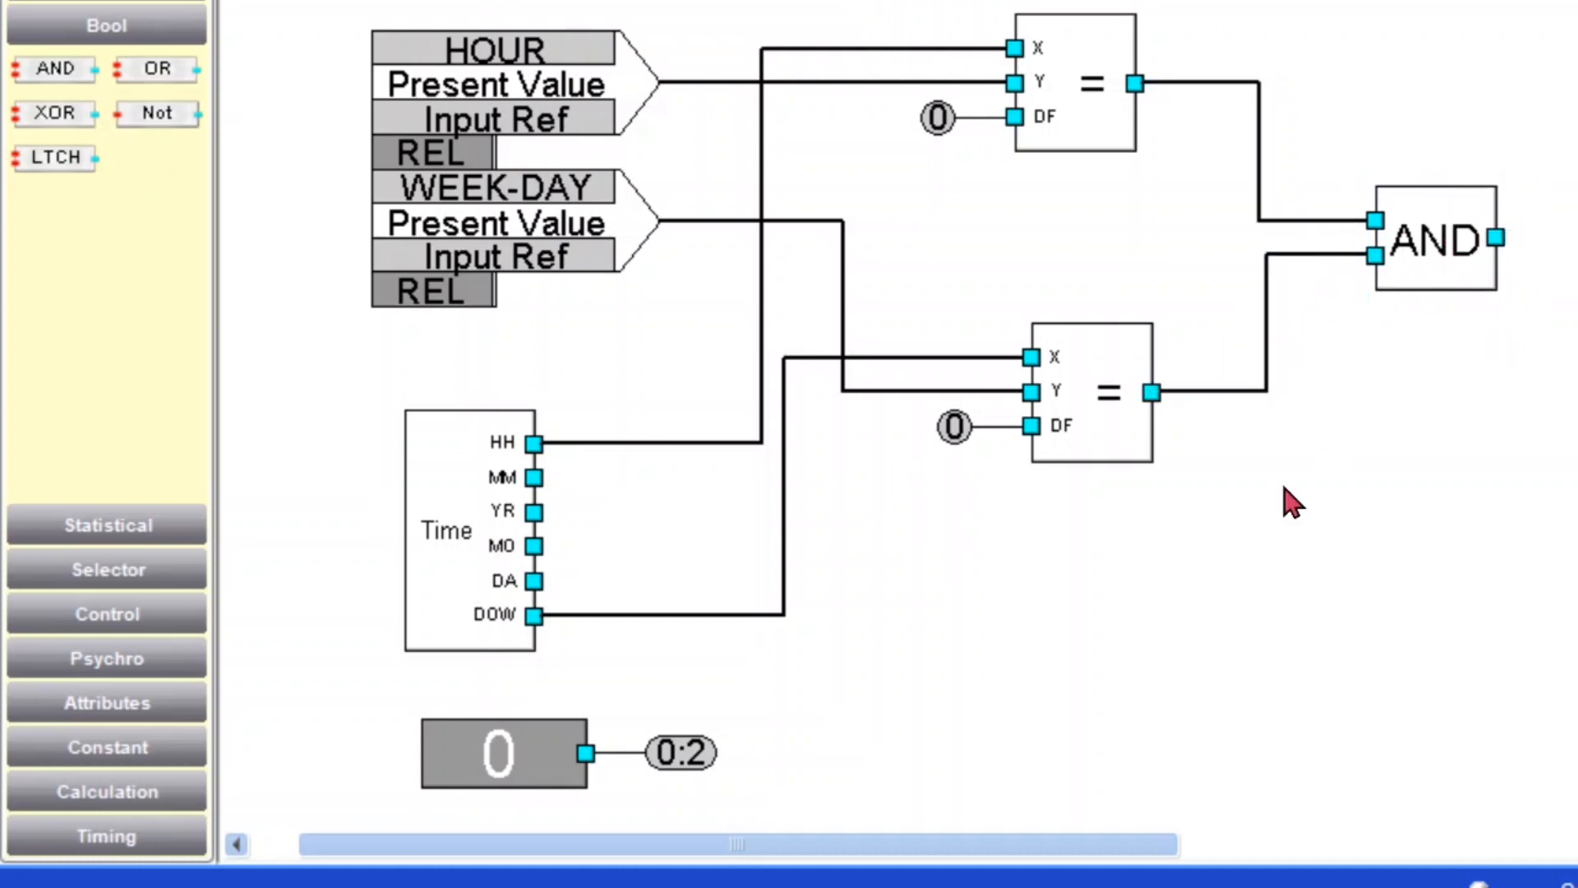
# Place a TMR timing block beyond the AND block, roughly level with its output
pyautogui.moveTo(900, 846); pyautogui.dragTo(1133, 847)
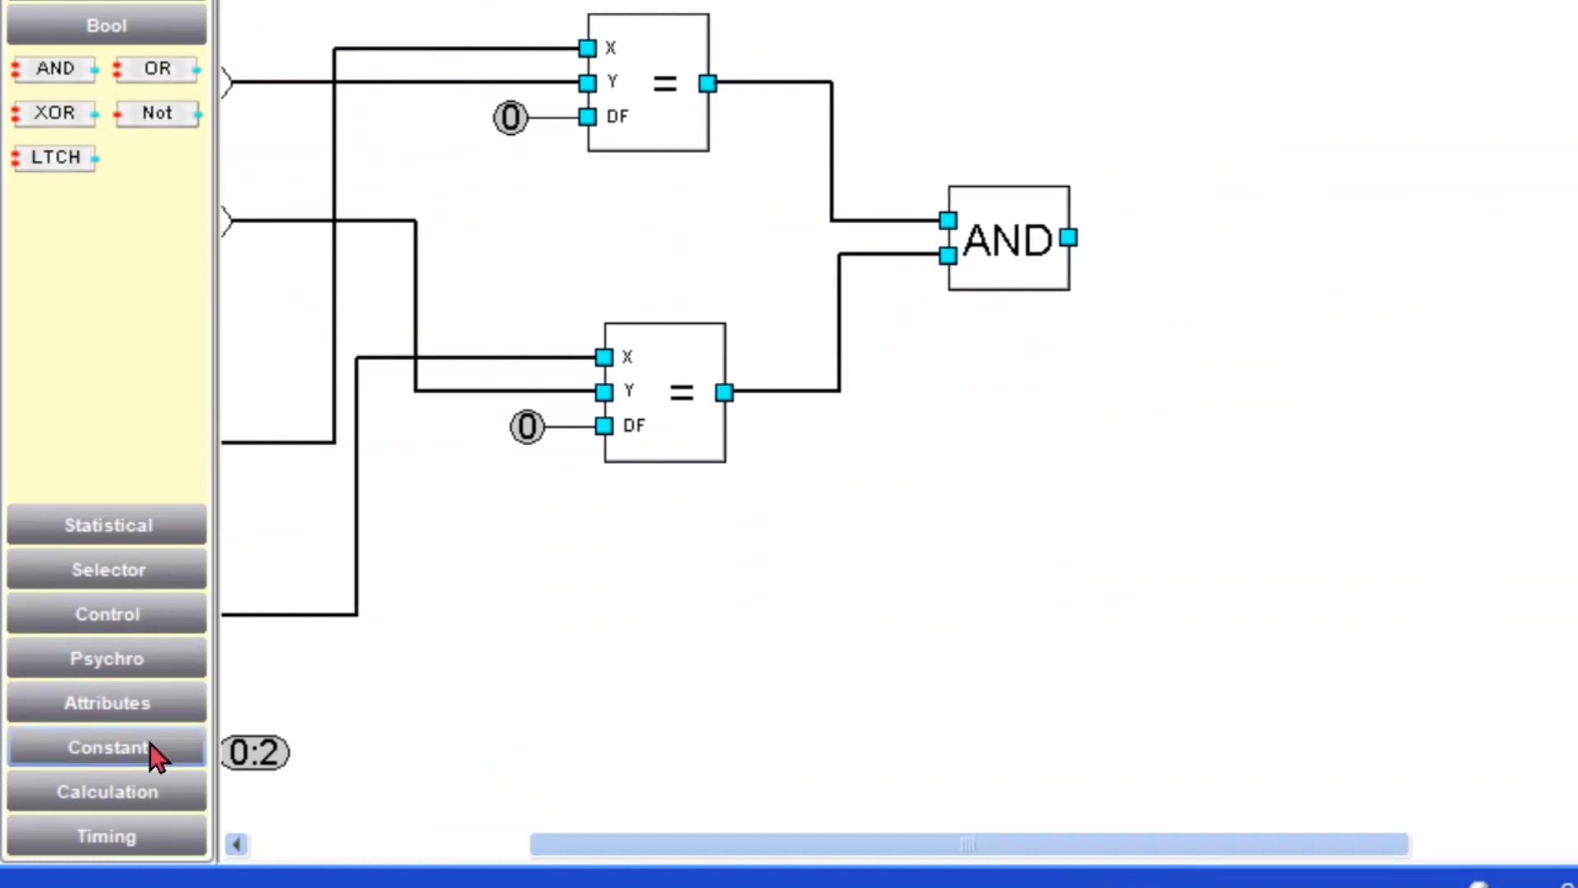
pyautogui.click(137, 844)
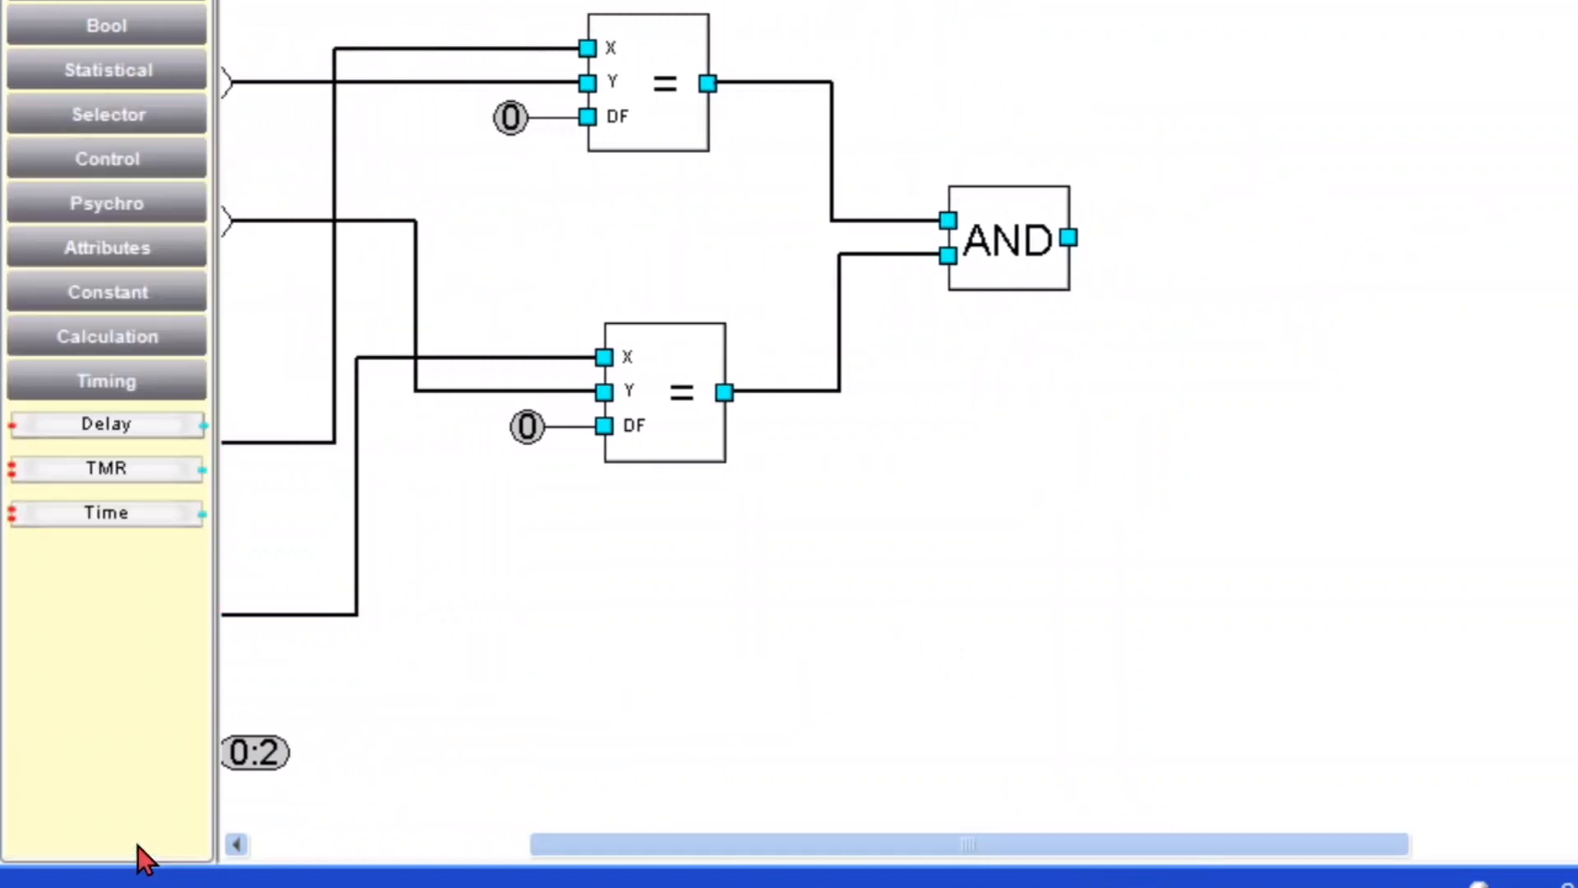
pyautogui.moveTo(148, 485); pyautogui.dragTo(1332, 288)
pyautogui.moveTo(1335, 228); pyautogui.dragTo(1343, 256)
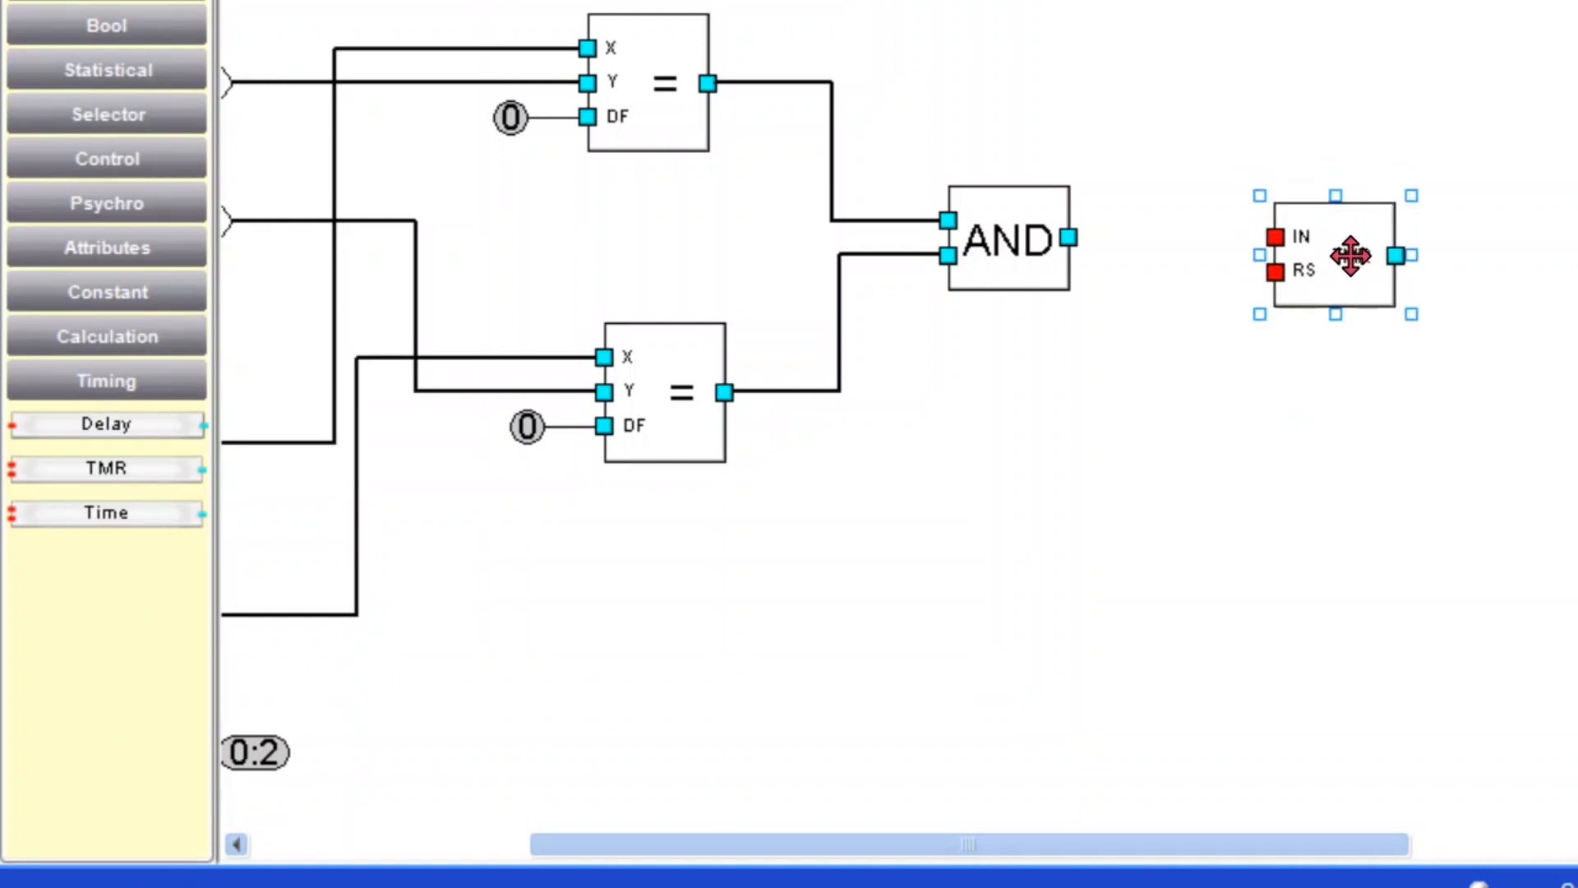
# Wire the AND block's output to the TMR block's IN input and accept the timer setup as a 5-second Pulse
pyautogui.click(1117, 311)
pyautogui.moveTo(1068, 238); pyautogui.dragTo(1276, 228)
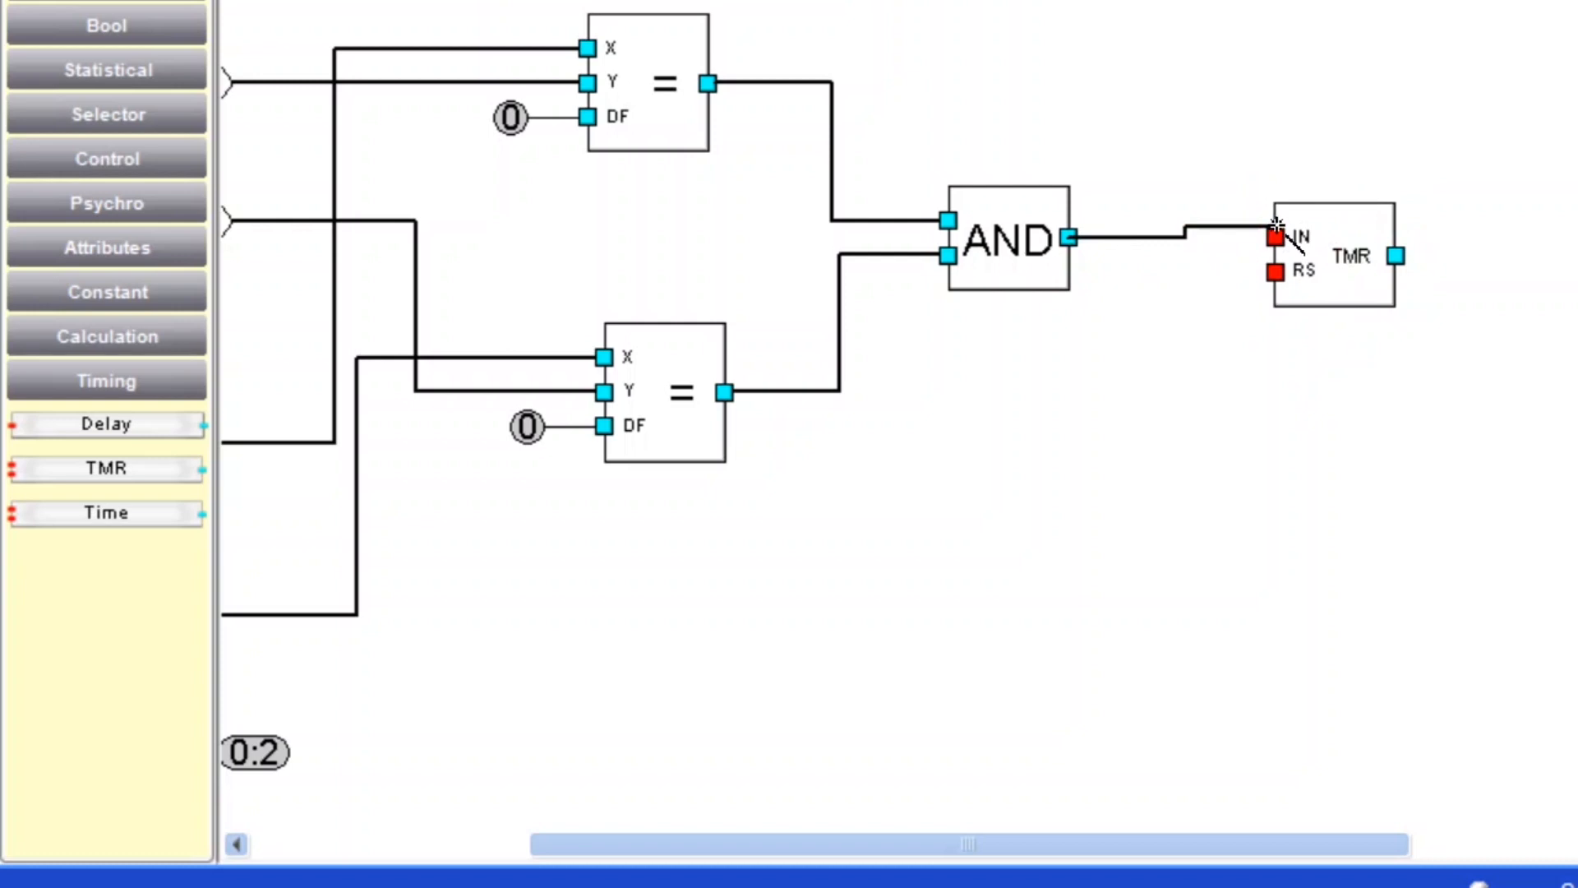
pyautogui.doubleClick(1327, 267)
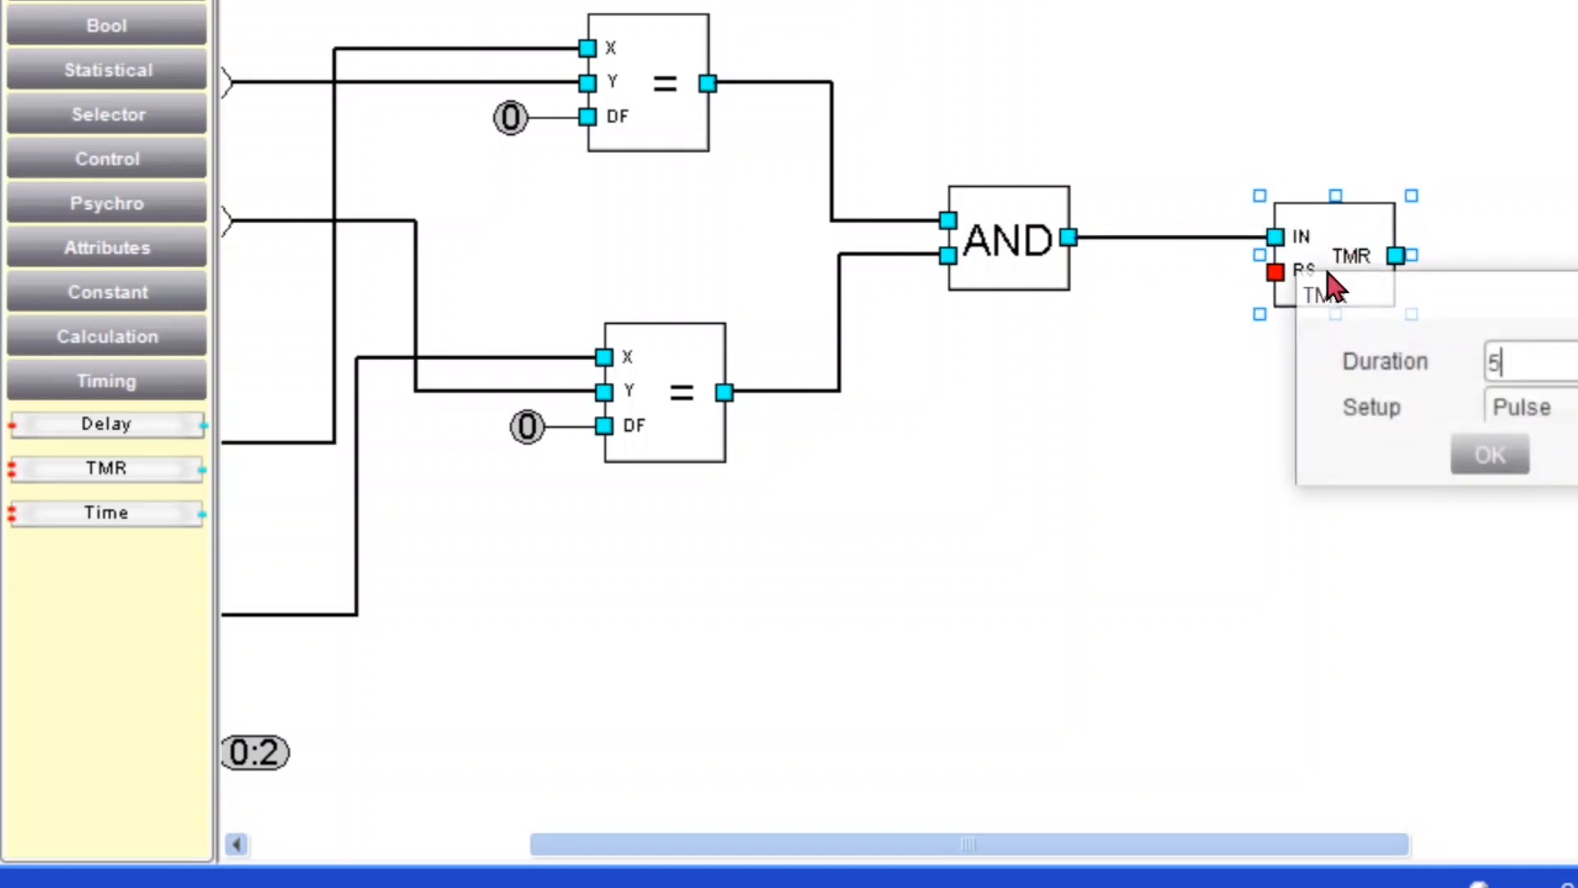
pyautogui.moveTo(1483, 328); pyautogui.dragTo(1022, 348)
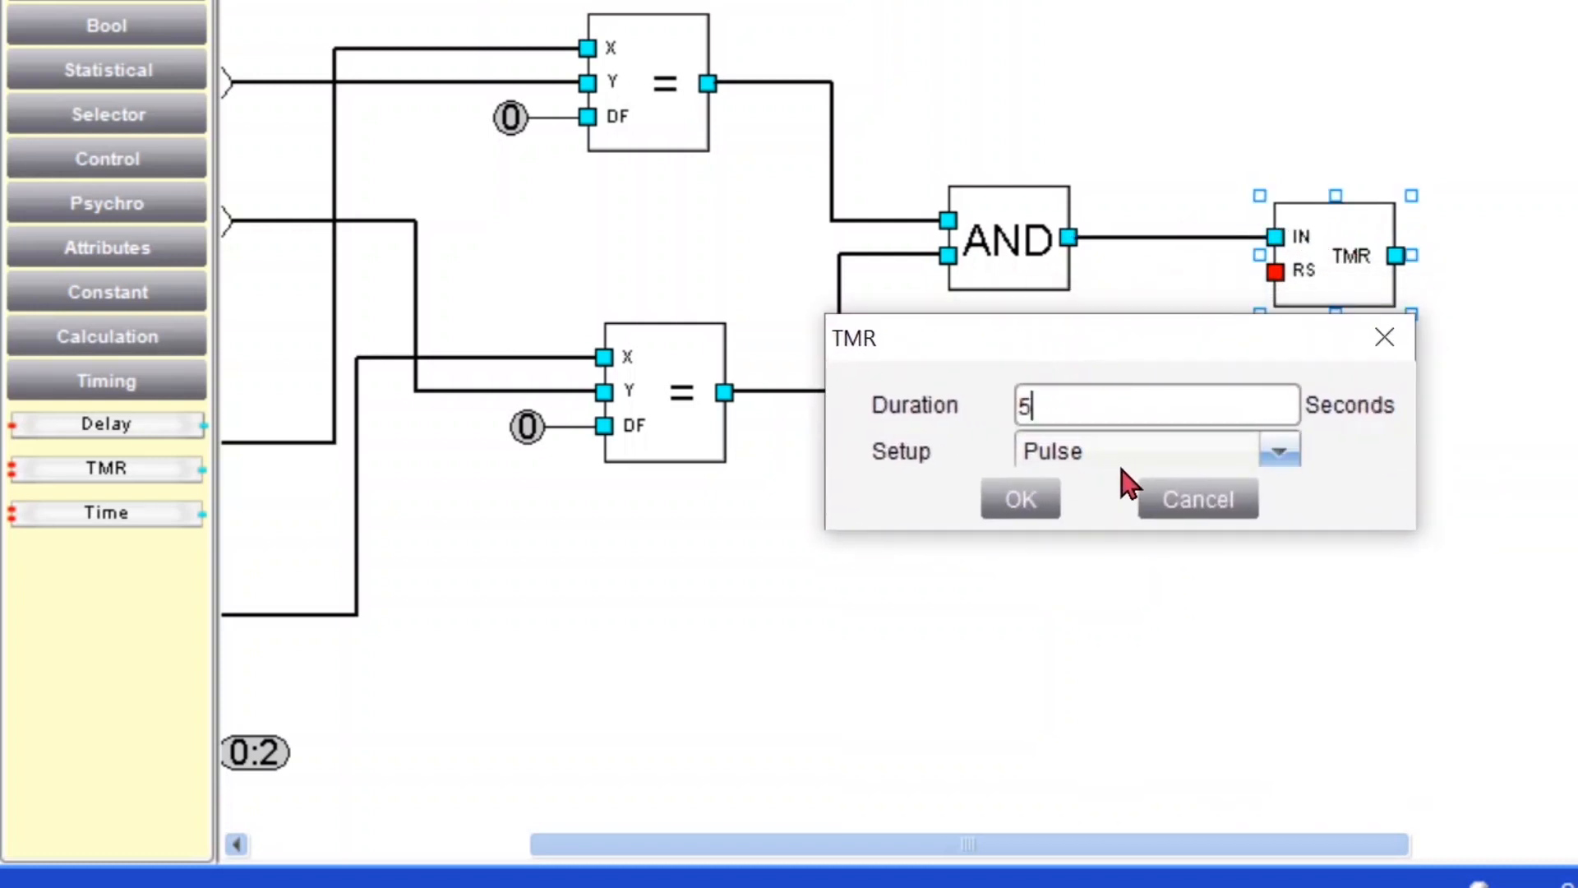
pyautogui.click(1135, 467)
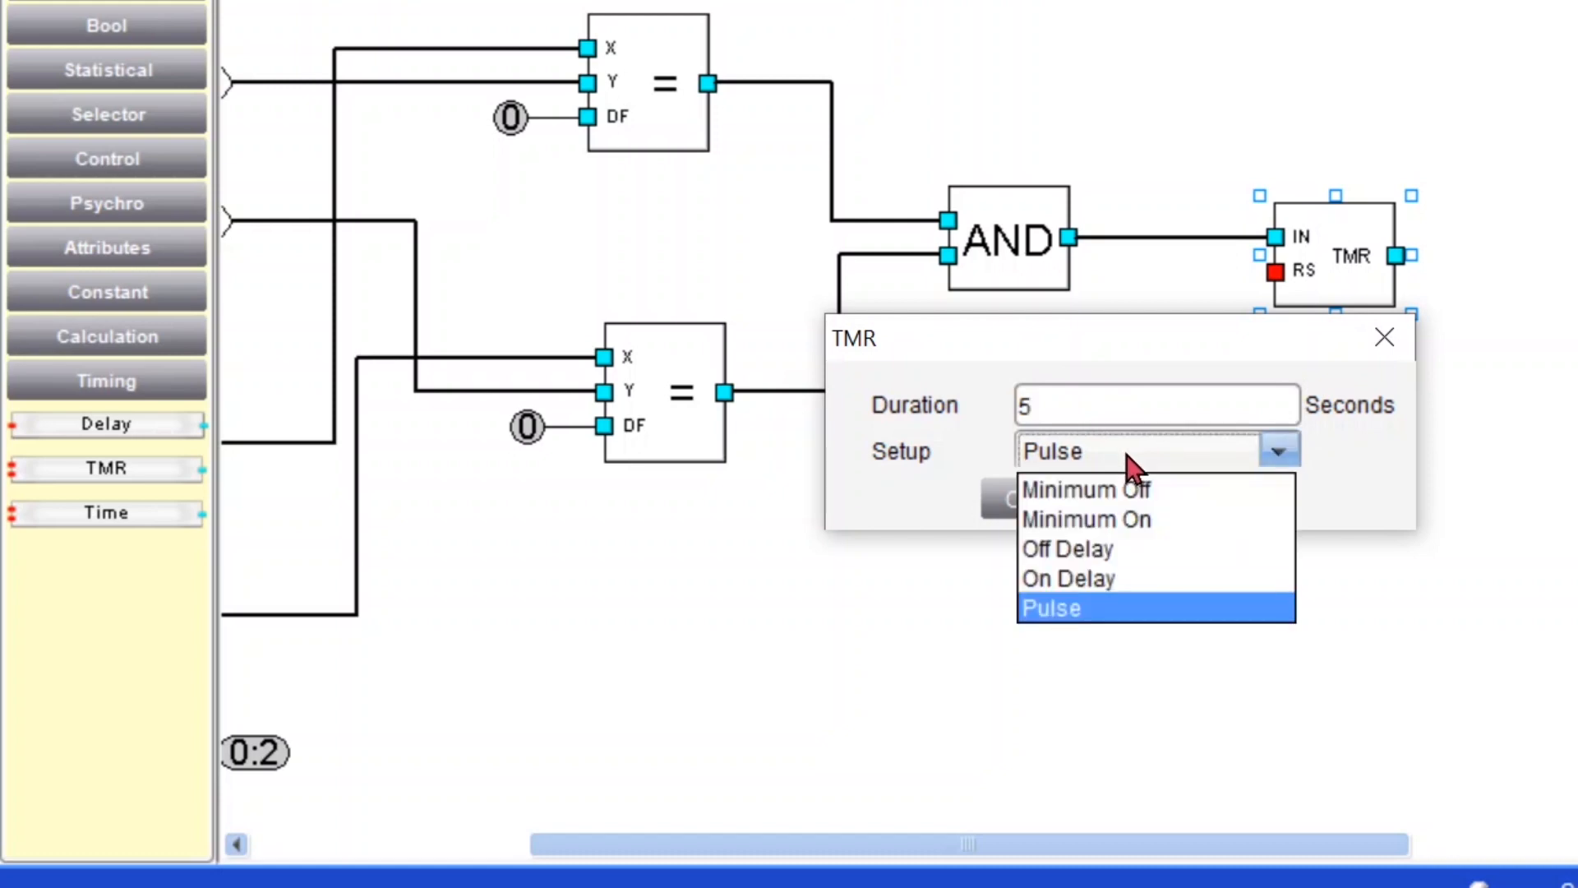
pyautogui.click(1135, 466)
pyautogui.click(1022, 516)
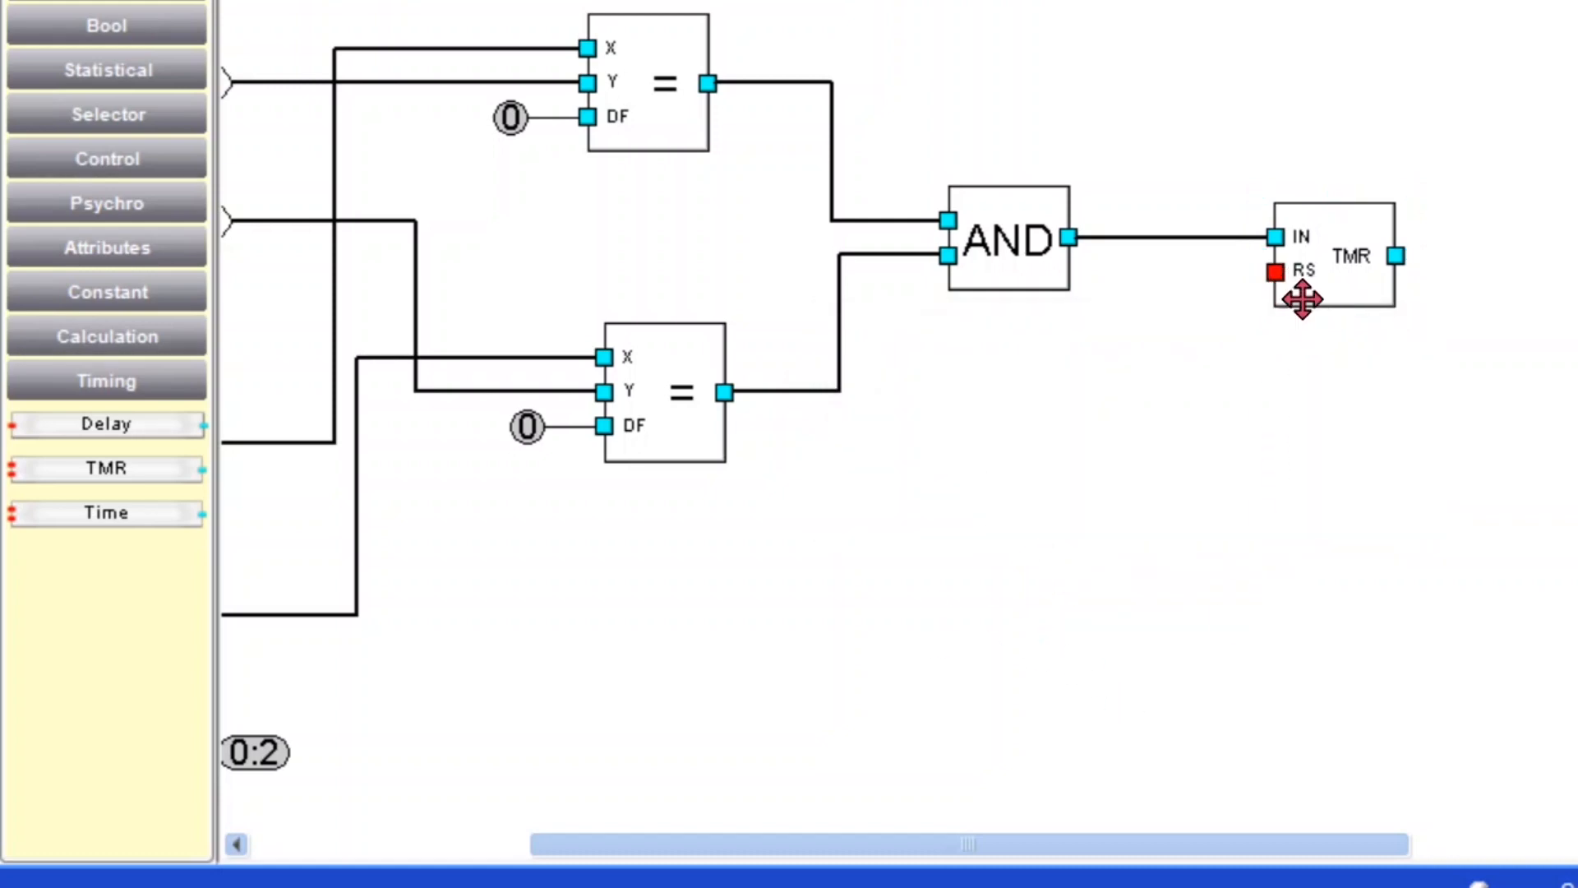
# Wire the 0 constant to the TMR's RS input and the TMR output to LL-TRIGGER's Present Value at priority 14
pyautogui.moveTo(1215, 853); pyautogui.dragTo(1098, 859)
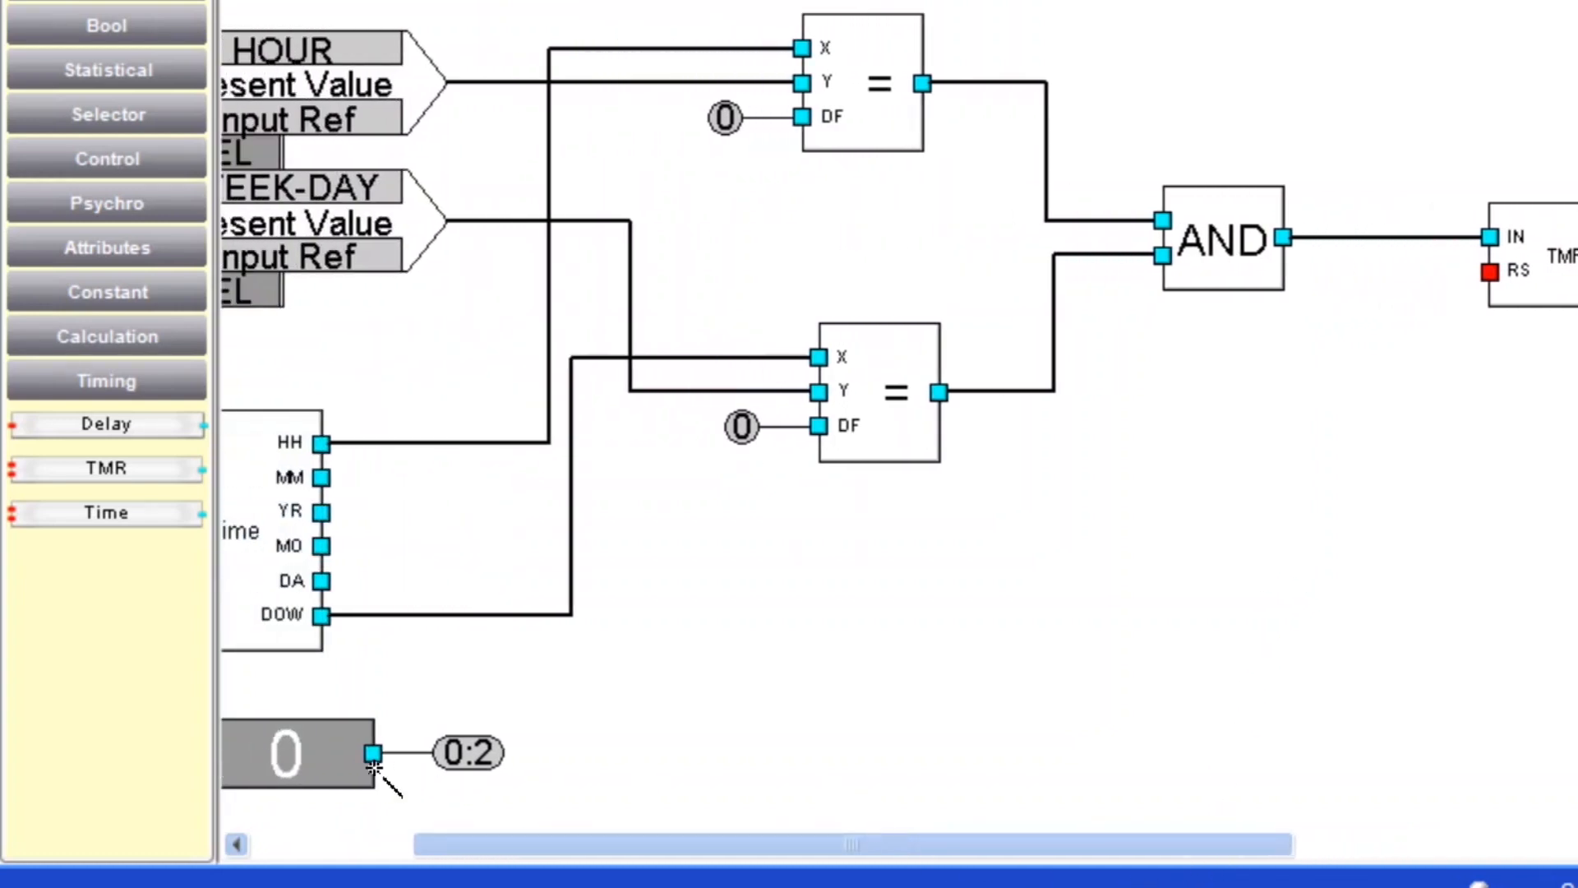
pyautogui.moveTo(372, 753); pyautogui.dragTo(1496, 271)
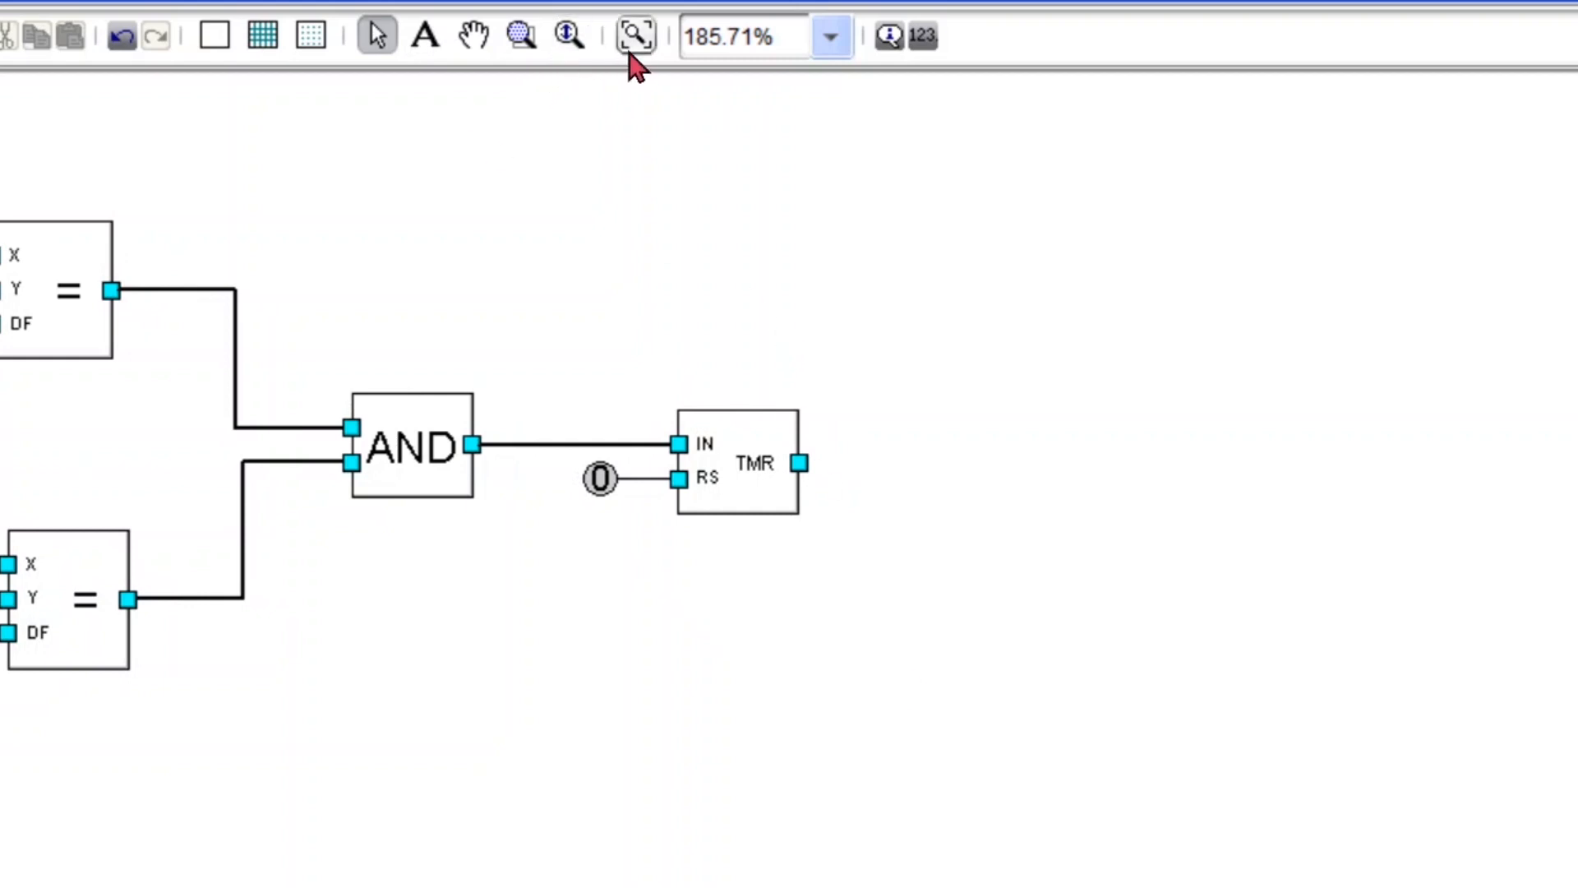
pyautogui.click(631, 53)
pyautogui.moveTo(880, 470)
pyautogui.mouseDown()
pyautogui.moveTo(896, 484)
pyautogui.moveTo(1404, 415)
pyautogui.moveTo(1414, 434)
pyautogui.mouseUp()
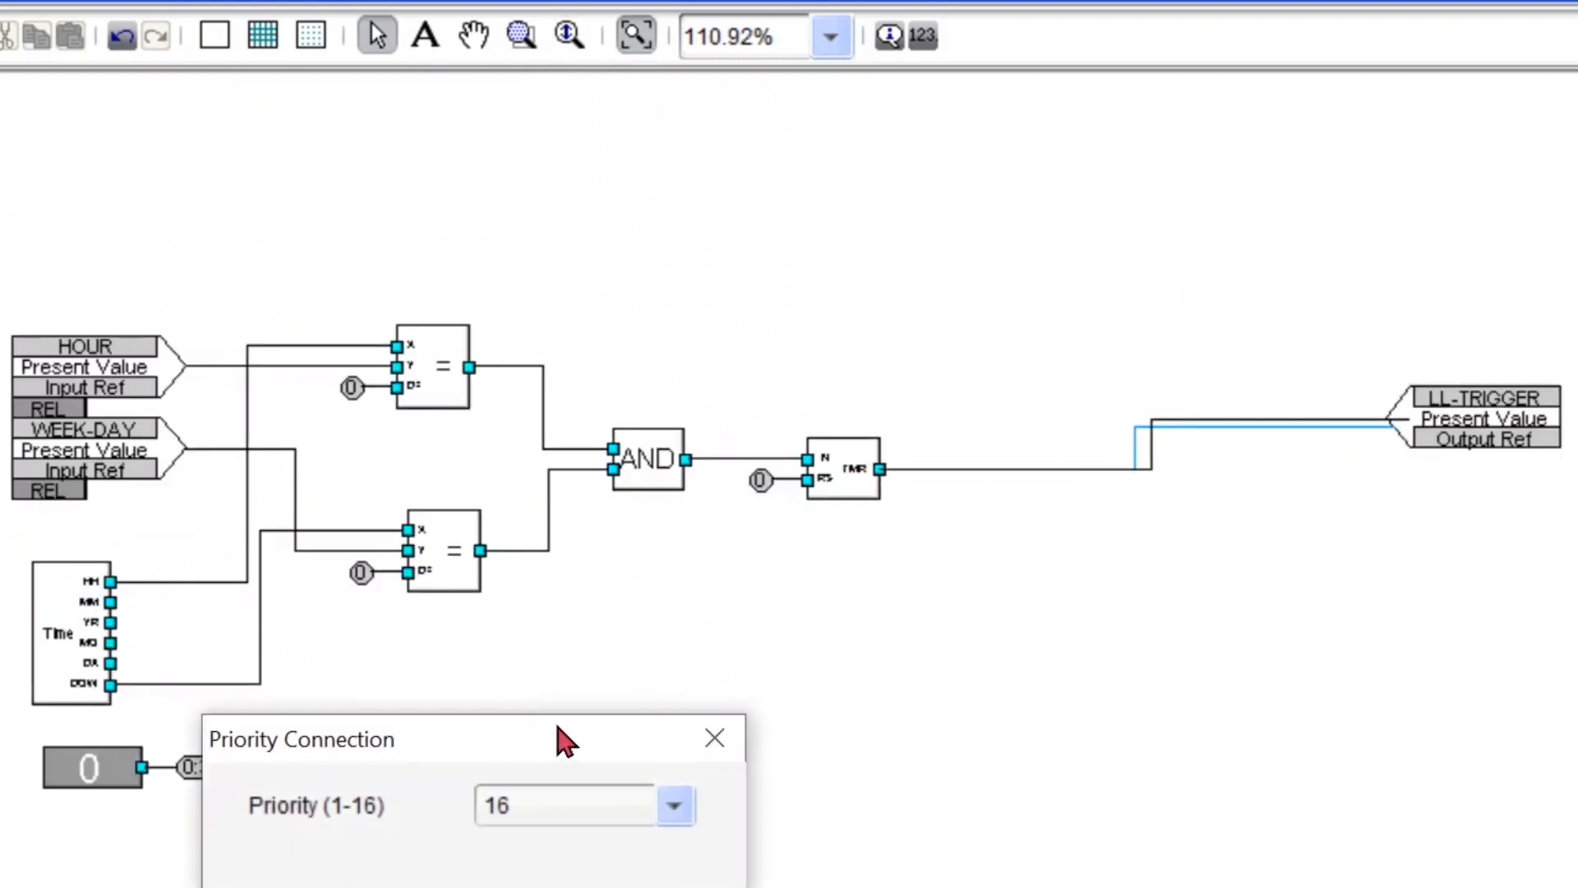
pyautogui.moveTo(565, 742); pyautogui.dragTo(706, 590)
pyautogui.click(722, 652)
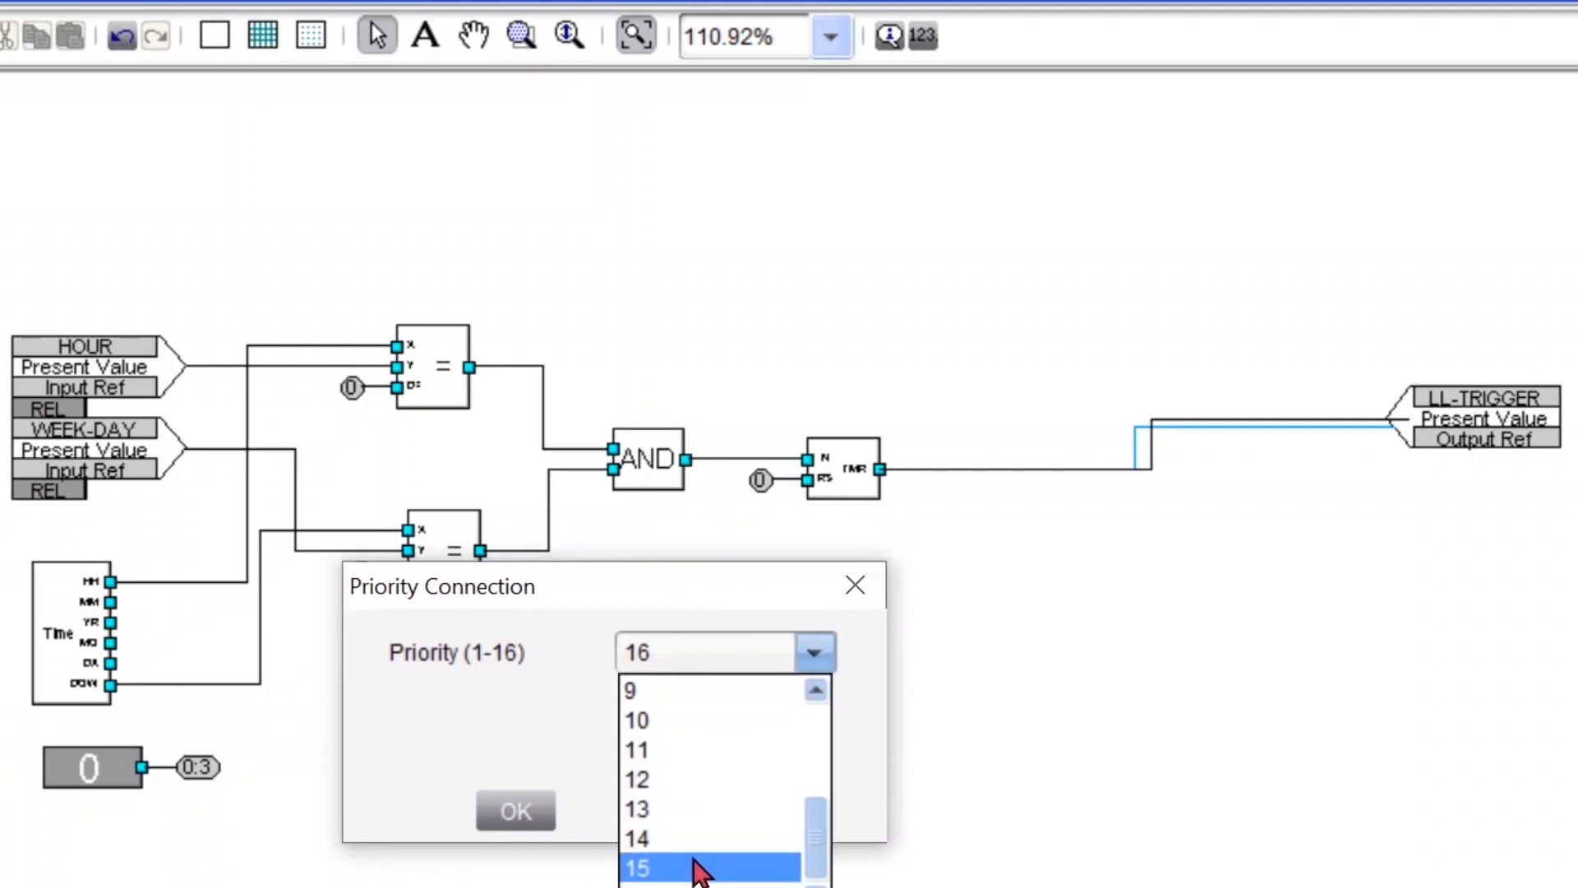
pyautogui.click(704, 841)
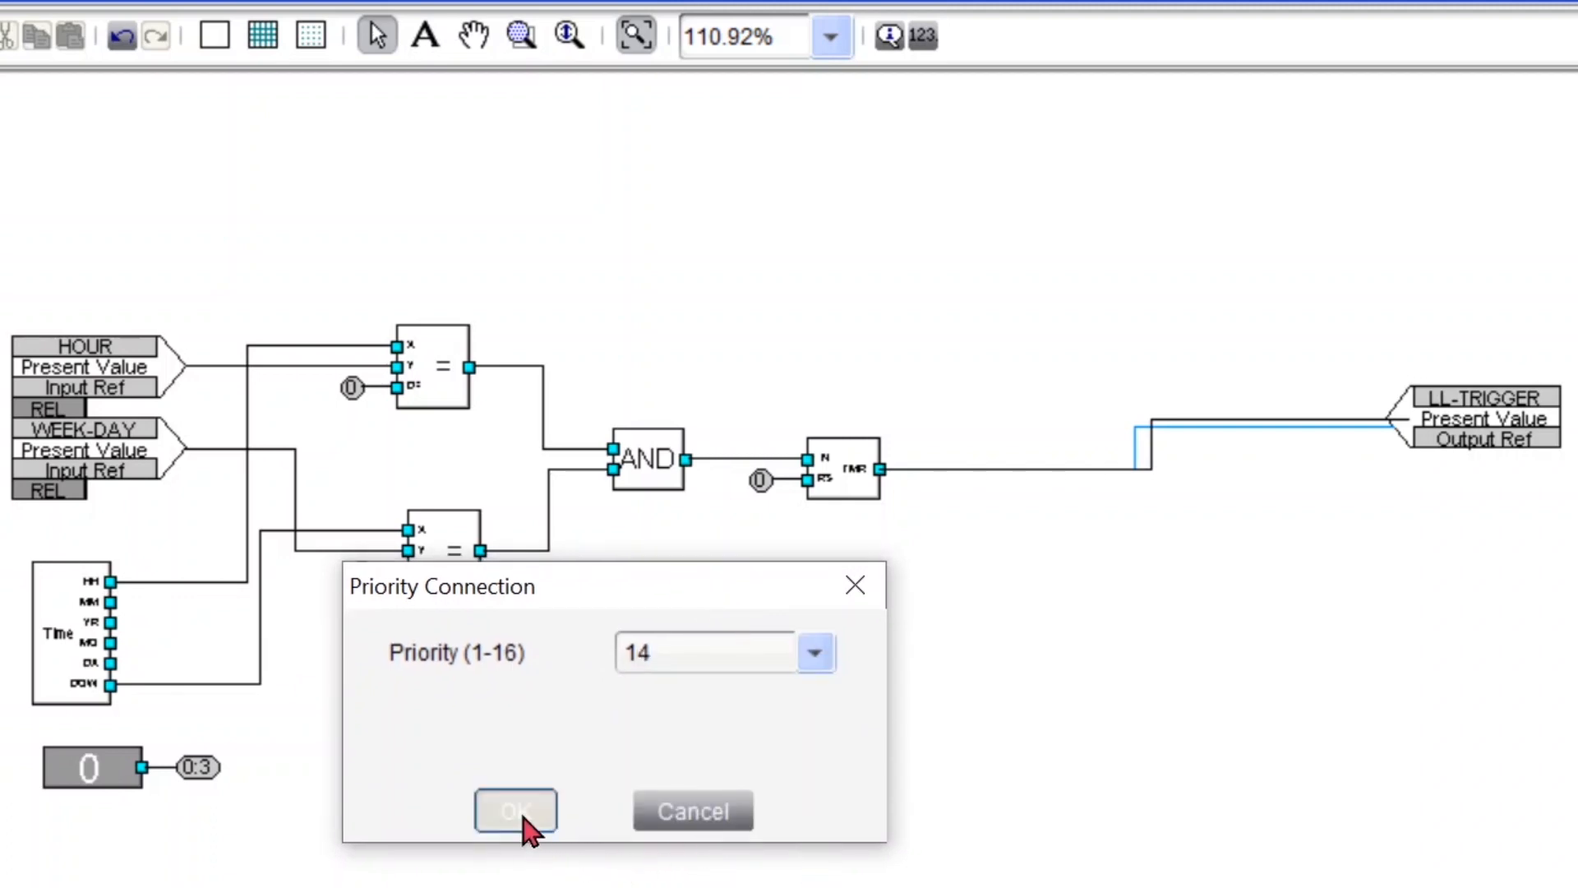
pyautogui.click(523, 821)
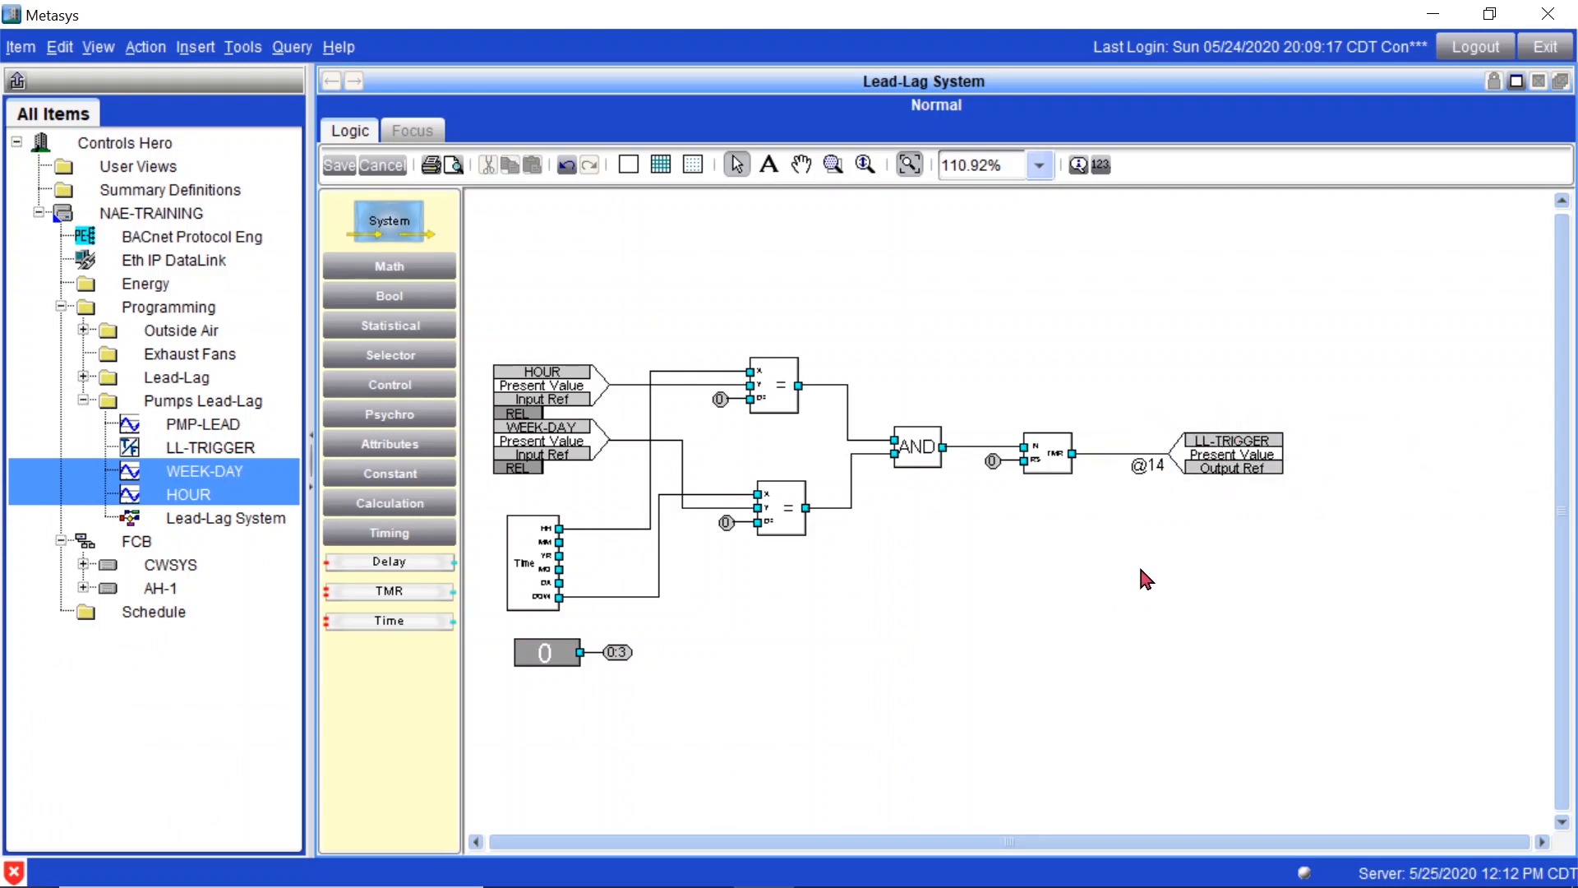
# Tidy the logic so the Time block sits between HOUR and WEEK-DAY with the lower equals block aligned, and save the Lead-Lag System
pyautogui.moveTo(503, 447)
pyautogui.mouseDown()
pyautogui.moveTo(535, 539)
pyautogui.moveTo(510, 522)
pyautogui.moveTo(504, 451)
pyautogui.mouseUp()
pyautogui.moveTo(575, 559); pyautogui.dragTo(516, 564)
pyautogui.moveTo(775, 485); pyautogui.dragTo(769, 510)
pyautogui.click(851, 337)
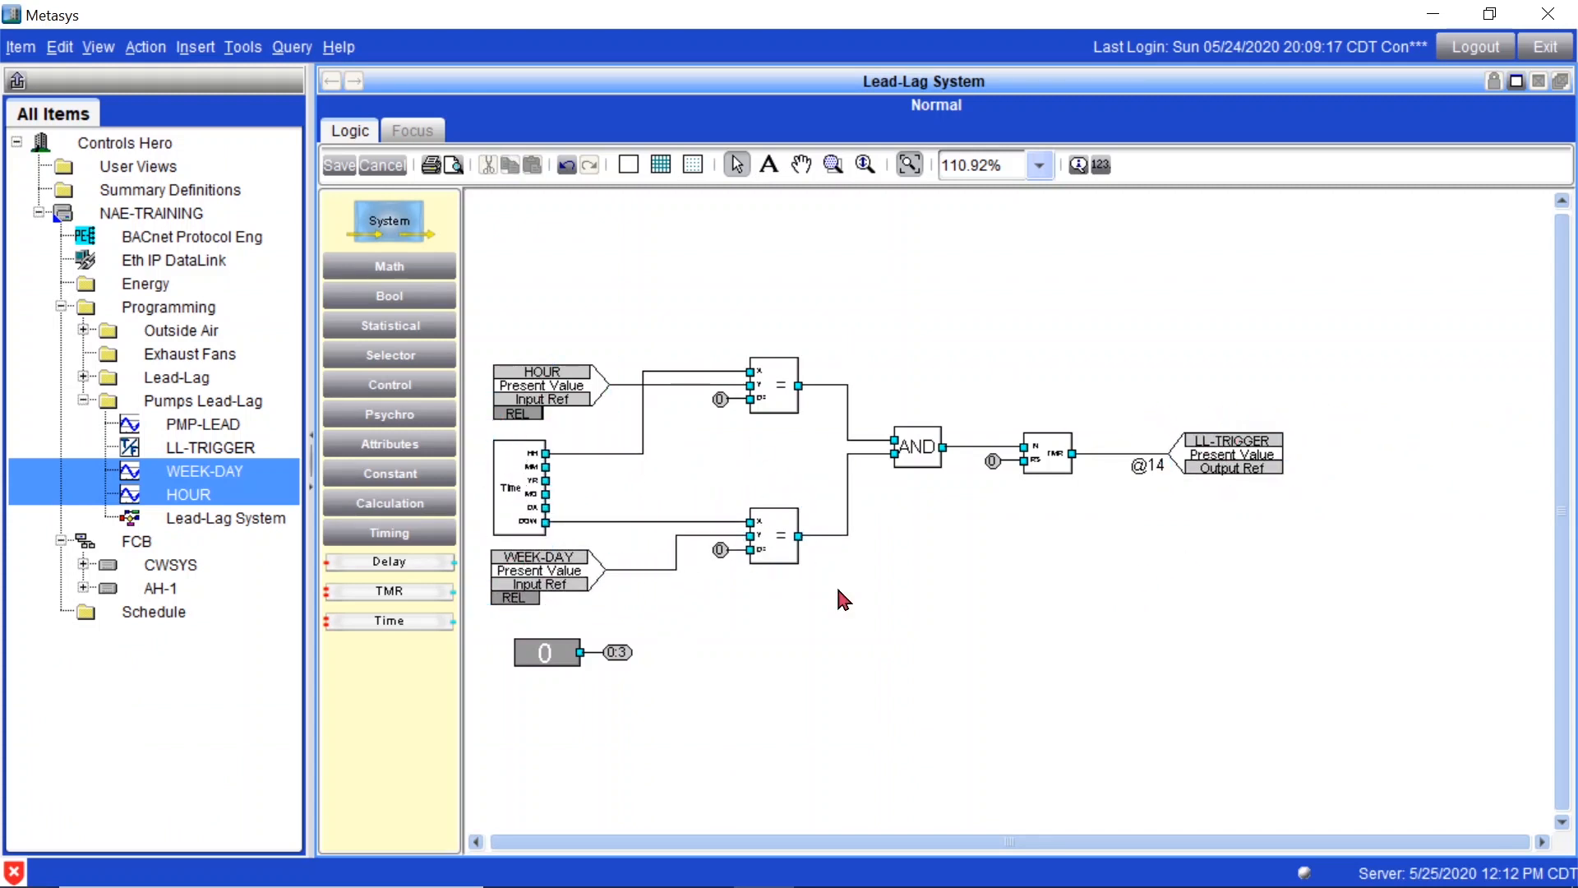
pyautogui.click(909, 165)
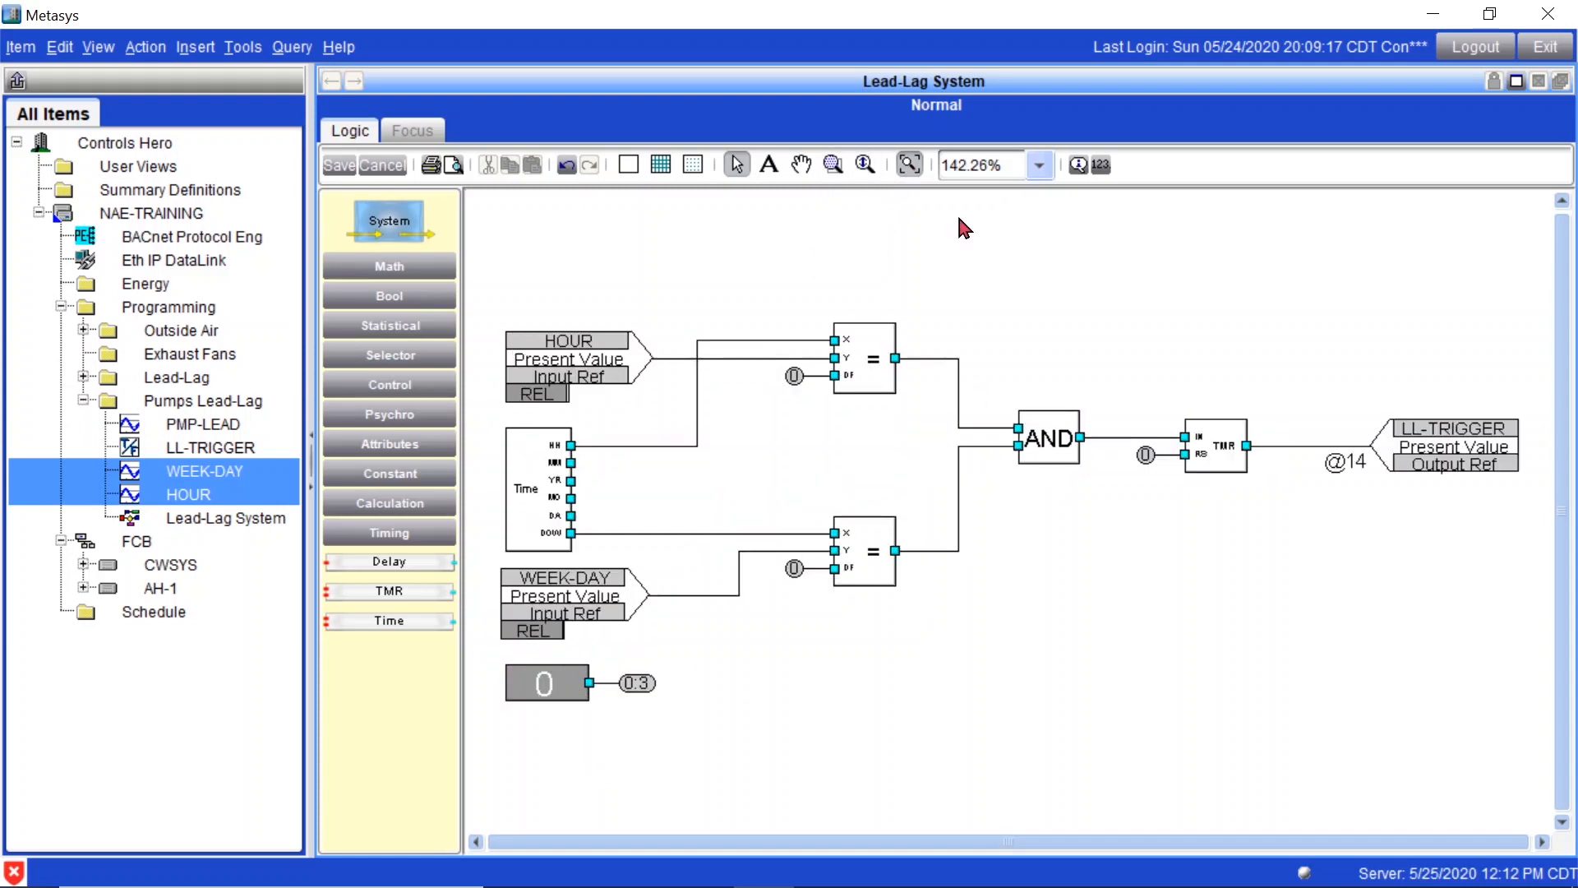
pyautogui.click(346, 169)
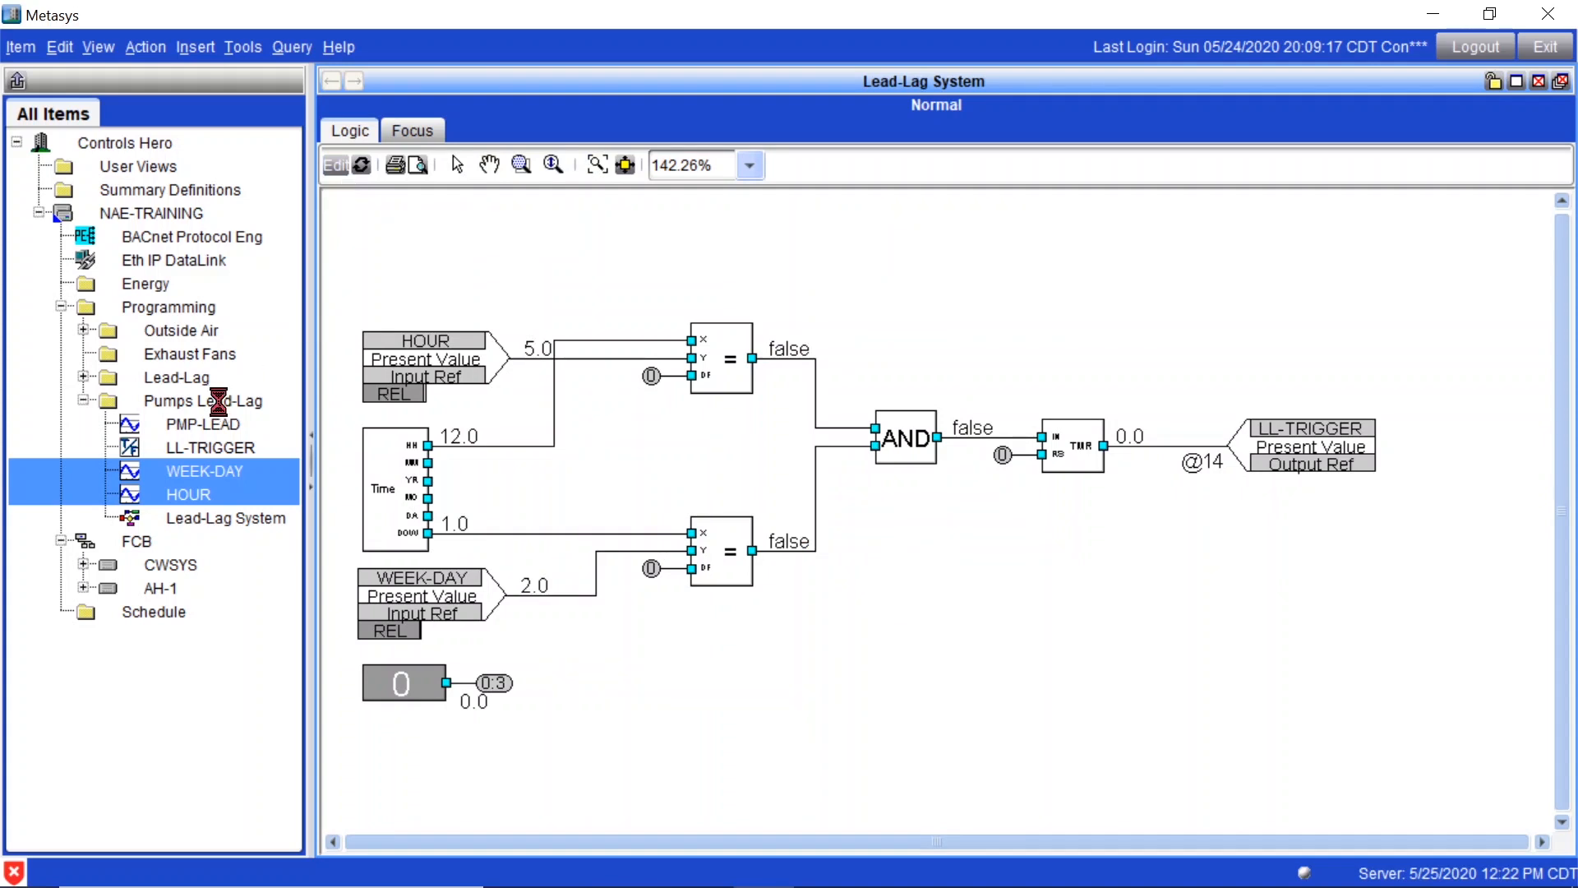
# Create an Interlock object named P1-INLK in the Pumps Lead-Lag folder with the description "Set Pump 1 the Lead"
pyautogui.click(220, 403)
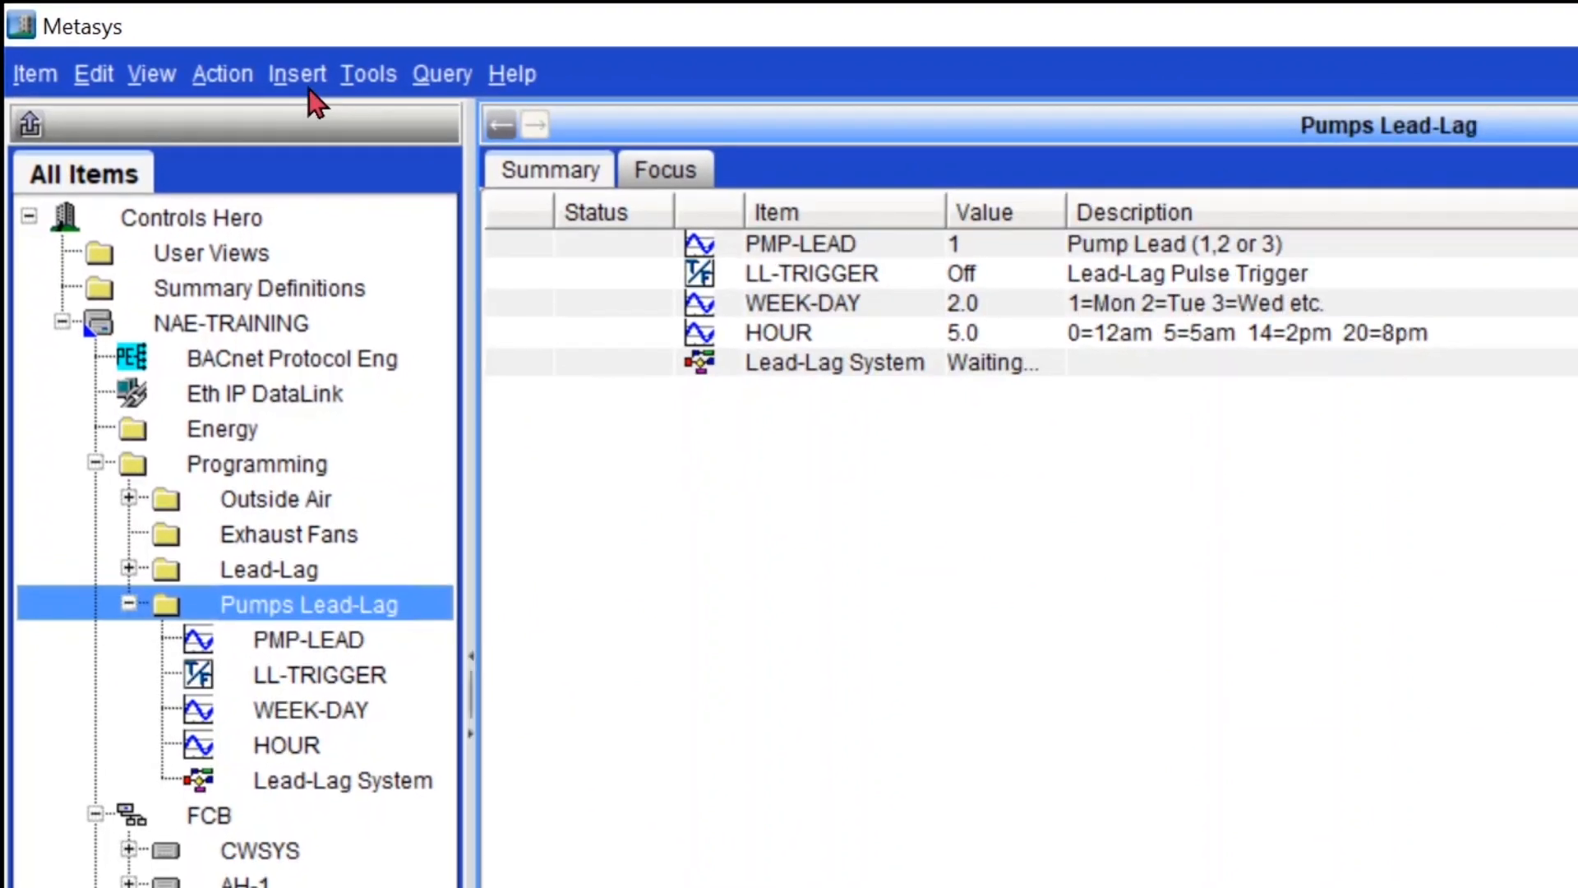
pyautogui.click(201, 49)
pyautogui.click(374, 337)
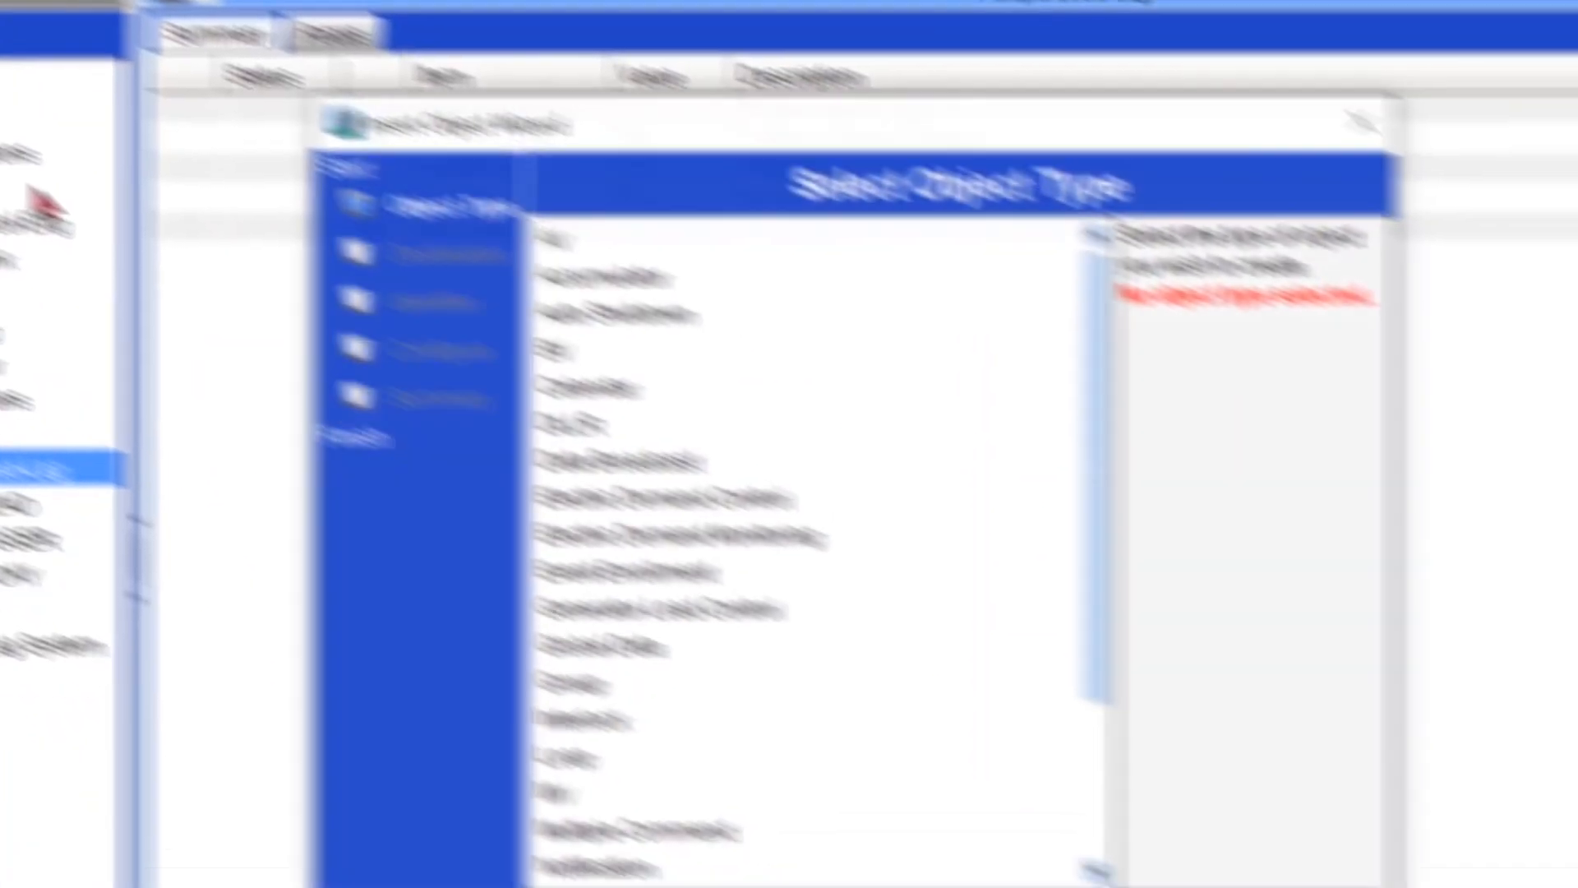
pyautogui.click(391, 616)
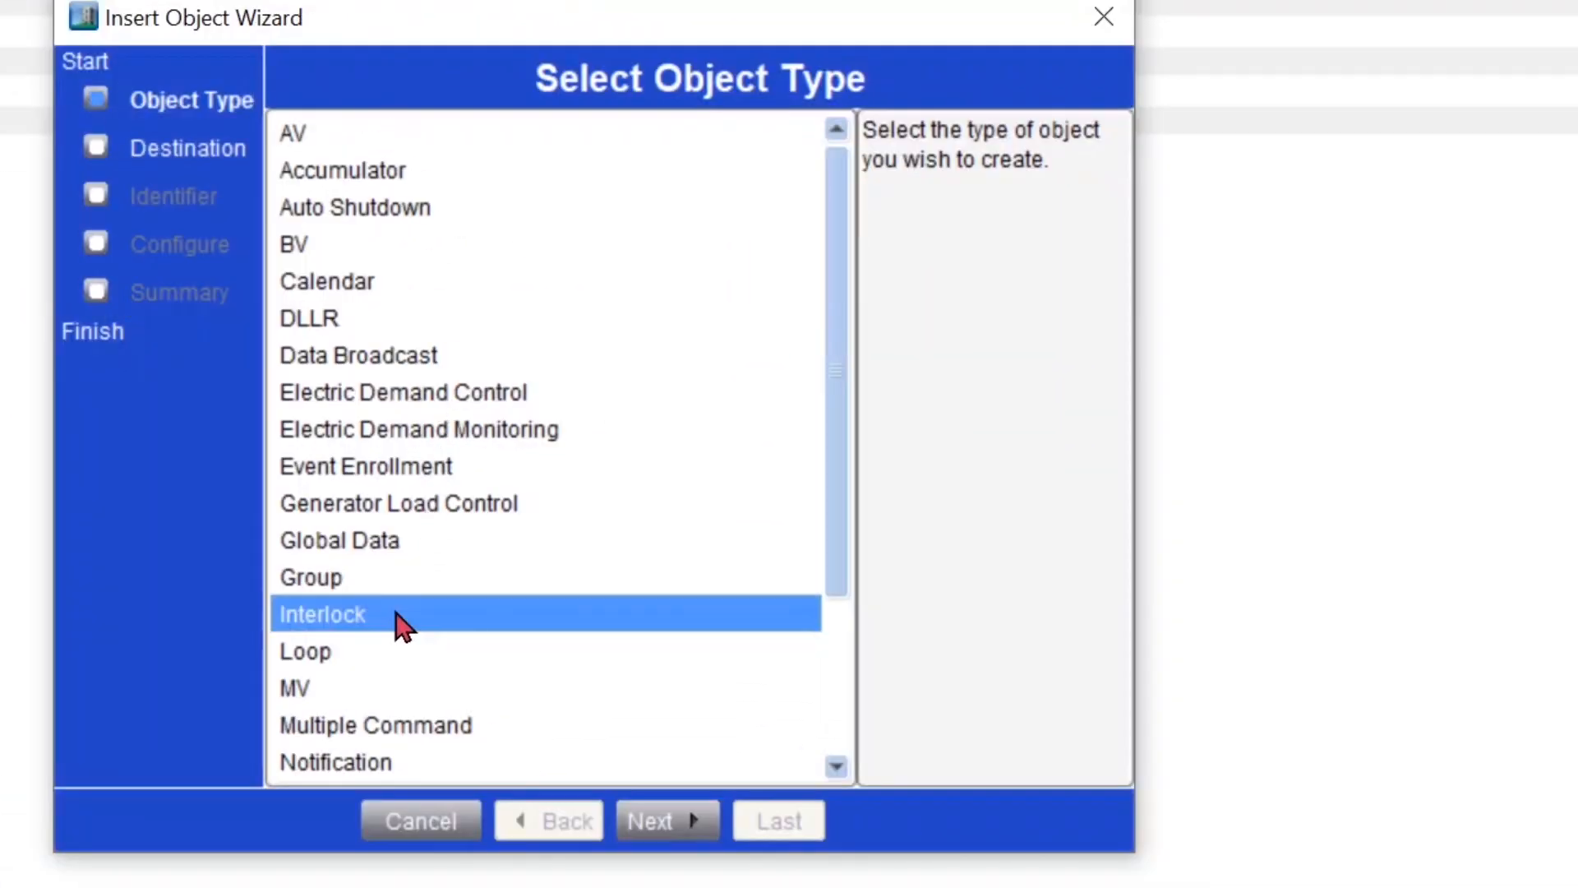
pyautogui.click(639, 820)
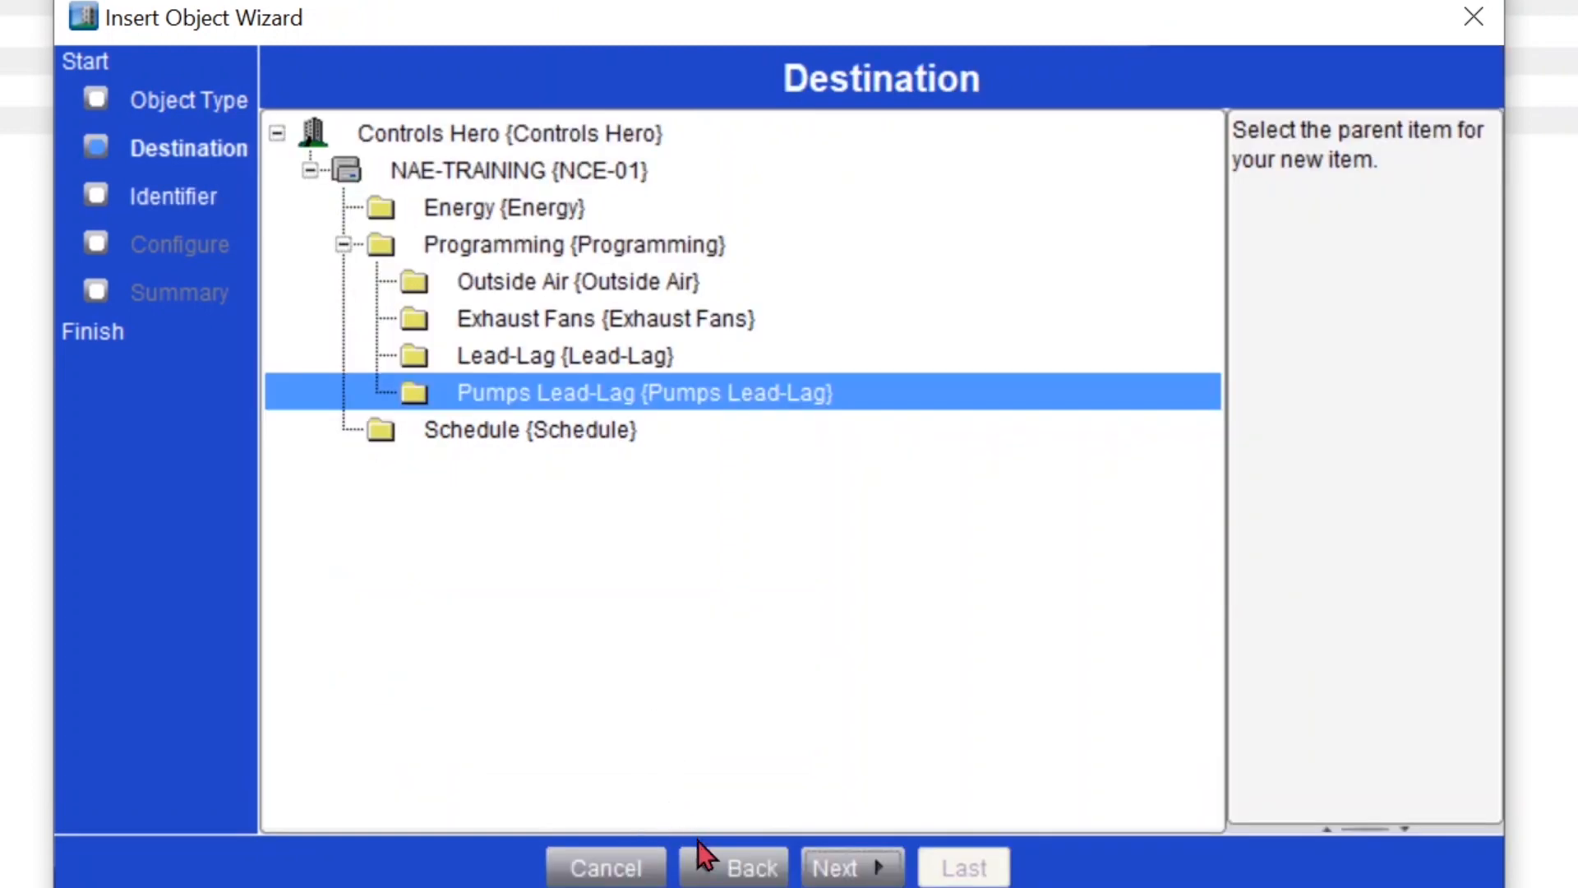
pyautogui.click(830, 868)
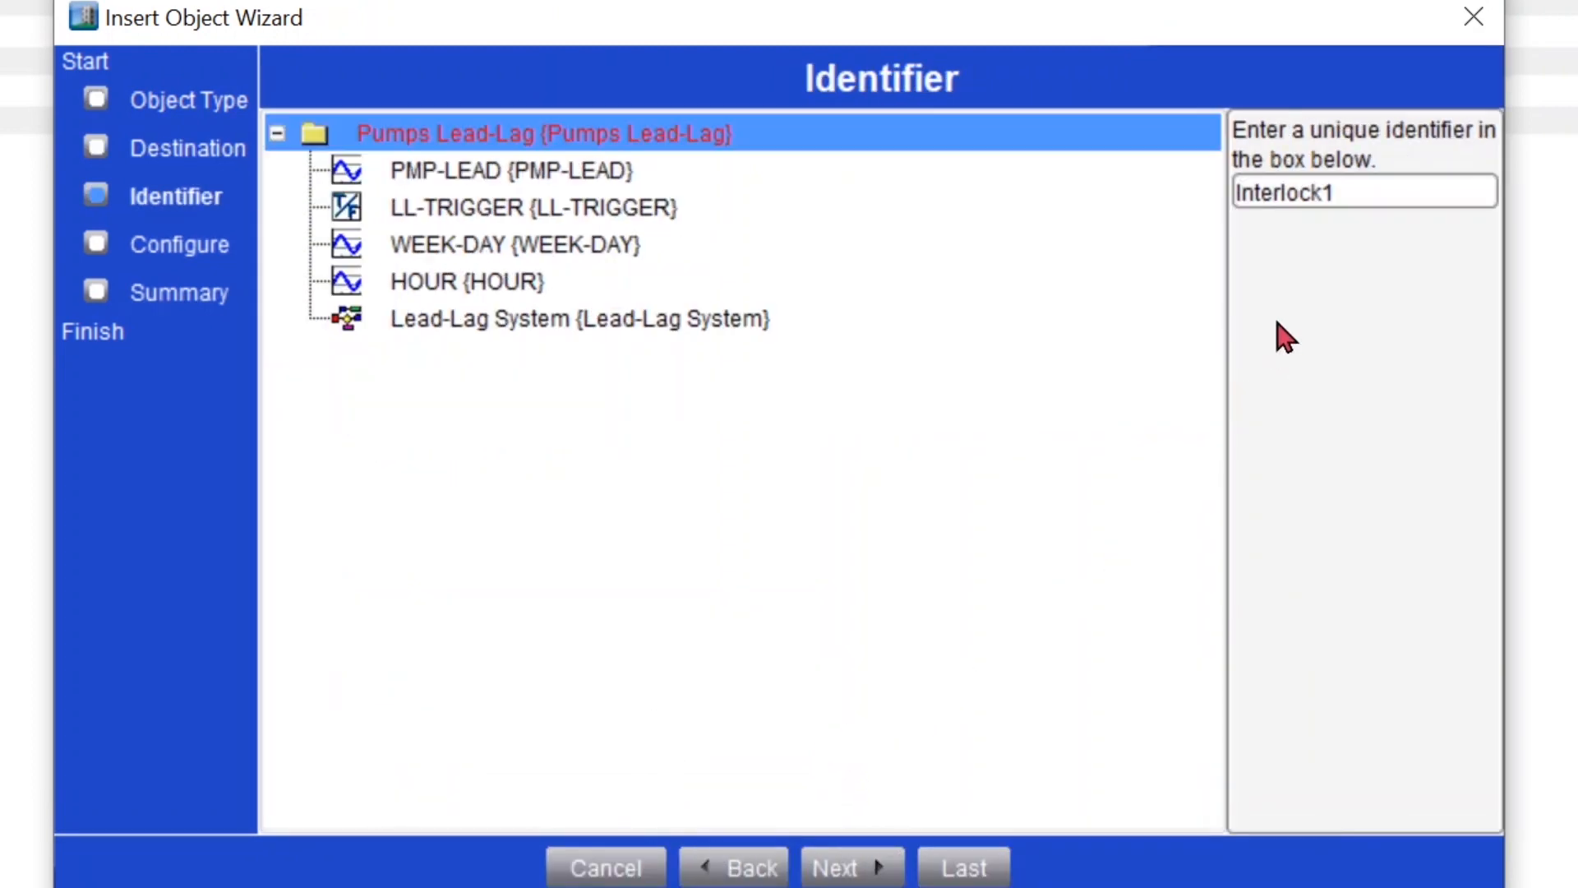
pyautogui.doubleClick(1286, 191)
pyautogui.write('P1-INLK')
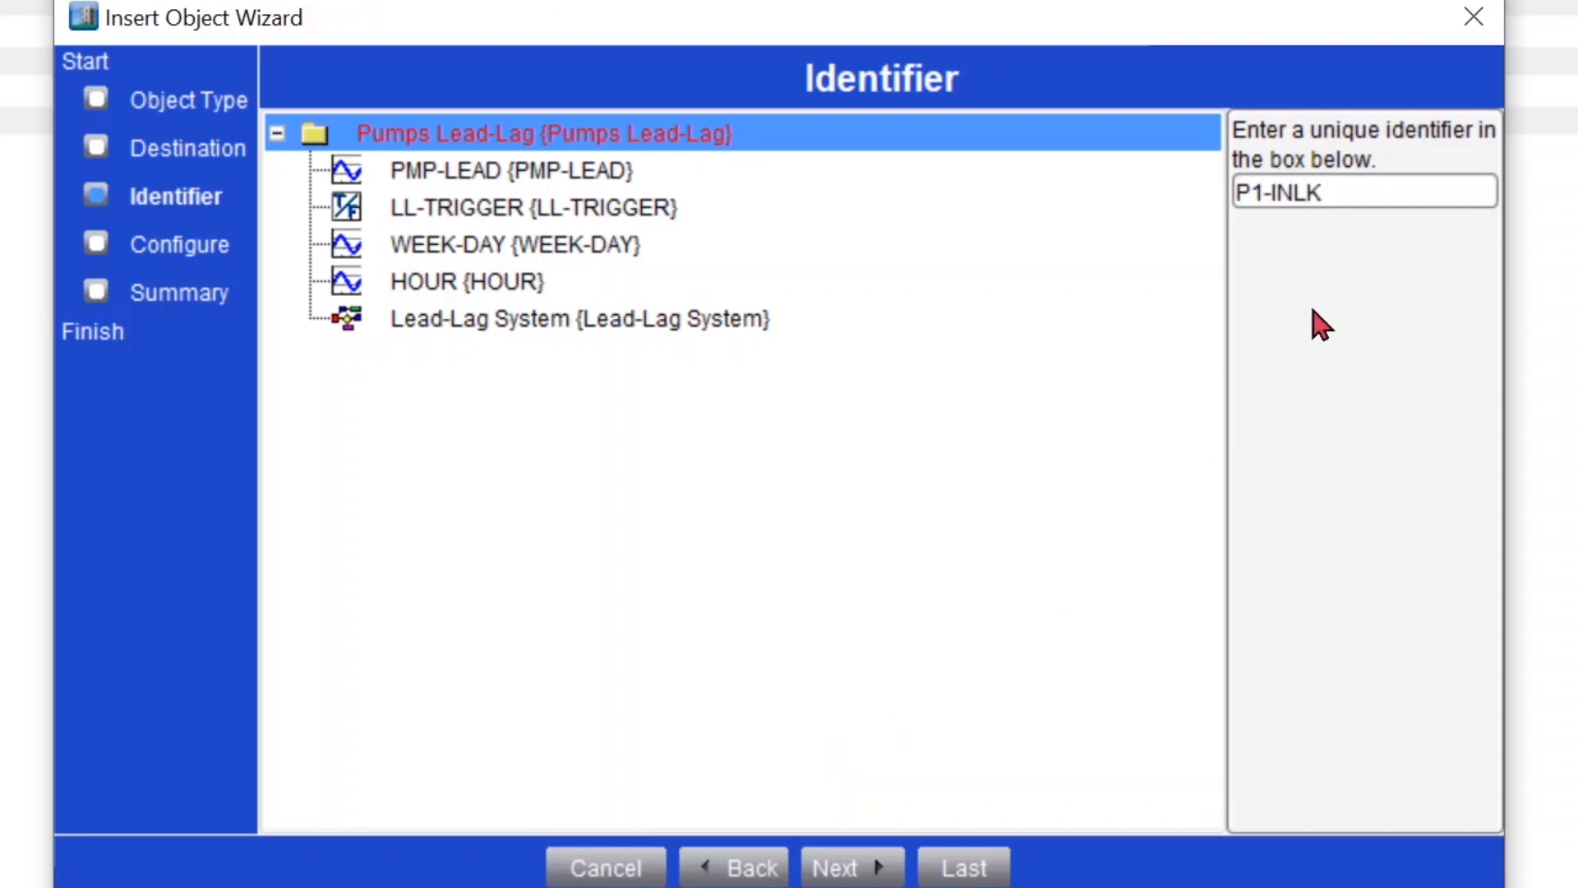
pyautogui.press('Return')
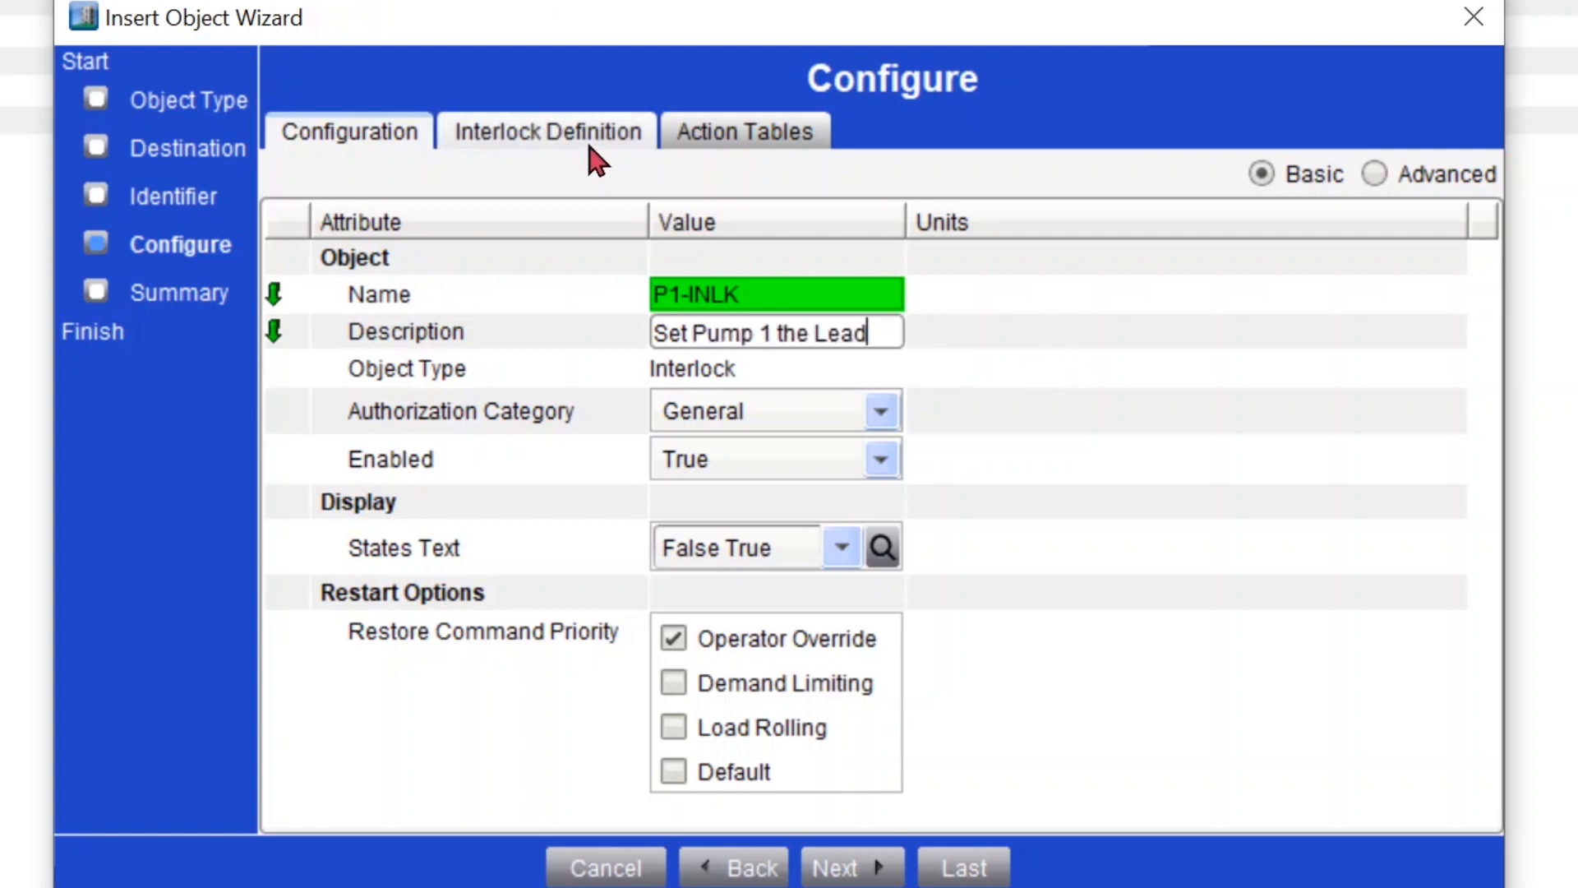
pyautogui.click(986, 863)
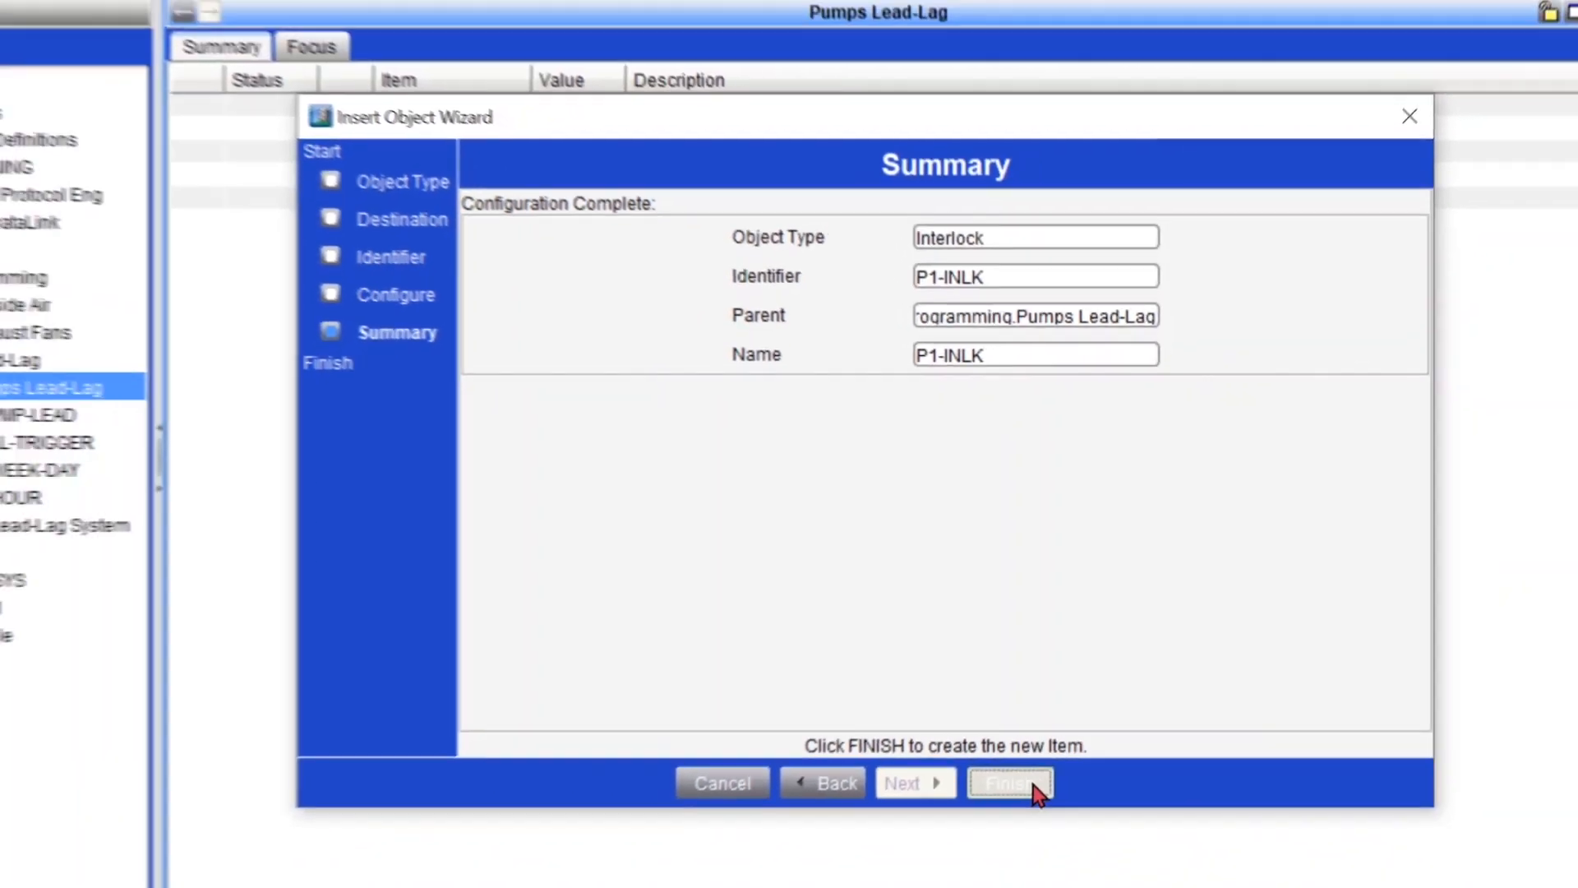
pyautogui.click(998, 871)
pyautogui.click(1073, 707)
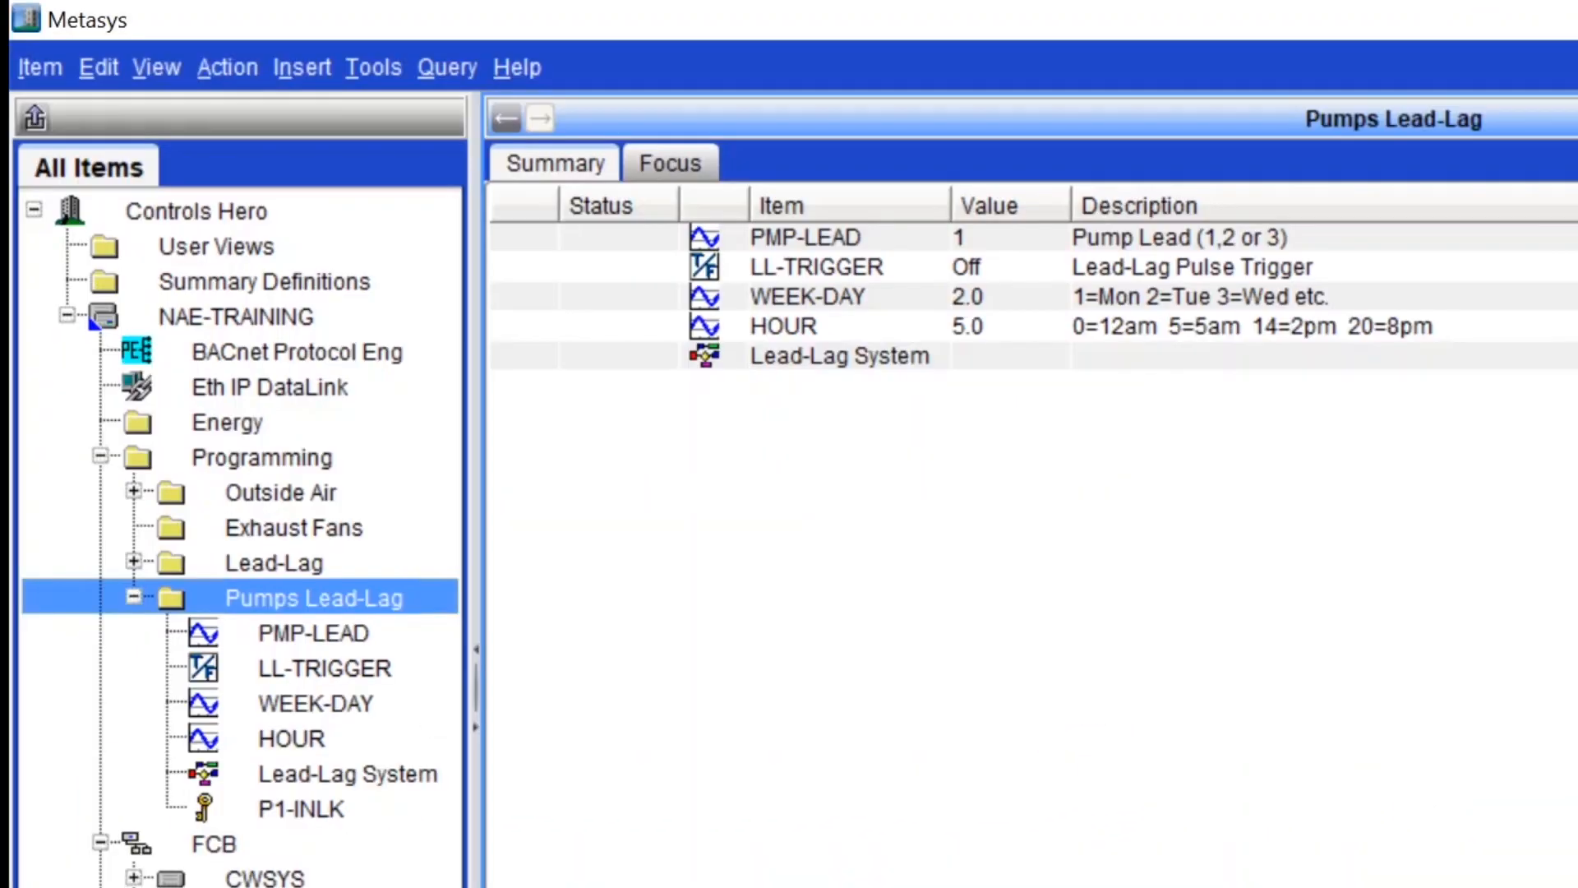
# Create a second Interlock object in Pumps Lead-Lag named P2-INLK with the description "Set Pump 2 the Lead"
pyautogui.click(301, 67)
pyautogui.click(401, 329)
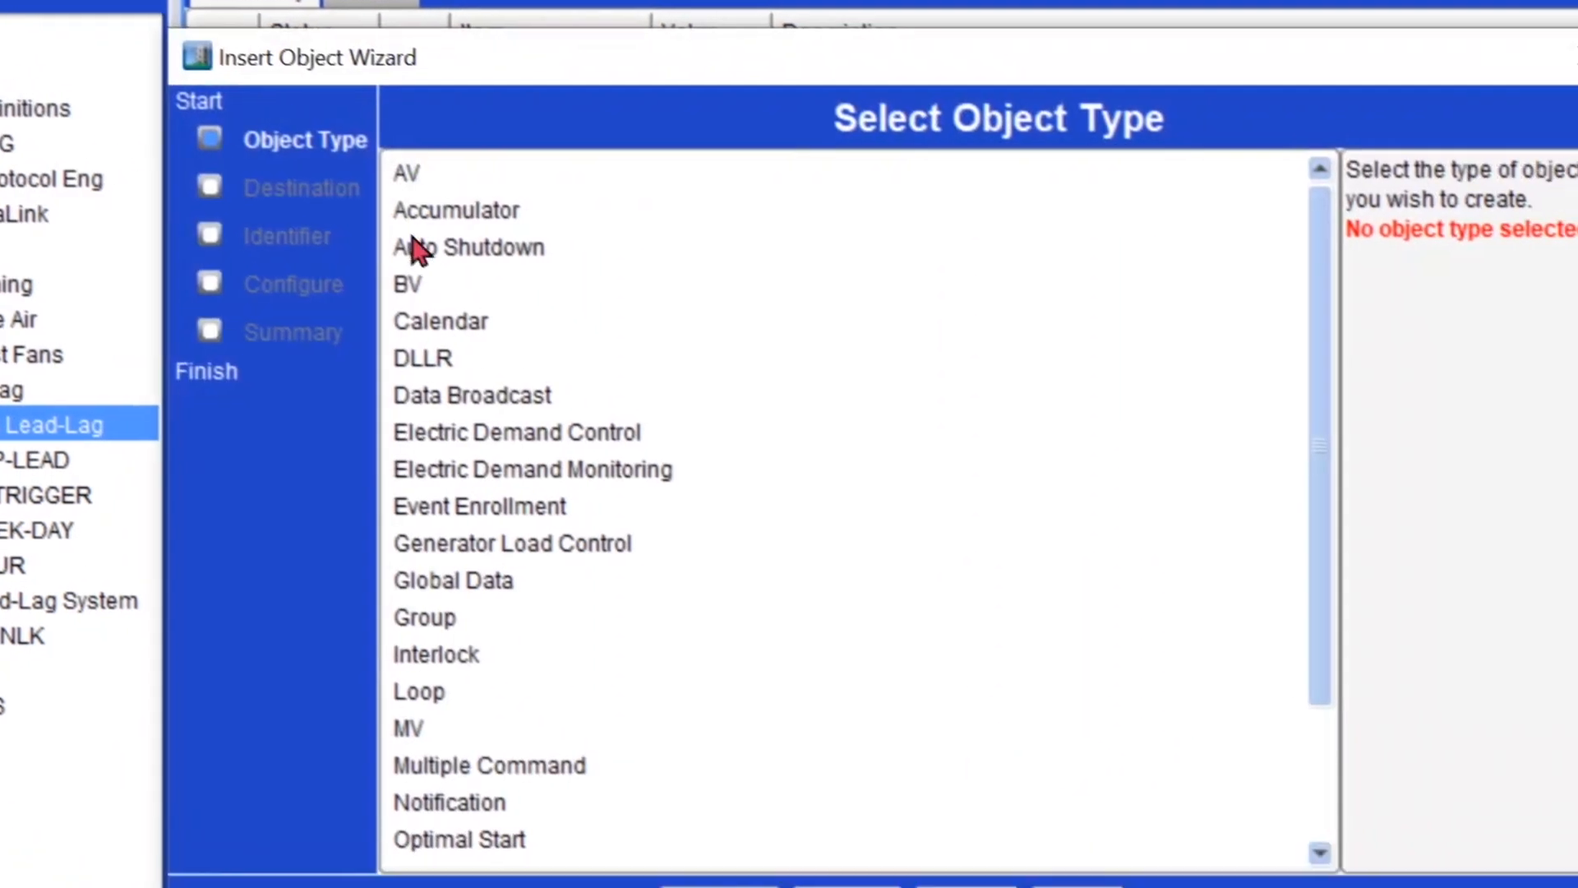
pyautogui.click(328, 593)
pyautogui.click(871, 847)
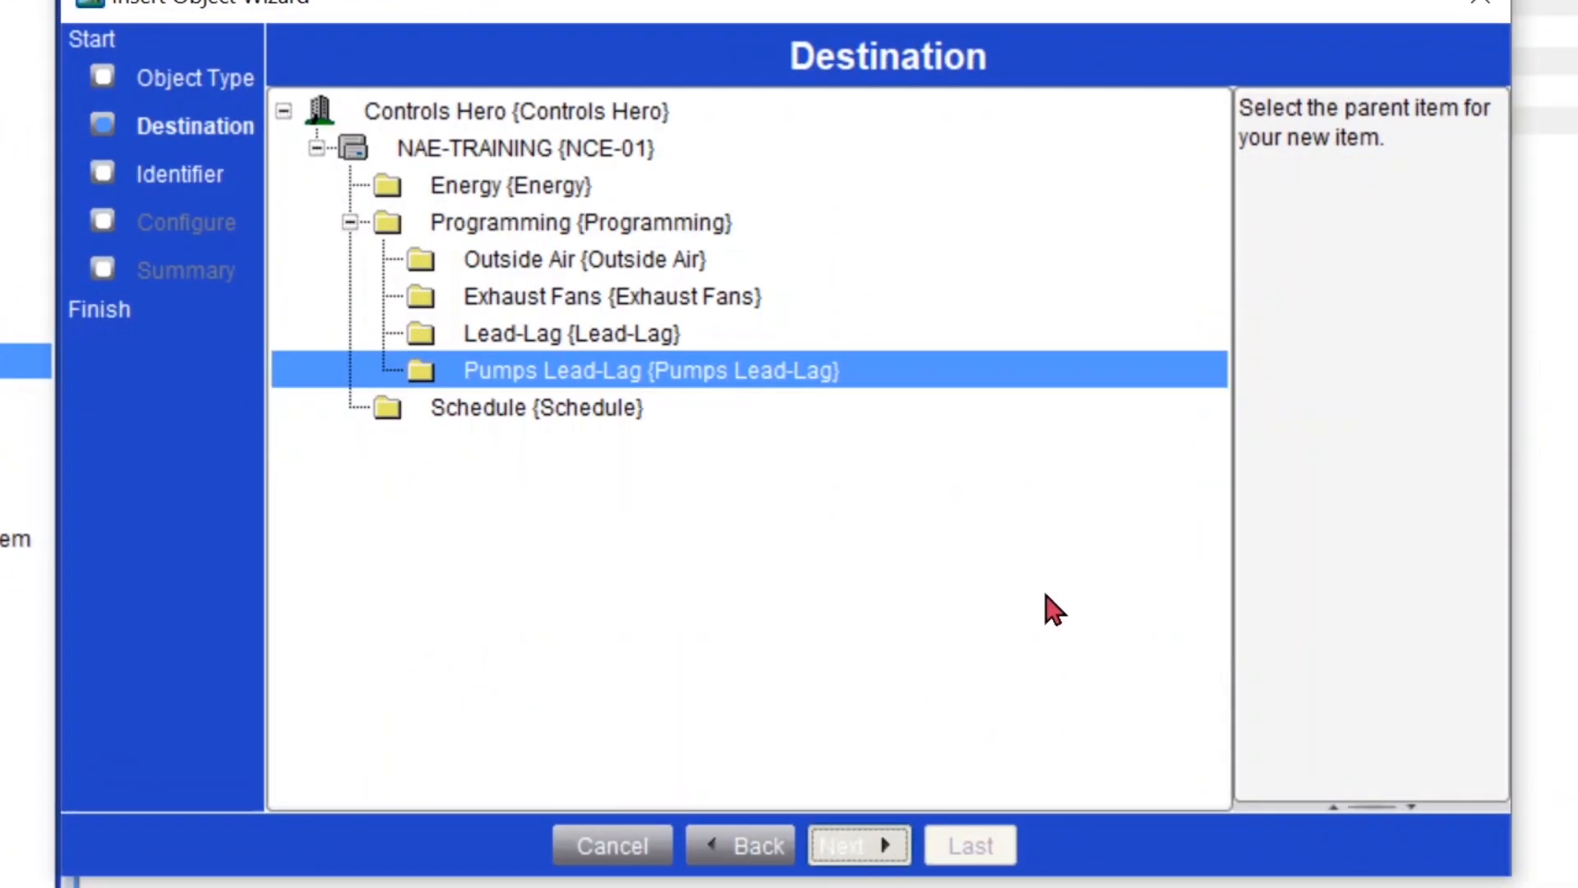
pyautogui.press('Return')
pyautogui.write('P2-INLK')
pyautogui.press('Return')
pyautogui.write('S')
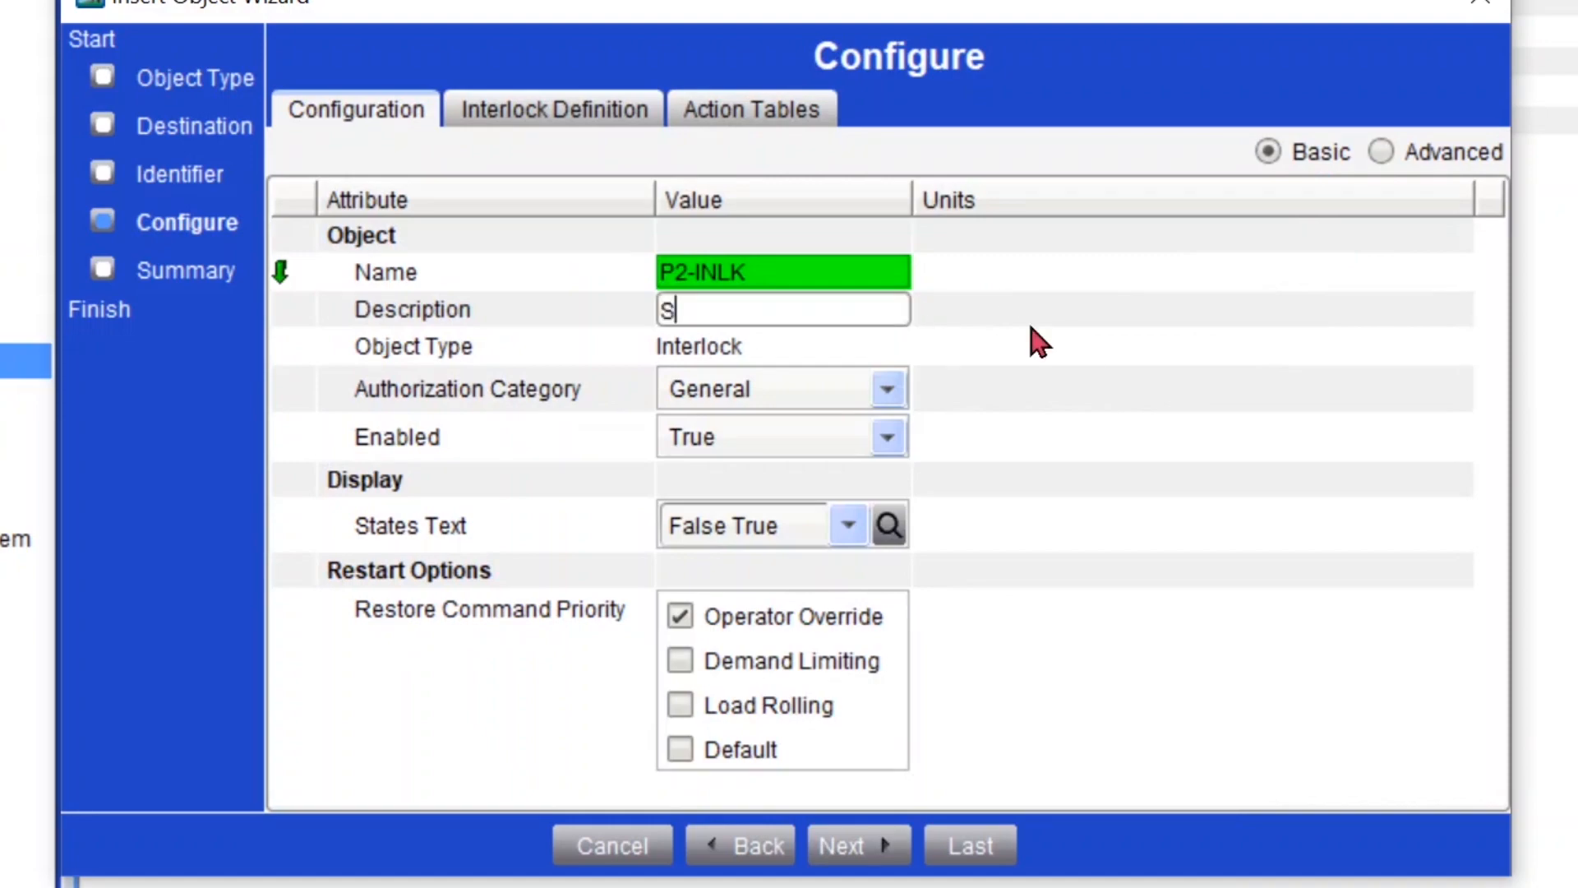
pyautogui.write('et Pump 2 the Lead')
pyautogui.press('Return')
pyautogui.click(982, 845)
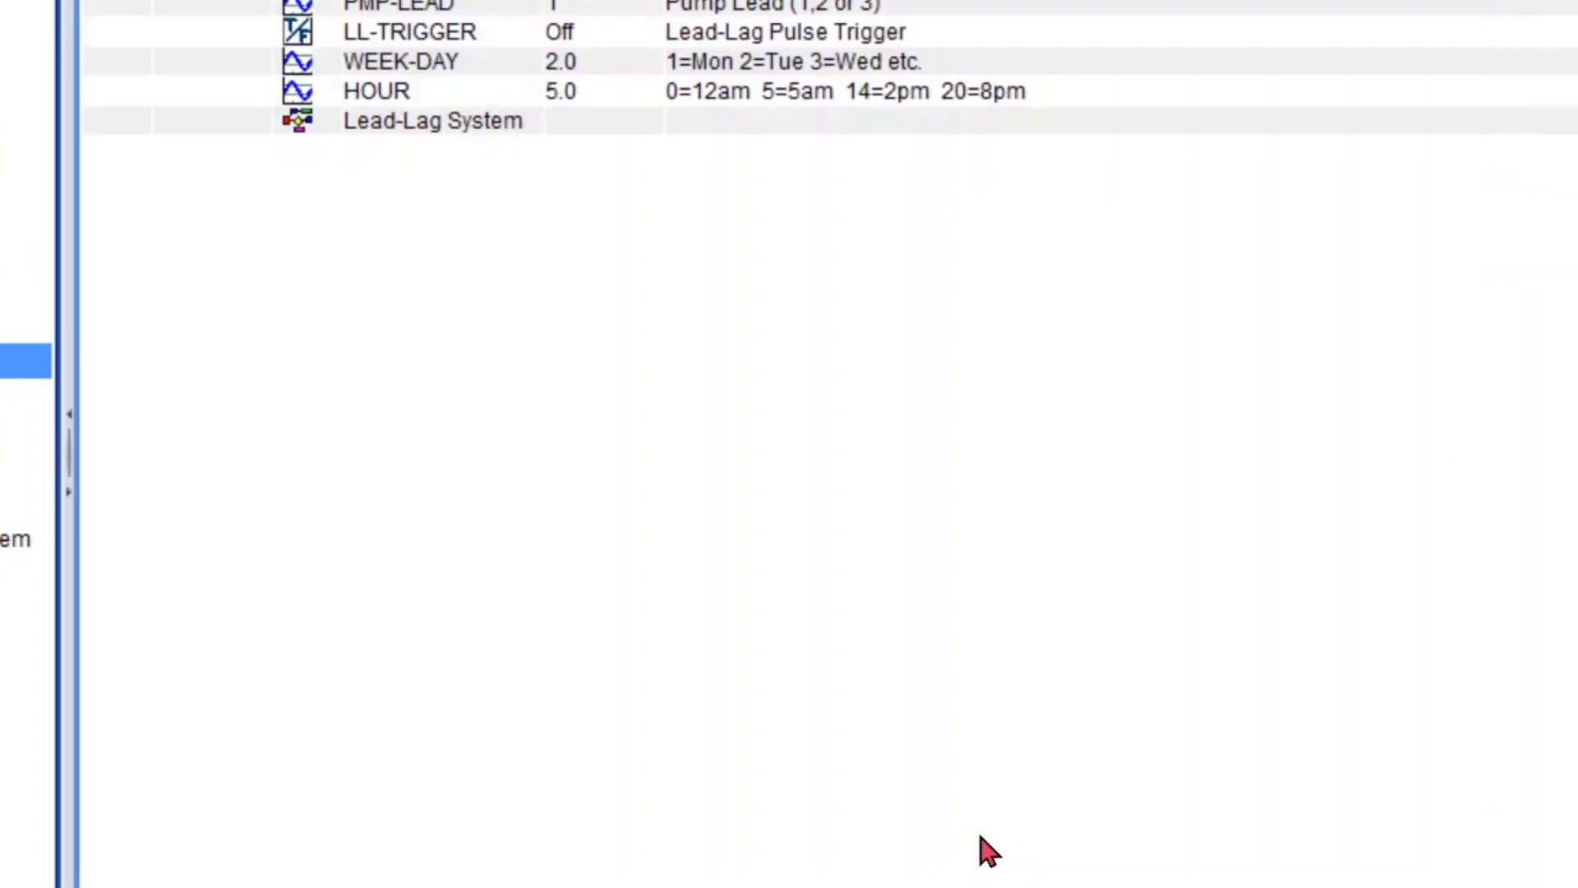
# Create a third Interlock object in Pumps Lead-Lag named P3-INLK with the description "Set Pump 3 the Lead"
pyautogui.click(304, 69)
pyautogui.click(411, 319)
pyautogui.click(627, 711)
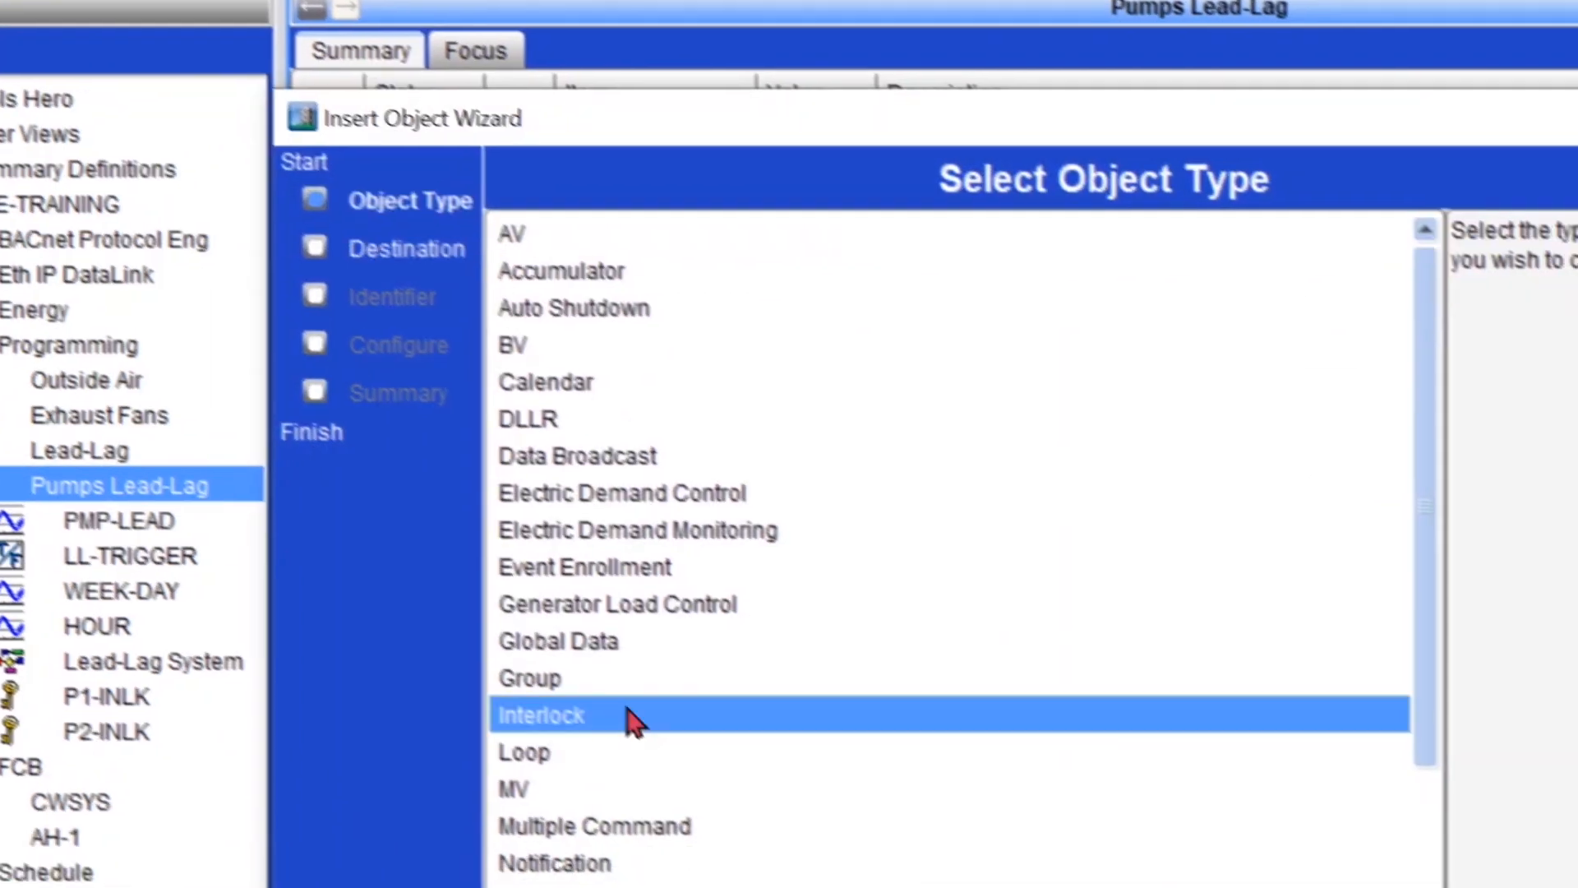
pyautogui.click(830, 846)
pyautogui.click(830, 846)
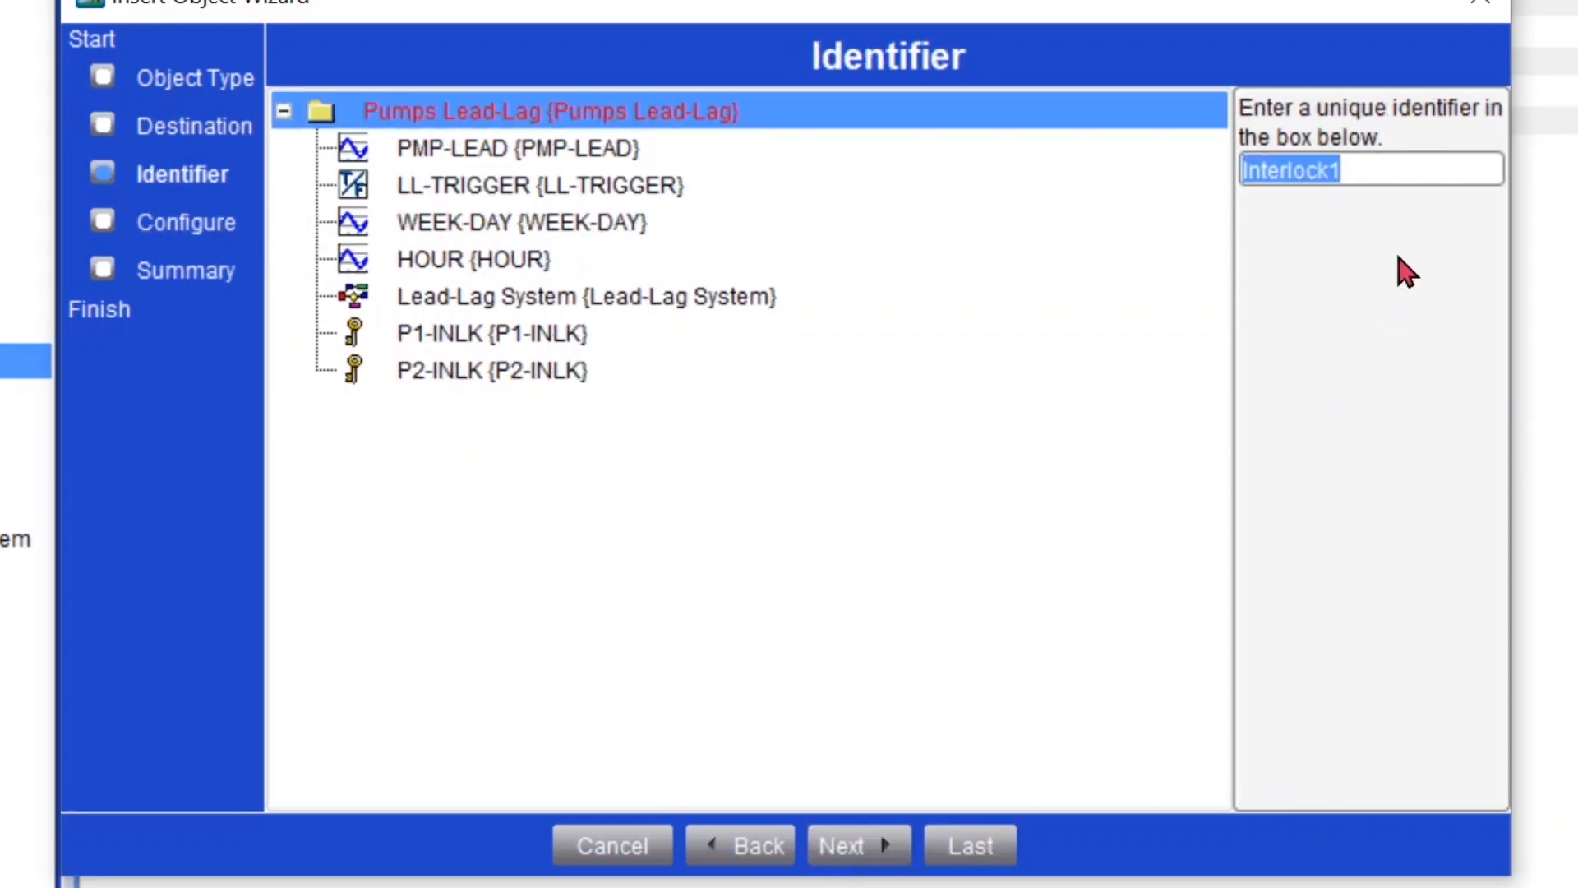
pyautogui.write('P3-INLK')
pyautogui.press('Return')
pyautogui.click(842, 310)
pyautogui.write('Set Pump ')
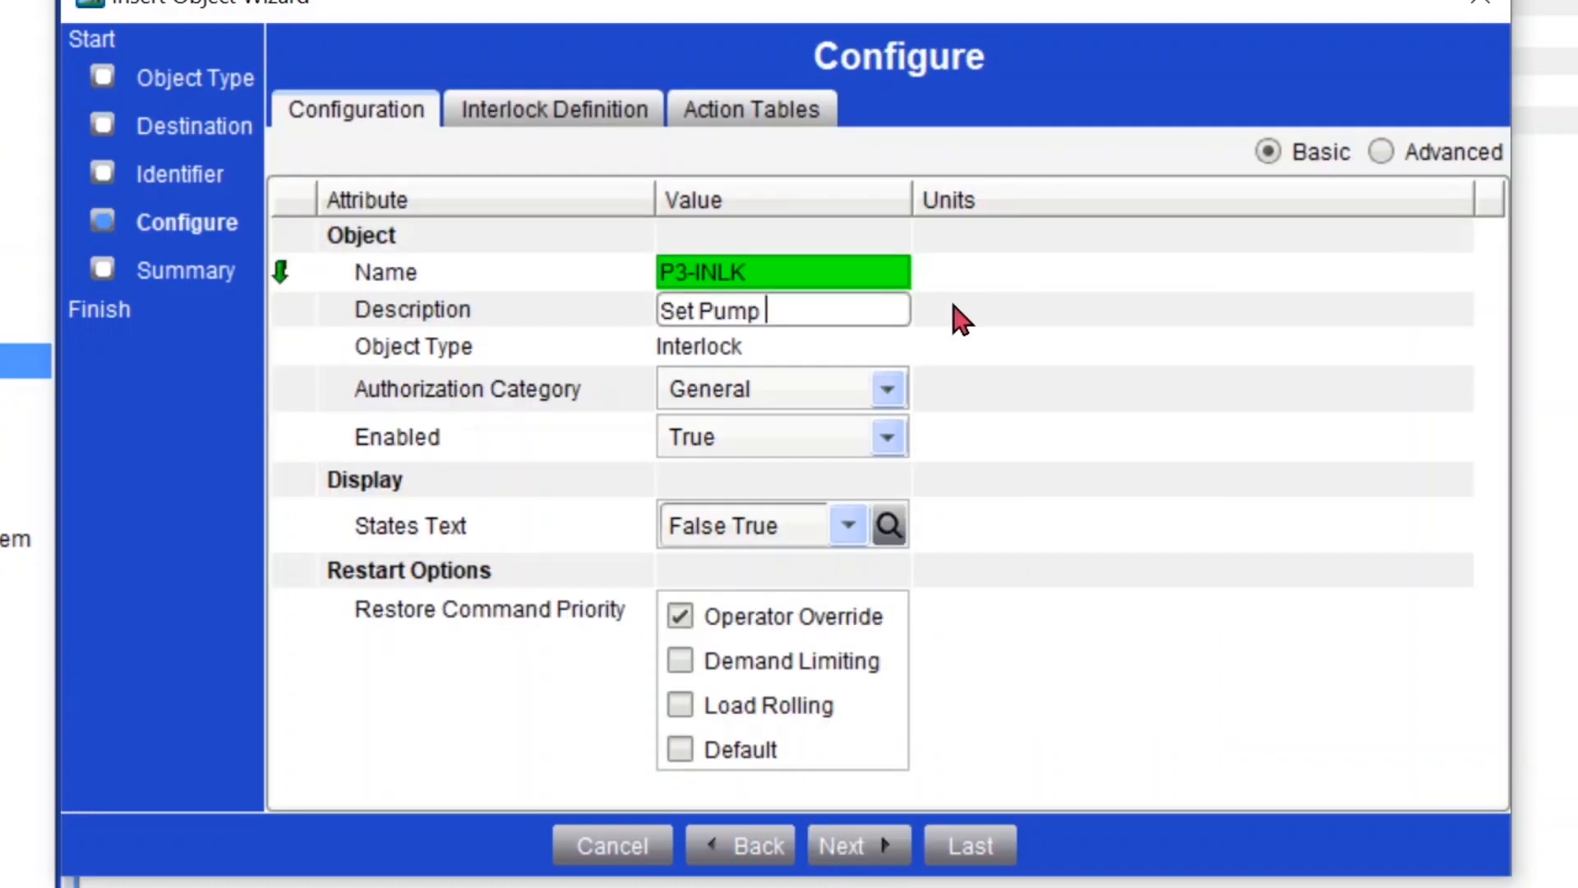
pyautogui.write('3 the Lead')
pyautogui.click(990, 845)
pyautogui.click(995, 846)
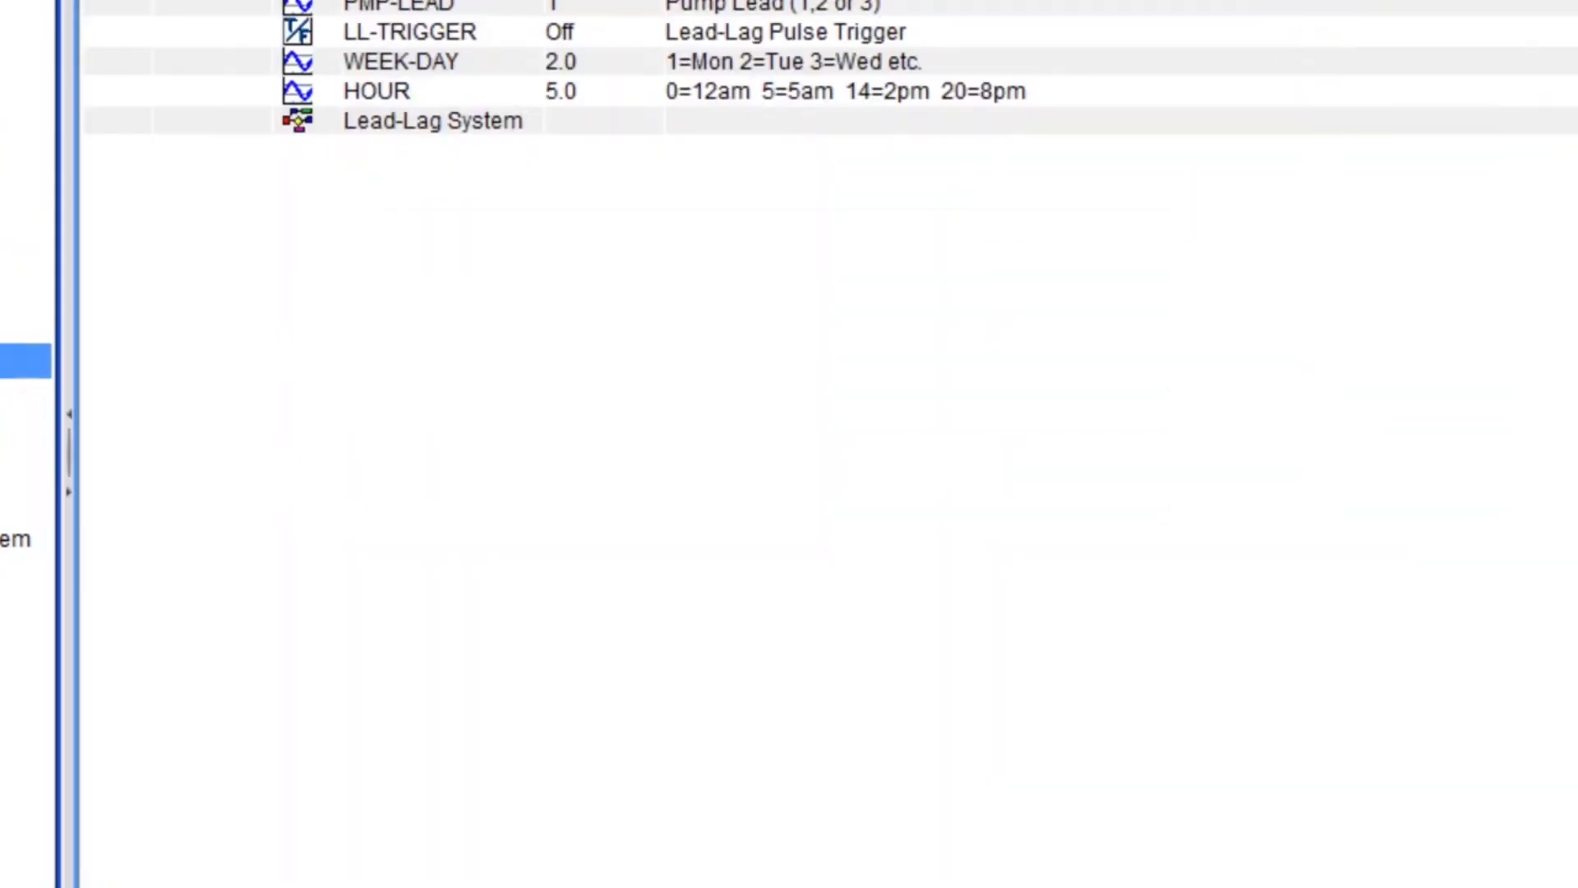
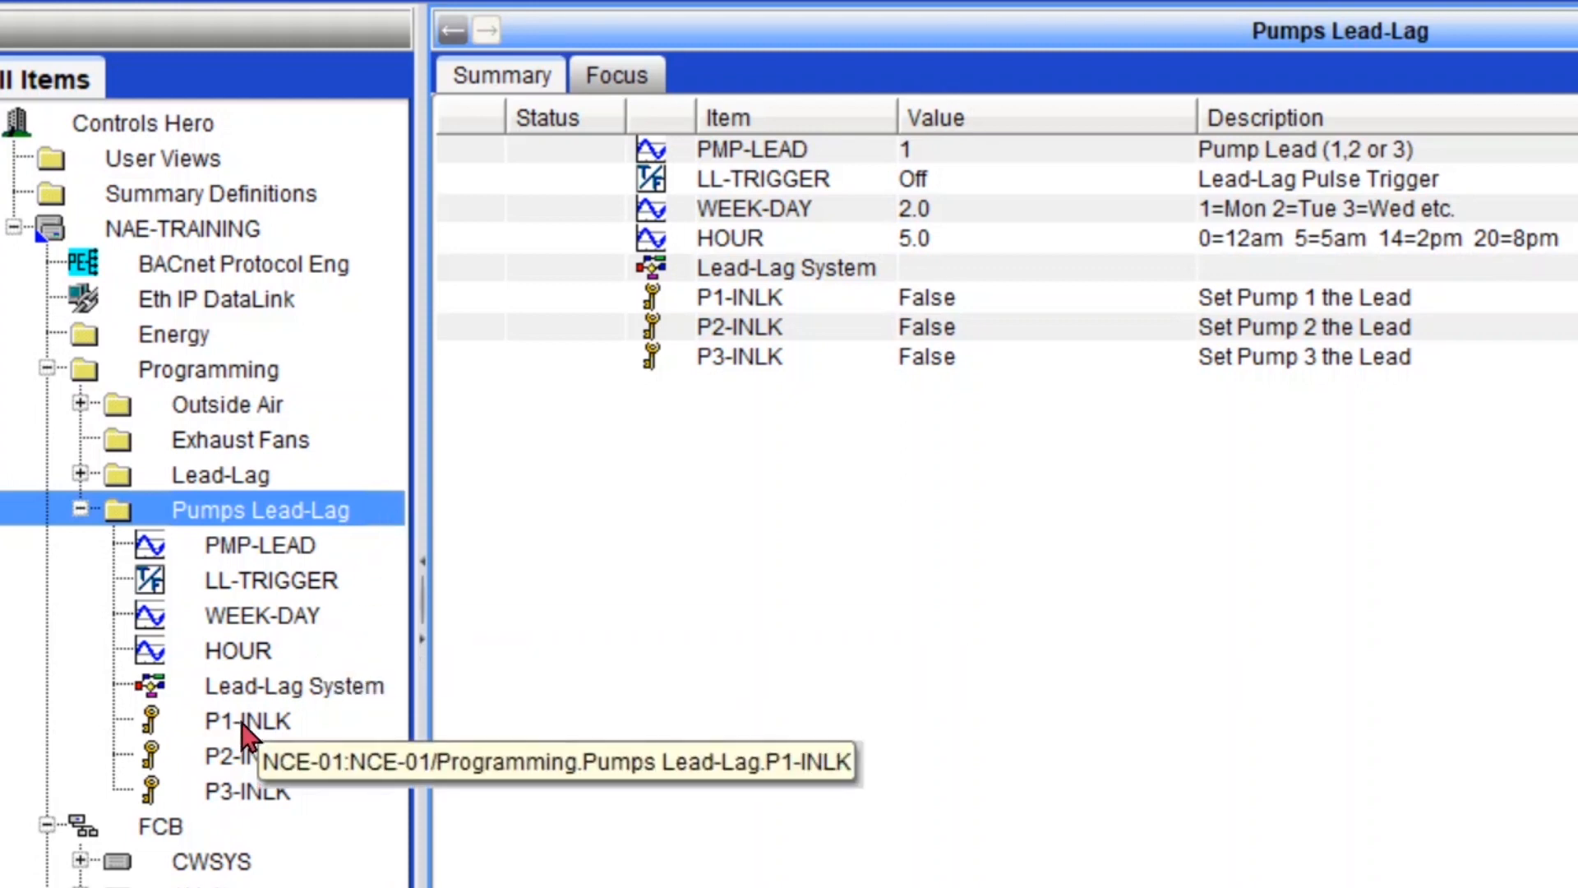
# Add PMP-LEAD and LL-TRIGGER as the two conditions in P1-INLK's interlock definition
pyautogui.click(279, 720)
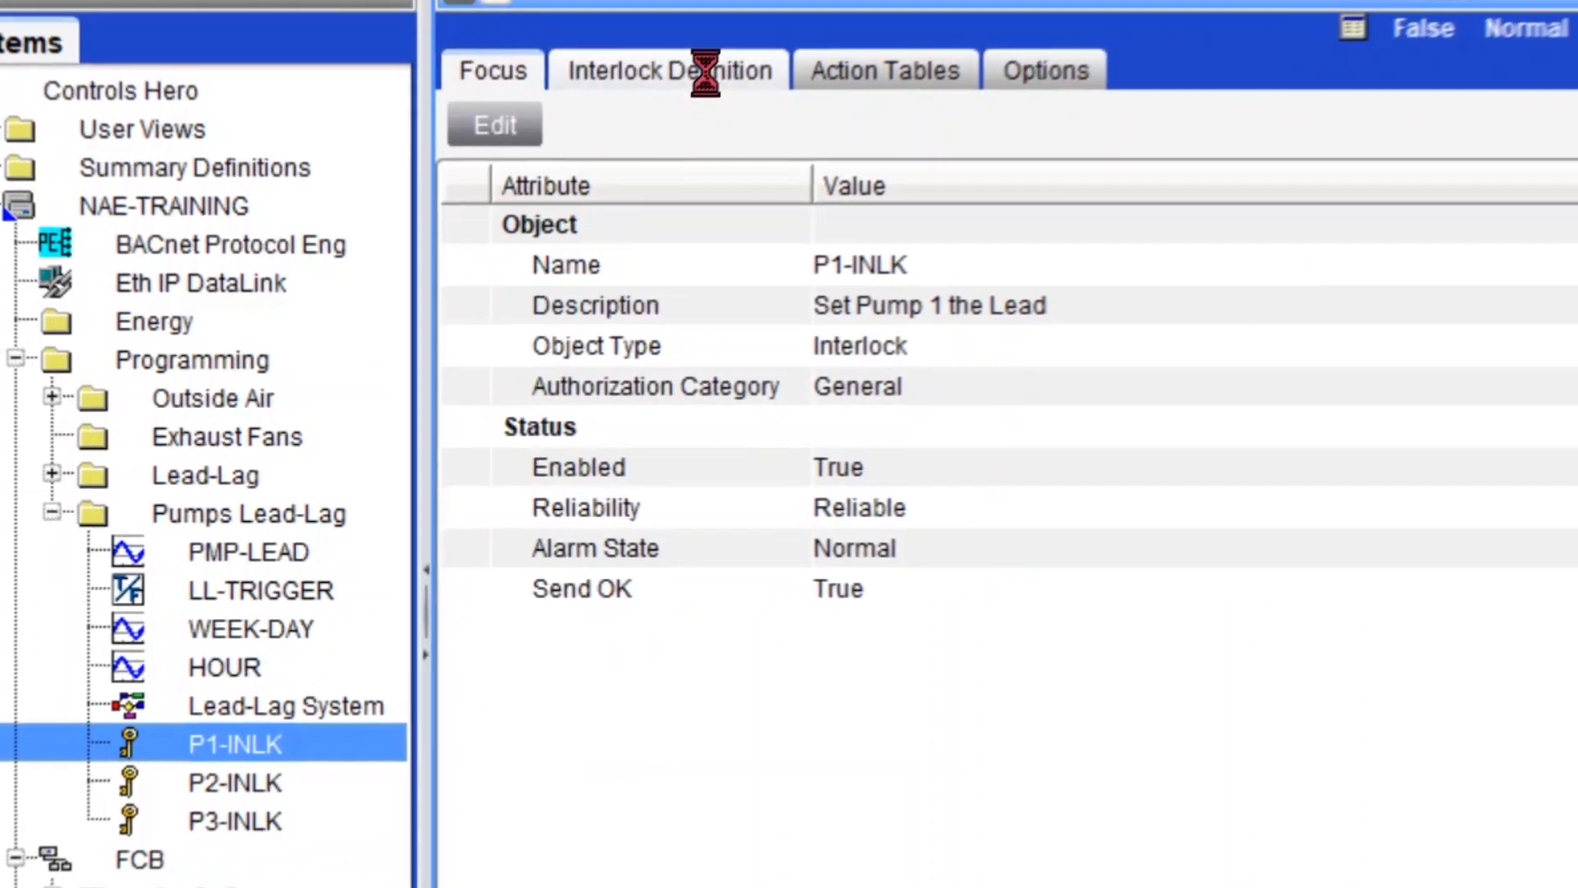
pyautogui.click(707, 106)
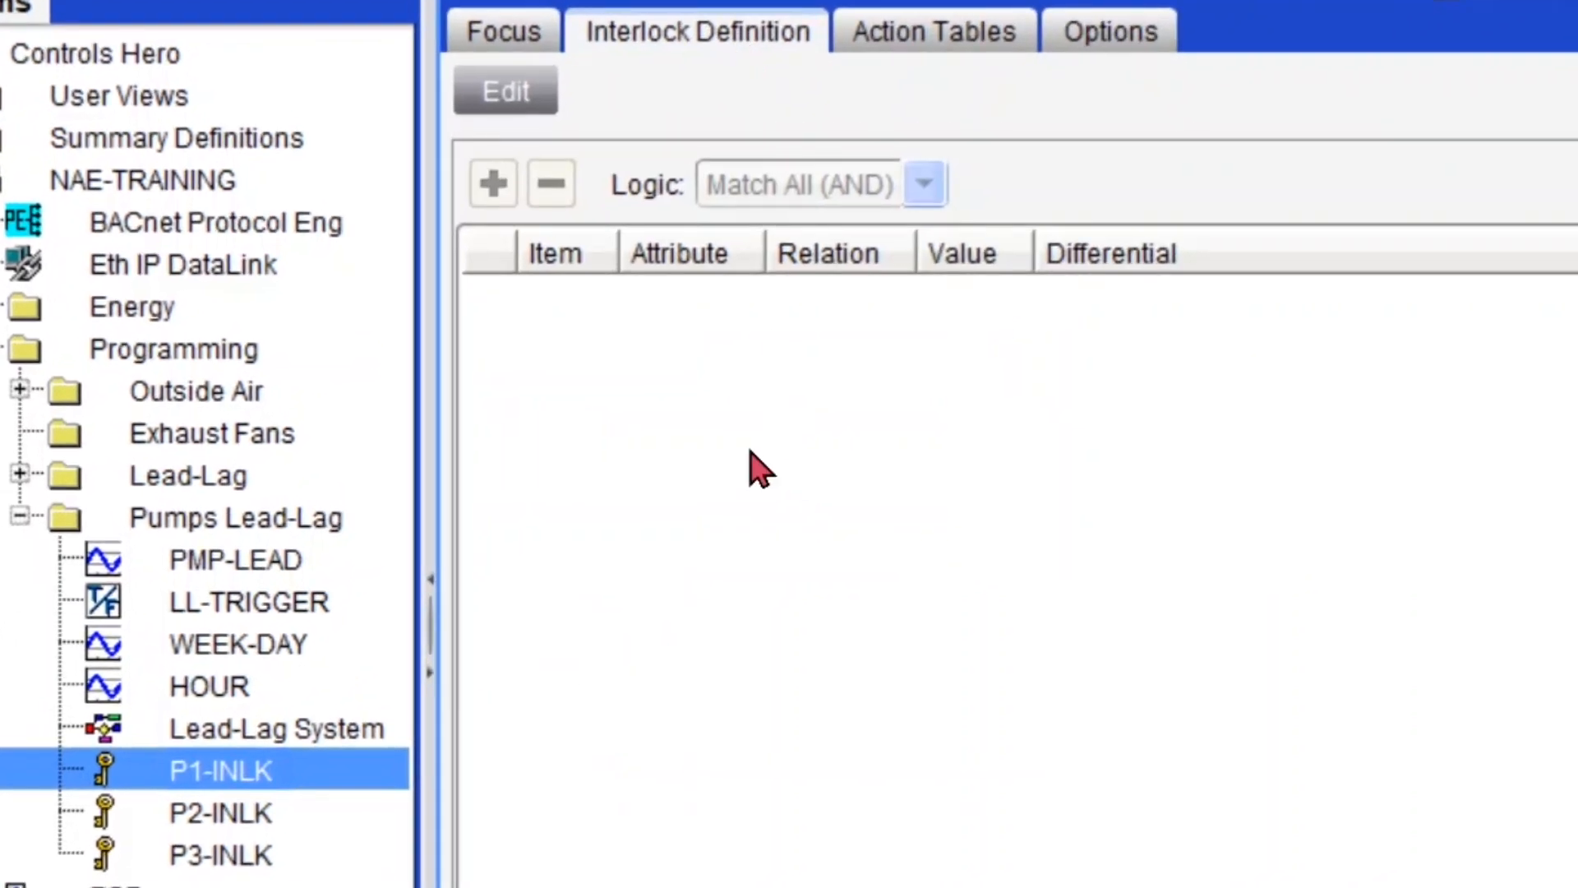
pyautogui.click(518, 92)
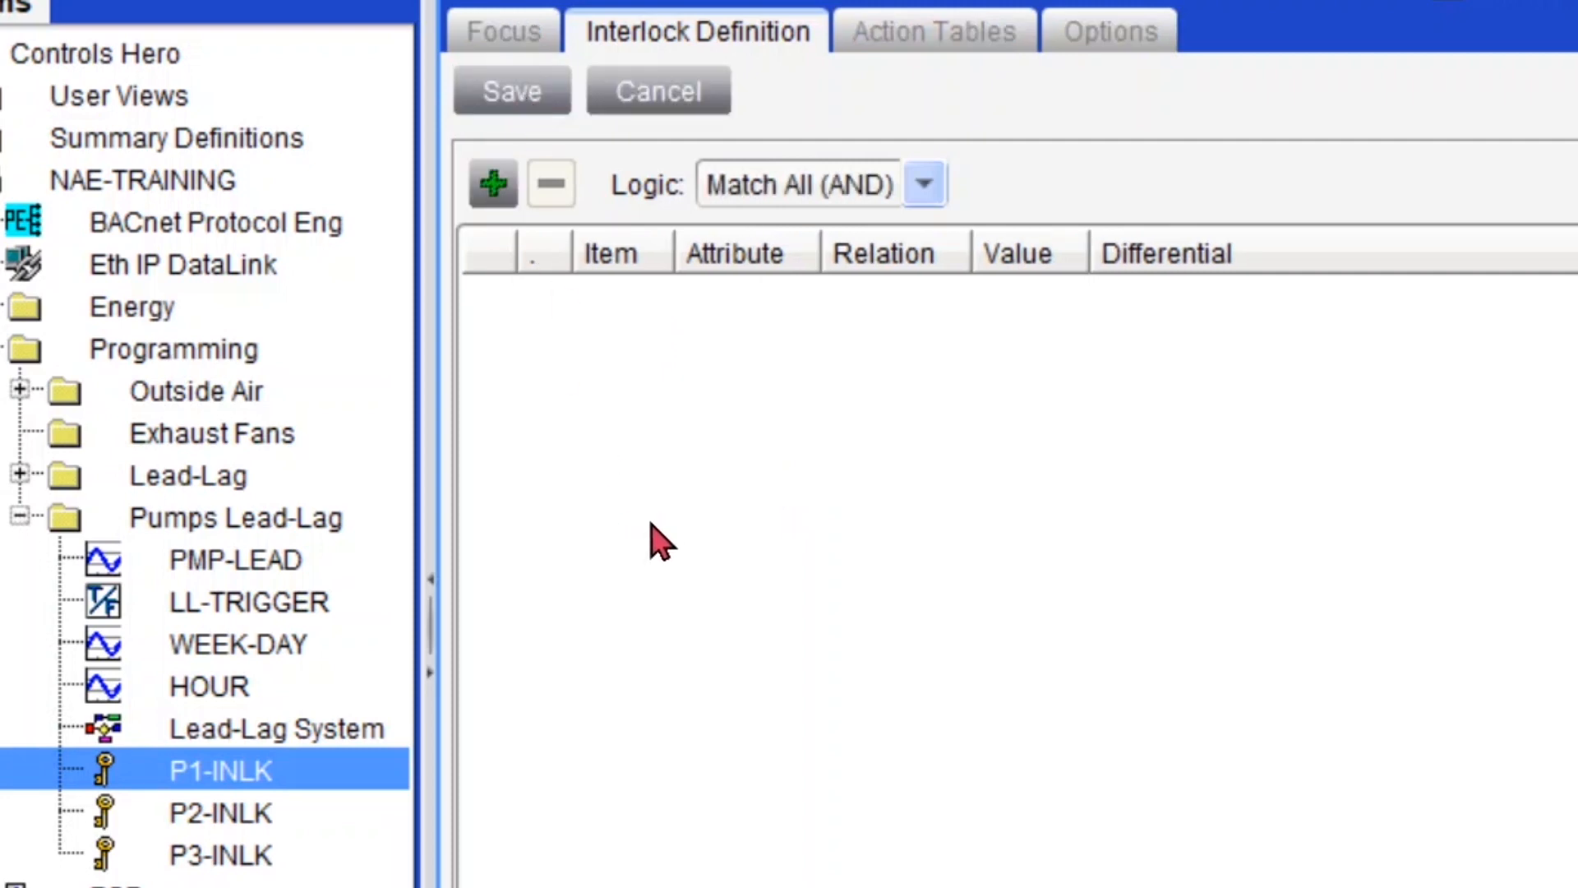
pyautogui.click(294, 571)
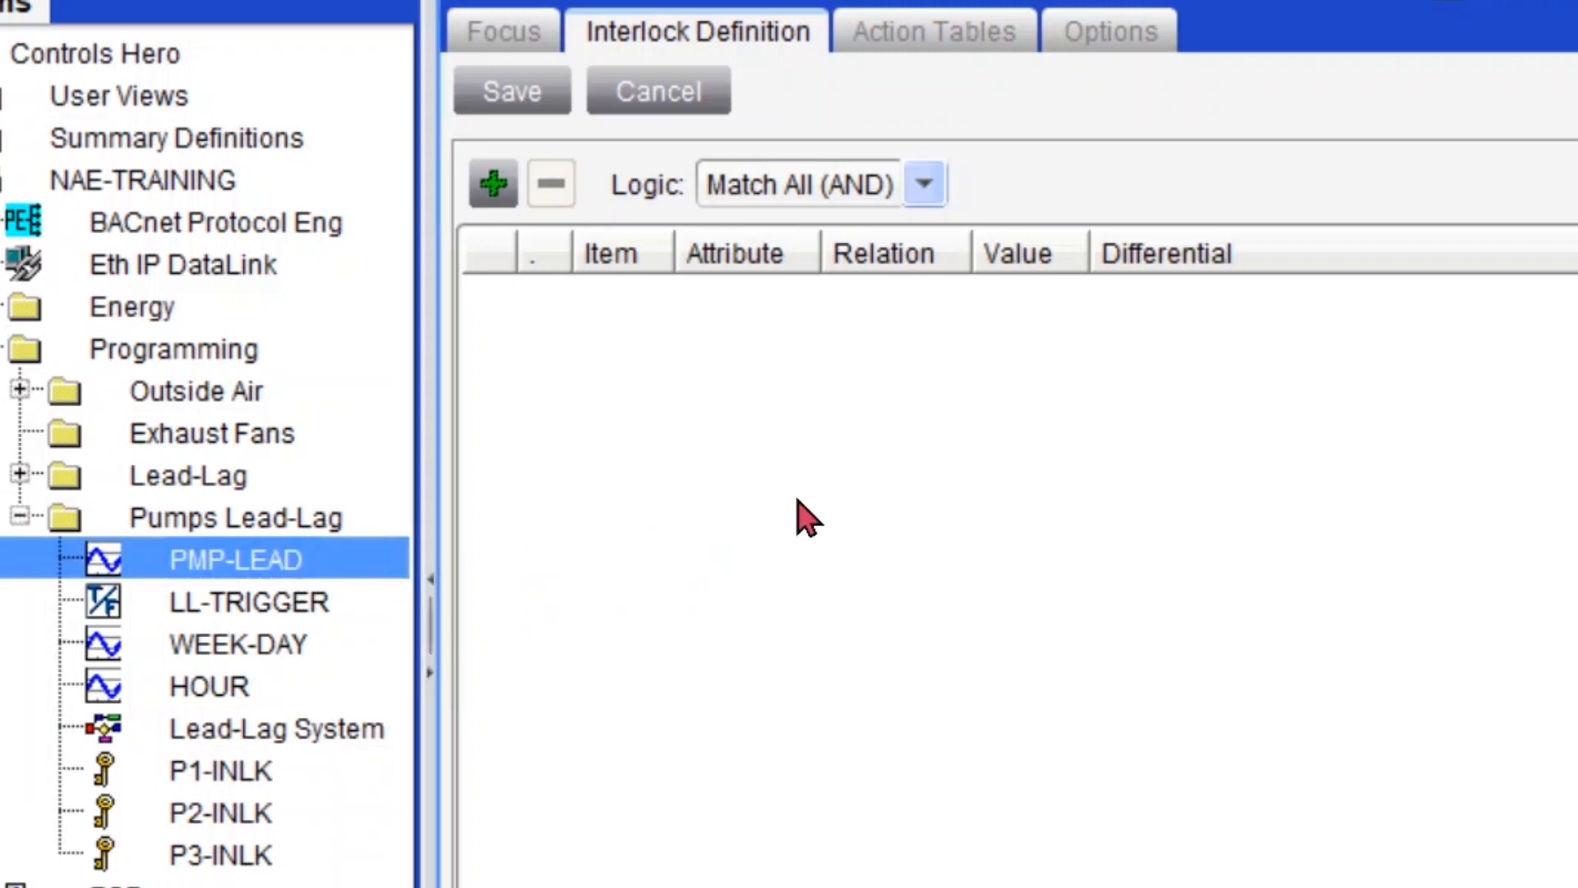
pyautogui.moveTo(801, 518); pyautogui.dragTo(801, 517)
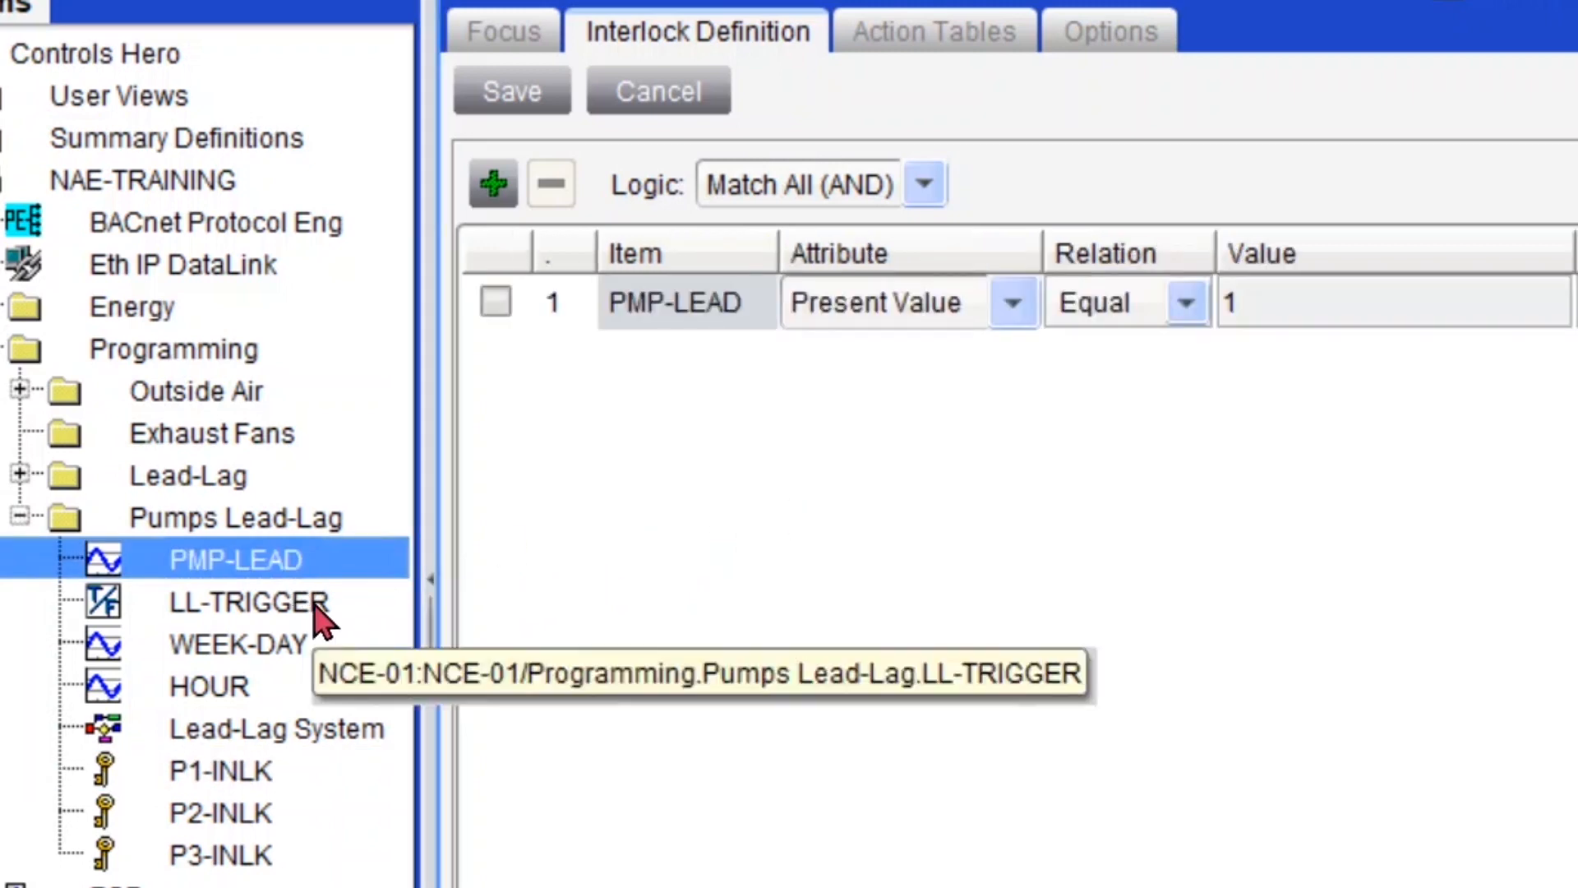
pyautogui.moveTo(412, 600); pyautogui.dragTo(774, 523)
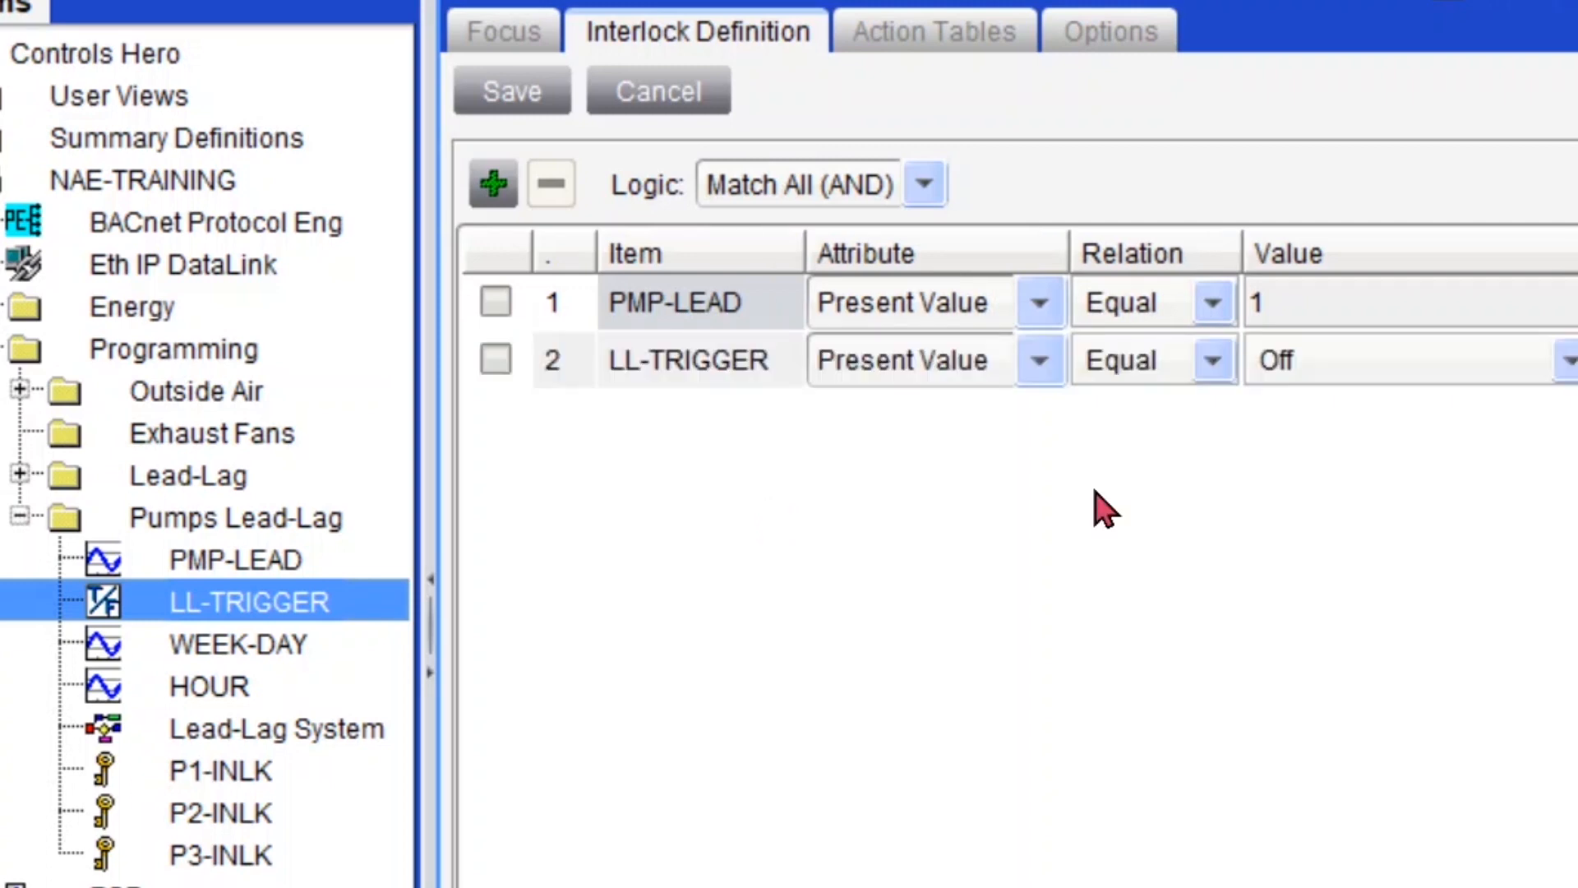
# Set P1-INLK's conditions to PMP-LEAD equal 3 and LL-TRIGGER equal On, and save the definition
pyautogui.click(1339, 306)
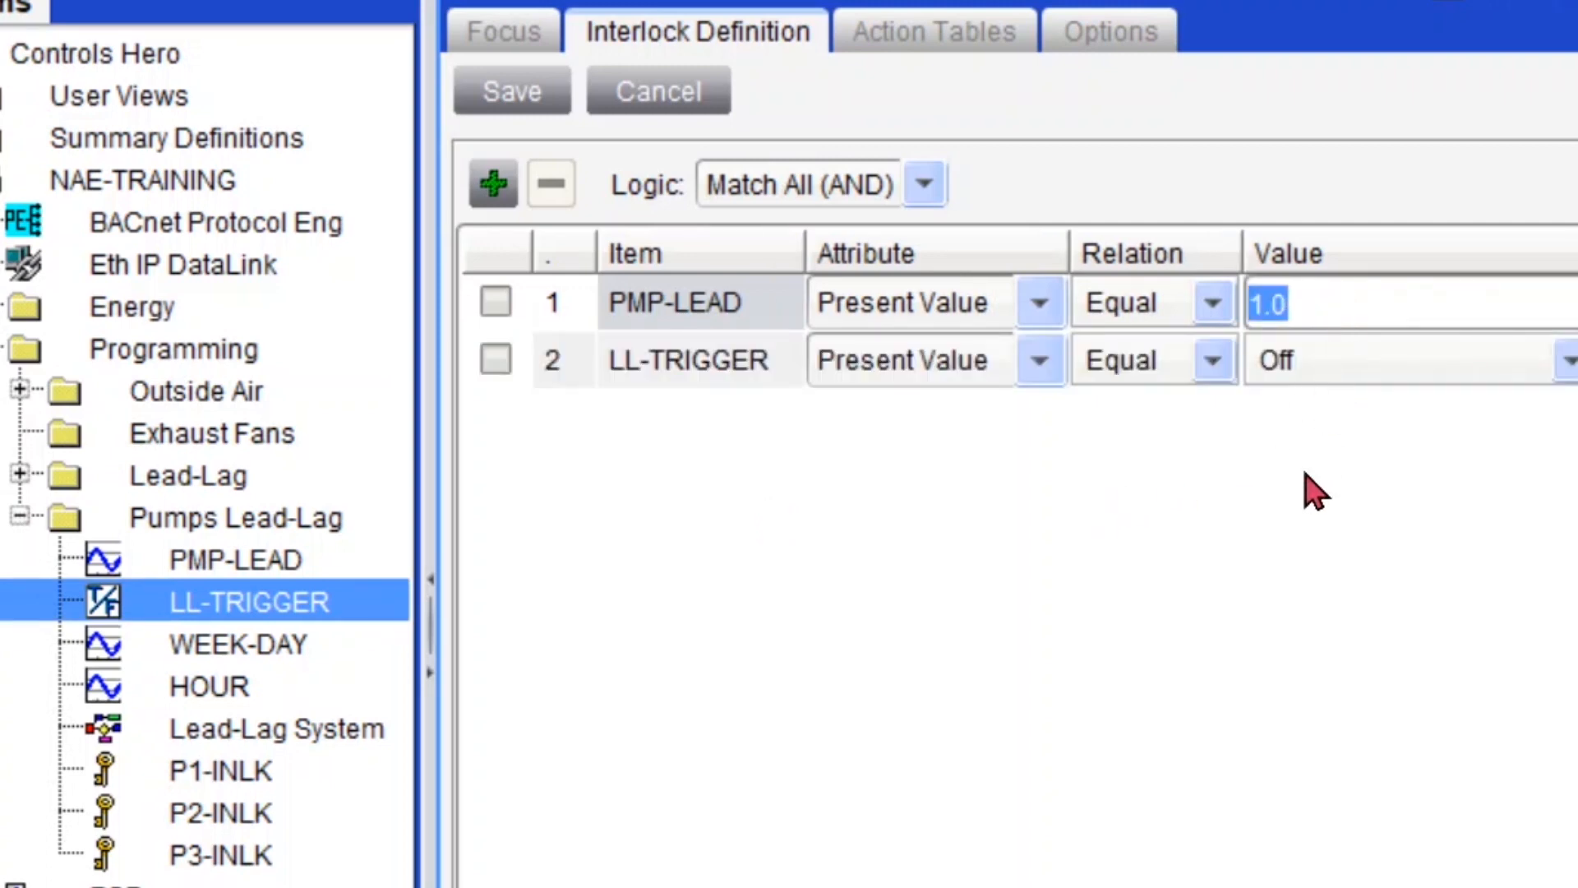
pyautogui.write('3')
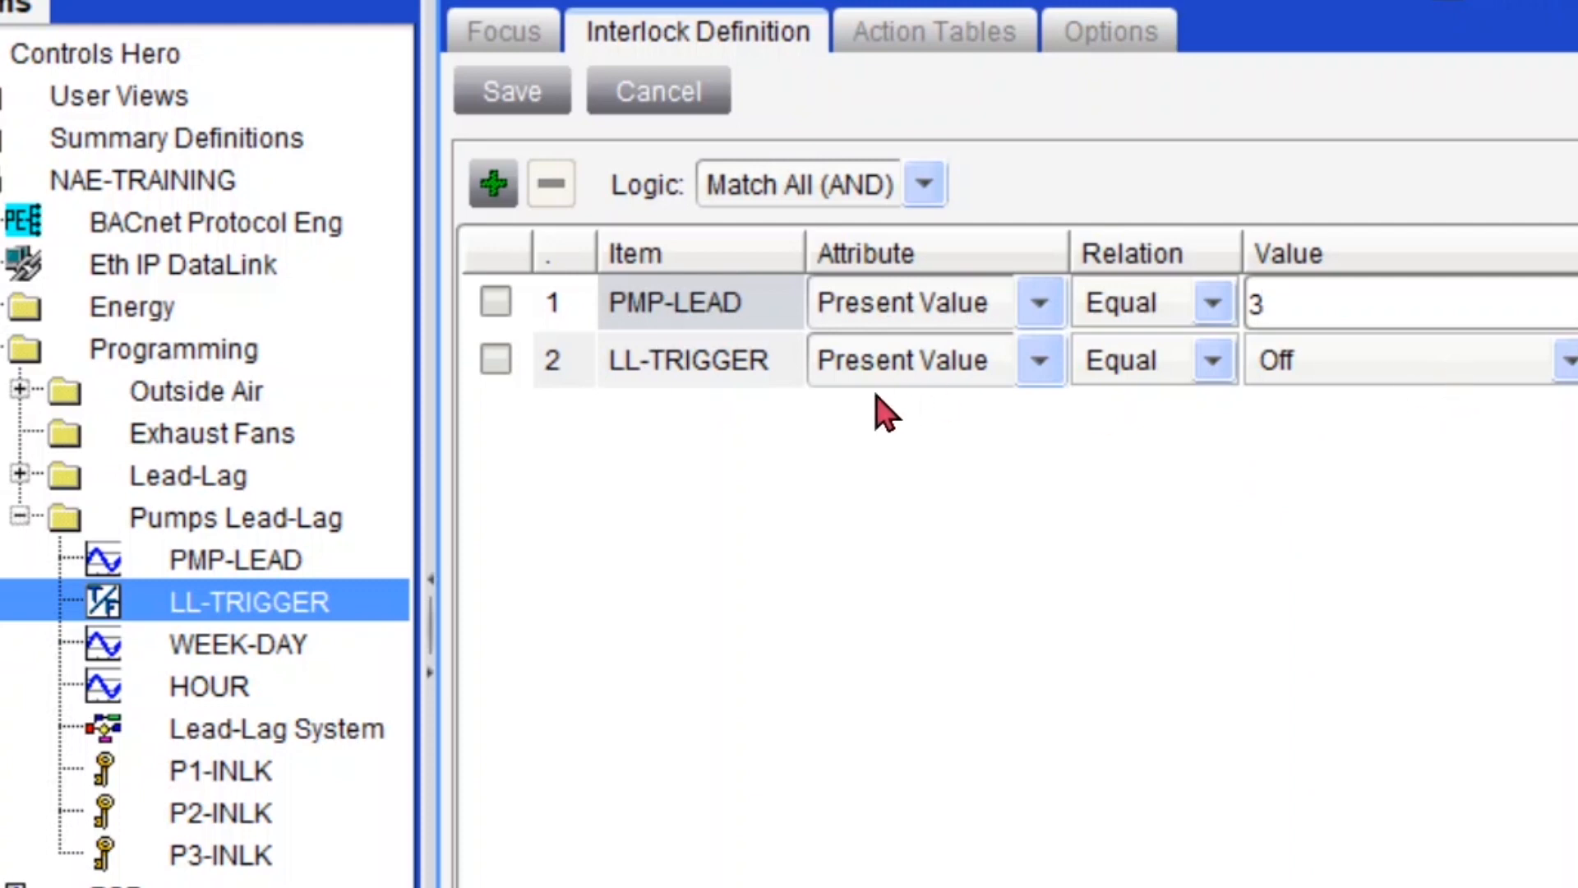
pyautogui.click(1435, 363)
pyautogui.click(1407, 447)
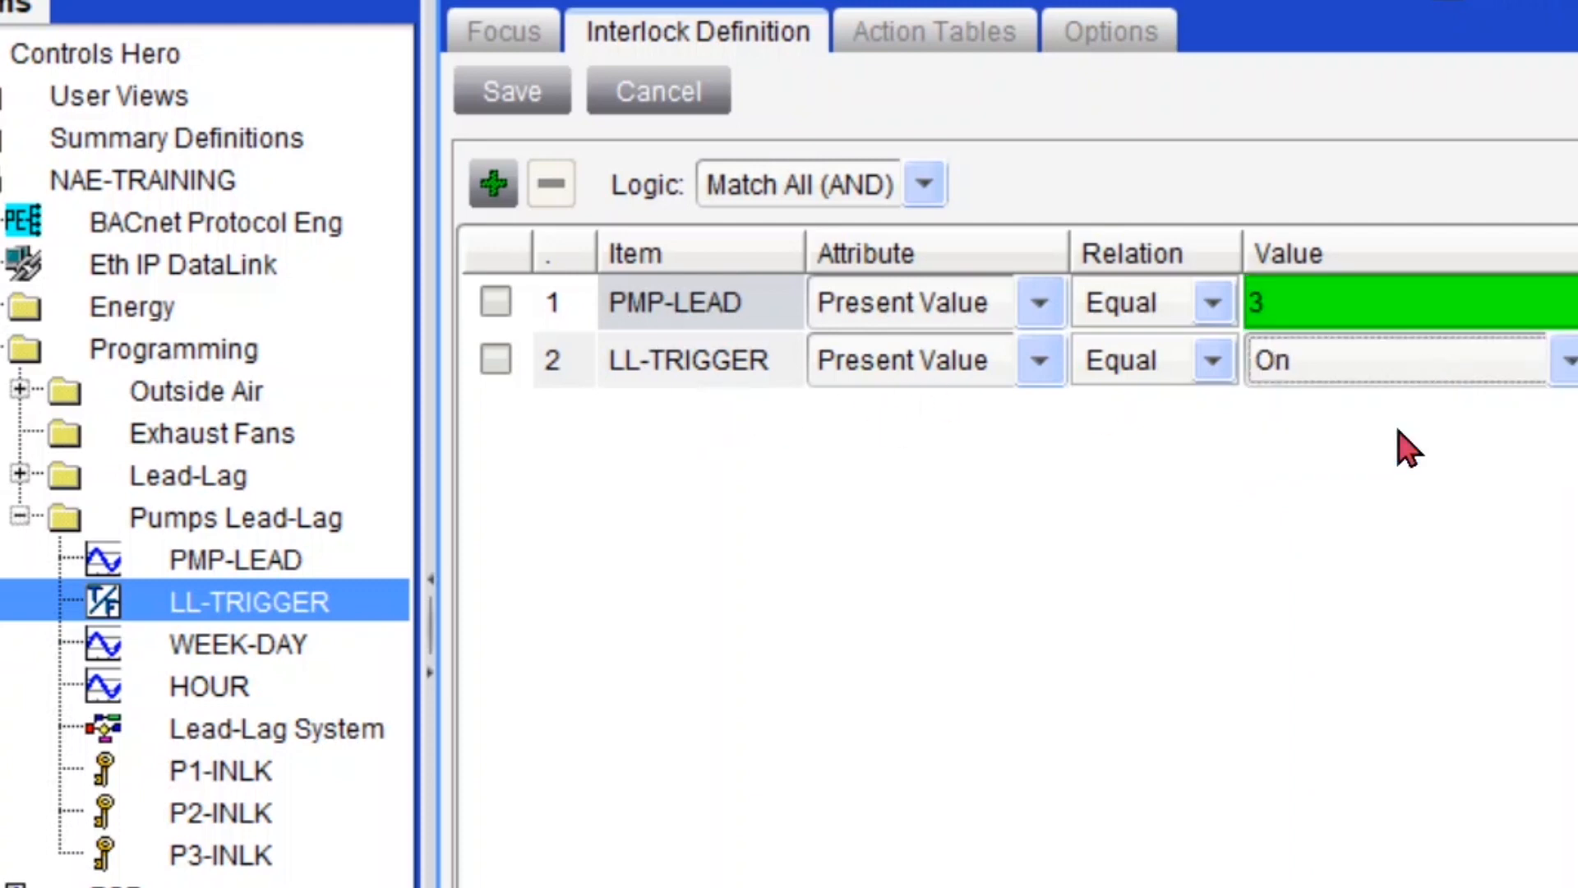
pyautogui.click(530, 105)
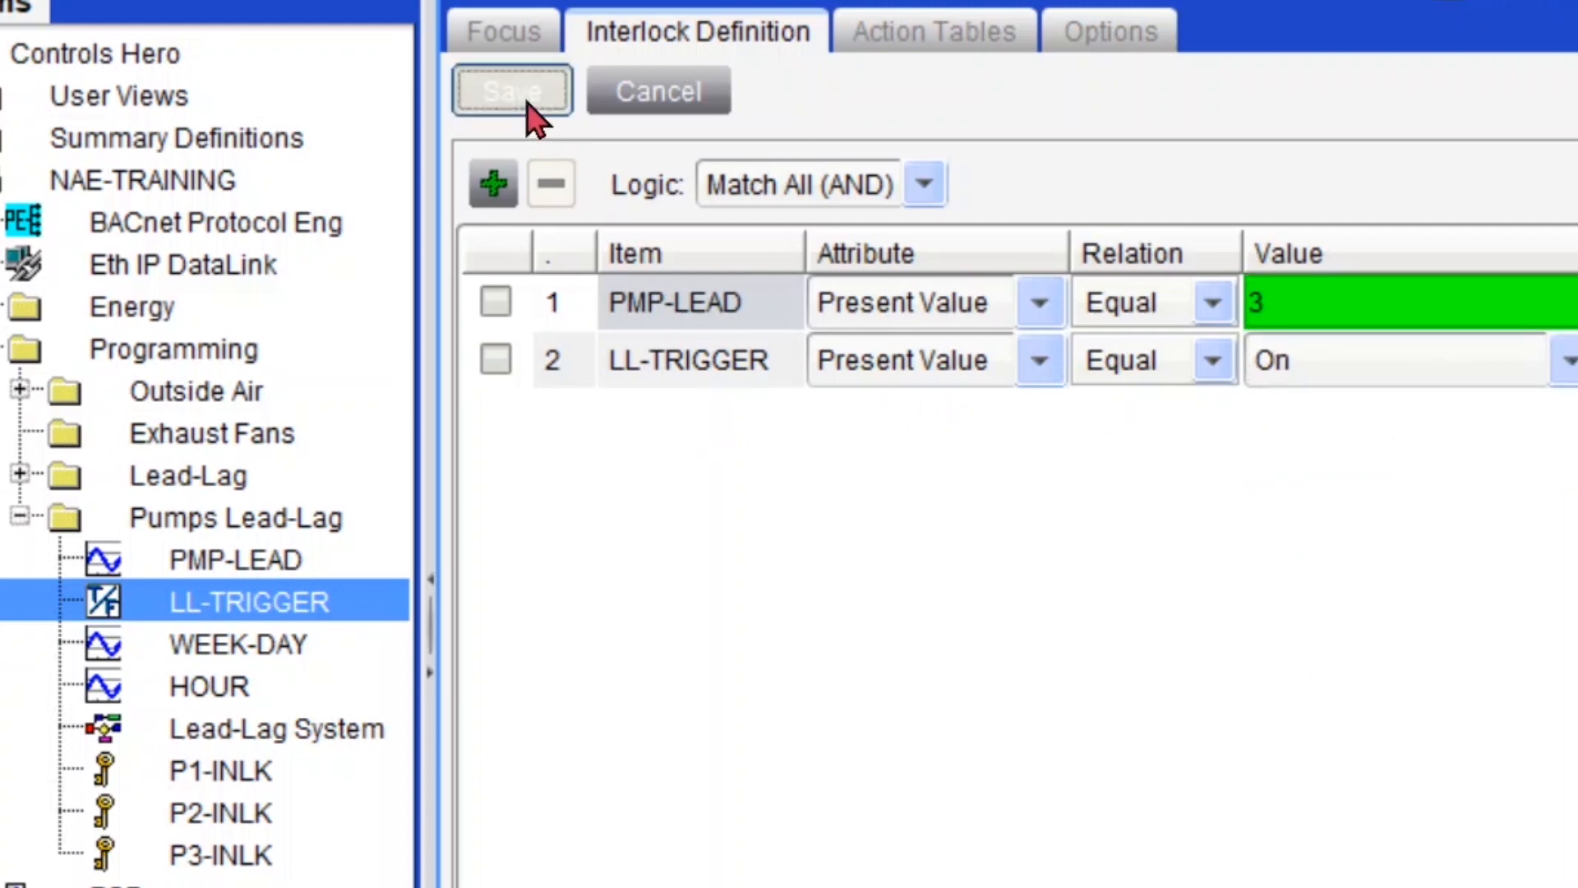
# Edit P1-INLK's action tables and set the priority for all commands to 14 (Application)
pyautogui.click(964, 41)
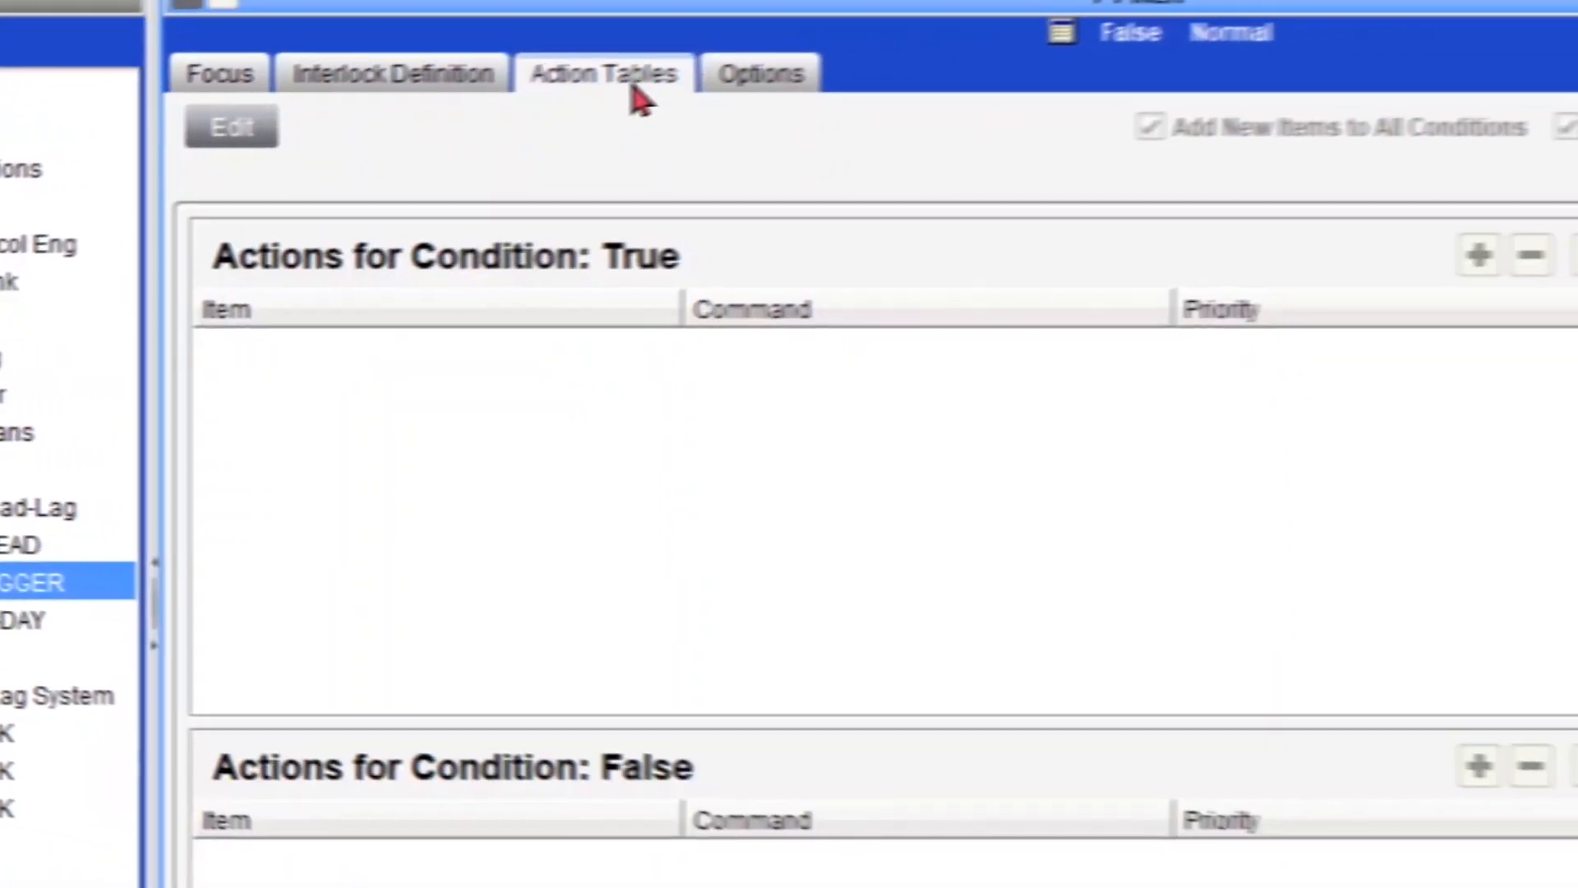
pyautogui.click(409, 115)
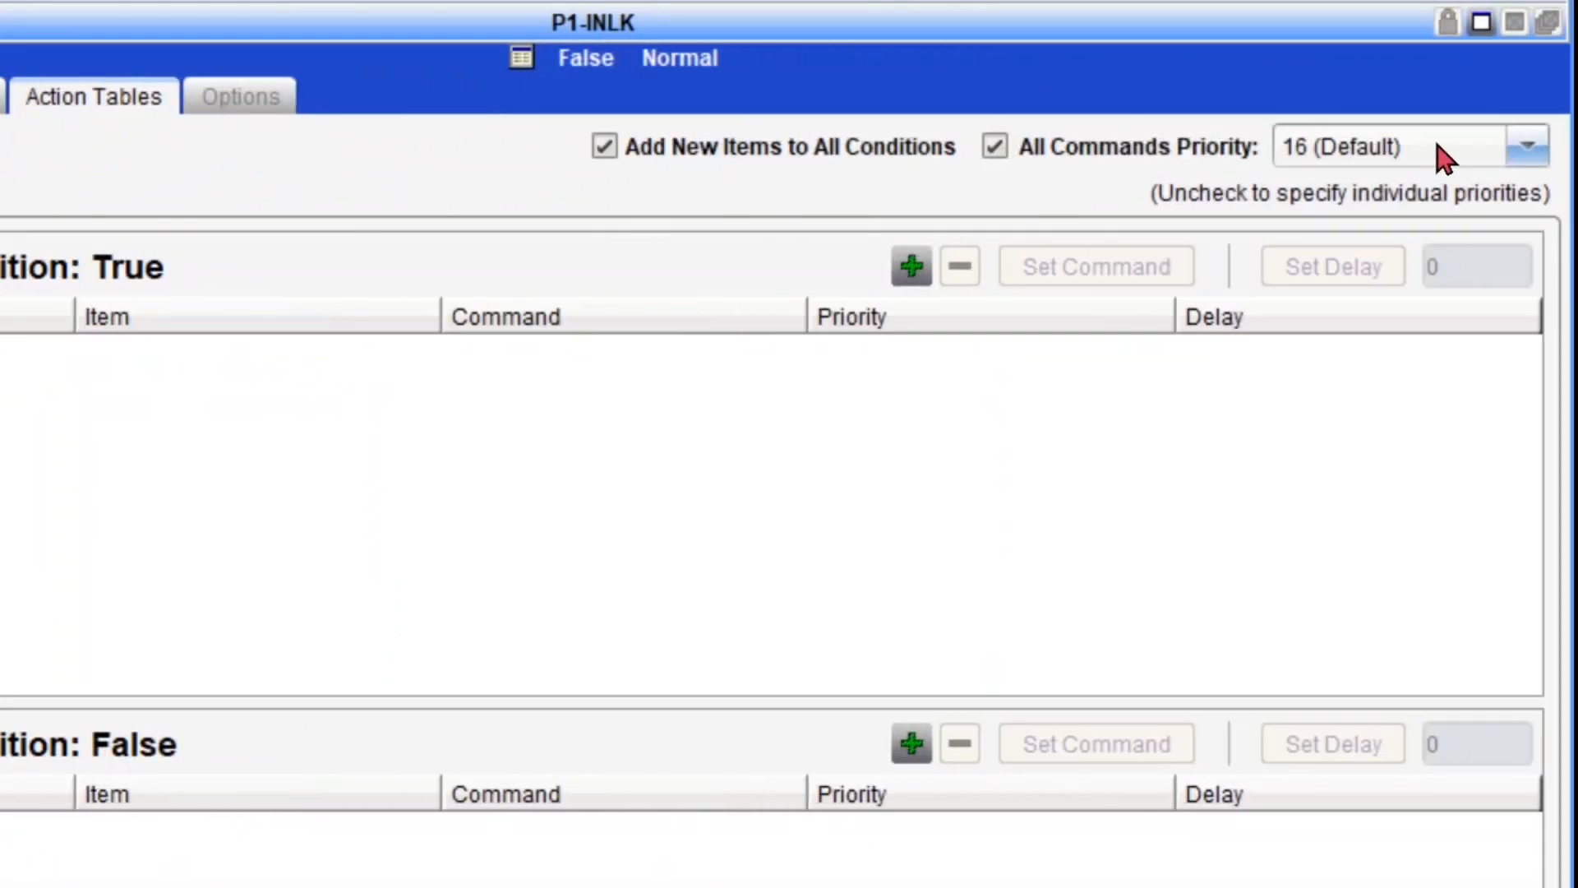
pyautogui.click(1443, 156)
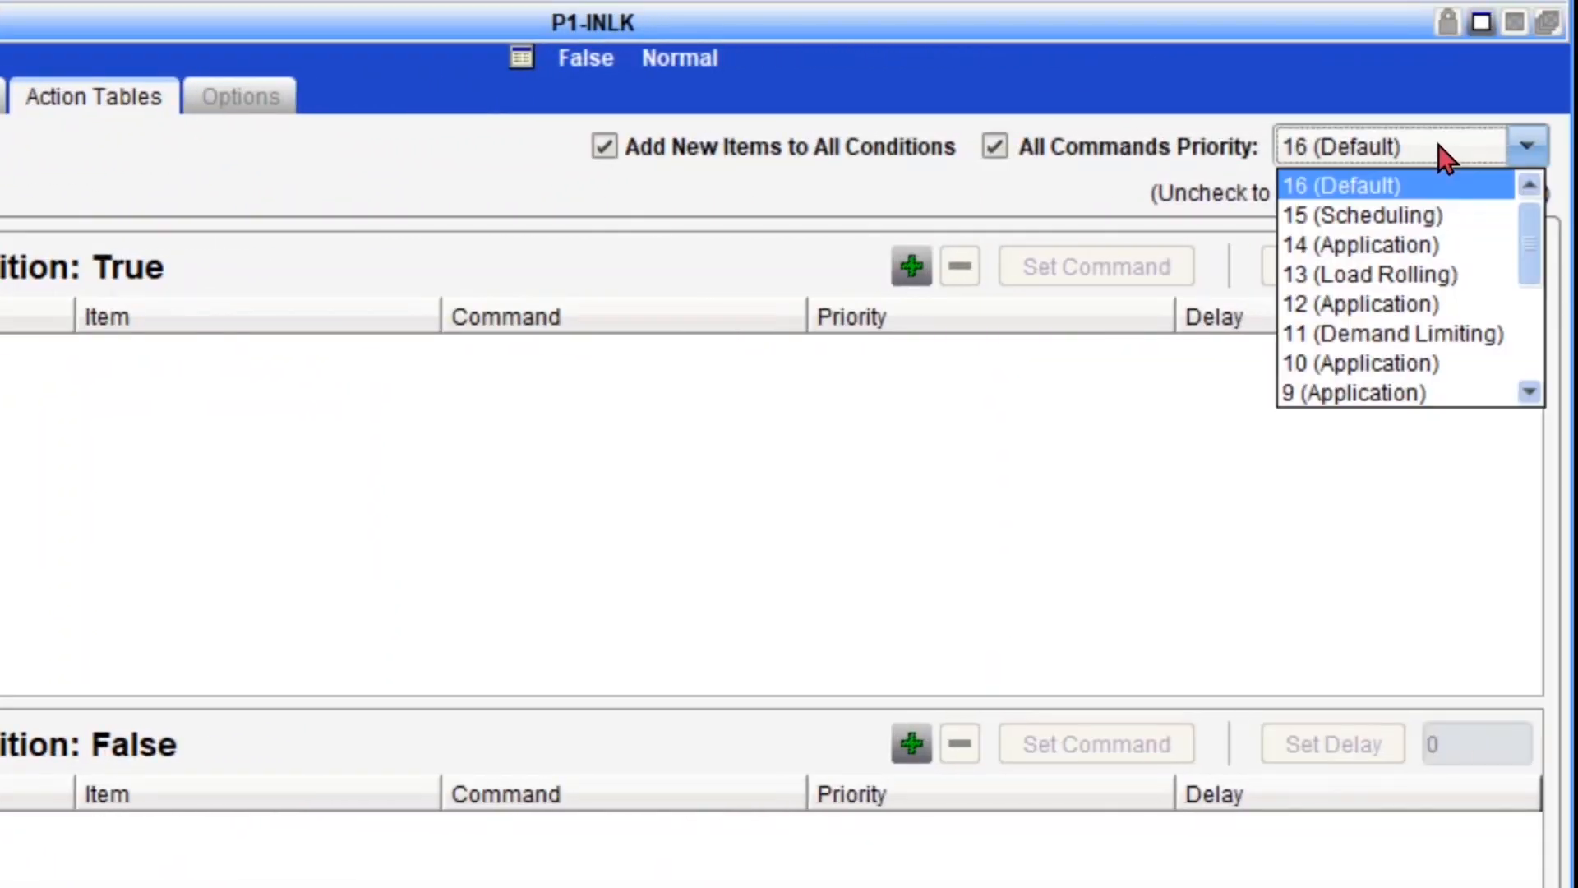
pyautogui.click(1452, 156)
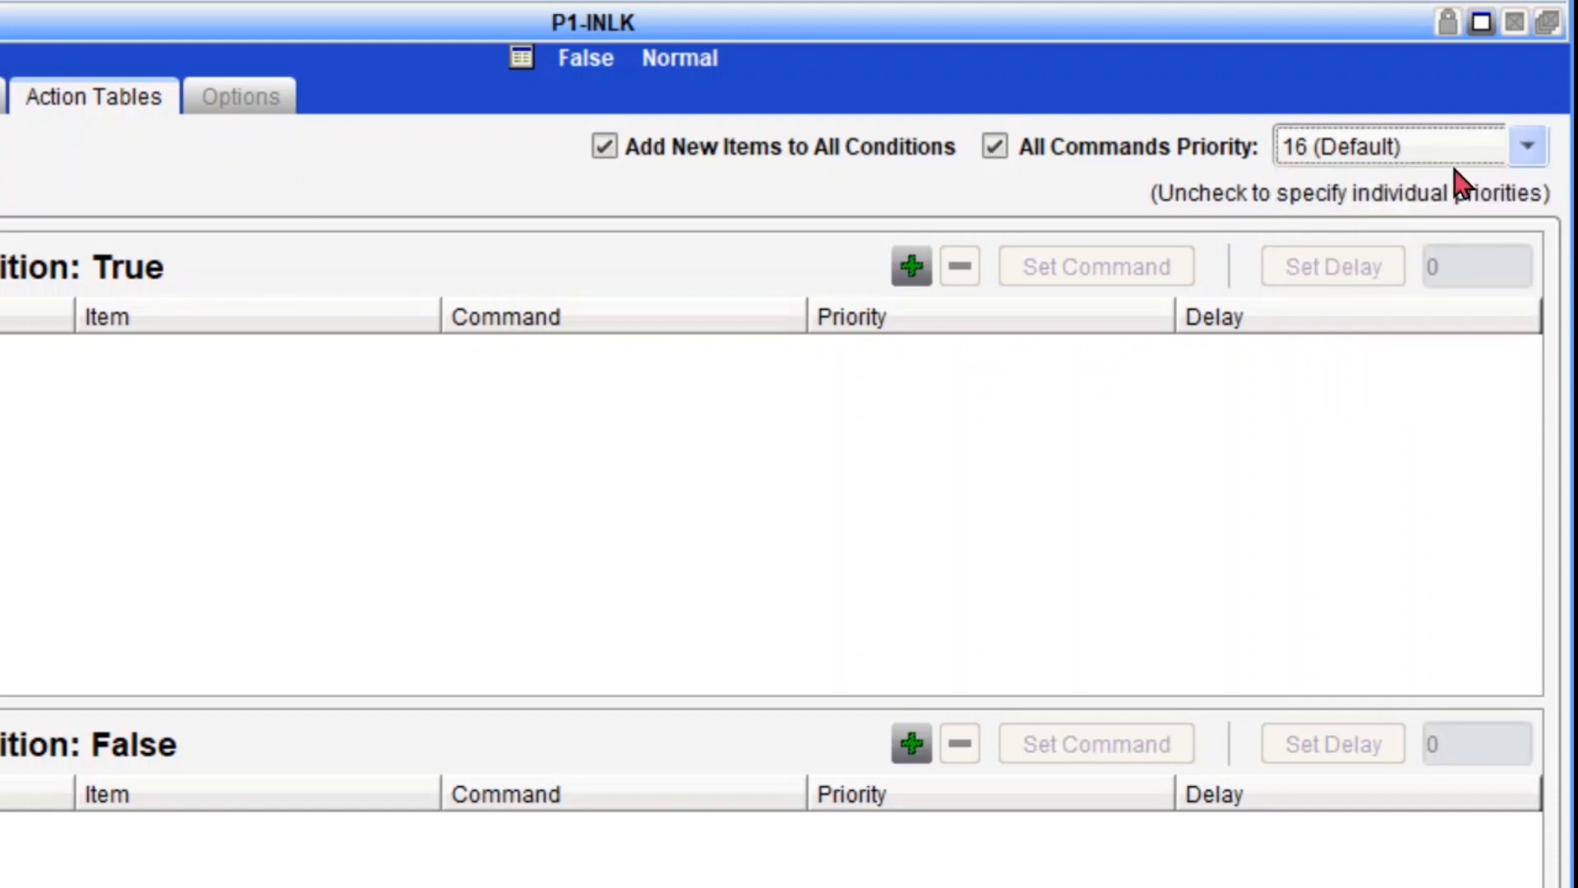
pyautogui.click(1452, 156)
pyautogui.click(1447, 216)
pyautogui.click(1448, 156)
pyautogui.click(1432, 244)
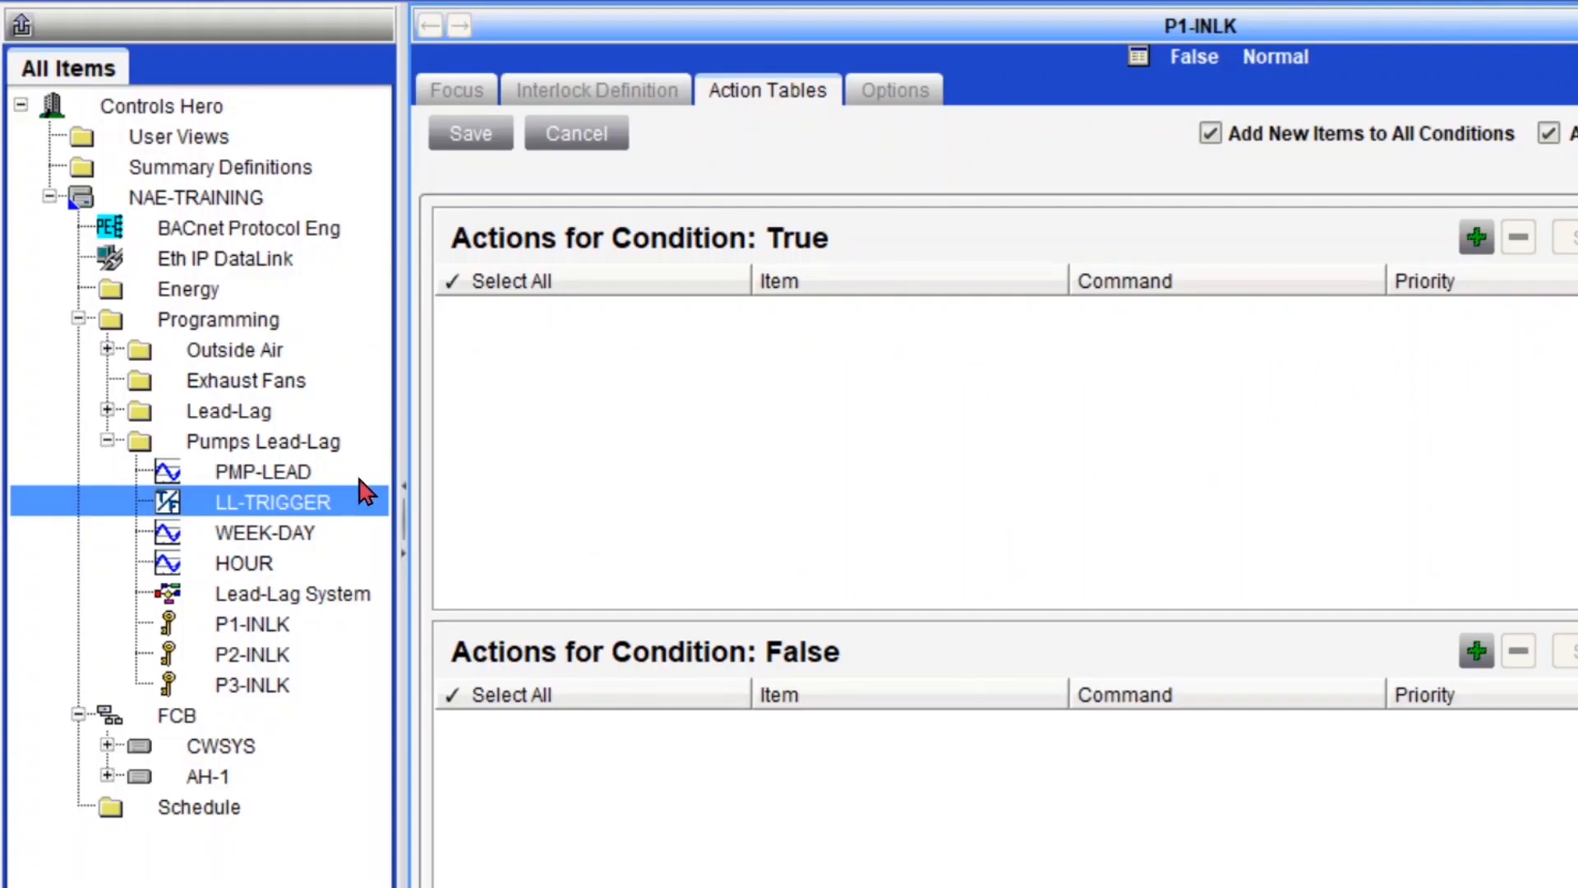
# Add PMP-LEAD to P1-INLK's action tables and remove its entry from the True condition
pyautogui.click(291, 475)
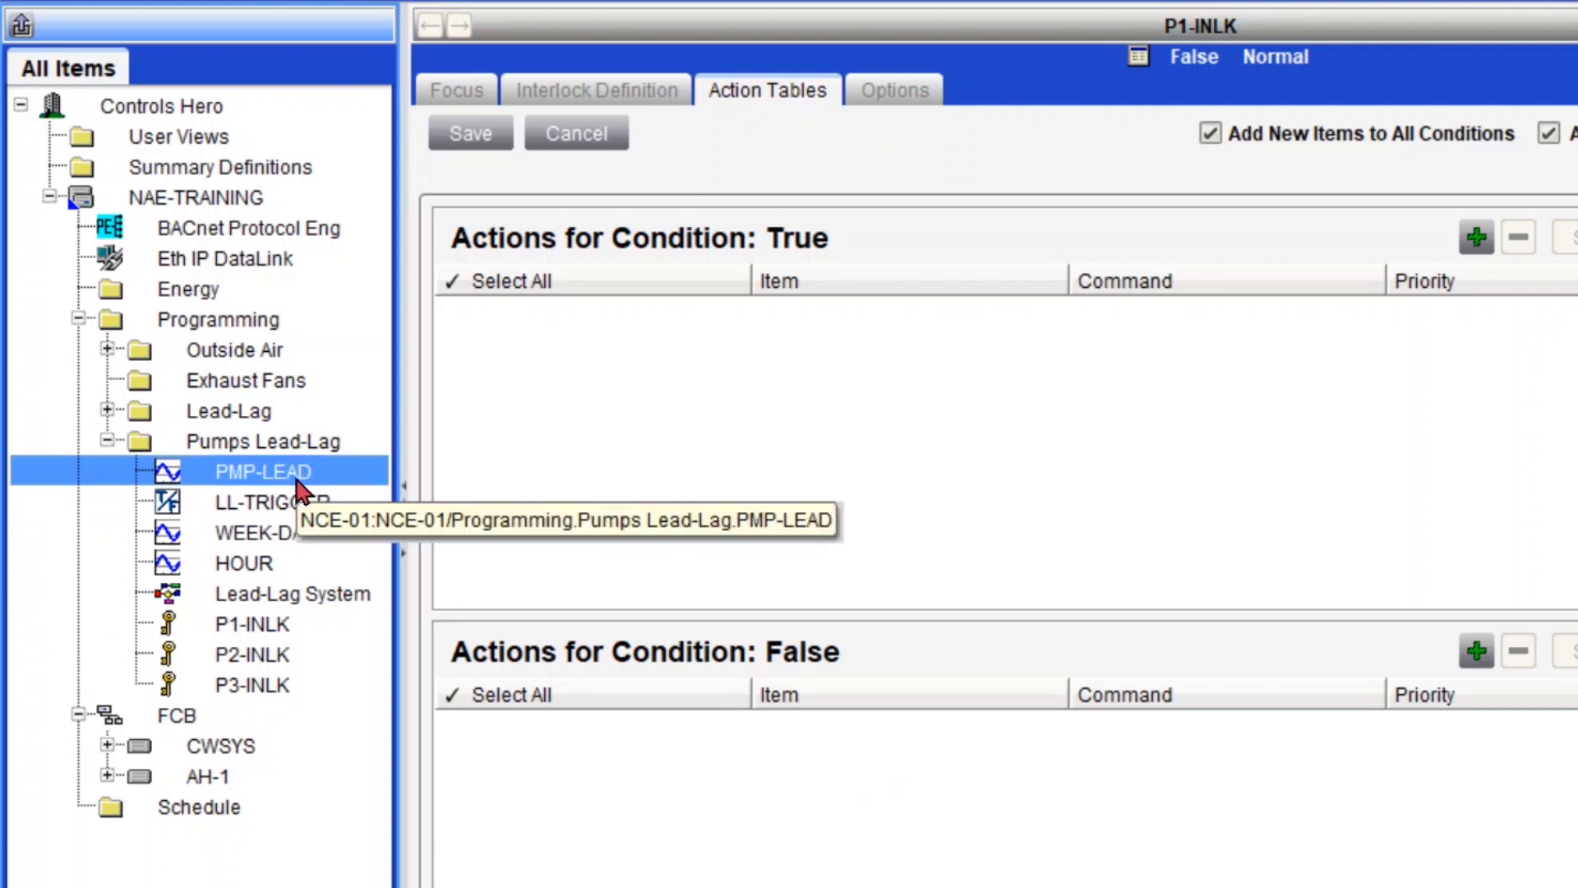
pyautogui.moveTo(301, 478)
pyautogui.mouseDown()
pyautogui.moveTo(447, 528)
pyautogui.moveTo(869, 813)
pyautogui.mouseUp()
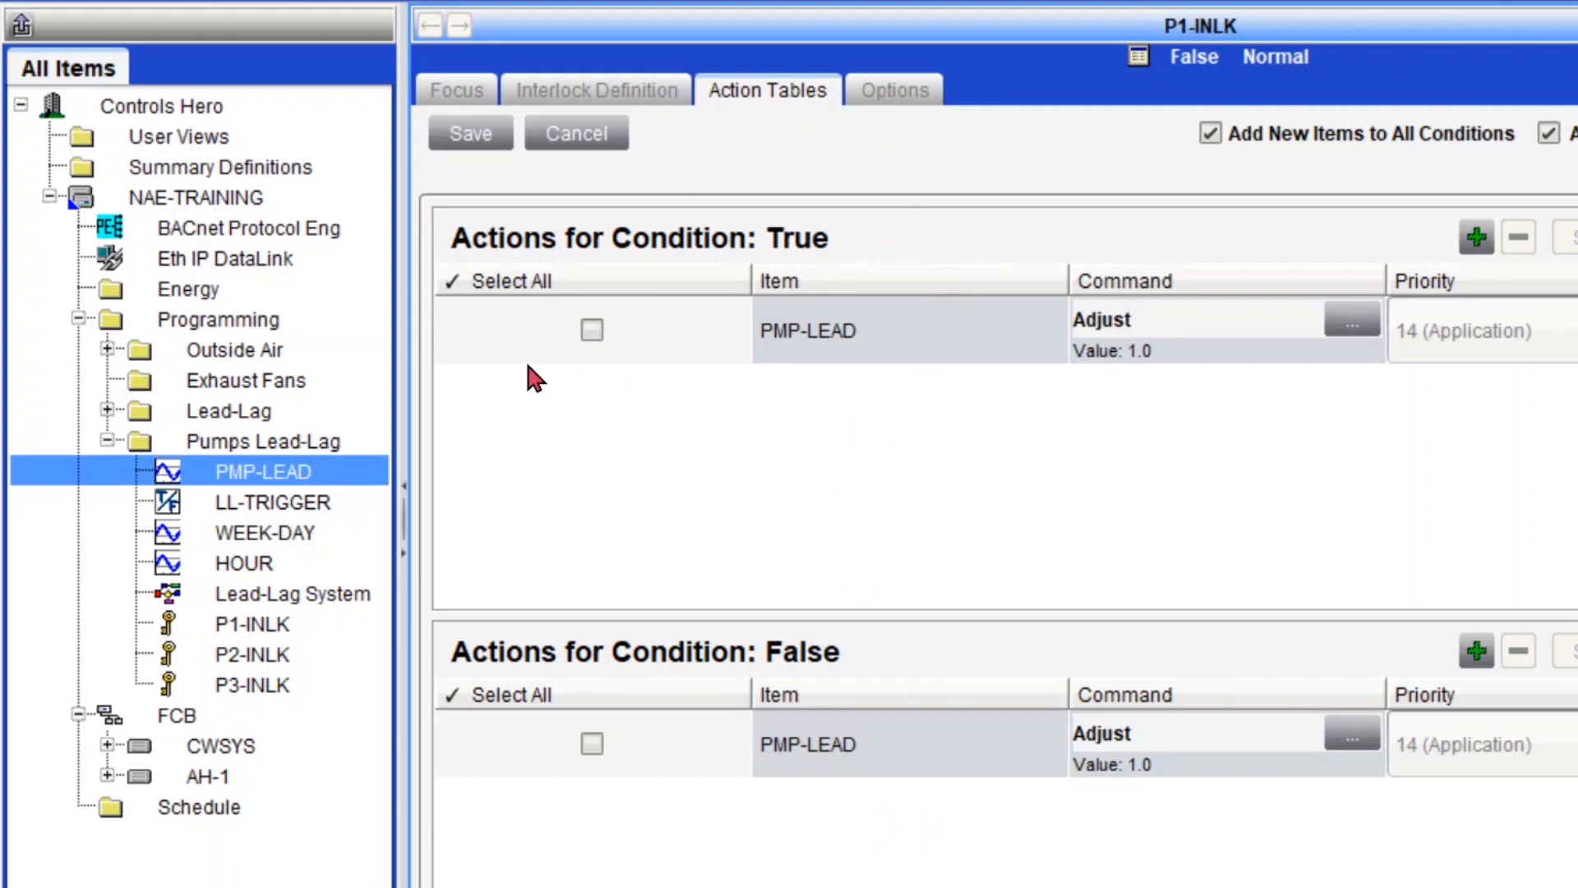
pyautogui.click(592, 330)
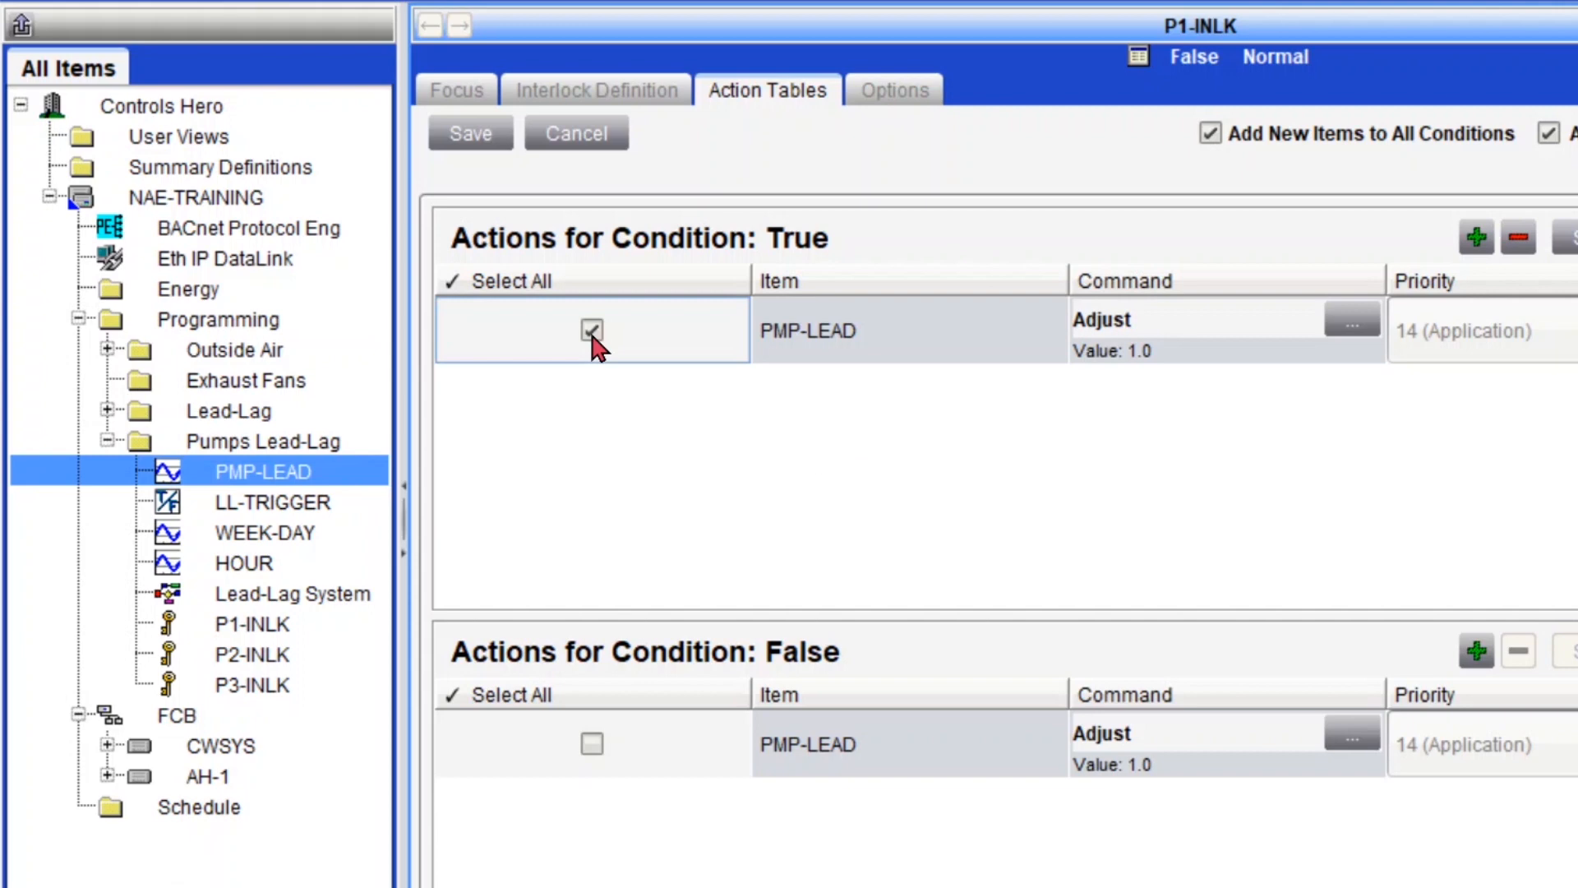
pyautogui.click(1520, 240)
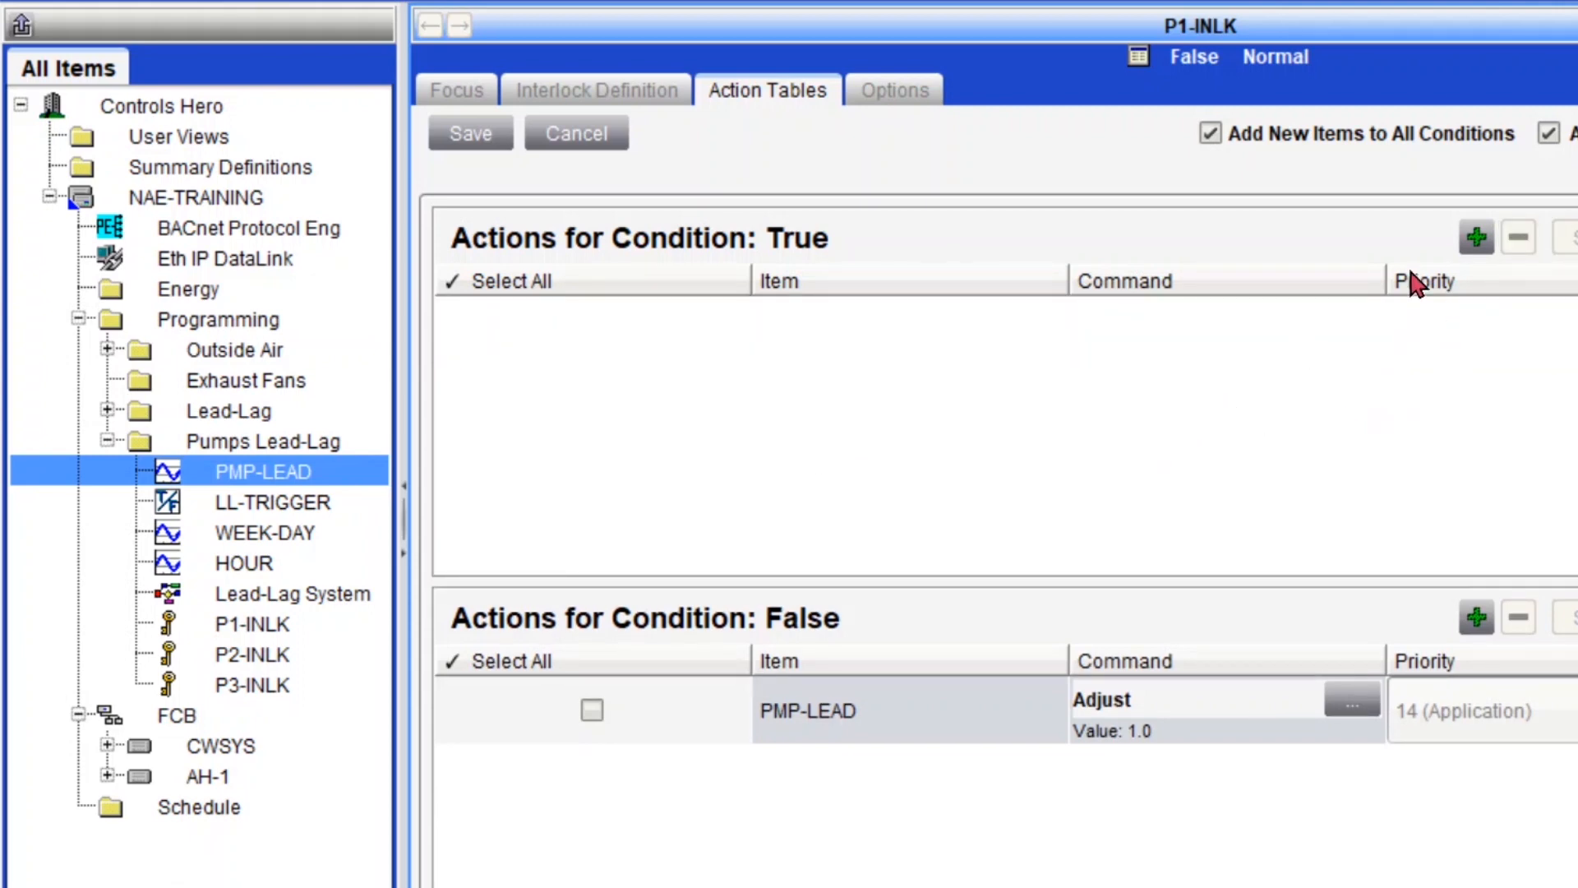
# Turn off adding new items to all conditions and set the False-condition PMP-LEAD action's delay to 5 seconds
pyautogui.click(1210, 132)
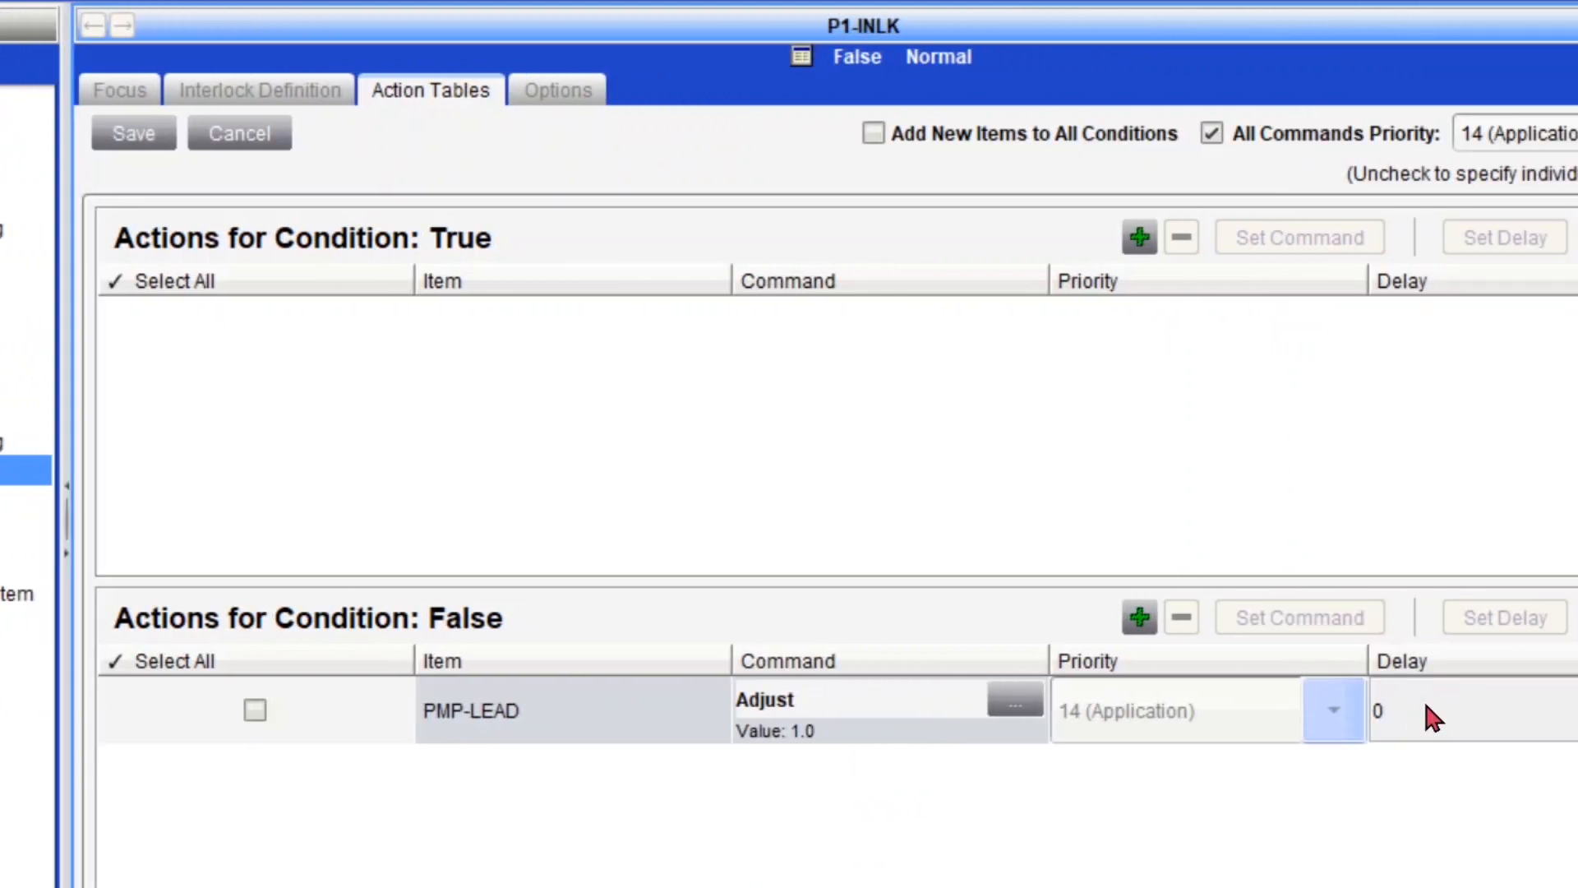
pyautogui.click(1424, 705)
pyautogui.press('Return')
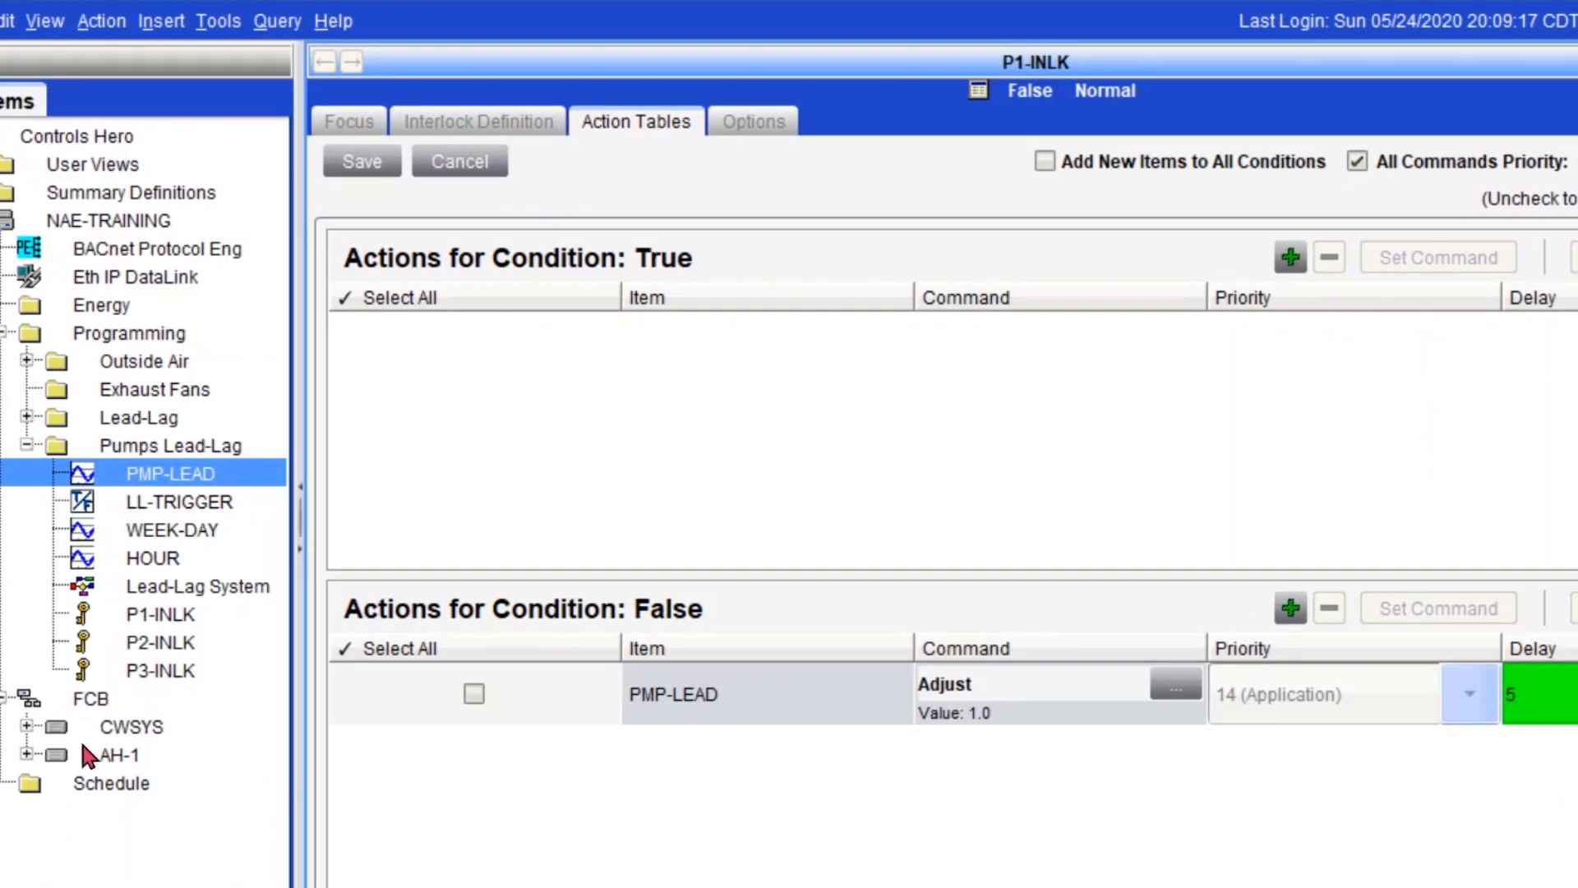
# Add P-LEAD from CWSYS to the False-condition actions, with an Adjust value of 1 and a delay of 5 seconds
pyautogui.click(27, 726)
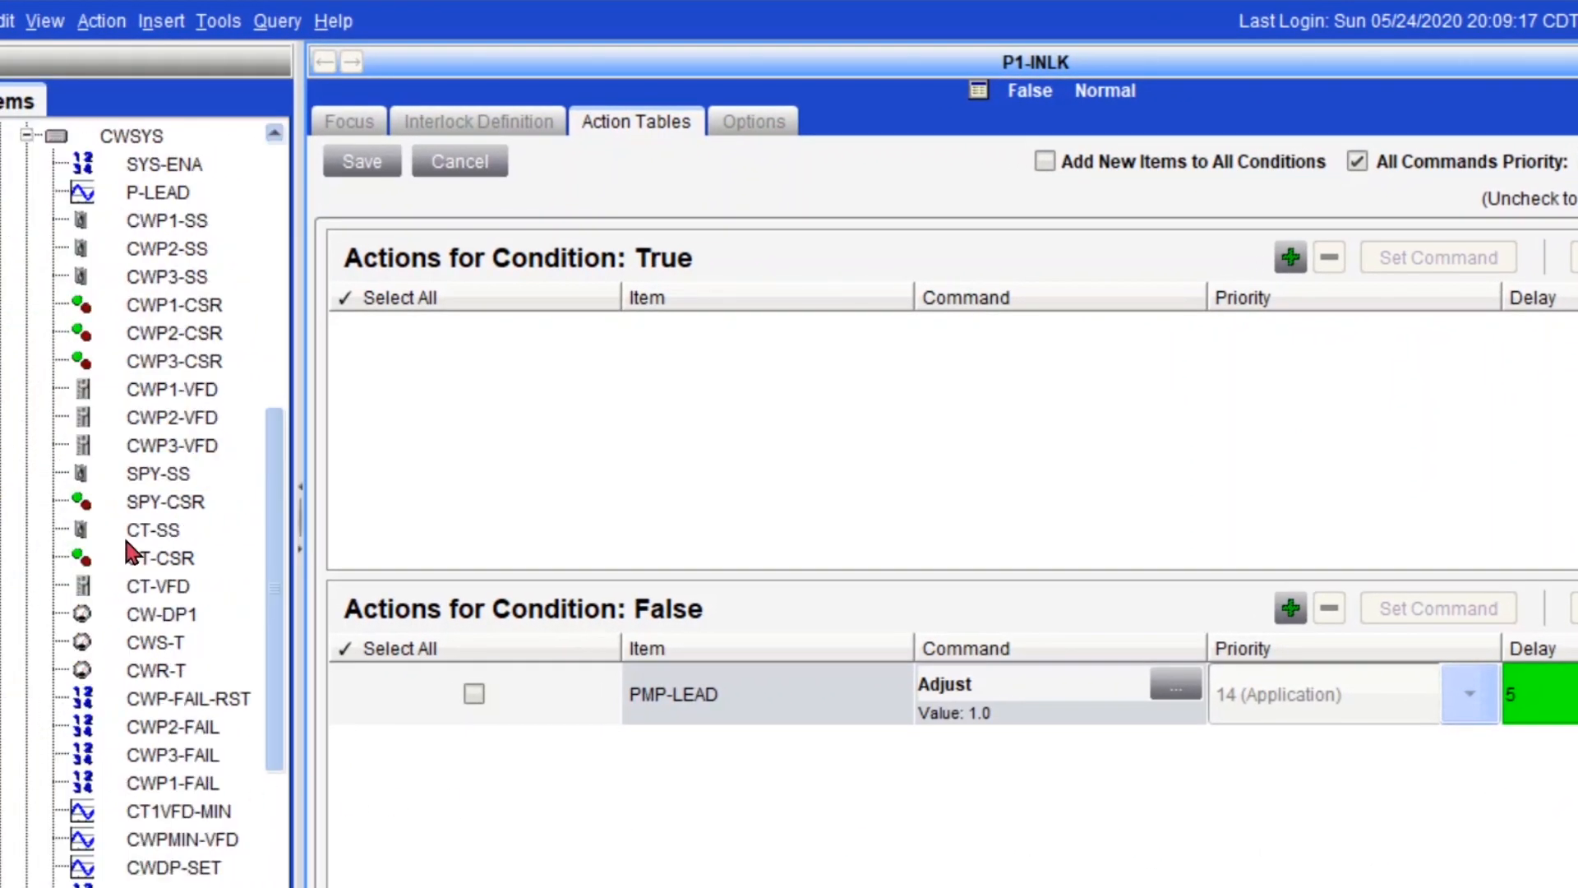
pyautogui.click(177, 197)
pyautogui.moveTo(176, 206); pyautogui.dragTo(545, 795)
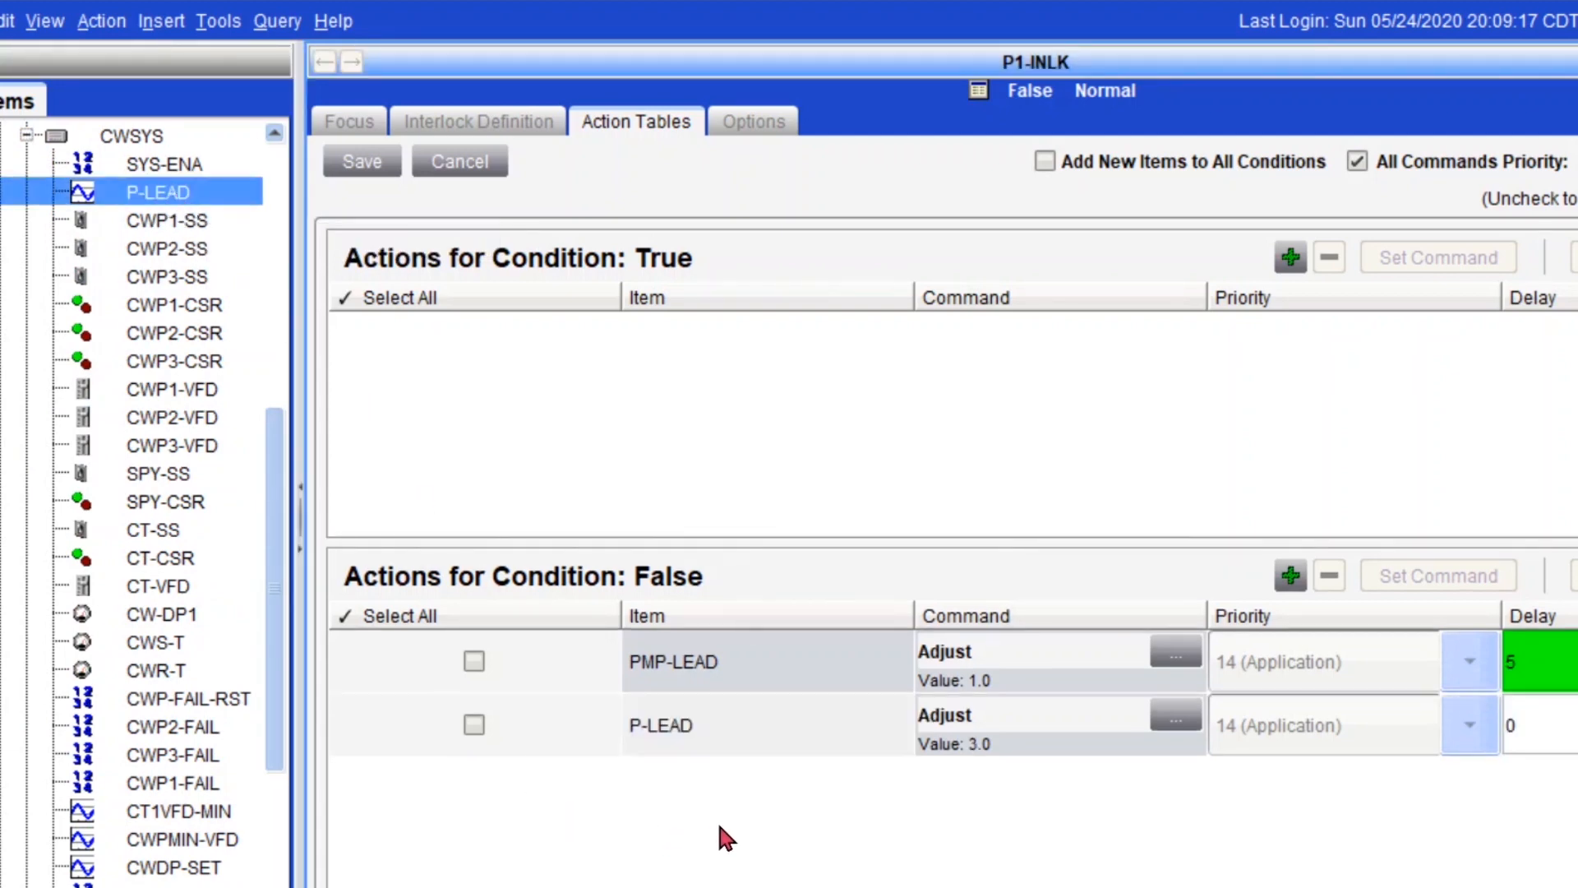
pyautogui.click(1189, 715)
pyautogui.doubleClick(894, 508)
pyautogui.write('1')
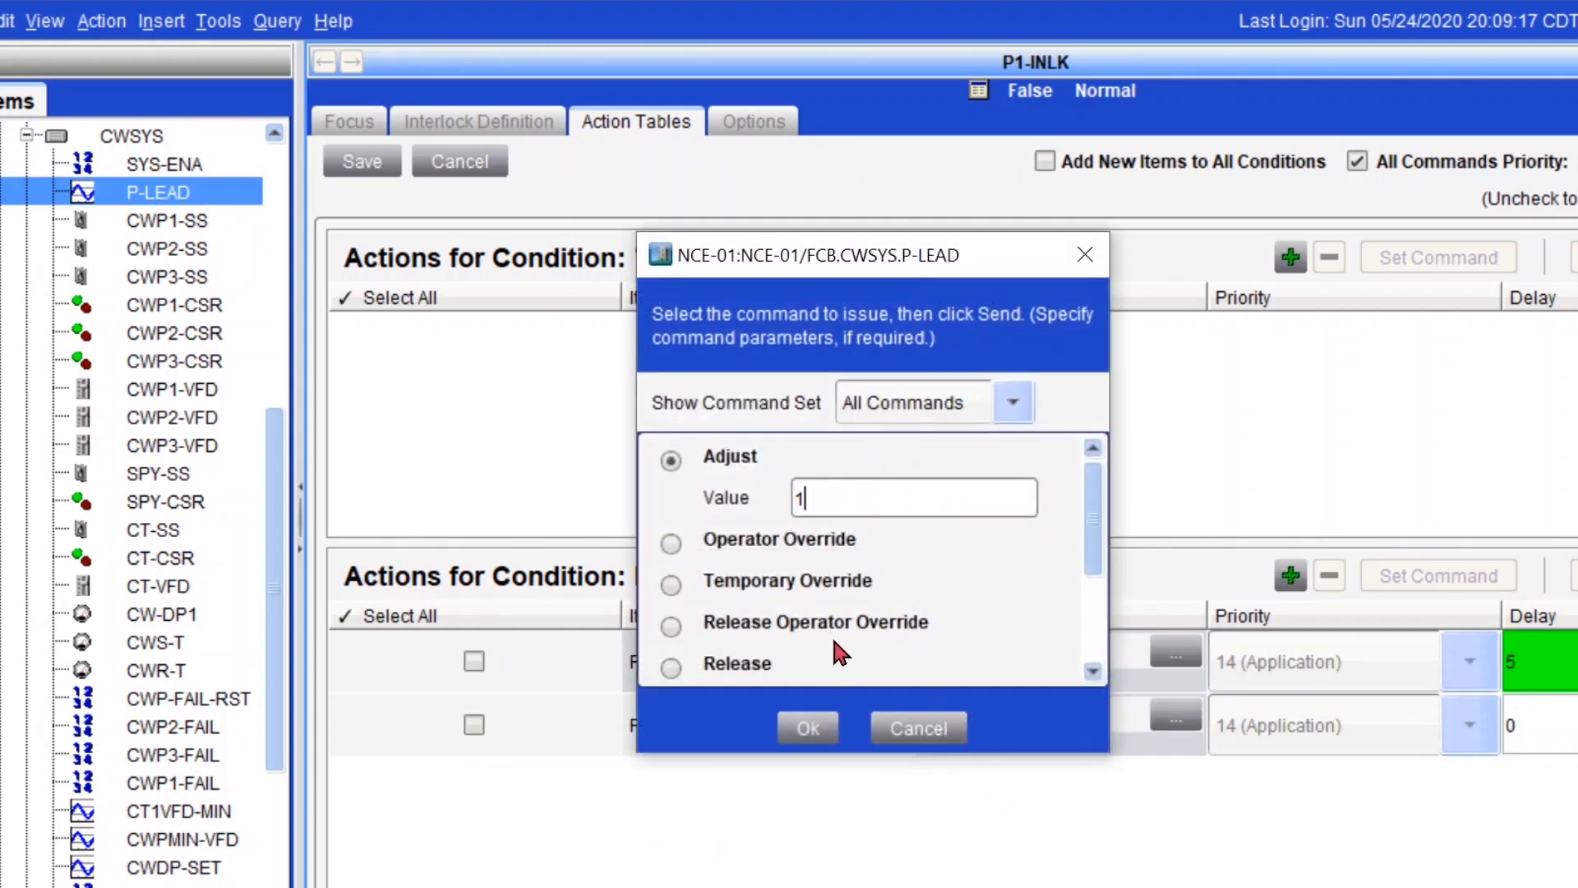
pyautogui.click(807, 728)
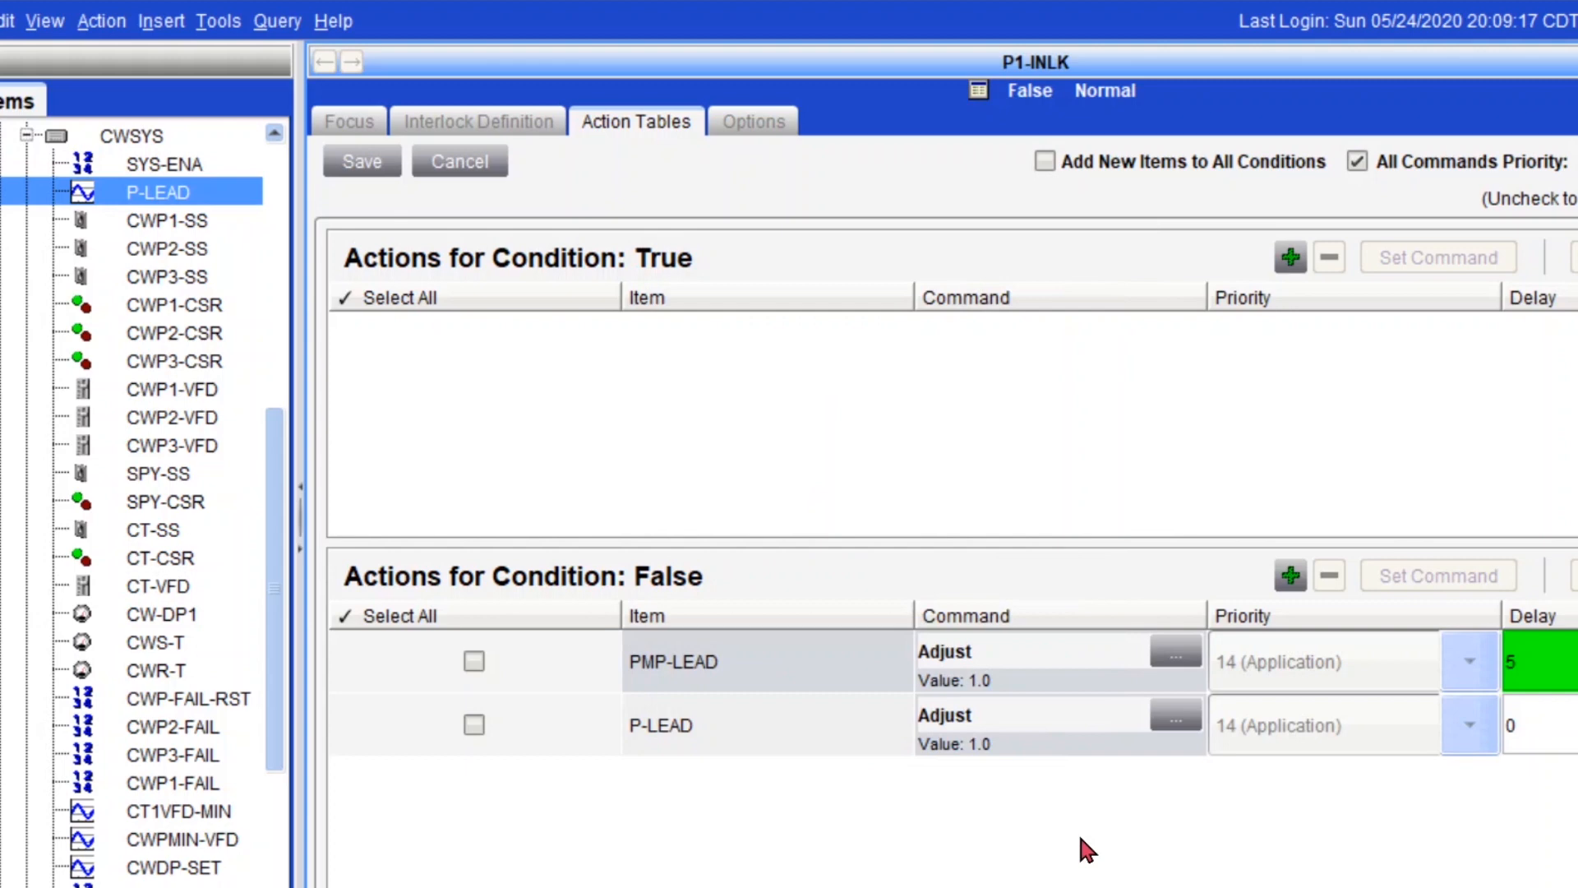
pyautogui.doubleClick(1556, 725)
pyautogui.press('Return')
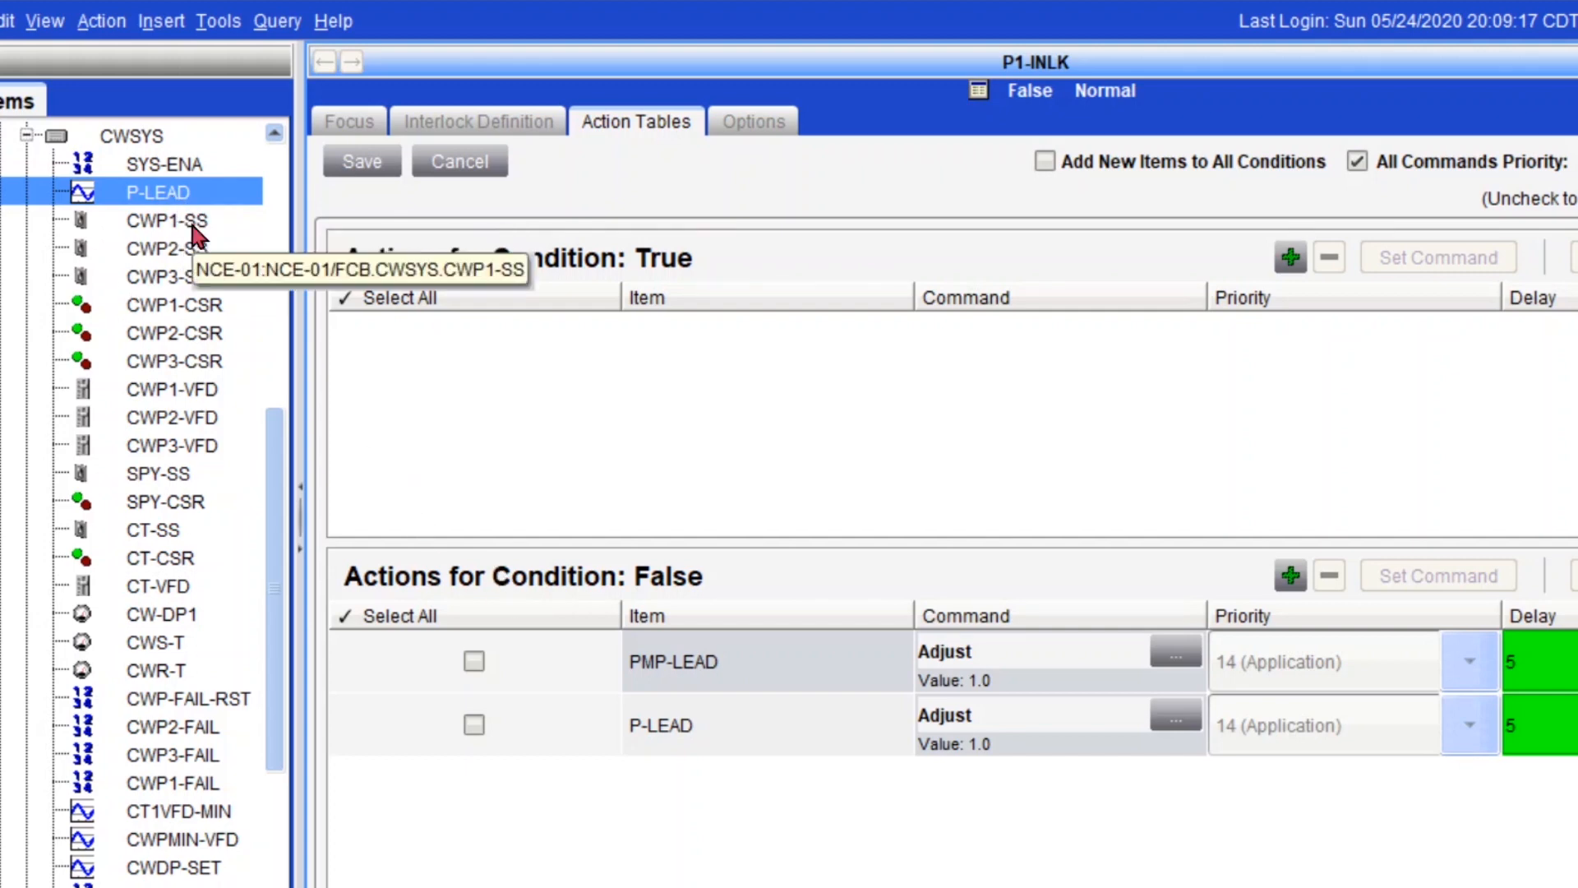
# Try adding CWP1-SS, CWP2-SS and CWP3-SS to the False-condition actions with CWP1-SS set to Start, and remove all three
pyautogui.click(197, 233)
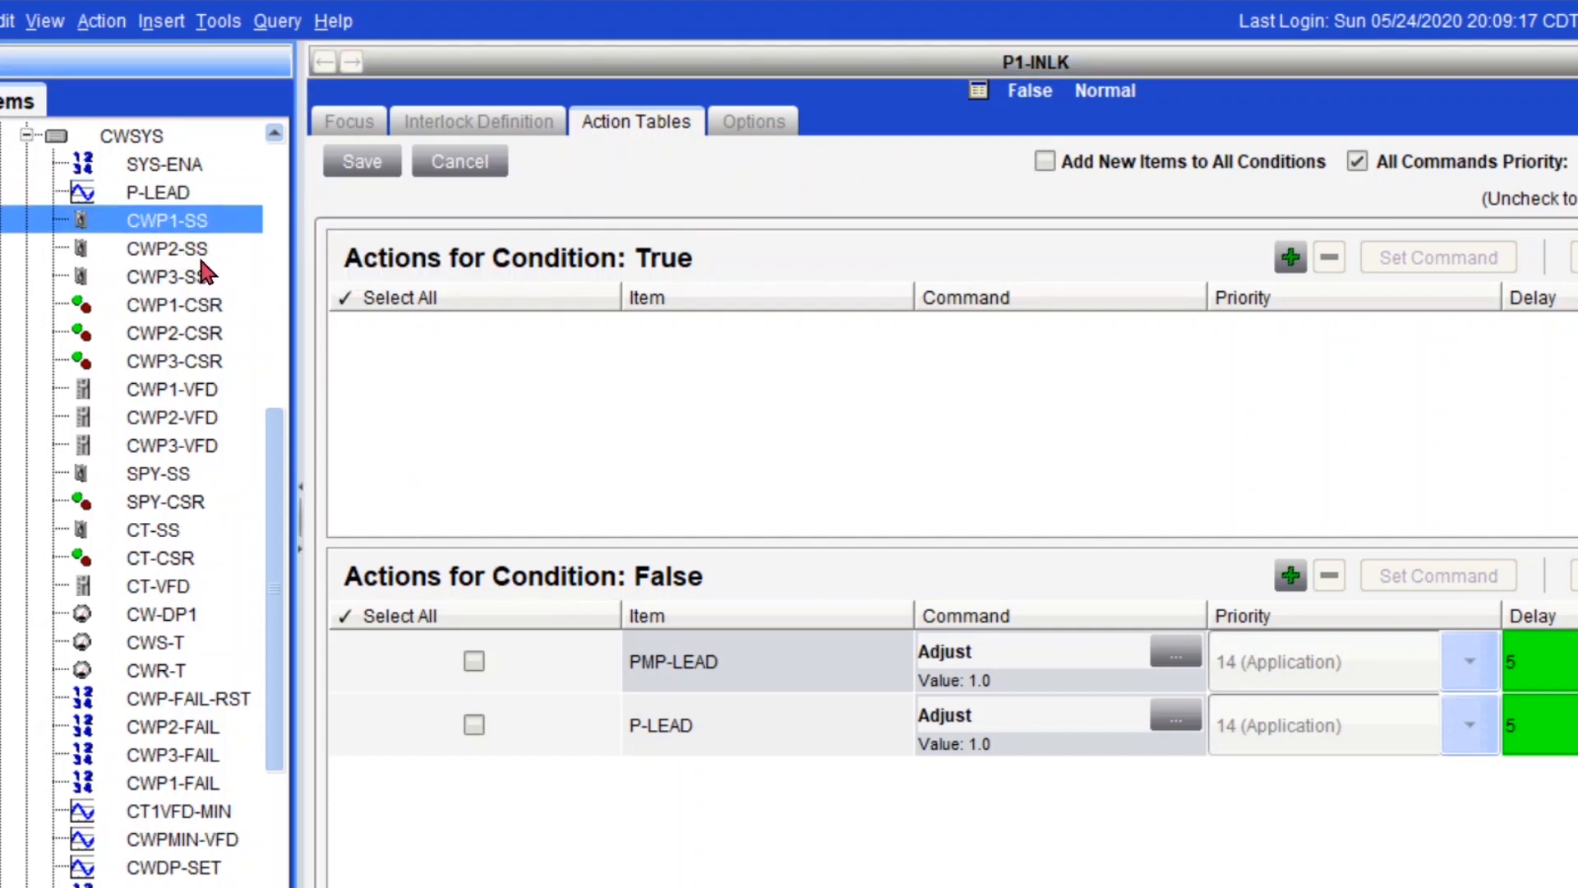
pyautogui.keyDown('shift'); pyautogui.click(200, 280); pyautogui.keyUp('shift')
pyautogui.moveTo(198, 233); pyautogui.dragTo(575, 830)
pyautogui.click(1182, 710)
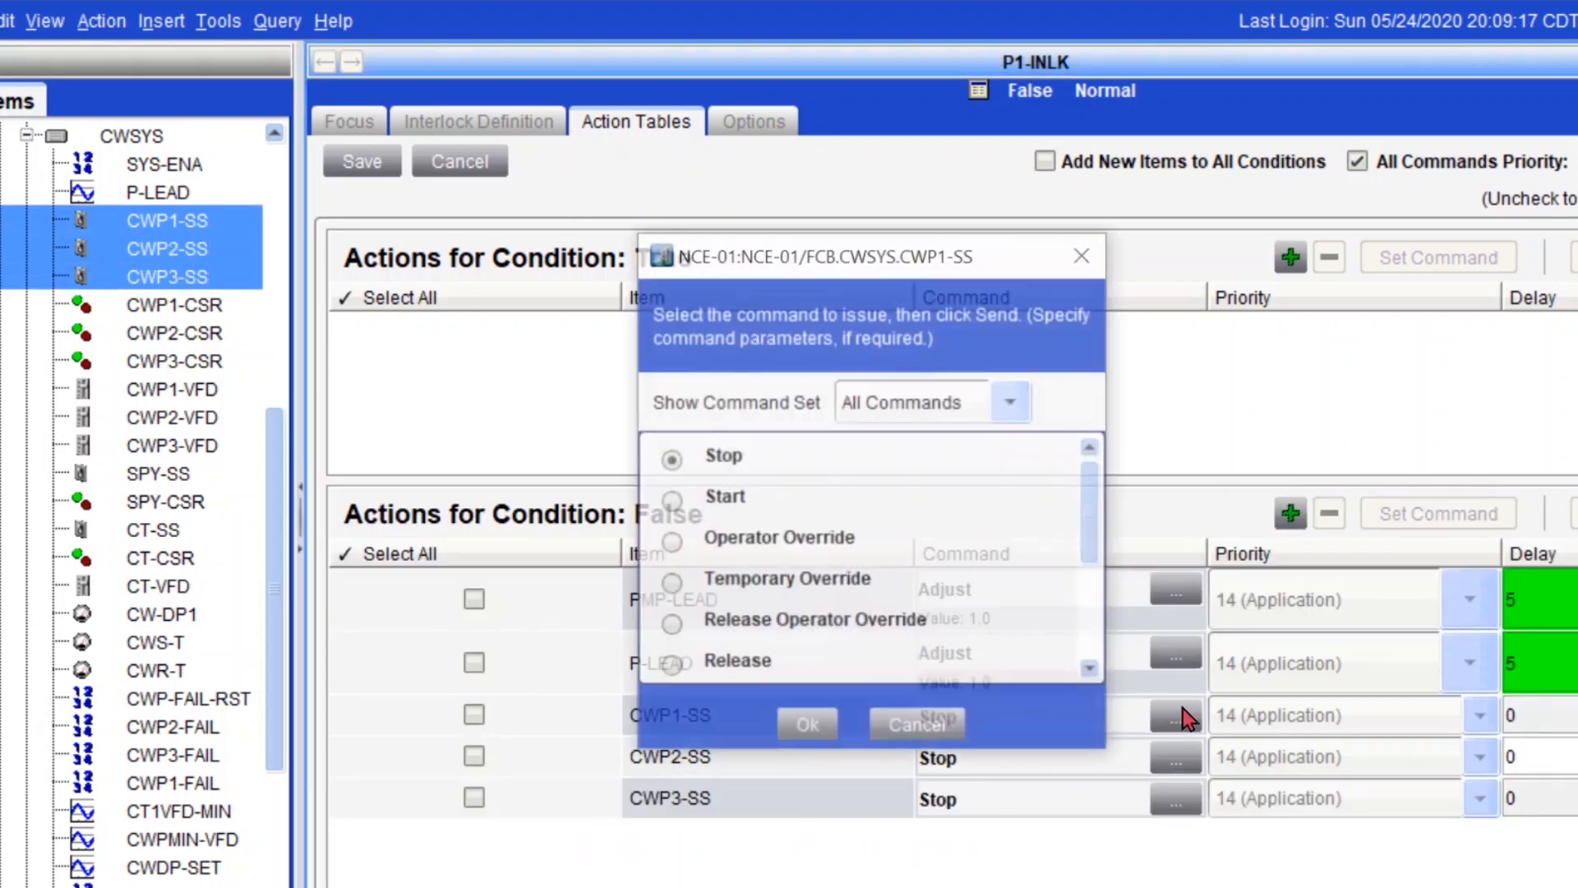
pyautogui.click(797, 725)
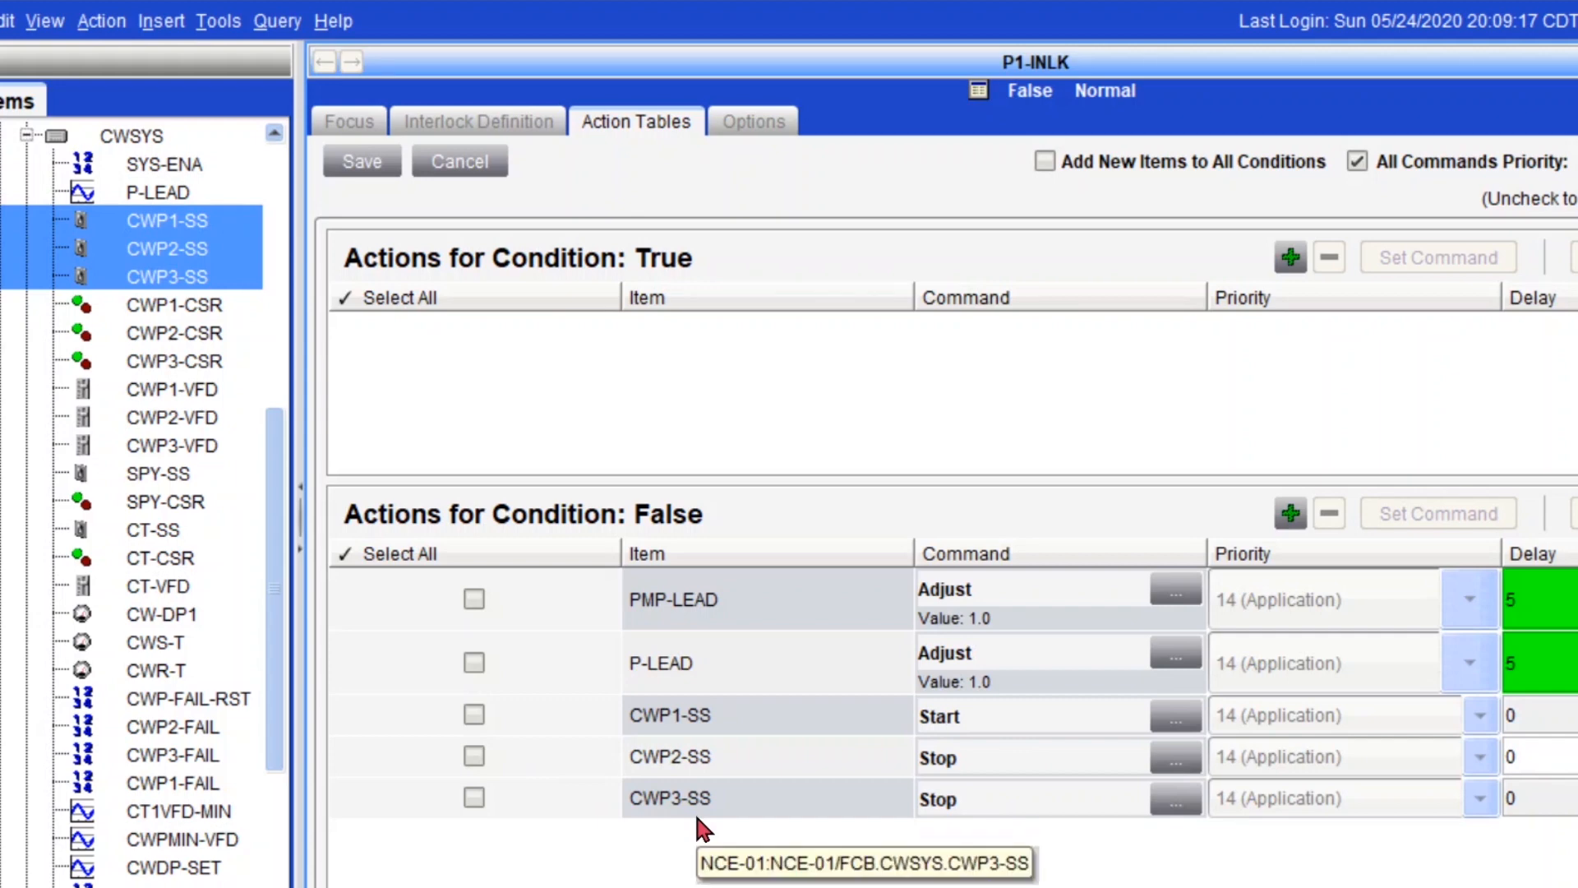
pyautogui.click(474, 714)
pyautogui.click(474, 756)
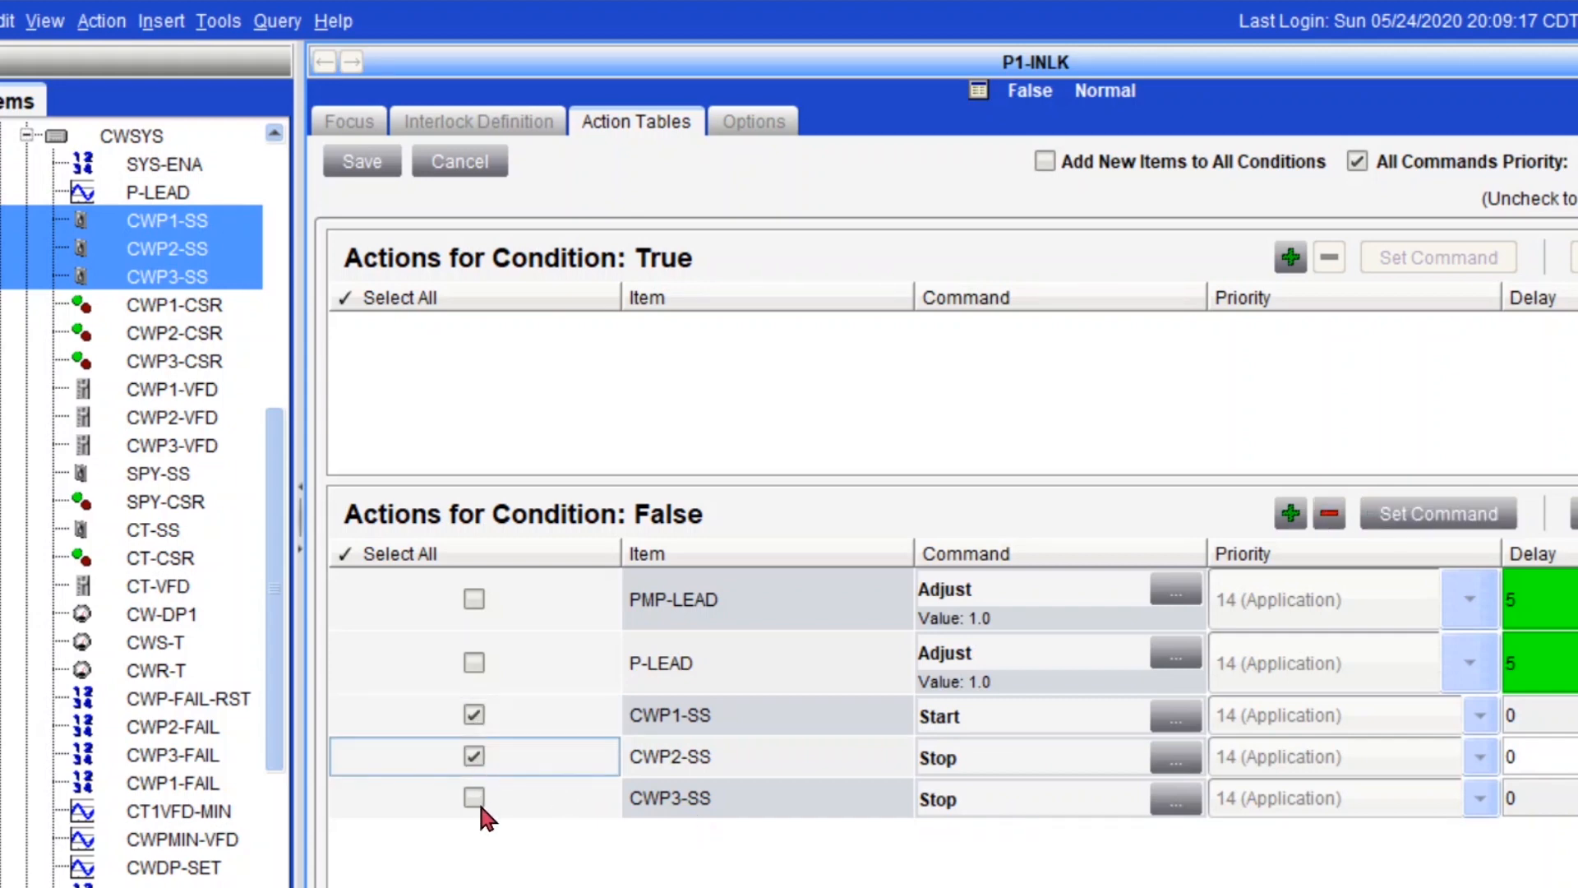
pyautogui.click(475, 797)
pyautogui.click(1328, 517)
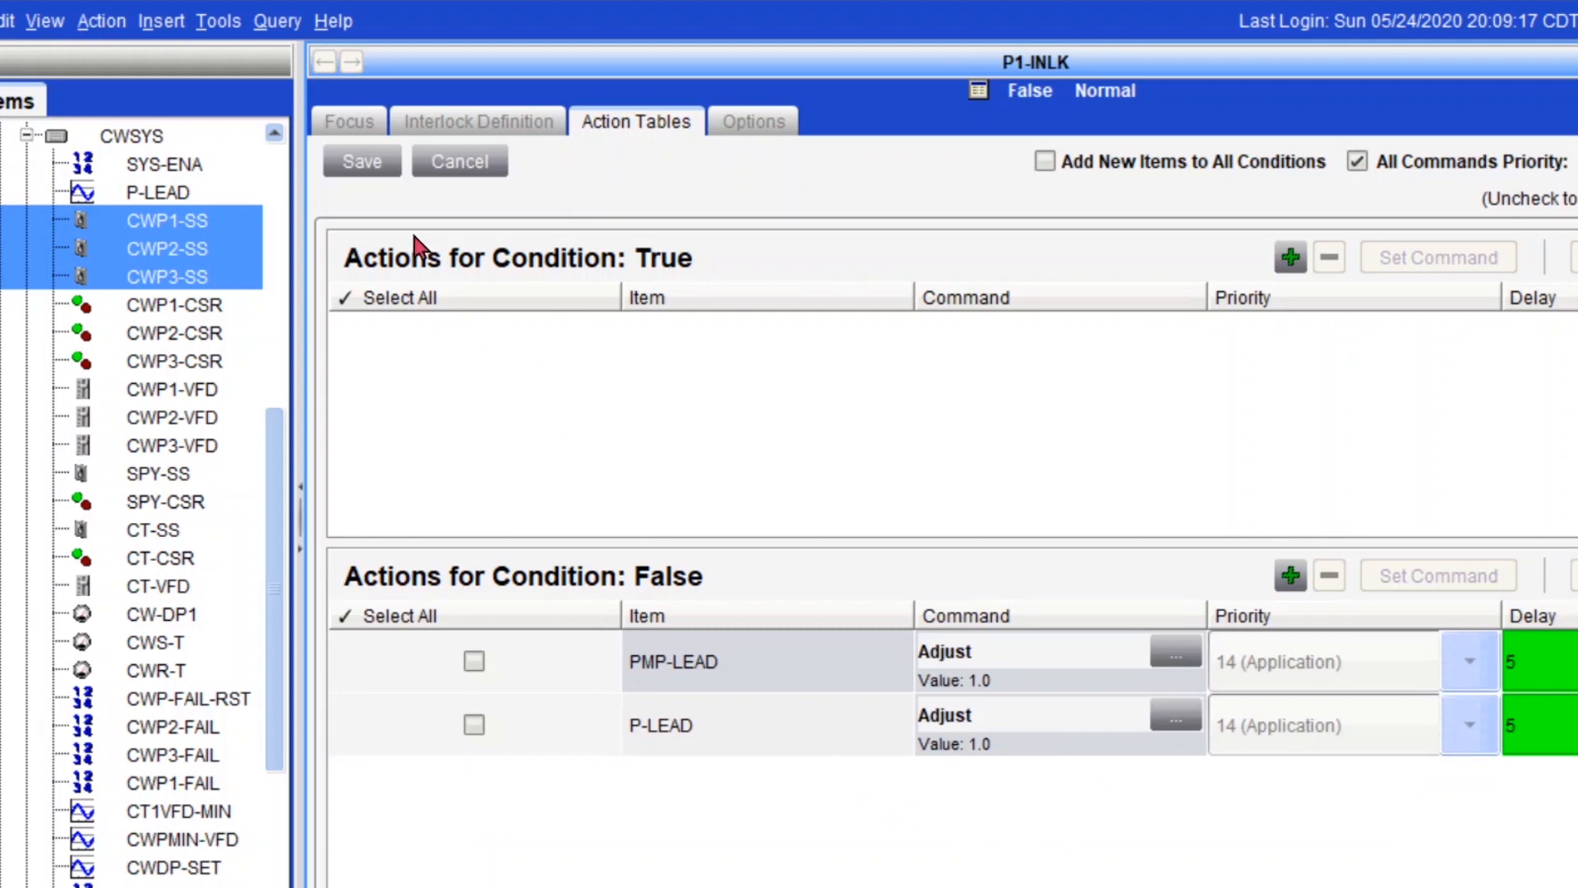
# Save P1-INLK's action tables
pyautogui.click(355, 166)
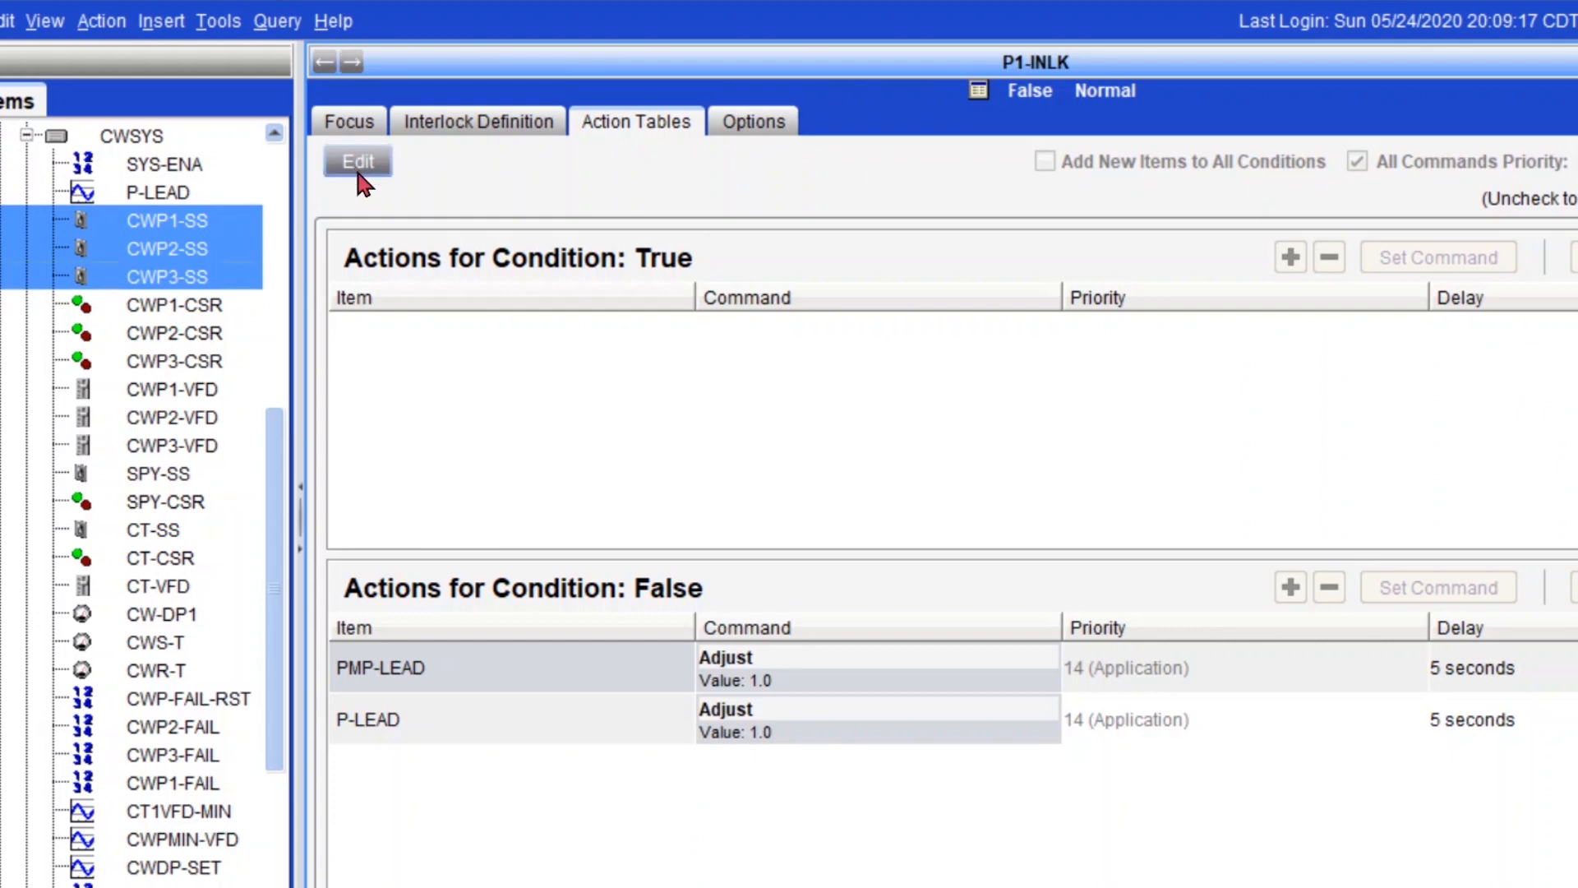
# Add PMP-LEAD and LL-TRIGGER as condition items in P2-INLK's interlock definition
pyautogui.scroll(7, 193, 497)
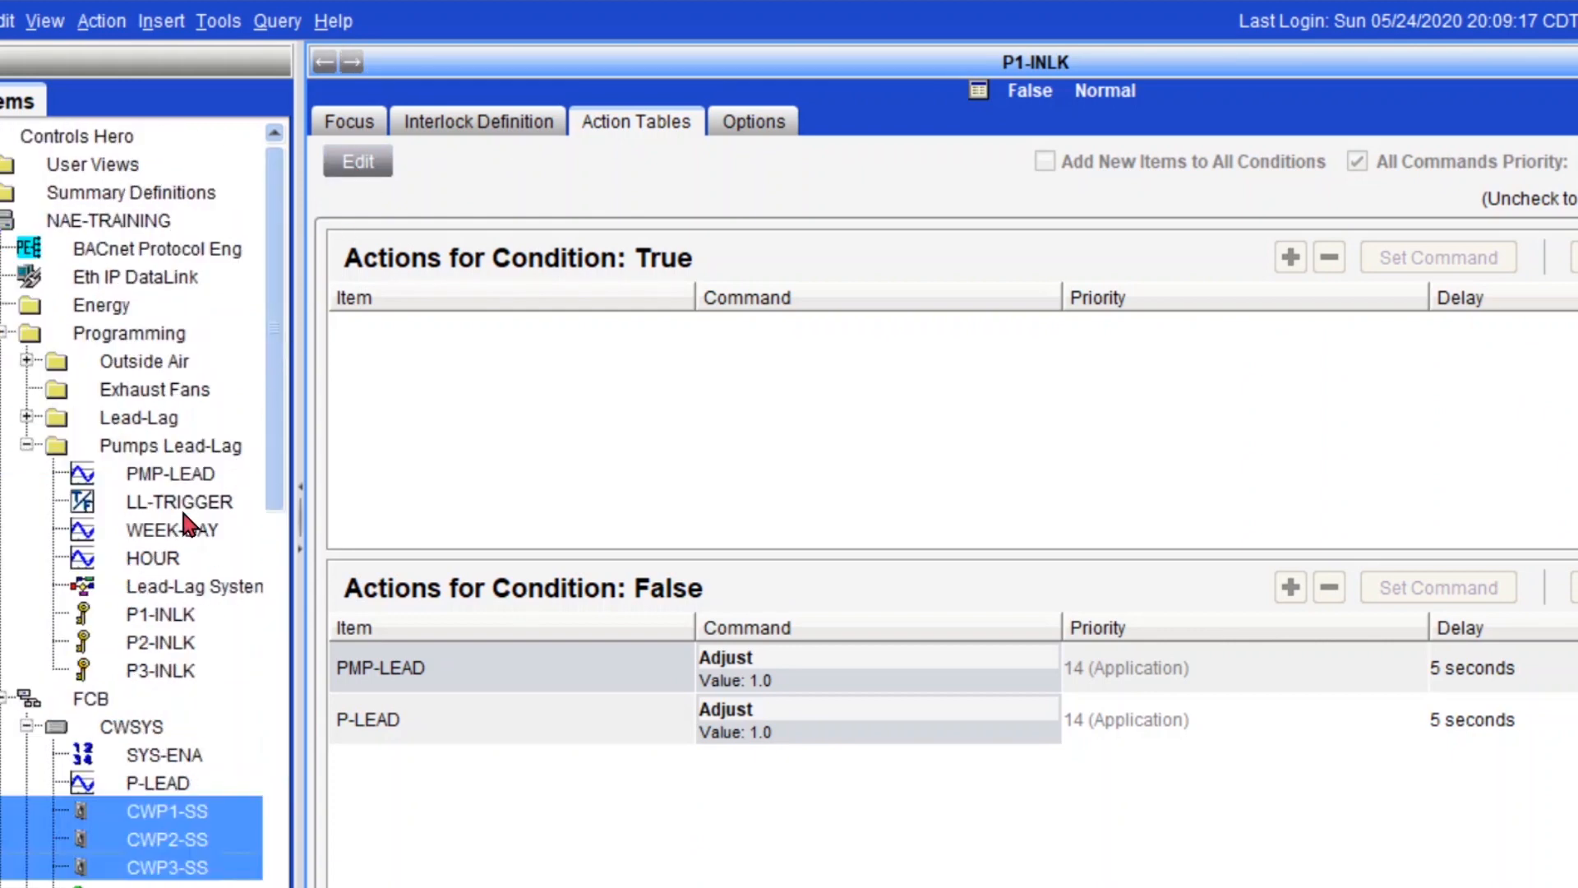
pyautogui.click(209, 643)
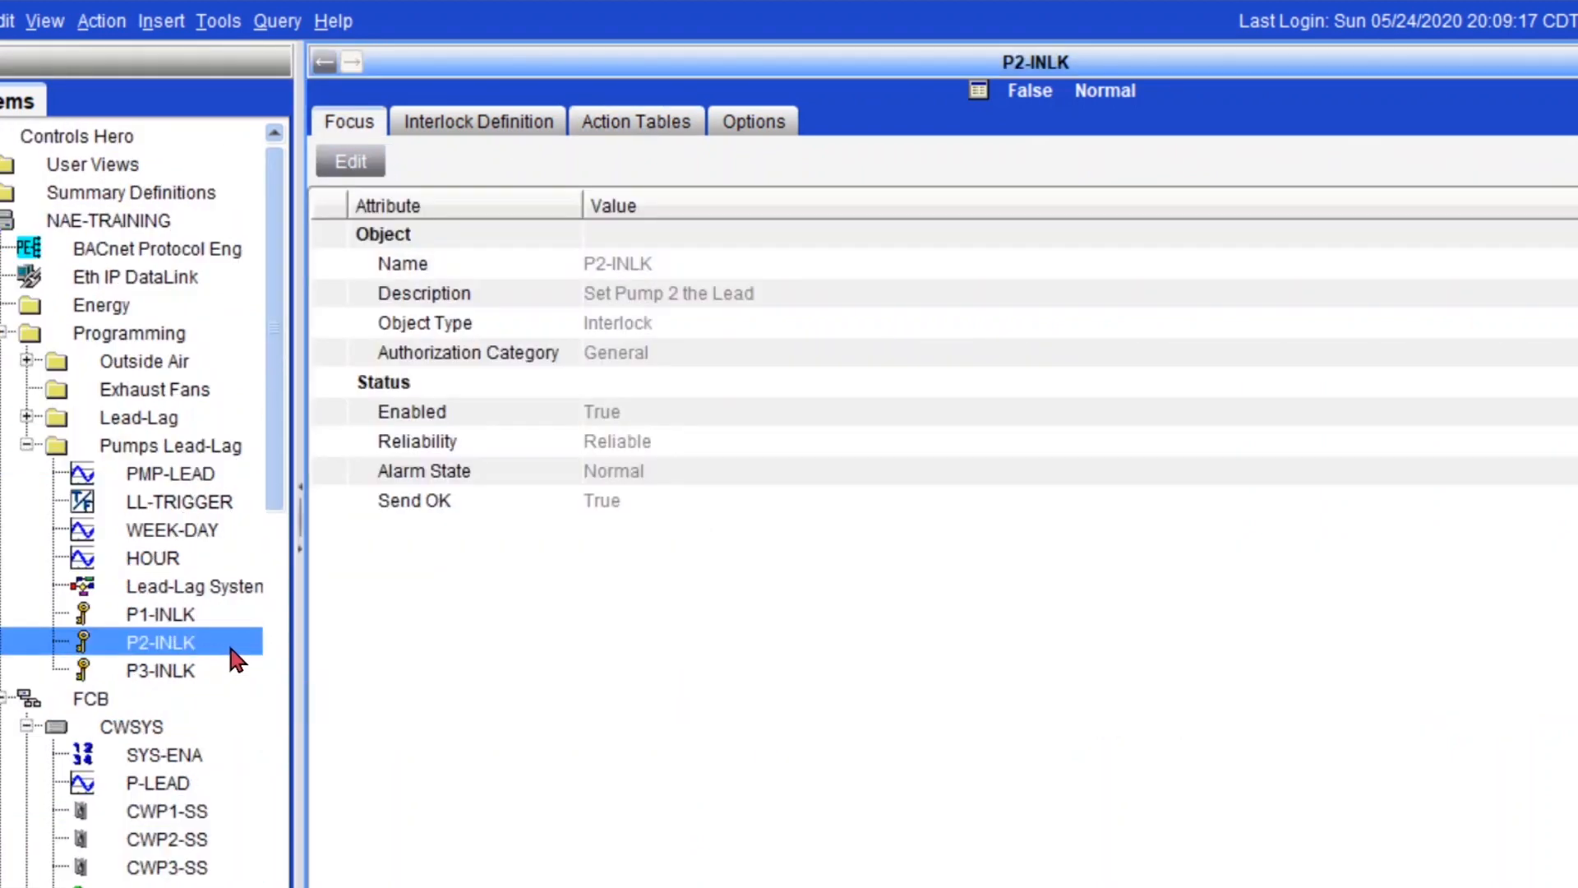
pyautogui.click(437, 122)
pyautogui.click(360, 162)
pyautogui.moveTo(207, 477); pyautogui.dragTo(606, 387)
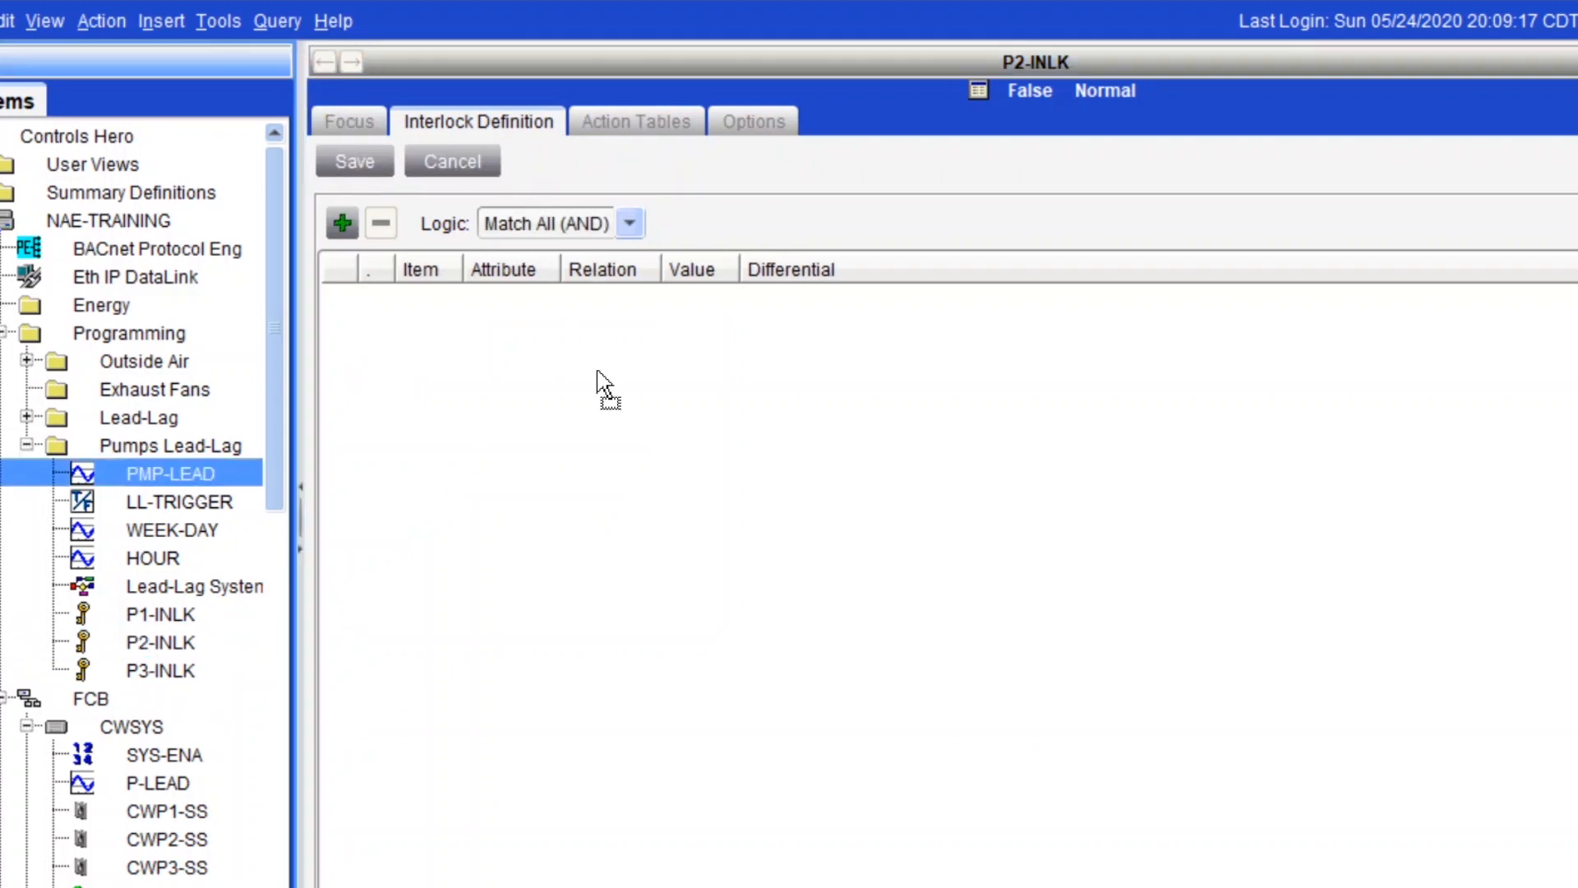
pyautogui.click(223, 503)
pyautogui.moveTo(689, 477); pyautogui.dragTo(689, 477)
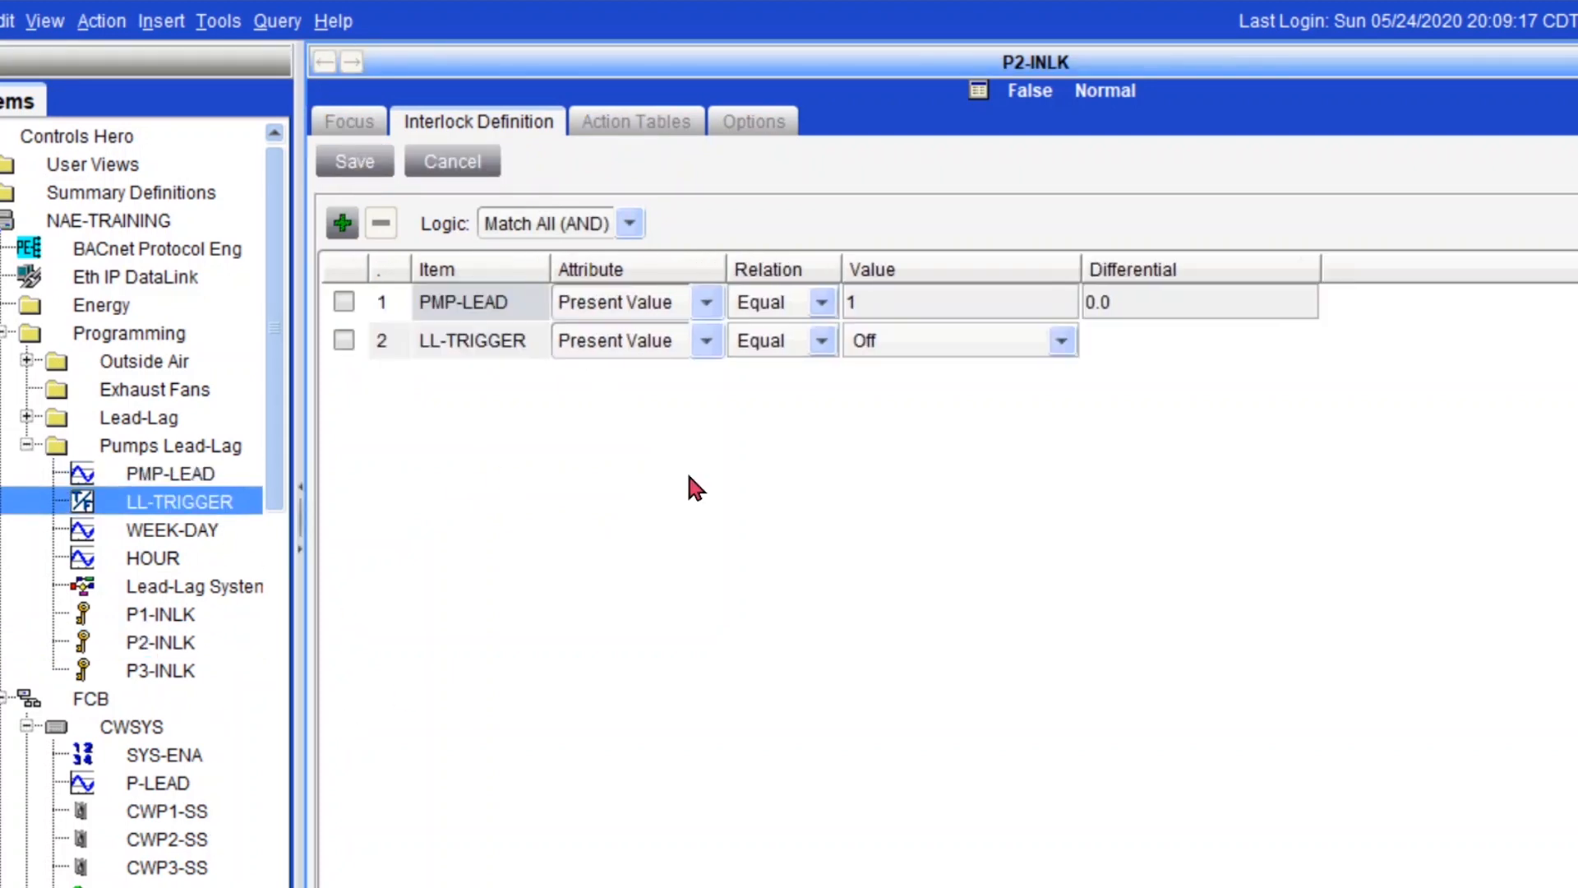
# Set P2-INLK's conditions to PMP-LEAD equal to 1 and LL-TRIGGER equal to On, and save the definition
pyautogui.click(883, 304)
pyautogui.doubleClick(888, 303)
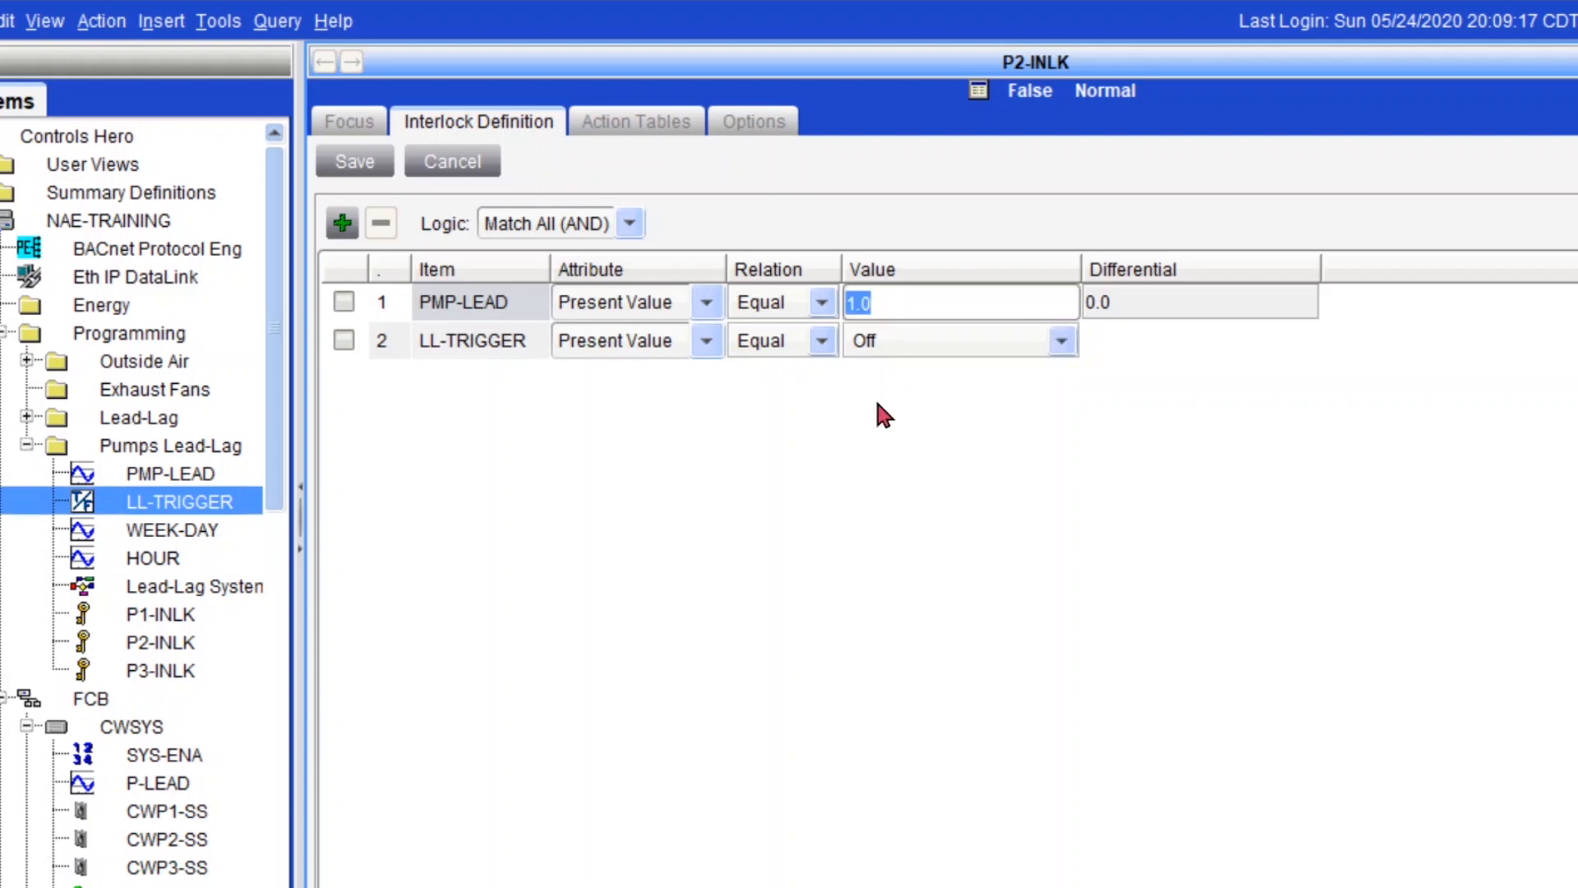
pyautogui.click(1060, 340)
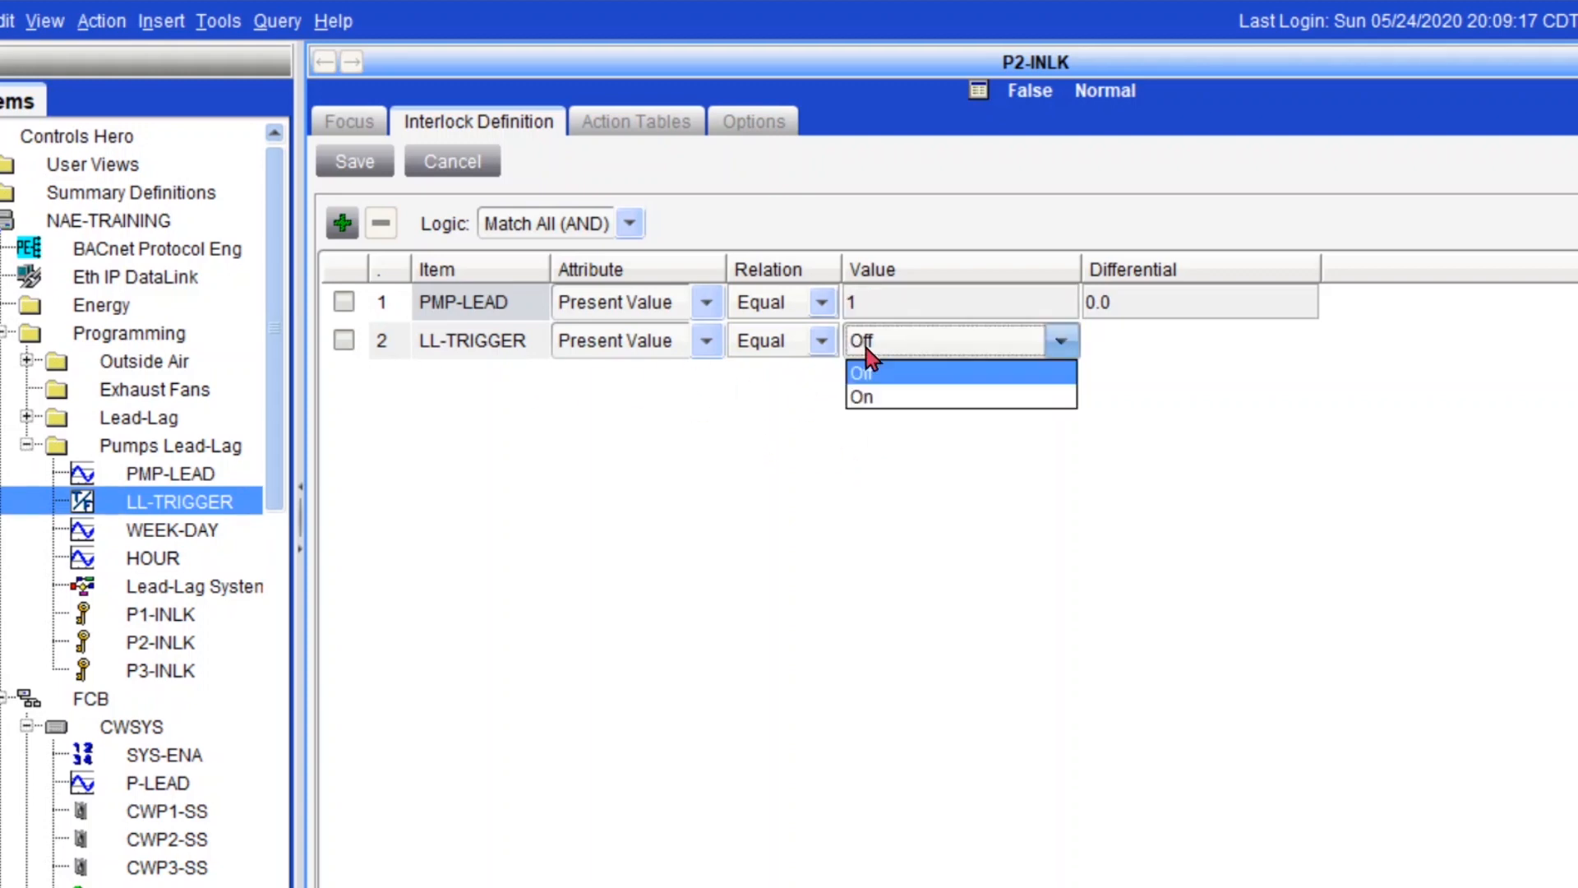
pyautogui.click(895, 402)
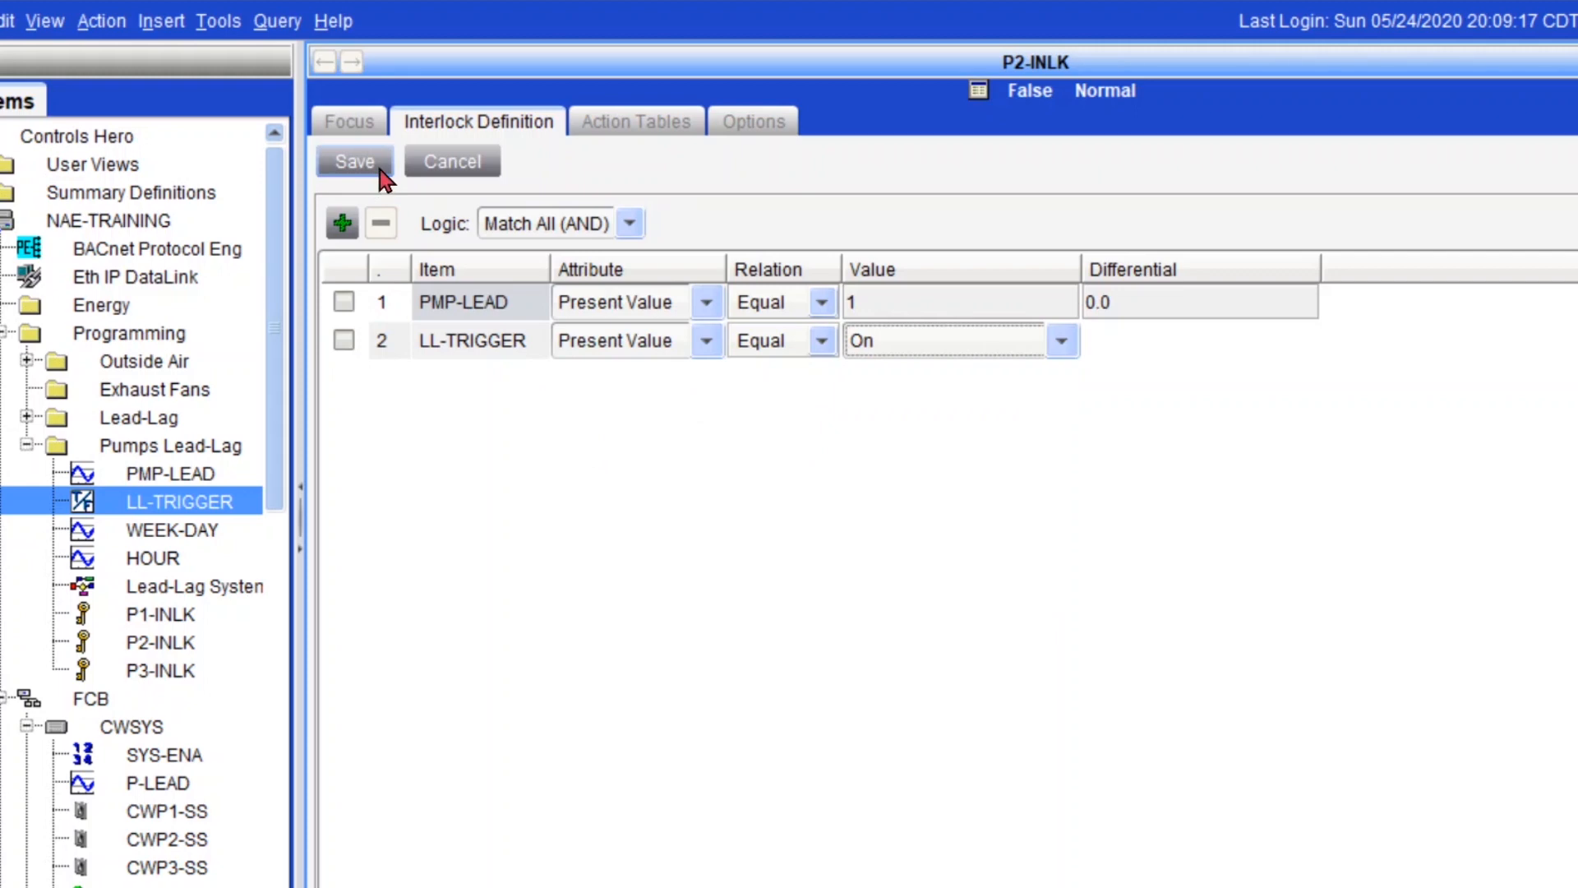
pyautogui.click(355, 163)
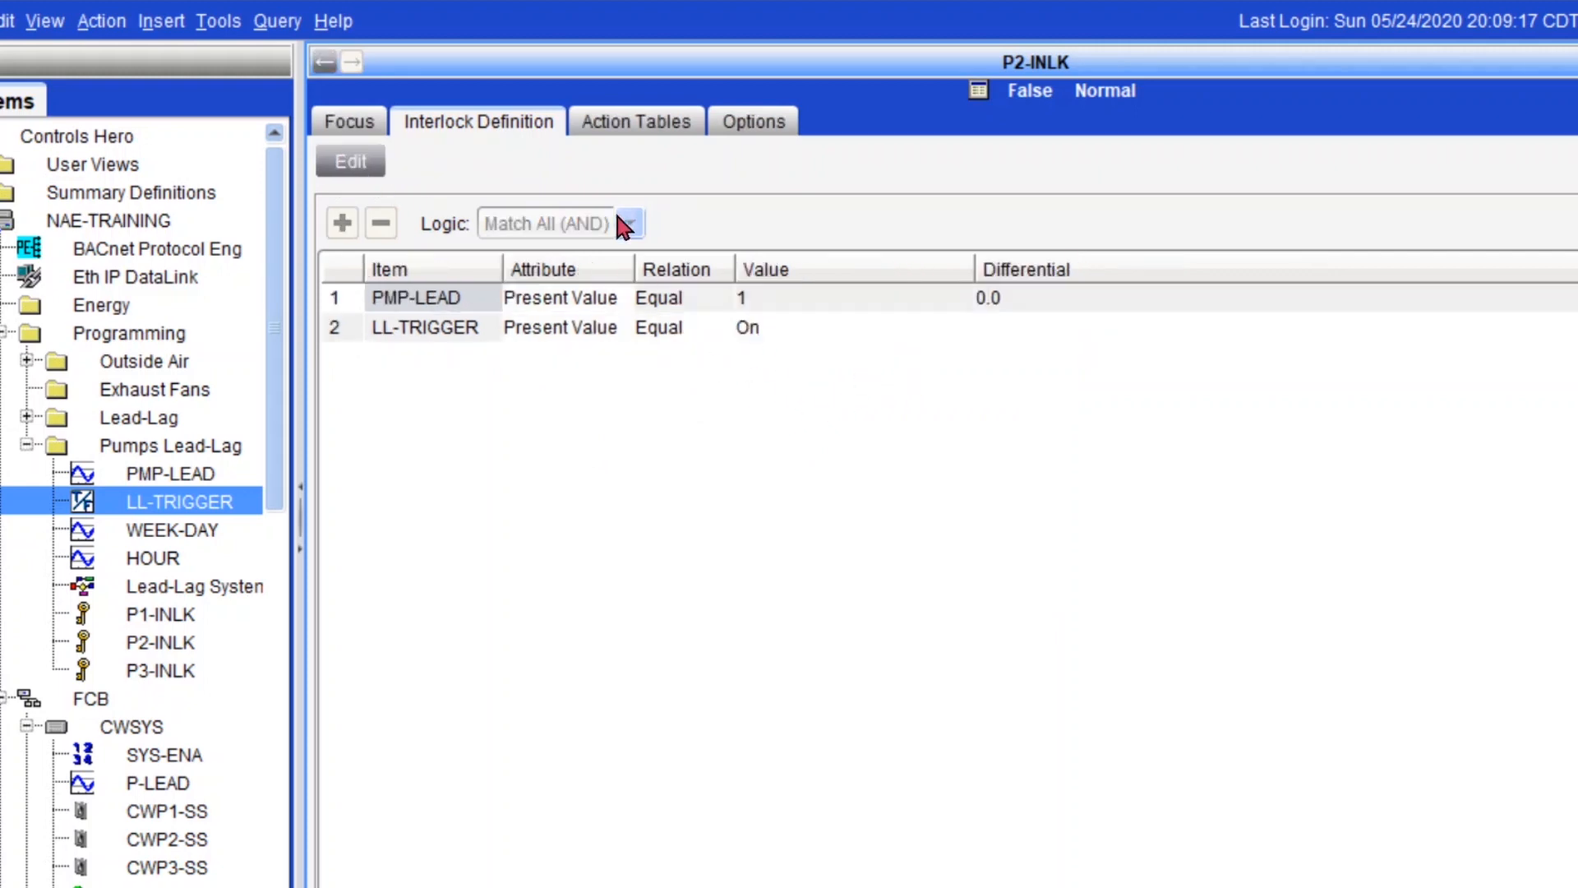
# Add PMP-LEAD and CWSYS's P-LEAD to P2-INLK's action tables and remove both from the True condition
pyautogui.click(662, 134)
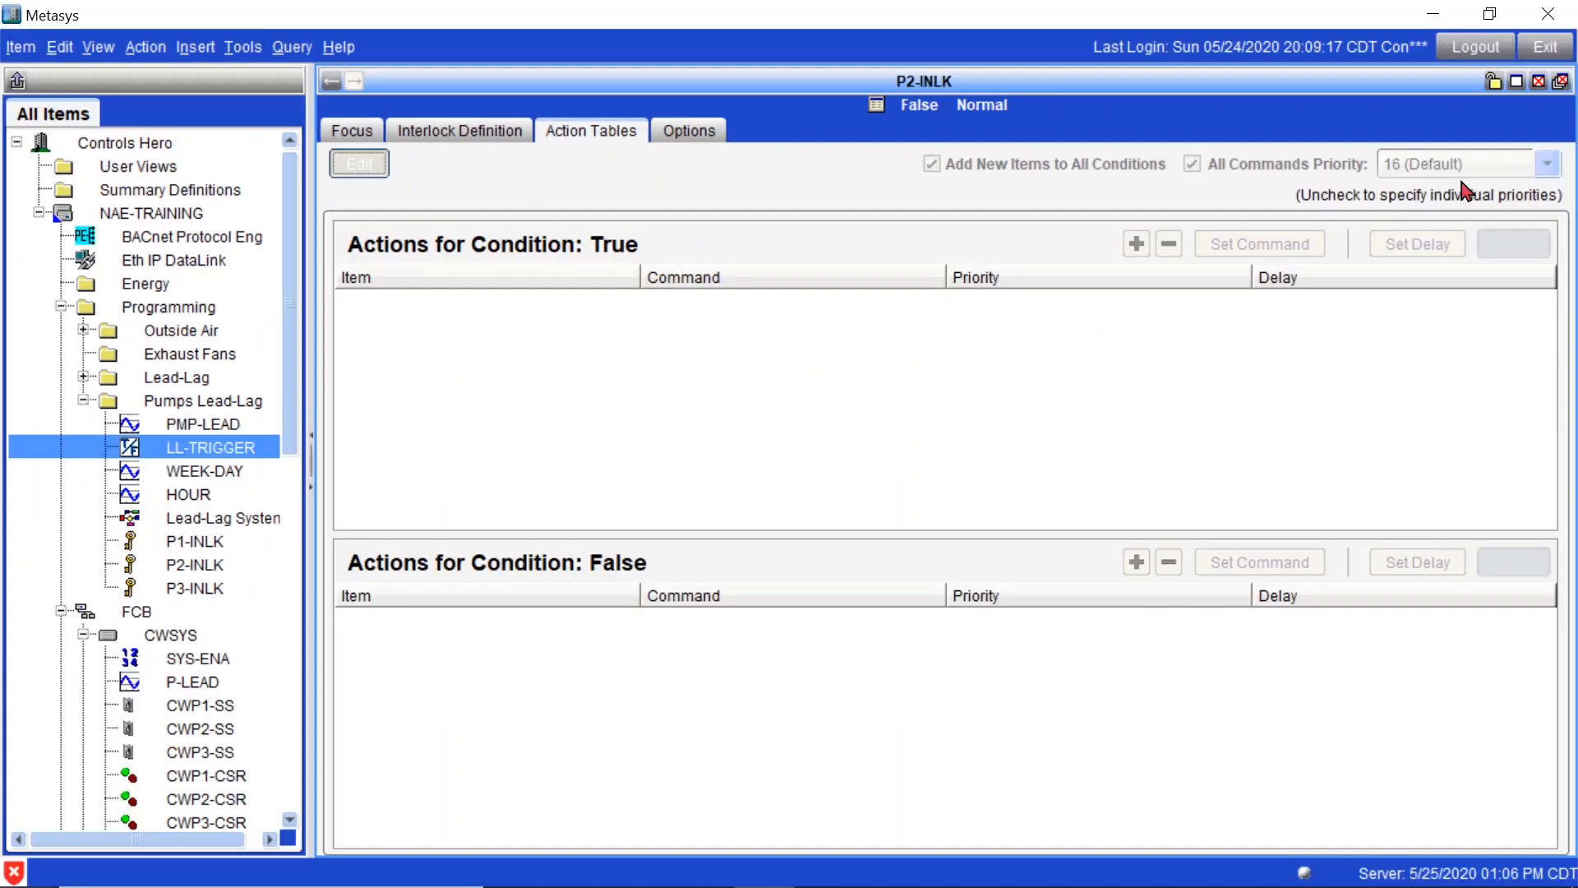
pyautogui.click(353, 161)
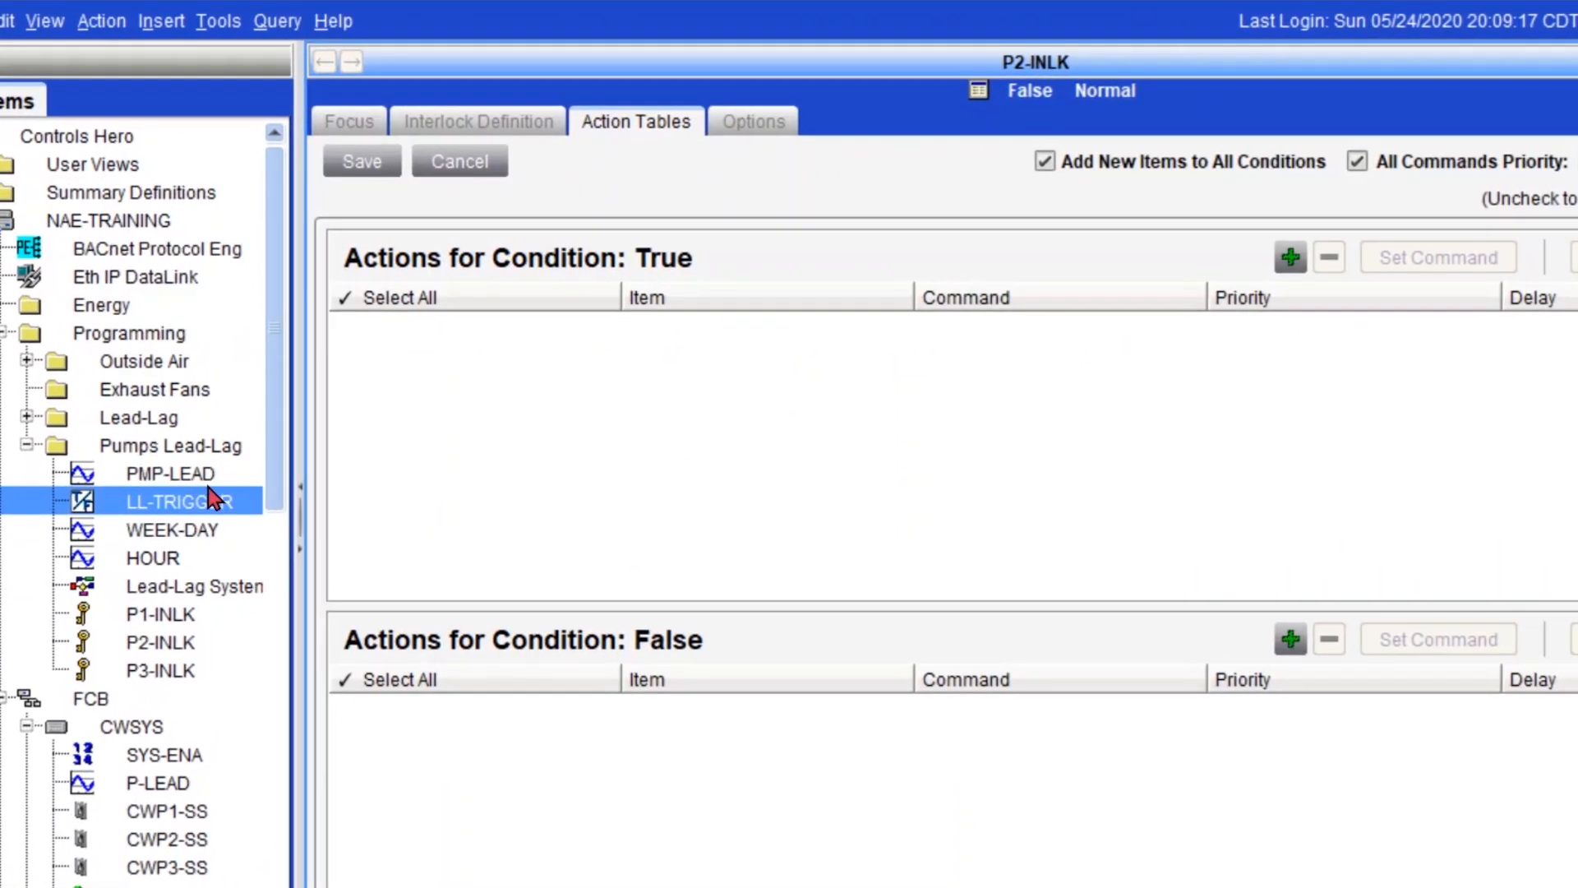
pyautogui.moveTo(205, 424); pyautogui.dragTo(474, 651)
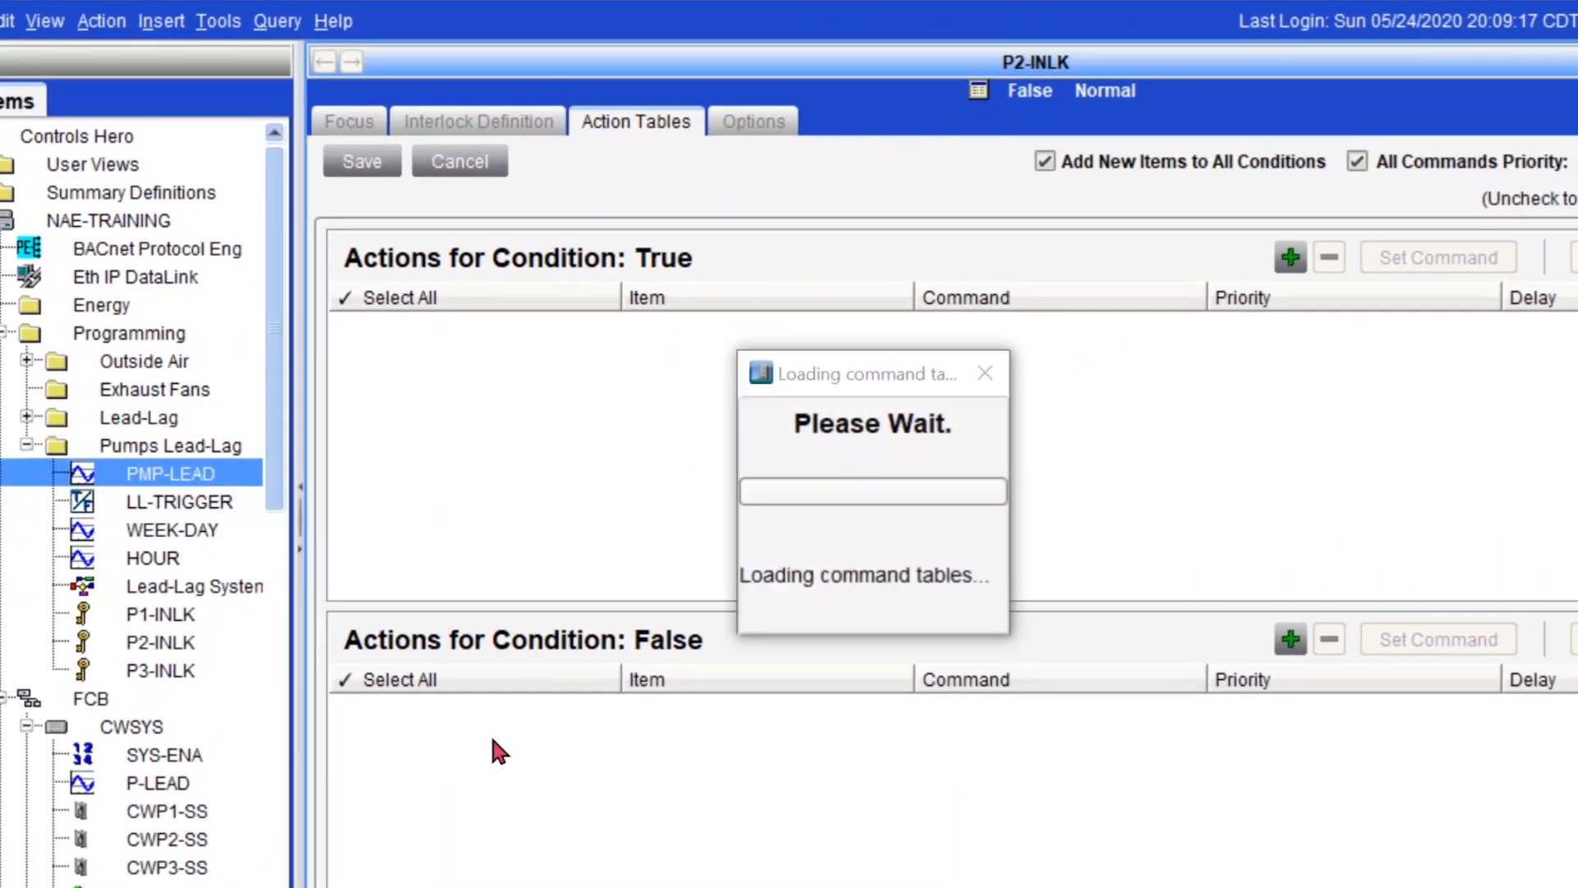
pyautogui.moveTo(157, 783); pyautogui.dragTo(521, 846)
pyautogui.click(474, 342)
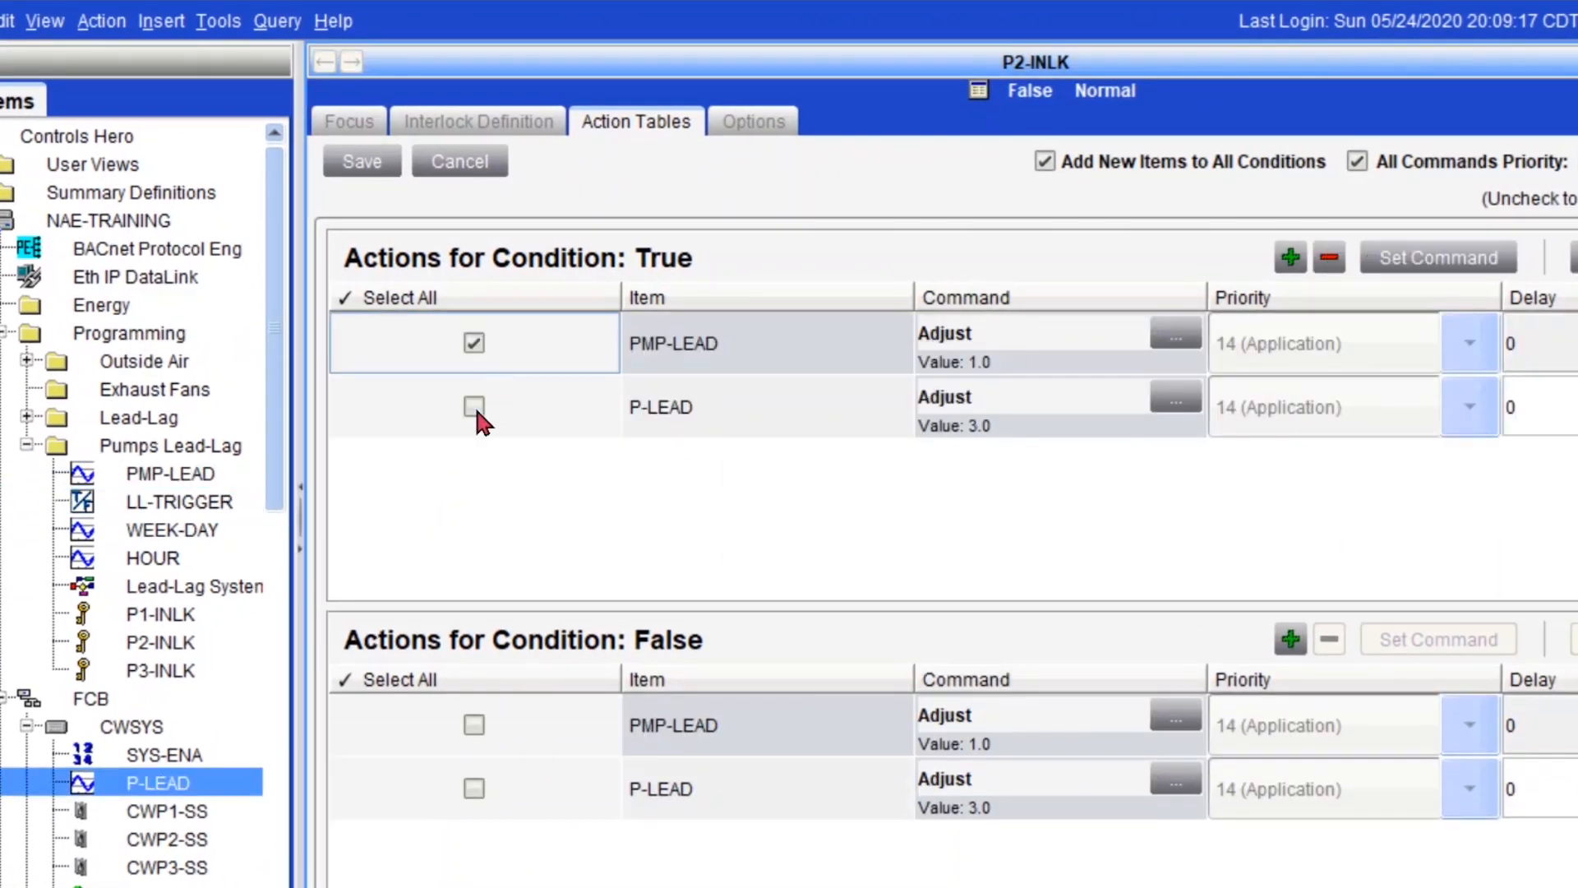
pyautogui.click(474, 408)
pyautogui.press('Delete')
# Set the Adjust value of P2-INLK's False-condition PMP-LEAD and P-LEAD actions to 2
pyautogui.click(1175, 655)
pyautogui.tripleClick(984, 522)
pyautogui.write('3')
pyautogui.click(808, 728)
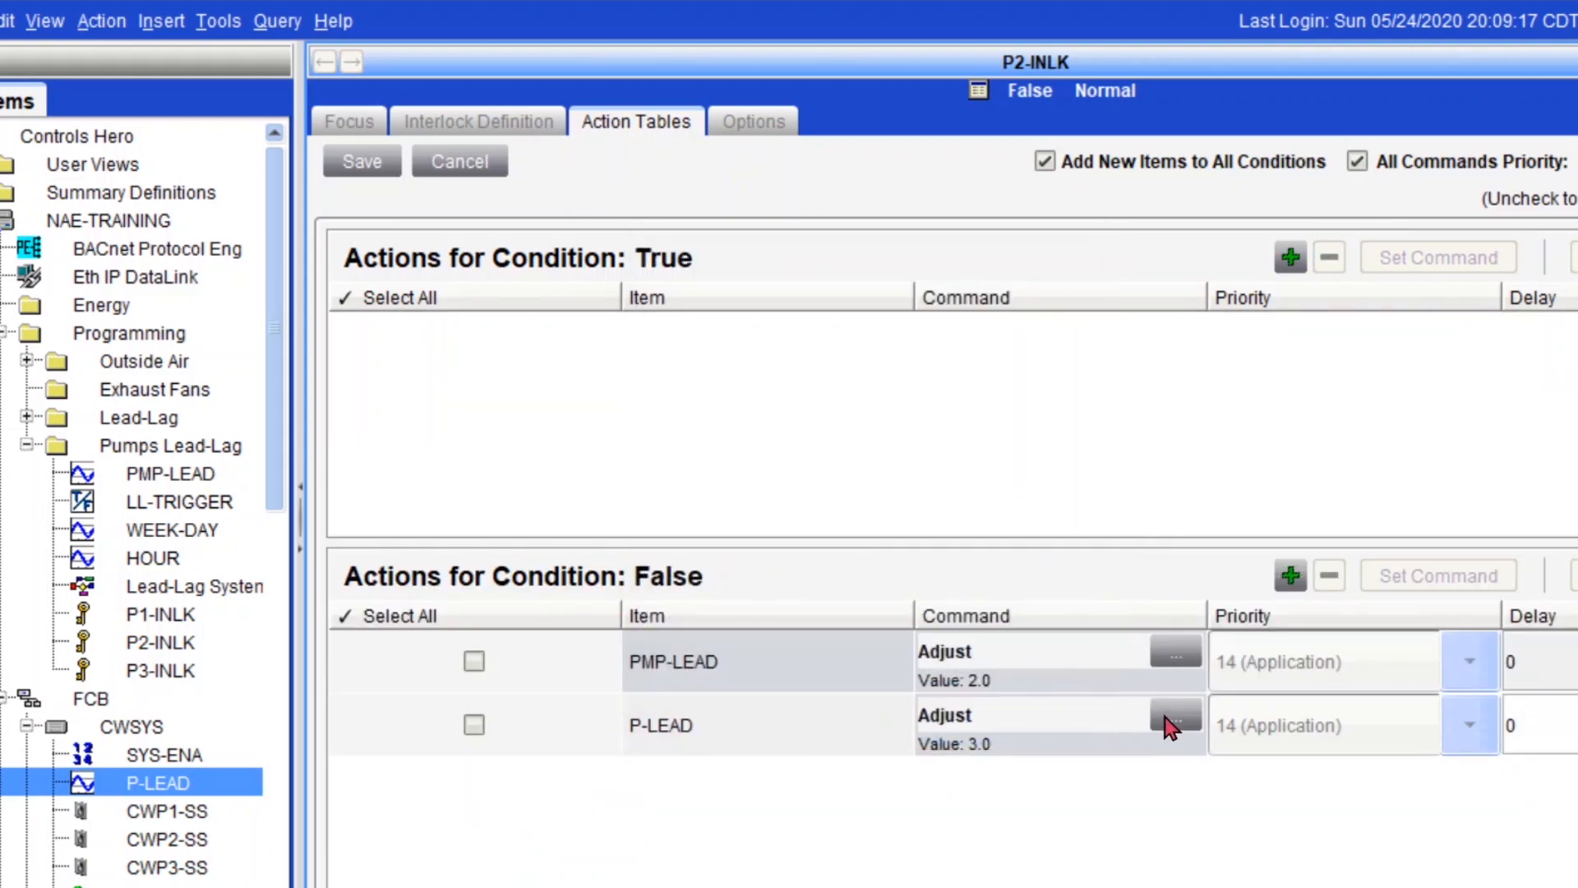
pyautogui.click(1175, 718)
pyautogui.click(807, 728)
# Set the delay of both P2-INLK False-condition actions to 5 seconds and save the action tables
pyautogui.click(1521, 723)
pyautogui.write('5')
pyautogui.press('Return')
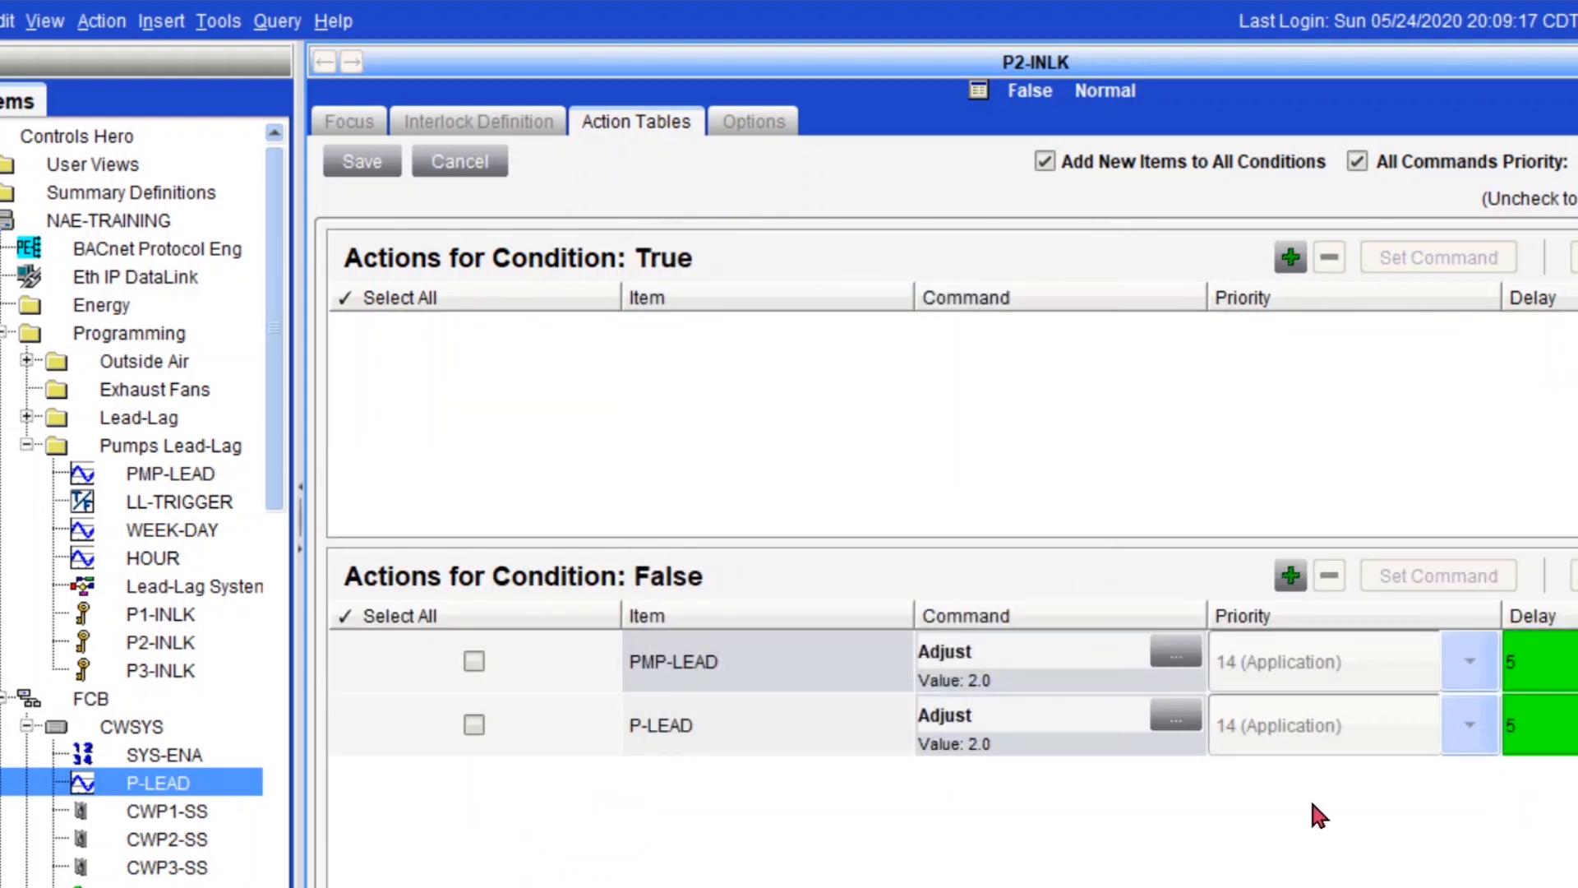
pyautogui.click(398, 170)
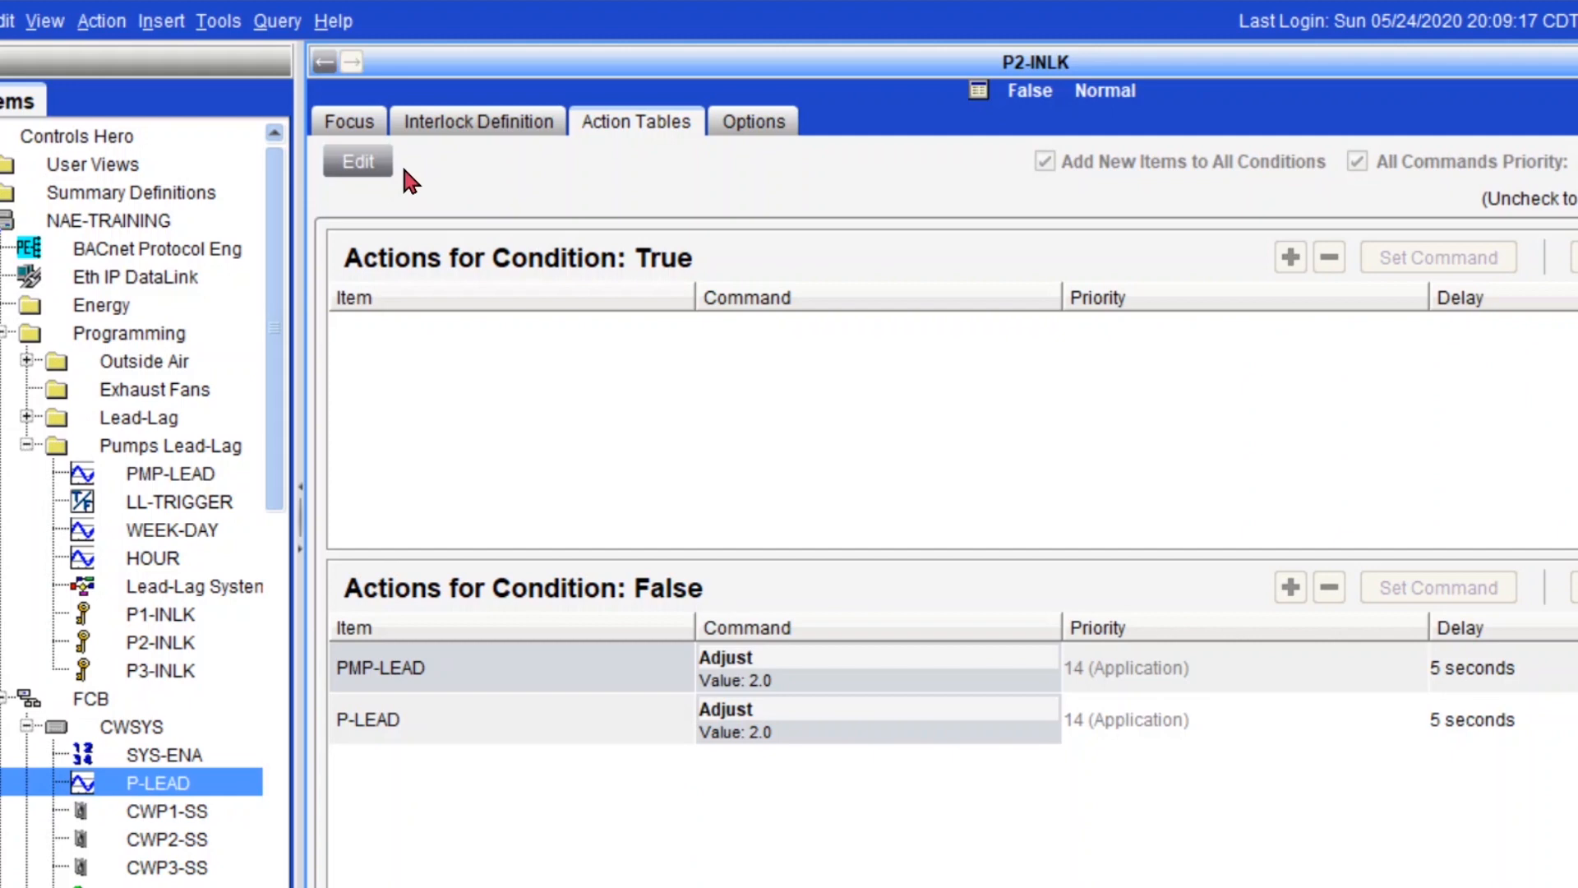
# Add PMP-LEAD and LL-TRIGGER together as condition items in P3-INLK's interlock definition
pyautogui.click(161, 669)
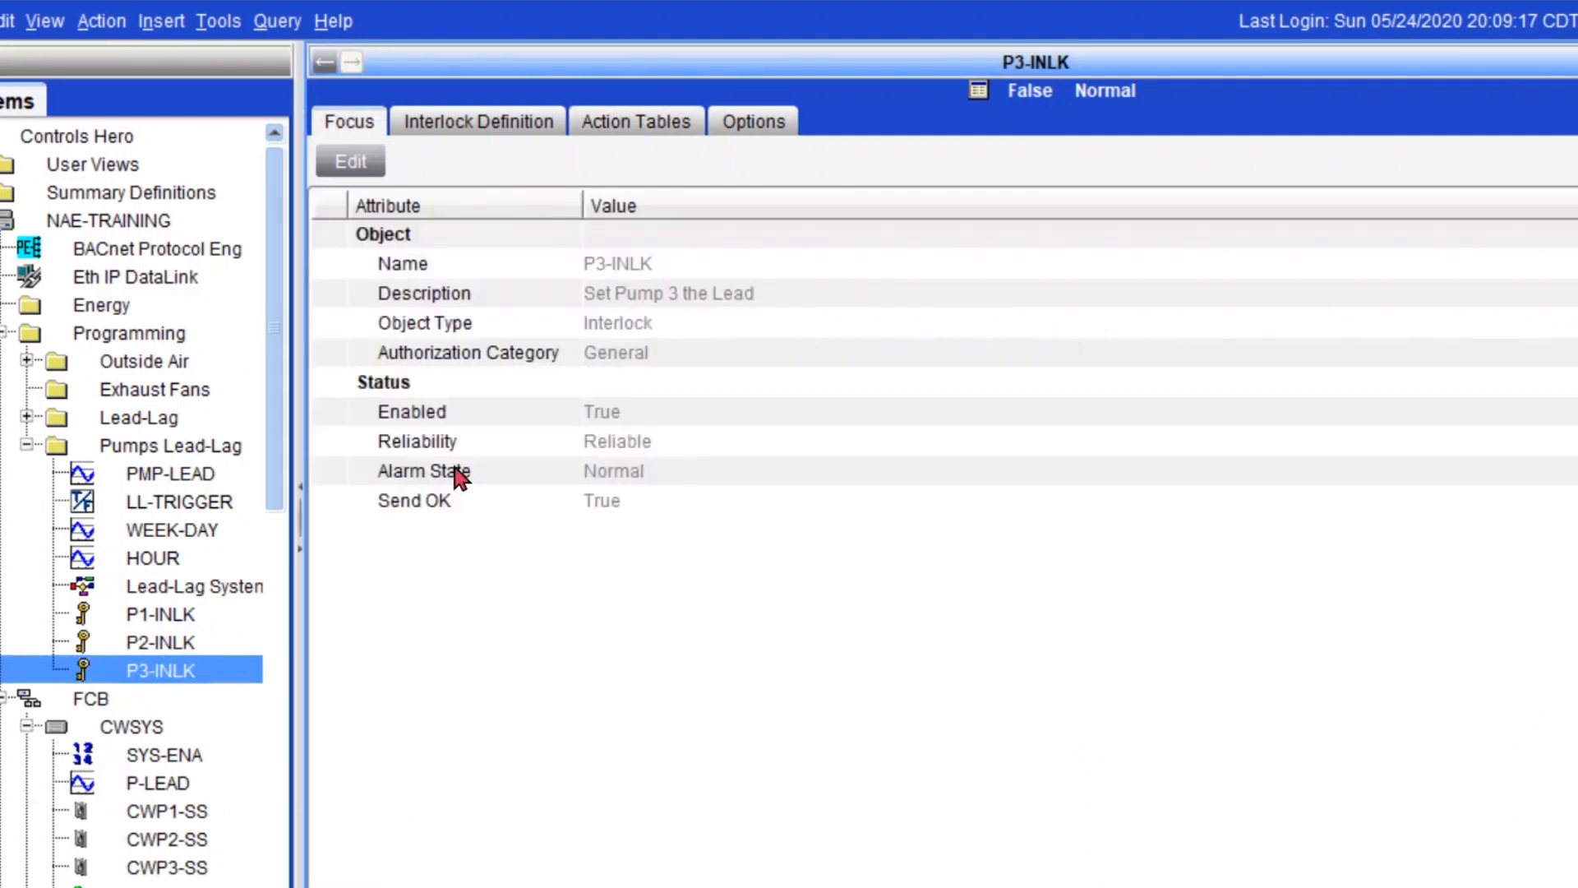
pyautogui.click(509, 127)
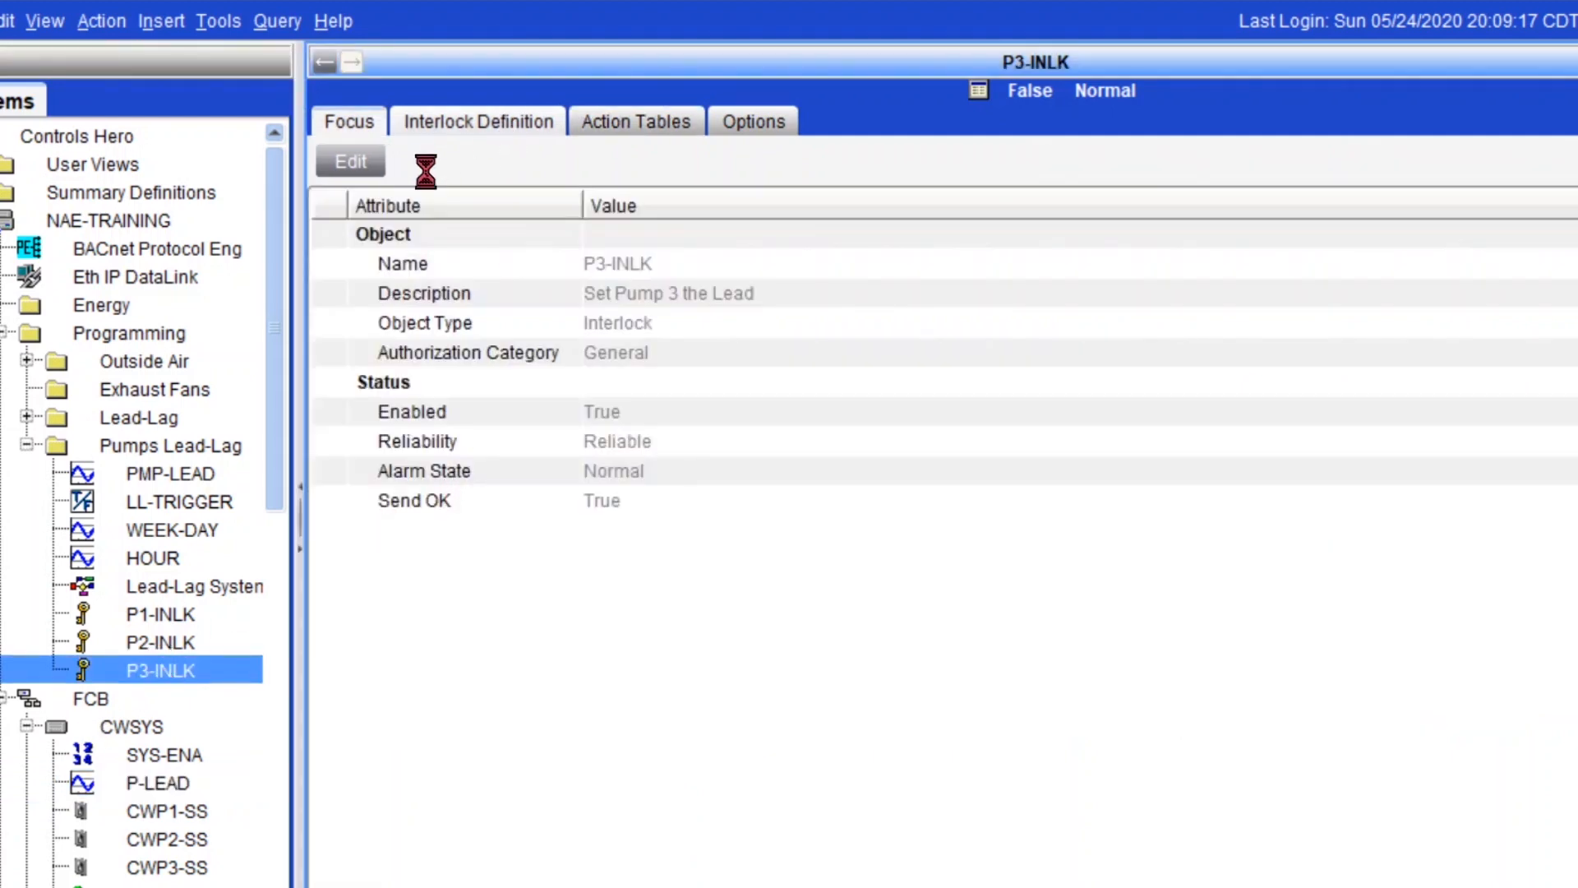
pyautogui.click(366, 161)
pyautogui.click(179, 477)
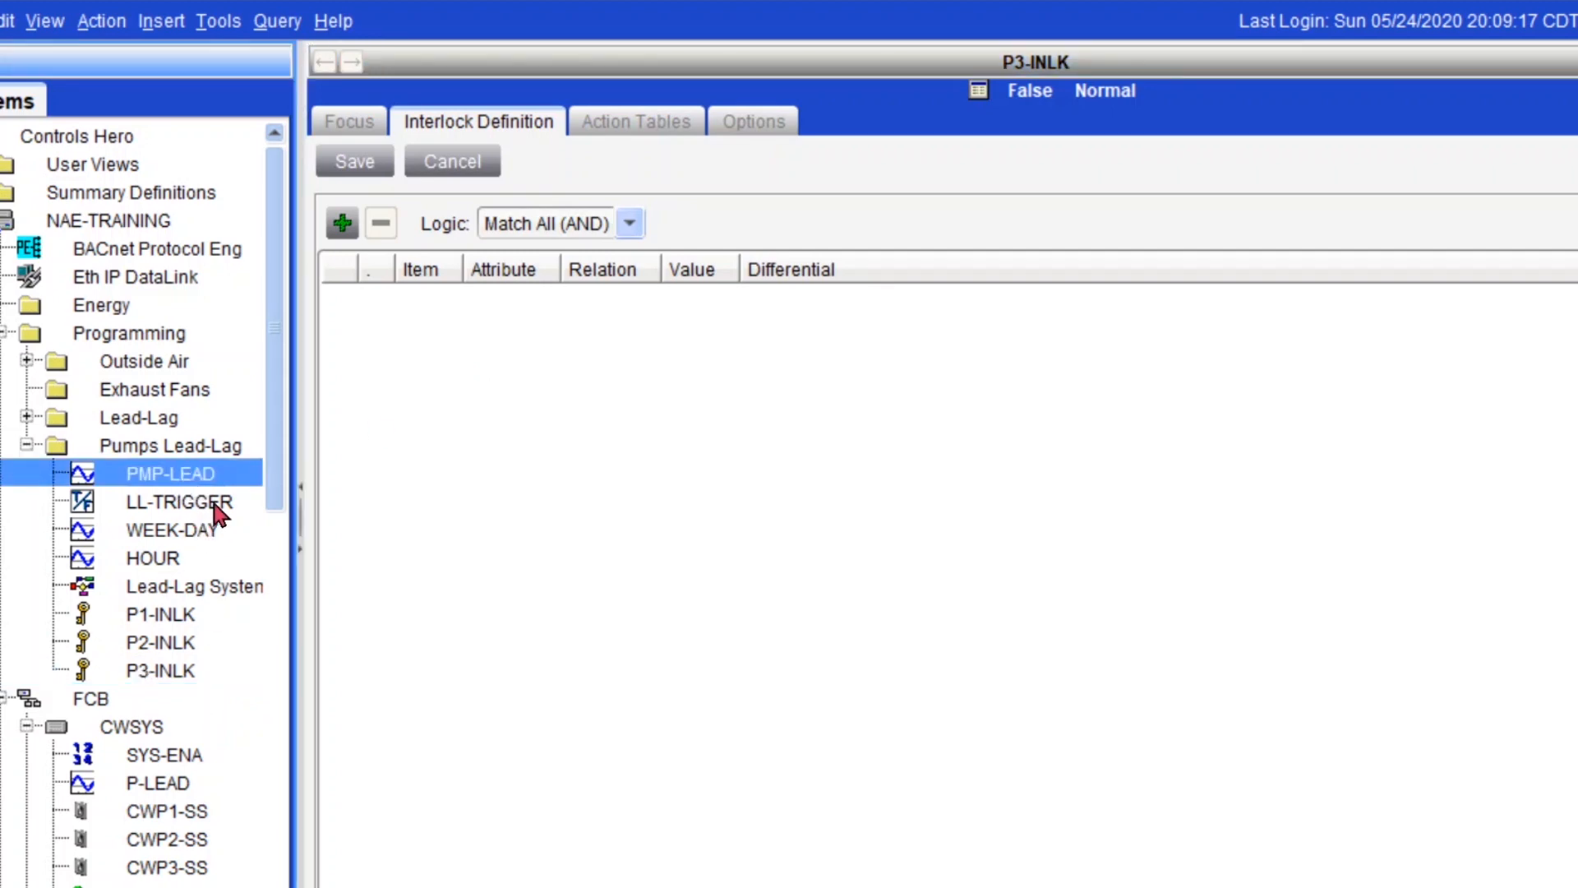
pyautogui.keyDown('ctrl'); pyautogui.click(213, 504); pyautogui.keyUp('ctrl')
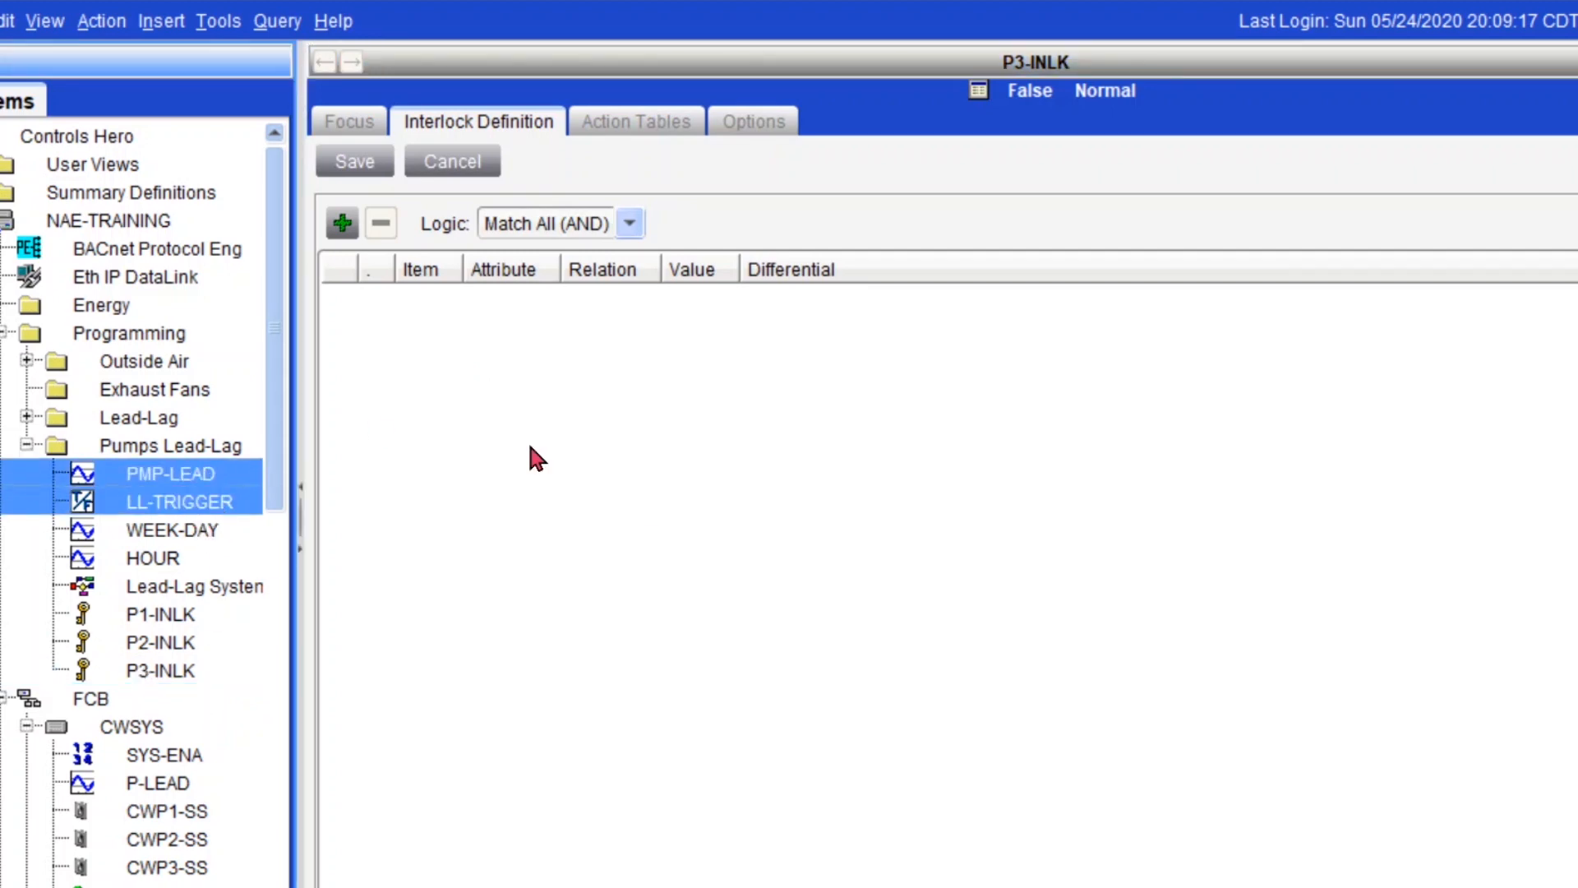
pyautogui.moveTo(536, 457); pyautogui.dragTo(536, 457)
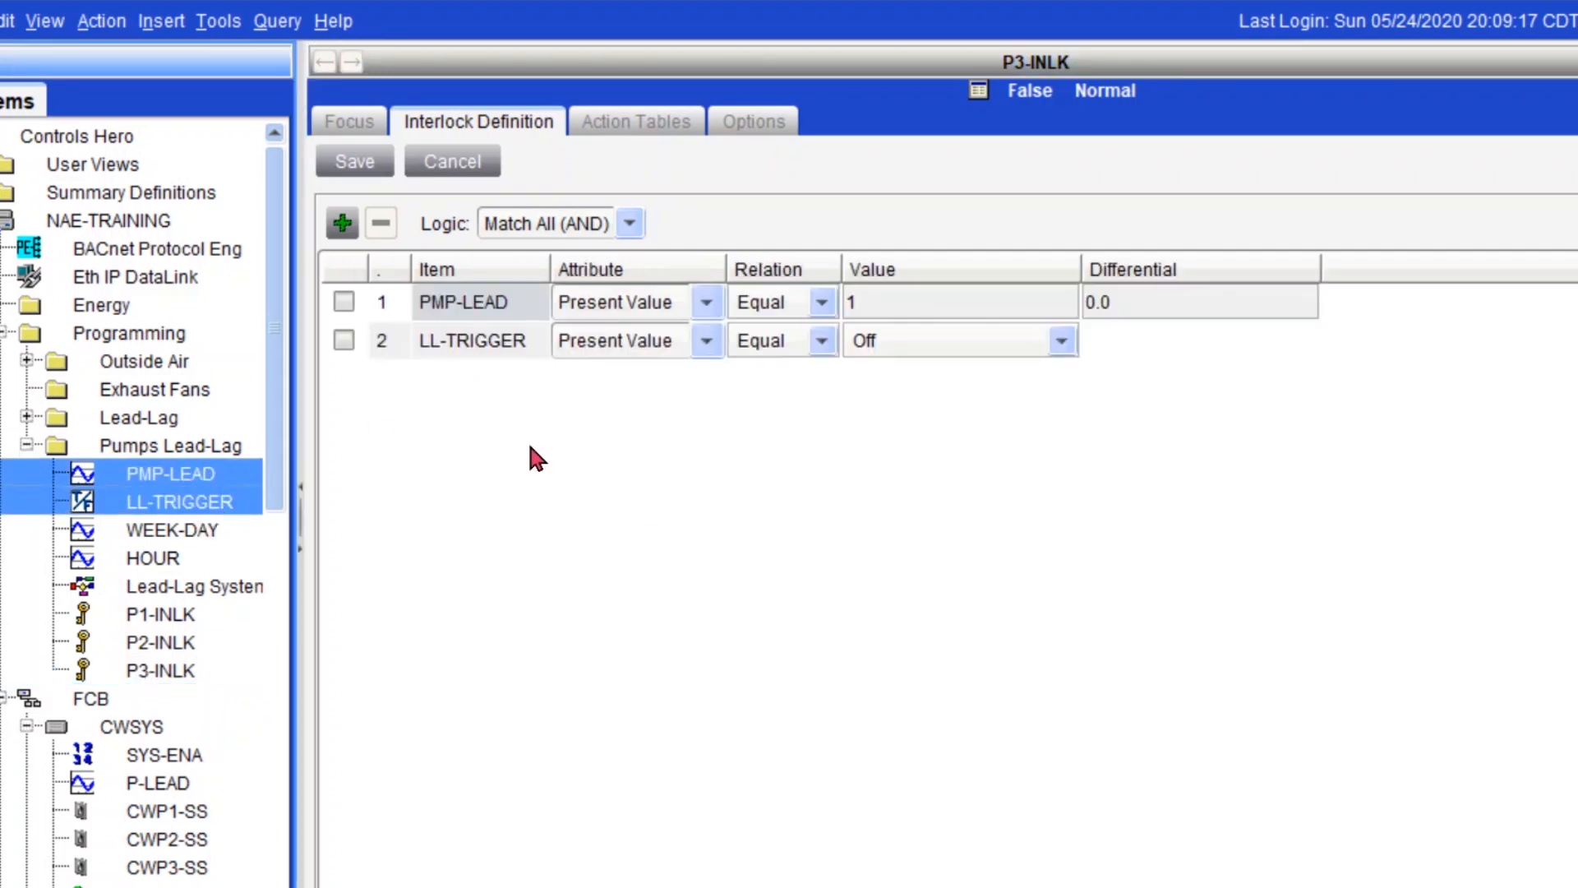
# Set P3-INLK's conditions to PMP-LEAD equal to 2 and LL-TRIGGER equal to On, and save the definition
pyautogui.click(902, 302)
pyautogui.write('2')
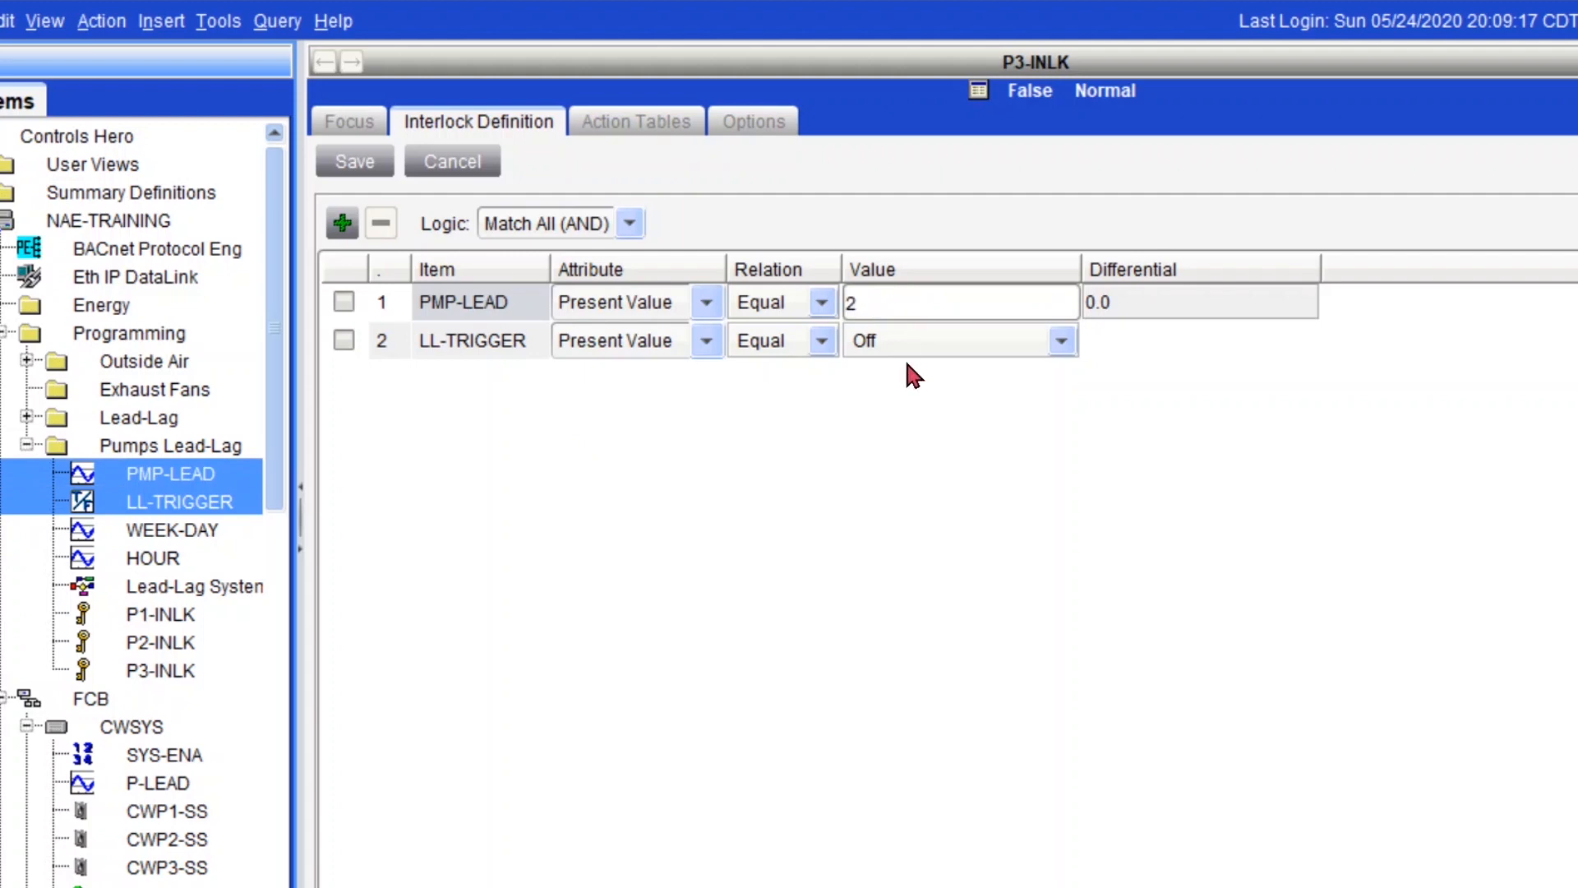
pyautogui.click(920, 341)
pyautogui.click(928, 400)
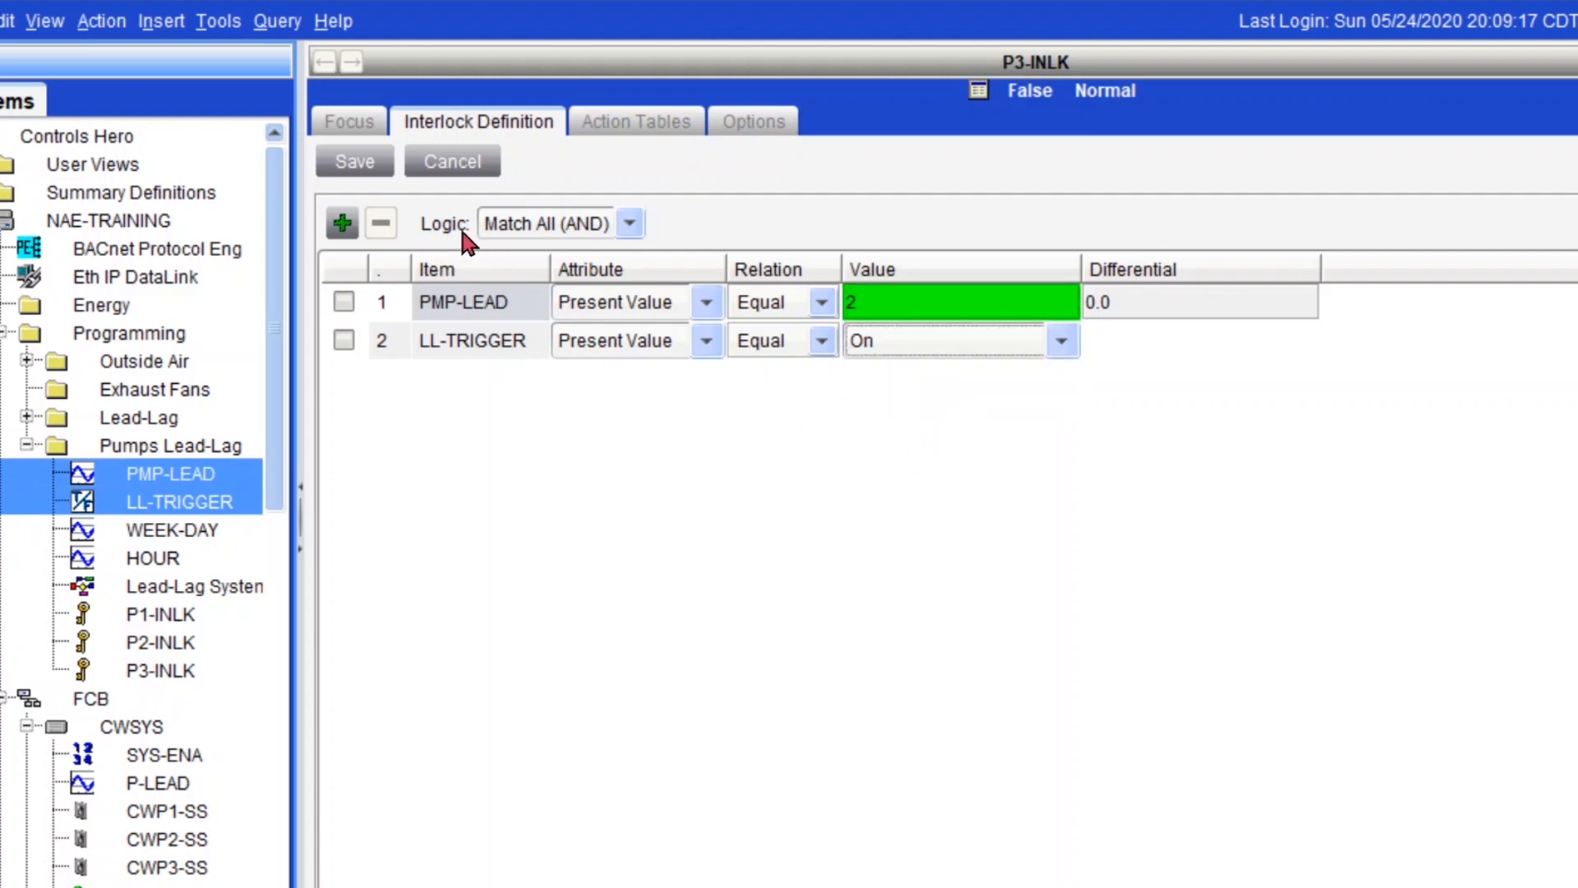
pyautogui.click(369, 169)
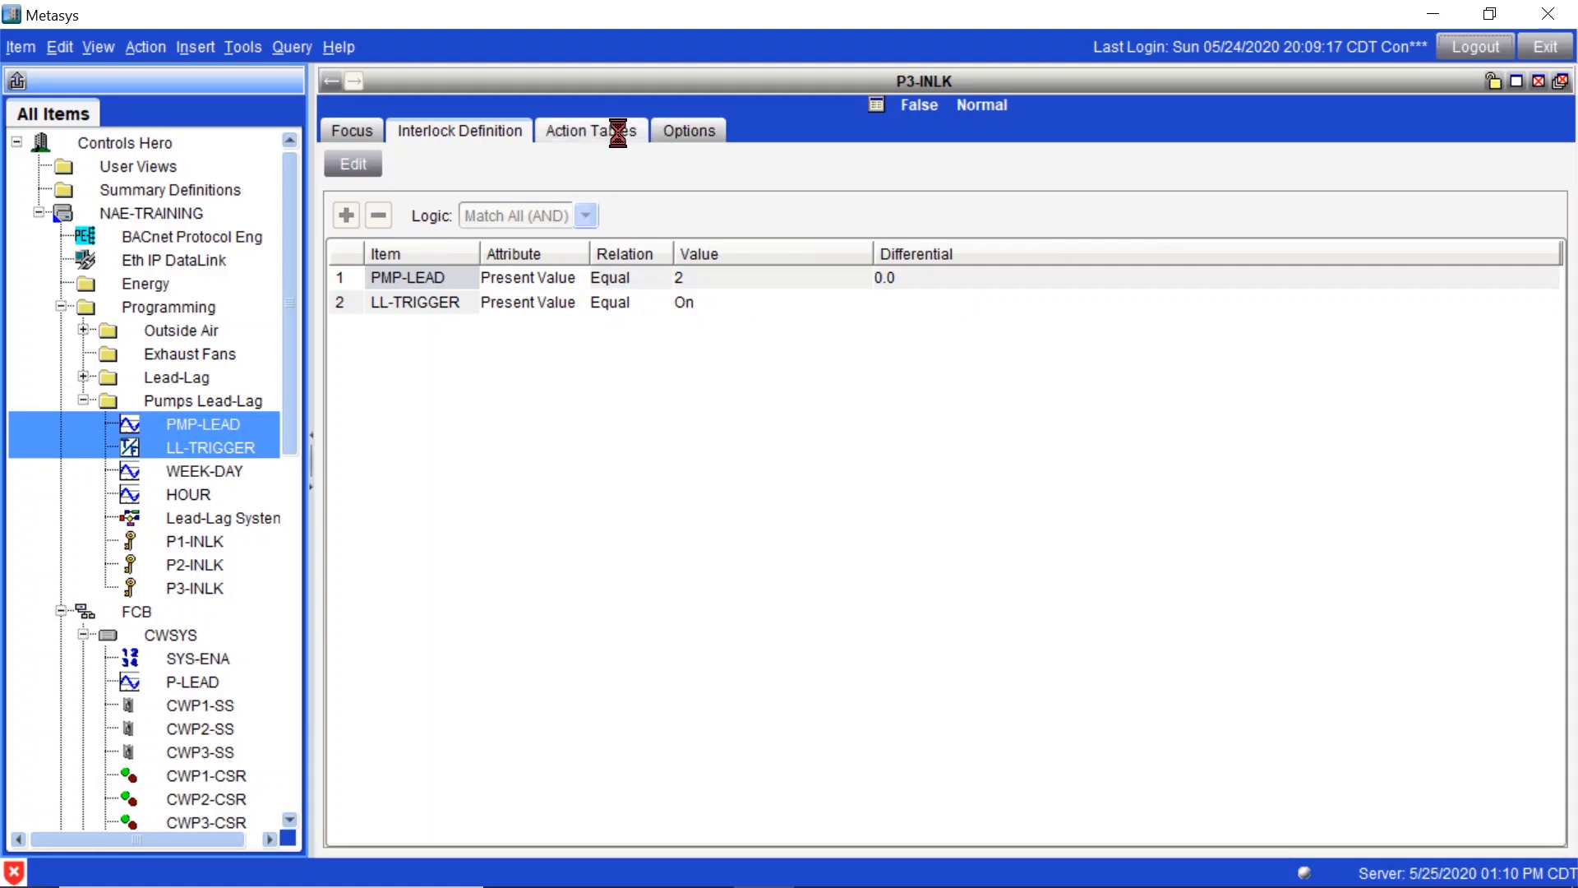
# Add PMP-LEAD and CWSYS's P-LEAD only to P3-INLK's False-condition actions, with adding new items to all conditions turned off
pyautogui.click(591, 130)
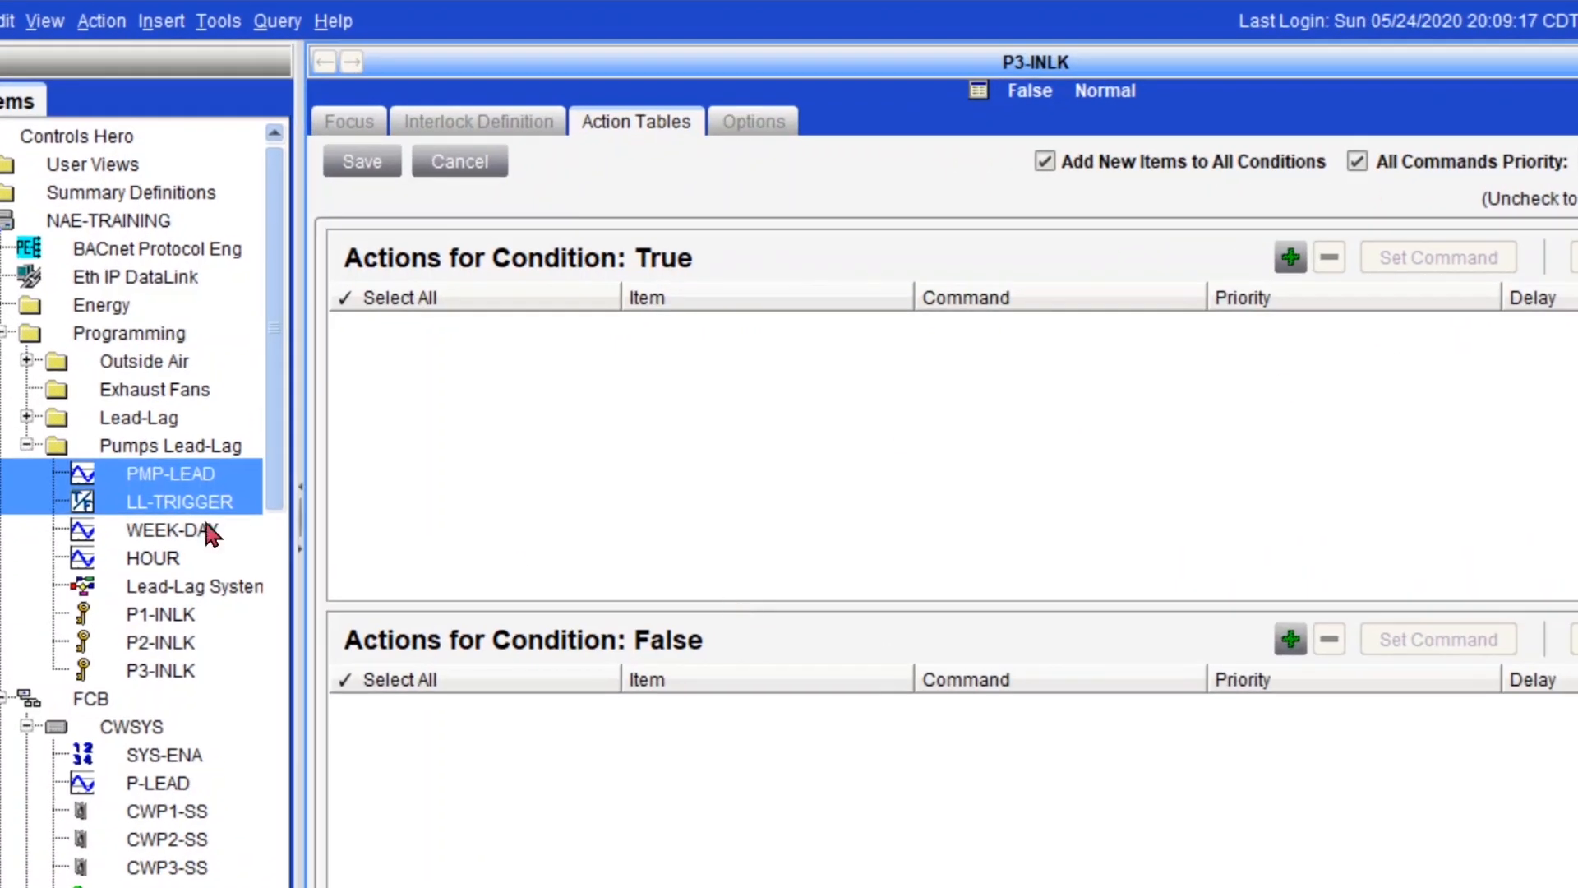
pyautogui.keyDown('ctrl'); pyautogui.click(190, 481); pyautogui.keyUp('ctrl')
pyautogui.keyDown('ctrl'); pyautogui.click(172, 743); pyautogui.keyUp('ctrl')
pyautogui.moveTo(197, 754); pyautogui.dragTo(441, 768)
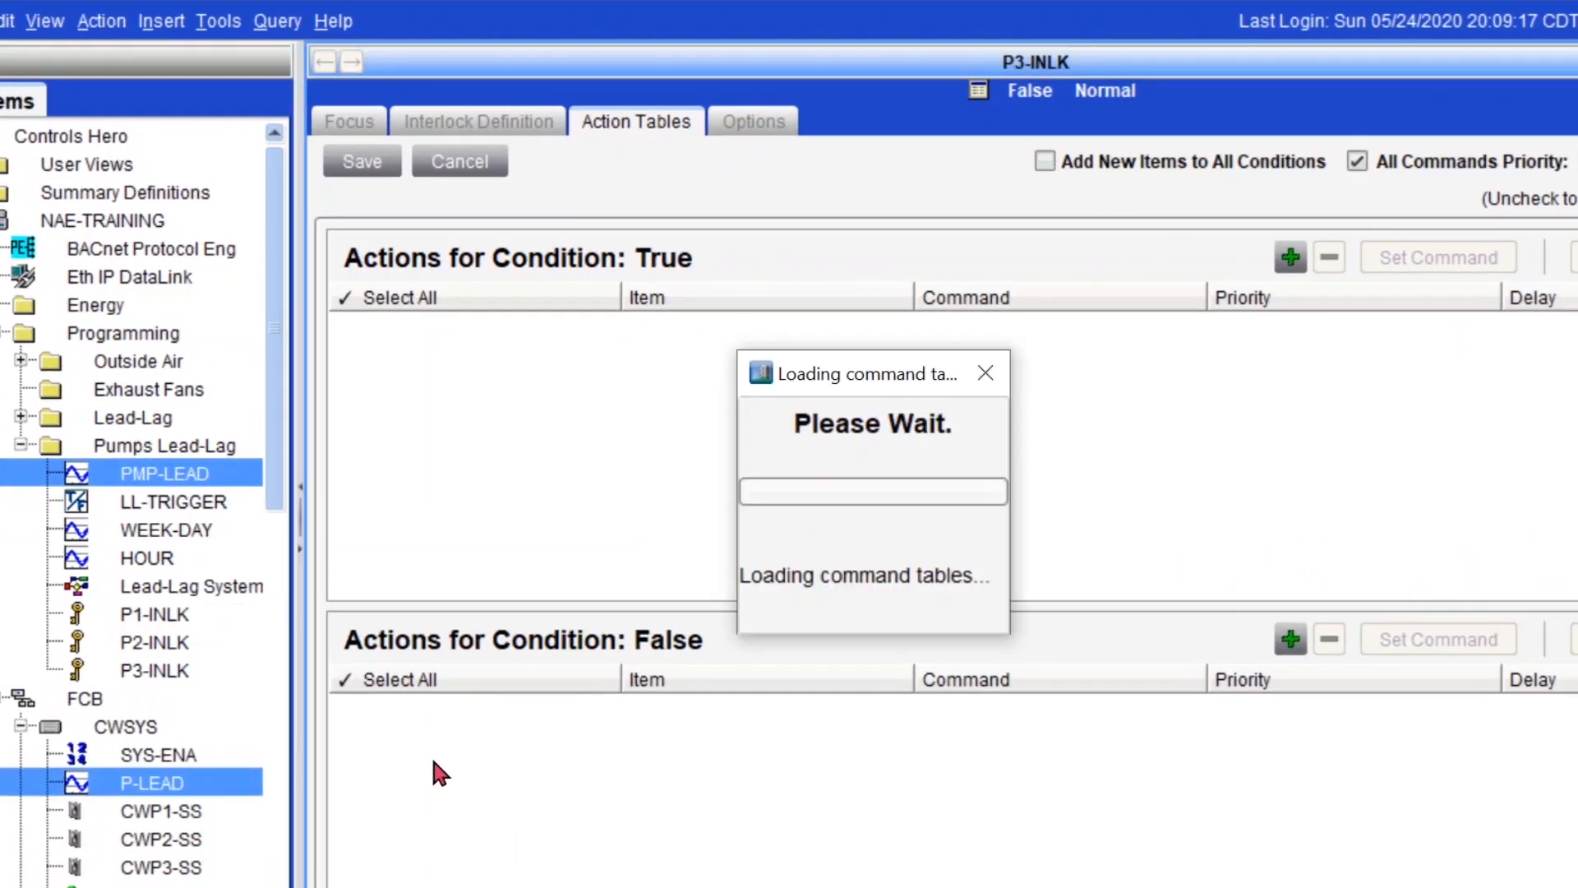
# Set the Adjust value of P3-INLK's False-condition PMP-LEAD and P-LEAD actions to 3
pyautogui.click(1176, 657)
pyautogui.doubleClick(843, 501)
pyautogui.write('4')
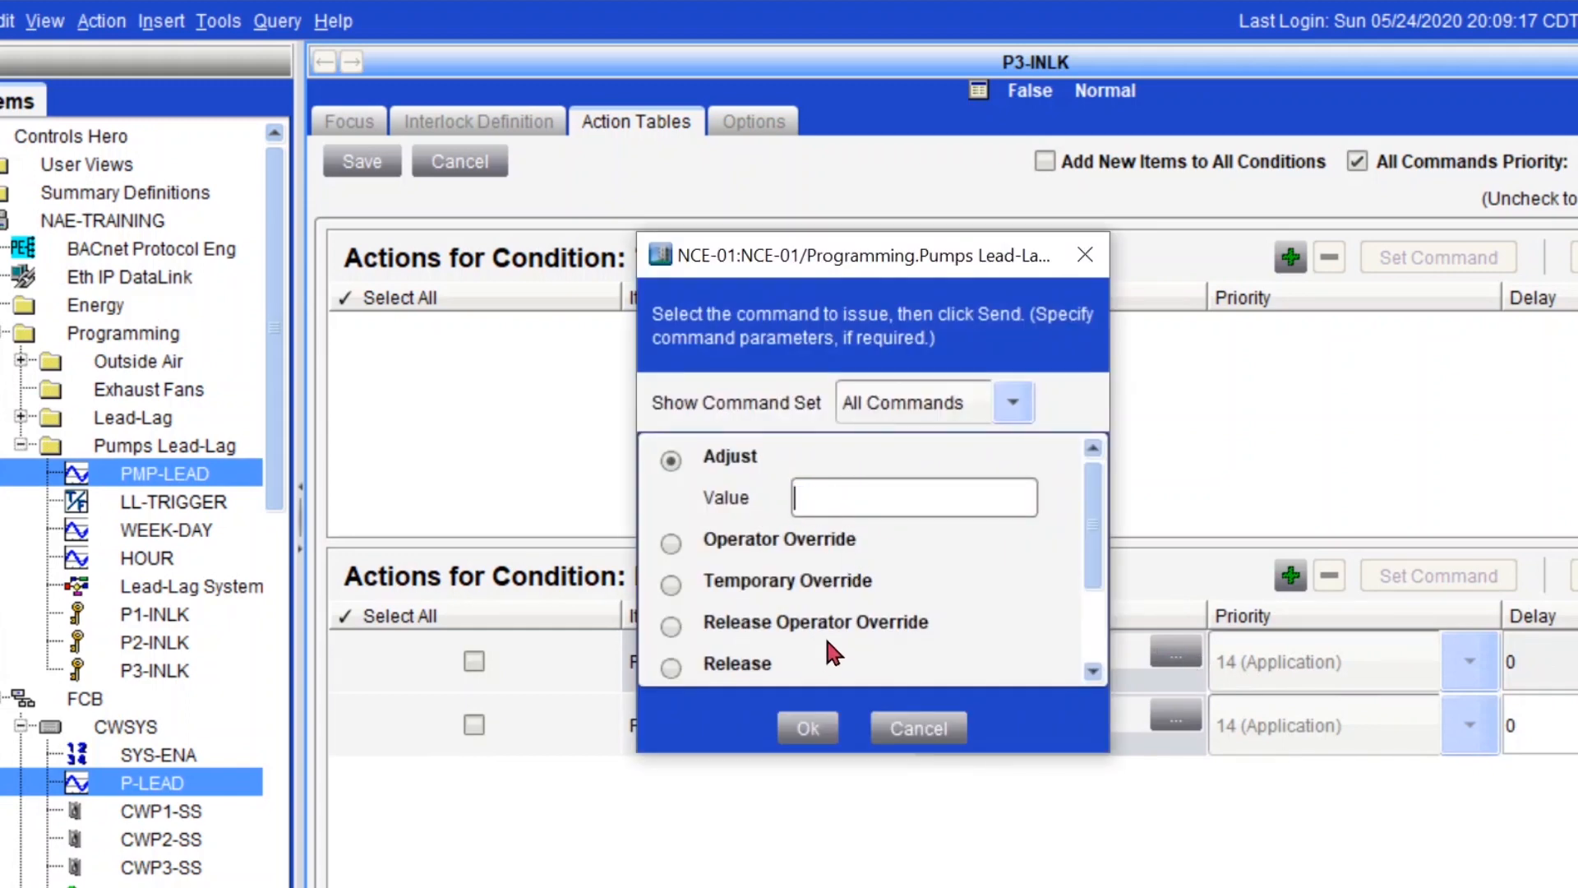
pyautogui.click(808, 728)
pyautogui.click(1183, 717)
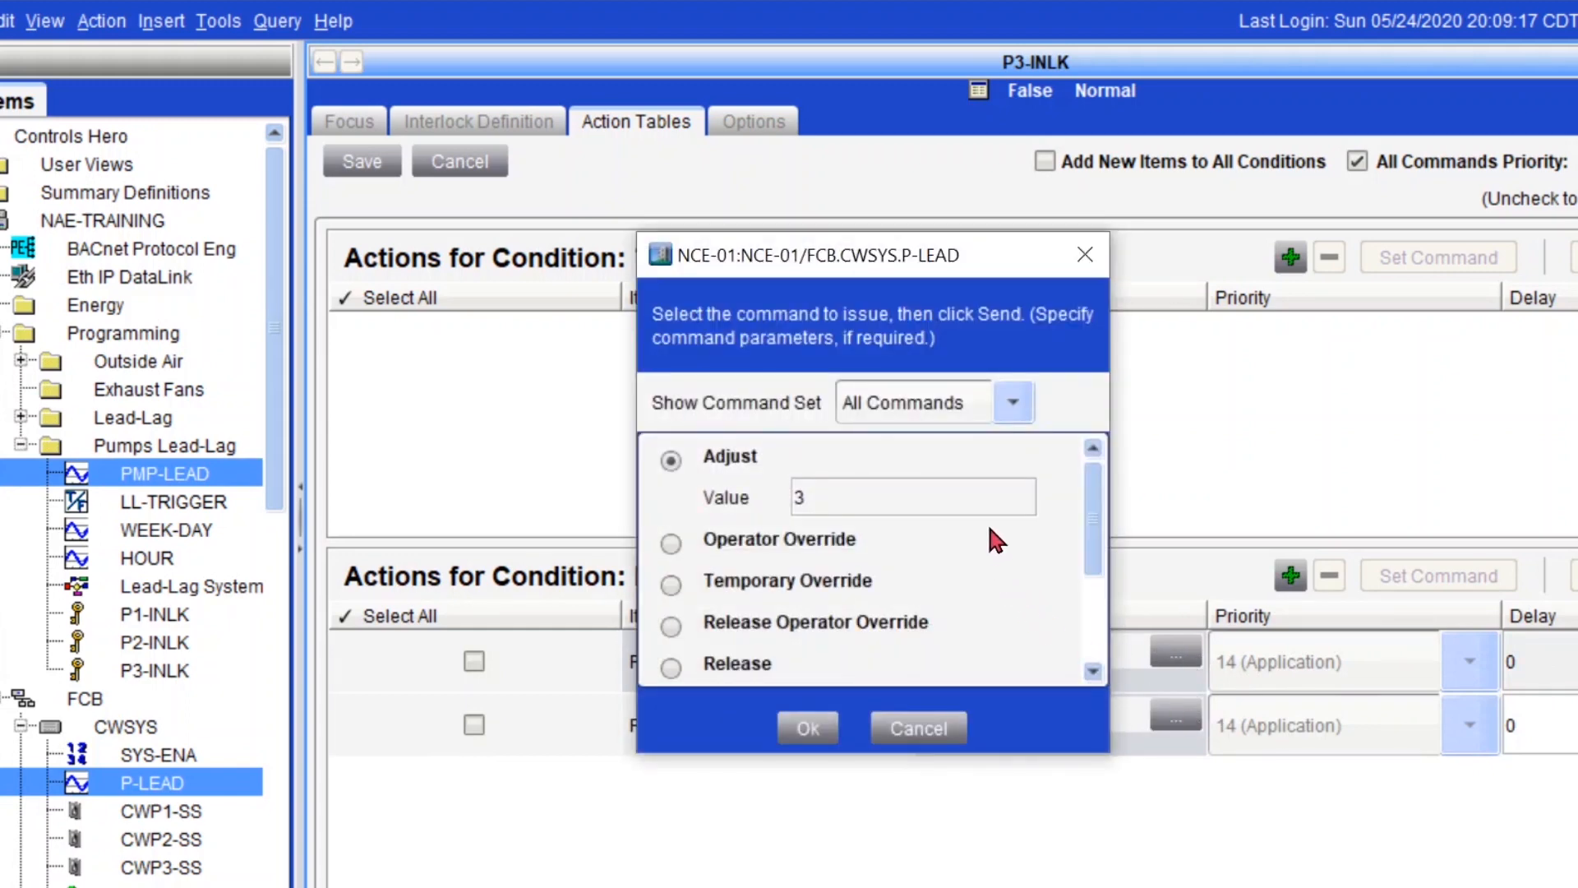
pyautogui.doubleClick(989, 493)
pyautogui.write('3')
pyautogui.click(808, 728)
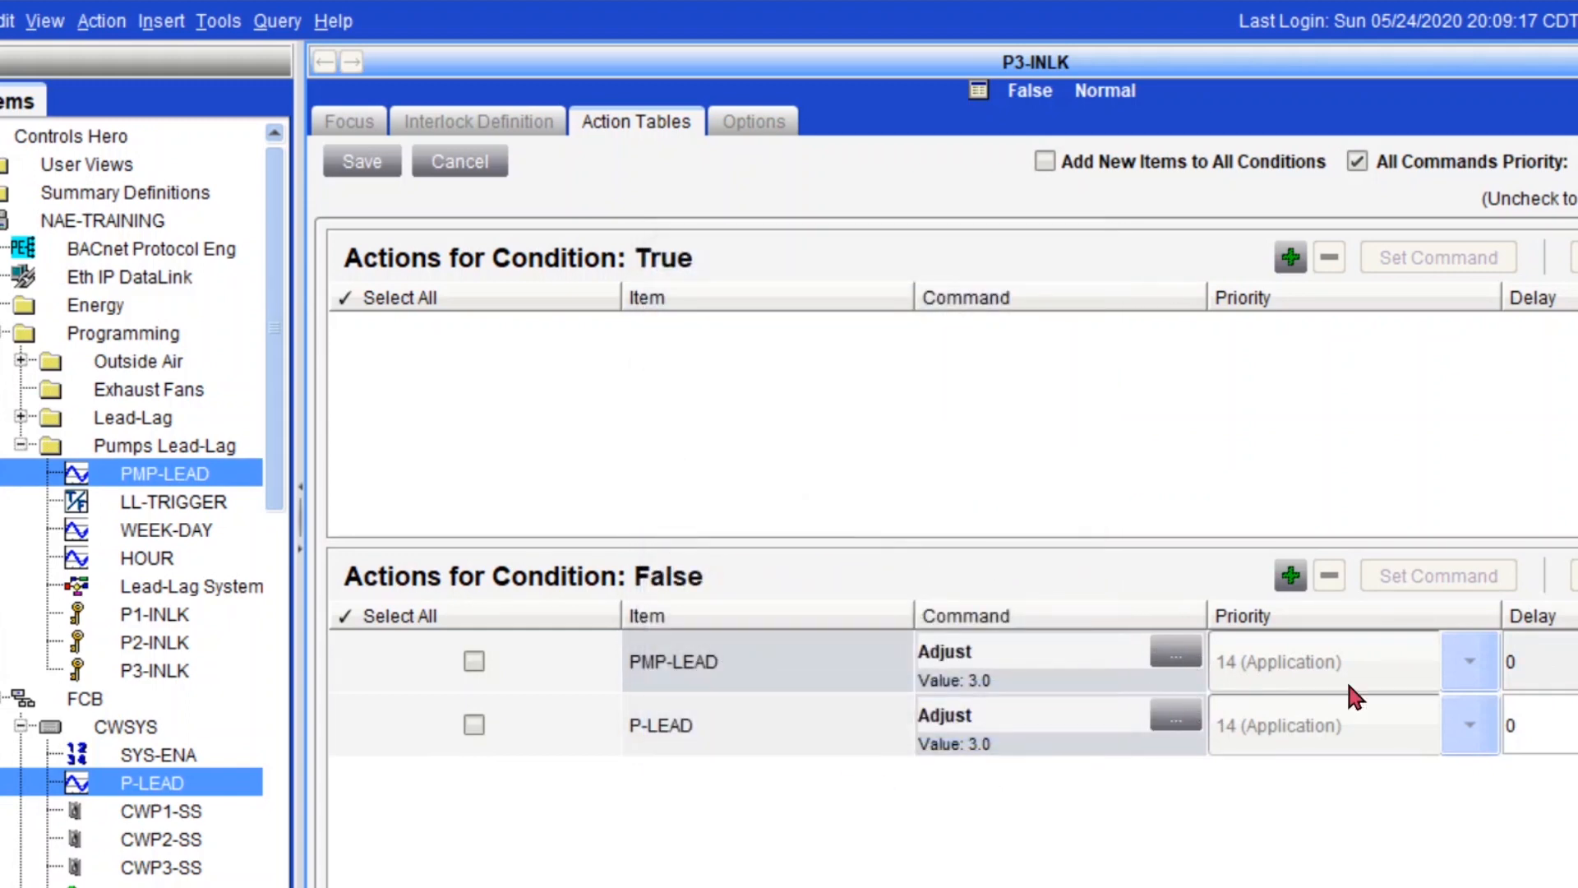
# Set the delay of both P3-INLK False-condition actions to 5 seconds and save the action tables
pyautogui.doubleClick(1537, 662)
pyautogui.write('5')
pyautogui.doubleClick(1543, 723)
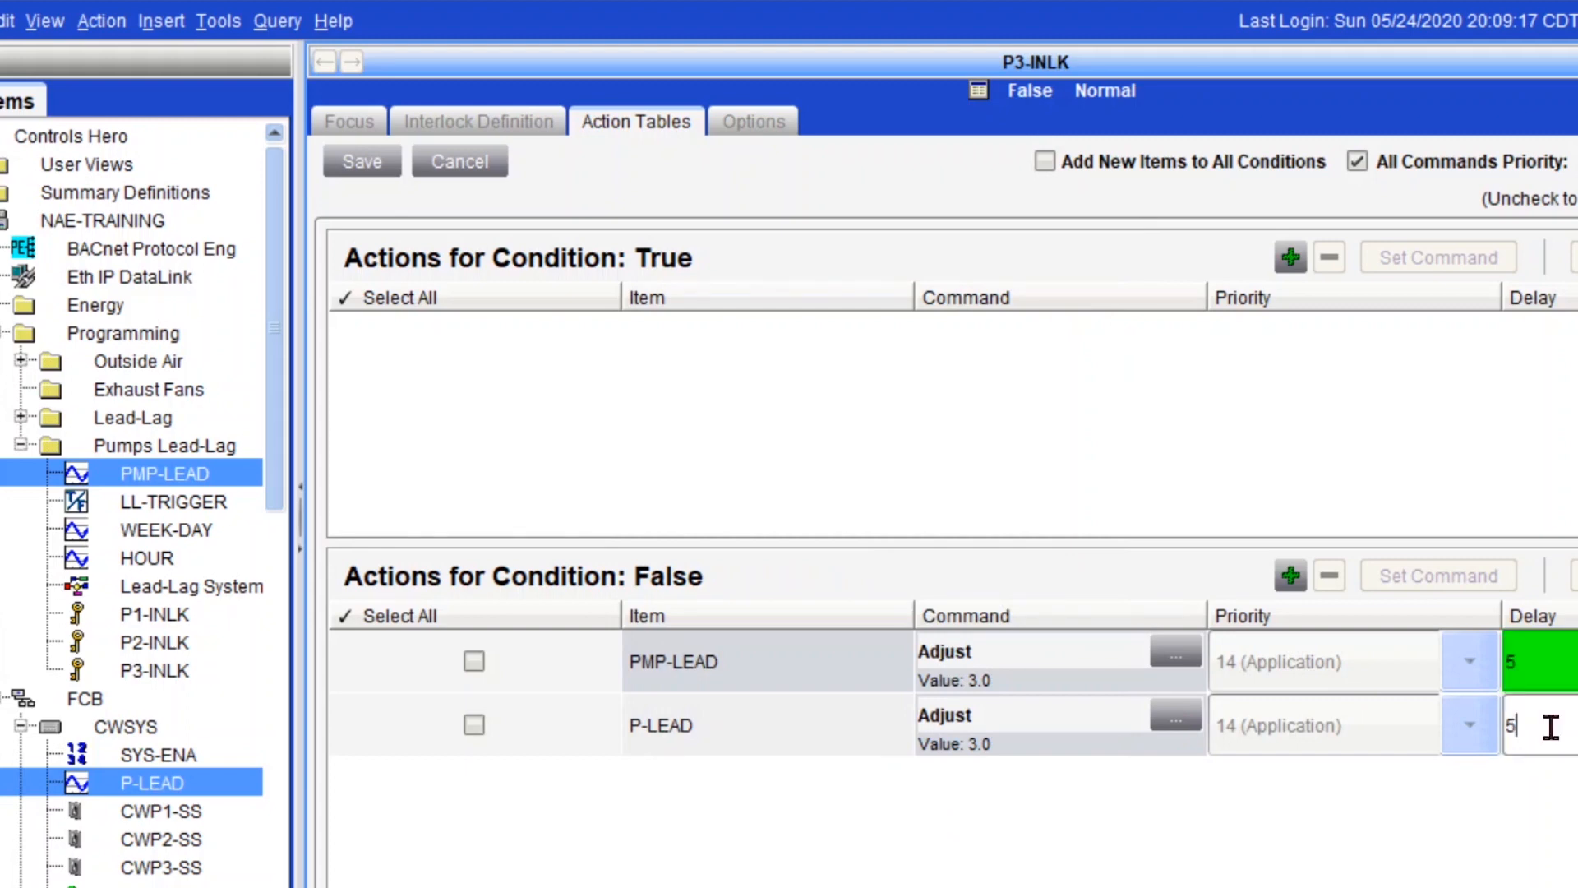
pyautogui.write('5')
pyautogui.click(380, 168)
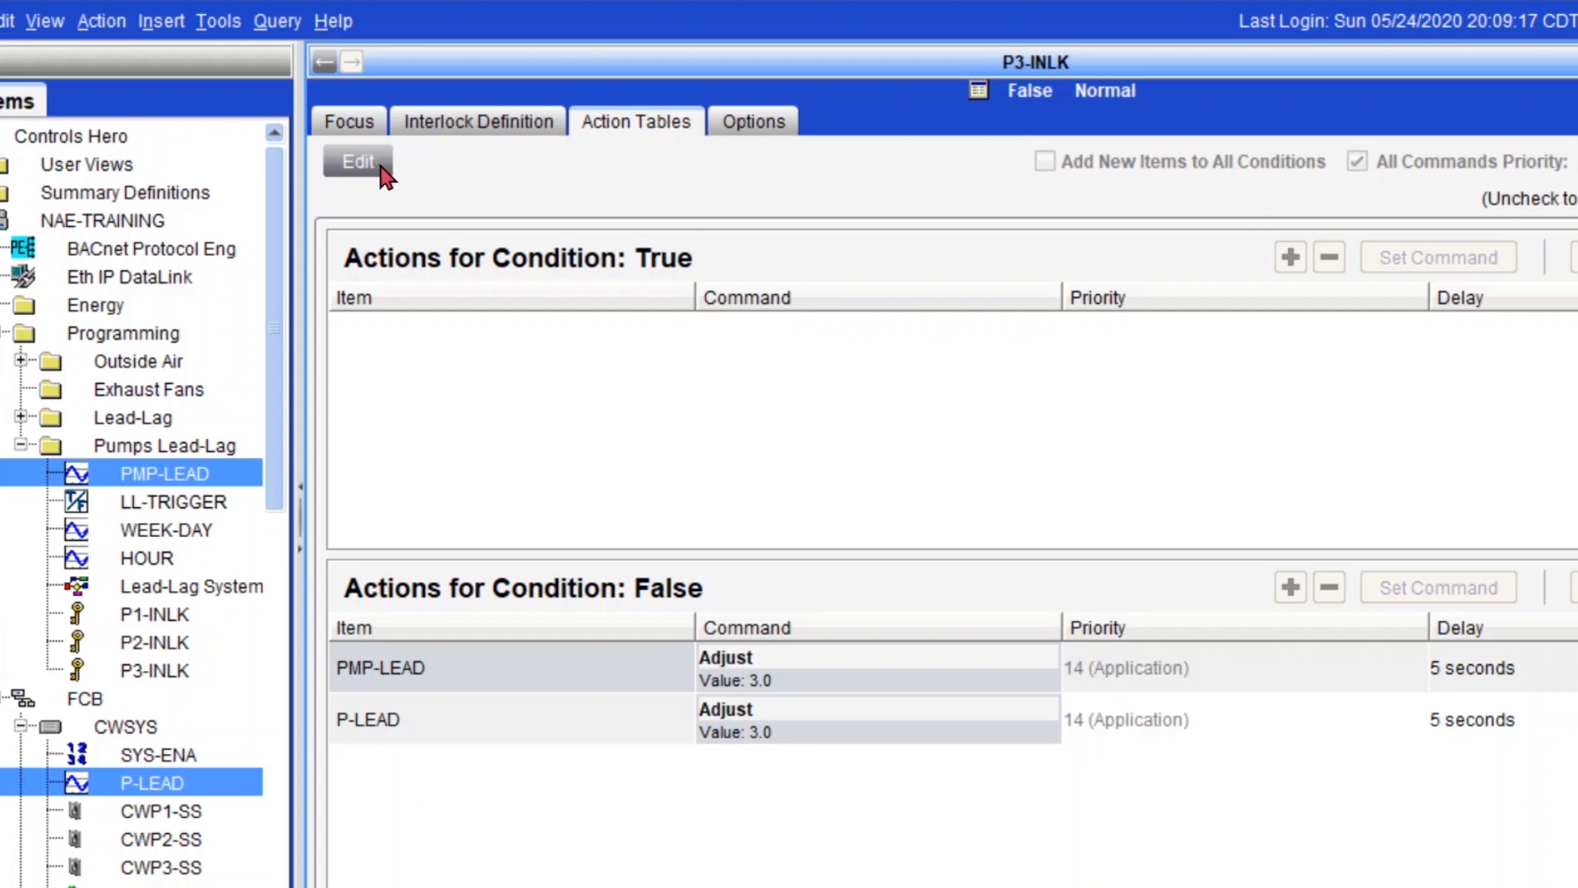
# Open the Pumps Lead-Lag folder
pyautogui.click(211, 446)
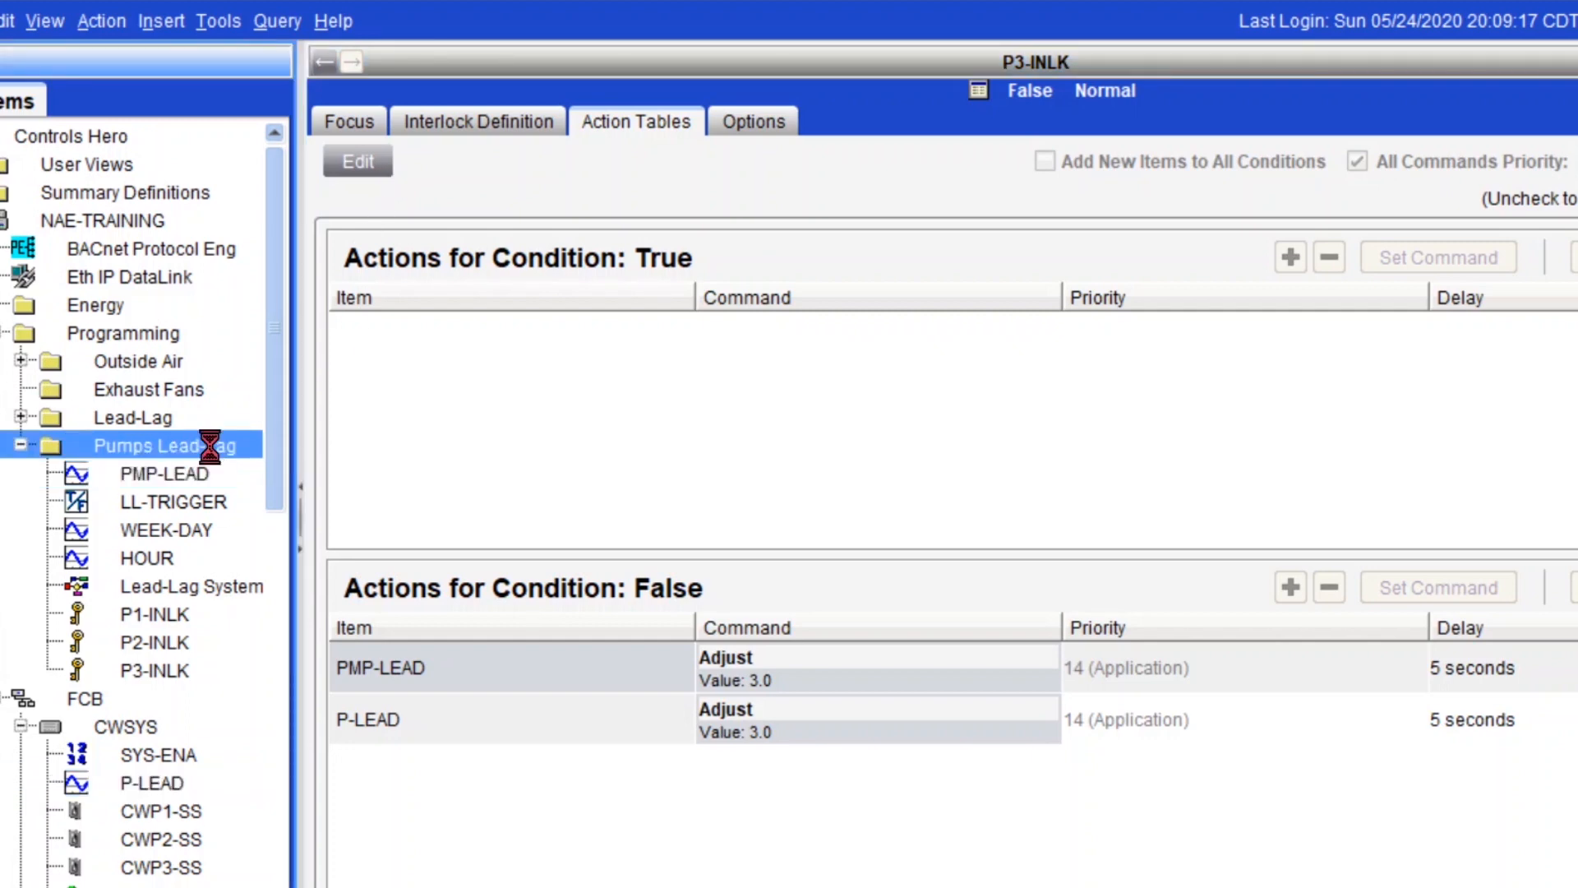